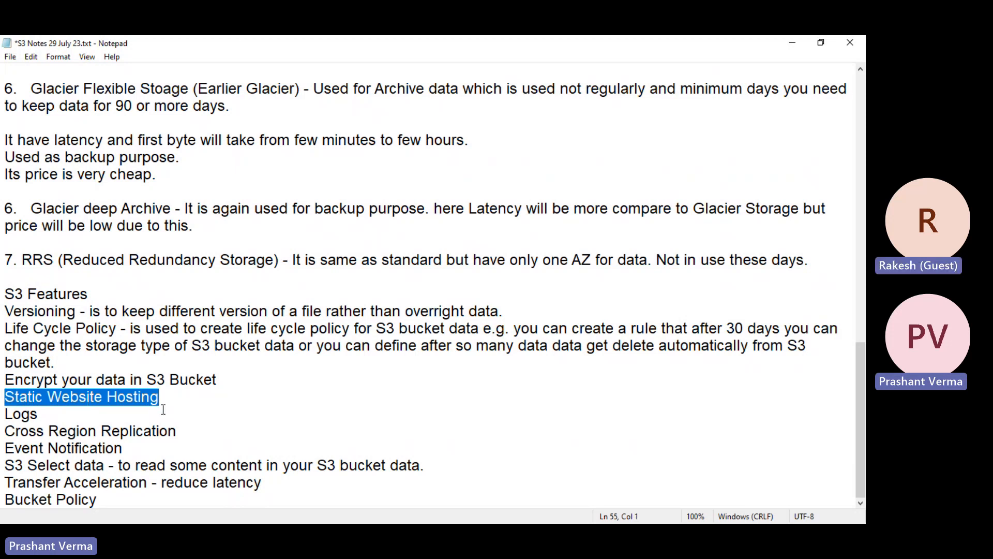
- Highlight the Logs, Event Notification and 'Encrypt your data in S3 Bucket' lines in the S3 notes
{"action": "left_click", "coordinate": [86, 410]}
{"action": "key", "text": "shift+Home"}
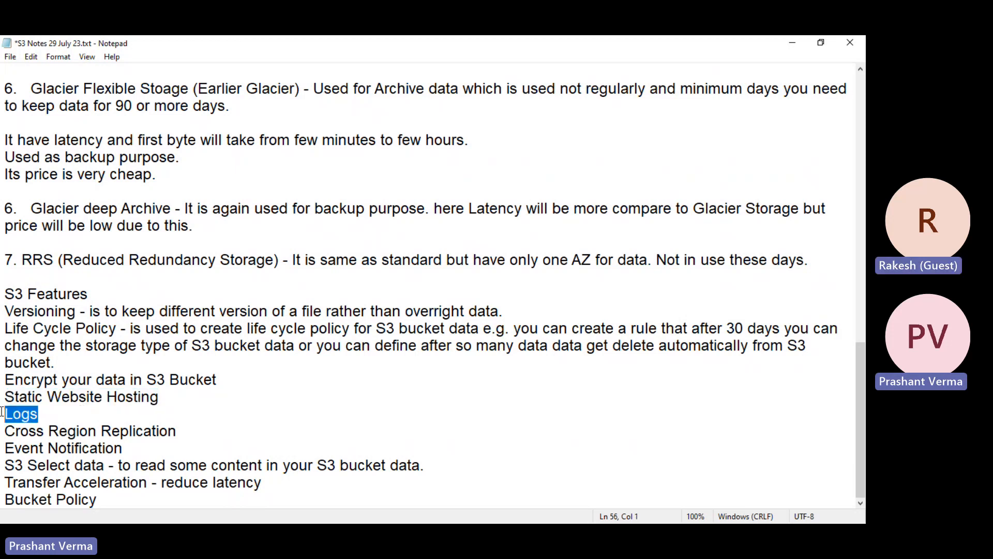
{"action": "left_click", "coordinate": [129, 448]}
{"action": "key", "text": "shift+Home"}
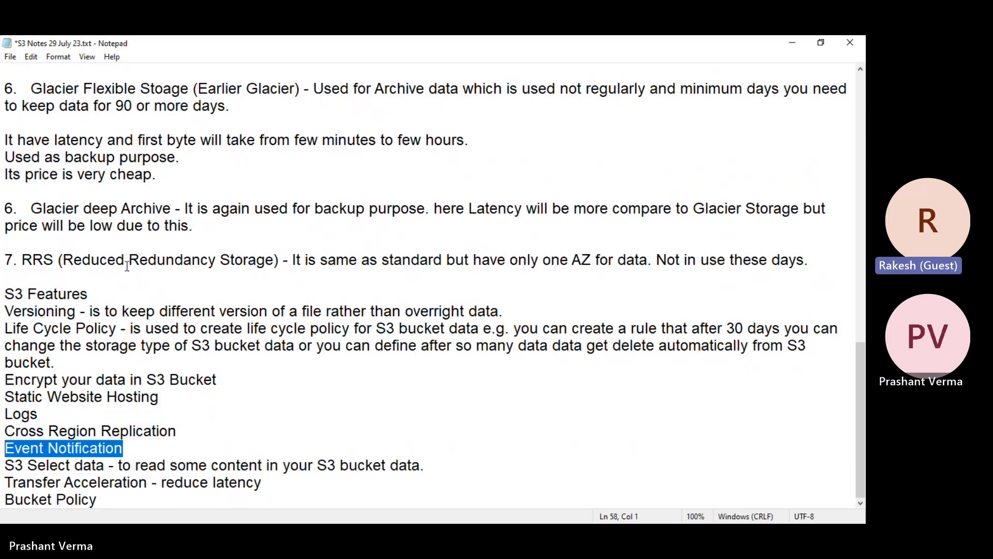
{"action": "left_click_drag", "start_coordinate": [216, 381], "coordinate": [2, 380]}
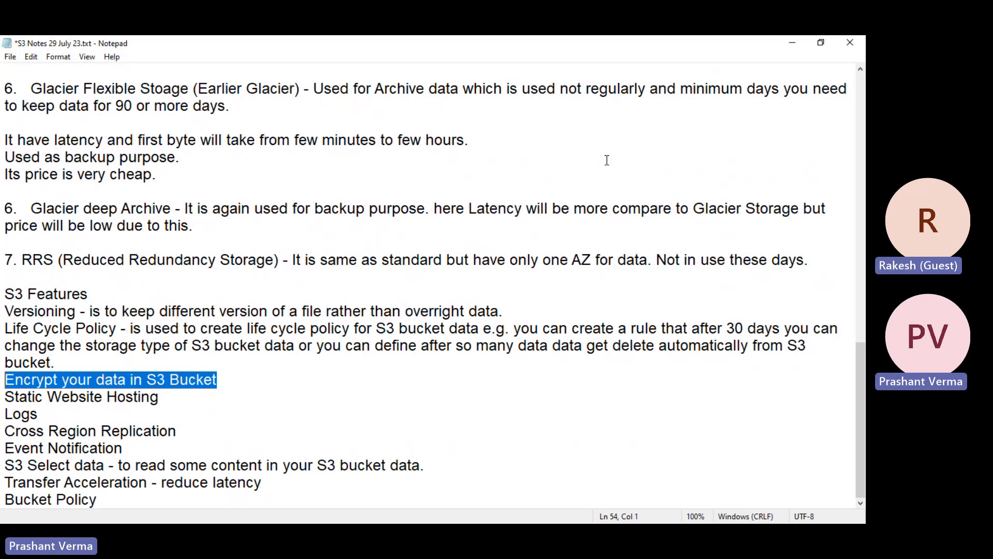
- Minimize the notes and view the first S3 bucket's single object, then return to the bucket list
{"action": "left_click", "coordinate": [787, 46]}
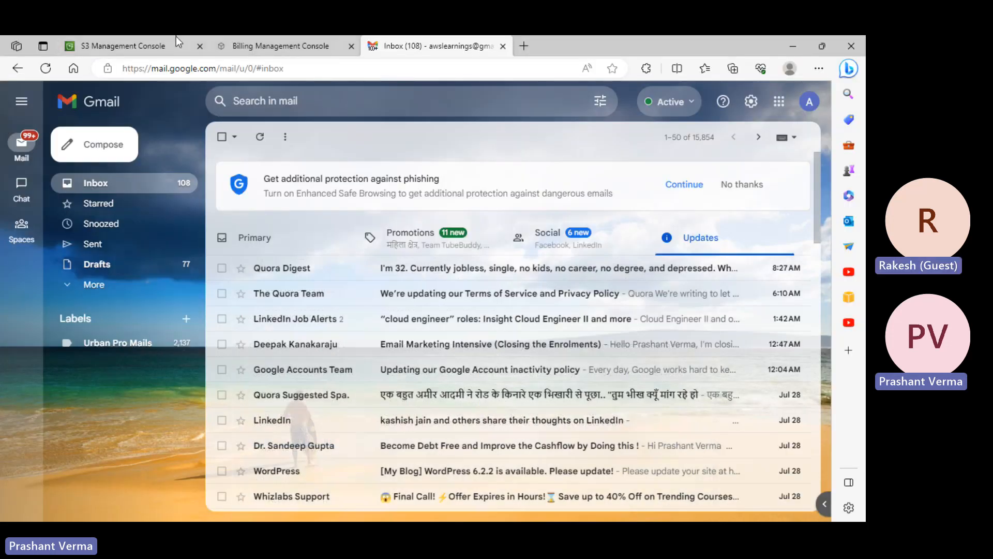
{"action": "left_click", "coordinate": [169, 47]}
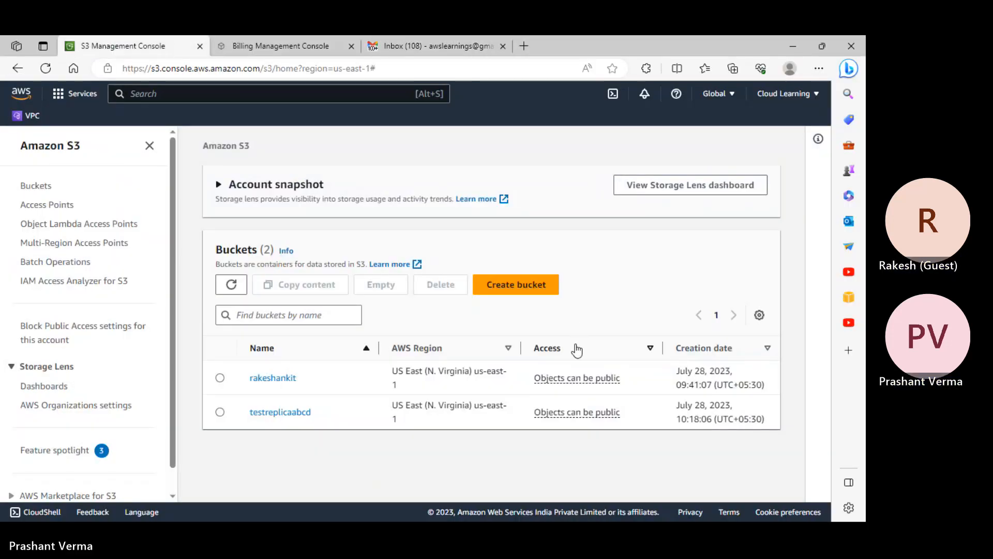
{"action": "left_click", "coordinate": [284, 380]}
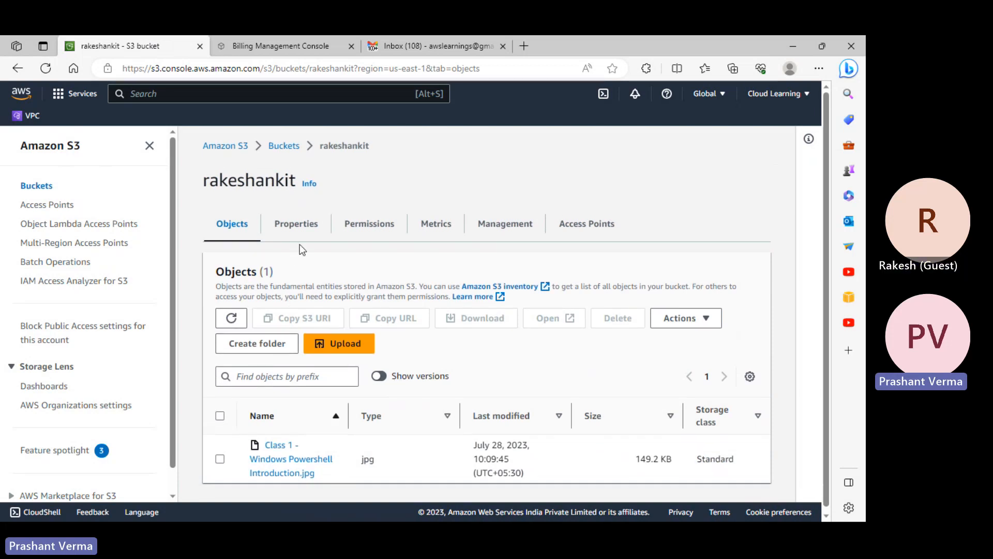
{"action": "left_click", "coordinate": [284, 146]}
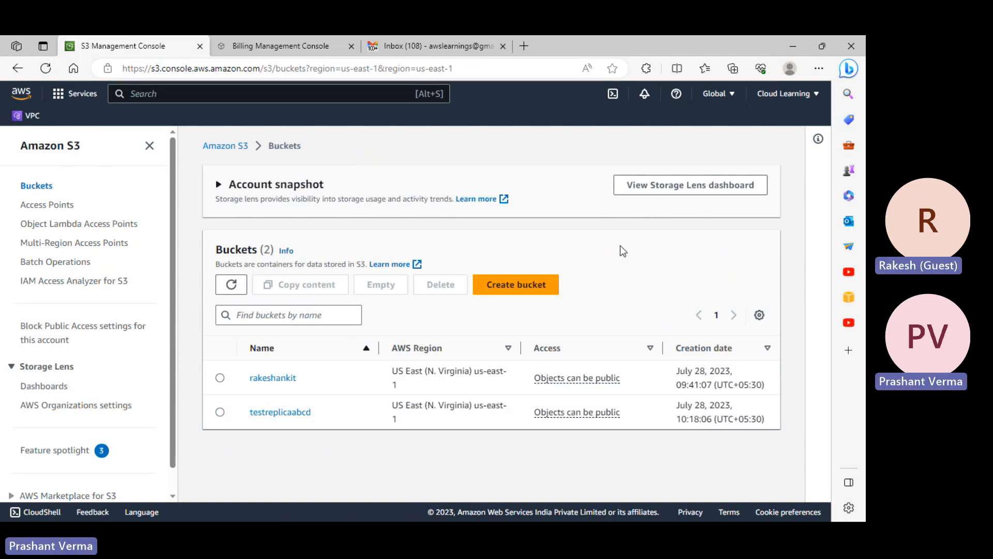
- Search services for 'iam' and open the IAM console in a new tab
{"action": "left_click", "coordinate": [144, 94]}
{"action": "type", "text": "iam"}
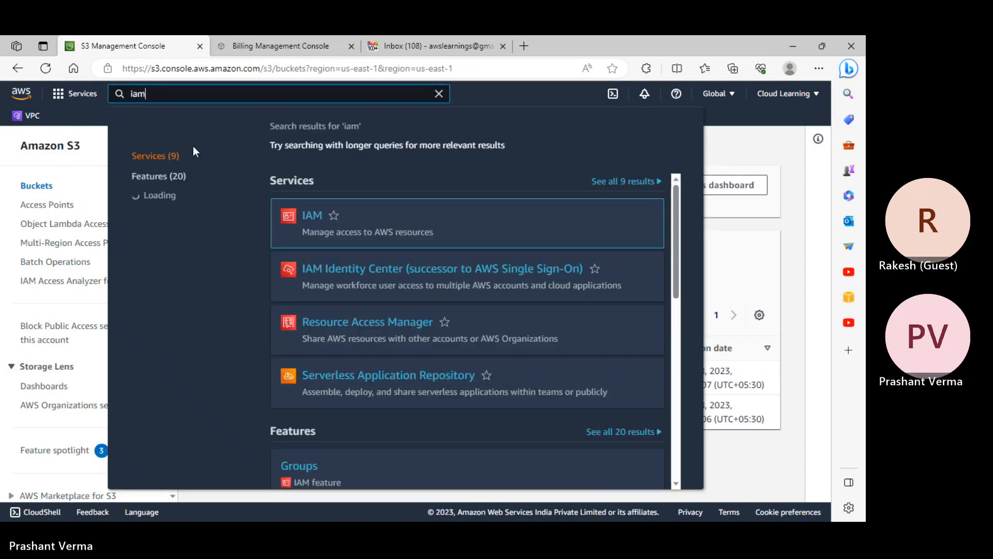
{"action": "middle_click", "coordinate": [312, 215]}
{"action": "left_click", "coordinate": [435, 45]}
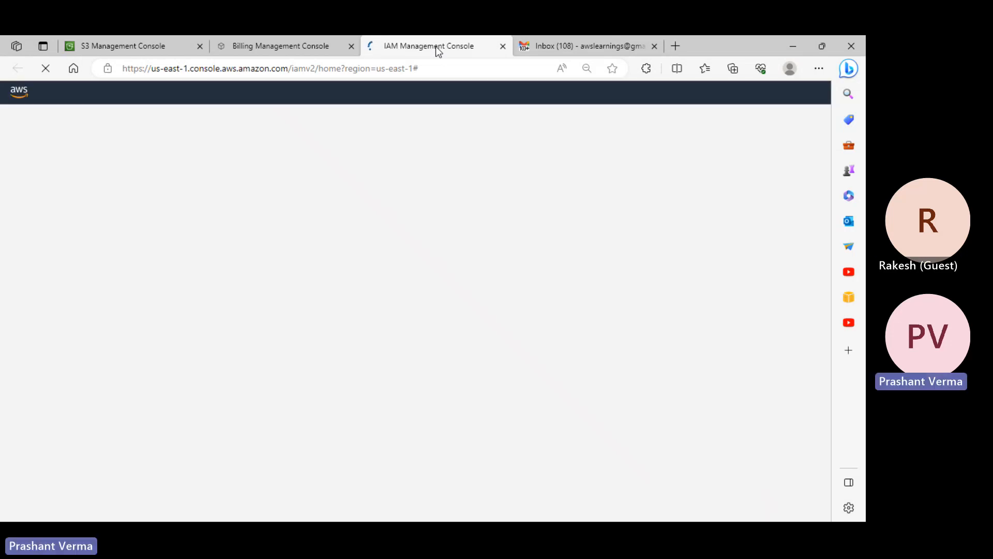
- Post the console sign-in URL in the Teams meeting chat, then hide Teams to show IAM
{"action": "key", "text": "alt+Tab"}
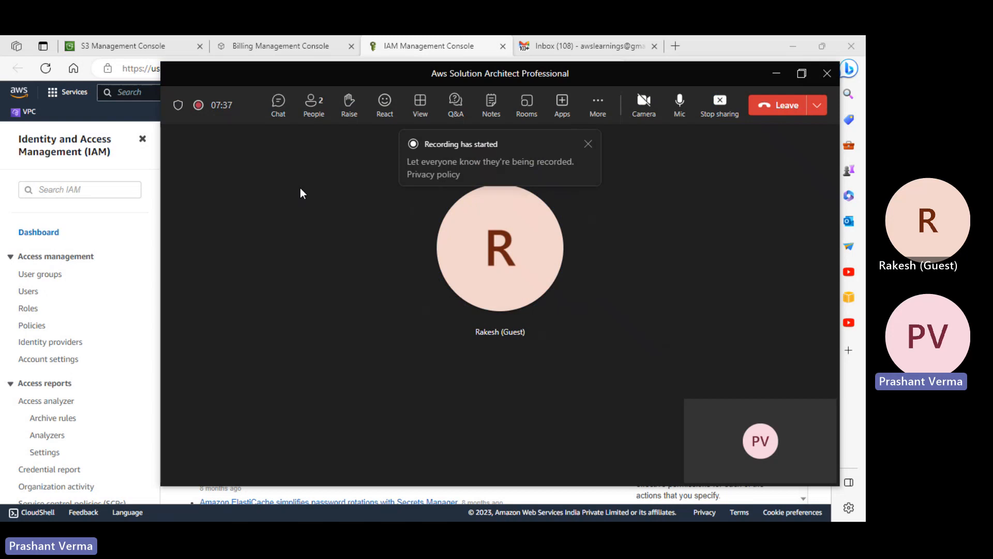
{"action": "left_click", "coordinate": [281, 112]}
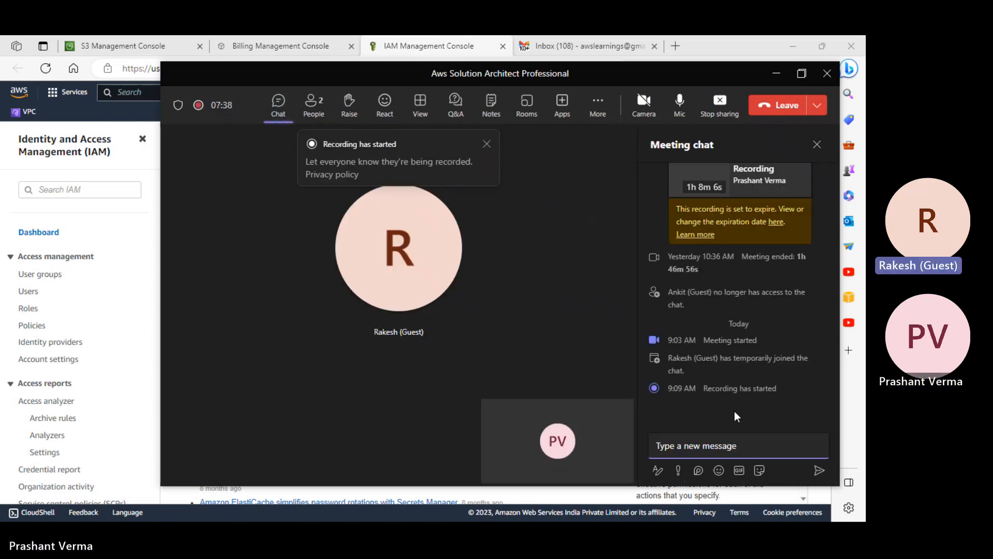
{"action": "left_click", "coordinate": [695, 442]}
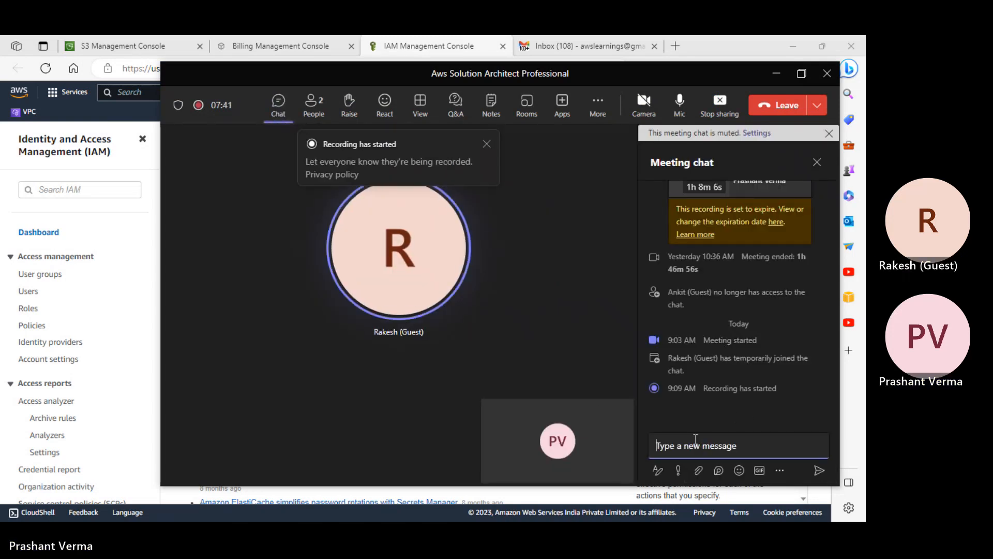
{"action": "type", "text": "https://cloudlearning30.signin.aws.amazon.com/console"}
{"action": "key", "text": "Return"}
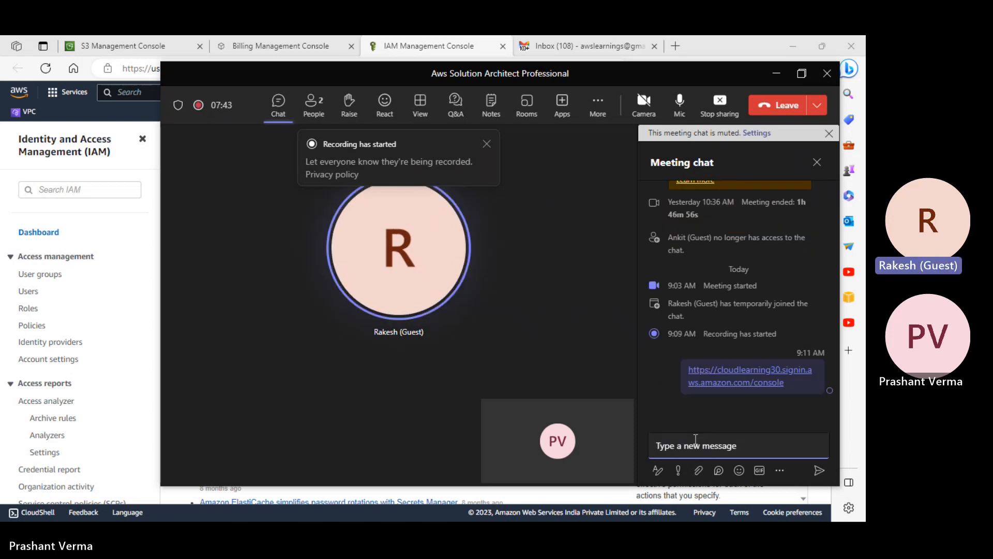
{"action": "left_click", "coordinate": [773, 75]}
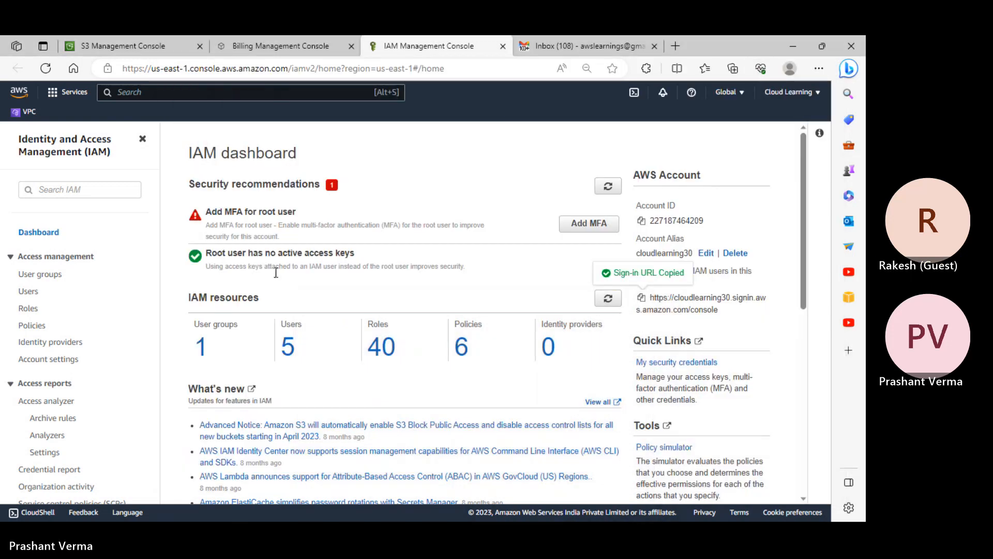
- Open the fourth IAM user and expand its inline policy allowing sts:AssumeRole on S3CrossAccountRole
{"action": "left_click", "coordinate": [28, 296]}
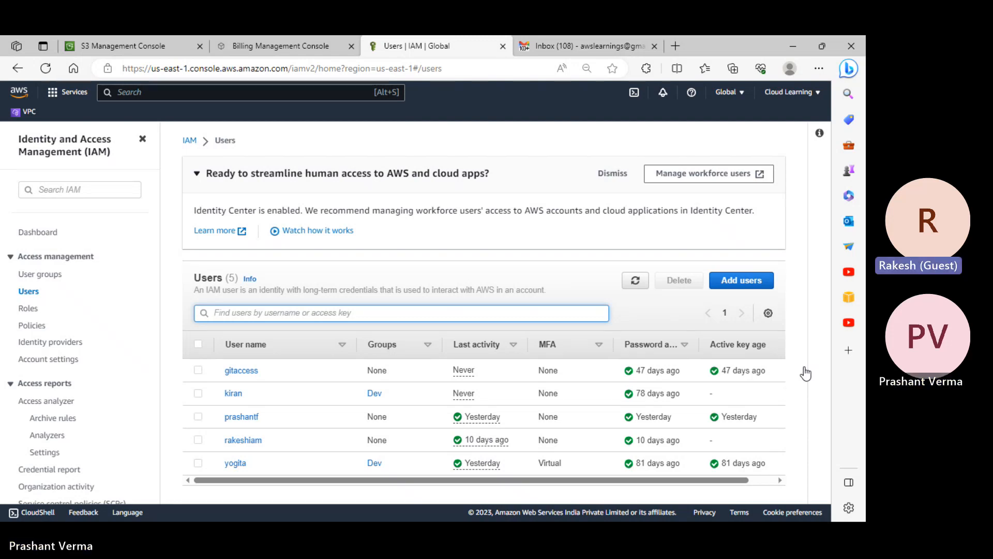
{"action": "left_click", "coordinate": [246, 441]}
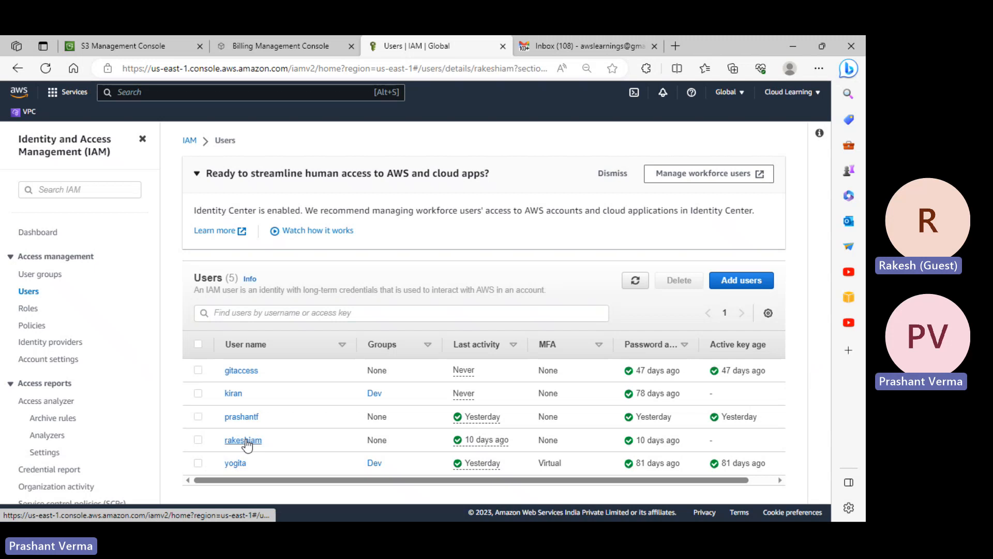
{"action": "scroll", "coordinate": [375, 385], "scroll_direction": "down", "scroll_amount": 2}
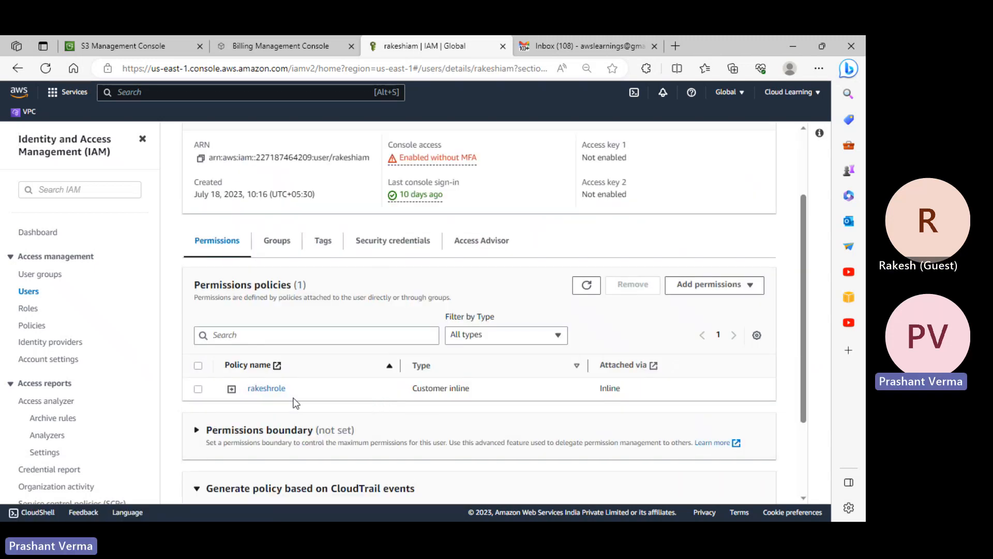
{"action": "left_click", "coordinate": [263, 392]}
{"action": "scroll", "coordinate": [445, 352], "scroll_direction": "down", "scroll_amount": 3}
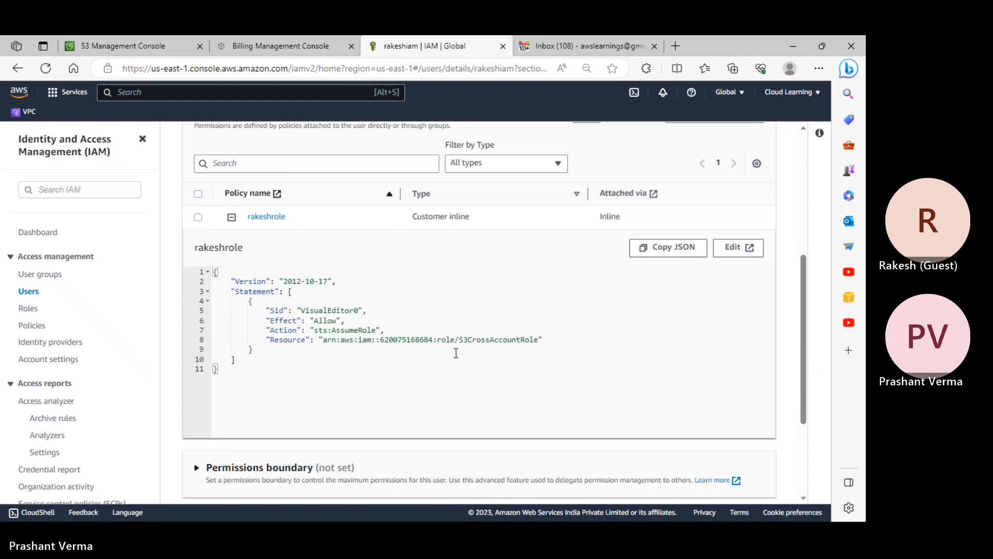
{"action": "scroll", "coordinate": [445, 352], "scroll_direction": "up", "scroll_amount": 5}
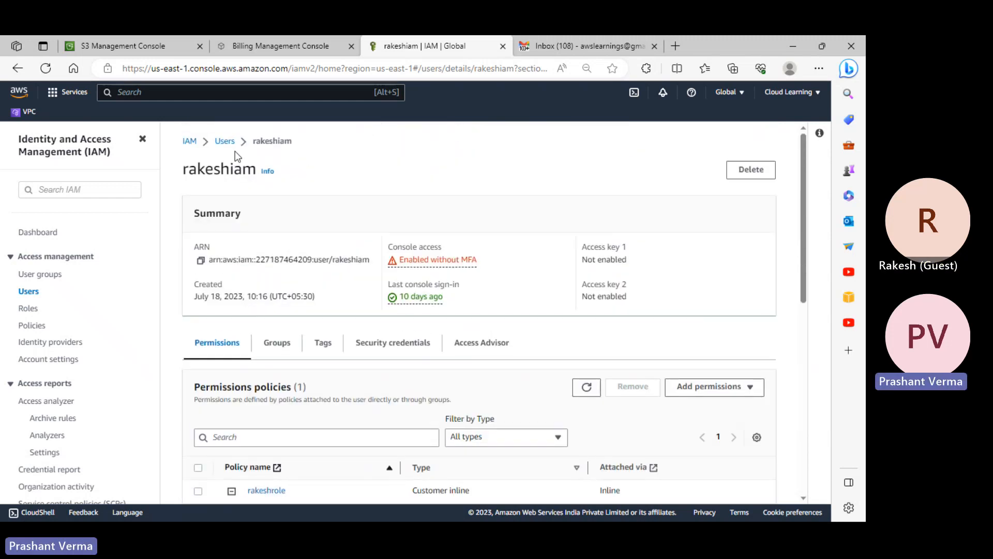
- Reopen the fourth user from the Users list and review its Security credentials
{"action": "left_click", "coordinate": [225, 142]}
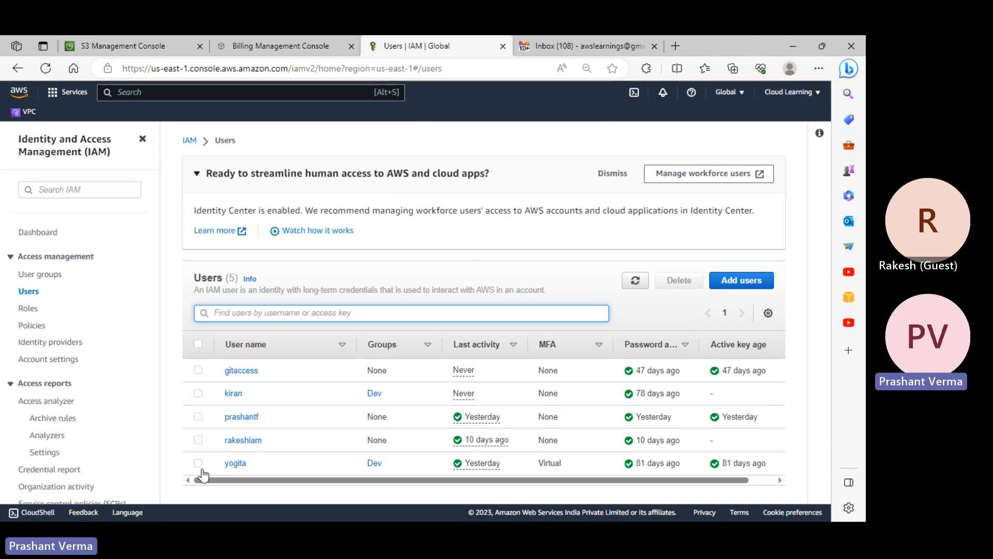
{"action": "left_click", "coordinate": [198, 441]}
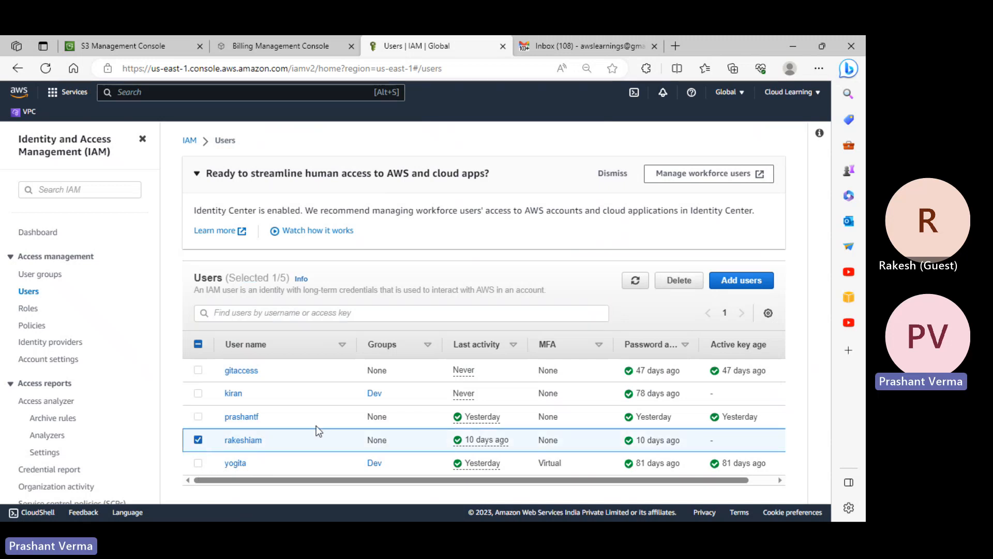
{"action": "left_click", "coordinate": [247, 441]}
{"action": "left_click", "coordinate": [392, 342]}
{"action": "scroll", "coordinate": [393, 311], "scroll_direction": "down", "scroll_amount": 2}
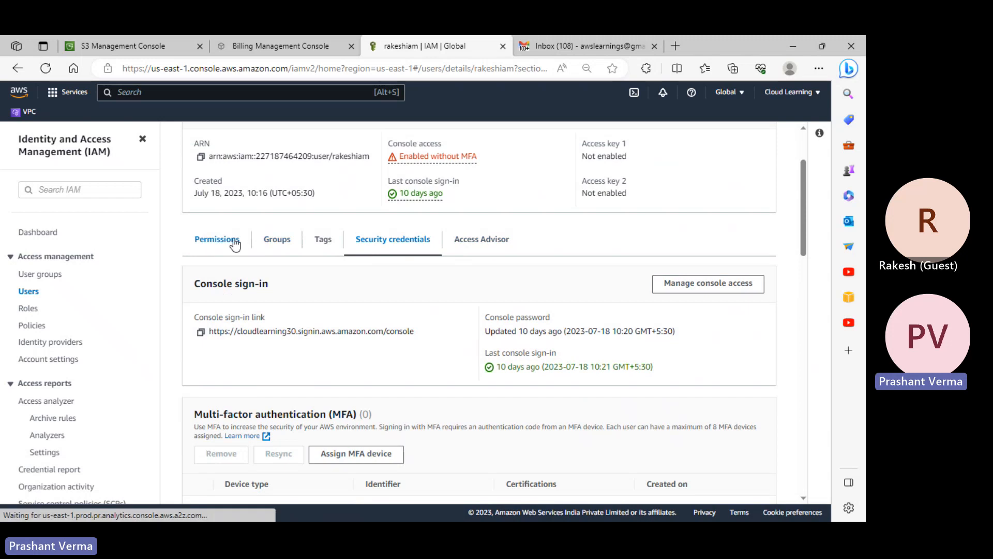
- Review the user's permissions policies and start Add permissions for the user
{"action": "left_click", "coordinate": [216, 239]}
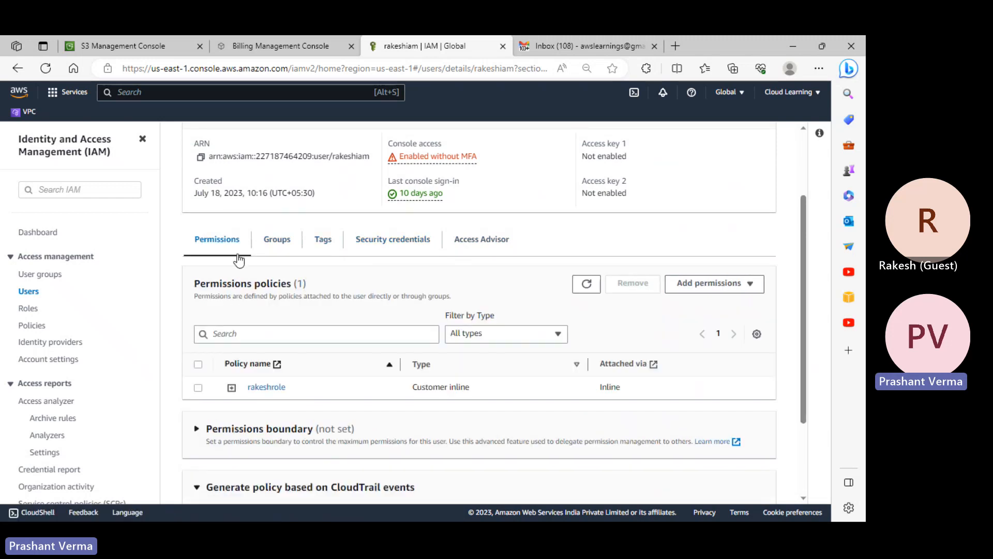
{"action": "scroll", "coordinate": [263, 265], "scroll_direction": "down", "scroll_amount": 2}
{"action": "left_click", "coordinate": [251, 223]}
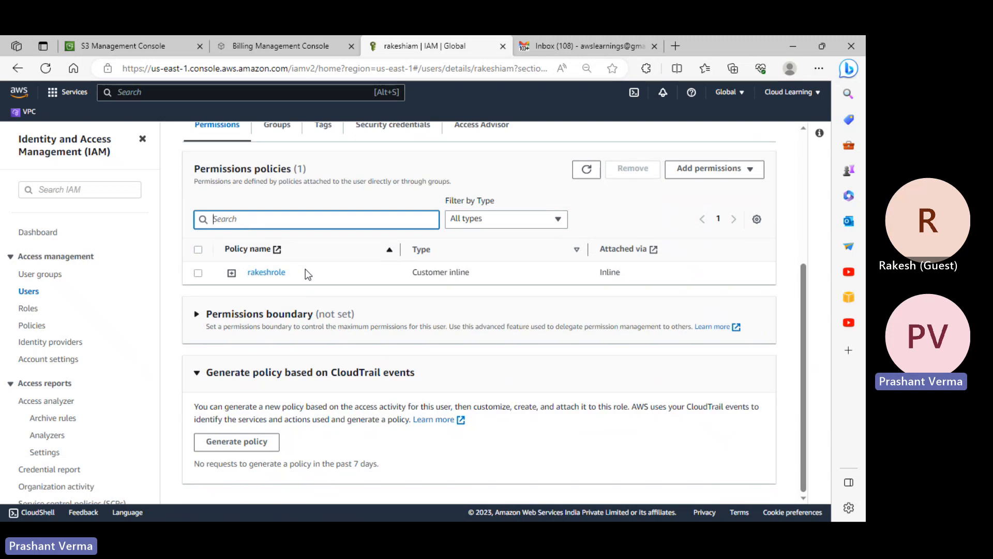
{"action": "scroll", "coordinate": [439, 220], "scroll_direction": "up", "scroll_amount": 3}
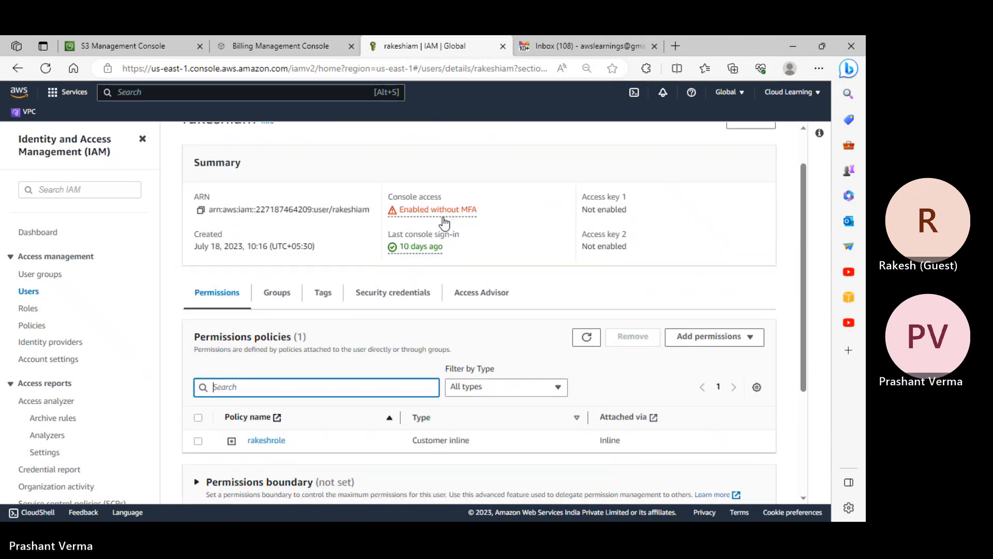
{"action": "left_click", "coordinate": [709, 337]}
{"action": "left_click", "coordinate": [693, 357]}
- Attach the AmazonS3ReadOnlyAccess policy directly to the user, found by searching 's3re'
{"action": "left_click", "coordinate": [603, 260]}
{"action": "scroll", "coordinate": [245, 207], "scroll_direction": "down", "scroll_amount": 4}
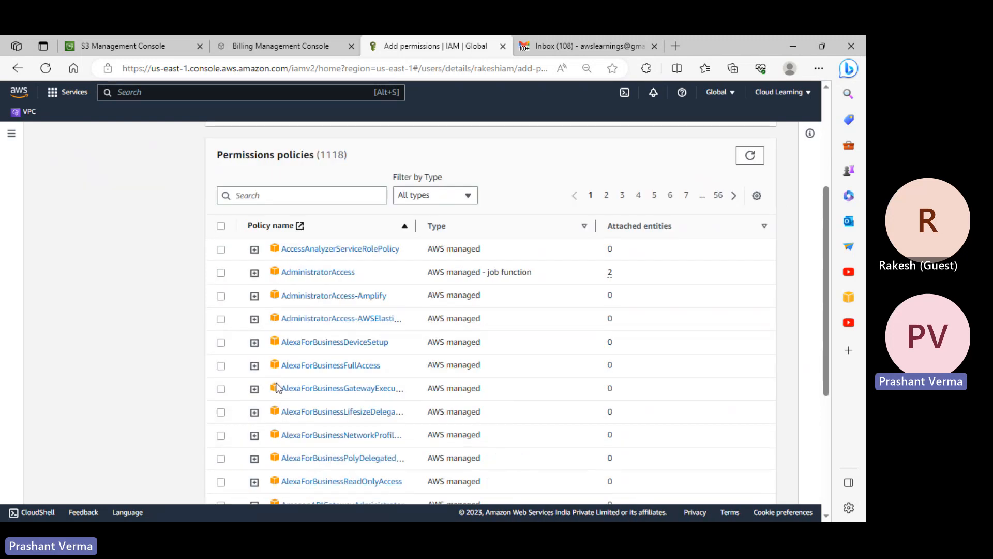
{"action": "left_click", "coordinate": [246, 196]}
{"action": "type", "text": "s3"}
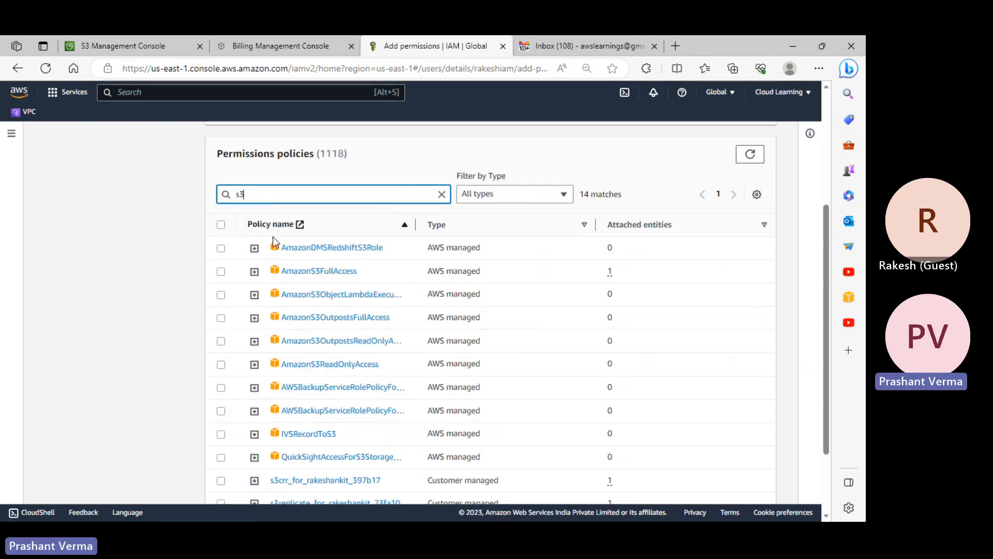
{"action": "type", "text": "re"}
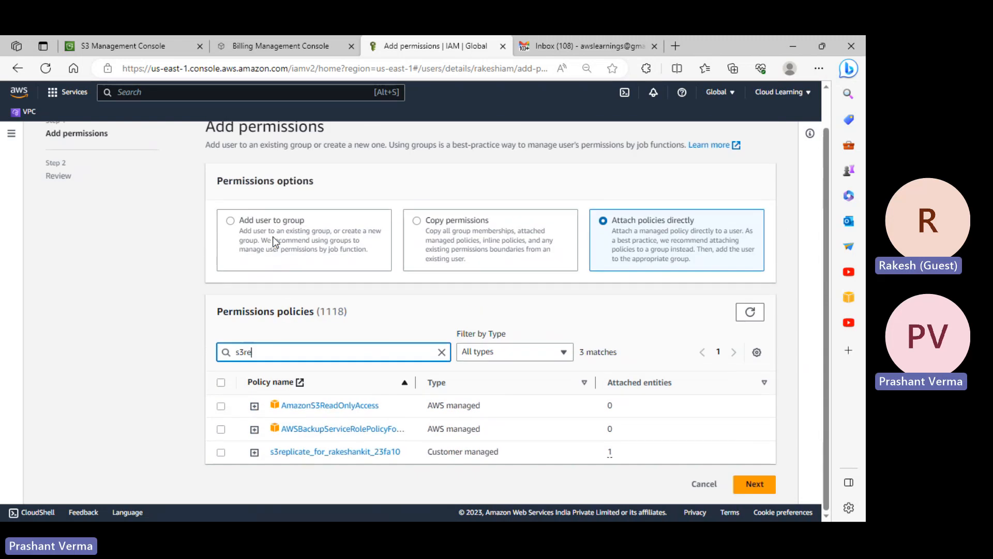
{"action": "left_click", "coordinate": [223, 407]}
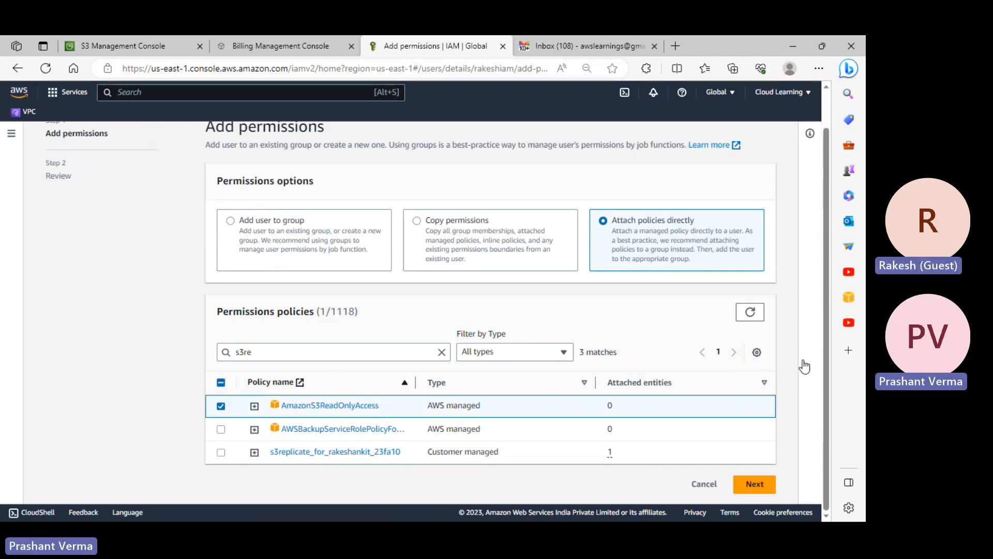
{"action": "left_click", "coordinate": [754, 484]}
{"action": "left_click", "coordinate": [719, 405]}
{"action": "scroll", "coordinate": [719, 405], "scroll_direction": "down", "scroll_amount": 2}
{"action": "scroll", "coordinate": [719, 405], "scroll_direction": "up", "scroll_amount": 2}
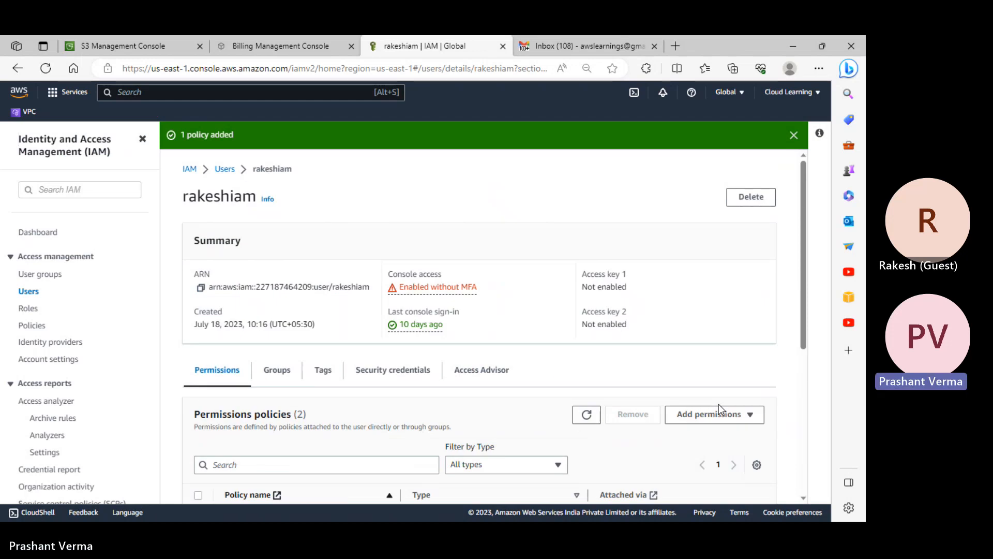
{"action": "scroll", "coordinate": [719, 405], "scroll_direction": "down", "scroll_amount": 3}
{"action": "scroll", "coordinate": [719, 404], "scroll_direction": "up", "scroll_amount": 3}
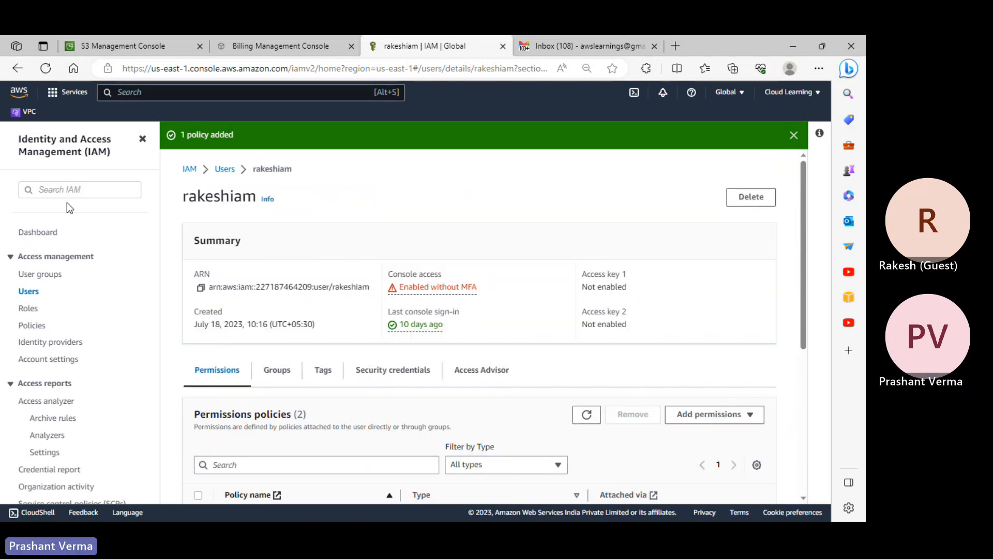
{"action": "left_click", "coordinate": [161, 50]}
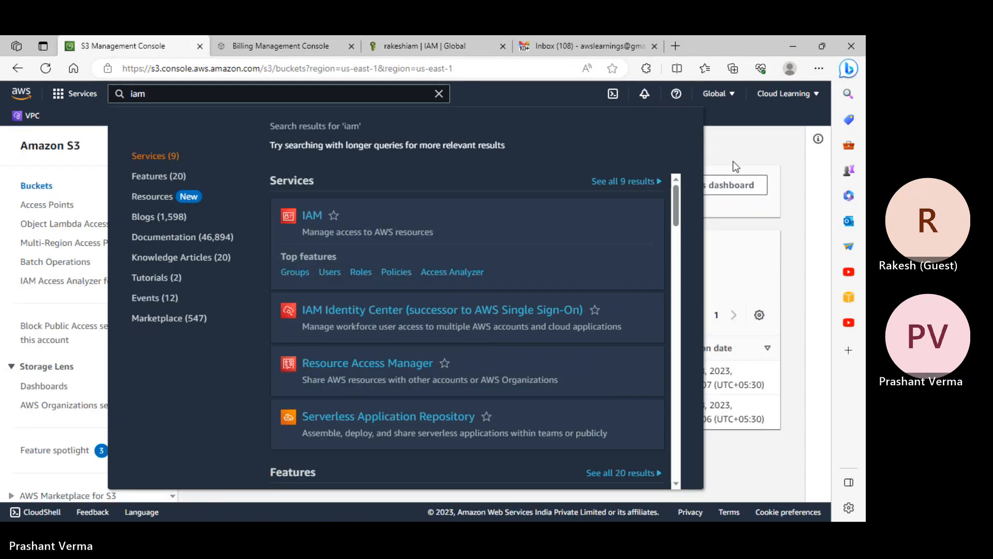
- Open the rakeshankit bucket to see its single jpg object
{"action": "left_click", "coordinate": [750, 155]}
{"action": "left_click", "coordinate": [279, 377]}
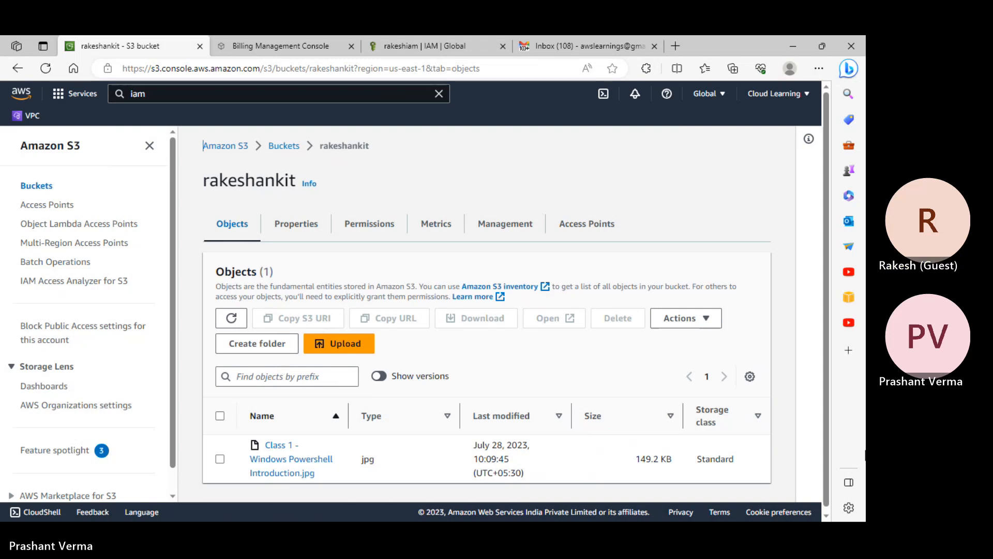
- Start a new bucket in US East (N. Virginia) named 'rakeshprivate'
{"action": "left_click", "coordinate": [38, 187]}
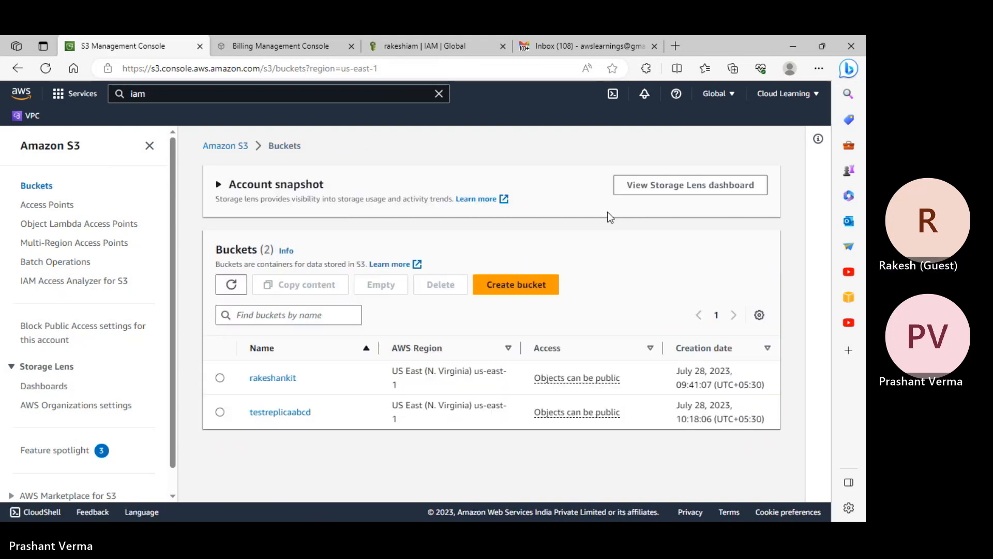
{"action": "left_click", "coordinate": [521, 289]}
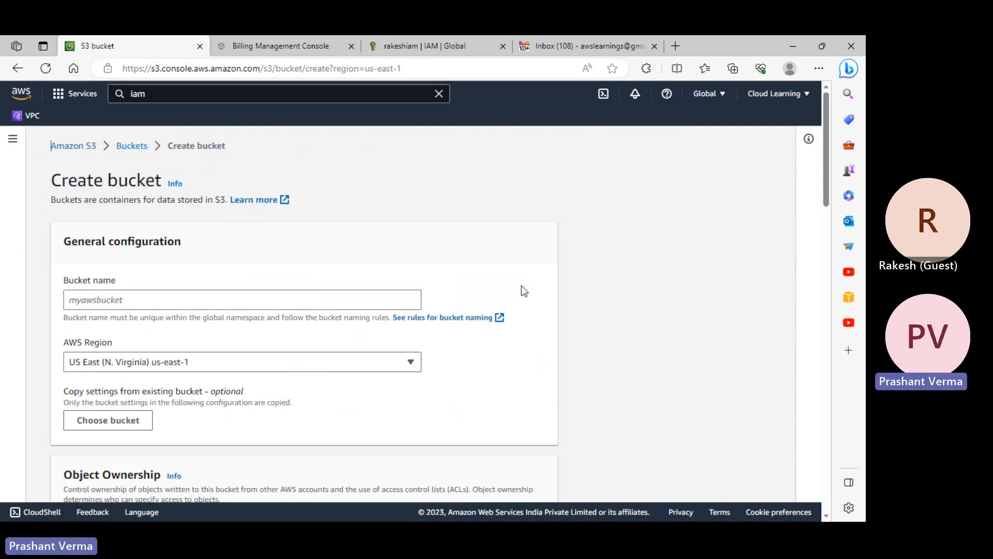
{"action": "left_click", "coordinate": [177, 298]}
{"action": "type", "text": "rakeshpri"}
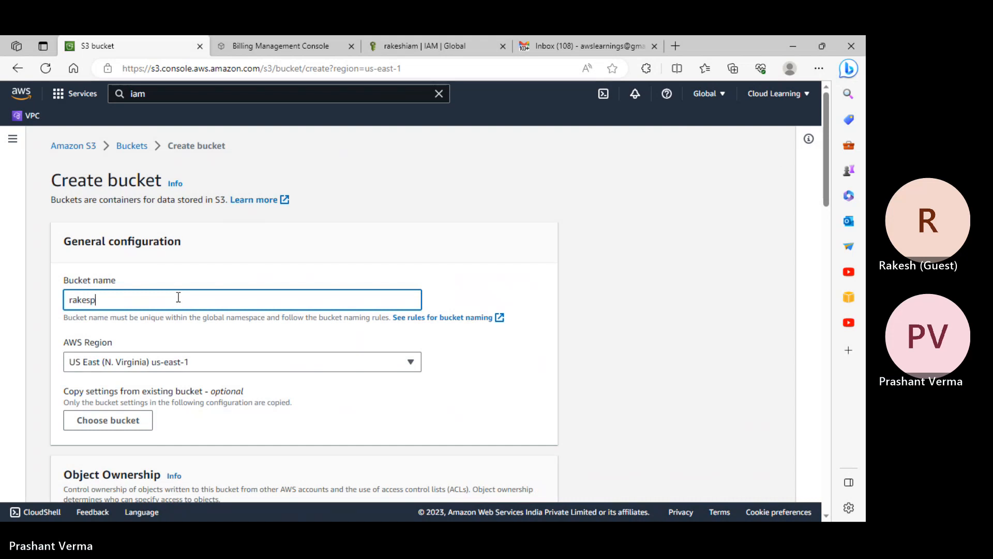
{"action": "type", "text": "vate"}
- Review the Default encryption options, highlighting SSE-S3 and SSE-KMS while keeping SSE-S3 selected
{"action": "scroll", "coordinate": [181, 316], "scroll_direction": "down", "scroll_amount": 1}
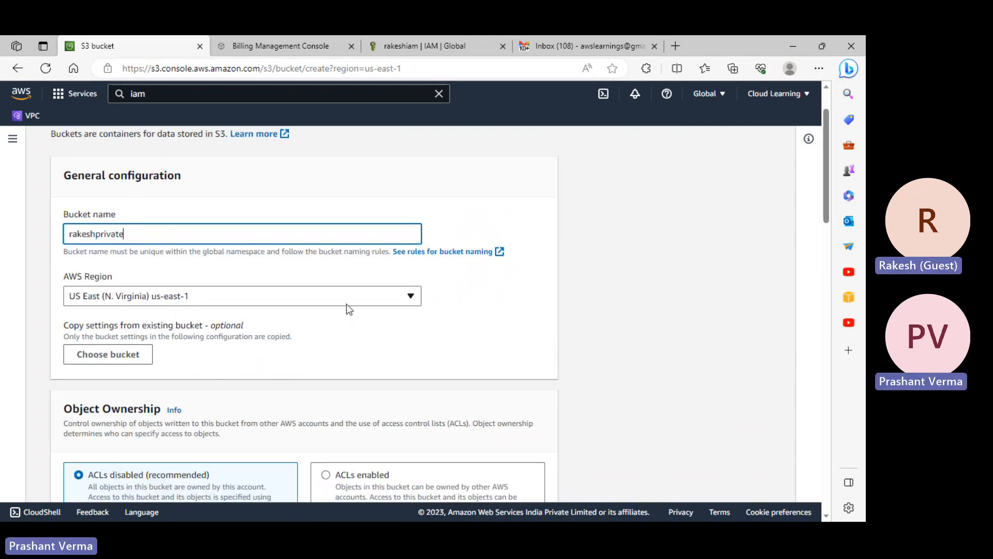
{"action": "scroll", "coordinate": [217, 342], "scroll_direction": "down", "scroll_amount": 15}
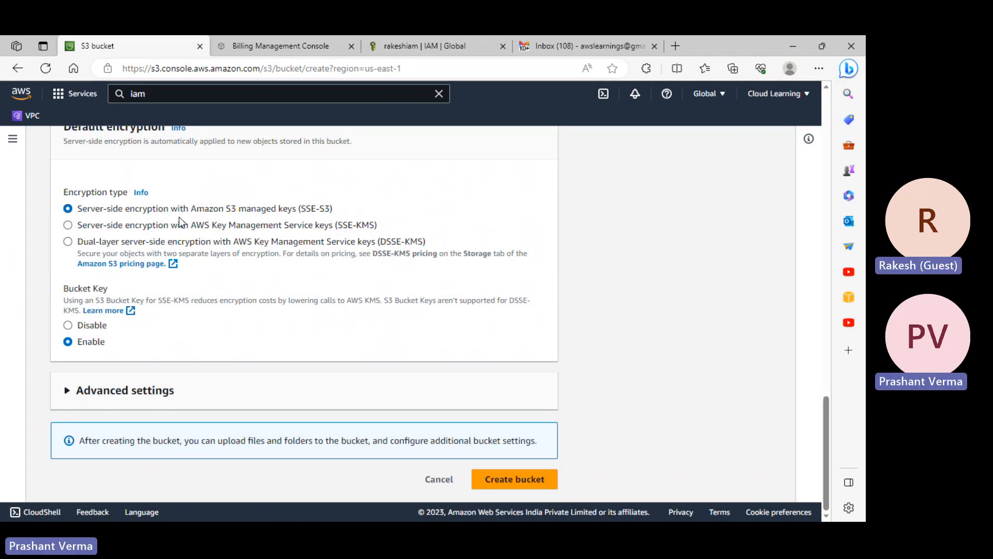
{"action": "scroll", "coordinate": [179, 218], "scroll_direction": "up", "scroll_amount": 1}
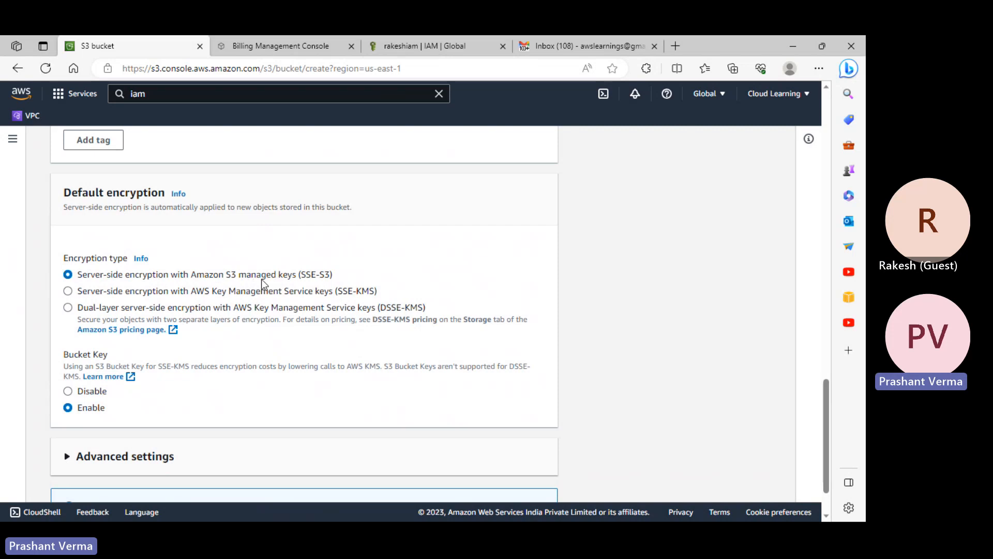
{"action": "left_click_drag", "start_coordinate": [312, 278], "coordinate": [301, 278]}
{"action": "left_click", "coordinate": [330, 281]}
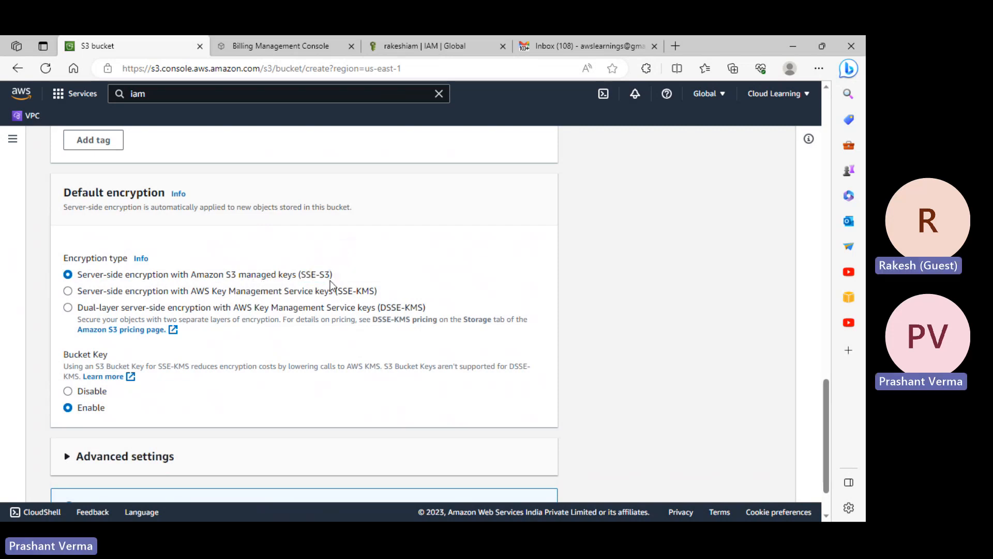
{"action": "left_click_drag", "start_coordinate": [331, 283], "coordinate": [312, 278]}
{"action": "key", "text": "alt+Tab"}
- Add 'Encrption - By Default S3 uses AES Encryption.' to the notes and set bucket encryption to SSE-KMS
{"action": "left_click", "coordinate": [128, 291]}
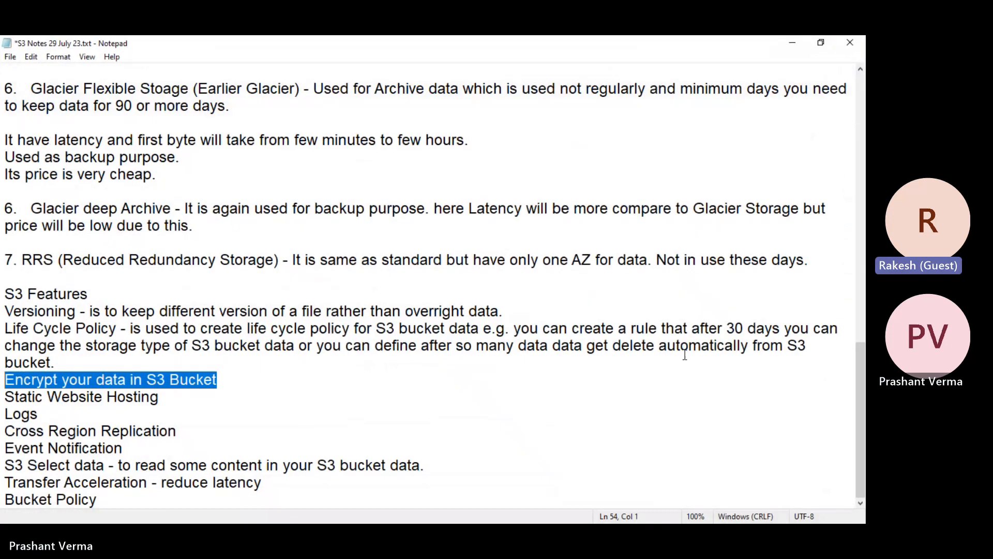
{"action": "left_click", "coordinate": [829, 42]}
{"action": "scroll", "coordinate": [609, 167], "scroll_direction": "down", "scroll_amount": 13}
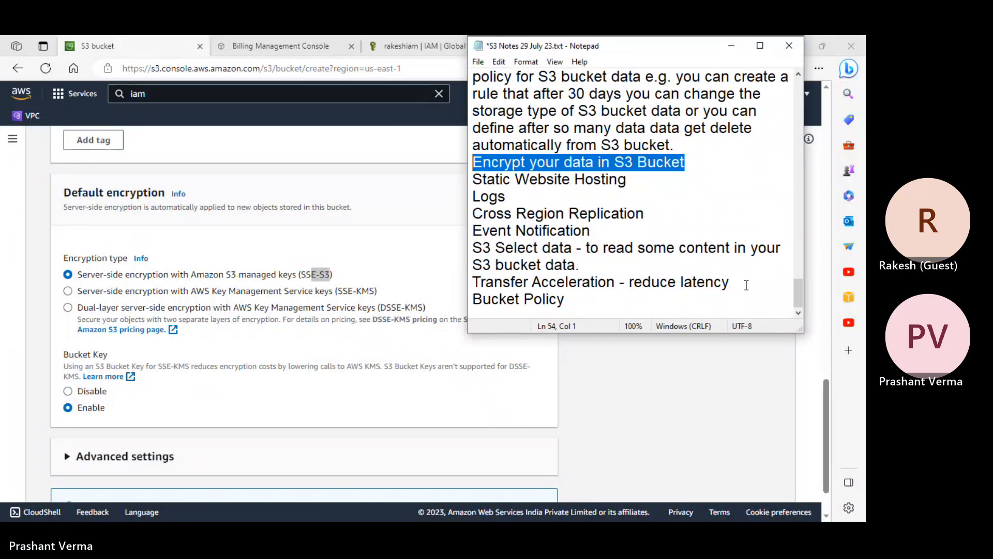
{"action": "left_click", "coordinate": [664, 306]}
{"action": "type", "text": "Encrption - By Default S3 uses AES Encryption."}
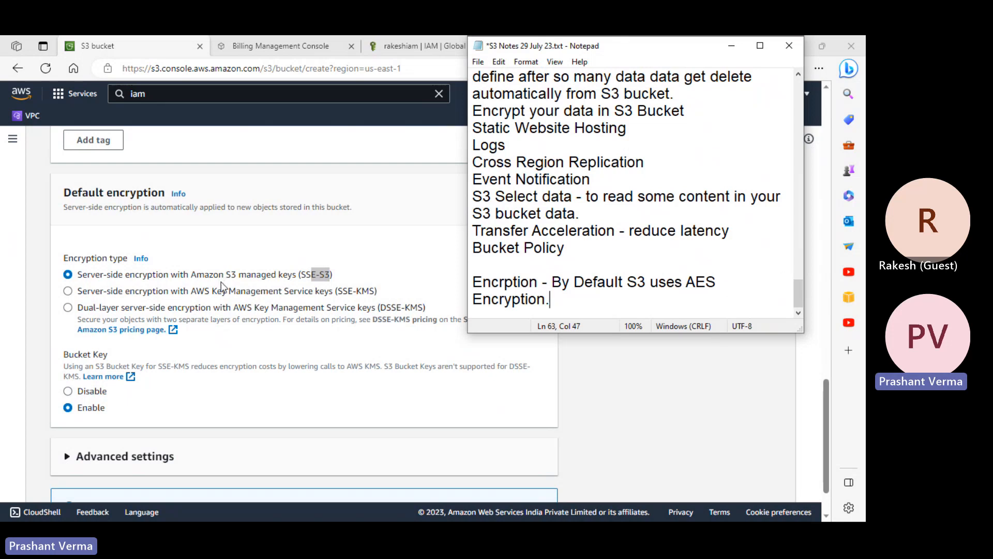
{"action": "key", "text": "alt+Tab"}
{"action": "left_click", "coordinate": [231, 292]}
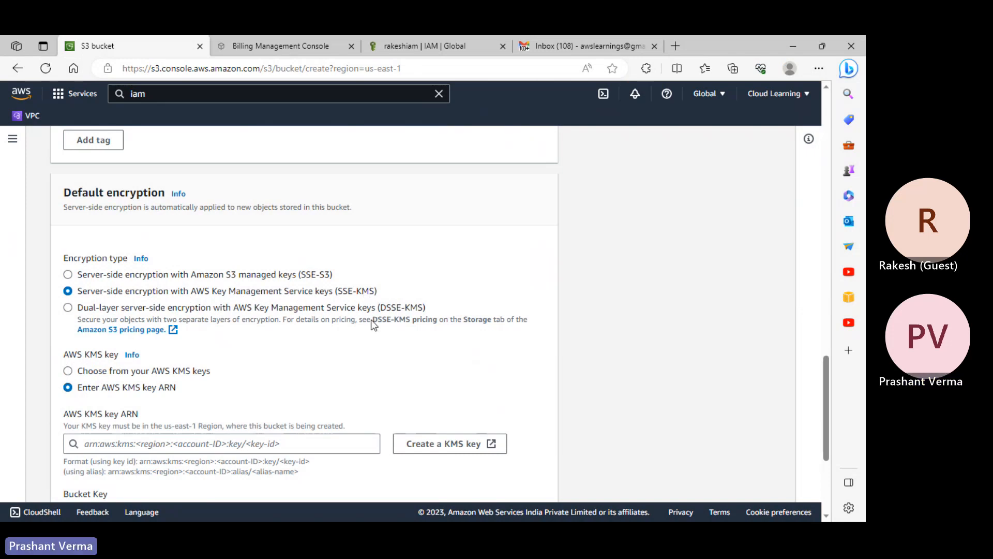
- Try the aws/s3 KMS key and DSSE-KMS encryption, then revert to SSE-S3 managed keys
{"action": "left_click", "coordinate": [139, 372]}
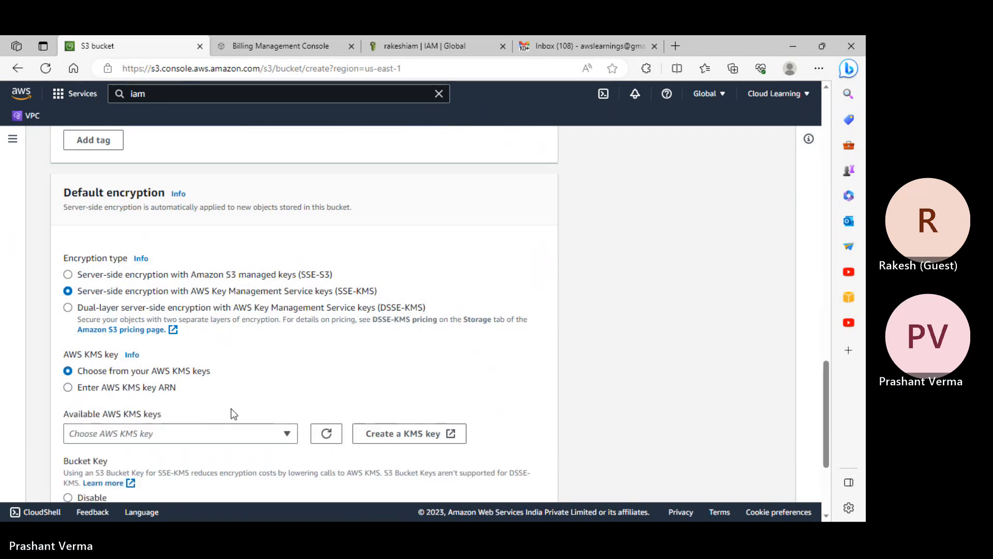
{"action": "left_click", "coordinate": [231, 427]}
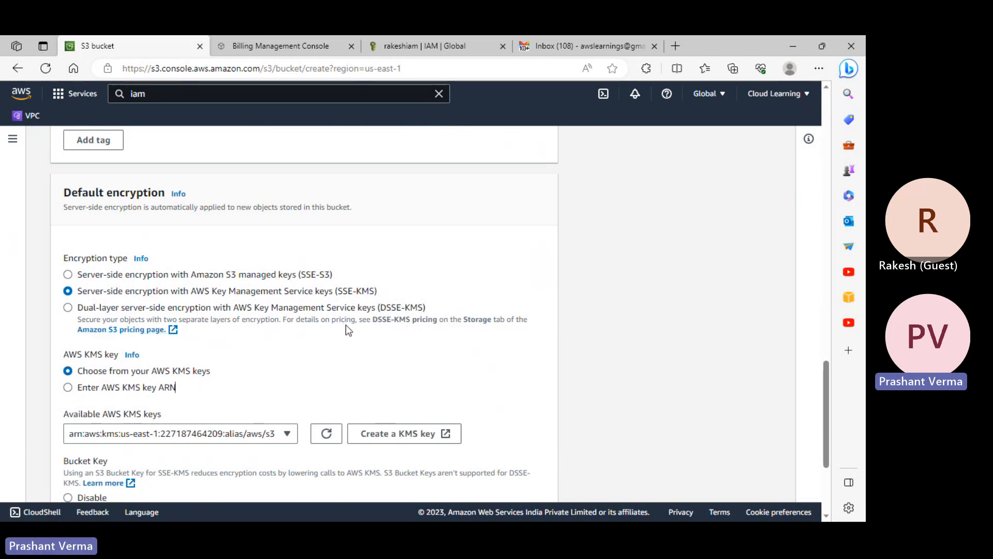
{"action": "left_click", "coordinate": [135, 308]}
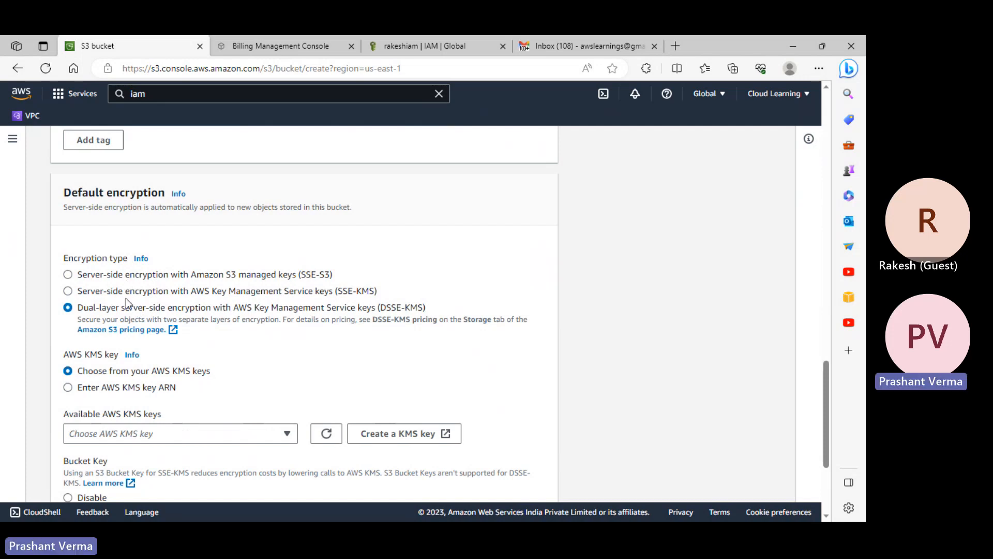
{"action": "left_click", "coordinate": [104, 275]}
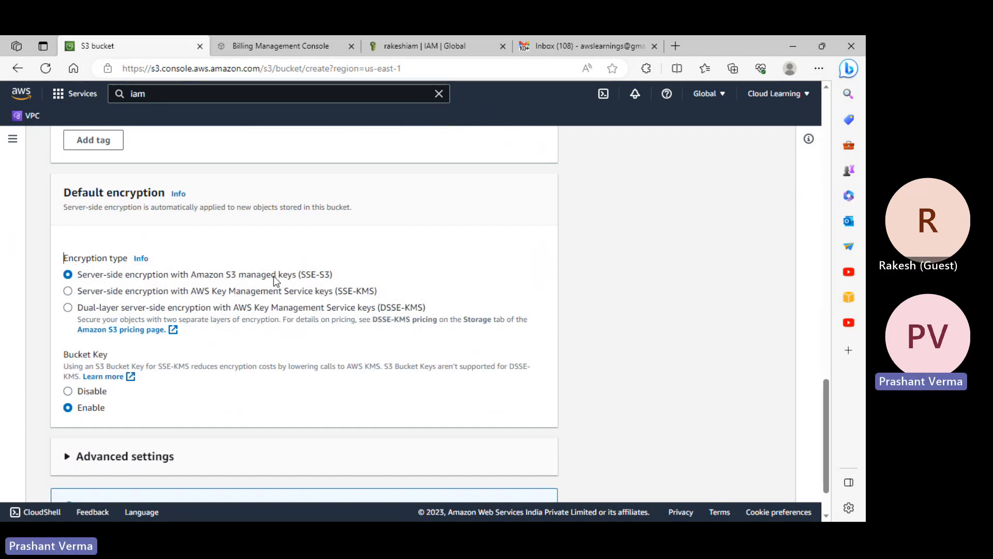
{"action": "left_click", "coordinate": [163, 292]}
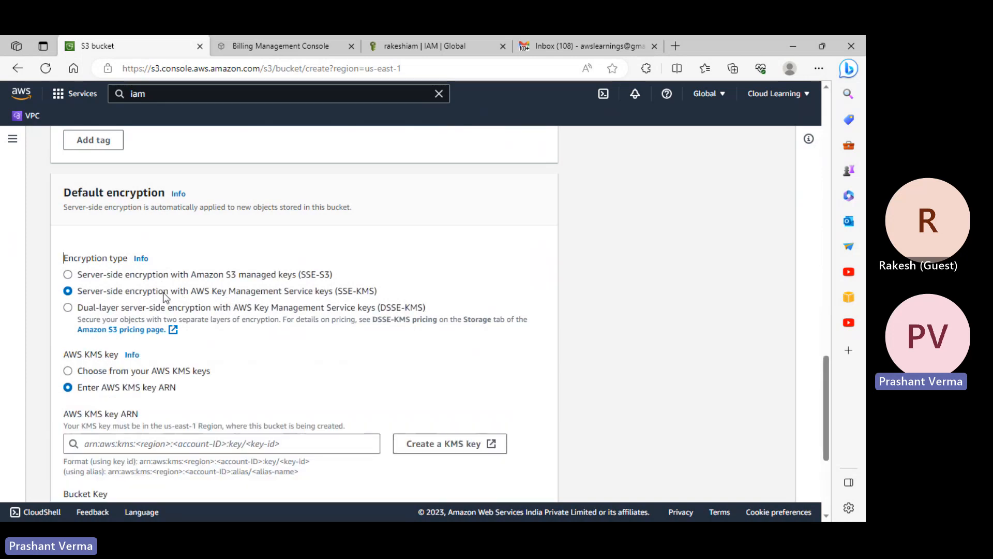
{"action": "left_click", "coordinate": [107, 376]}
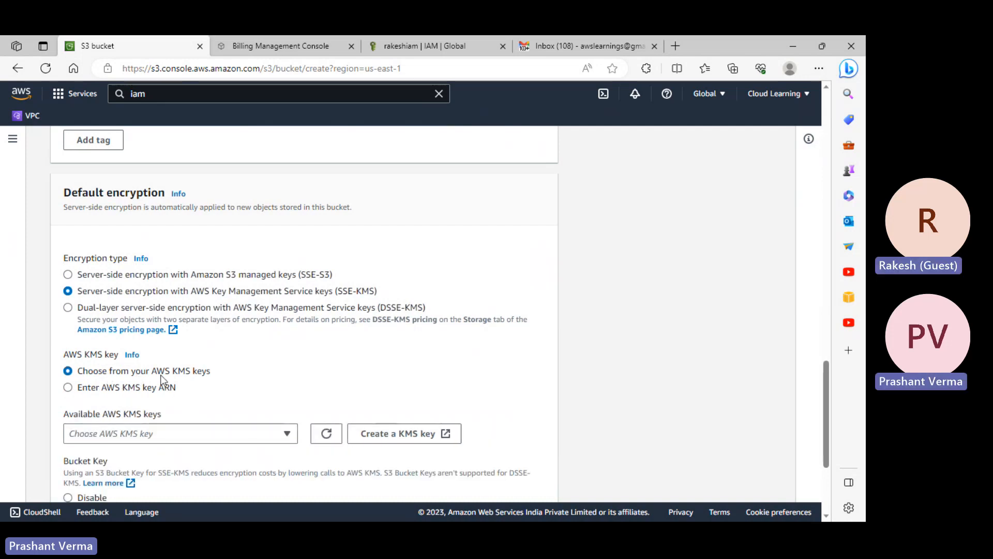
{"action": "left_click", "coordinate": [231, 434]}
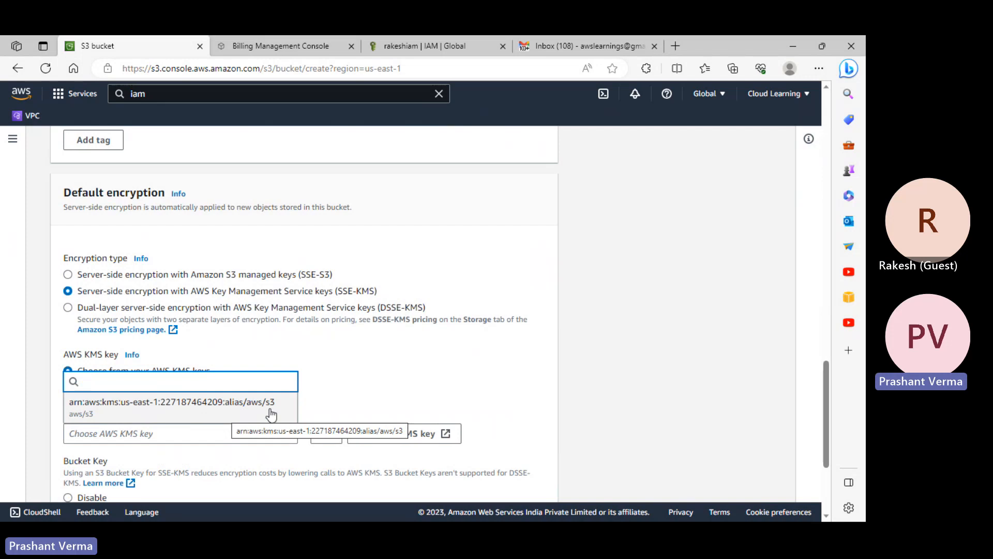
{"action": "left_click", "coordinate": [210, 437]}
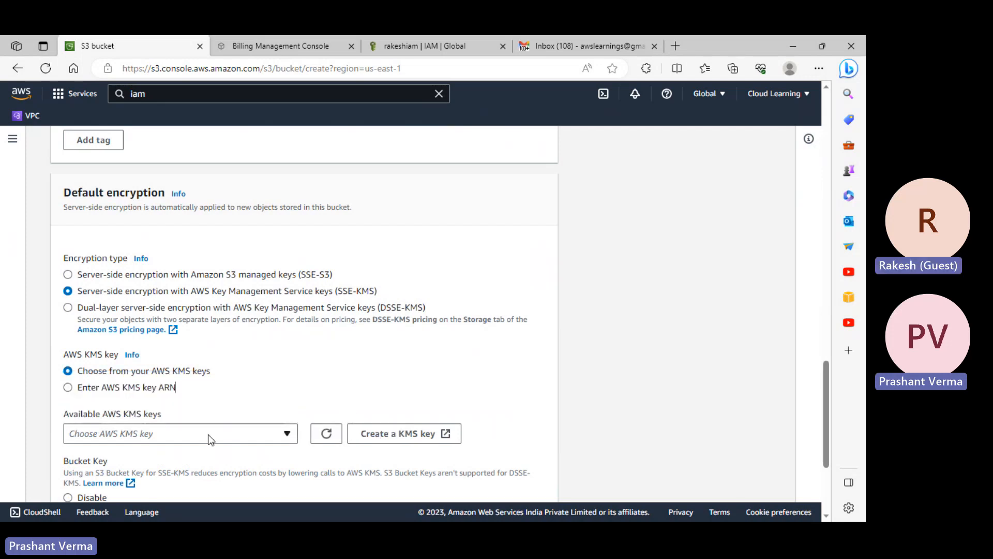
{"action": "left_click", "coordinate": [109, 389]}
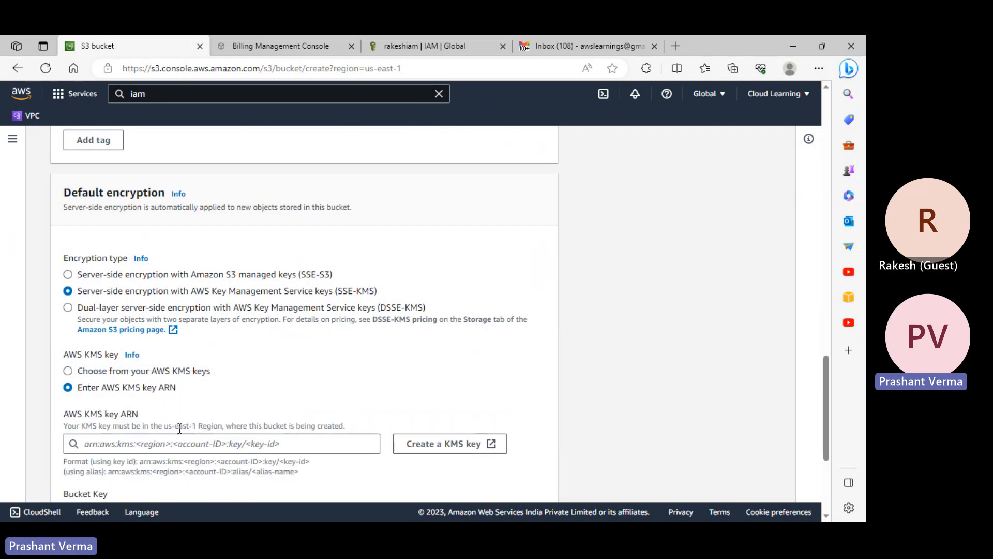
{"action": "left_click", "coordinate": [212, 446]}
{"action": "scroll", "coordinate": [228, 444], "scroll_direction": "down", "scroll_amount": 3}
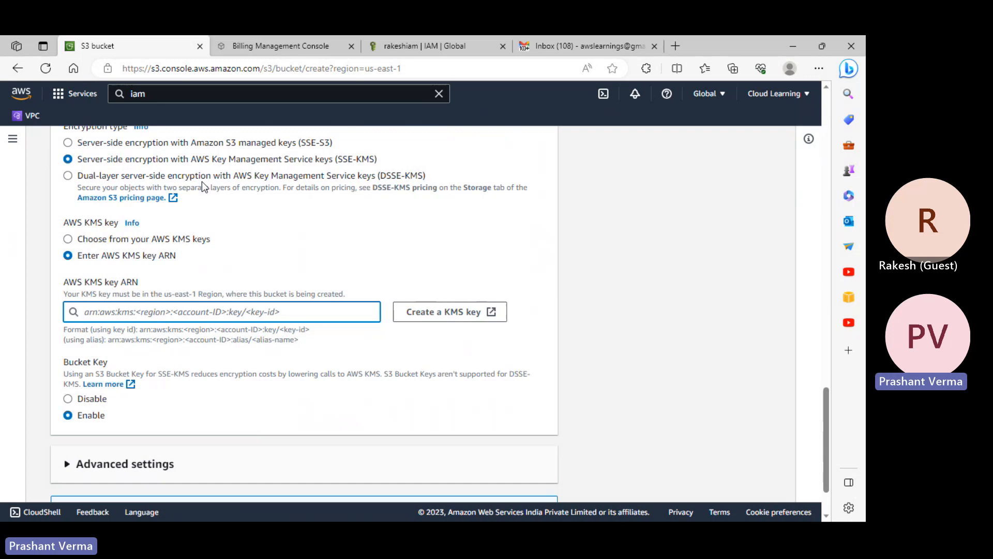
{"action": "left_click", "coordinate": [215, 177]}
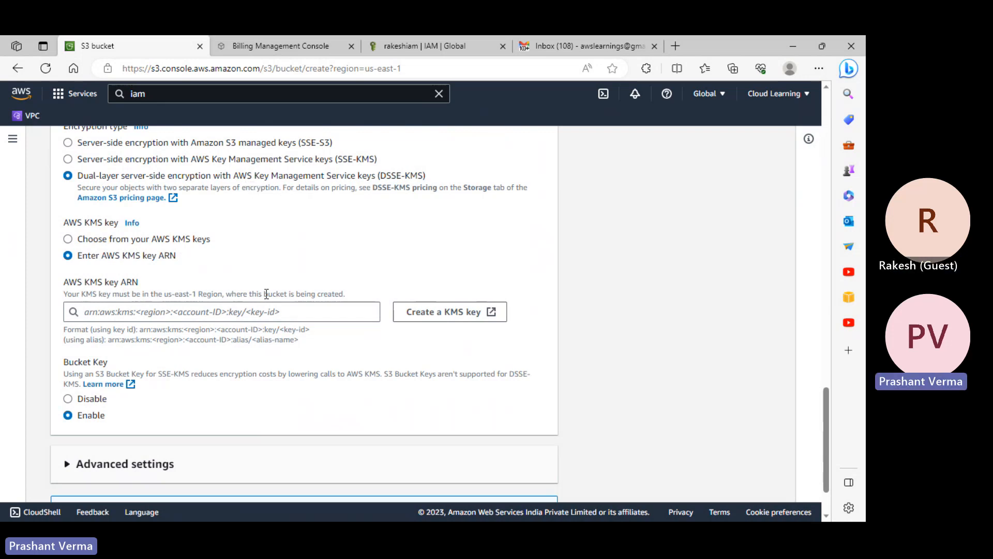
{"action": "left_click", "coordinate": [159, 142]}
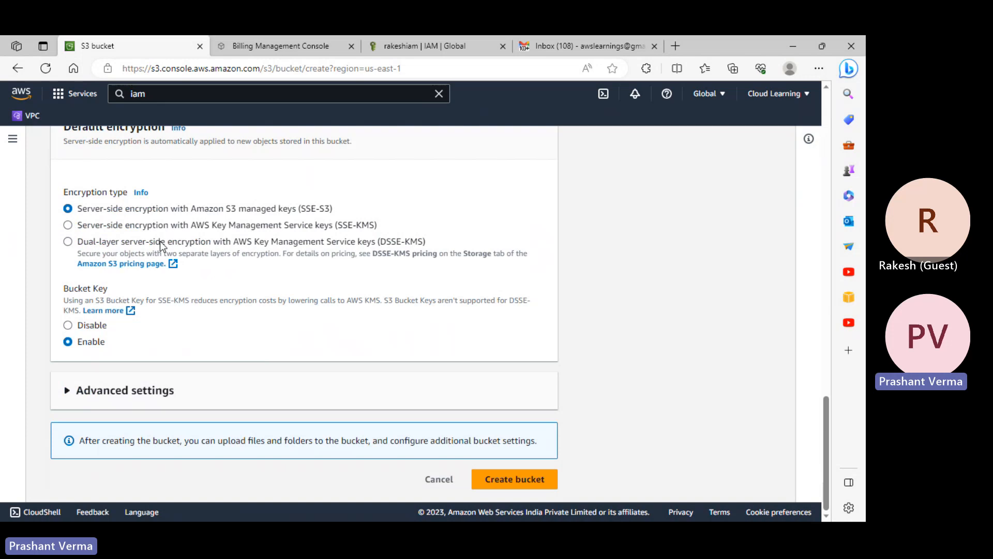
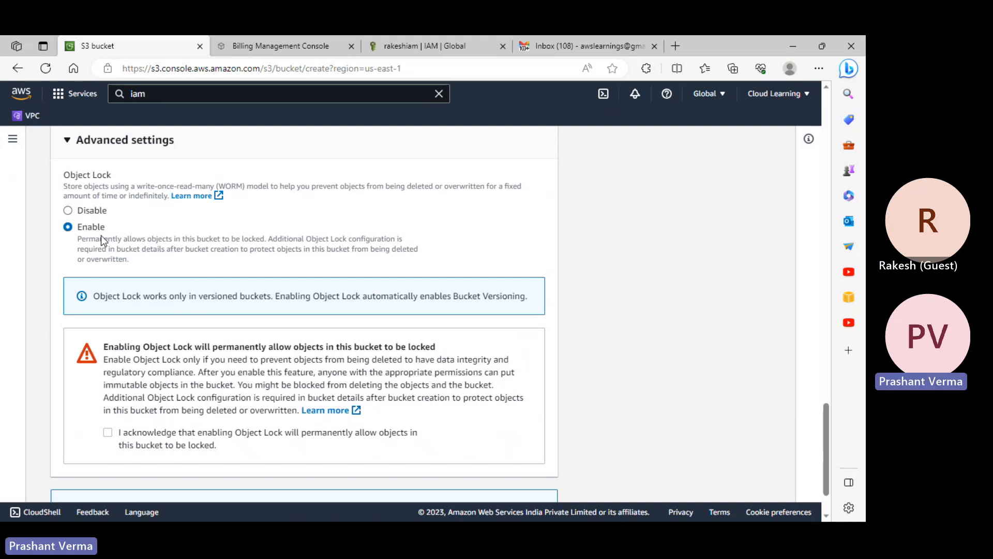
- Acknowledge the permanent Object Lock warning and create the rakeshprivate bucket
{"action": "scroll", "coordinate": [296, 373], "scroll_direction": "down", "scroll_amount": 1}
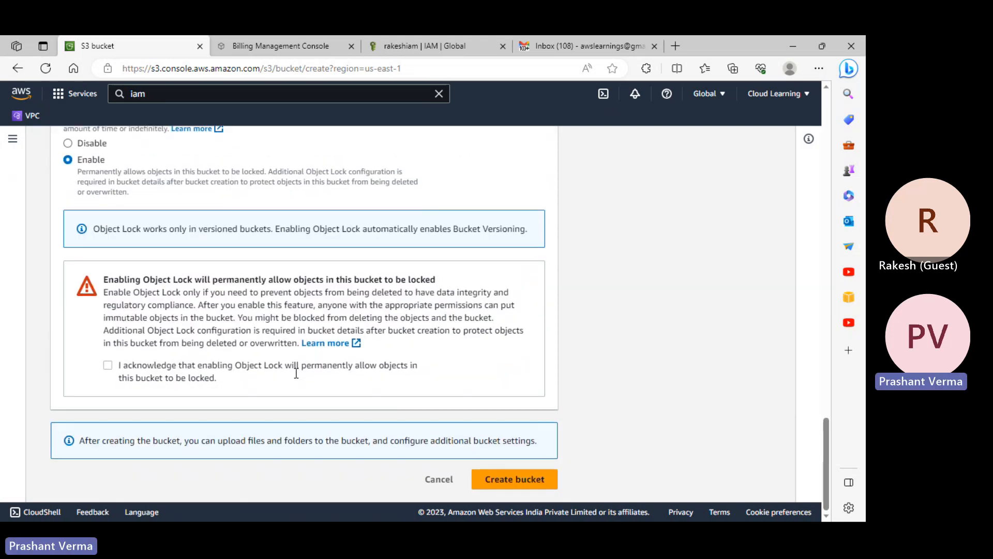
{"action": "left_click", "coordinate": [158, 365]}
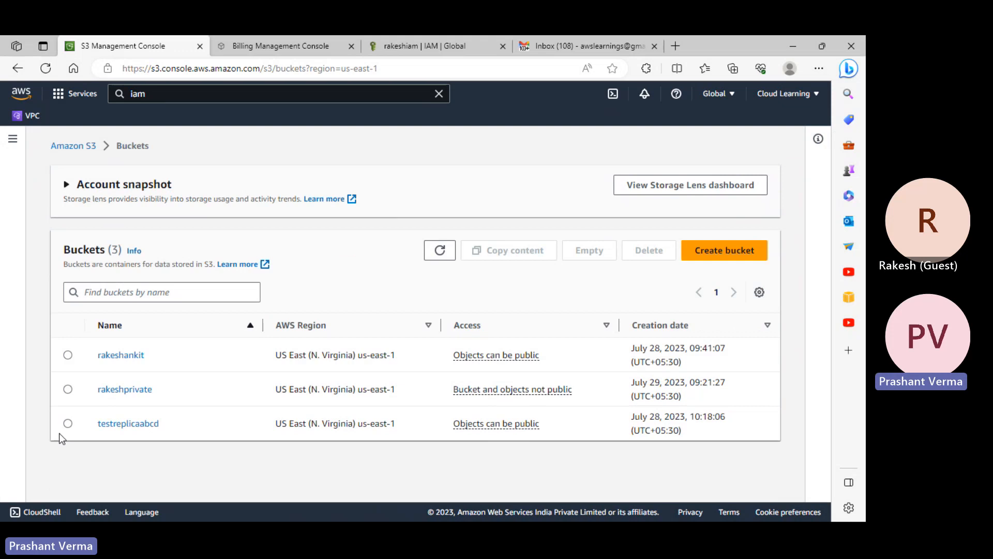
- Inspect rakeshprivate's Properties tab down to its Object Lock setting, shown as enabled
{"action": "left_click", "coordinate": [126, 391]}
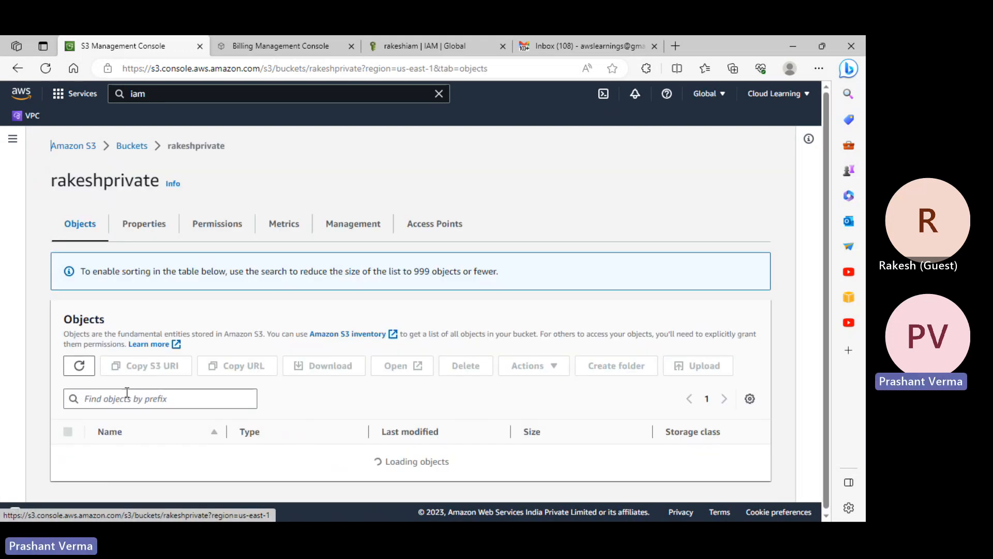
{"action": "left_click", "coordinate": [163, 224]}
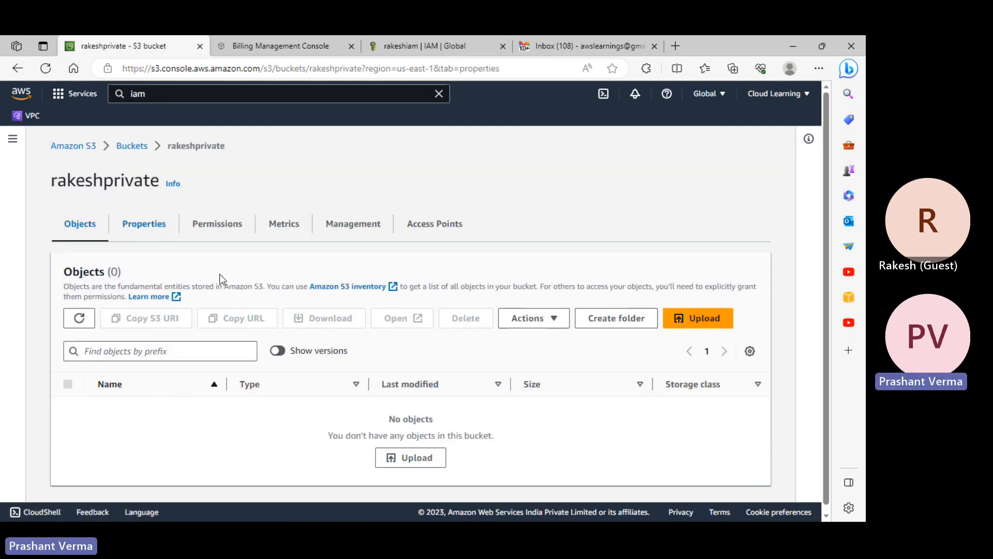
{"action": "scroll", "coordinate": [345, 387], "scroll_direction": "down", "scroll_amount": 14}
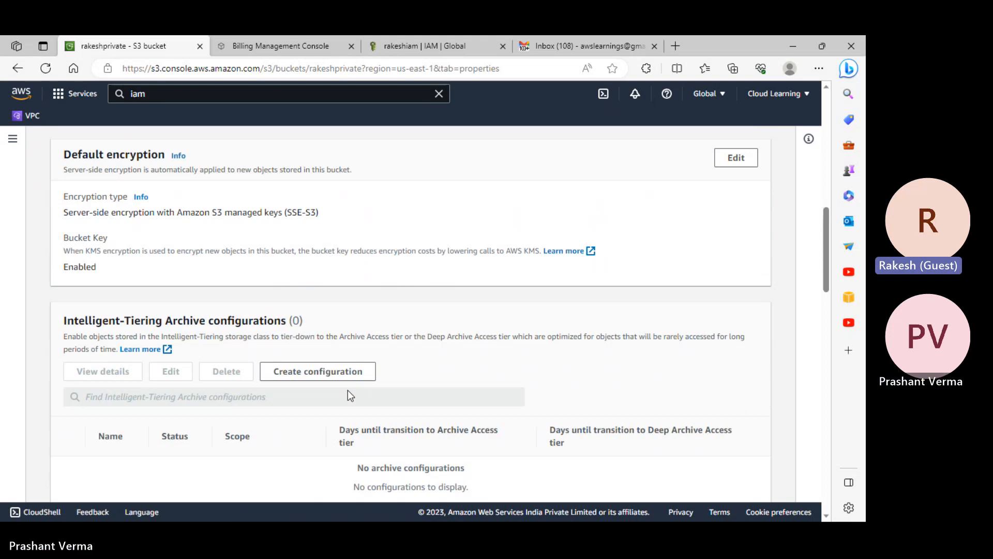
{"action": "scroll", "coordinate": [348, 393], "scroll_direction": "down", "scroll_amount": 15}
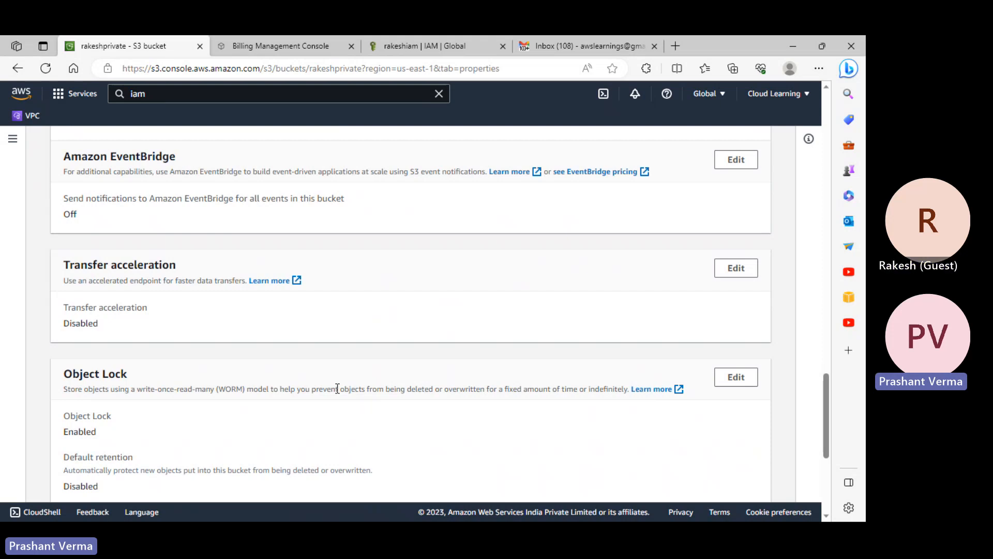
{"action": "scroll", "coordinate": [439, 355], "scroll_direction": "down", "scroll_amount": 5}
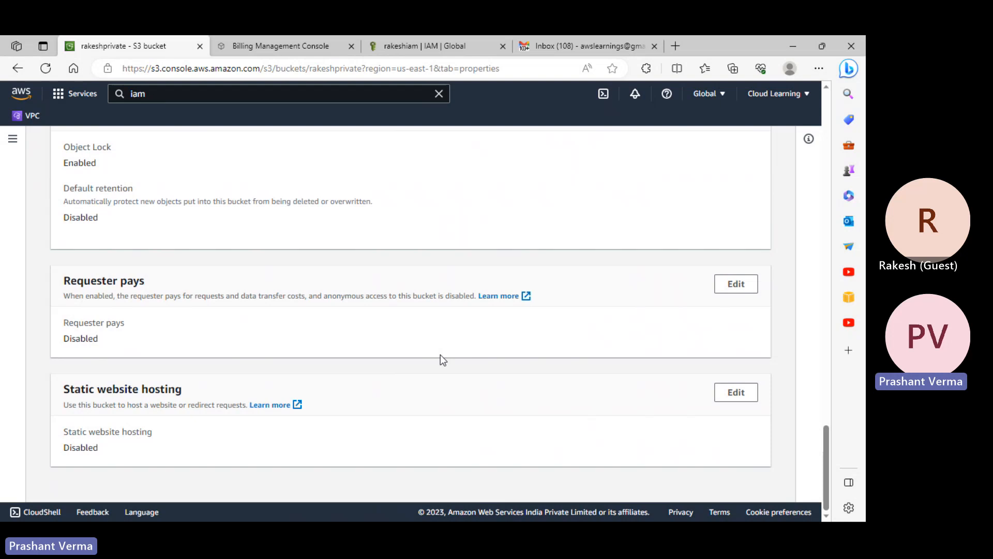
{"action": "scroll", "coordinate": [441, 357], "scroll_direction": "up", "scroll_amount": 10}
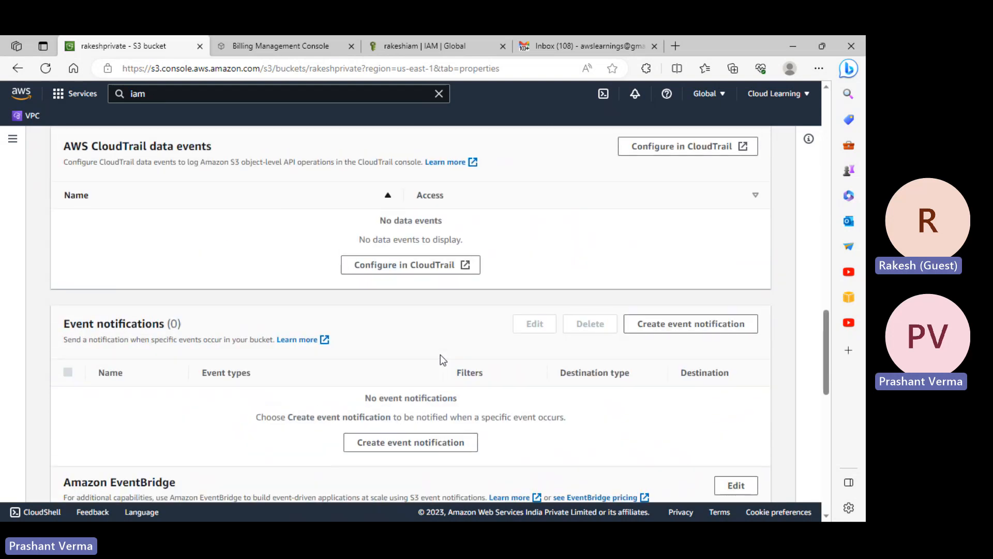
{"action": "scroll", "coordinate": [441, 355], "scroll_direction": "up", "scroll_amount": 10}
{"action": "scroll", "coordinate": [146, 213], "scroll_direction": "down", "scroll_amount": 15}
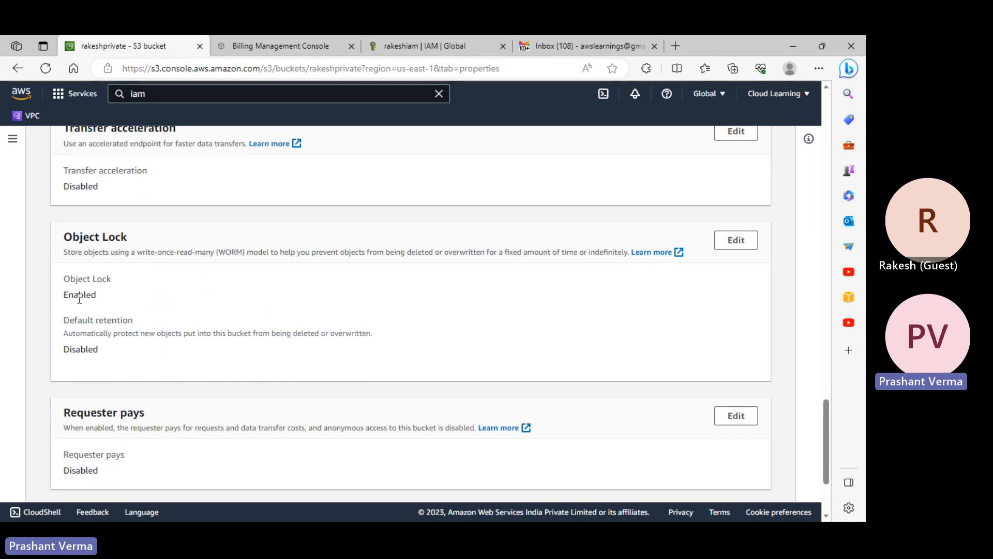
{"action": "scroll", "coordinate": [58, 167], "scroll_direction": "up", "scroll_amount": 1}
{"action": "scroll", "coordinate": [59, 167], "scroll_direction": "up", "scroll_amount": 20}
- Check rakeshankit's Properties for comparison, where Object Lock is disabled
{"action": "left_click", "coordinate": [115, 139]}
{"action": "left_click", "coordinate": [94, 357]}
{"action": "left_click", "coordinate": [118, 190]}
{"action": "scroll", "coordinate": [283, 356], "scroll_direction": "down", "scroll_amount": 20}
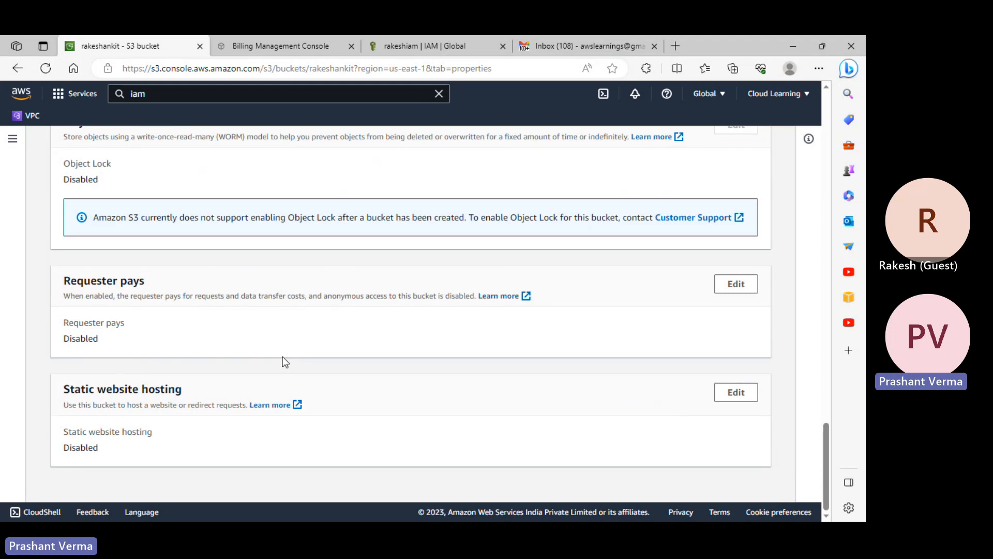
{"action": "scroll", "coordinate": [609, 321], "scroll_direction": "up", "scroll_amount": 4}
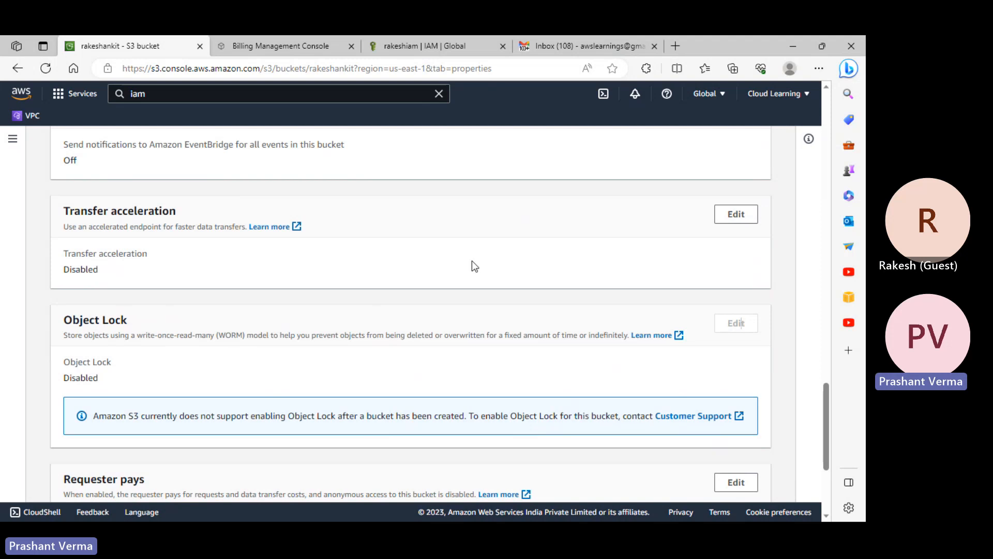
{"action": "scroll", "coordinate": [472, 261], "scroll_direction": "up", "scroll_amount": 3}
- Go back through Buckets to rakeshprivate's Properties and its Object Lock section
{"action": "left_click", "coordinate": [20, 69]}
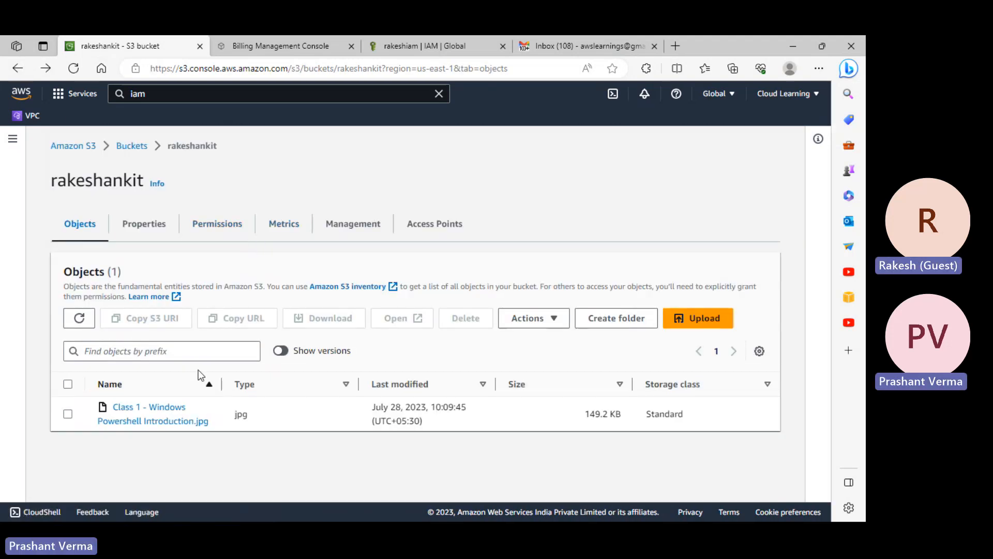
{"action": "left_click", "coordinate": [132, 147]}
{"action": "left_click", "coordinate": [125, 389]}
{"action": "left_click", "coordinate": [118, 221]}
{"action": "scroll", "coordinate": [466, 310], "scroll_direction": "down", "scroll_amount": 10}
- Enable Object Lock default retention on rakeshprivate with Compliance retention mode
{"action": "left_click", "coordinate": [735, 306]}
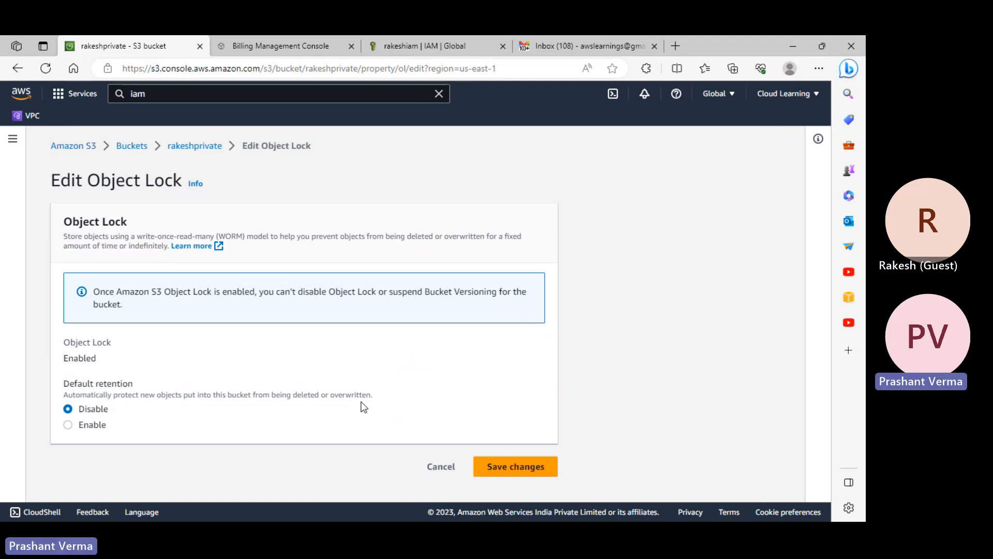
{"action": "left_click", "coordinate": [83, 425]}
{"action": "scroll", "coordinate": [217, 421], "scroll_direction": "down", "scroll_amount": 3}
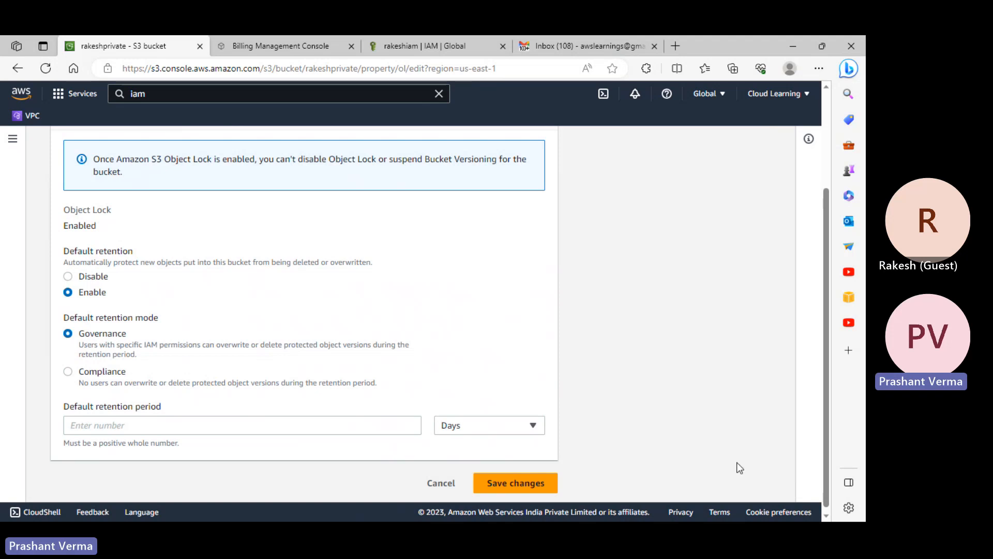
{"action": "left_click", "coordinate": [170, 370]}
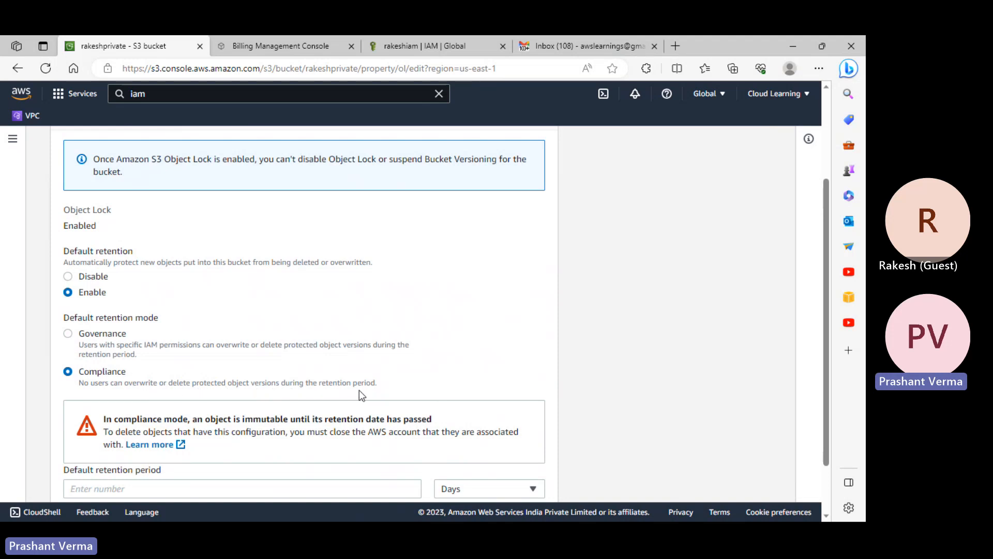
- Leave the retention period blank, revert the mode to Governance, and cancel the Object Lock edit
{"action": "scroll", "coordinate": [359, 390], "scroll_direction": "down", "scroll_amount": 2}
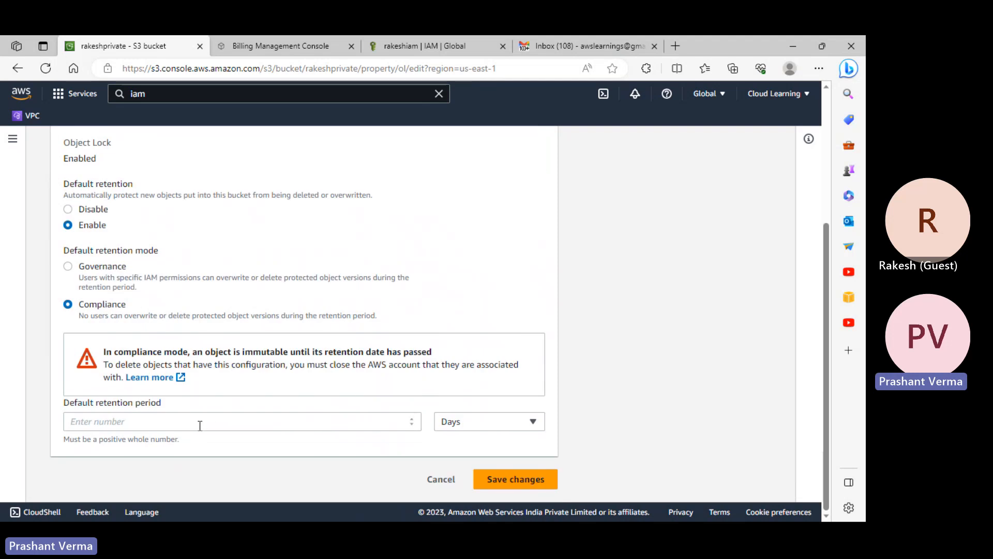
{"action": "left_click", "coordinate": [199, 425]}
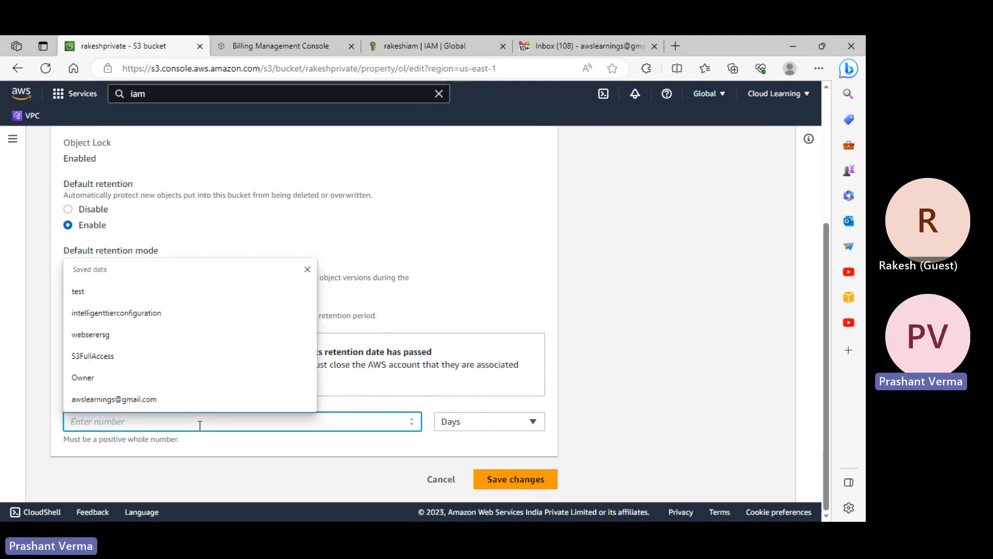
{"action": "left_click", "coordinate": [521, 278]}
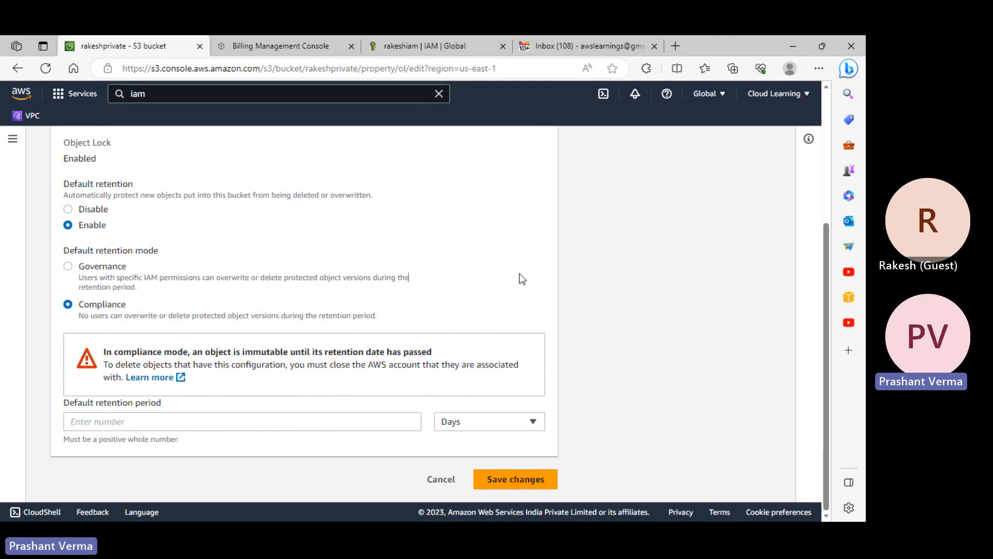
{"action": "left_click", "coordinate": [78, 416]}
{"action": "left_click", "coordinate": [409, 205]}
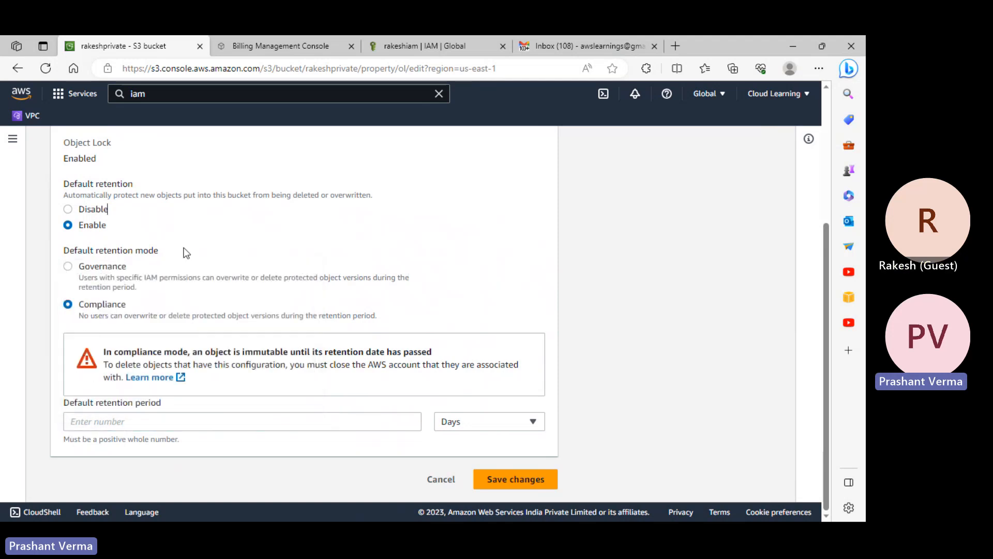
{"action": "left_click", "coordinate": [97, 266]}
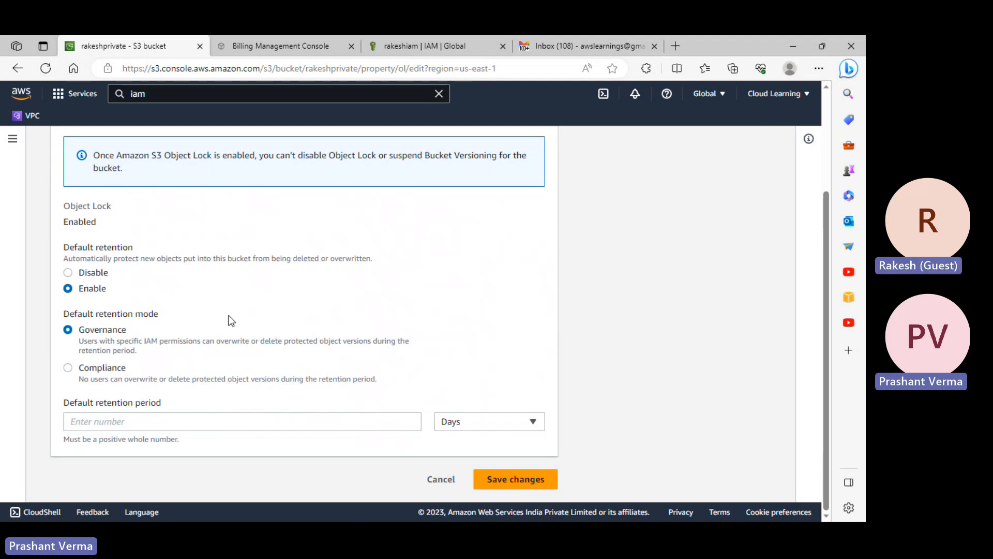
{"action": "left_click", "coordinate": [446, 480]}
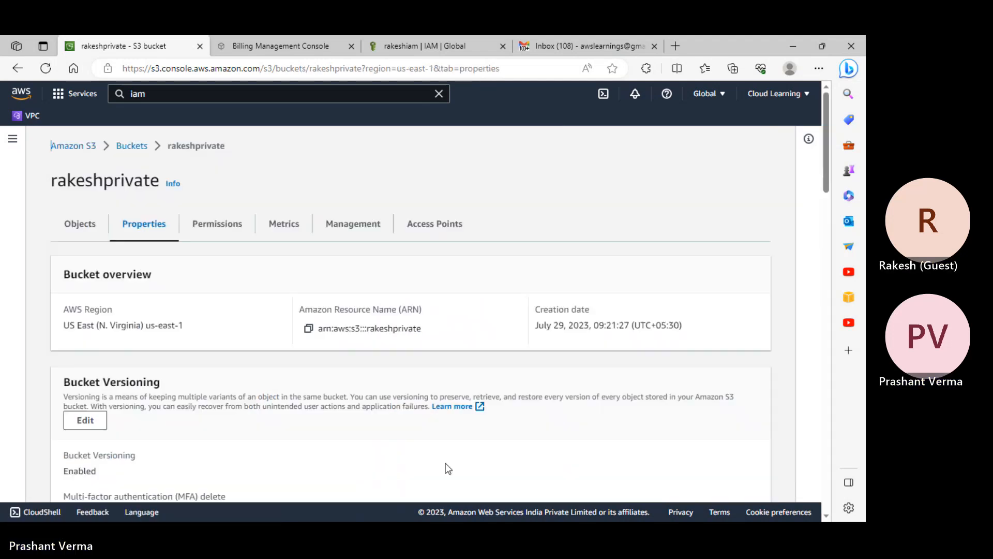
- Paste the 'Intelligent-Tiering Archive configurations' heading into the notes below the encryption line
{"action": "scroll", "coordinate": [395, 400], "scroll_direction": "down", "scroll_amount": 7}
{"action": "scroll", "coordinate": [395, 402], "scroll_direction": "down", "scroll_amount": 5}
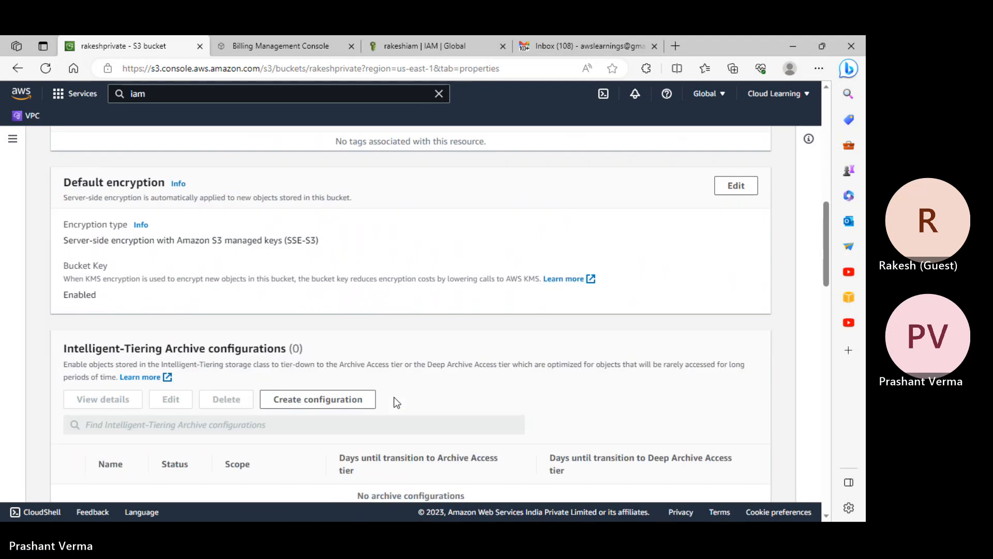
{"action": "scroll", "coordinate": [359, 321], "scroll_direction": "up", "scroll_amount": 3}
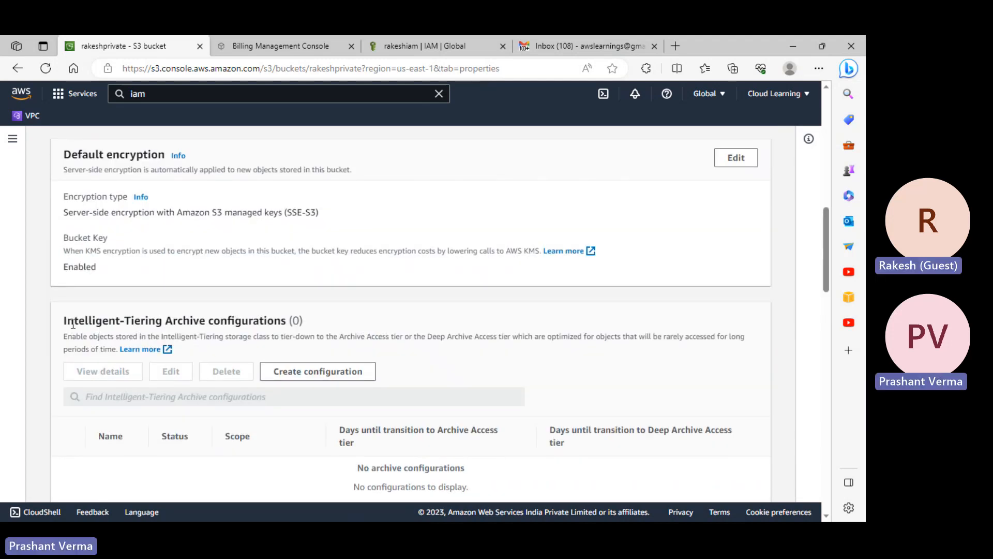
{"action": "left_click_drag", "start_coordinate": [64, 323], "coordinate": [286, 321]}
{"action": "key", "text": "ctrl+c"}
{"action": "key", "text": "alt+Tab"}
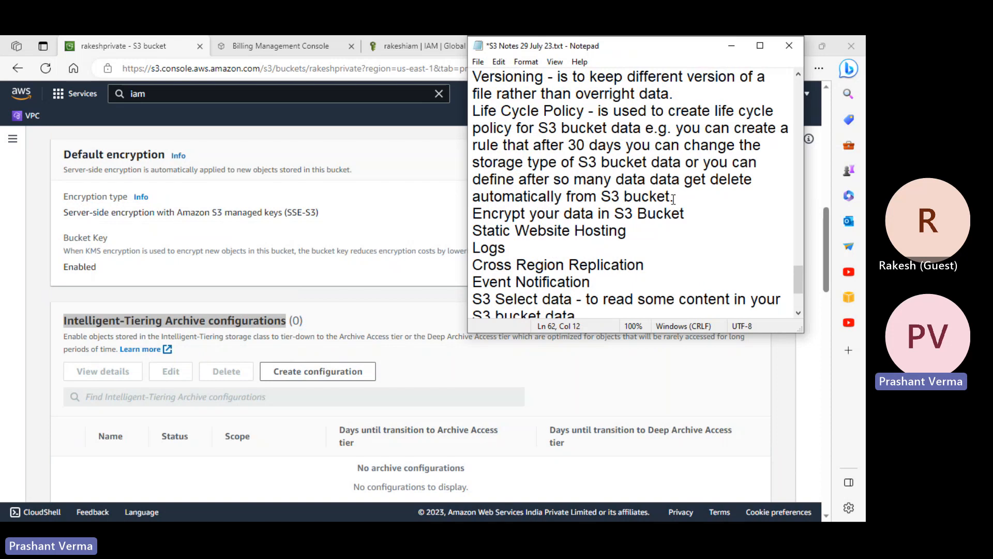
{"action": "left_click", "coordinate": [691, 213]}
{"action": "key", "text": "Return"}
{"action": "key", "text": "ctrl+v"}
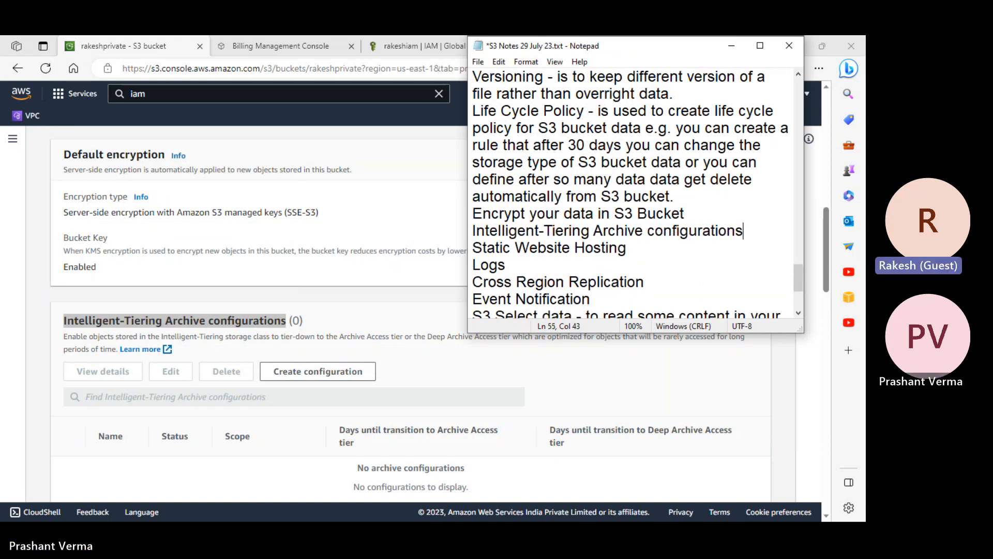
- Start a new Intelligent-Tiering Archive configuration for rakeshprivate
{"action": "left_click", "coordinate": [362, 259]}
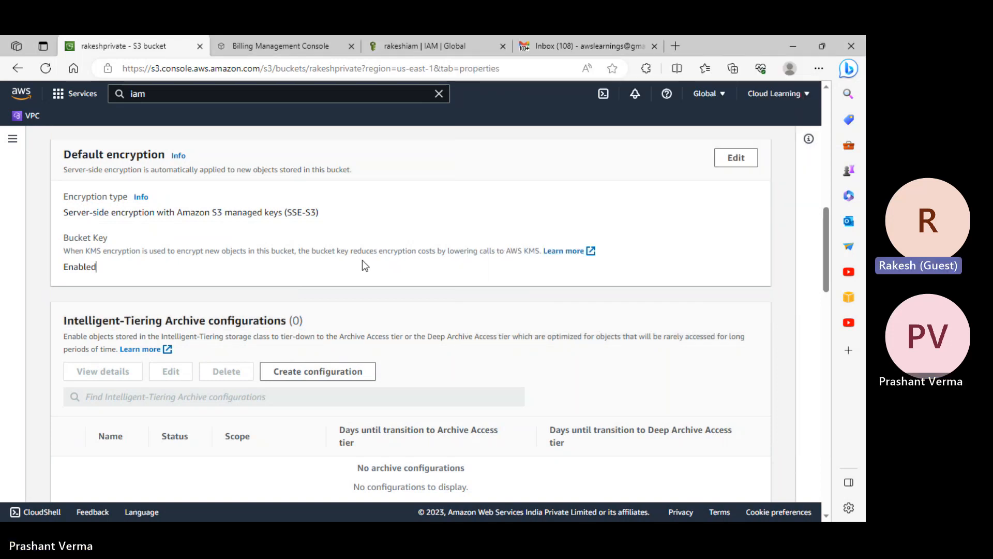
{"action": "left_click", "coordinate": [317, 370]}
{"action": "left_click", "coordinate": [110, 201]}
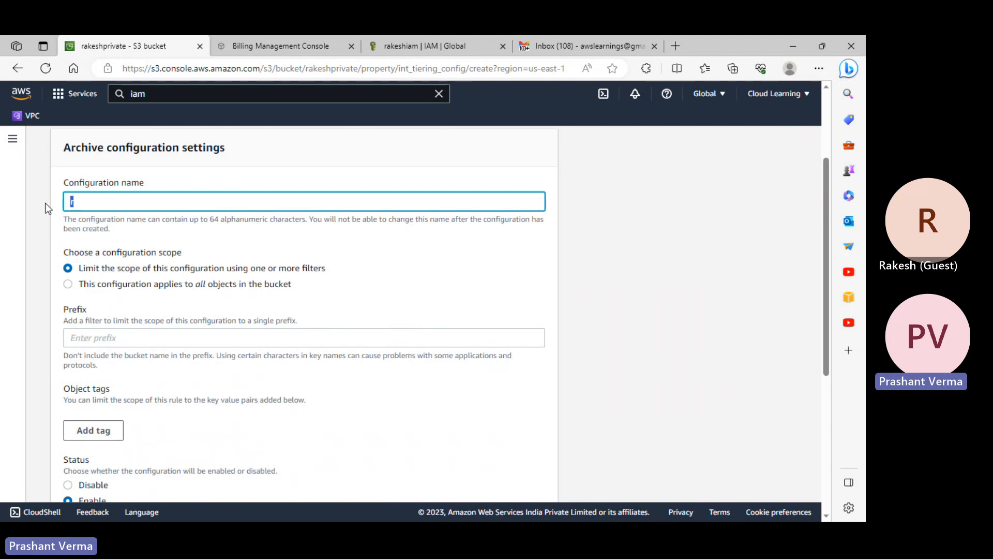
- Name the configuration 'test', apply it to all objects, and set Archive Access after 90 days
{"action": "type", "text": "test"}
{"action": "left_click", "coordinate": [599, 292]}
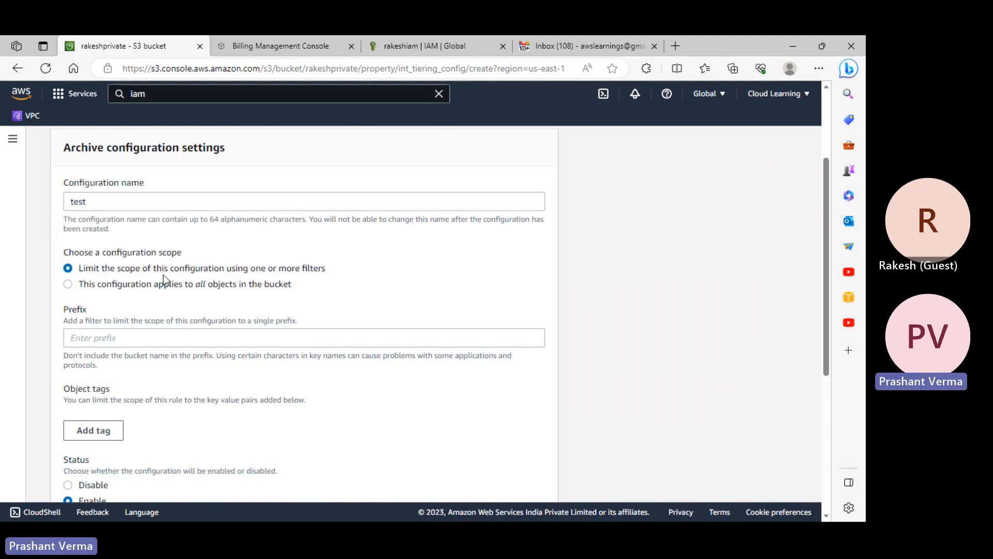
{"action": "left_click", "coordinate": [192, 287]}
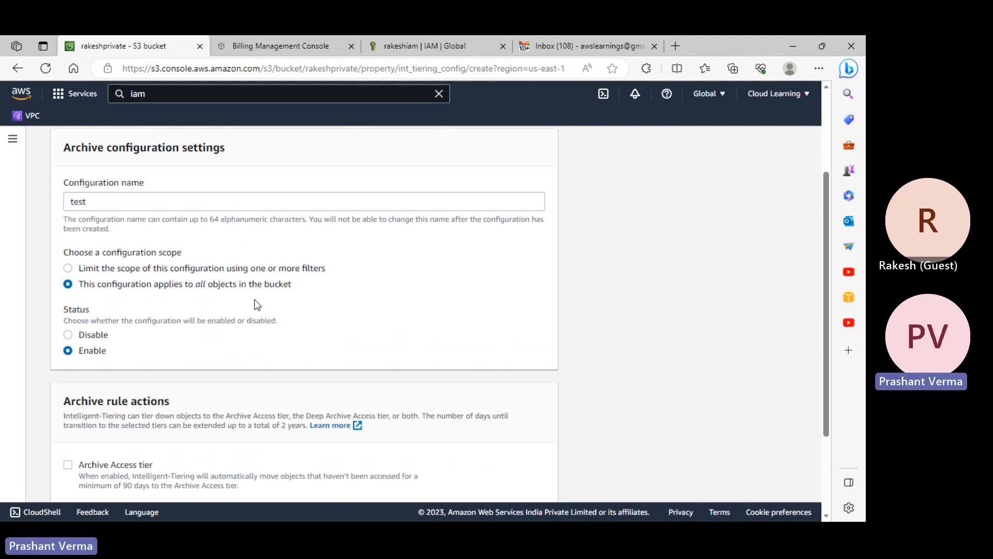
{"action": "scroll", "coordinate": [255, 301], "scroll_direction": "down", "scroll_amount": 3}
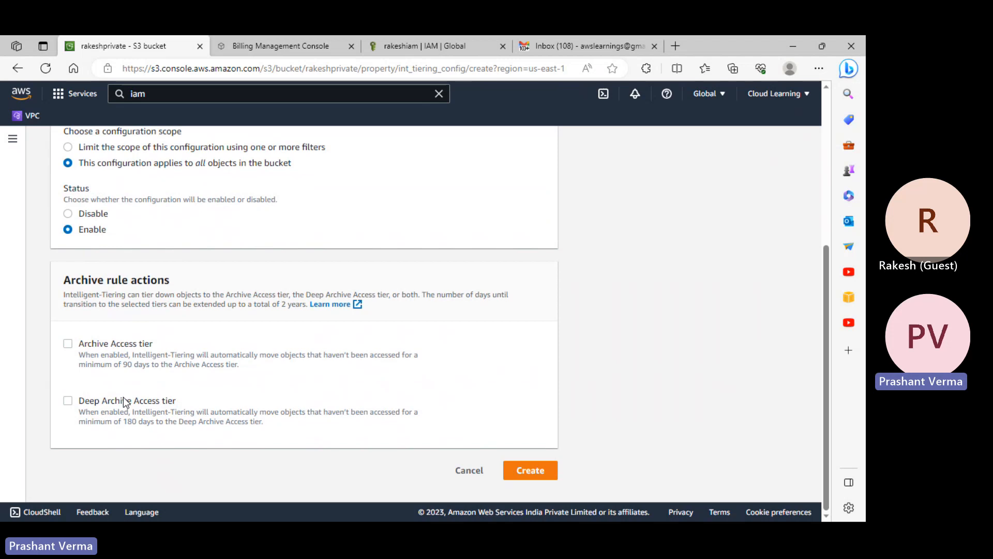
{"action": "left_click", "coordinate": [119, 344]}
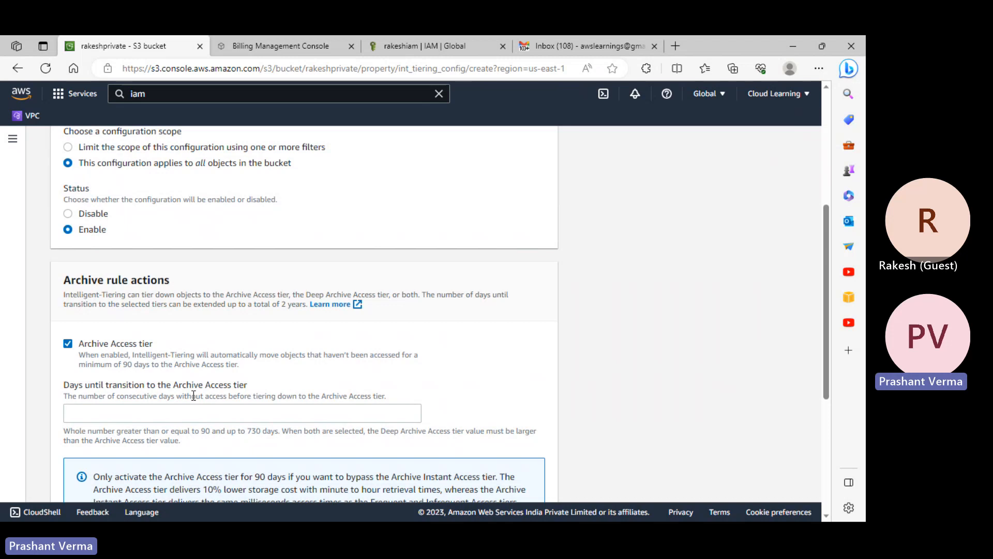
{"action": "left_click", "coordinate": [221, 412]}
{"action": "type", "text": "90"}
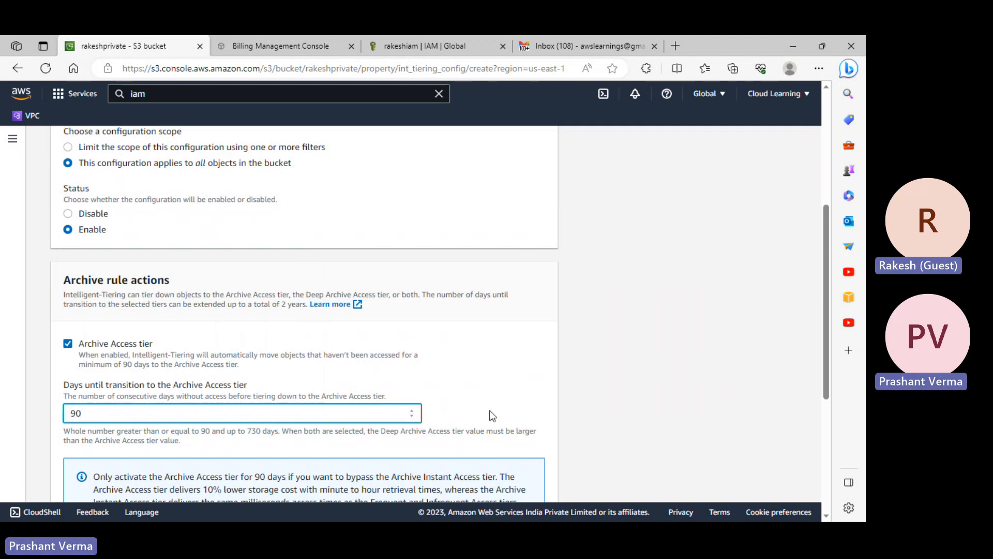
- Enable Deep Archive Access after 180 days, then cancel the archive configuration
{"action": "scroll", "coordinate": [492, 416], "scroll_direction": "down", "scroll_amount": 3}
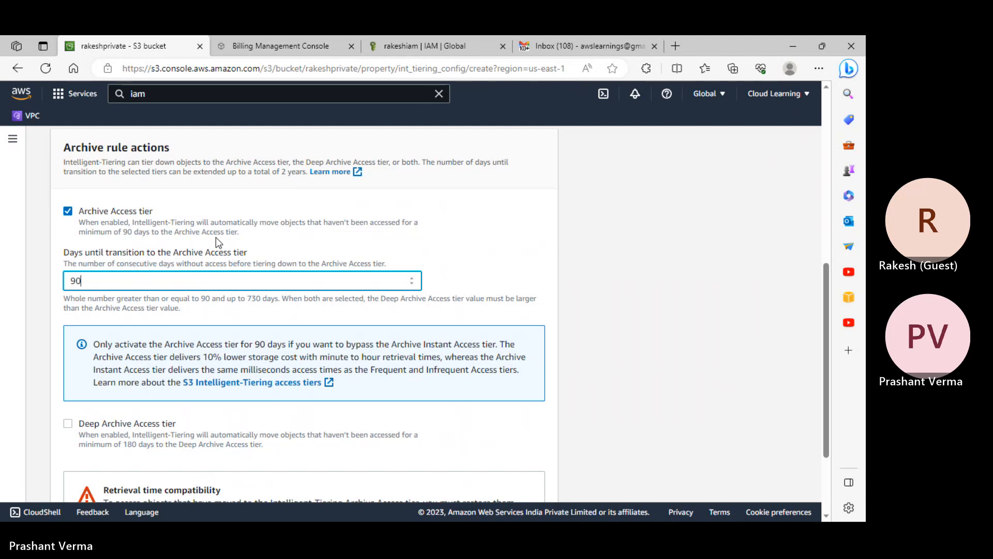
{"action": "scroll", "coordinate": [184, 285], "scroll_direction": "down", "scroll_amount": 2}
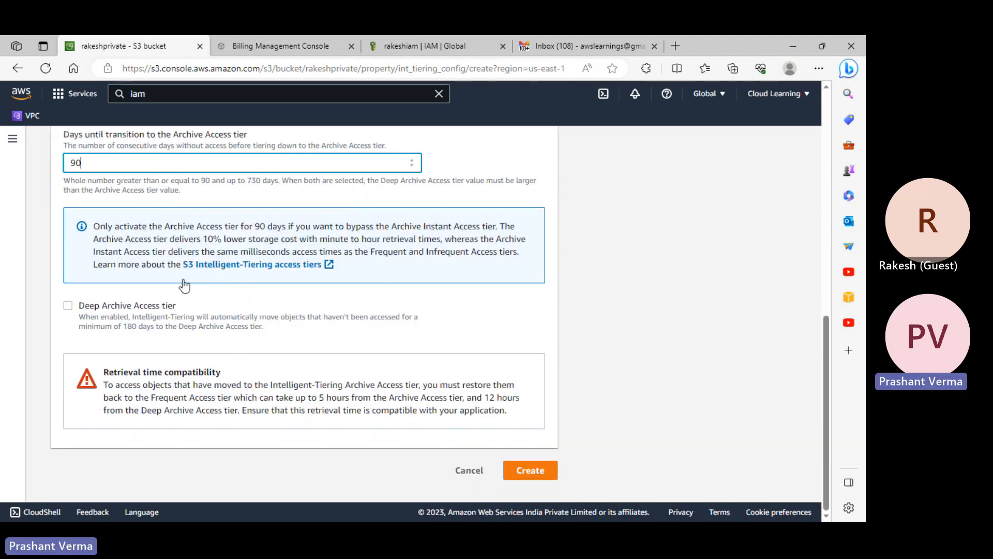
{"action": "left_click", "coordinate": [118, 308]}
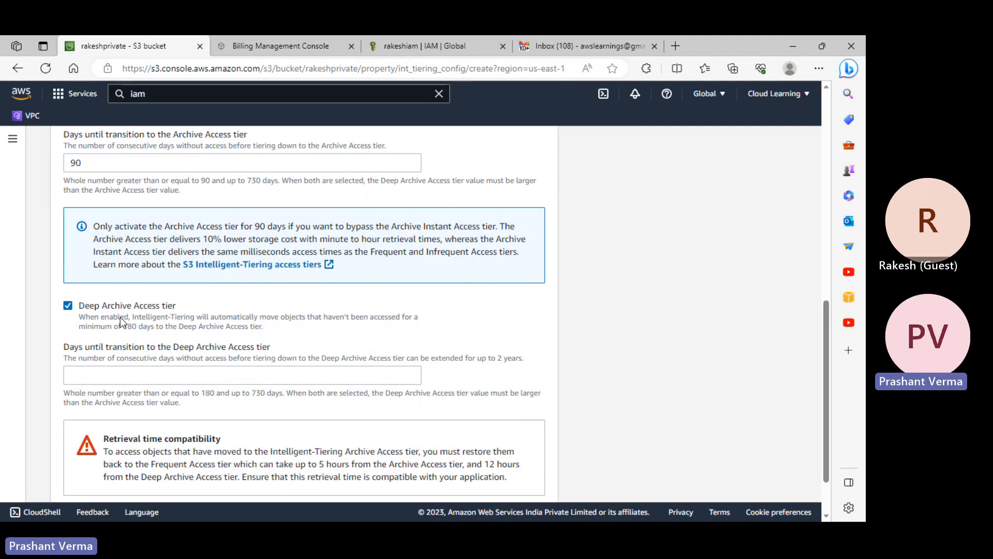
{"action": "left_click_drag", "start_coordinate": [127, 327], "coordinate": [133, 328]}
{"action": "left_click", "coordinate": [117, 373]}
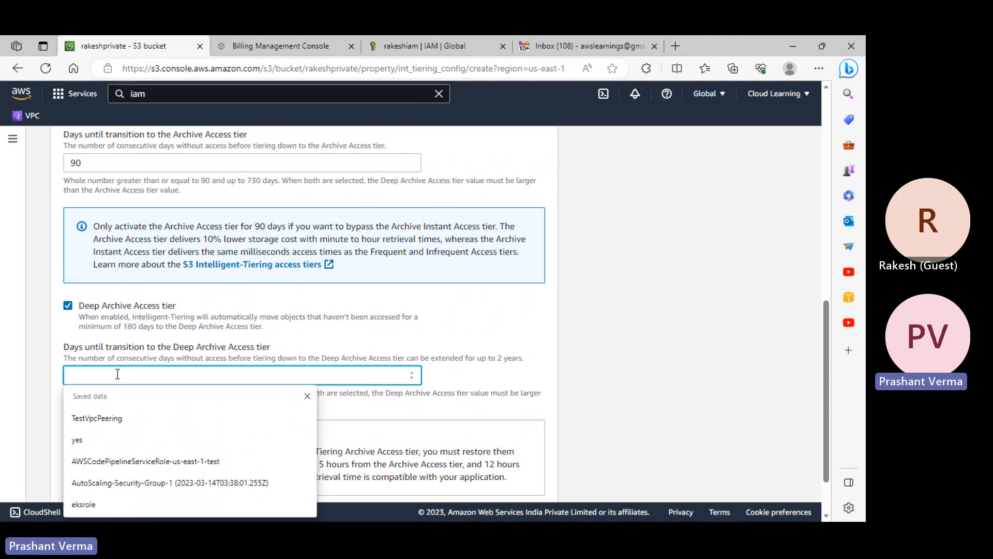
{"action": "type", "text": "180"}
{"action": "left_click", "coordinate": [651, 346]}
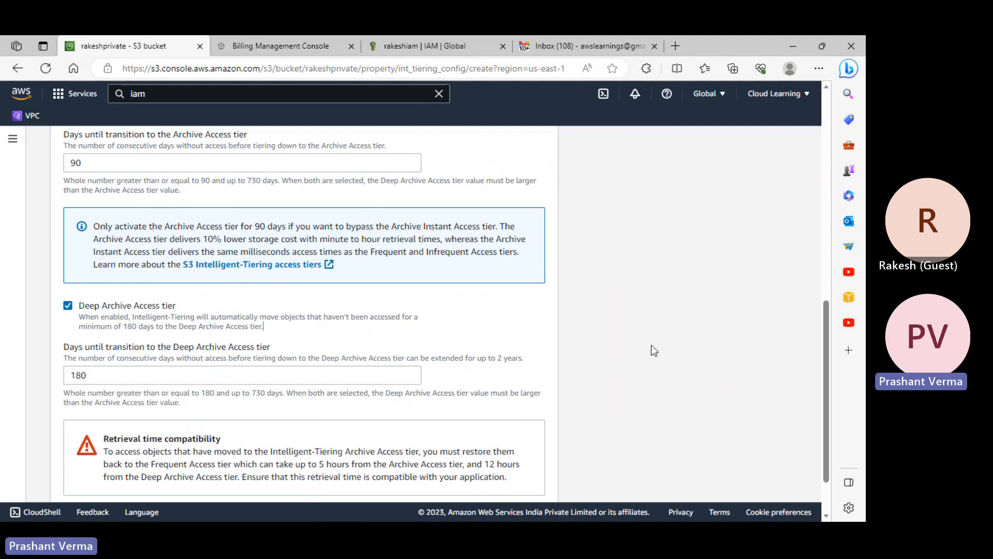
{"action": "scroll", "coordinate": [652, 346], "scroll_direction": "down", "scroll_amount": 2}
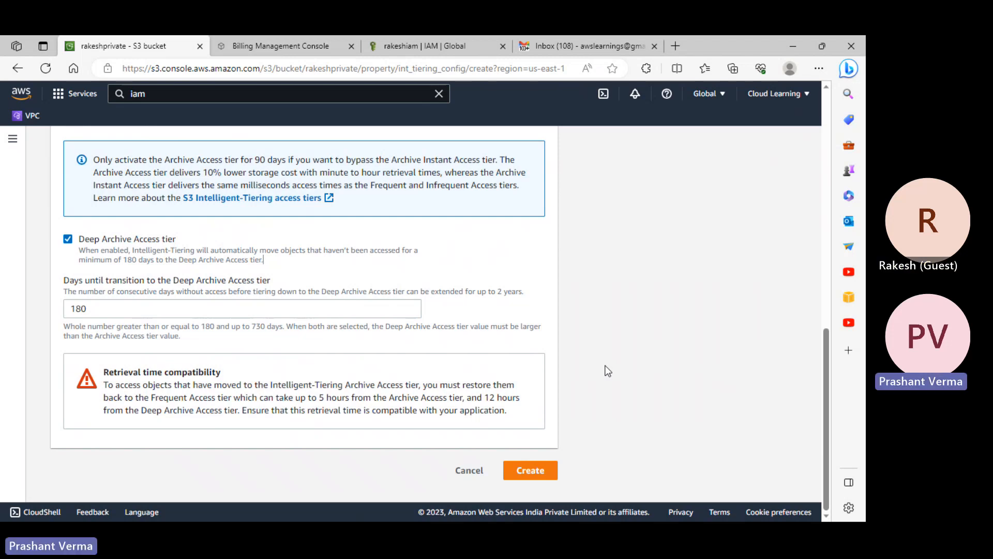
{"action": "scroll", "coordinate": [532, 318], "scroll_direction": "up", "scroll_amount": 4}
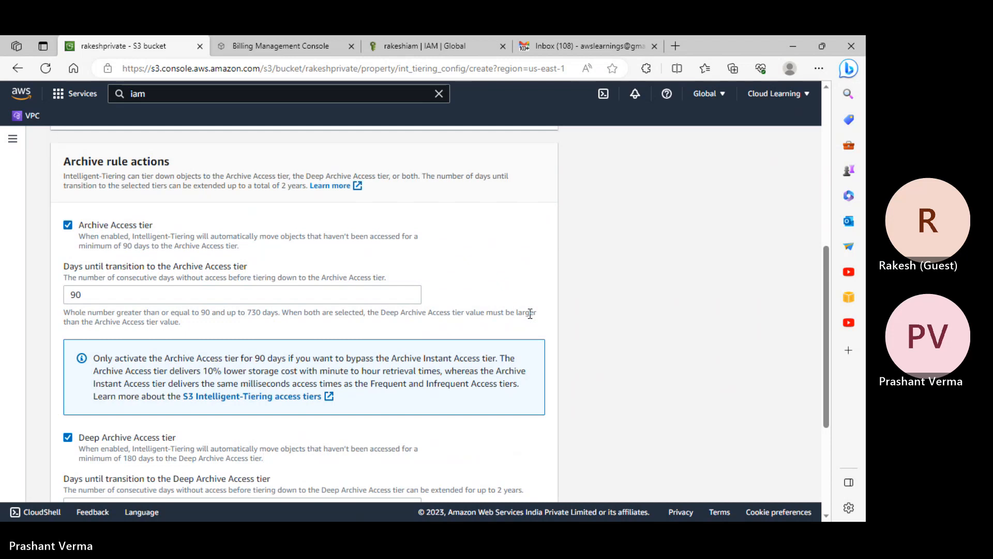
{"action": "scroll", "coordinate": [530, 313], "scroll_direction": "down", "scroll_amount": 4}
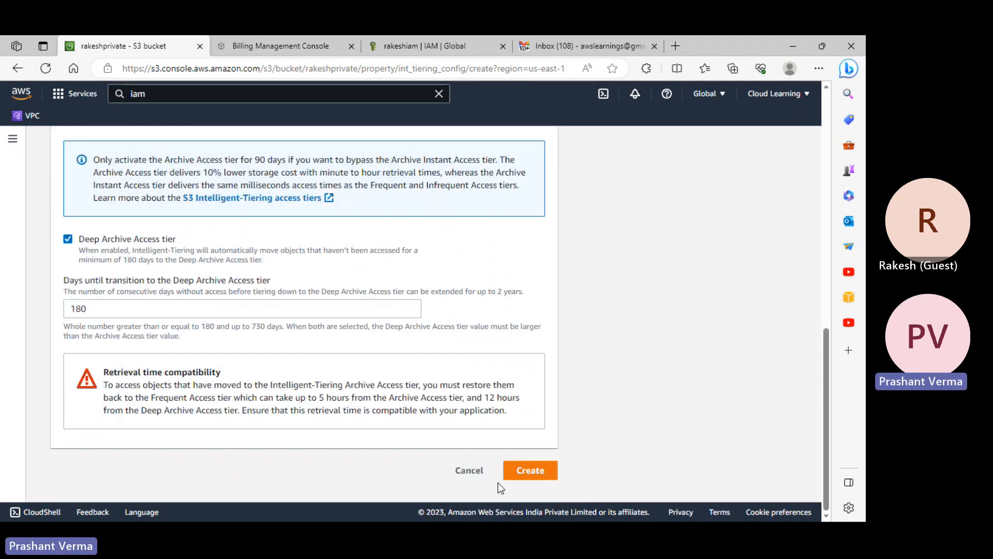
{"action": "left_click", "coordinate": [472, 473]}
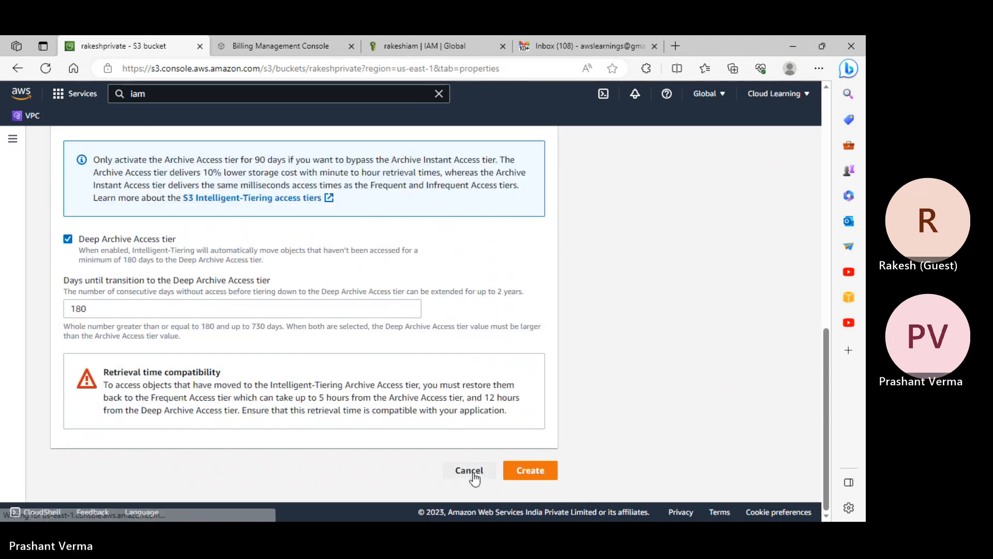
- Enable server access logging on rakeshprivate with rakeshankit chosen as the target bucket
{"action": "scroll", "coordinate": [319, 328], "scroll_direction": "down", "scroll_amount": 20}
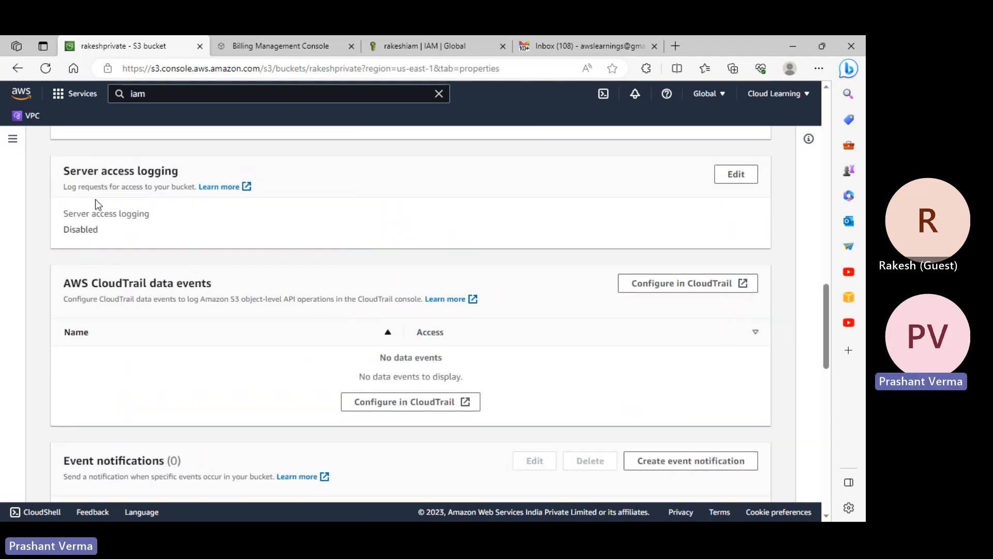
{"action": "left_click", "coordinate": [736, 175]}
{"action": "left_click", "coordinate": [68, 301]}
{"action": "left_click", "coordinate": [467, 416]}
{"action": "left_click", "coordinate": [71, 290]}
{"action": "left_click", "coordinate": [769, 436]}
- Save server access logging with target path s3://rakeshankit/Logs
{"action": "left_click", "coordinate": [219, 420]}
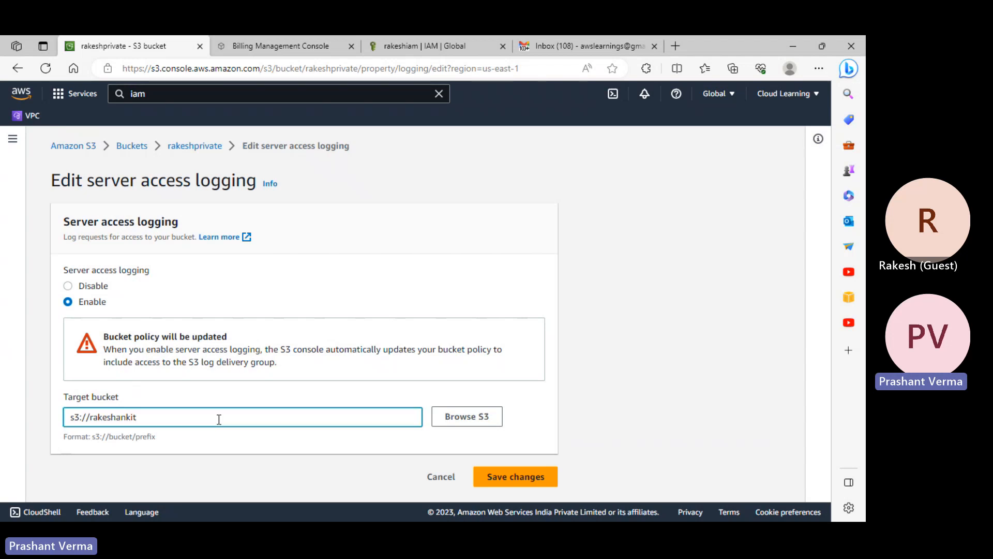
{"action": "type", "text": "/Logs"}
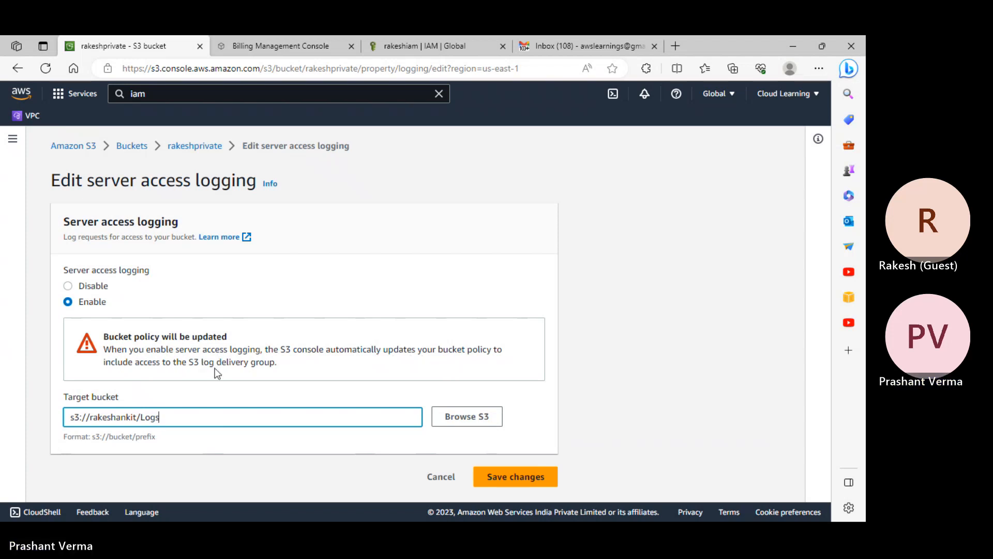
{"action": "left_click_drag", "start_coordinate": [193, 361], "coordinate": [266, 365]}
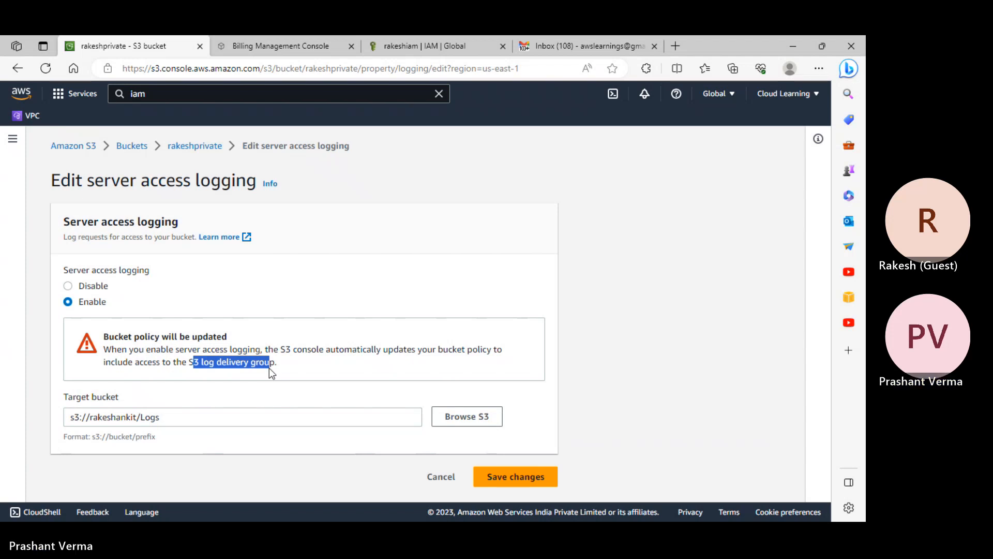
{"action": "left_click", "coordinate": [496, 477]}
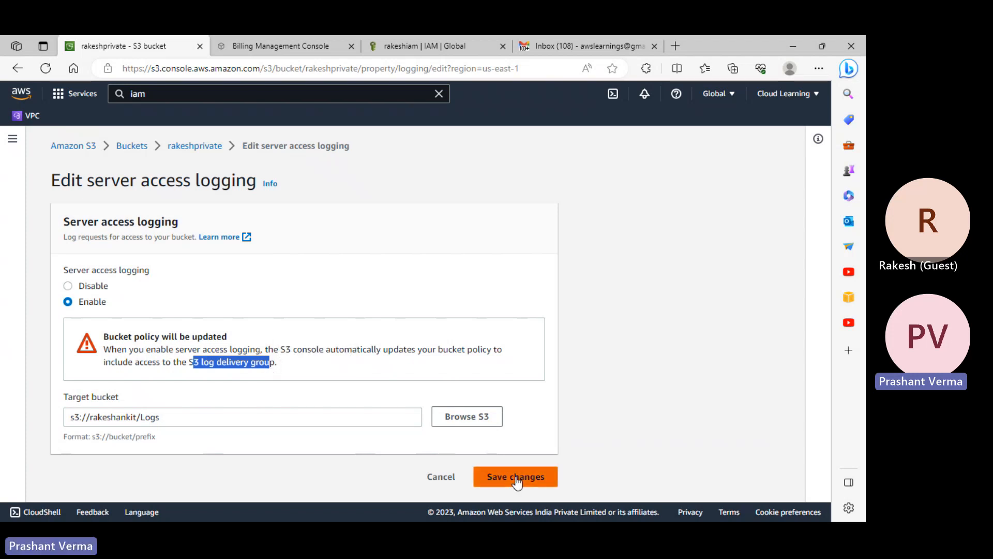
- Open the S3 bucket list in a new browser tab
{"action": "right_click", "coordinate": [137, 176]}
{"action": "left_click", "coordinate": [169, 181]}
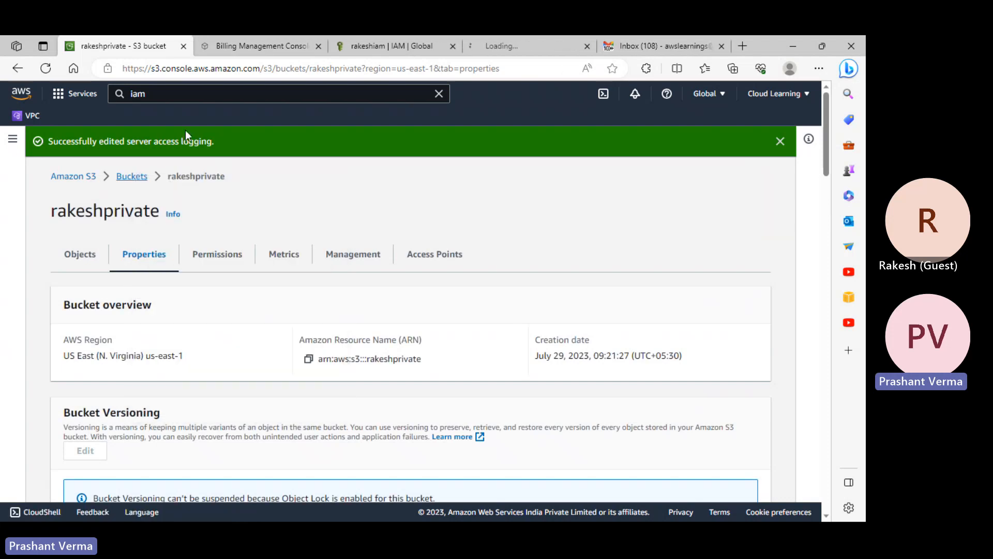
{"action": "left_click", "coordinate": [488, 39]}
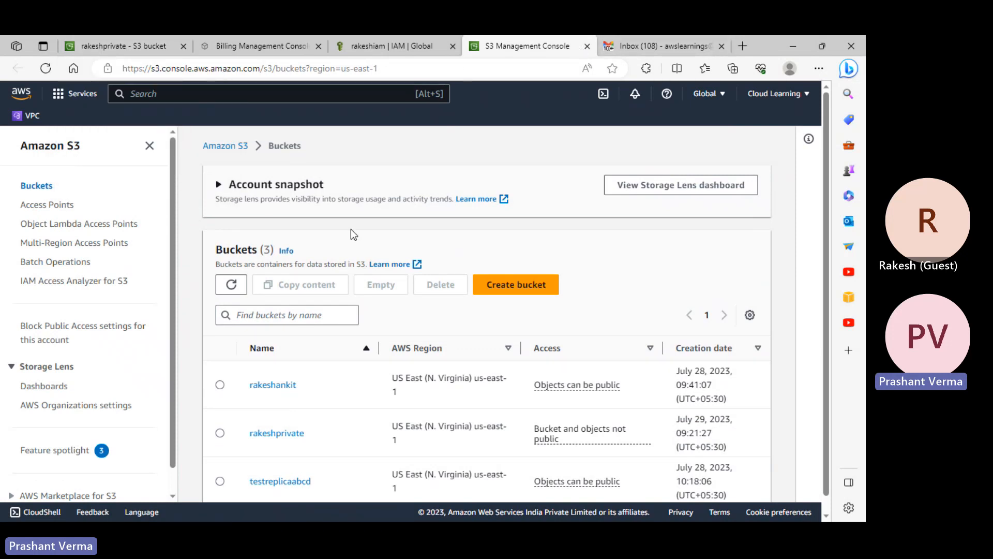
- Confirm rakeshprivate's server access logging shows Enabled and open its Learn more documentation
{"action": "left_click", "coordinate": [281, 436]}
{"action": "scroll", "coordinate": [573, 459], "scroll_direction": "down", "scroll_amount": 1}
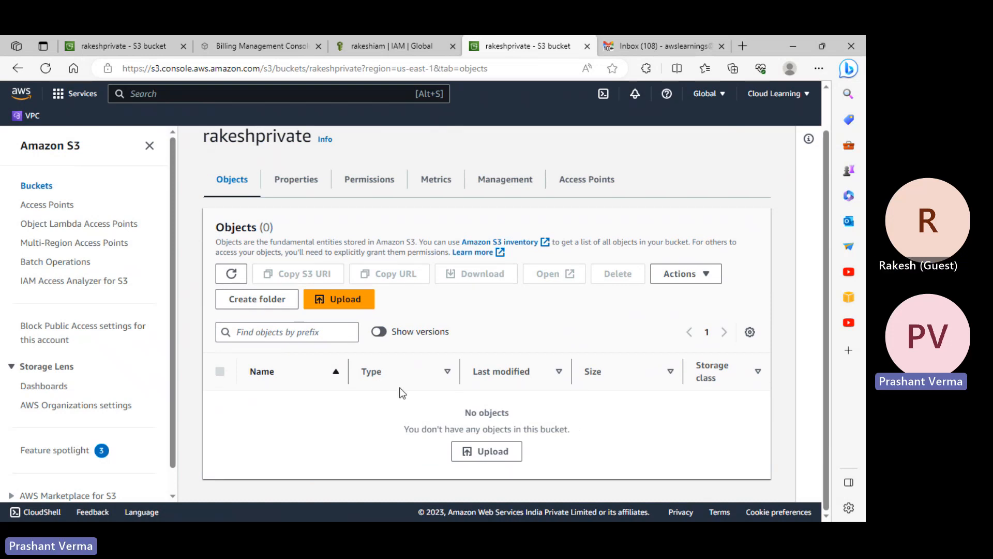
{"action": "left_click", "coordinate": [296, 179]}
{"action": "scroll", "coordinate": [427, 308], "scroll_direction": "down", "scroll_amount": 10}
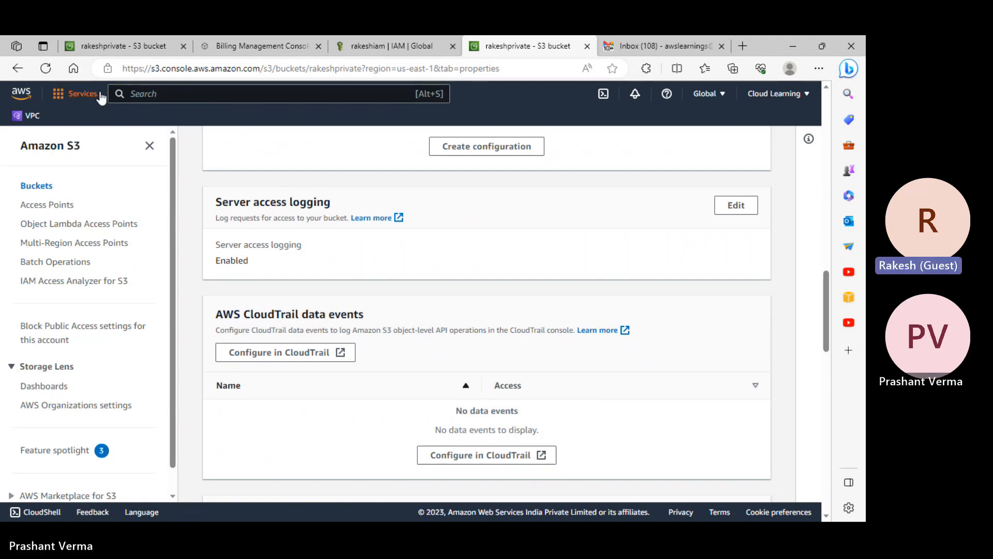
{"action": "left_click", "coordinate": [376, 219]}
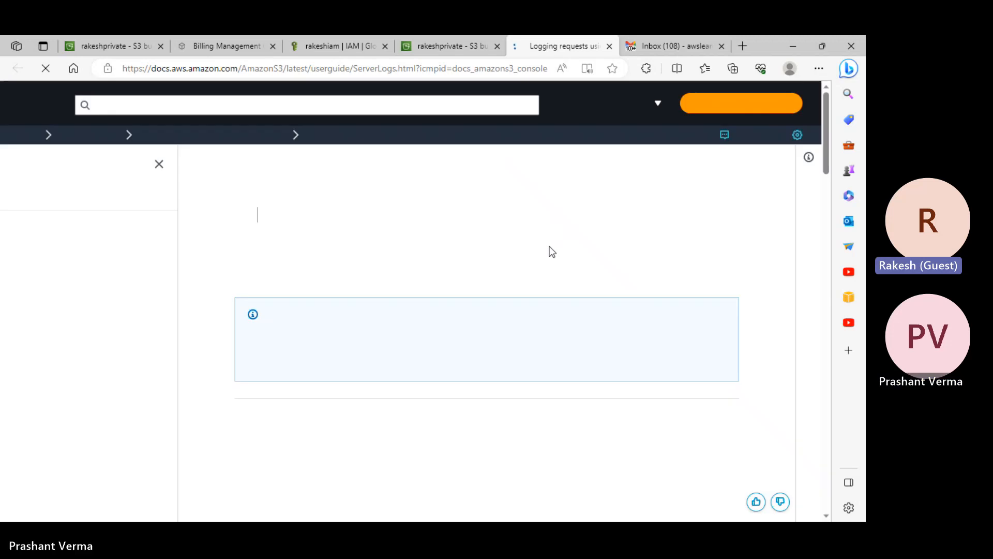
{"action": "left_click_drag", "start_coordinate": [259, 190], "coordinate": [629, 206]}
{"action": "scroll", "coordinate": [621, 244], "scroll_direction": "down", "scroll_amount": 3}
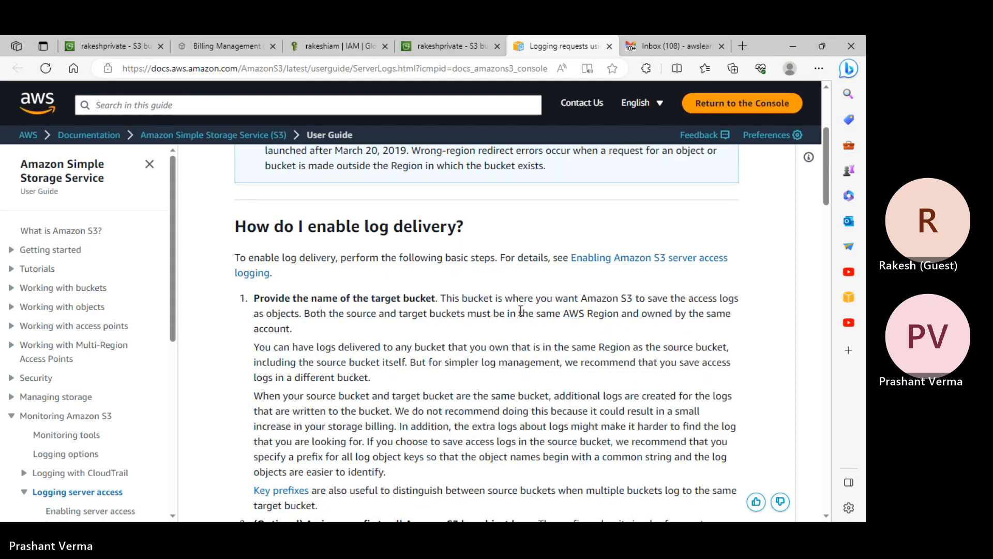
{"action": "scroll", "coordinate": [521, 310], "scroll_direction": "down", "scroll_amount": 1}
{"action": "left_click_drag", "start_coordinate": [304, 233], "coordinate": [392, 245]}
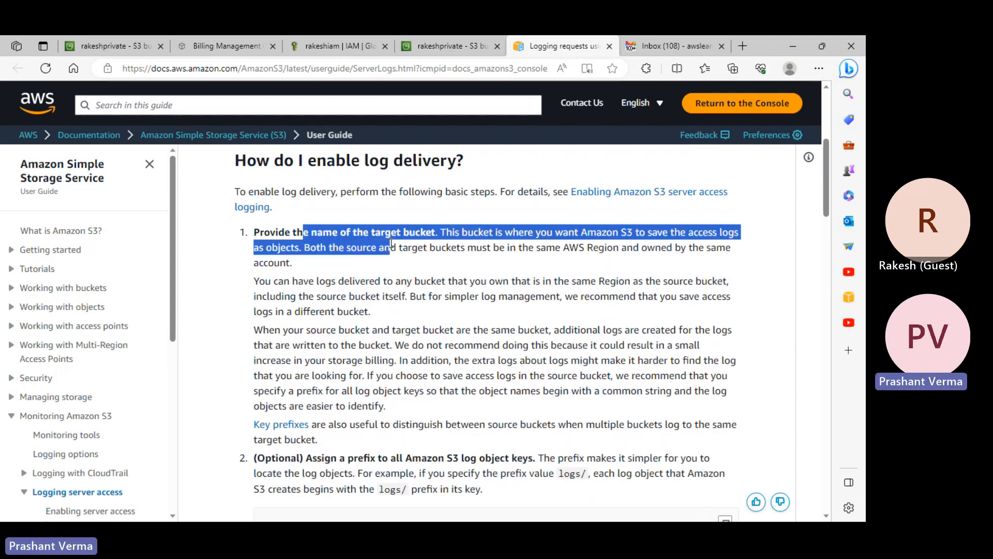
{"action": "scroll", "coordinate": [443, 319], "scroll_direction": "down", "scroll_amount": 2}
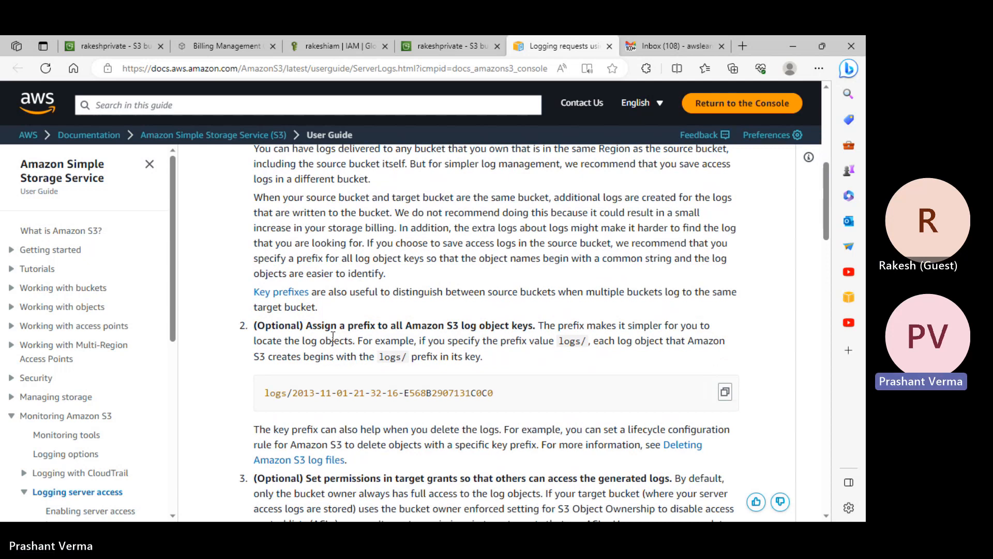
{"action": "left_click_drag", "start_coordinate": [324, 327], "coordinate": [482, 330]}
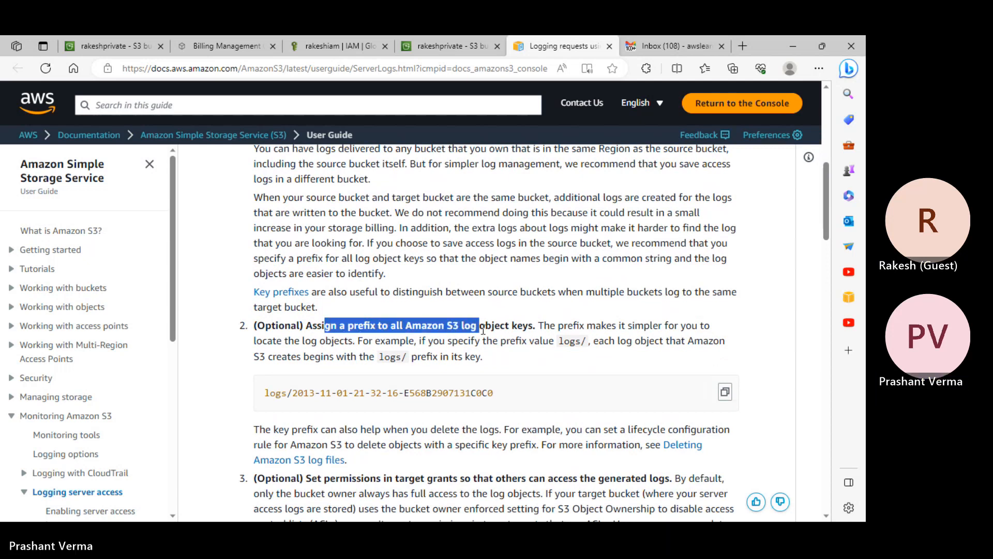
{"action": "left_click", "coordinate": [580, 344]}
{"action": "left_click_drag", "start_coordinate": [580, 344], "coordinate": [573, 343]}
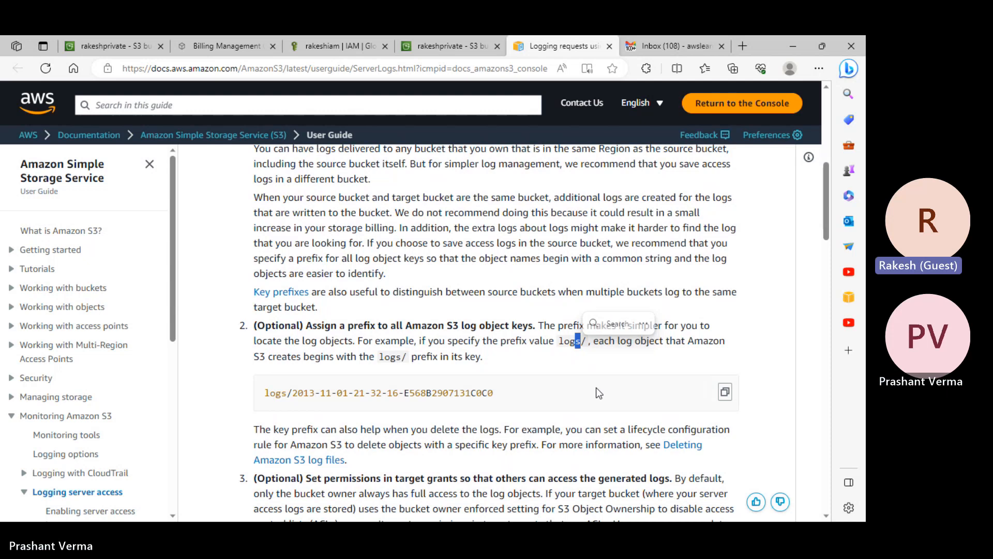
{"action": "scroll", "coordinate": [597, 392], "scroll_direction": "down", "scroll_amount": 1}
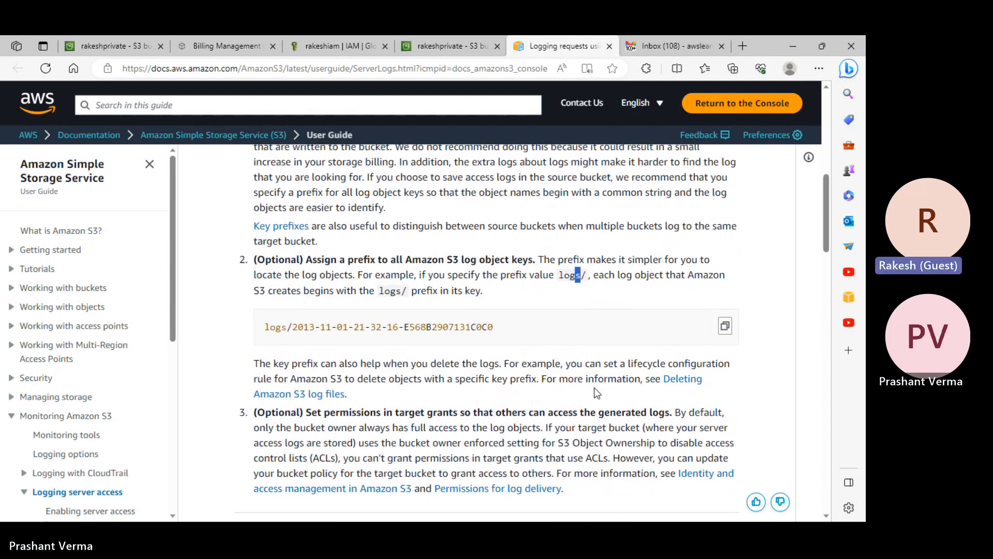
{"action": "scroll", "coordinate": [597, 392], "scroll_direction": "down", "scroll_amount": 3}
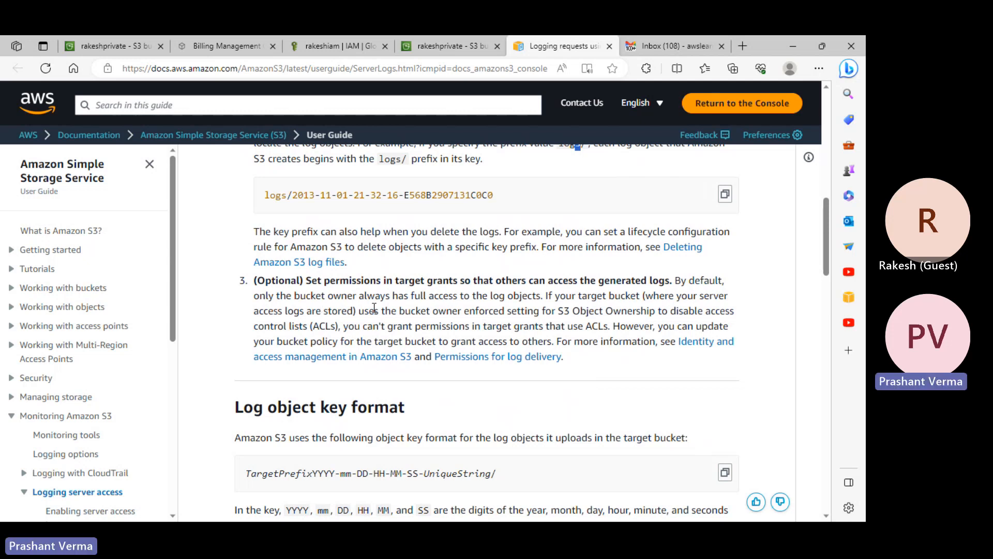
{"action": "scroll", "coordinate": [397, 309], "scroll_direction": "down", "scroll_amount": 1}
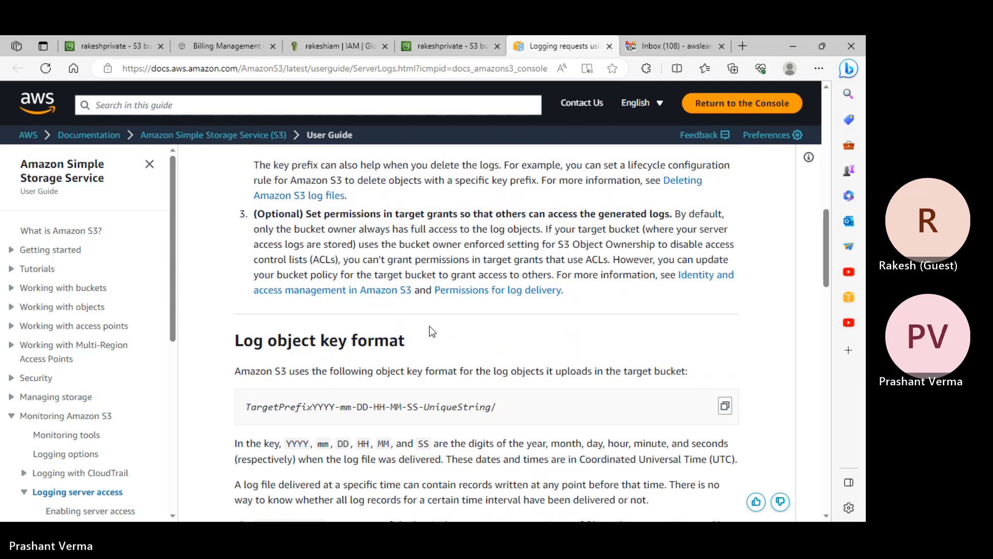
{"action": "scroll", "coordinate": [430, 327], "scroll_direction": "down", "scroll_amount": 4}
{"action": "scroll", "coordinate": [445, 327], "scroll_direction": "up", "scroll_amount": 1}
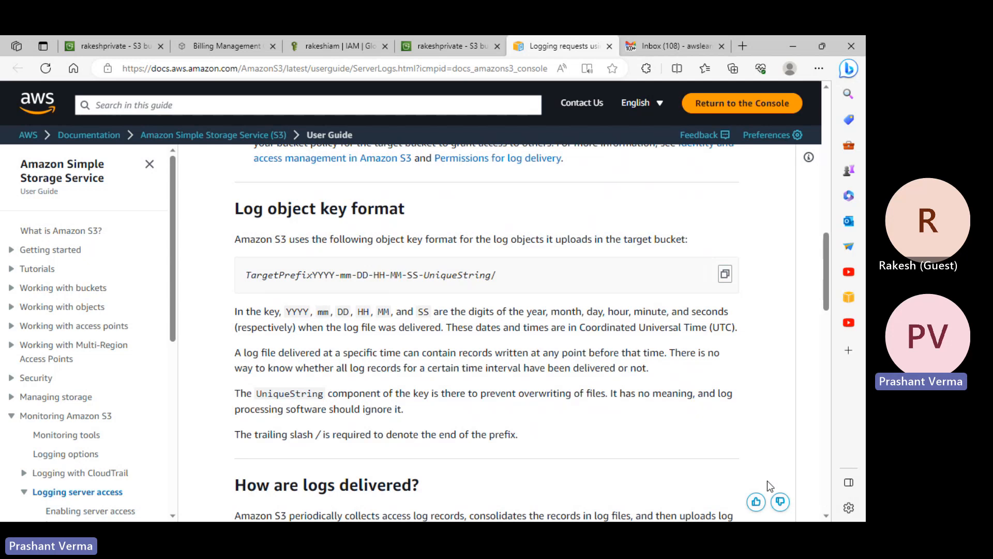
{"action": "key", "text": "alt+Tab"}
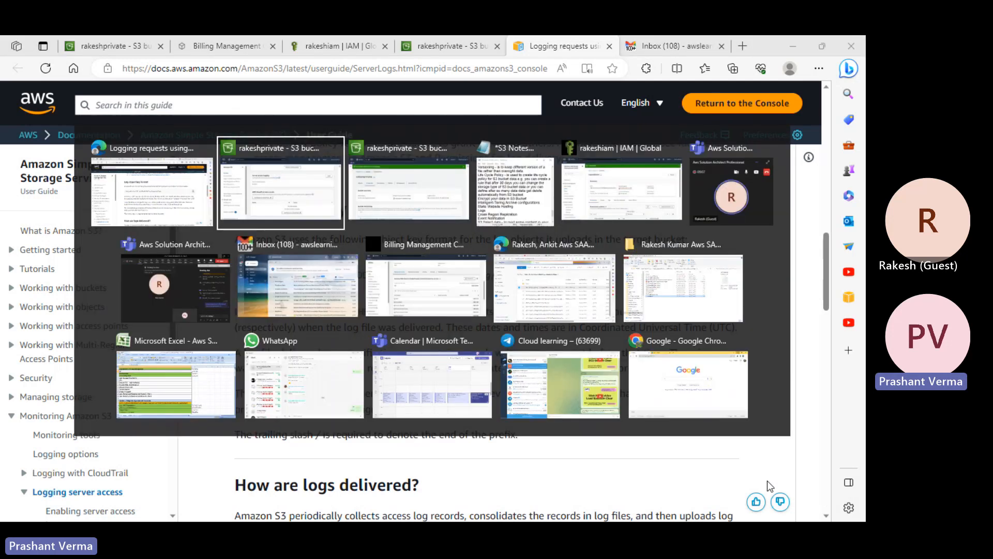
{"action": "left_click", "coordinate": [146, 306]}
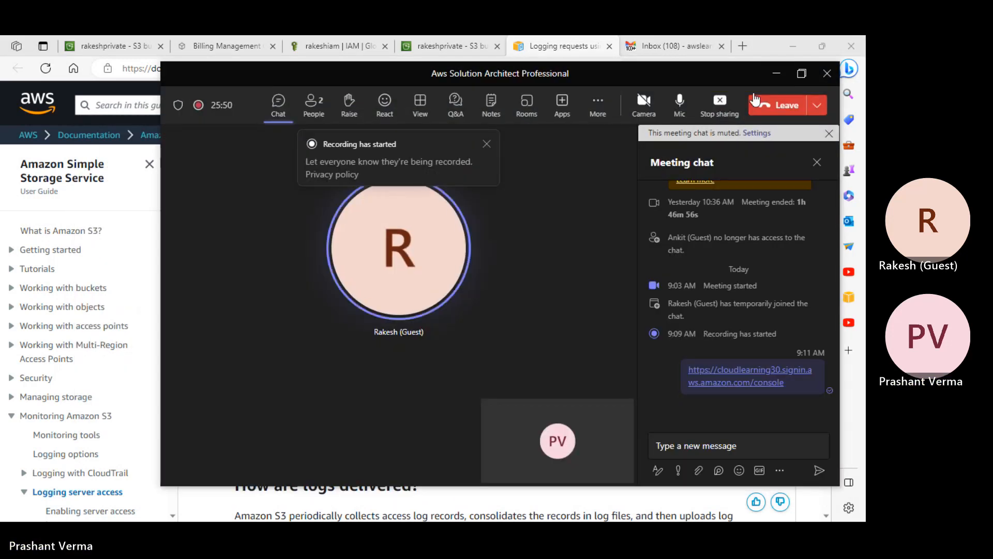
{"action": "left_click", "coordinate": [775, 76]}
{"action": "scroll", "coordinate": [513, 341], "scroll_direction": "down", "scroll_amount": 5}
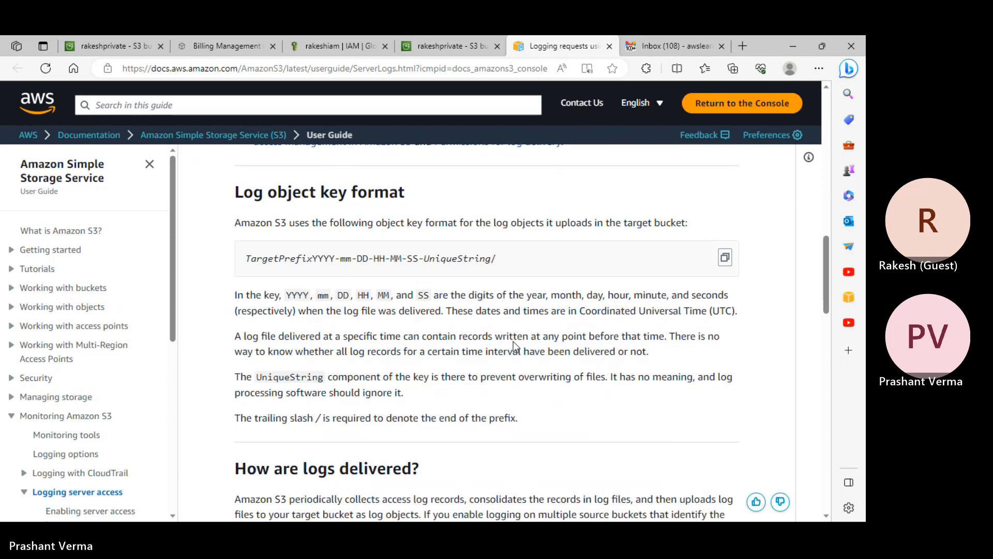
{"action": "scroll", "coordinate": [514, 341], "scroll_direction": "down", "scroll_amount": 1}
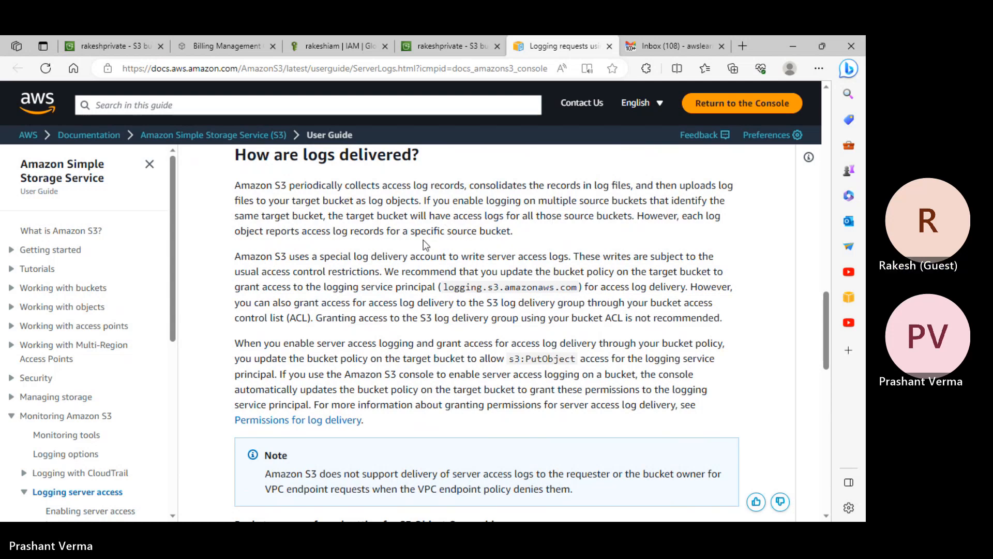
{"action": "scroll", "coordinate": [424, 240], "scroll_direction": "down", "scroll_amount": 1}
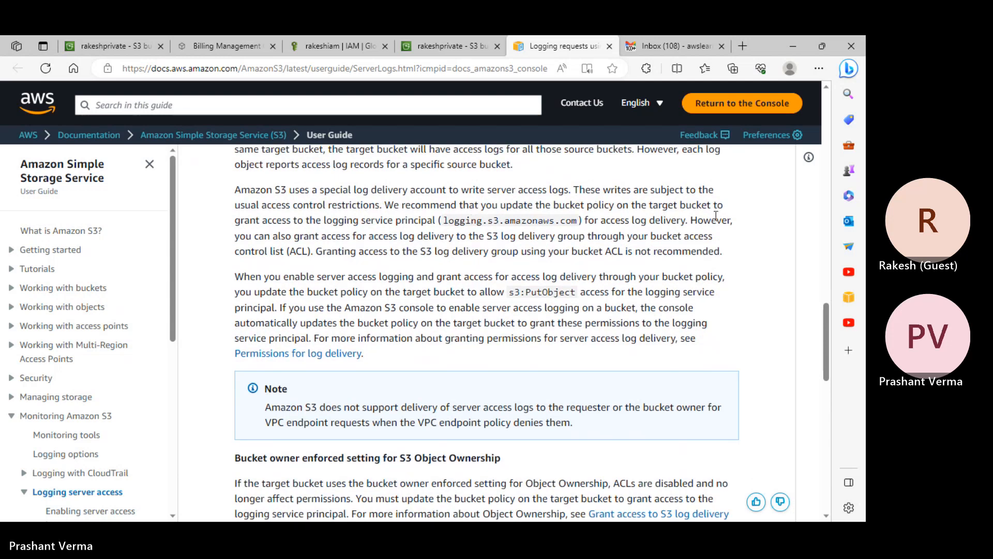
{"action": "scroll", "coordinate": [657, 229], "scroll_direction": "down", "scroll_amount": 10}
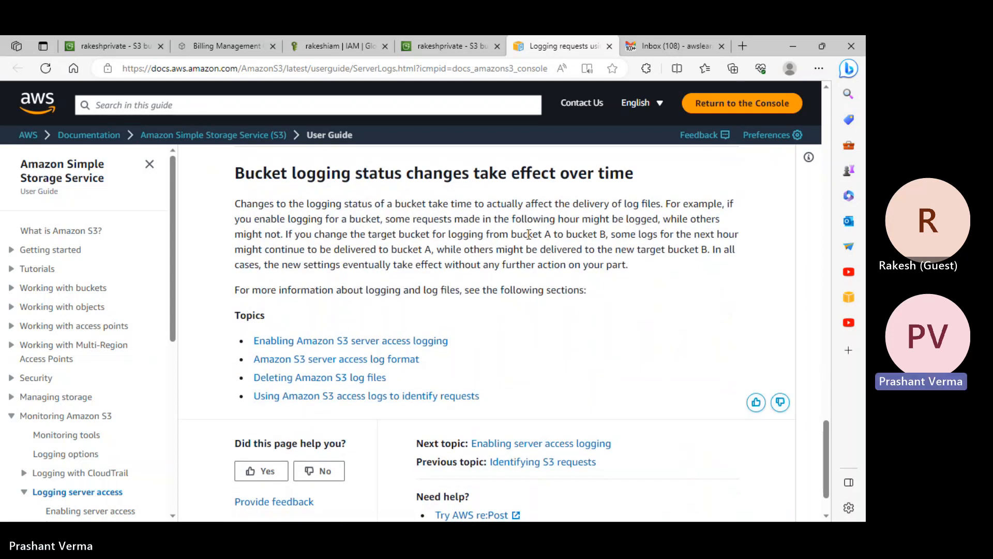
- Return from the logging documentation to the bucket list and open rakeshprivate
{"action": "left_click", "coordinate": [132, 47]}
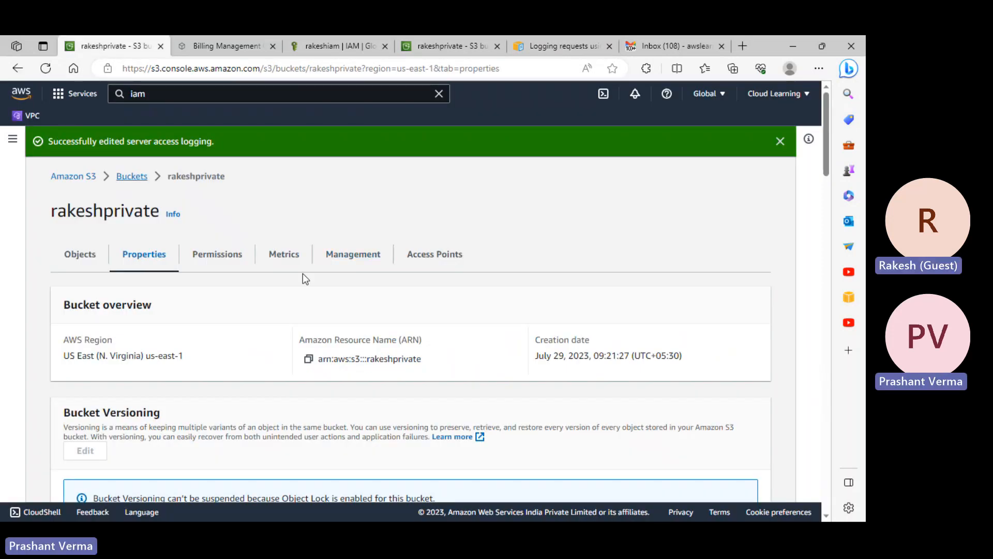
{"action": "scroll", "coordinate": [305, 279], "scroll_direction": "down", "scroll_amount": 10}
{"action": "scroll", "coordinate": [336, 243], "scroll_direction": "up", "scroll_amount": 5}
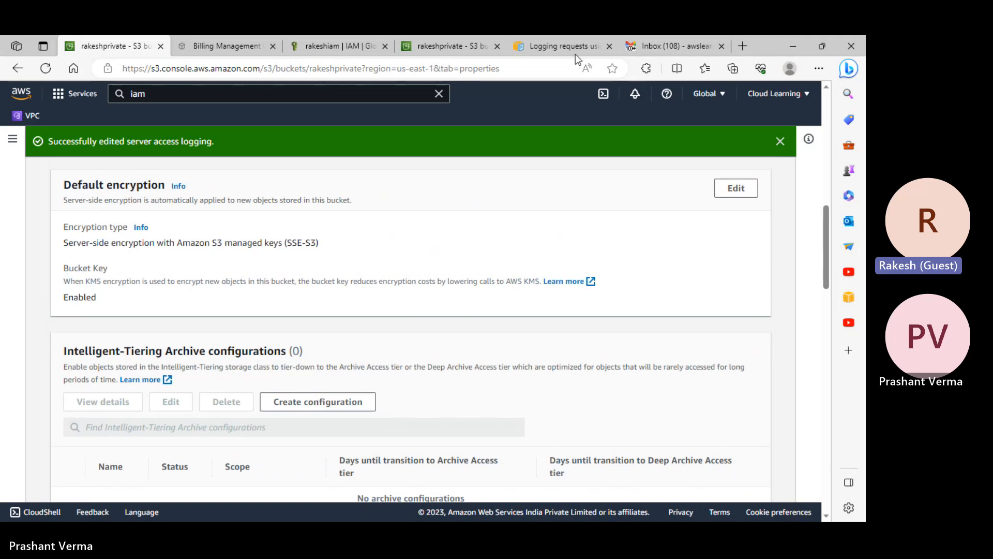
{"action": "left_click", "coordinate": [567, 46]}
{"action": "scroll", "coordinate": [519, 248], "scroll_direction": "up", "scroll_amount": 1}
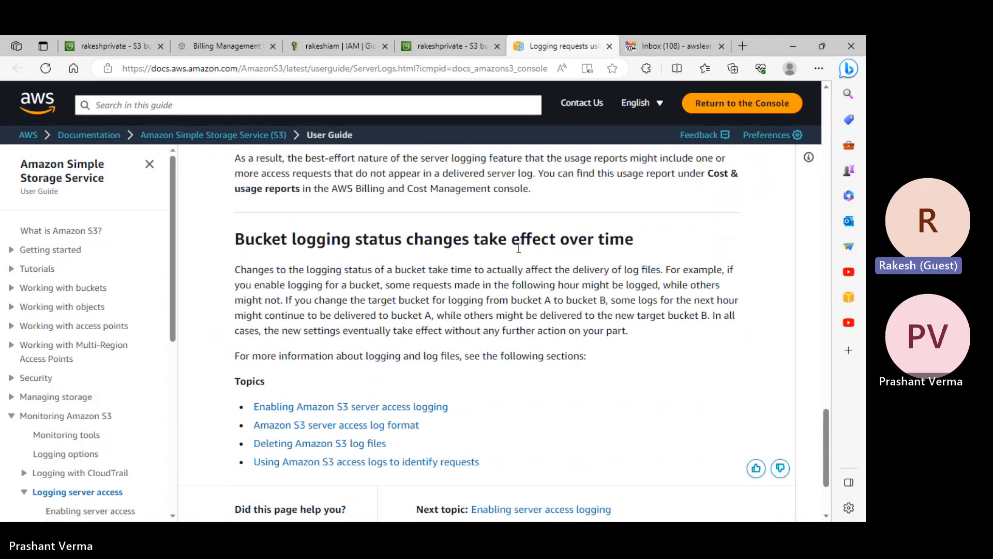
{"action": "left_click", "coordinate": [112, 46]}
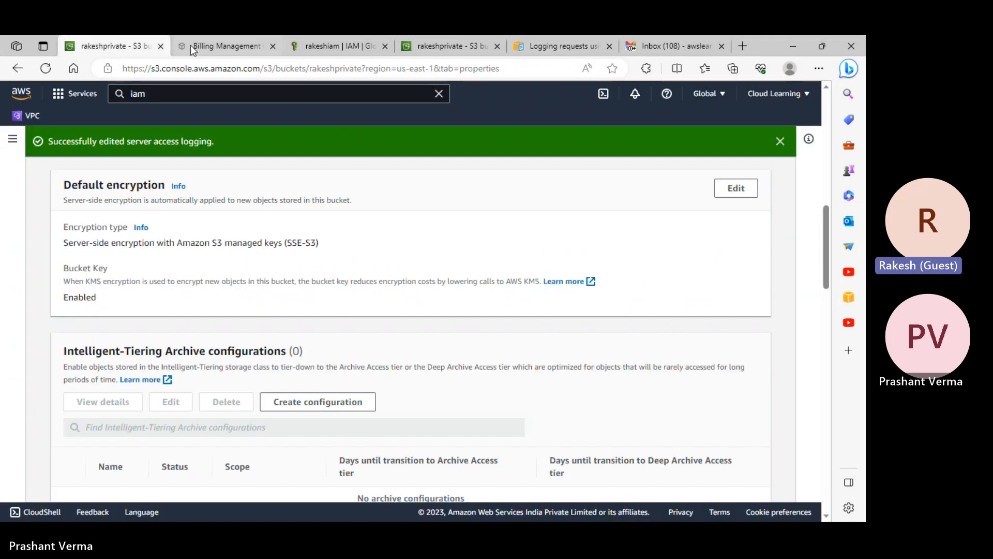
{"action": "scroll", "coordinate": [313, 189], "scroll_direction": "up", "scroll_amount": 5}
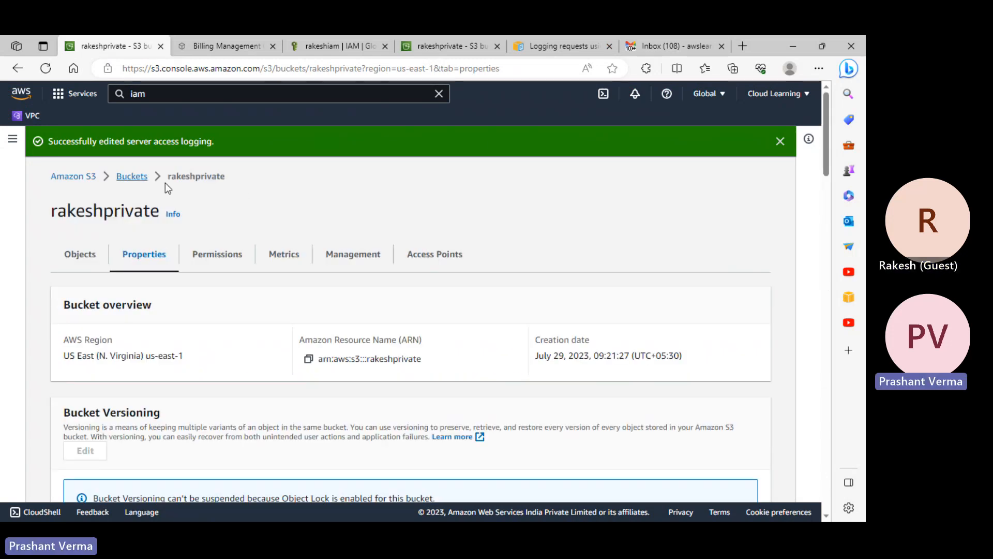
{"action": "left_click", "coordinate": [133, 177]}
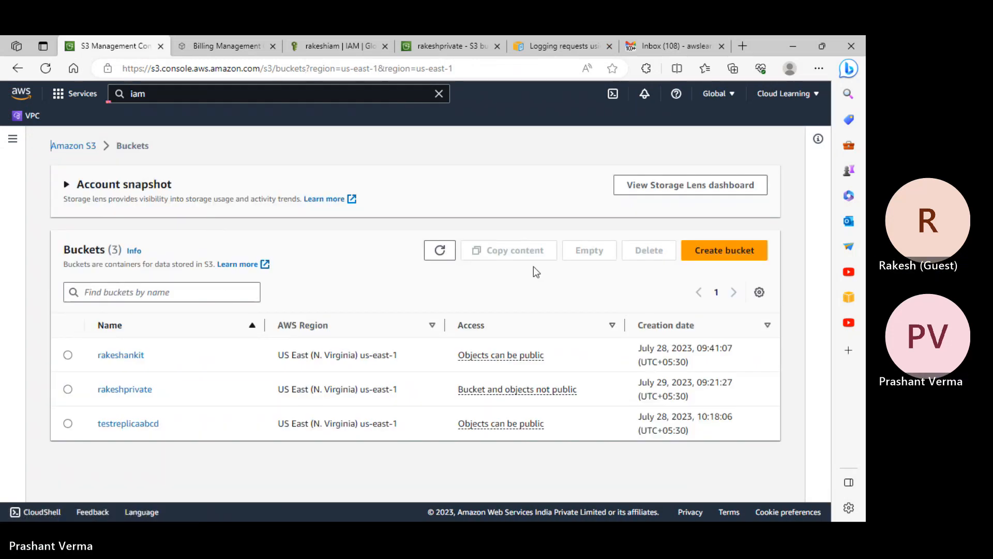
{"action": "left_click", "coordinate": [125, 389]}
- Upload nine PNG files, EC2 Dasboard (11) through the last image, into rakeshprivate
{"action": "left_click", "coordinate": [755, 247]}
{"action": "left_click", "coordinate": [433, 310]}
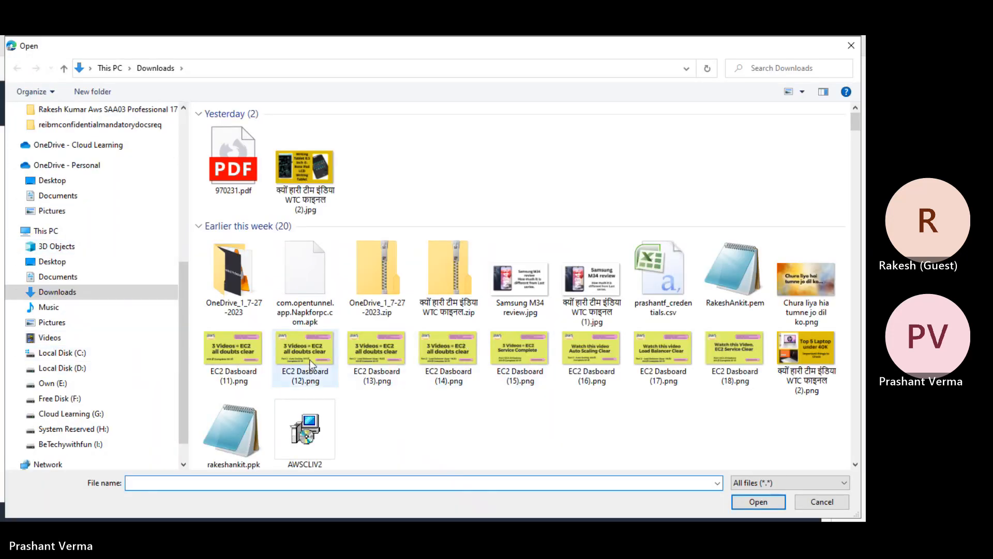
{"action": "left_click", "coordinate": [224, 358]}
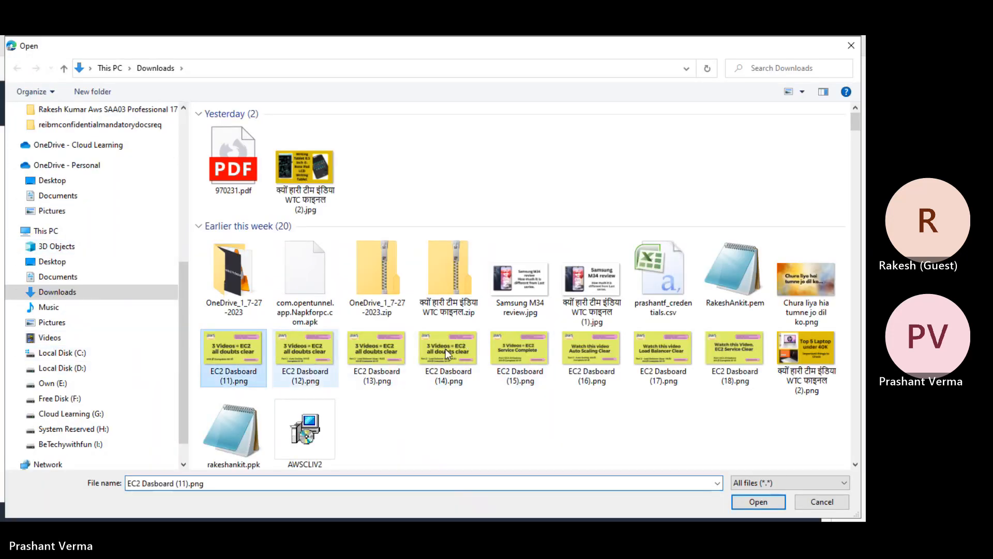
{"action": "left_click", "coordinate": [805, 308]}
{"action": "left_click", "coordinate": [247, 359]}
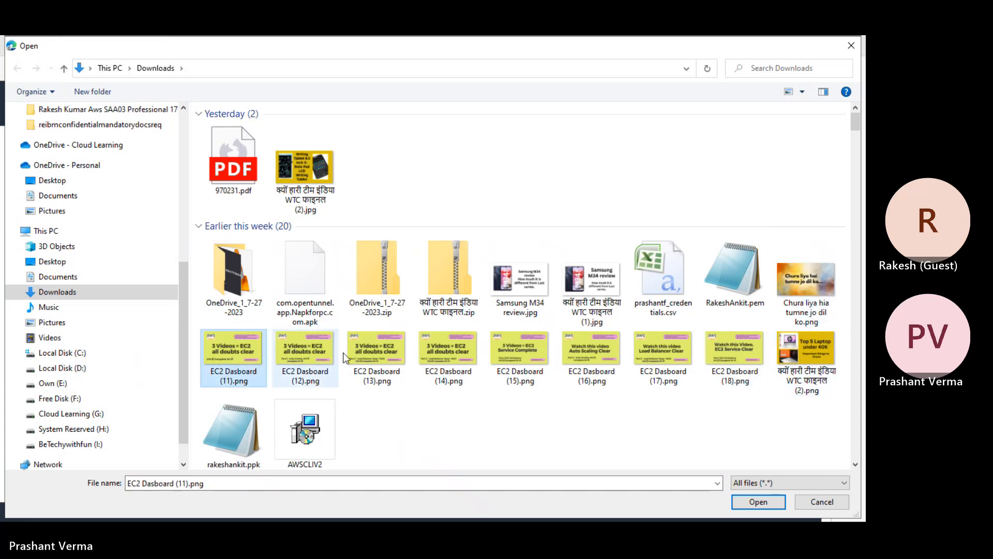
{"action": "left_click", "coordinate": [807, 349], "text": "shift"}
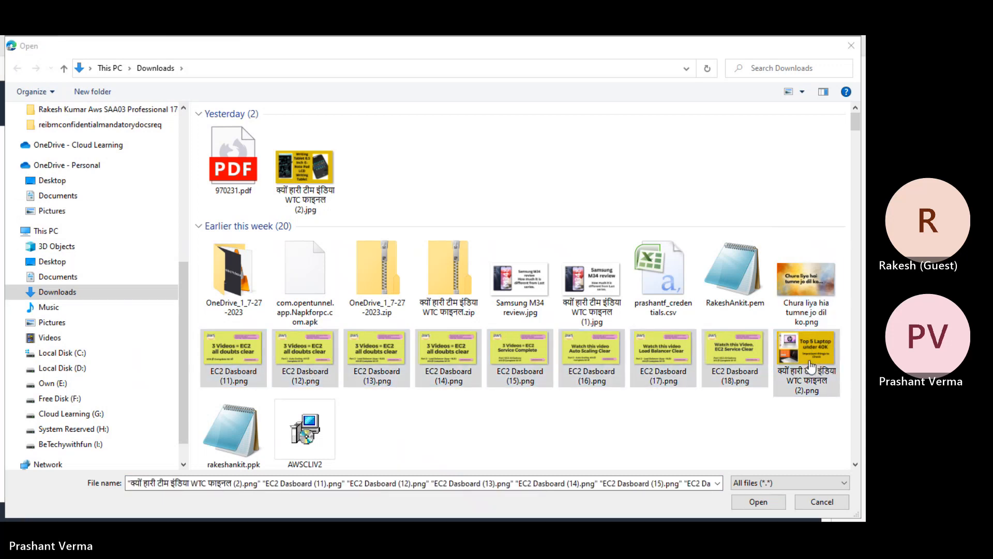
{"action": "left_click", "coordinate": [758, 501]}
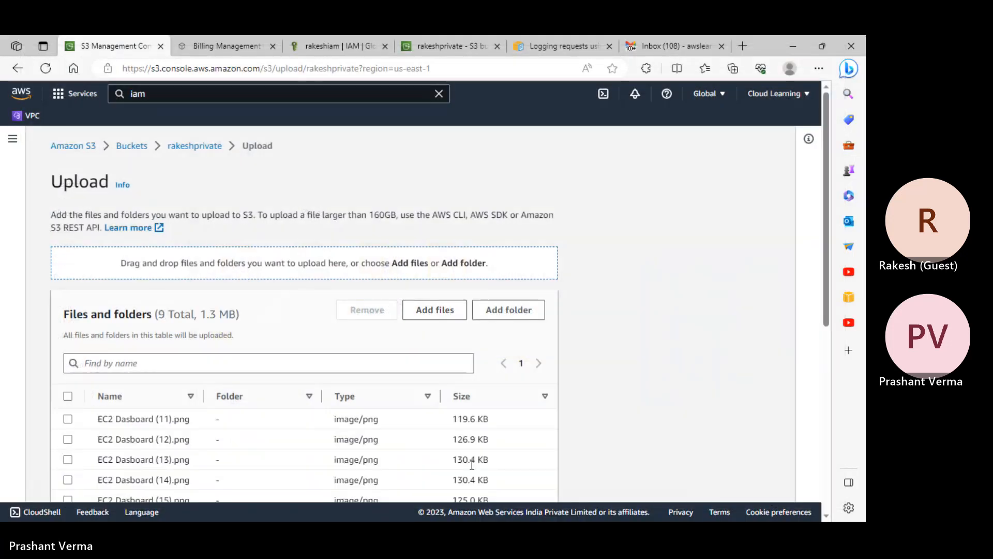
{"action": "scroll", "coordinate": [472, 464], "scroll_direction": "down", "scroll_amount": 5}
- Upload the queued files to rakeshprivate and open CloudTrail's Trails list in a new tab
{"action": "left_click", "coordinate": [542, 477]}
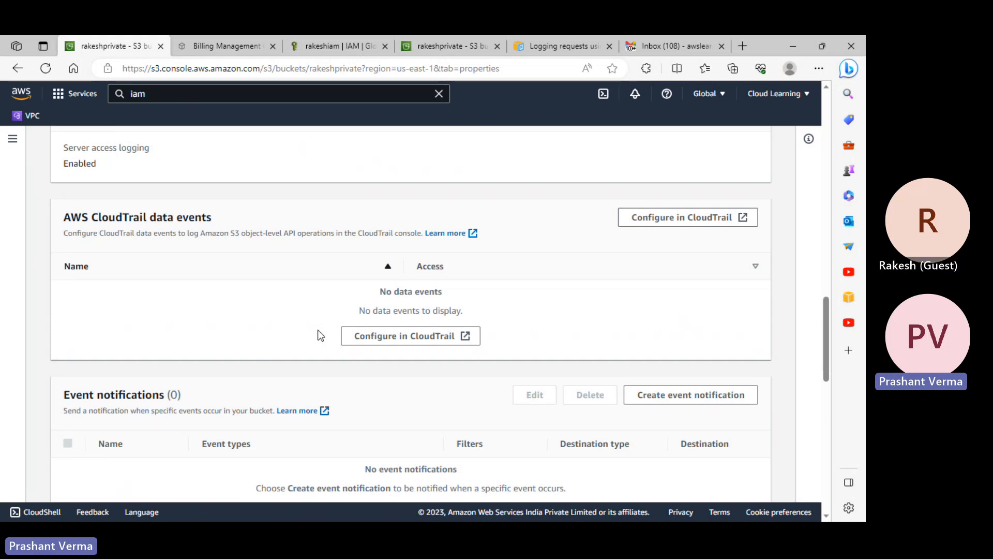
{"action": "scroll", "coordinate": [395, 358], "scroll_direction": "up", "scroll_amount": 5}
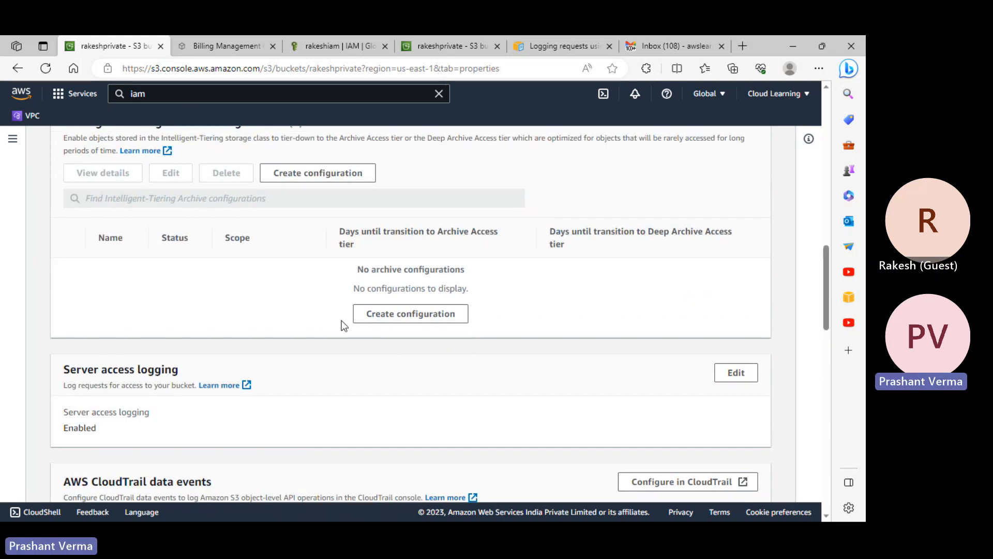
{"action": "scroll", "coordinate": [341, 323], "scroll_direction": "down", "scroll_amount": 4}
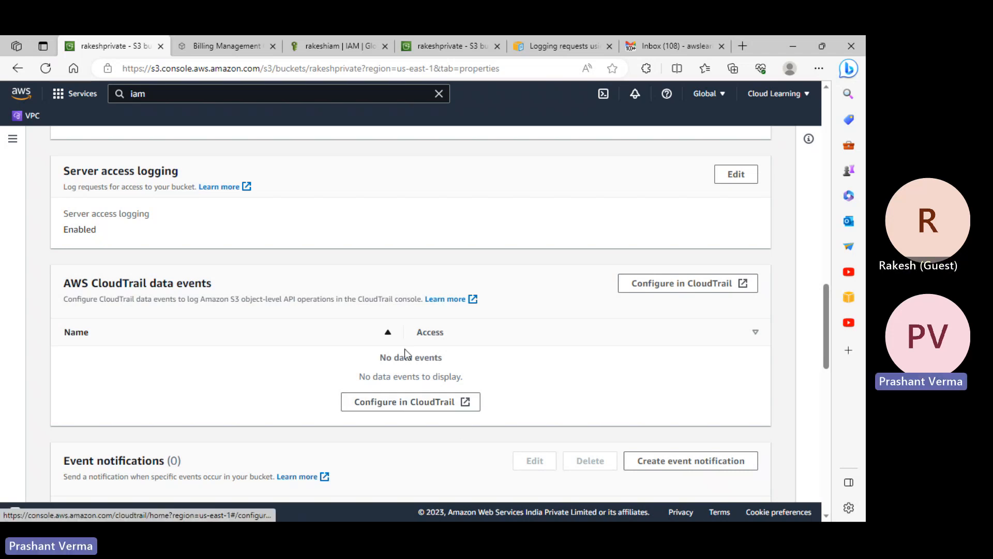
{"action": "left_click", "coordinate": [426, 400]}
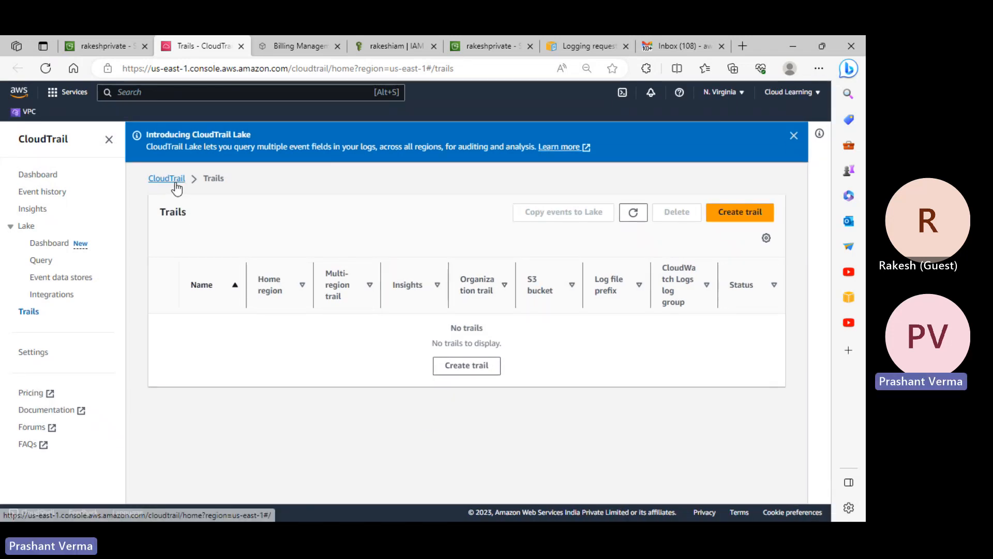
- Bring up the S3 Notes 29 July 23 file in Notepad and save its edits instead of closing it
{"action": "key", "text": "alt+Tab"}
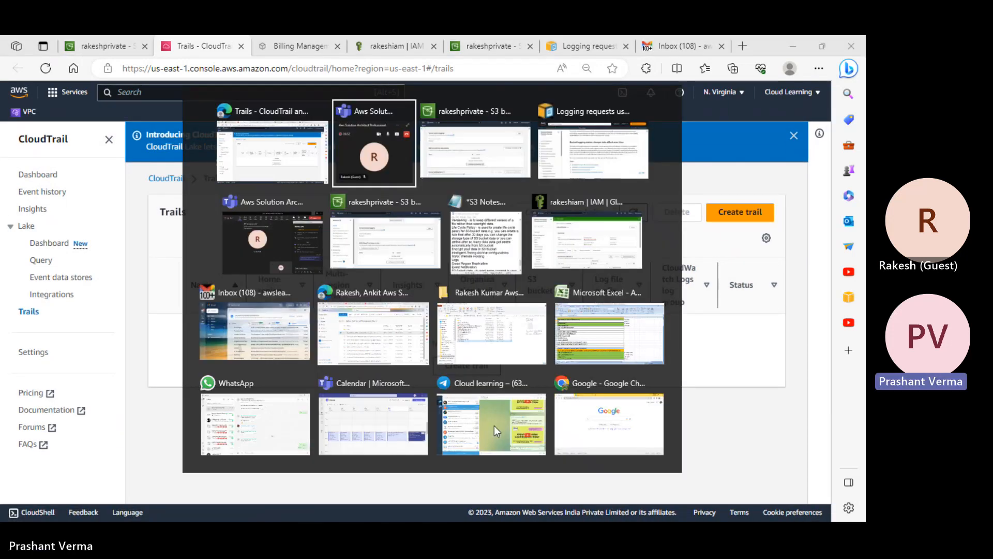
{"action": "left_click", "coordinate": [472, 266]}
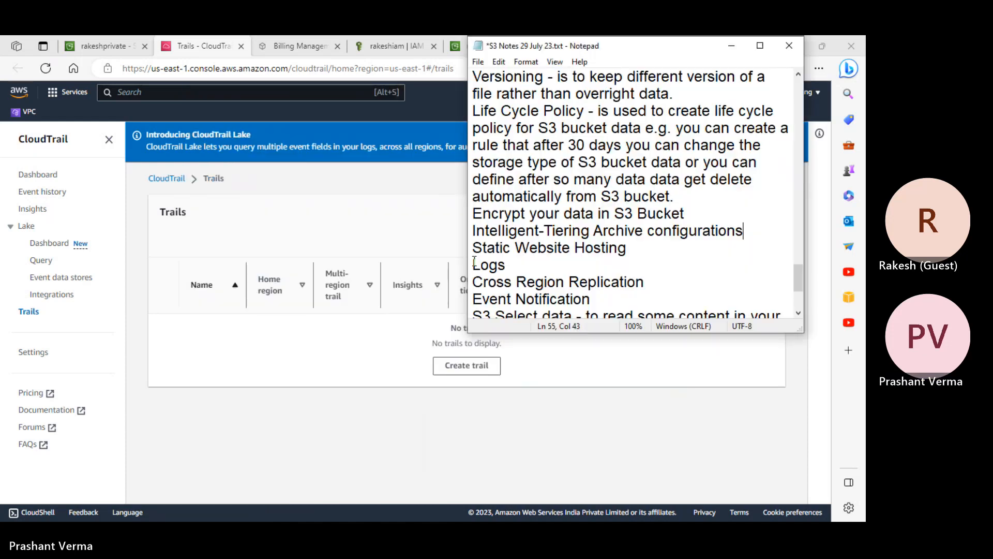
{"action": "scroll", "coordinate": [649, 280], "scroll_direction": "down", "scroll_amount": 3}
{"action": "left_click", "coordinate": [628, 303]}
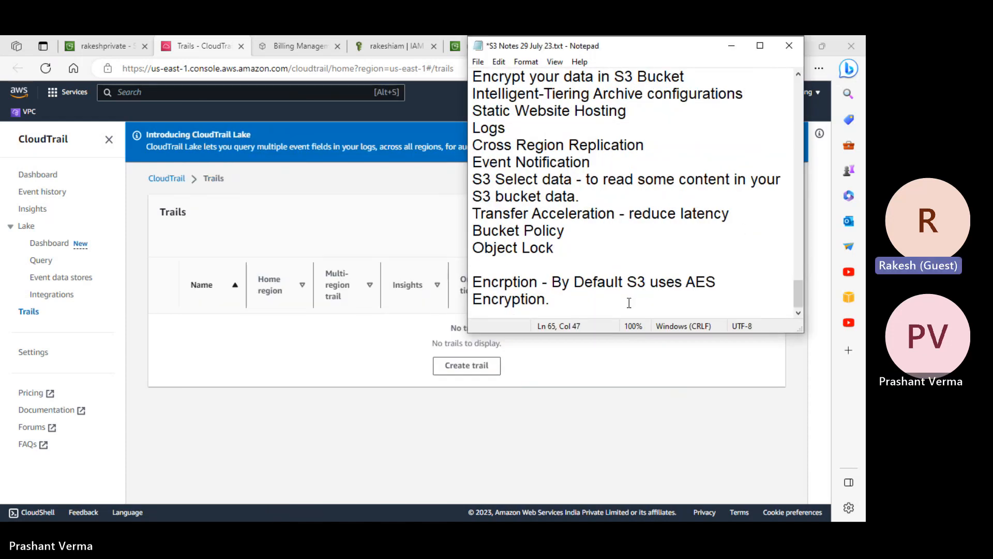
{"action": "key", "text": "alt+F4"}
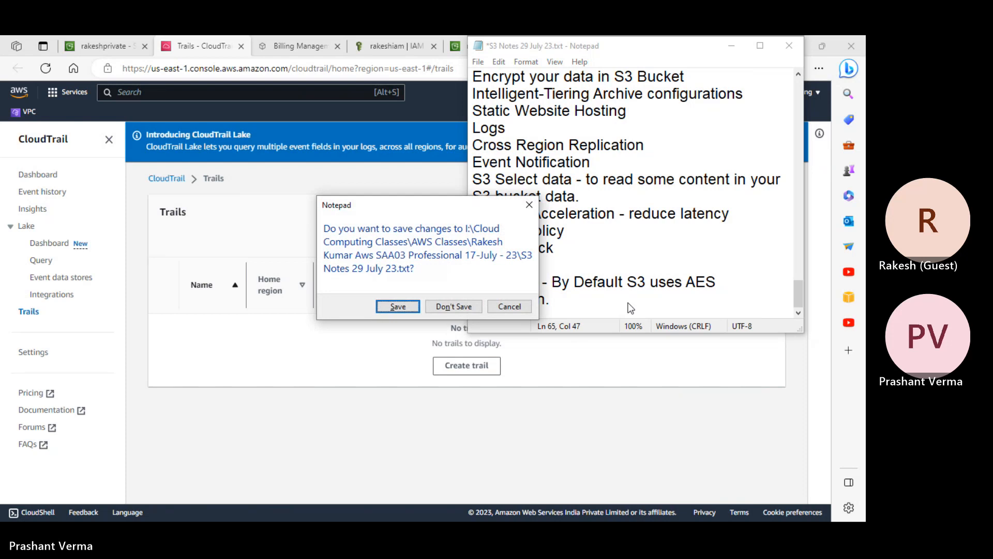
{"action": "left_click", "coordinate": [510, 306]}
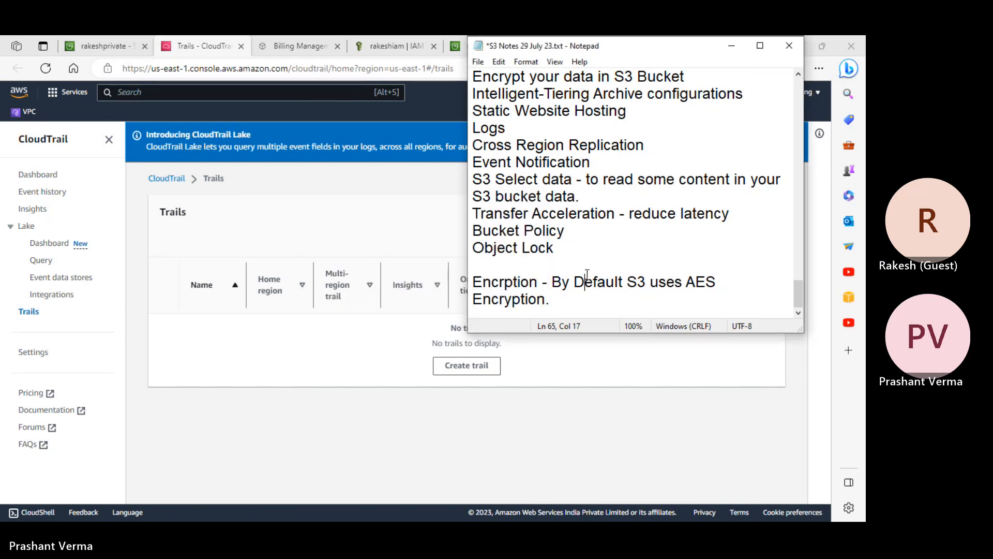
{"action": "key", "text": "ctrl+a"}
{"action": "left_click", "coordinate": [591, 241]}
{"action": "key", "text": "ctrl+s"}
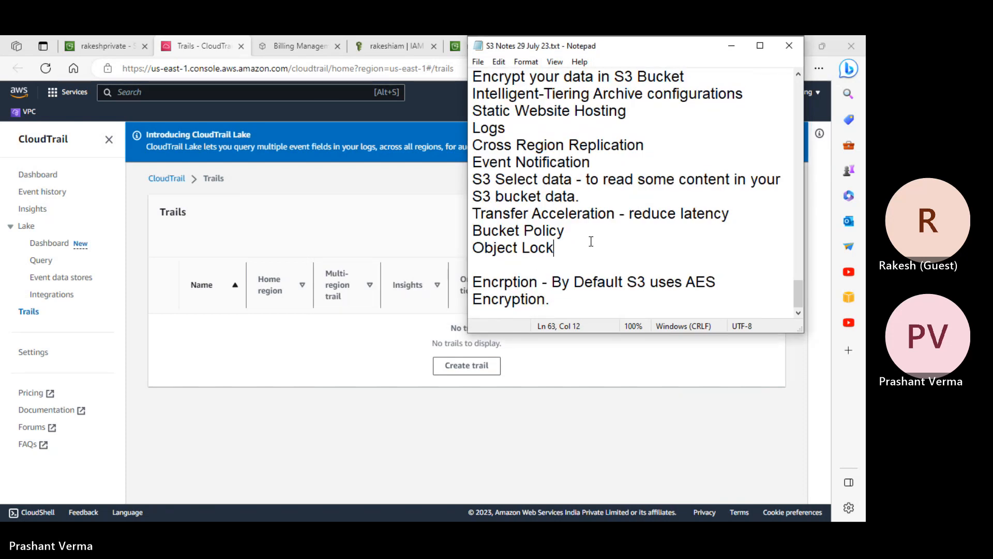
{"action": "key", "text": "ctrl+Home"}
{"action": "left_click_drag", "start_coordinate": [641, 46], "coordinate": [648, 132]}
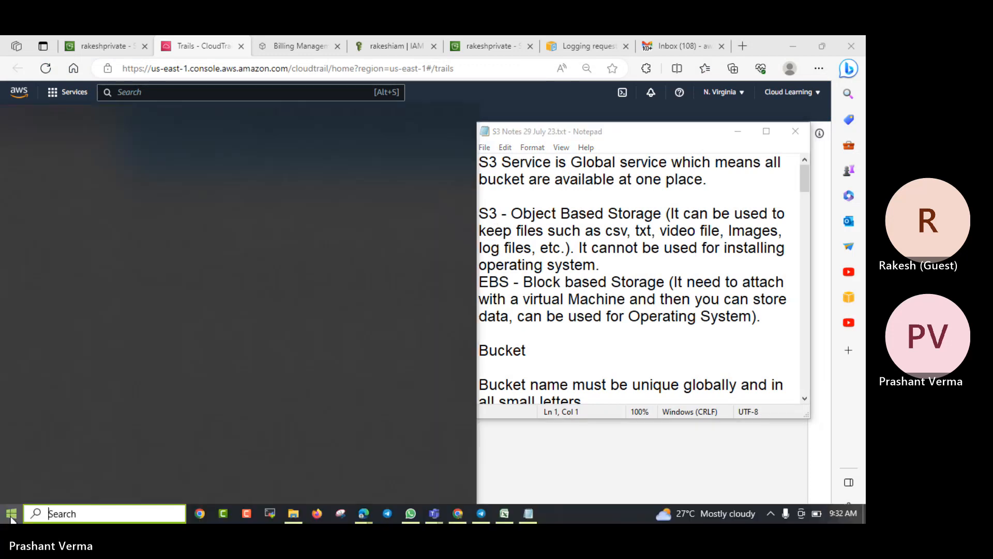
- Launch a new blank Notepad document via the Run prompt
{"action": "left_click", "coordinate": [11, 514]}
{"action": "right_click", "coordinate": [12, 514]}
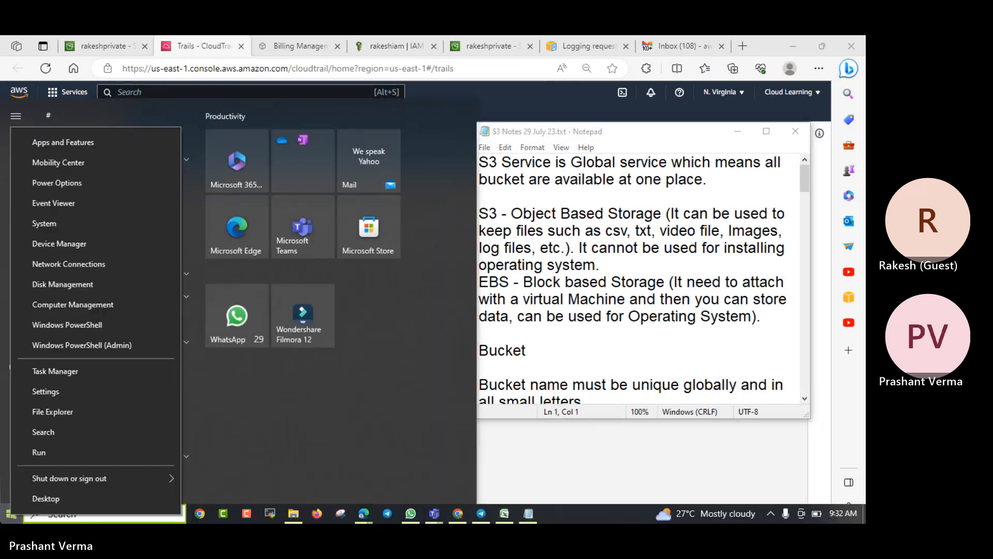
{"action": "left_click", "coordinate": [47, 458]}
{"action": "type", "text": "notepad"}
{"action": "key", "text": "Return"}
- Head the note 'Cloud Trail', begin the 'By Default Cloud' line, and open the CloudTrail dashboard
{"action": "type", "text": "Cloud Trail"}
{"action": "key", "text": "Return"}
{"action": "key", "text": "Return"}
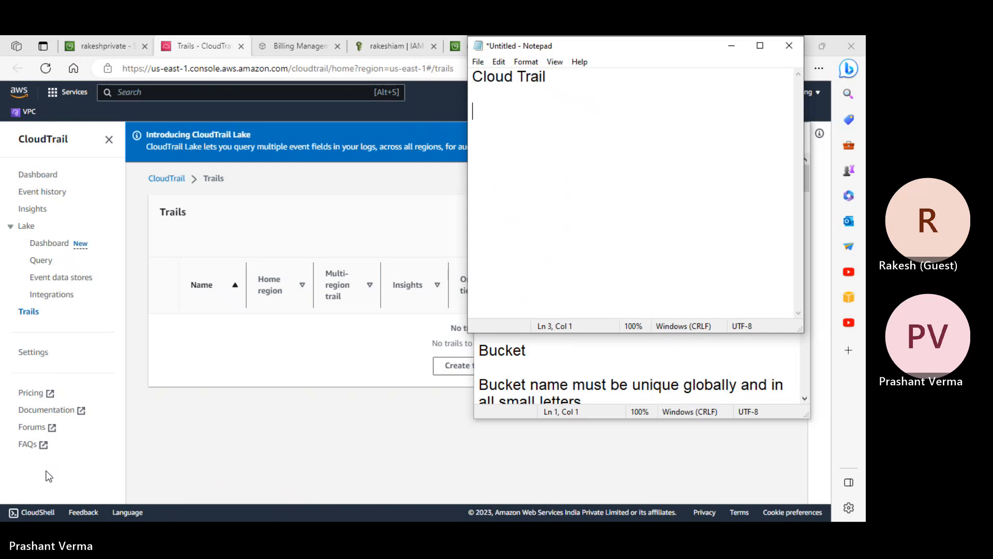
{"action": "type", "text": "By Default"}
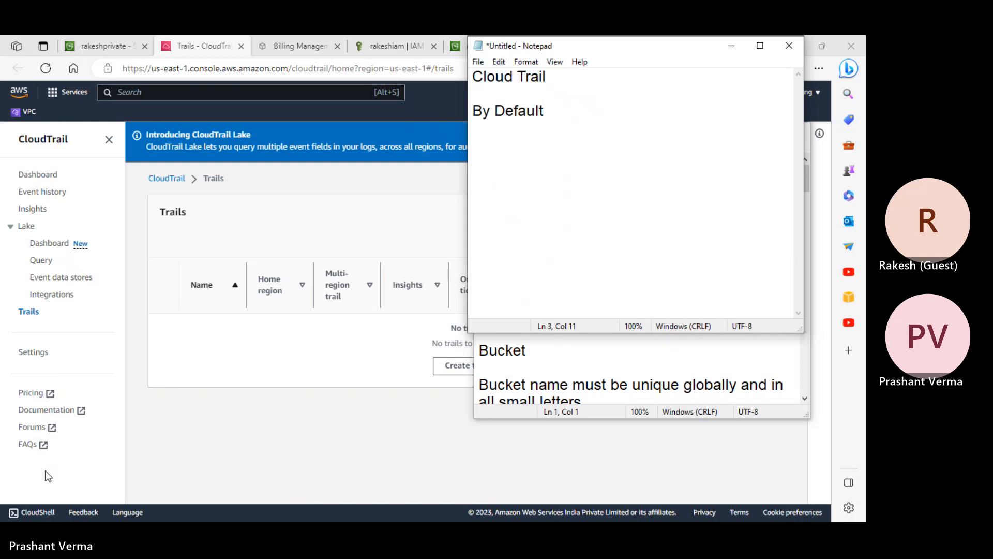
{"action": "type", "text": " Cloud Trail keep all management event records for 90 days."}
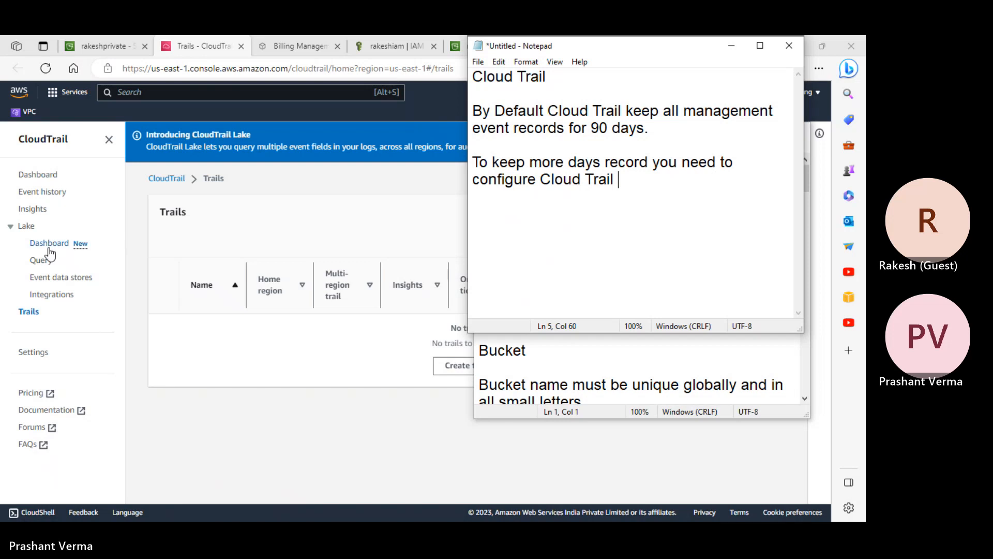
{"action": "left_click", "coordinate": [44, 175]}
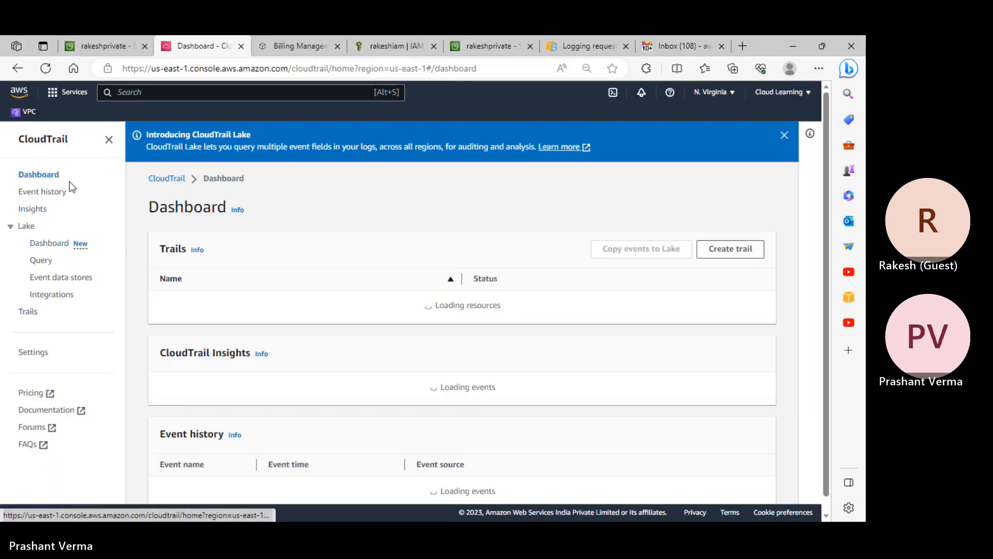
- Finish the note: CloudTrail records management and data events in services such as S3, Lambda
{"action": "left_click", "coordinate": [182, 178]}
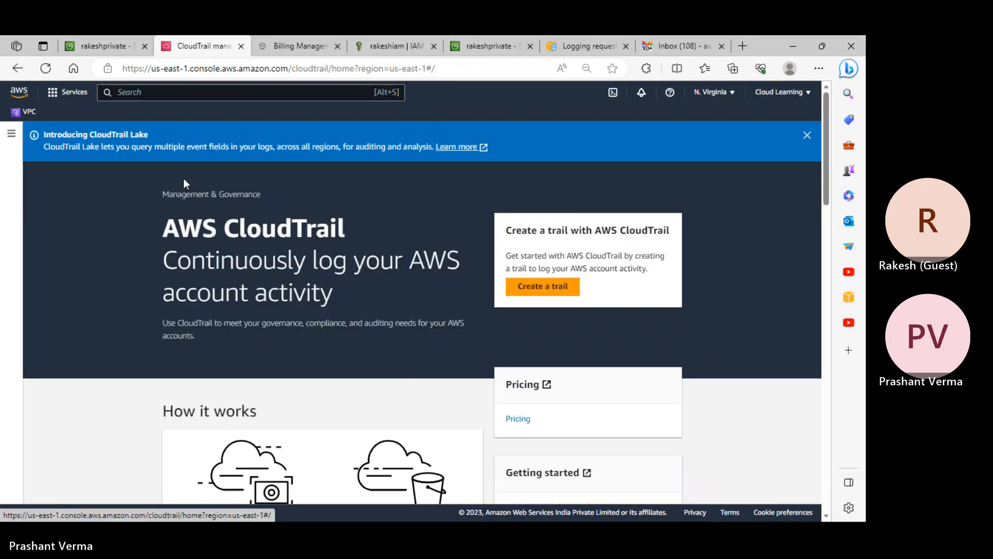
{"action": "key", "text": "alt+Tab"}
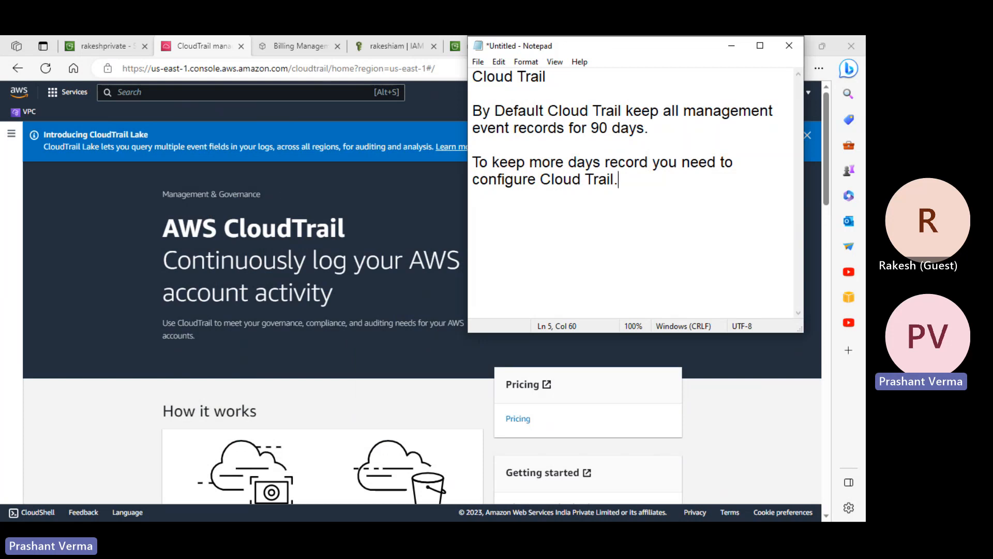
{"action": "key", "text": "BackSpace"}
{"action": "type", "text": "which canr"}
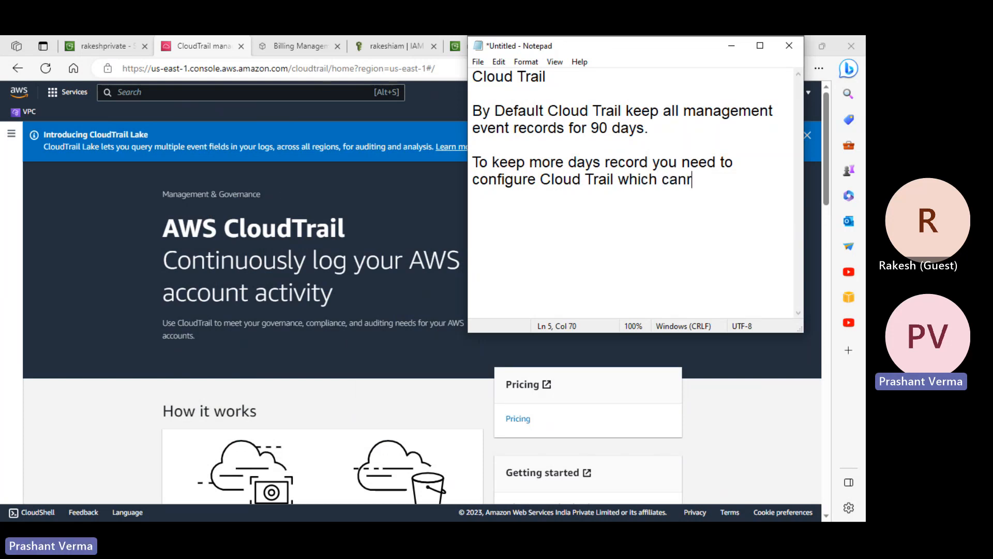
{"action": "key", "text": "BackSpace"}
{"action": "type", "text": "record m"}
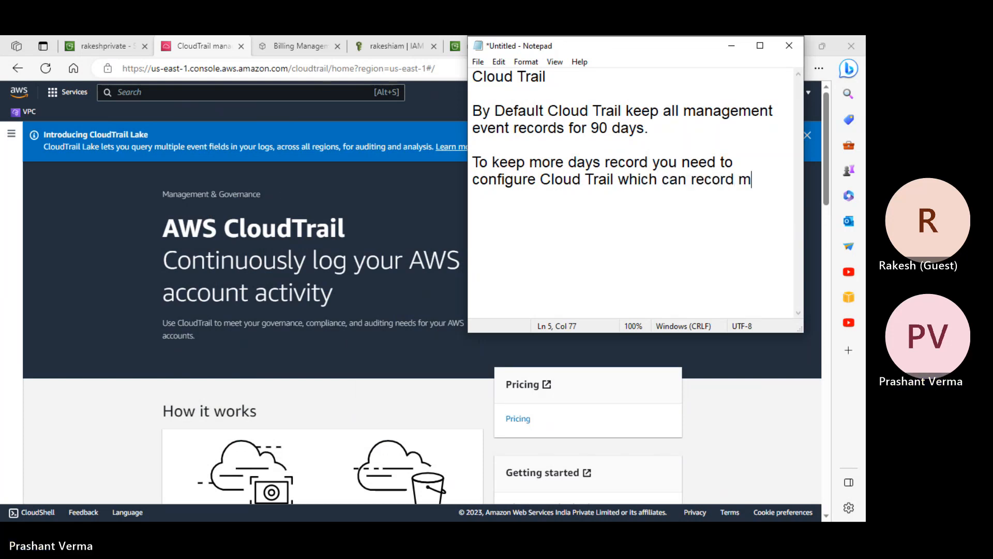
{"action": "type", "text": "anagement event as well as "}
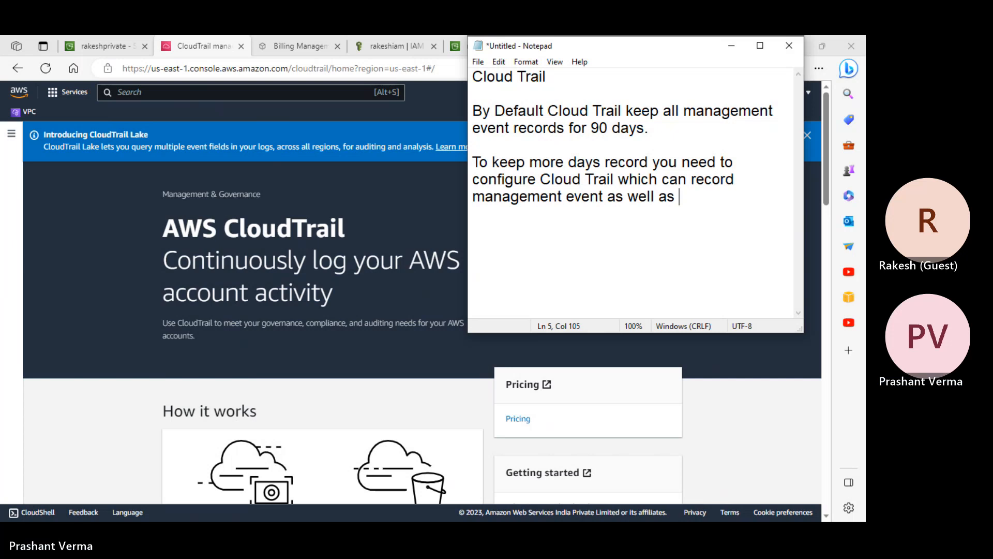
{"action": "type", "text": "Data event is"}
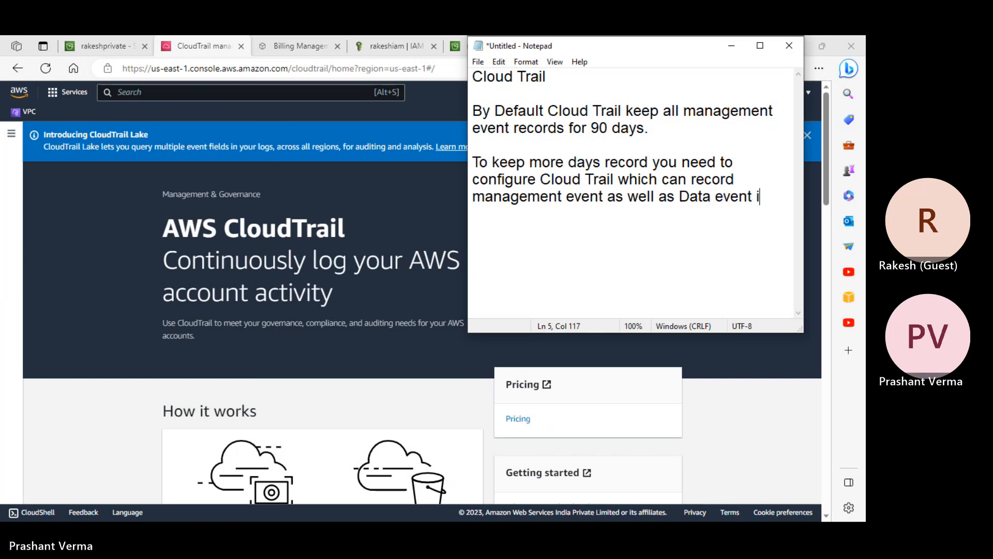
{"action": "key", "text": "BackSpace"}
{"action": "key", "text": "BackSpace"}
{"action": "key", "text": "BackSpace"}
{"action": "key", "text": "BackSpace"}
{"action": "type", "text": "s in dei"}
{"action": "key", "text": "BackSpace"}
{"action": "key", "text": "BackSpace"}
{"action": "type", "text": "iffere"}
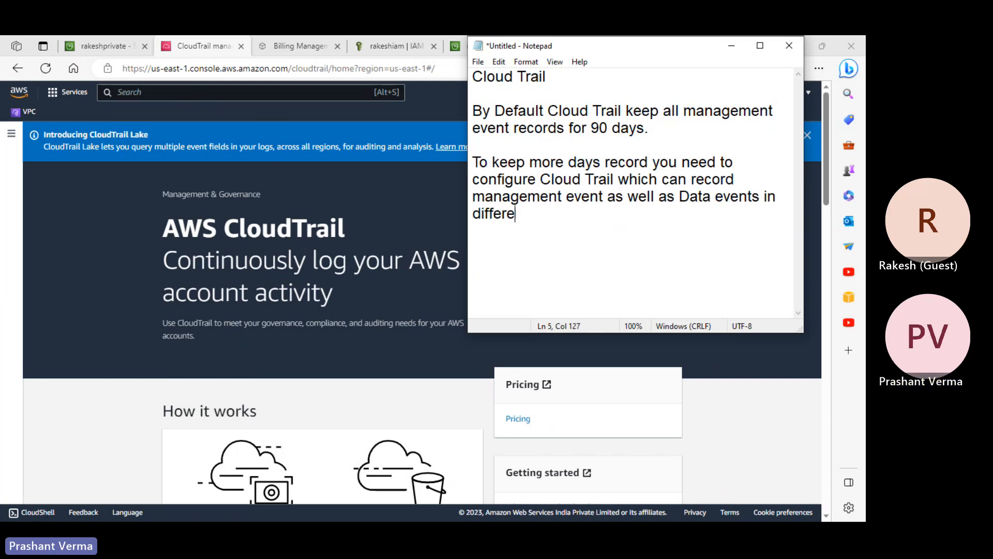
{"action": "type", "text": "nt services such as"}
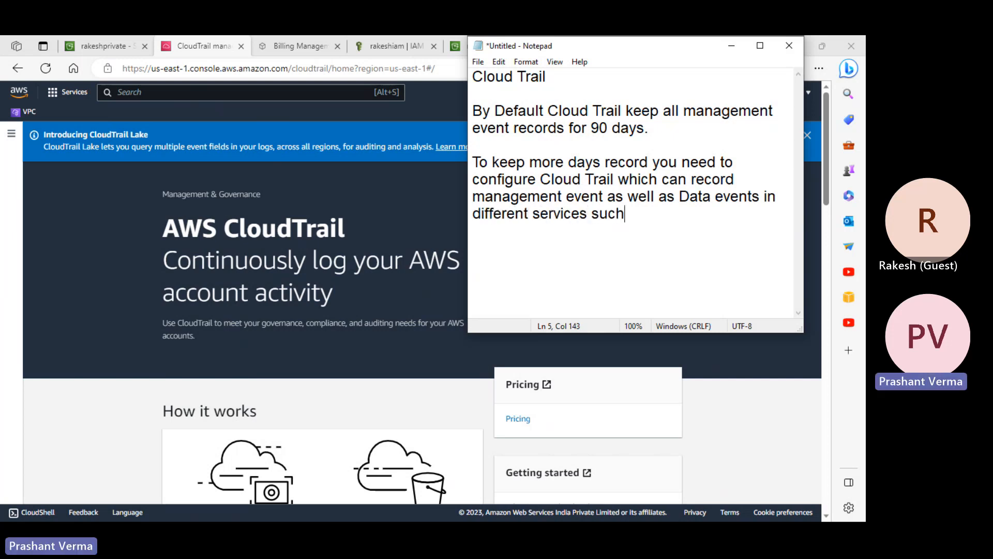
{"action": "key", "text": "BackSpace"}
{"action": "key", "text": "BackSpace"}
{"action": "type", "text": "as S3"}
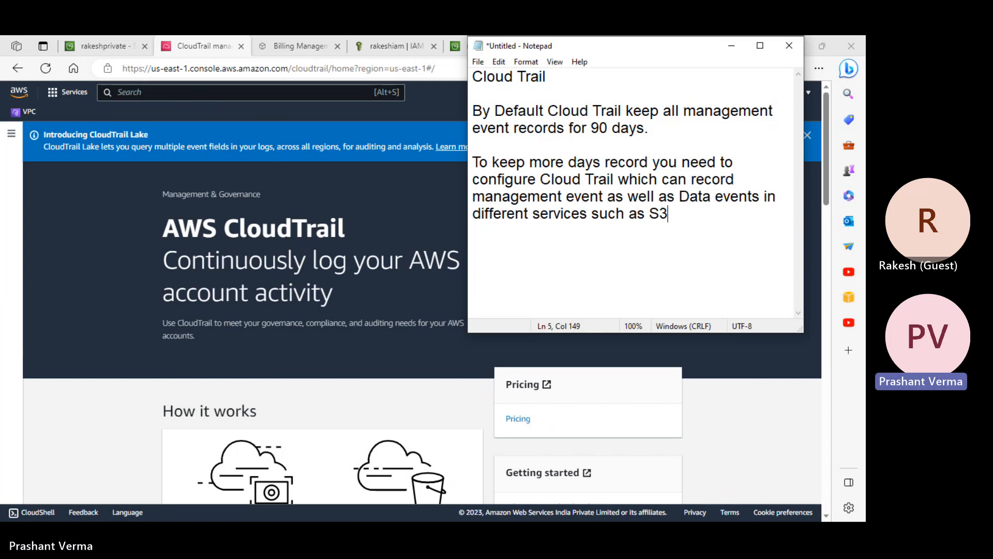
{"action": "type", "text": ", Lambda"}
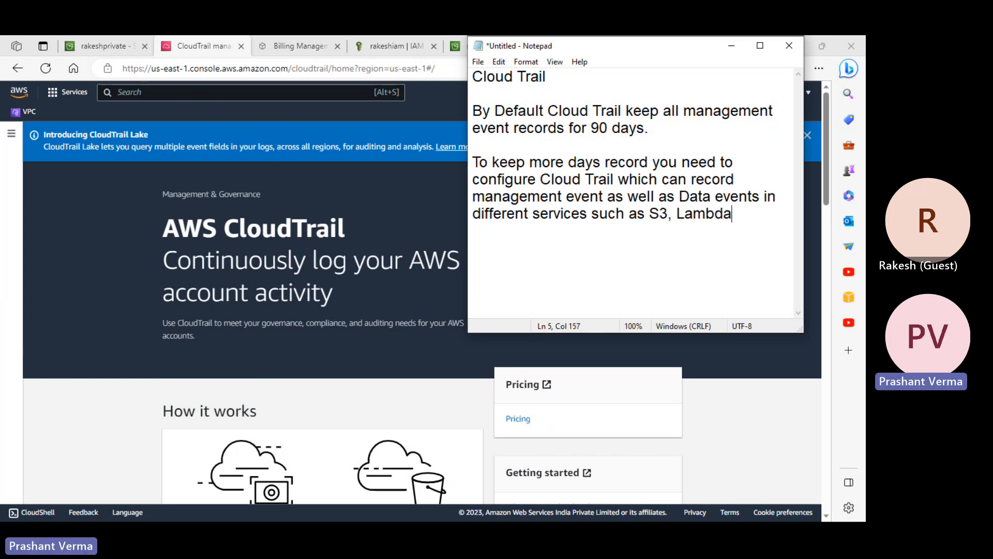
{"action": "type", "text": " etc."}
- Save the note as Cloud Trail Logs.txt
{"action": "key", "text": "Return"}
{"action": "key", "text": "Return"}
{"action": "type", "text": "il"}
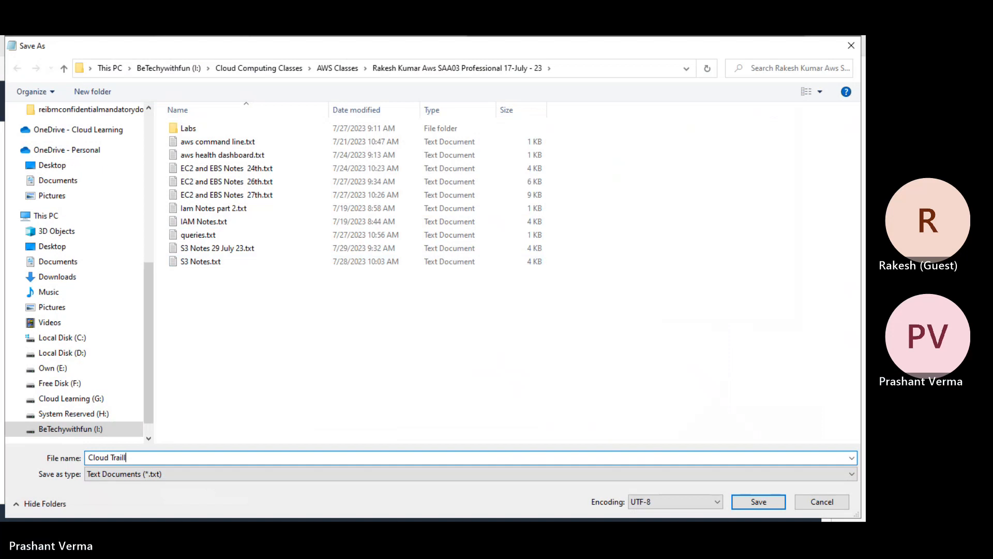
{"action": "type", "text": " Logs"}
{"action": "key", "text": "Return"}
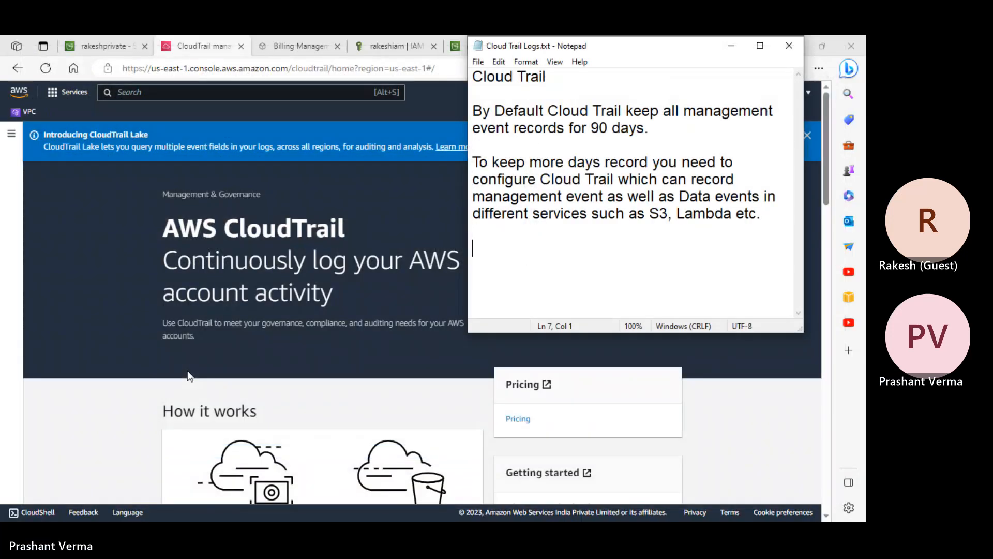
{"action": "left_click", "coordinate": [443, 357]}
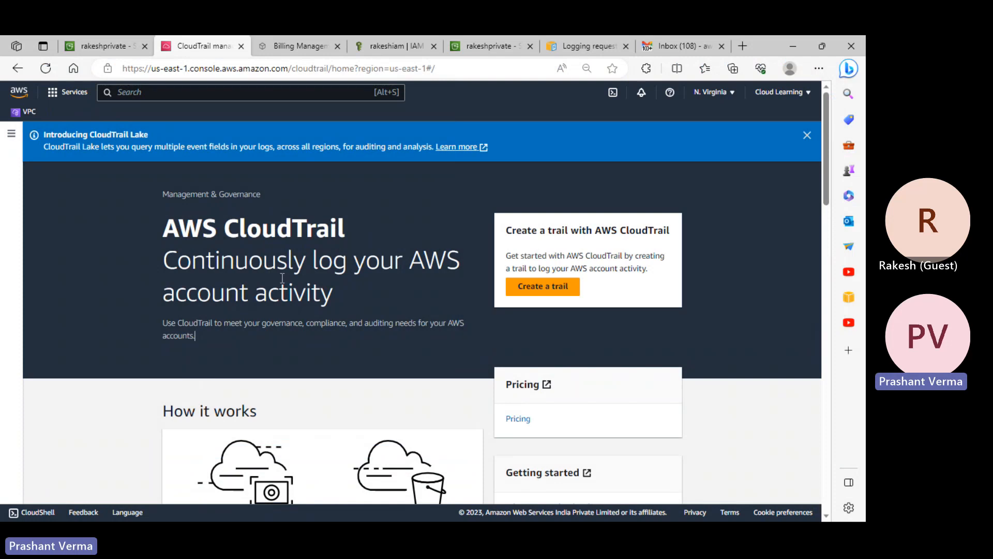
{"action": "key", "text": "alt+Tab"}
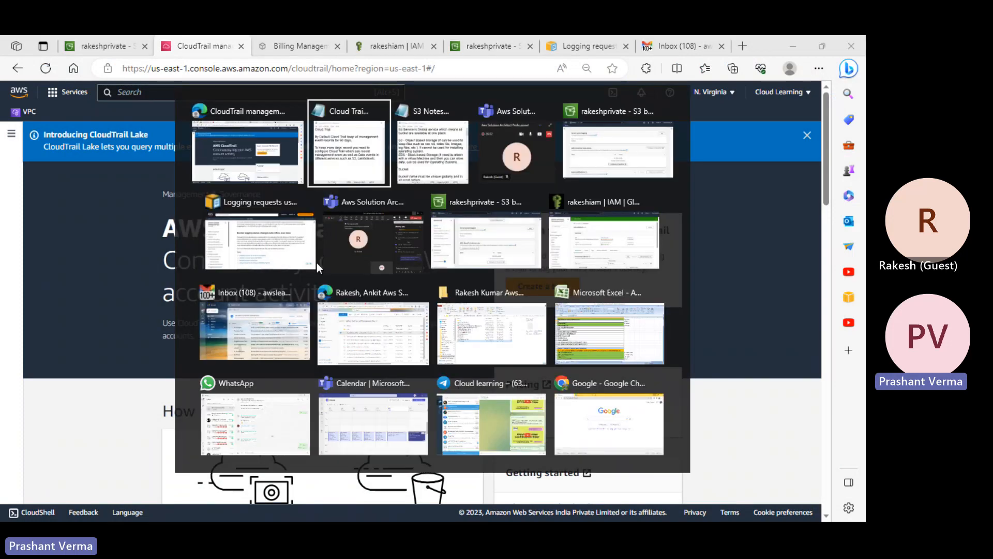
- Add 'Continuosly log your Aws account activity.' under the Cloud Trail heading
{"action": "left_click", "coordinate": [572, 81]}
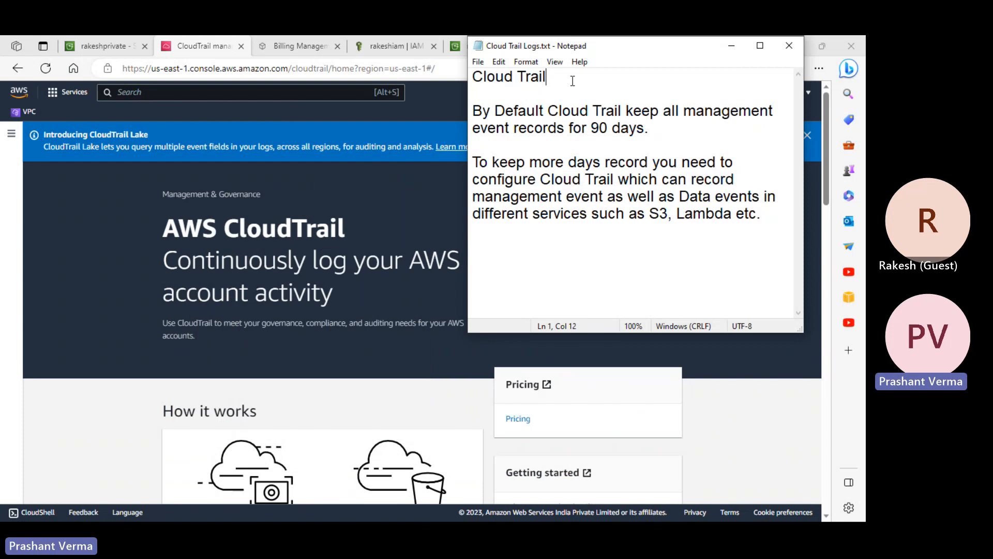
{"action": "type", "text": "-"}
{"action": "key", "text": "BackSpace"}
{"action": "key", "text": "BackSpace"}
{"action": "key", "text": "BackSpace"}
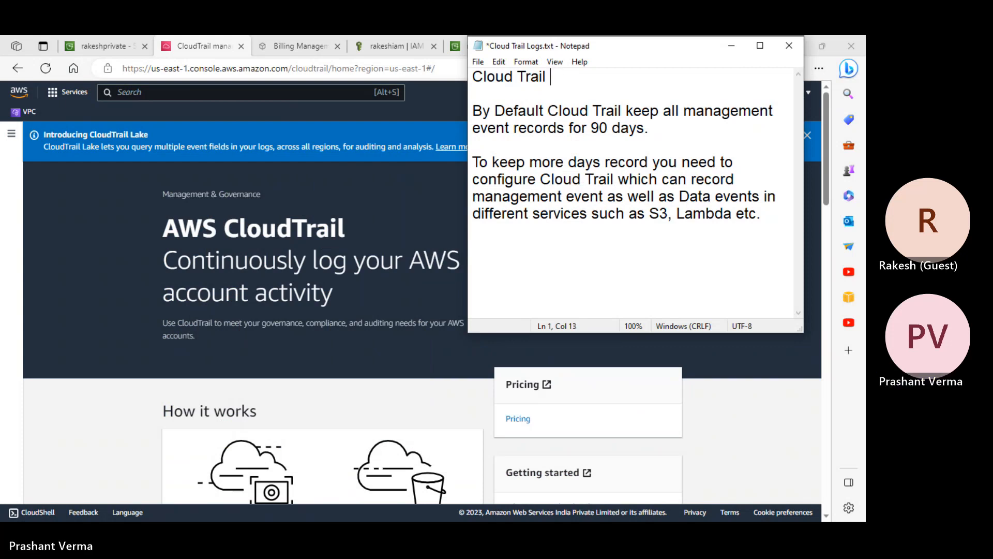
{"action": "key", "text": "Return"}
{"action": "key", "text": "Return"}
{"action": "type", "text": "Conti"}
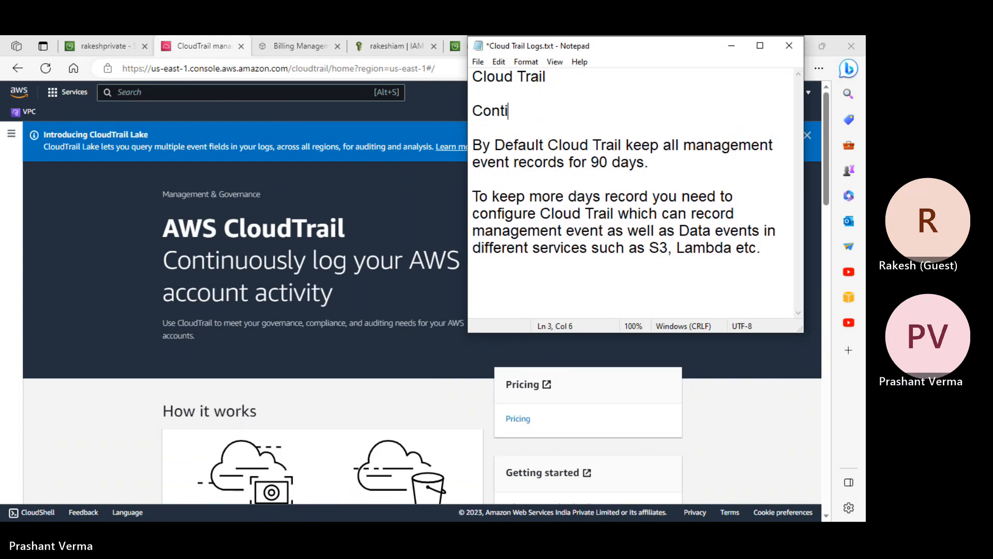
{"action": "type", "text": "nuosly logyour"}
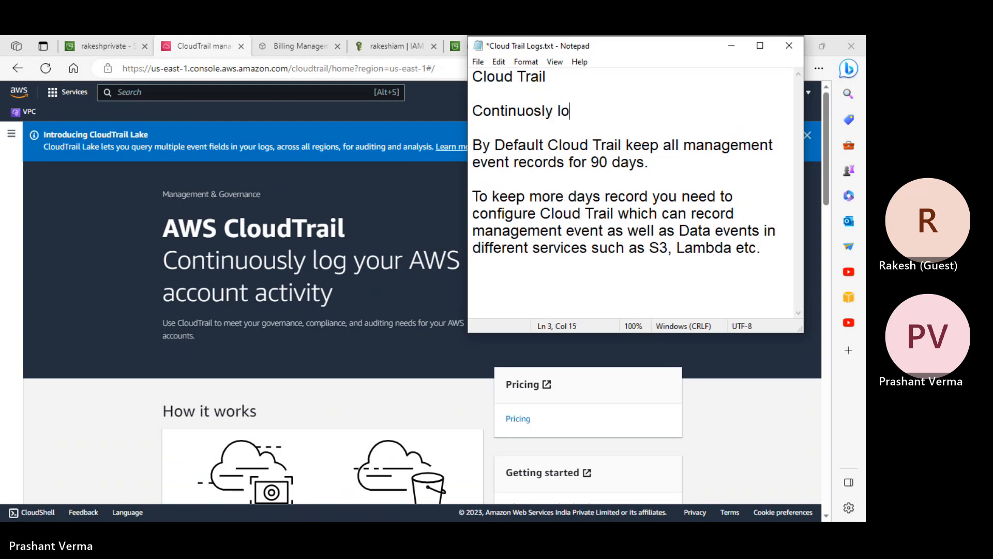
{"action": "key", "text": "BackSpace"}
{"action": "key", "text": "BackSpace"}
{"action": "key", "text": "BackSpace"}
{"action": "key", "text": "BackSpace"}
{"action": "type", "text": "yor"}
{"action": "key", "text": "BackSpace"}
{"action": "key", "text": "BackSpace"}
{"action": "type", "text": "our Aws account Ac"}
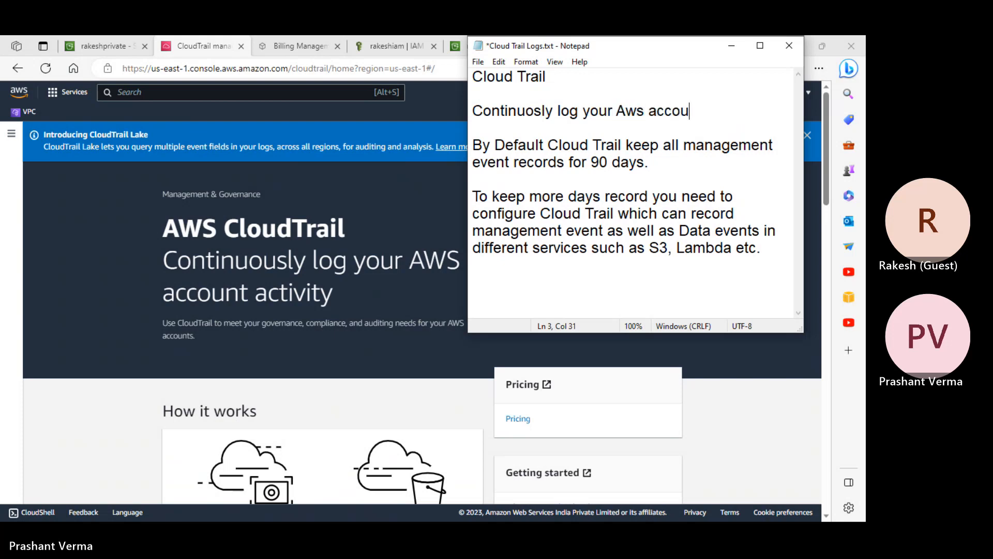
{"action": "key", "text": "BackSpace"}
{"action": "key", "text": "BackSpace"}
{"action": "type", "text": "activity."}
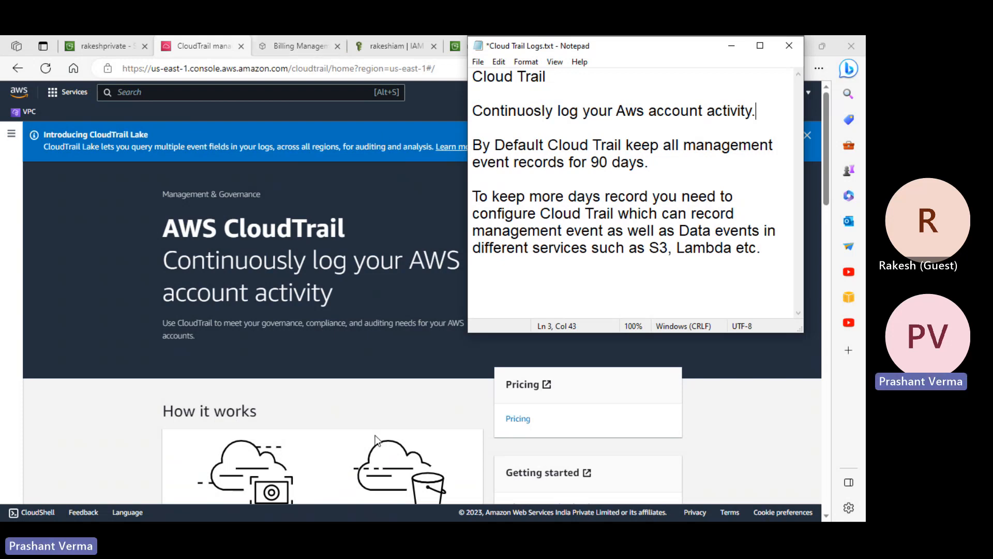
{"action": "left_click", "coordinate": [337, 401]}
- Read through How it works and Benefits and features, then open the CloudTrail navigation pane
{"action": "scroll", "coordinate": [337, 401], "scroll_direction": "down", "scroll_amount": 4}
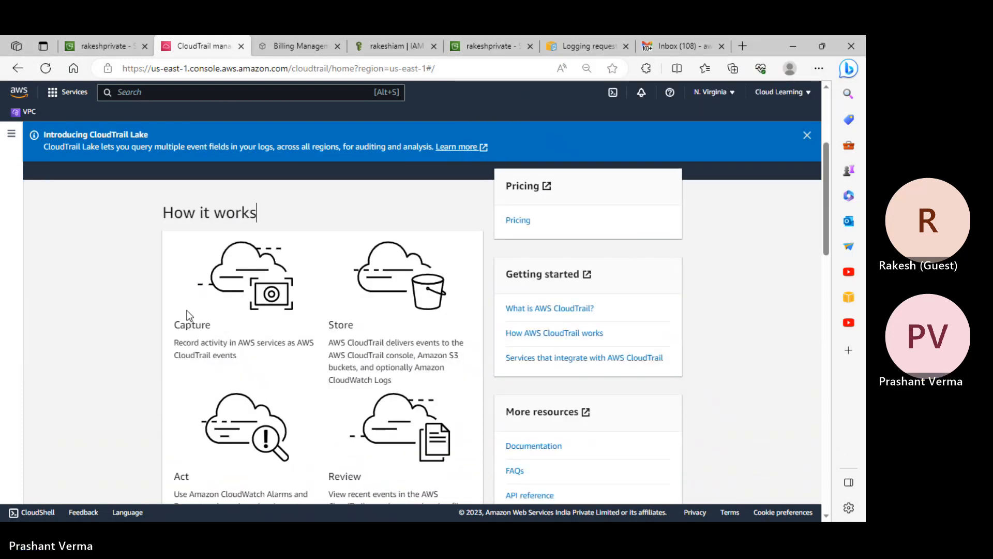
{"action": "scroll", "coordinate": [361, 305], "scroll_direction": "down", "scroll_amount": 8}
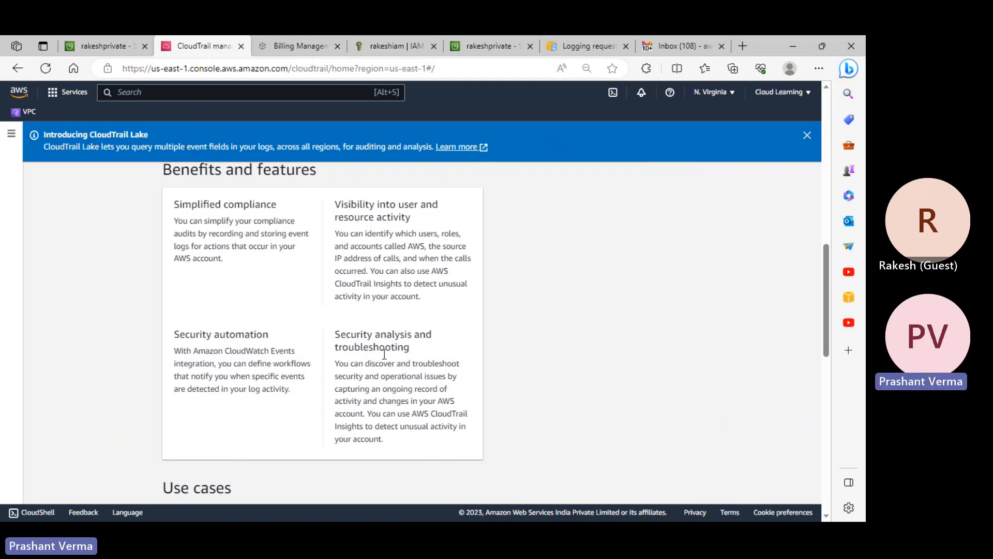
{"action": "scroll", "coordinate": [449, 359], "scroll_direction": "up", "scroll_amount": 1}
{"action": "scroll", "coordinate": [449, 359], "scroll_direction": "up", "scroll_amount": 10}
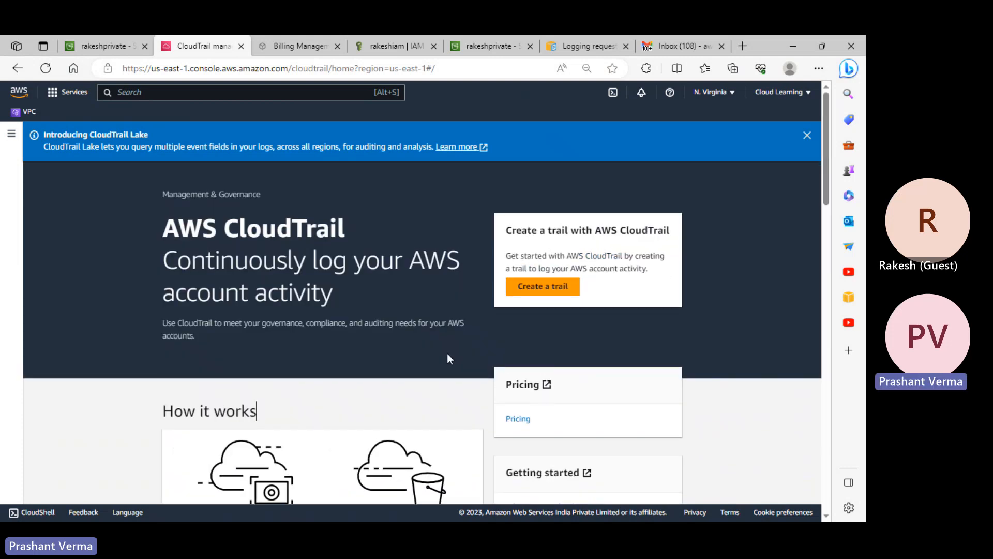
{"action": "left_click", "coordinate": [11, 134]}
- Open the CloudTrail Dashboard, review the recent S3 and IAM events, and go to full Event history
{"action": "left_click", "coordinate": [40, 176]}
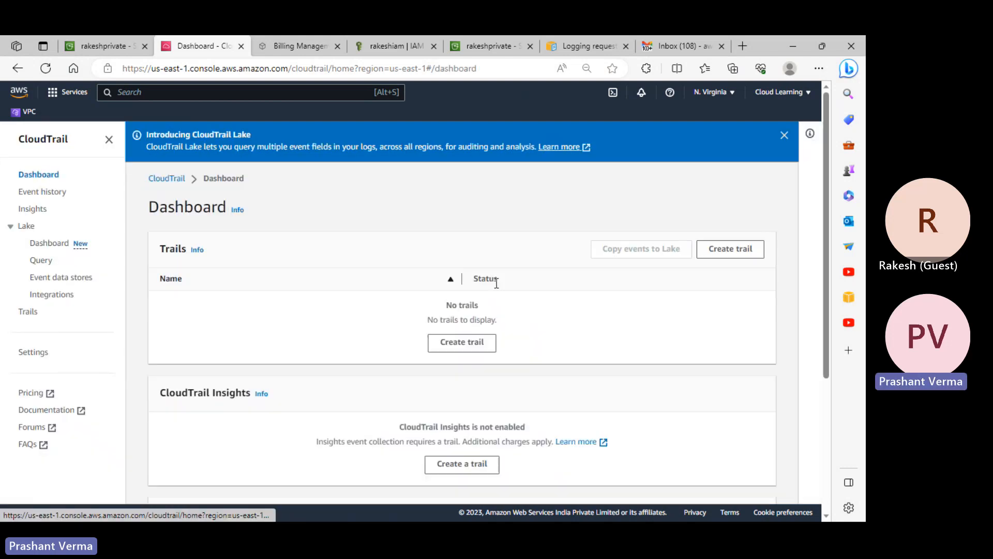
{"action": "scroll", "coordinate": [654, 334], "scroll_direction": "down", "scroll_amount": 4}
{"action": "scroll", "coordinate": [678, 355], "scroll_direction": "up", "scroll_amount": 4}
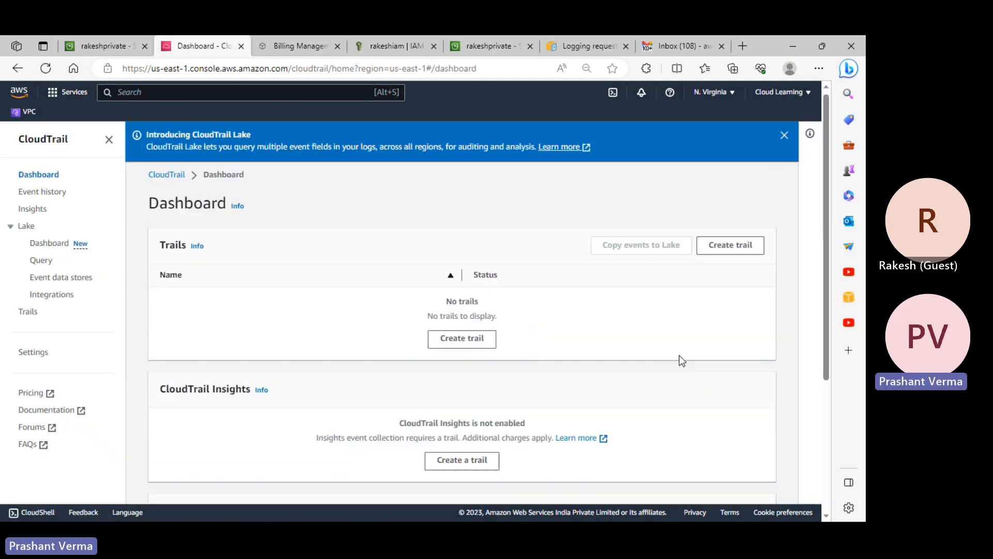
{"action": "scroll", "coordinate": [679, 355], "scroll_direction": "down", "scroll_amount": 4}
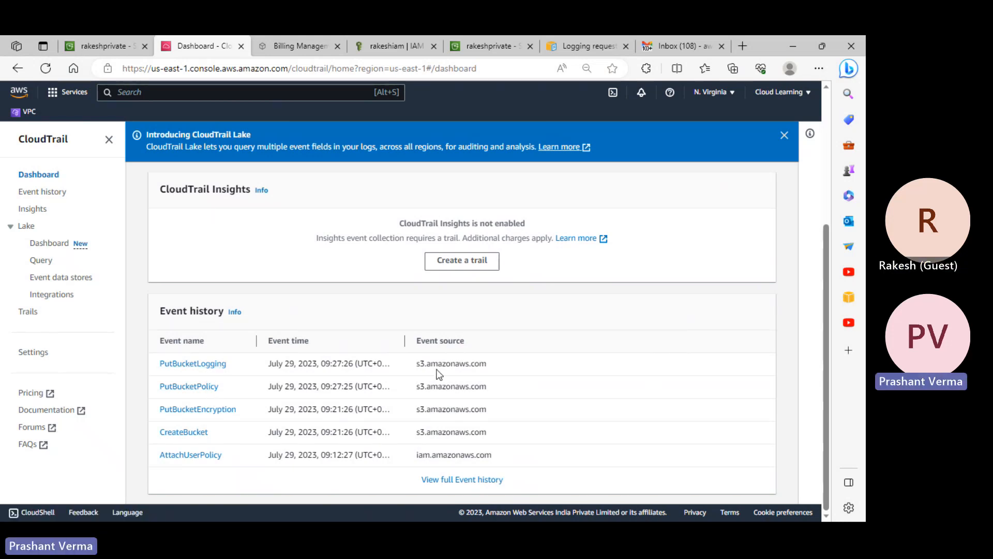
{"action": "left_click", "coordinate": [445, 479]}
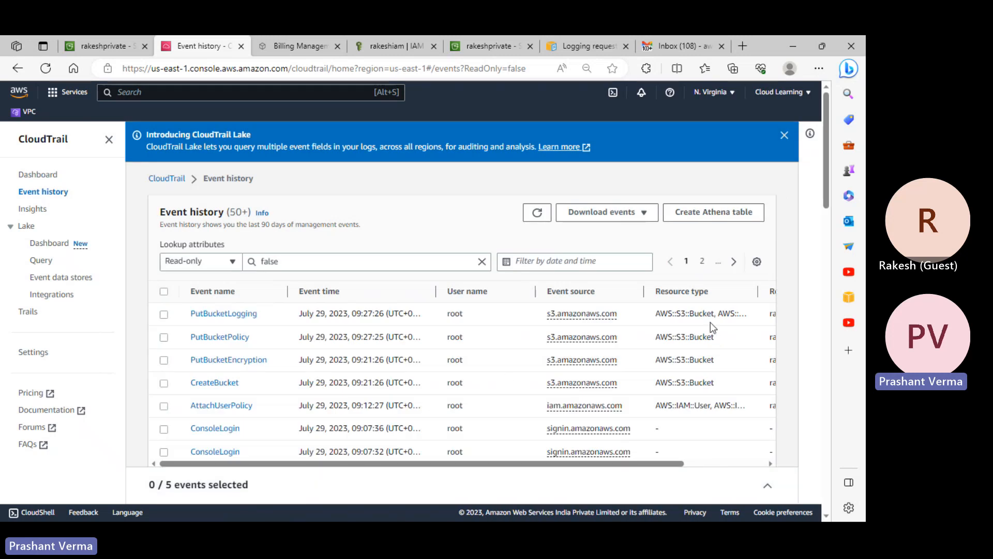
- Widen the Resource type column and reload Event history without the read-only filter
{"action": "left_click_drag", "start_coordinate": [755, 297], "coordinate": [789, 295]}
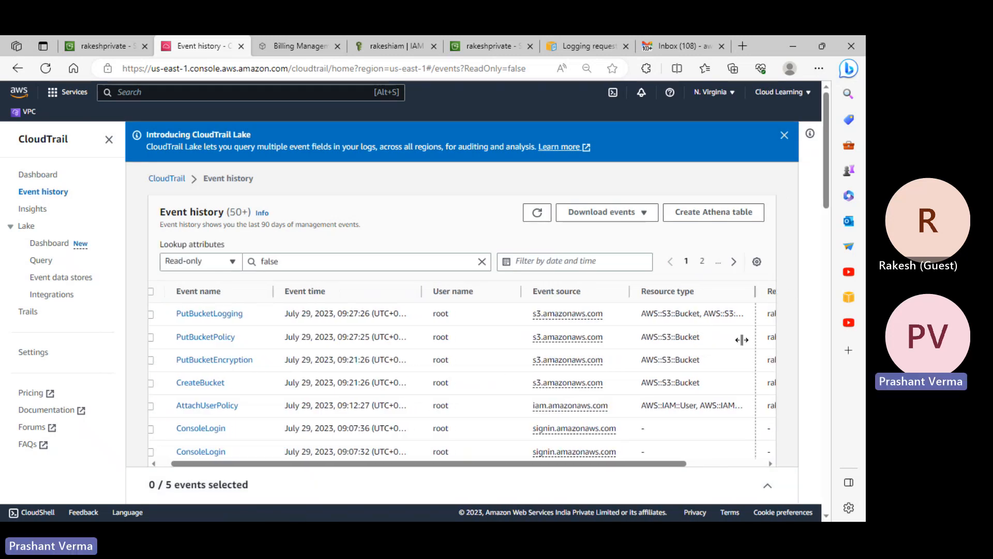
{"action": "left_click", "coordinate": [661, 489]}
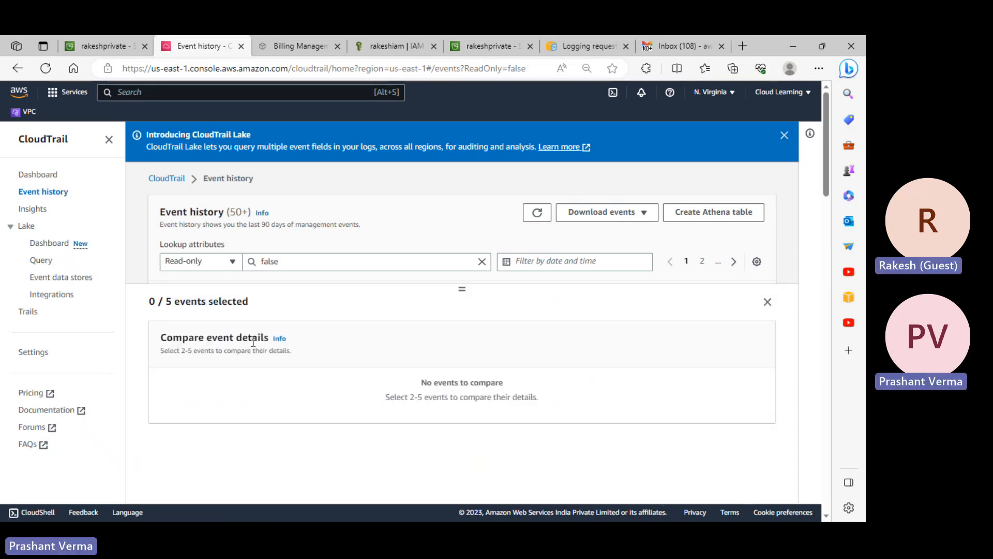
{"action": "left_click", "coordinate": [44, 193]}
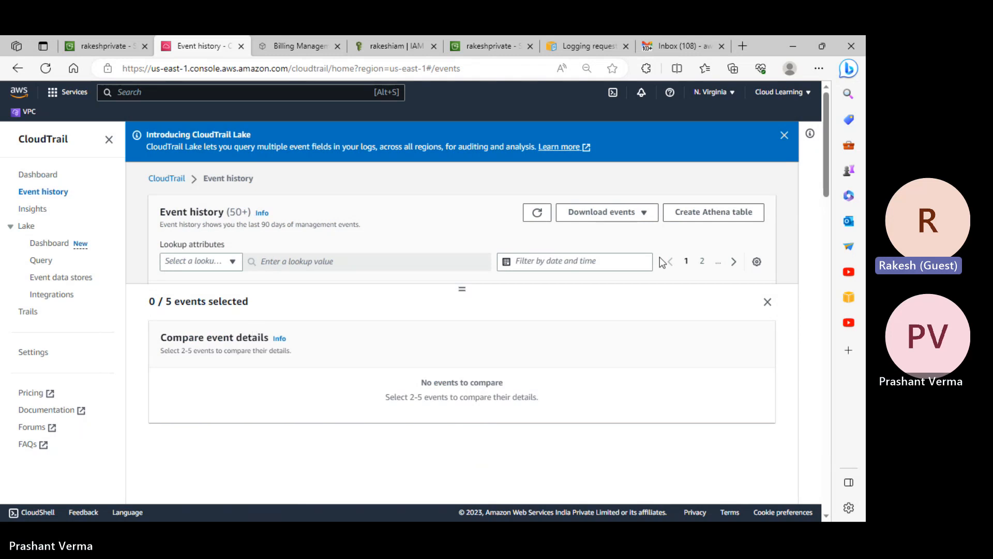
{"action": "left_click", "coordinate": [767, 302]}
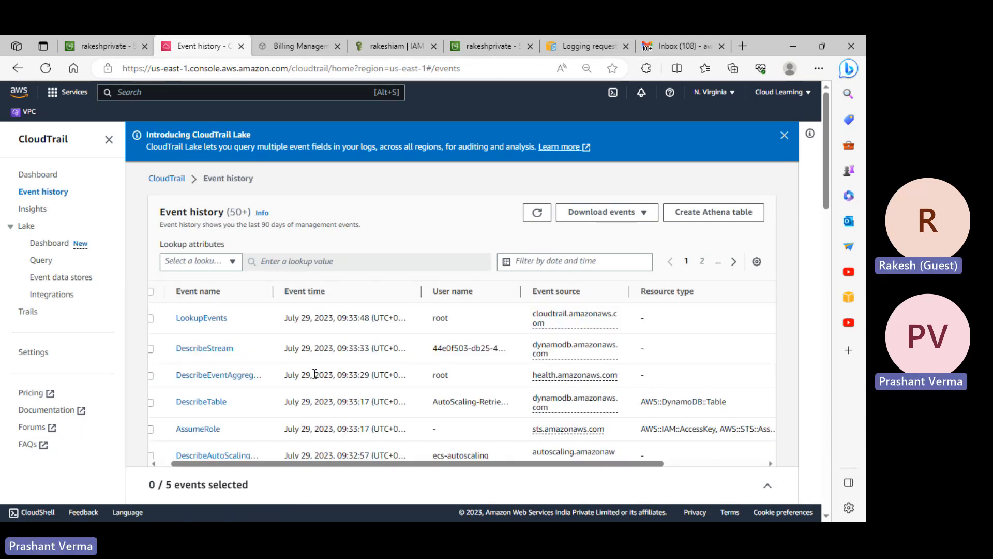
{"action": "left_click_drag", "start_coordinate": [284, 464], "coordinate": [270, 474]}
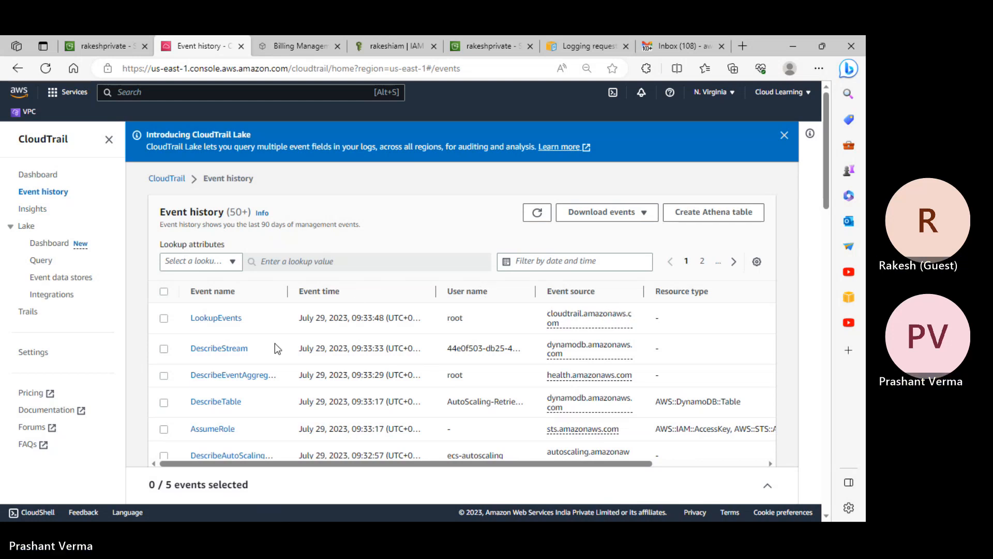
{"action": "scroll", "coordinate": [274, 346], "scroll_direction": "down", "scroll_amount": 3}
{"action": "scroll", "coordinate": [275, 357], "scroll_direction": "down", "scroll_amount": 3}
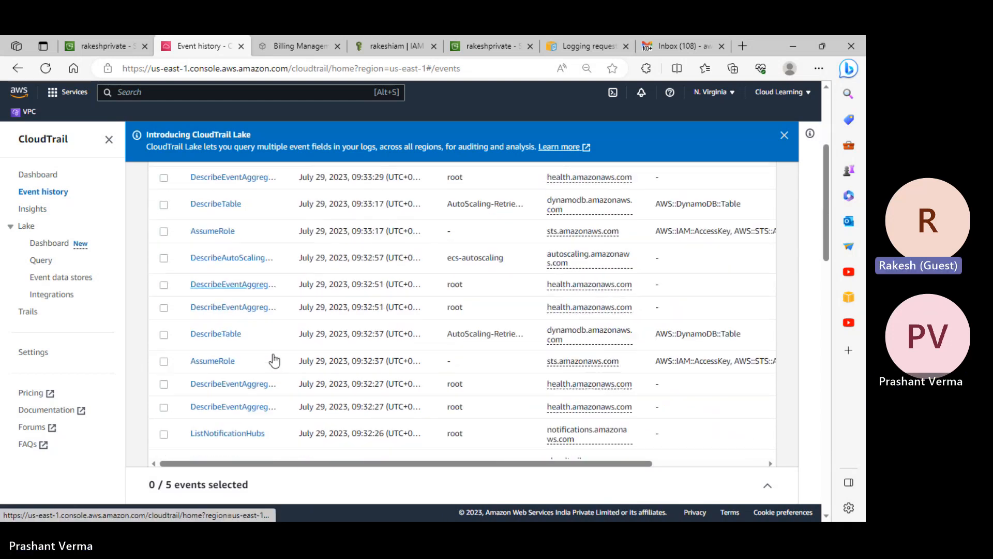
{"action": "scroll", "coordinate": [275, 360], "scroll_direction": "up", "scroll_amount": 6}
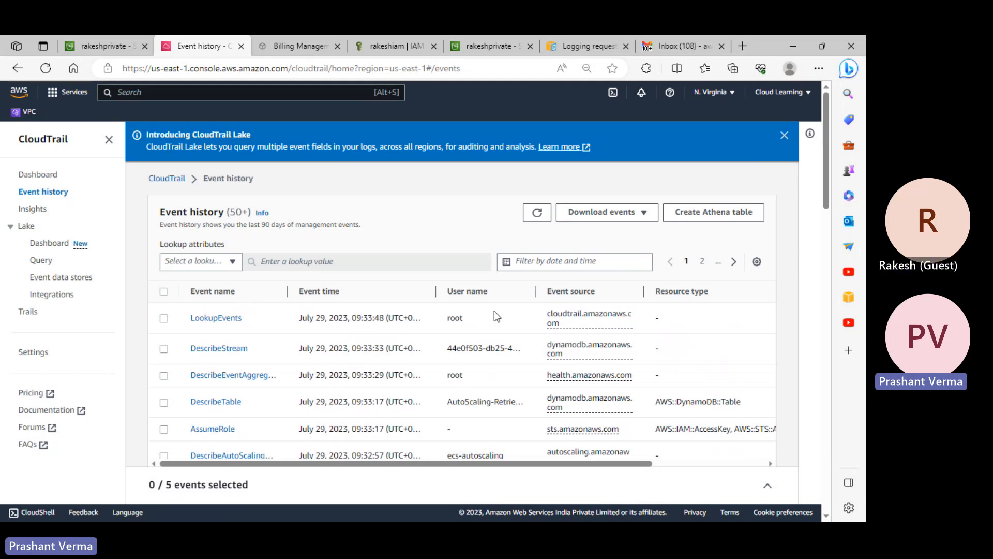
- Glance at the lookup attributes, then reopen Event history from the CloudTrail landing page
{"action": "left_click", "coordinate": [218, 263]}
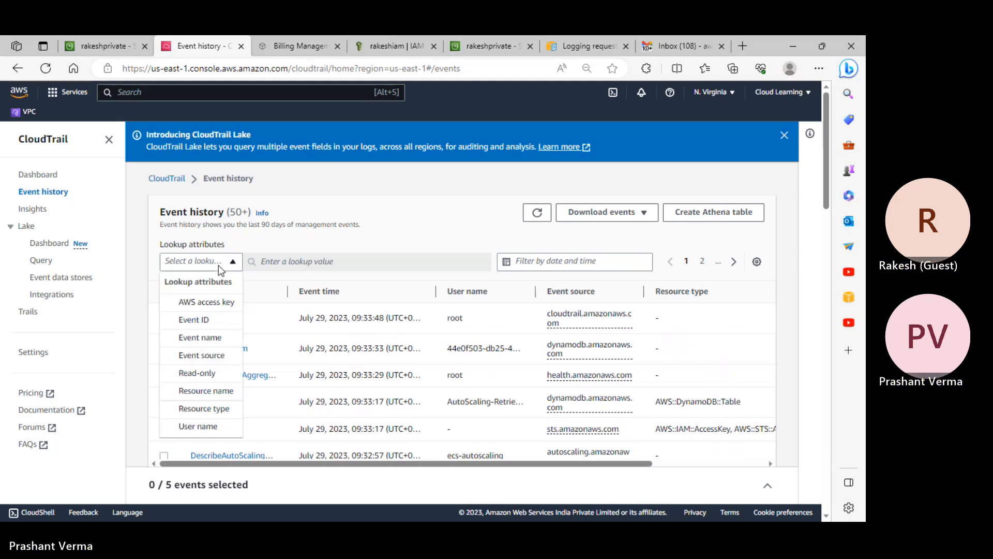
{"action": "left_click", "coordinate": [334, 222]}
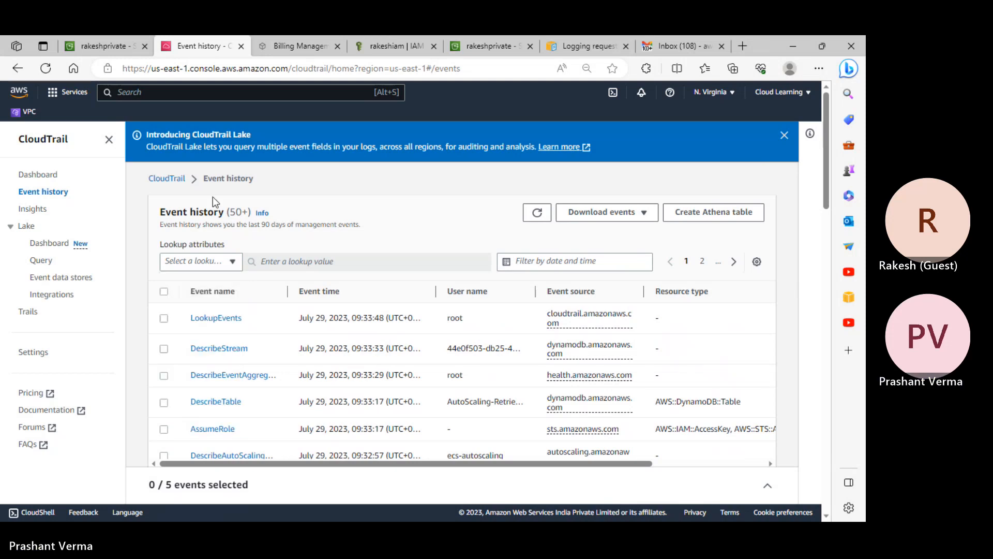
{"action": "left_click", "coordinate": [181, 183]}
{"action": "left_click", "coordinate": [58, 192]}
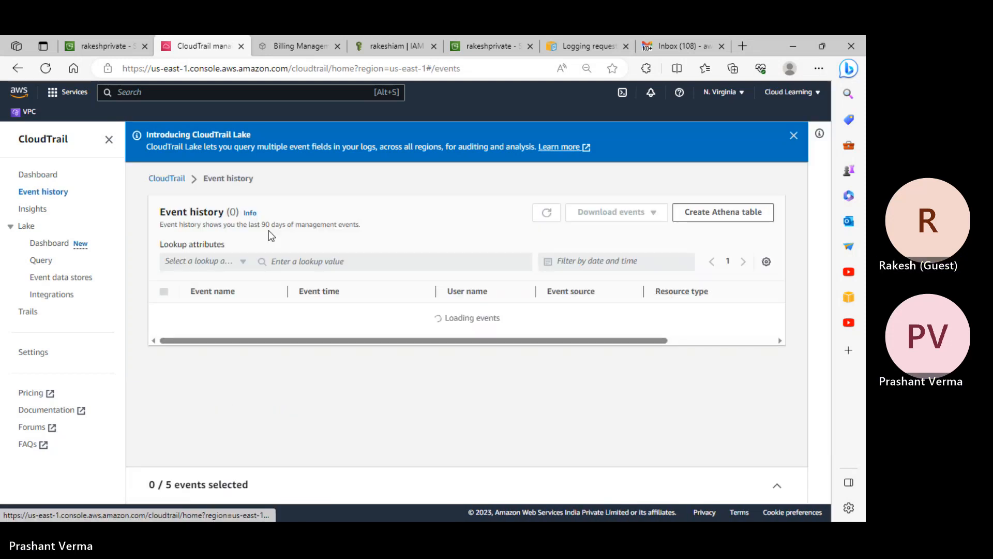
- Set the Event history lookup attribute to Resource type
{"action": "scroll", "coordinate": [305, 366], "scroll_direction": "down", "scroll_amount": 8}
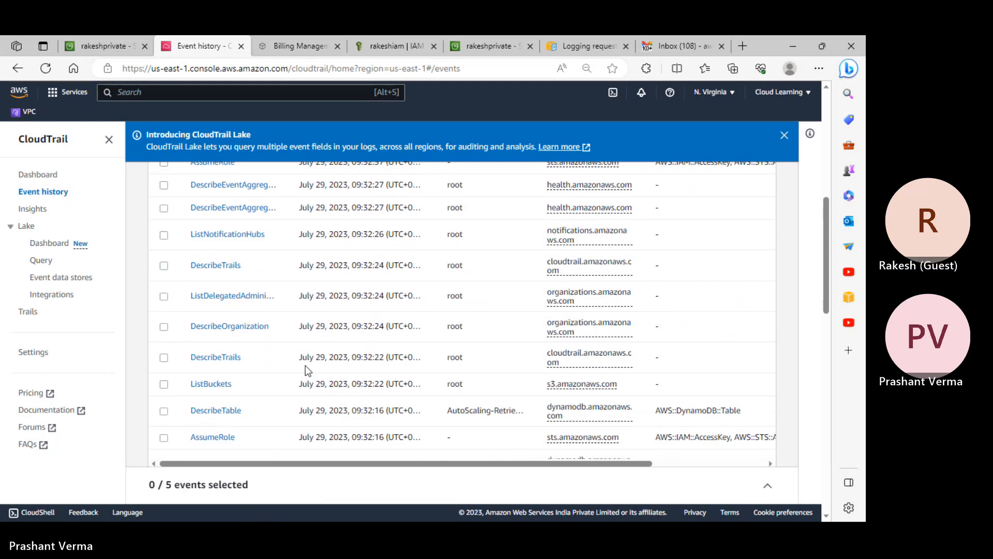
{"action": "scroll", "coordinate": [305, 365], "scroll_direction": "down", "scroll_amount": 3}
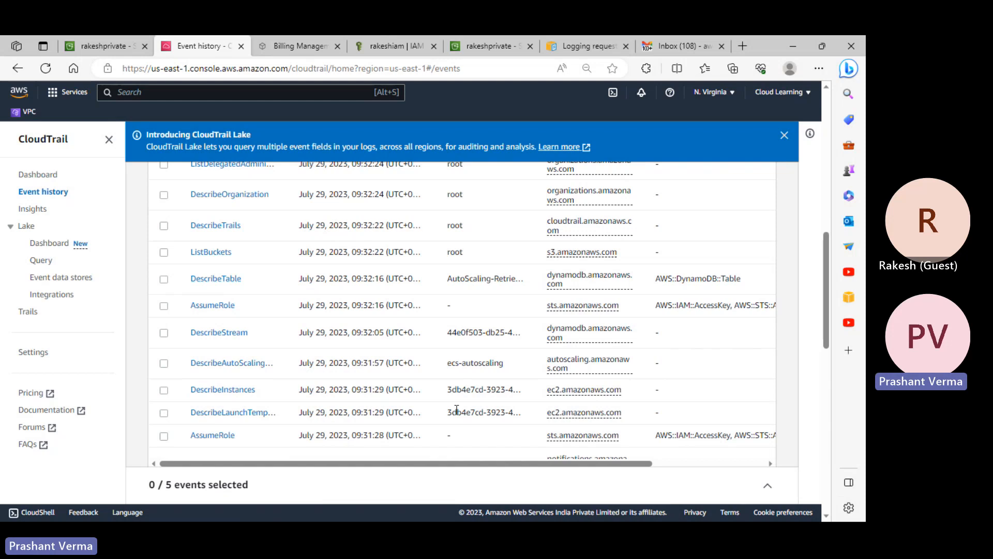
{"action": "scroll", "coordinate": [370, 387], "scroll_direction": "down", "scroll_amount": 4}
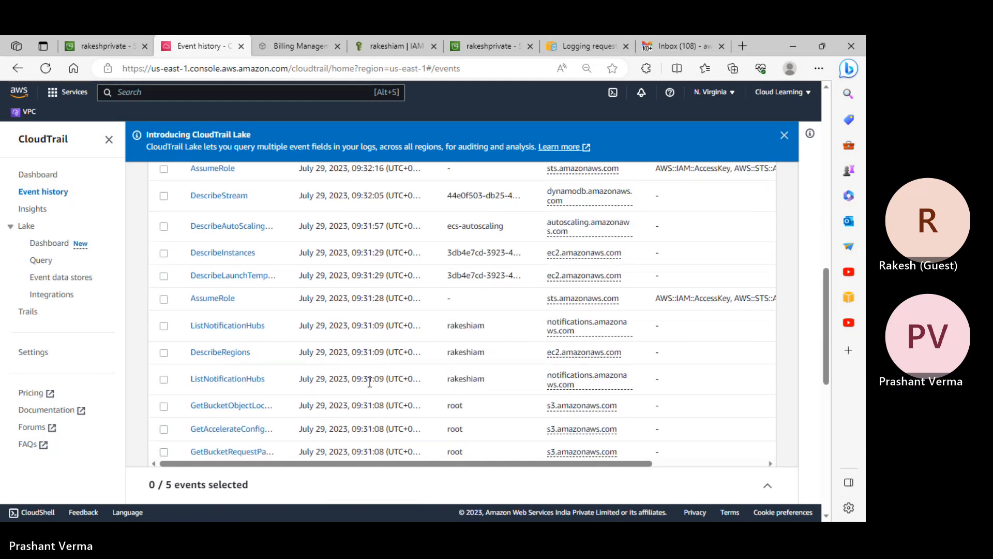
{"action": "scroll", "coordinate": [370, 386], "scroll_direction": "up", "scroll_amount": 10}
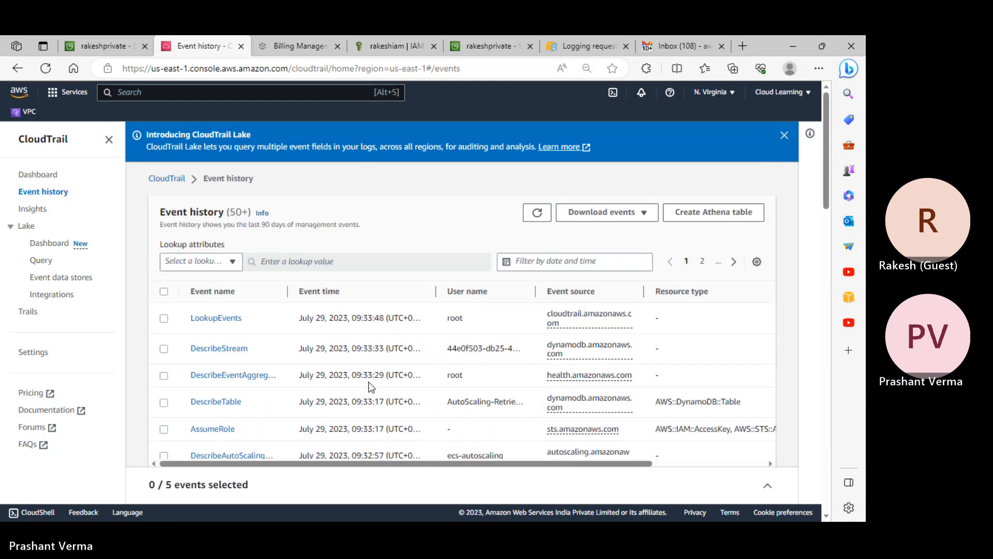
{"action": "left_click", "coordinate": [208, 261]}
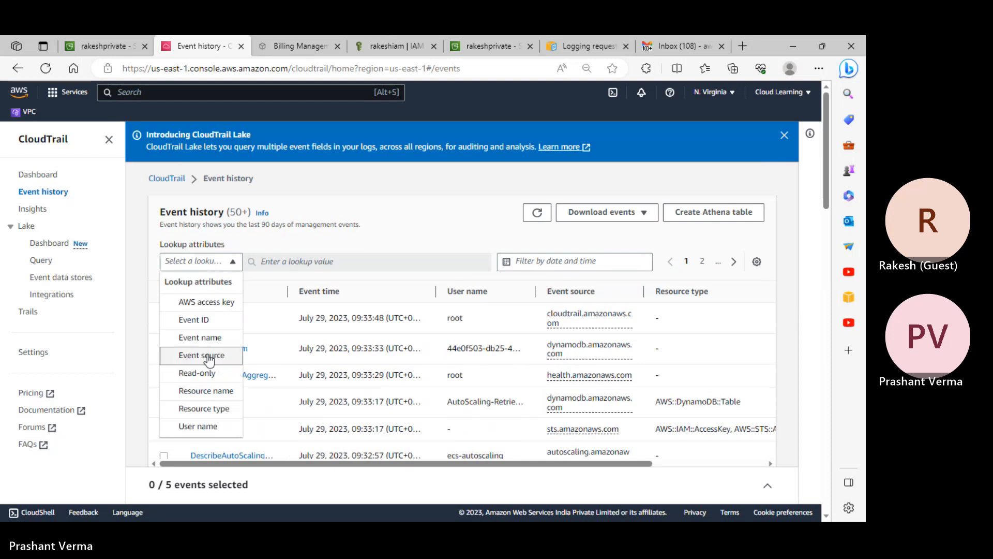
{"action": "scroll", "coordinate": [207, 358], "scroll_direction": "down", "scroll_amount": 3}
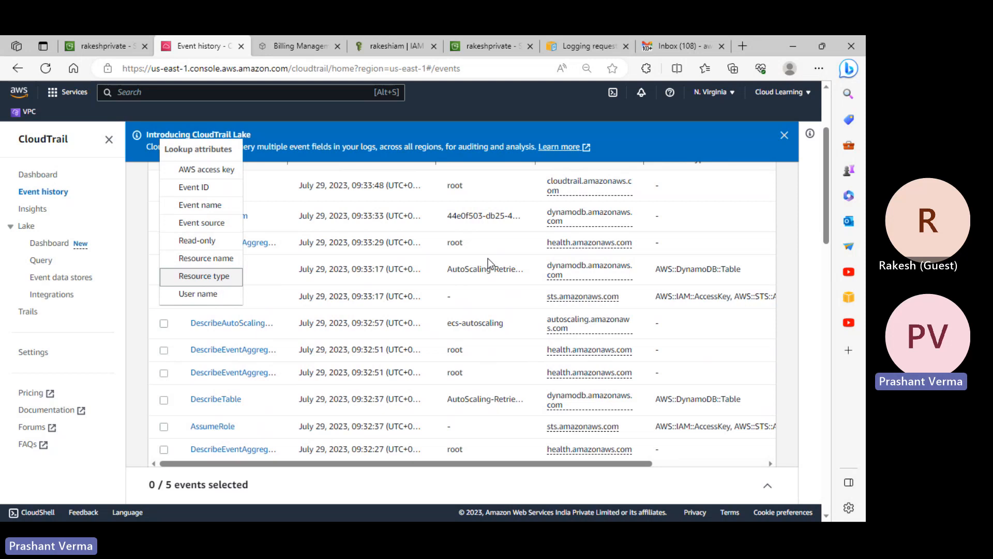
{"action": "left_click", "coordinate": [208, 278]}
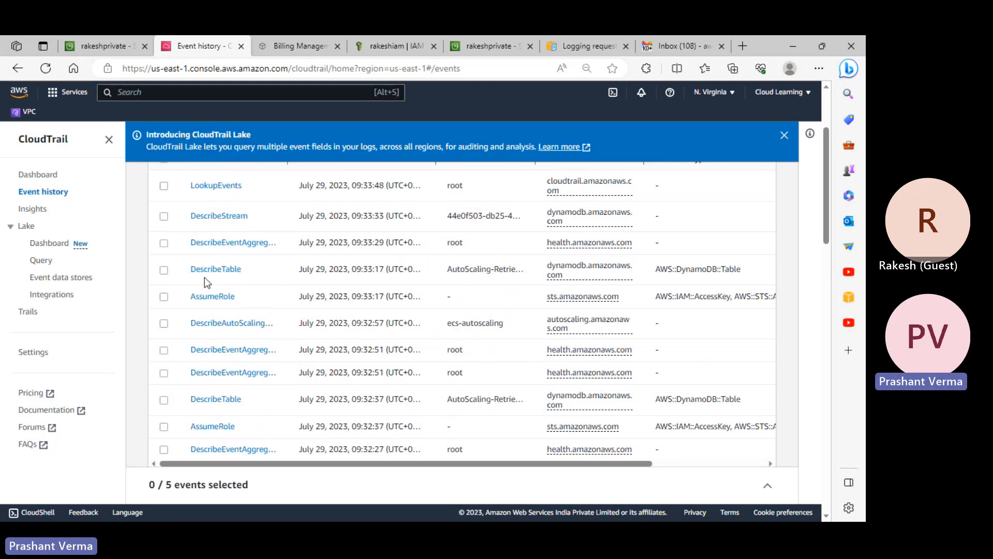
{"action": "scroll", "coordinate": [278, 270], "scroll_direction": "up", "scroll_amount": 3}
{"action": "left_click", "coordinate": [213, 262]}
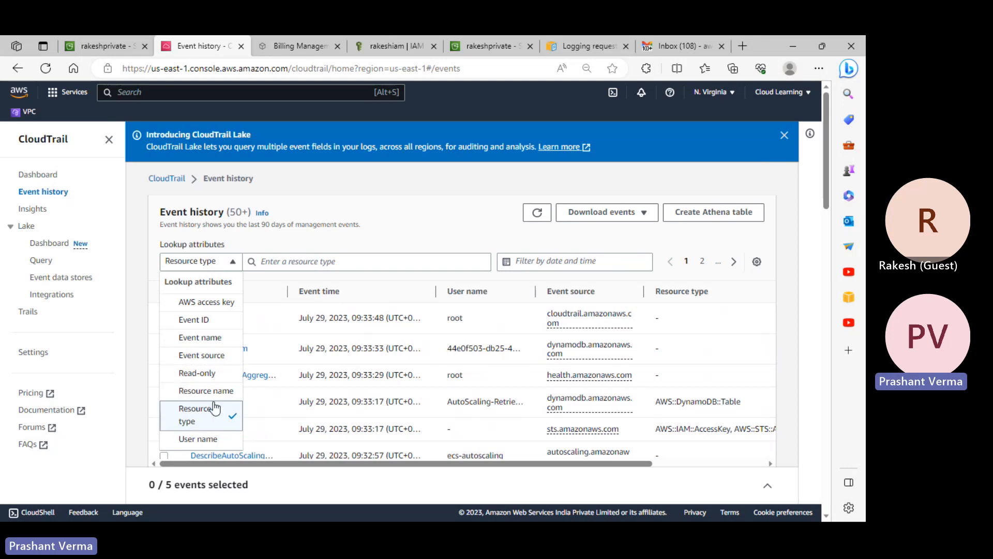
- Search 's3' and filter events to Resource type AWS::S3::Bucket, leaving 18 events
{"action": "left_click", "coordinate": [326, 249]}
{"action": "left_click", "coordinate": [307, 259]}
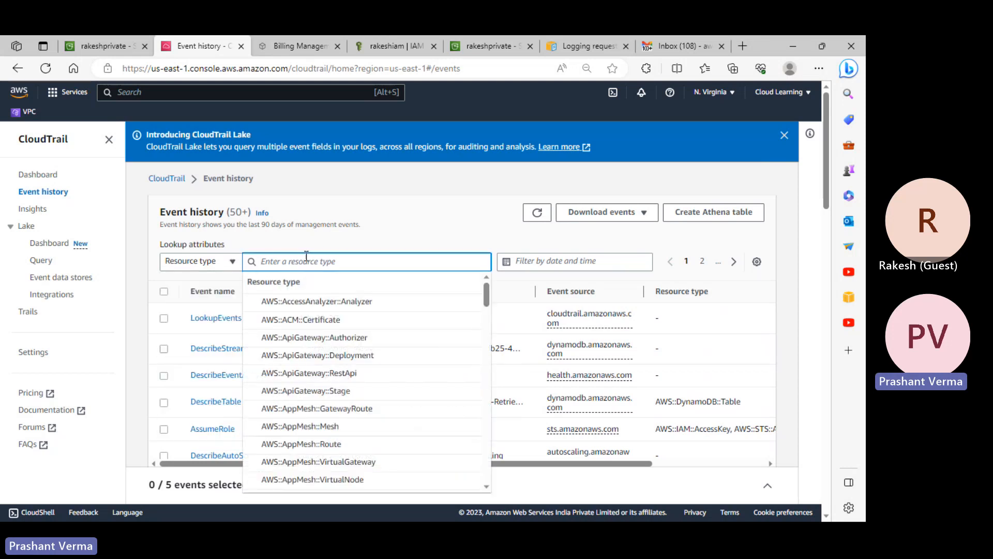
{"action": "type", "text": "s3"}
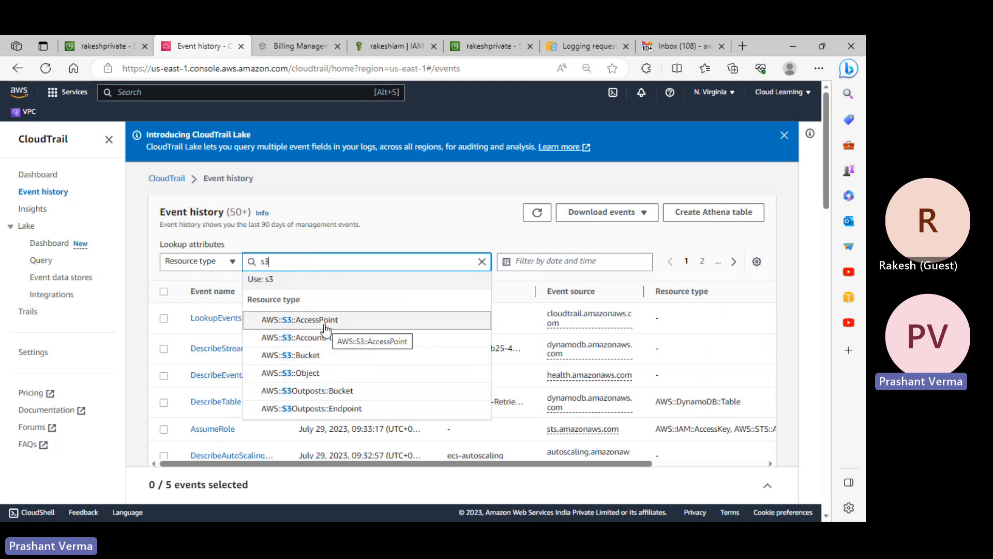
{"action": "left_click", "coordinate": [303, 356]}
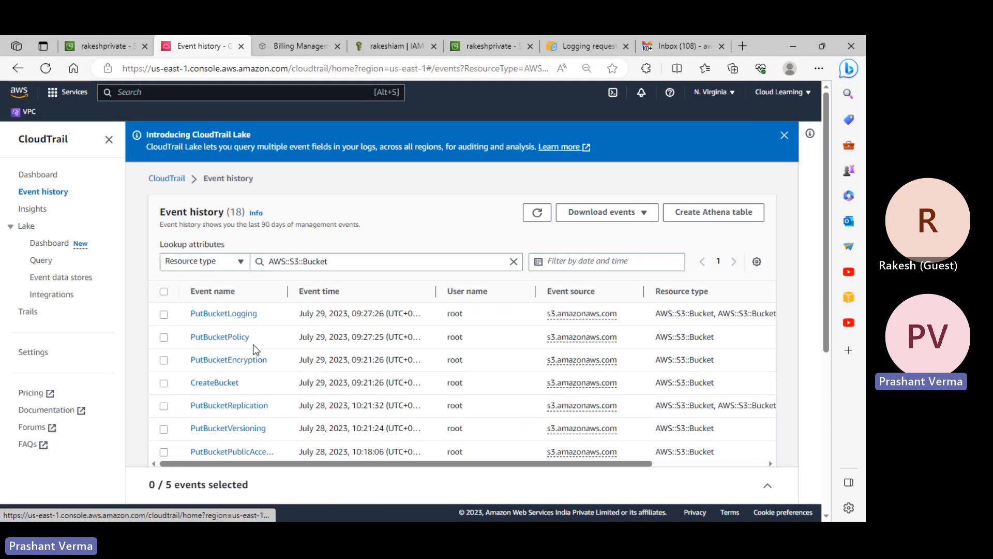
- Open the rakeshprivate CreateBucket event and review its details, referenced resources and JSON record
{"action": "left_click", "coordinate": [228, 384]}
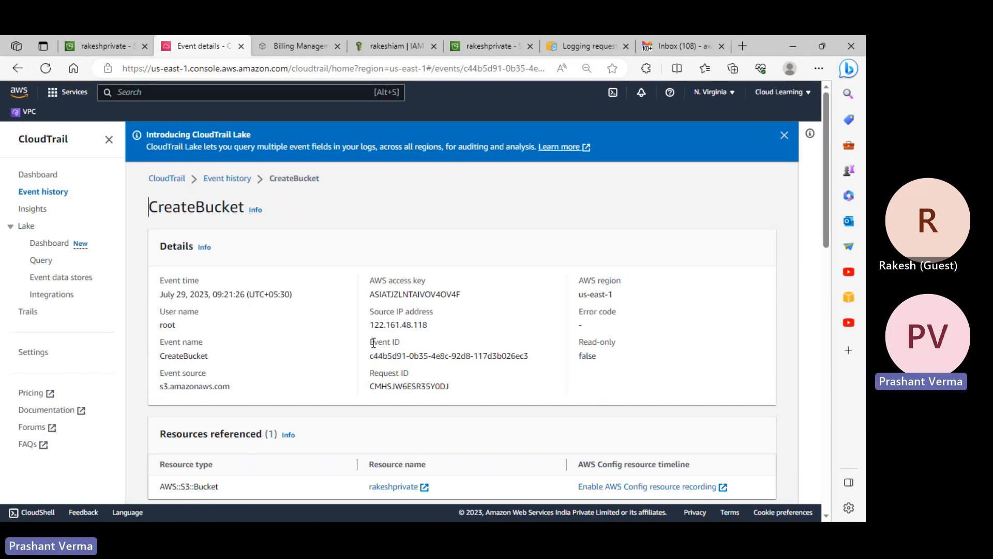
{"action": "scroll", "coordinate": [377, 343], "scroll_direction": "down", "scroll_amount": 3}
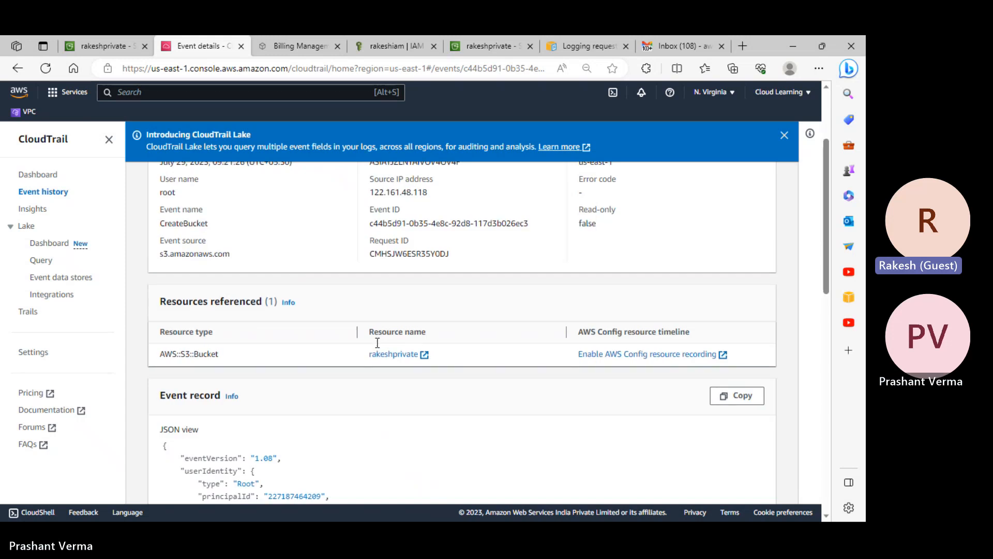
{"action": "scroll", "coordinate": [377, 343], "scroll_direction": "down", "scroll_amount": 3}
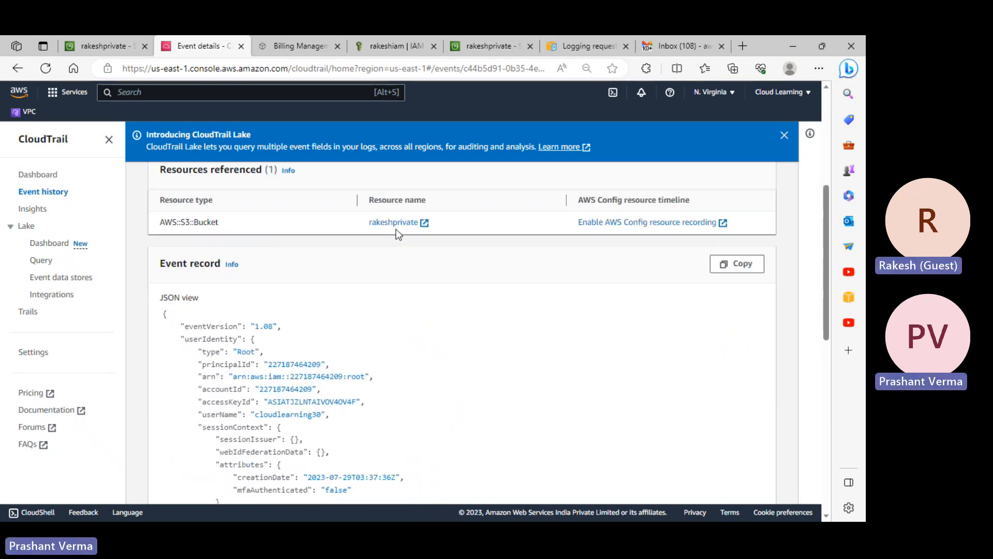
{"action": "scroll", "coordinate": [351, 369], "scroll_direction": "down", "scroll_amount": 1}
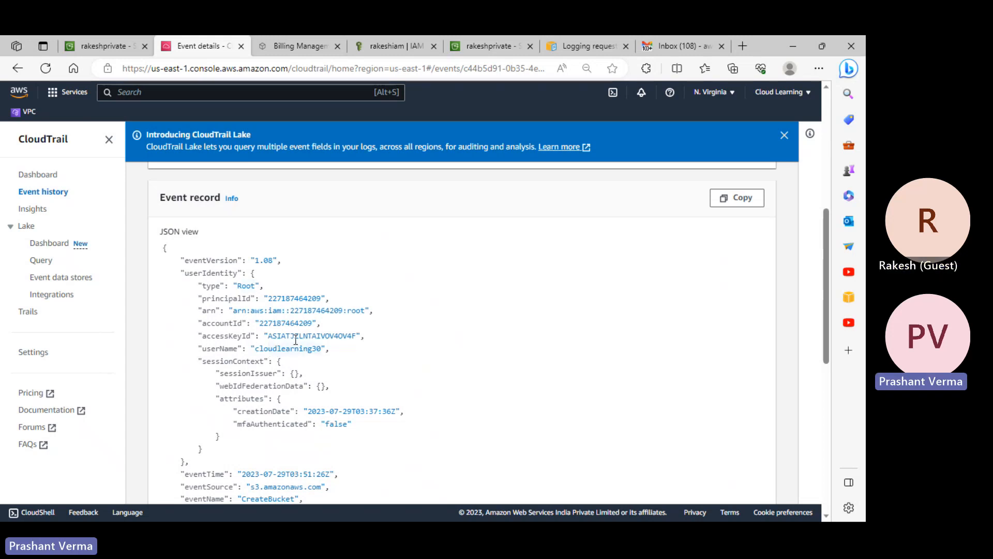
{"action": "scroll", "coordinate": [271, 323], "scroll_direction": "down", "scroll_amount": 4}
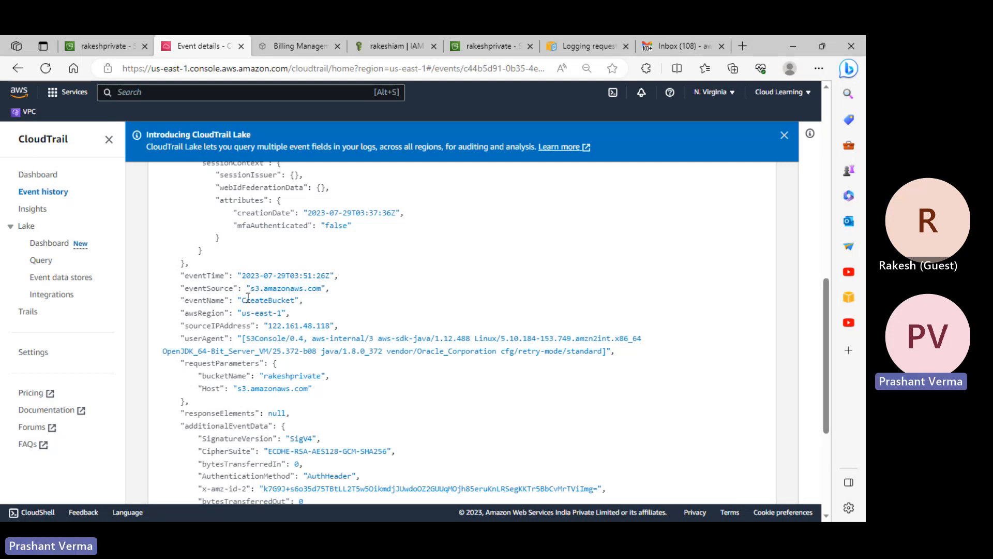
{"action": "scroll", "coordinate": [477, 350], "scroll_direction": "down", "scroll_amount": 4}
{"action": "scroll", "coordinate": [317, 302], "scroll_direction": "up", "scroll_amount": 15}
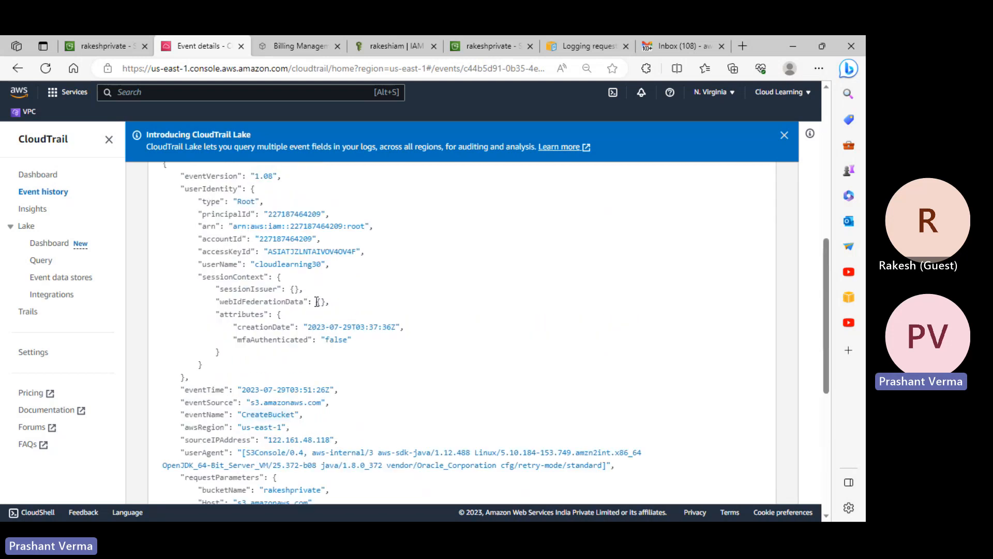
{"action": "scroll", "coordinate": [230, 222], "scroll_direction": "up", "scroll_amount": 1}
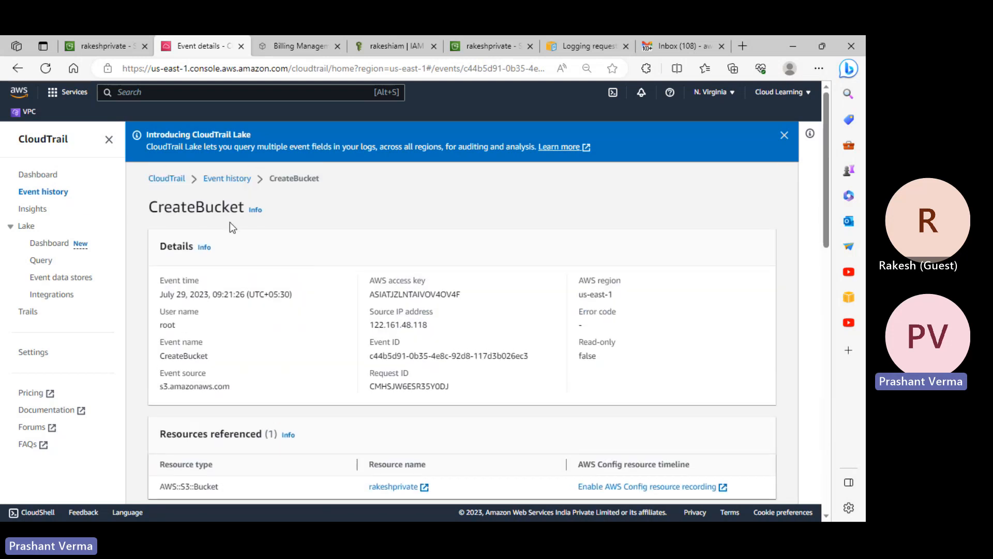
- Enter 'allevents' as the starting trail name
{"action": "left_click", "coordinate": [231, 185]}
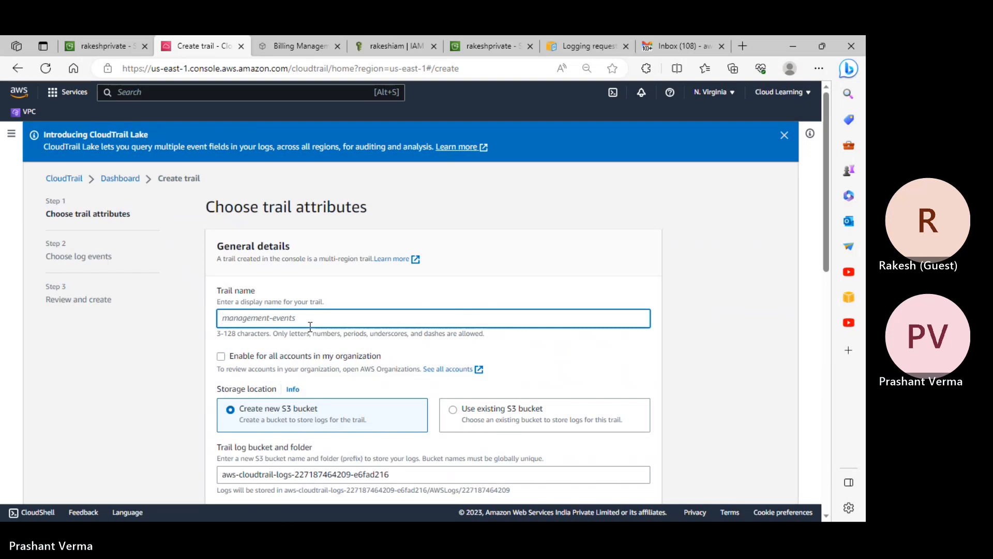
{"action": "type", "text": "all events"}
{"action": "left_click", "coordinate": [235, 317]}
{"action": "key", "text": "BackSpace"}
{"action": "scroll", "coordinate": [311, 326], "scroll_direction": "down", "scroll_amount": 3}
- Store trail logs in the existing S3 bucket rakeshankit
{"action": "left_click", "coordinate": [502, 276]}
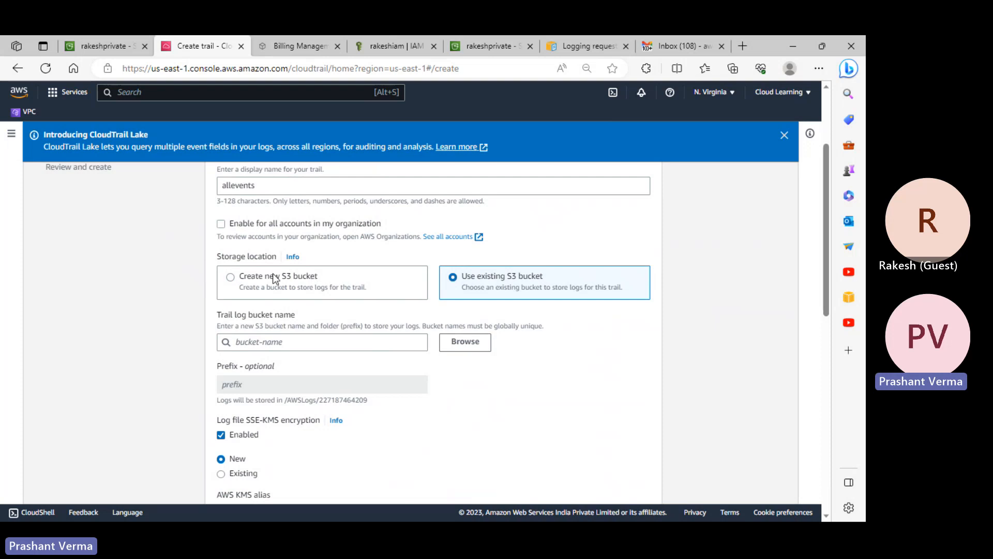
{"action": "left_click", "coordinate": [465, 343]}
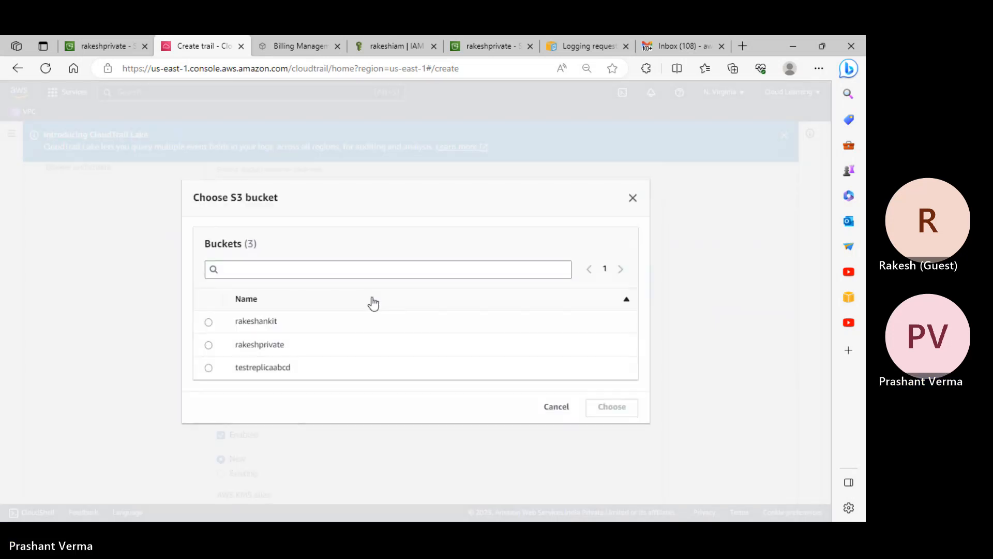
{"action": "left_click", "coordinate": [210, 322]}
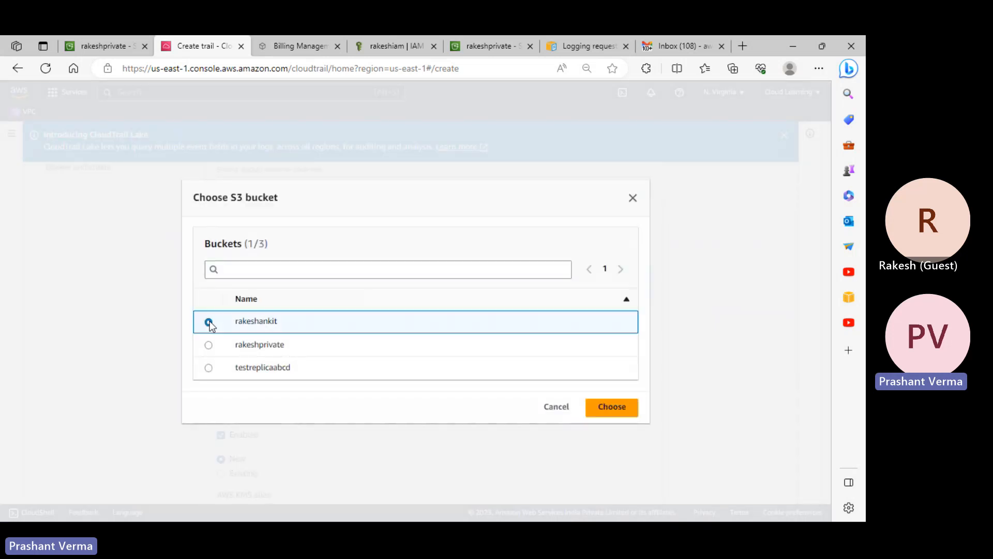
{"action": "left_click", "coordinate": [612, 406]}
{"action": "scroll", "coordinate": [413, 311], "scroll_direction": "up", "scroll_amount": 1}
- Complete the trail name as alleventsviacloudtrail
{"action": "left_click", "coordinate": [264, 251]}
{"action": "type", "text": "viacloudtrail"}
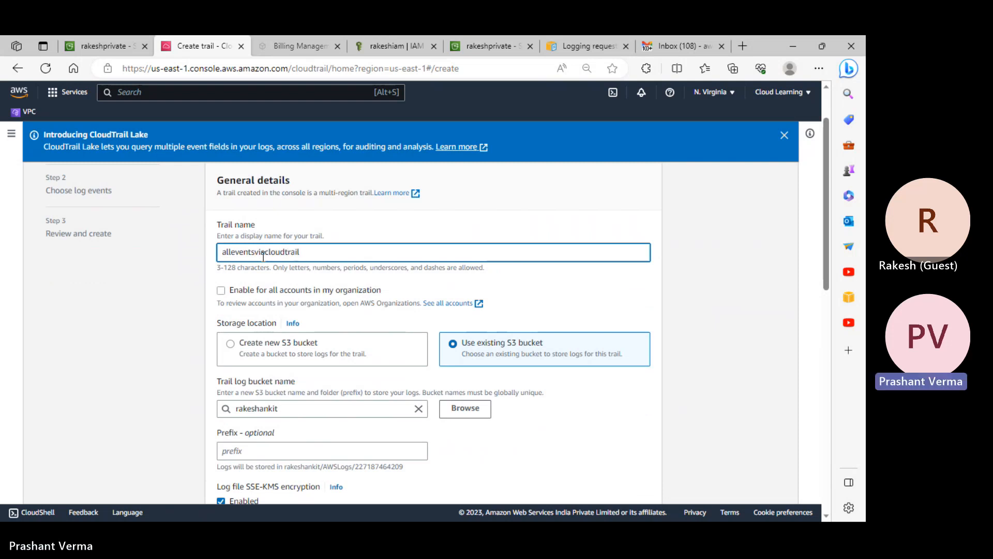
{"action": "scroll", "coordinate": [483, 343], "scroll_direction": "down", "scroll_amount": 3}
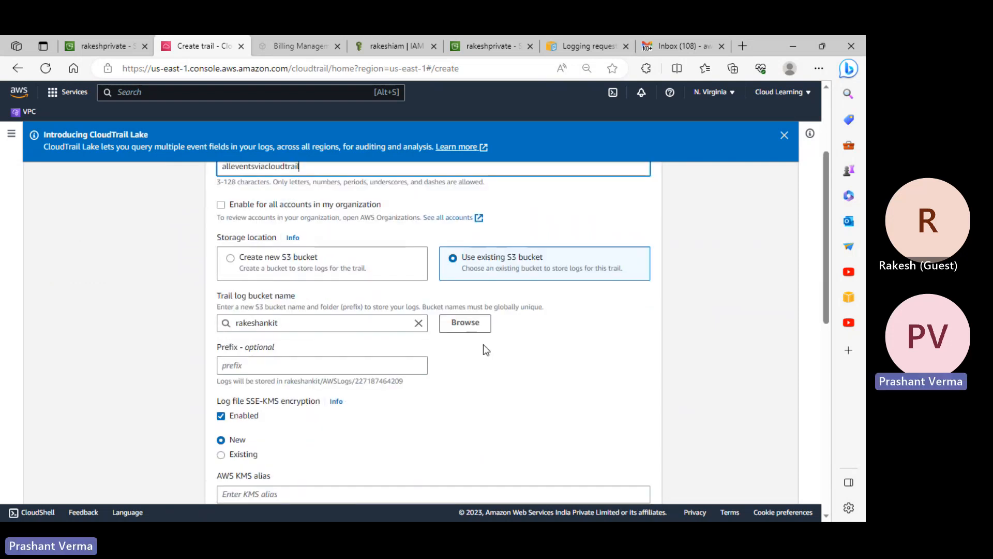
{"action": "scroll", "coordinate": [304, 350], "scroll_direction": "down", "scroll_amount": 3}
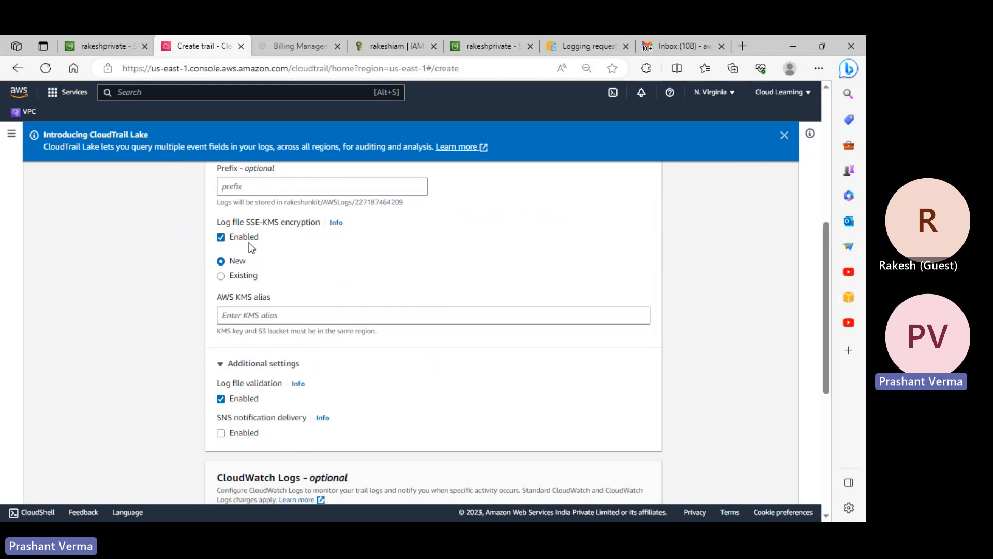
- Try the new and existing KMS key options for log encryption, settling back on a new key
{"action": "left_click", "coordinate": [236, 237]}
{"action": "left_click", "coordinate": [236, 237]}
{"action": "left_click", "coordinate": [241, 275]}
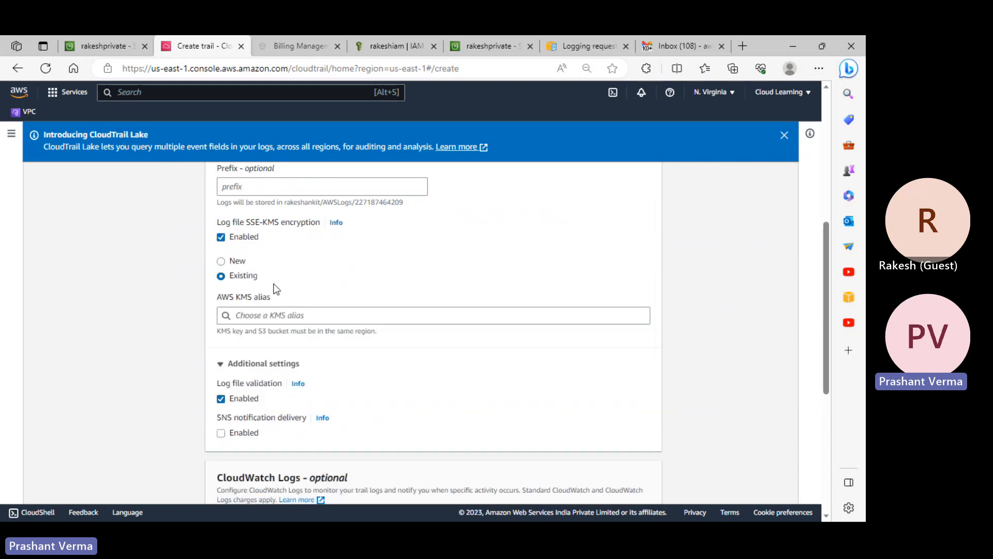
{"action": "left_click", "coordinate": [334, 322]}
{"action": "left_click", "coordinate": [237, 262]}
{"action": "left_click", "coordinate": [237, 263]}
{"action": "left_click", "coordinate": [248, 277]}
{"action": "left_click", "coordinate": [335, 314]}
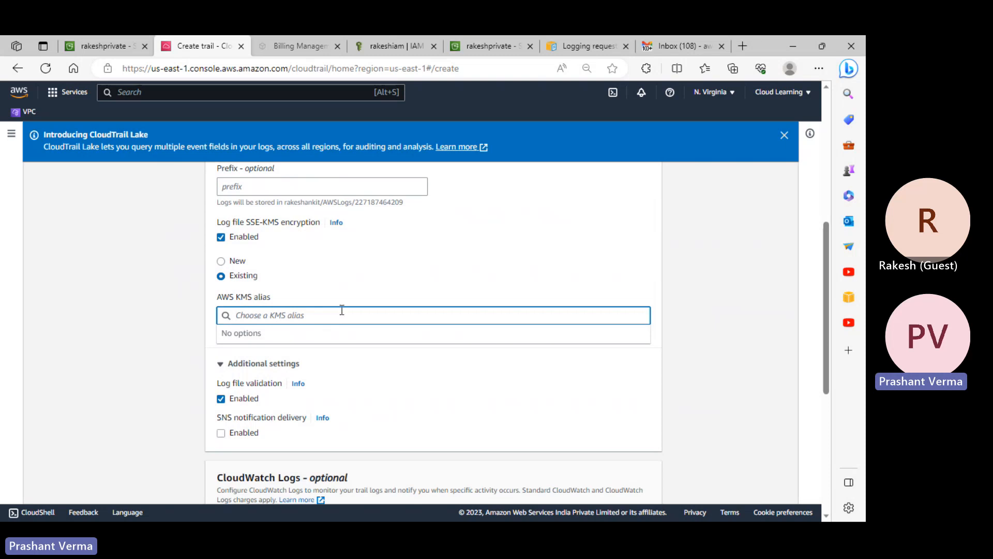
{"action": "left_click", "coordinate": [278, 283]}
{"action": "left_click", "coordinate": [225, 260]}
{"action": "scroll", "coordinate": [313, 284], "scroll_direction": "up", "scroll_amount": 1}
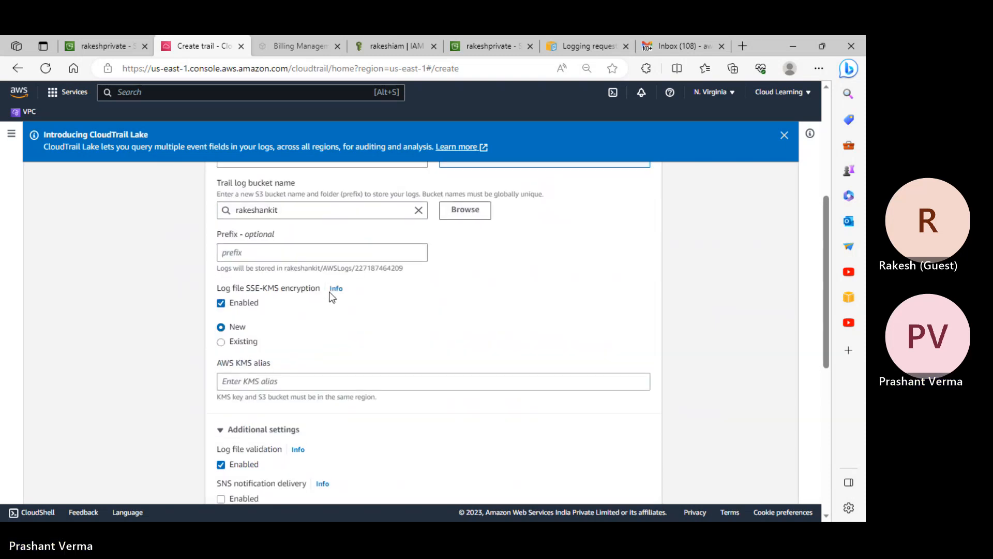
{"action": "scroll", "coordinate": [324, 311], "scroll_direction": "down", "scroll_amount": 3}
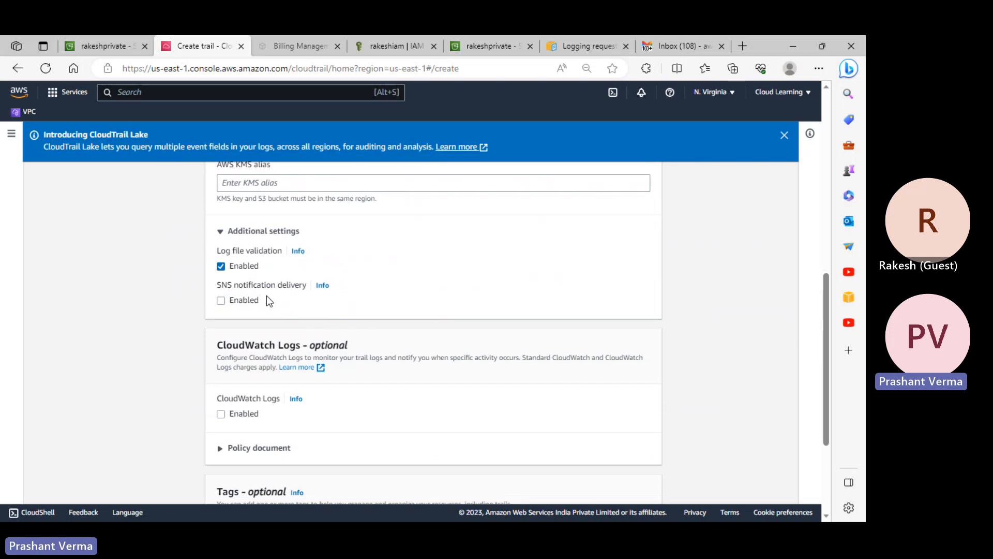
{"action": "scroll", "coordinate": [266, 296], "scroll_direction": "down", "scroll_amount": 1}
- Keep SNS delivery off, disable SSE-KMS log file encryption, and advance to Choose log events
{"action": "left_click", "coordinate": [246, 239]}
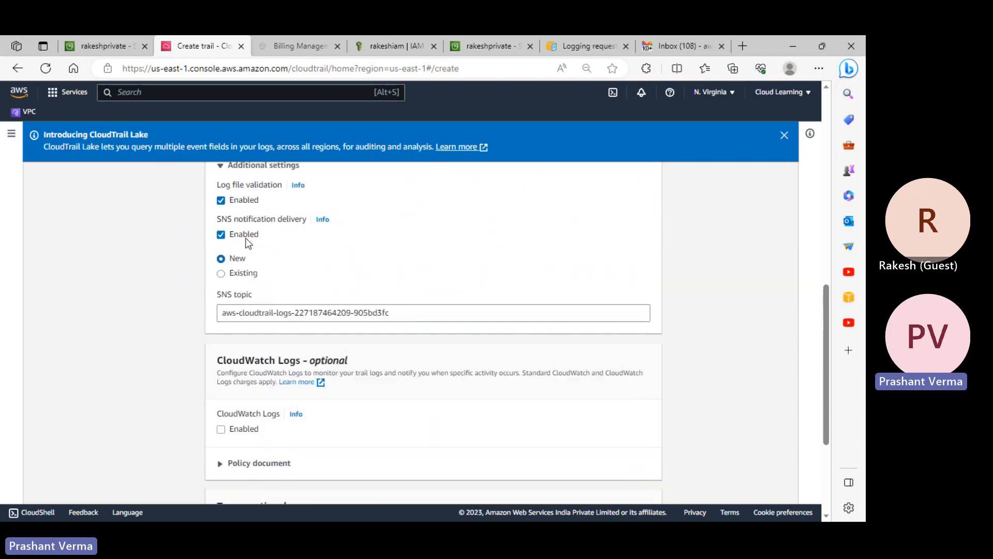
{"action": "left_click", "coordinate": [247, 237]}
{"action": "scroll", "coordinate": [679, 396], "scroll_direction": "up", "scroll_amount": 2}
{"action": "scroll", "coordinate": [676, 467], "scroll_direction": "down", "scroll_amount": 4}
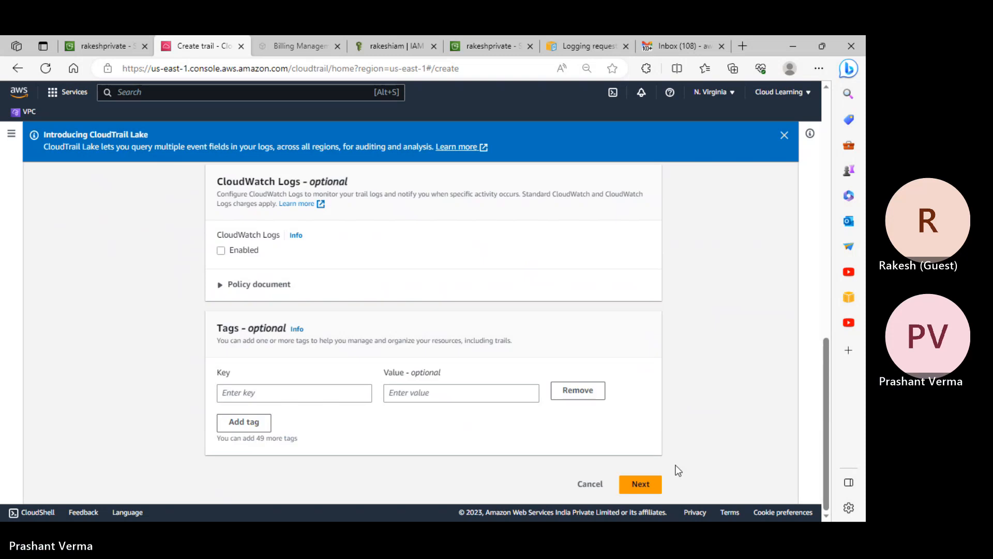
{"action": "left_click", "coordinate": [641, 489]}
{"action": "scroll", "coordinate": [616, 470], "scroll_direction": "up", "scroll_amount": 2}
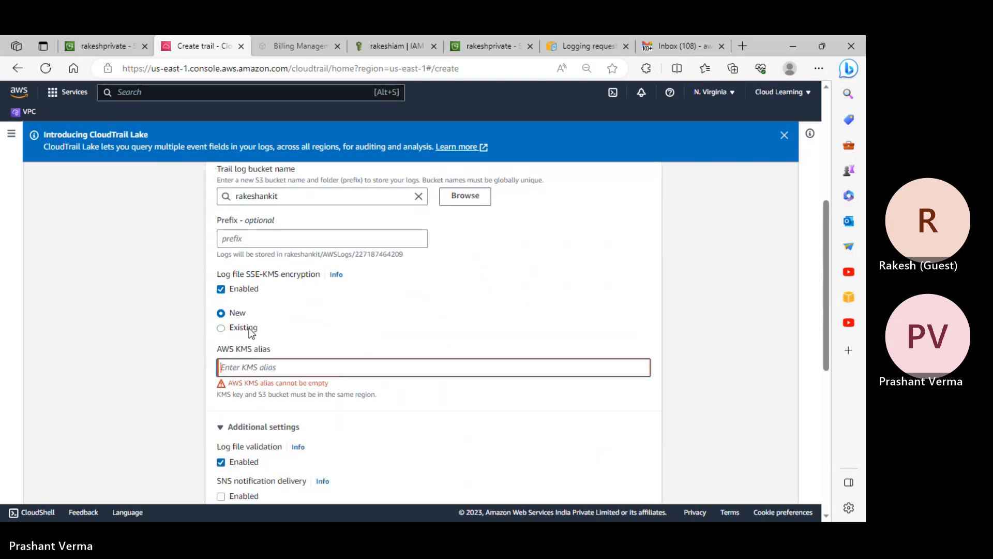
{"action": "left_click", "coordinate": [241, 289]}
{"action": "scroll", "coordinate": [439, 362], "scroll_direction": "down", "scroll_amount": 5}
{"action": "left_click", "coordinate": [641, 489]}
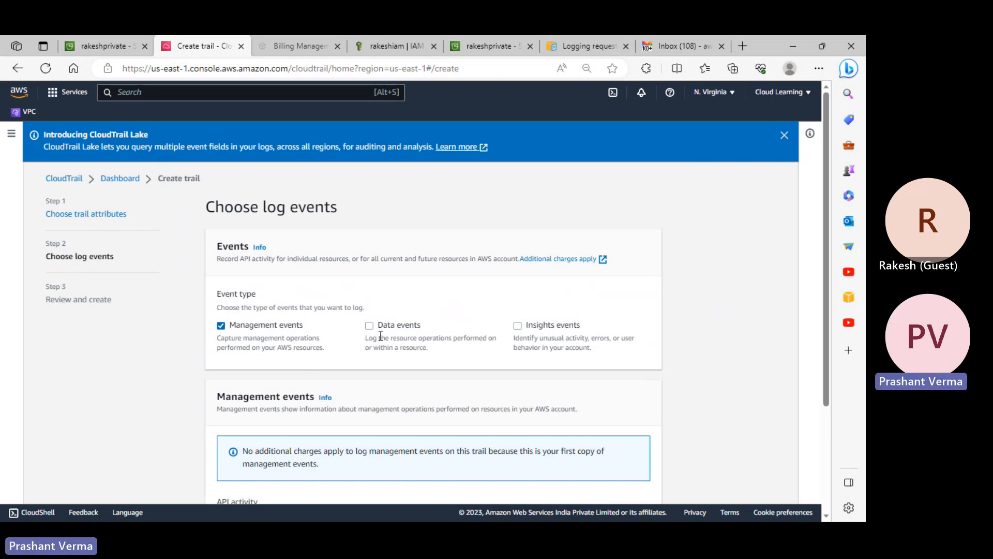
- Tick Data events and select S3 as the data event type under Advanced event selectors
{"action": "scroll", "coordinate": [380, 351], "scroll_direction": "down", "scroll_amount": 3}
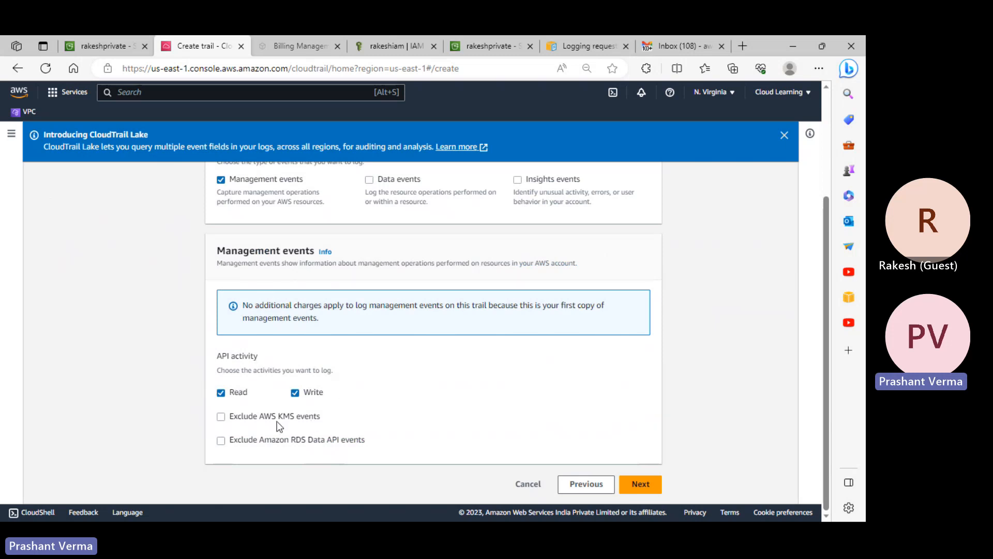
{"action": "scroll", "coordinate": [278, 421], "scroll_direction": "up", "scroll_amount": 3}
{"action": "left_click", "coordinate": [369, 311]}
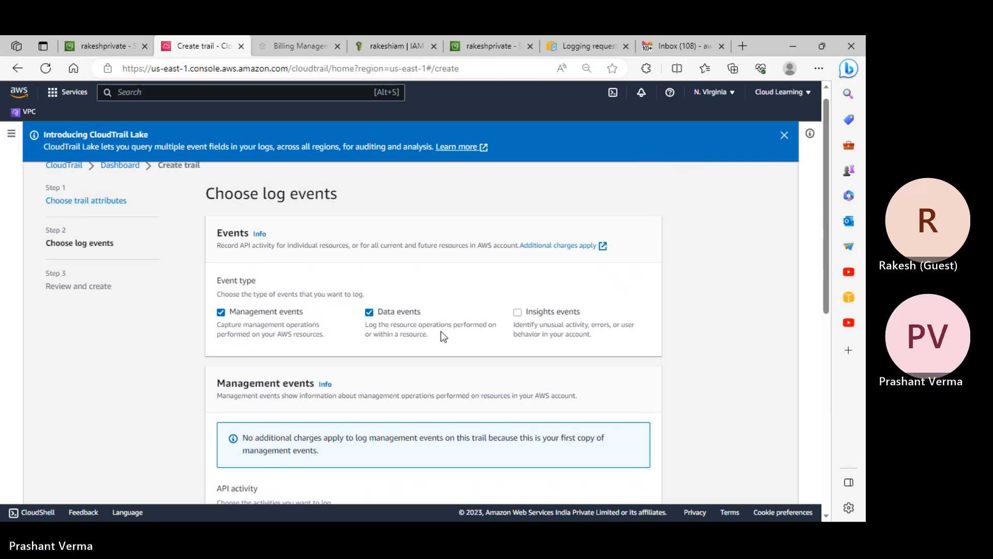
{"action": "scroll", "coordinate": [441, 331], "scroll_direction": "down", "scroll_amount": 8}
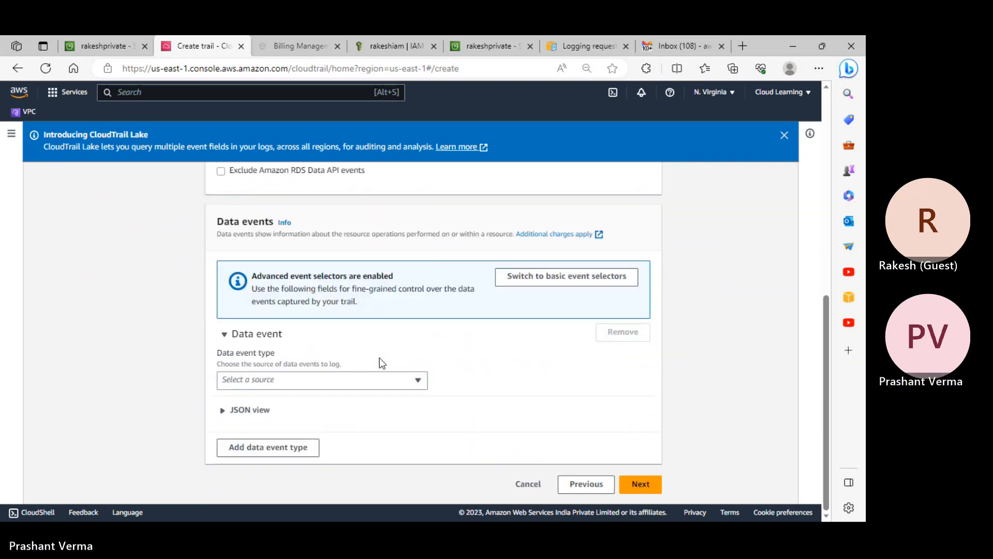
{"action": "left_click", "coordinate": [331, 383]}
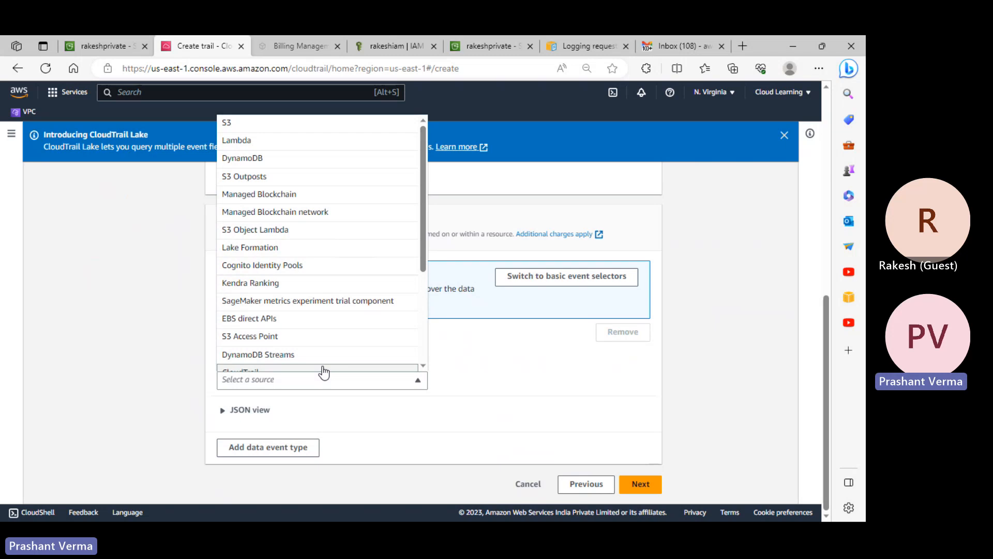
{"action": "scroll", "coordinate": [324, 357], "scroll_direction": "down", "scroll_amount": 3}
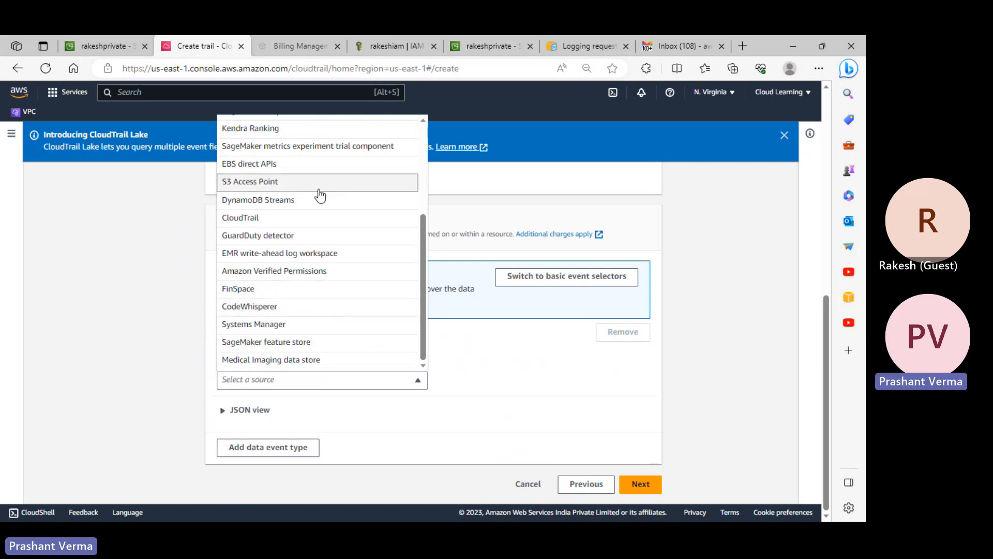
{"action": "left_click", "coordinate": [547, 382]}
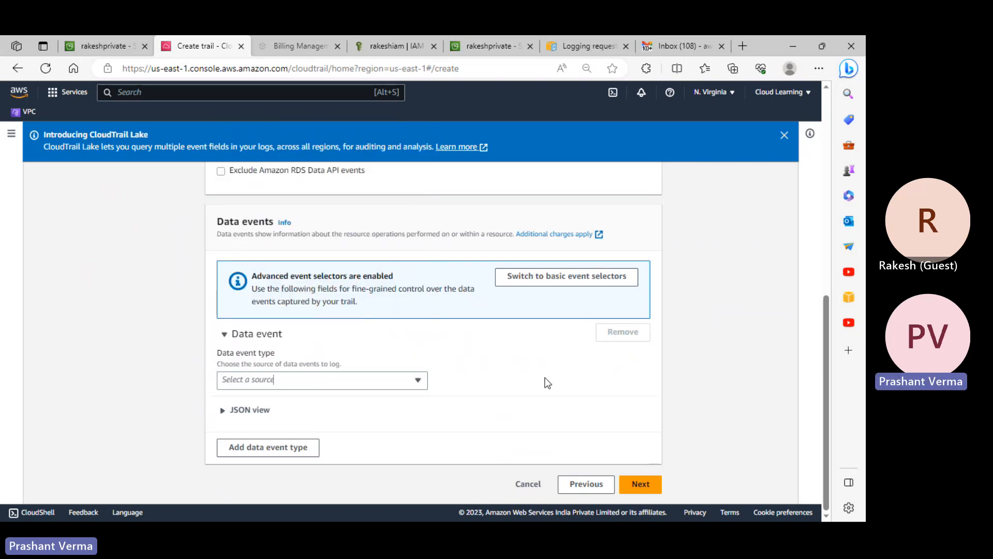
{"action": "scroll", "coordinate": [364, 362], "scroll_direction": "up", "scroll_amount": 4}
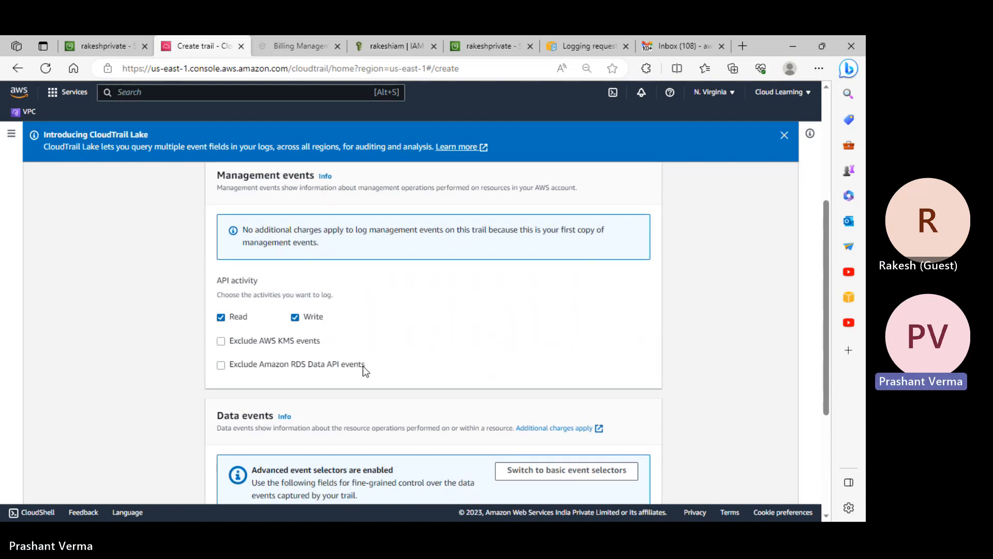
{"action": "scroll", "coordinate": [364, 366], "scroll_direction": "down", "scroll_amount": 4}
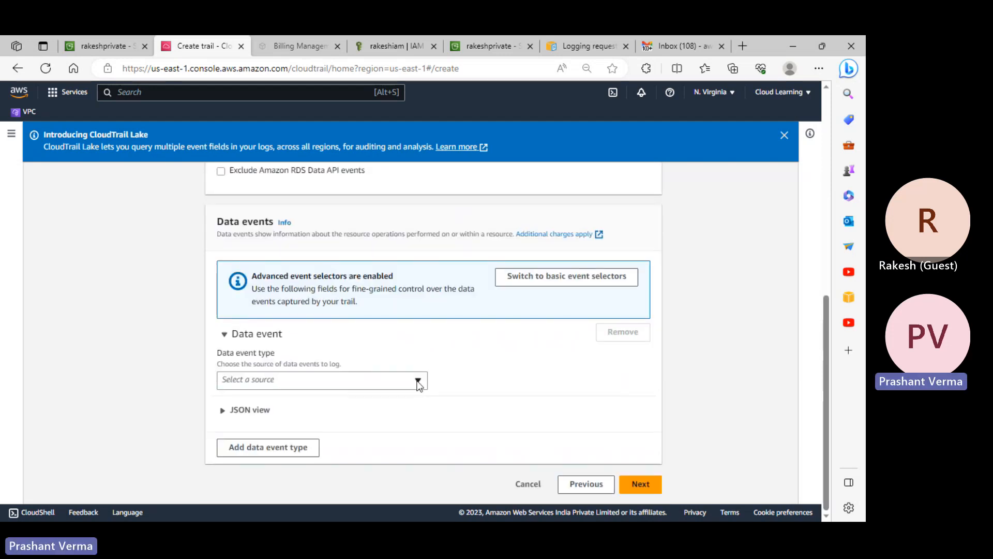
{"action": "left_click", "coordinate": [320, 381]}
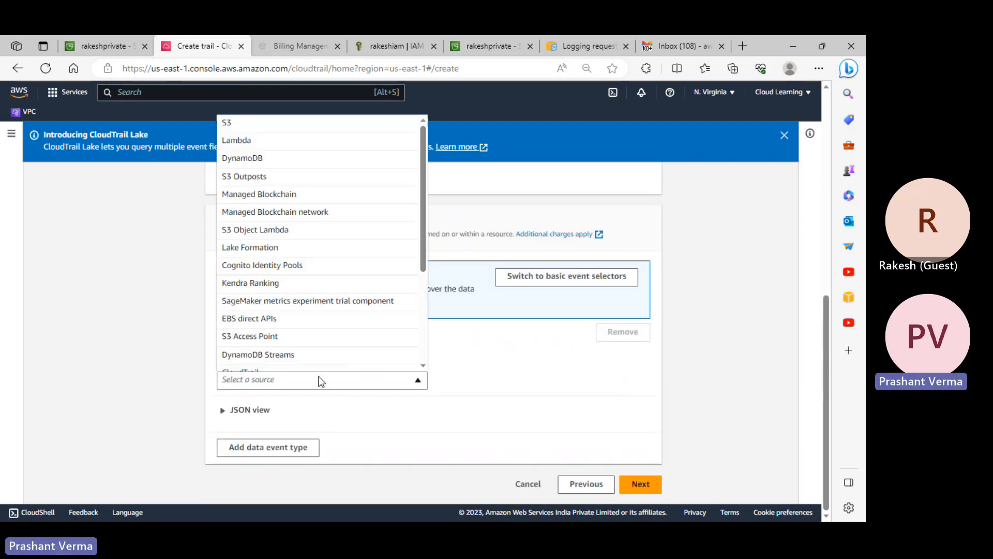
{"action": "left_click", "coordinate": [242, 158]}
{"action": "left_click", "coordinate": [283, 355]}
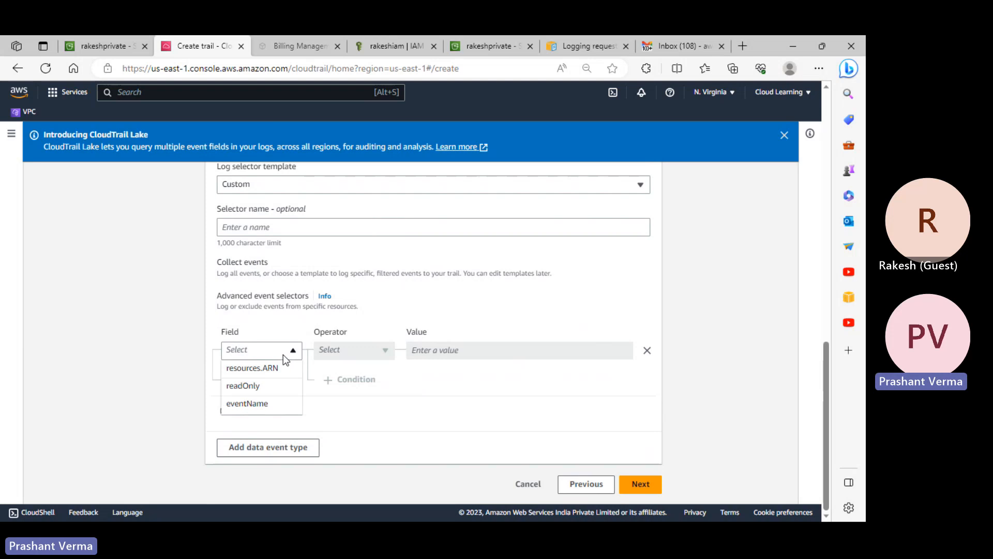
- Try a readOnly equals condition on the S3 selector, then remove that condition row
{"action": "left_click", "coordinate": [259, 386]}
{"action": "left_click", "coordinate": [351, 353]}
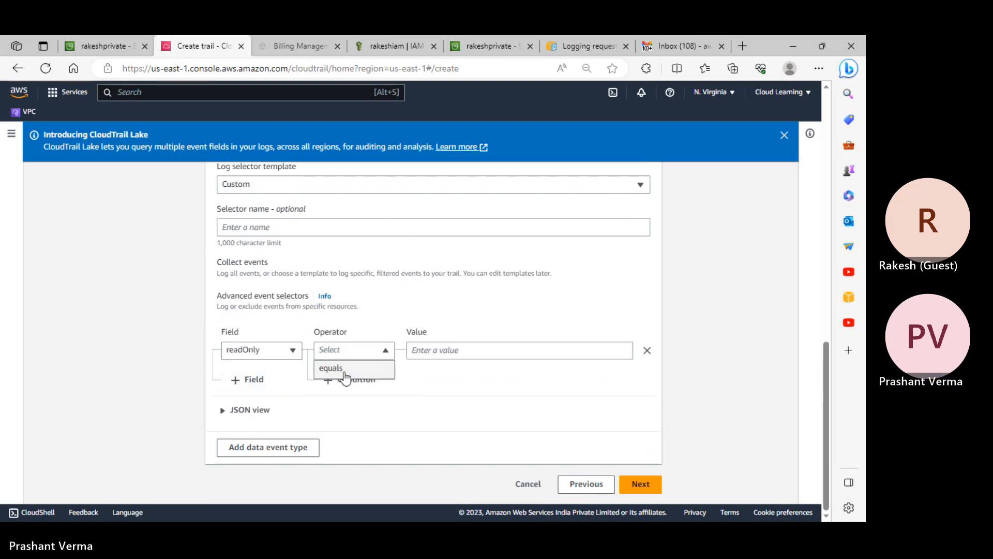
{"action": "left_click", "coordinate": [344, 371]}
{"action": "left_click", "coordinate": [444, 351]}
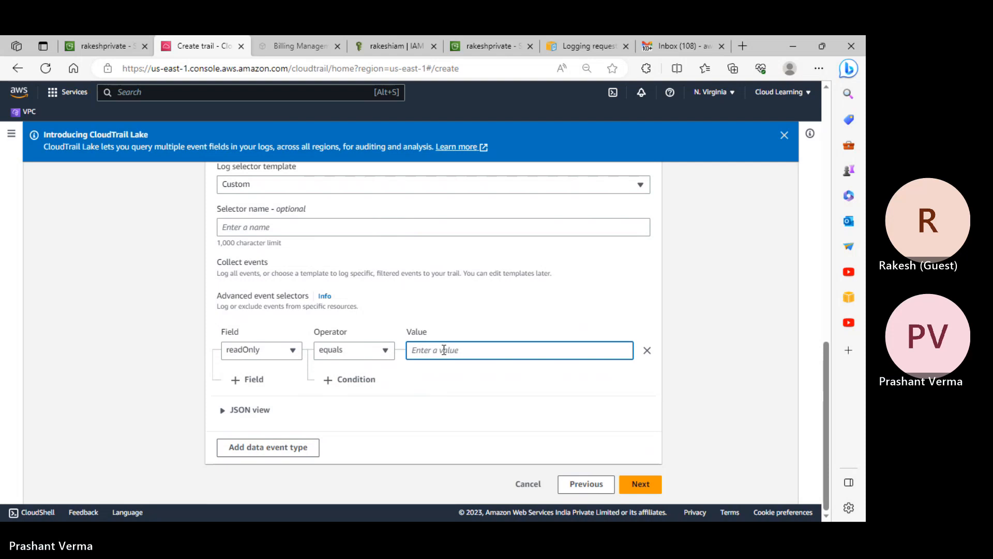
{"action": "left_click", "coordinate": [646, 351]}
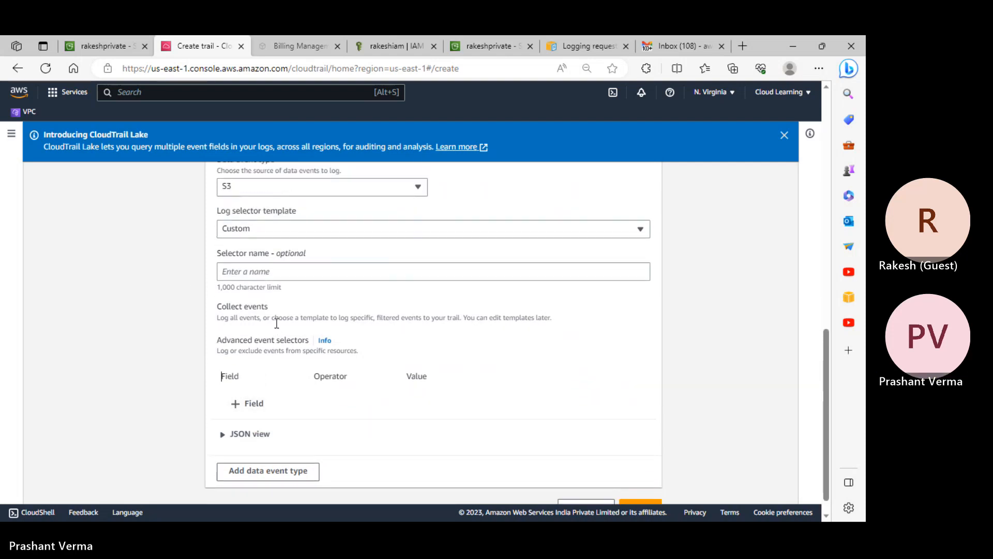
- Apply the Log readOnly events template and go on to Review and create
{"action": "scroll", "coordinate": [296, 391], "scroll_direction": "down", "scroll_amount": 3}
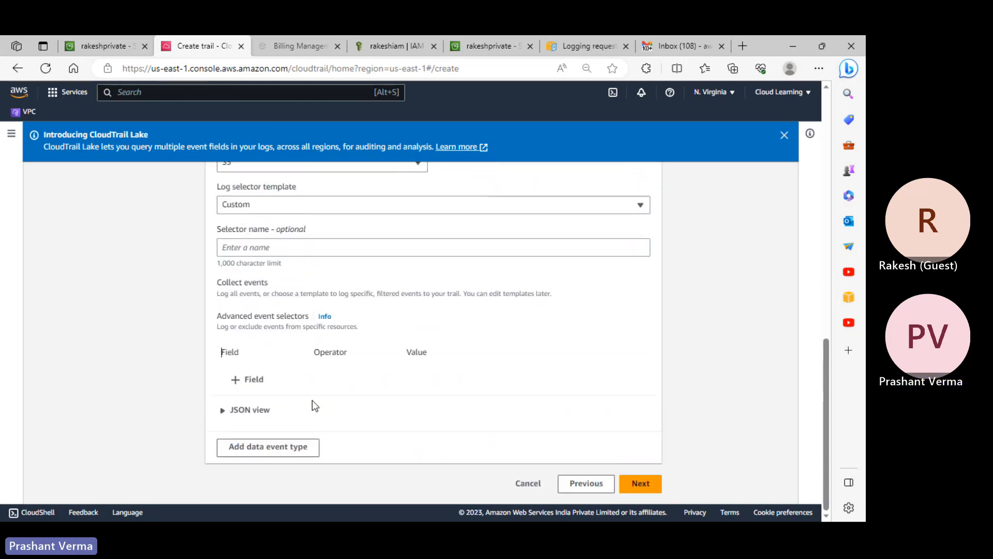
{"action": "scroll", "coordinate": [312, 399], "scroll_direction": "up", "scroll_amount": 3}
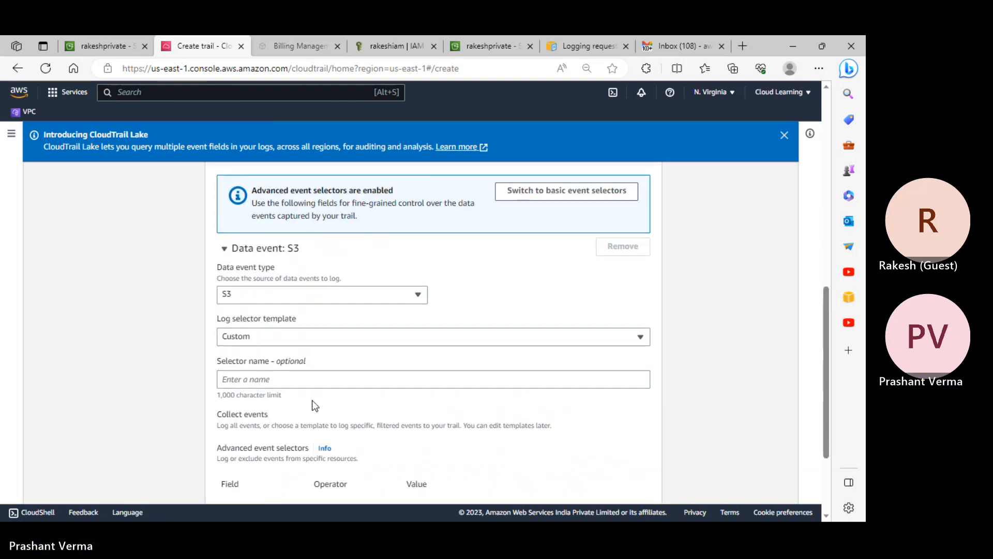
{"action": "left_click", "coordinate": [268, 336]}
{"action": "left_click", "coordinate": [266, 373]}
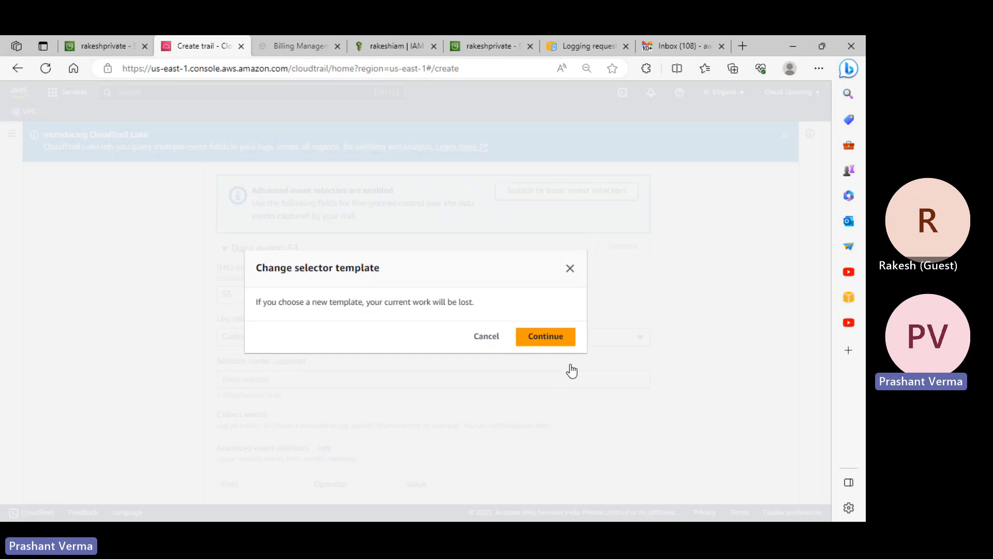
{"action": "left_click", "coordinate": [550, 340]}
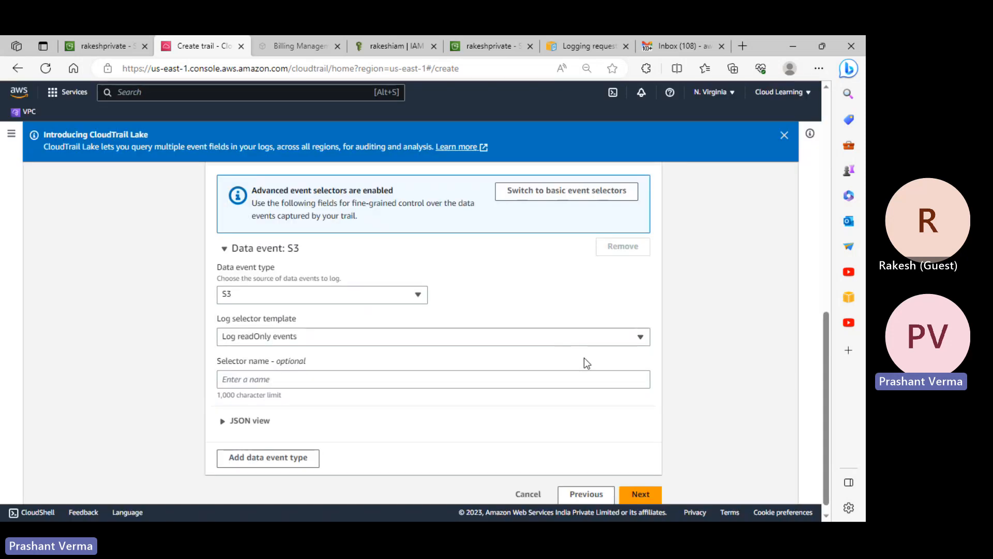
{"action": "left_click", "coordinate": [641, 484]}
{"action": "scroll", "coordinate": [518, 395], "scroll_direction": "down", "scroll_amount": 3}
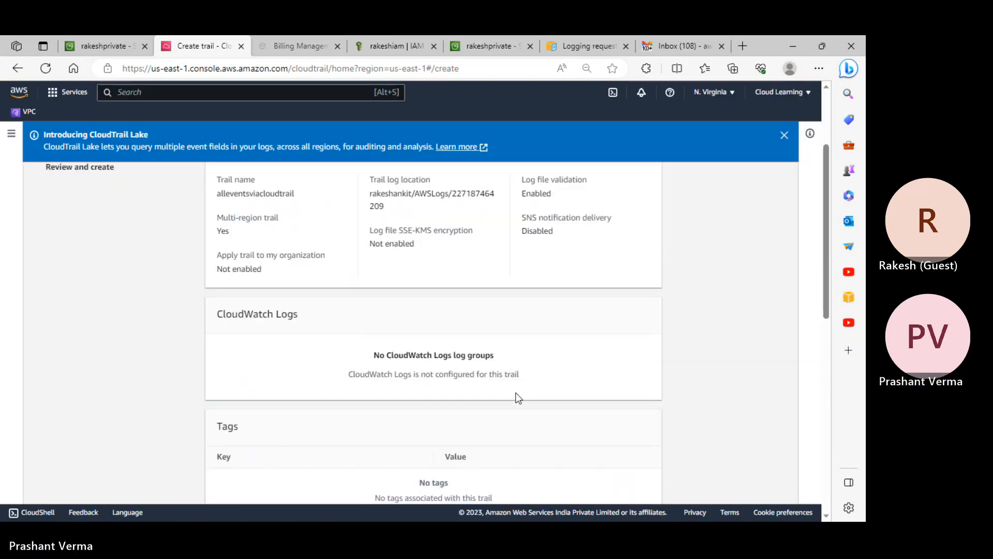
- Look over the alleventsviacloudtrail trail settings on the Review and create page
{"action": "scroll", "coordinate": [516, 393], "scroll_direction": "down", "scroll_amount": 6}
{"action": "scroll", "coordinate": [516, 393], "scroll_direction": "up", "scroll_amount": 7}
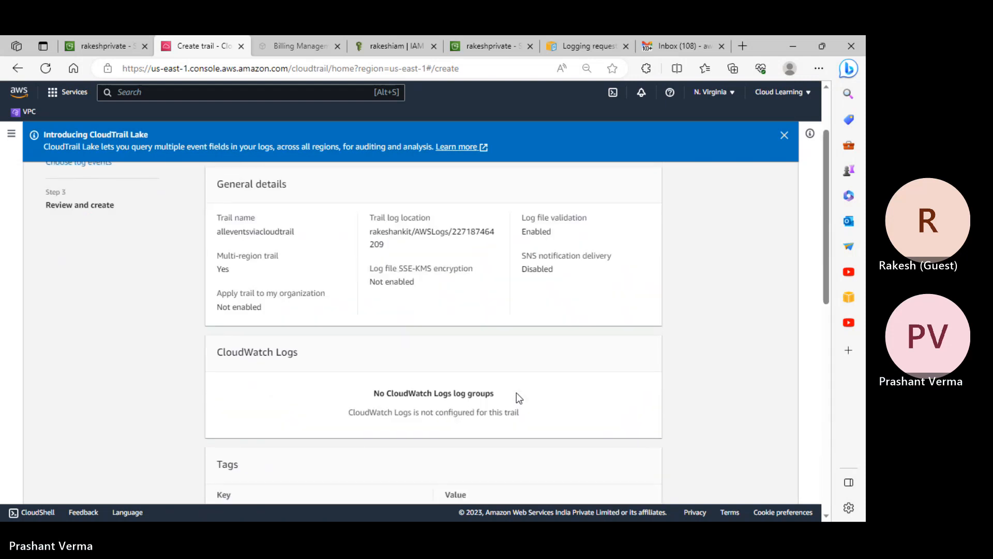
{"action": "scroll", "coordinate": [516, 393], "scroll_direction": "up", "scroll_amount": 2}
{"action": "scroll", "coordinate": [516, 389], "scroll_direction": "down", "scroll_amount": 1}
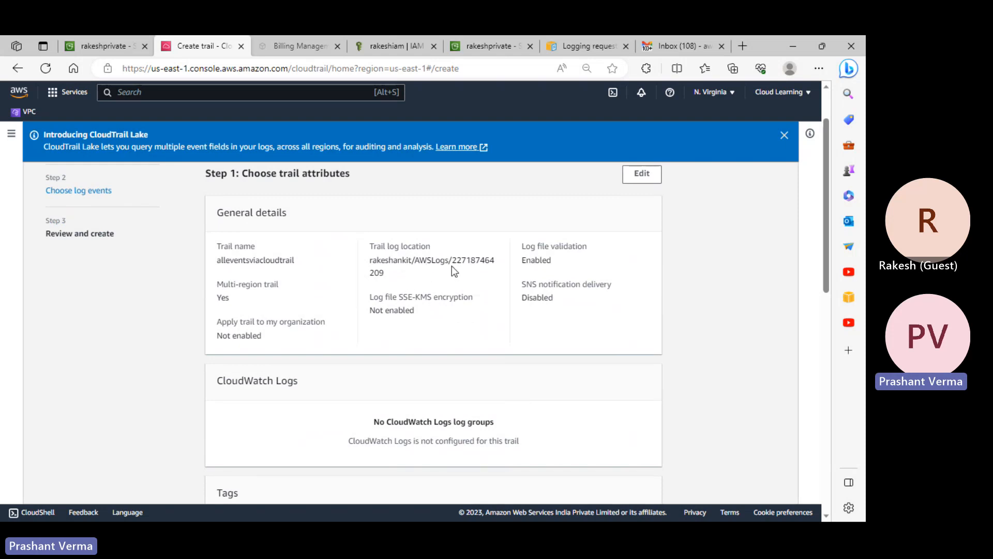
{"action": "scroll", "coordinate": [468, 287], "scroll_direction": "down", "scroll_amount": 10}
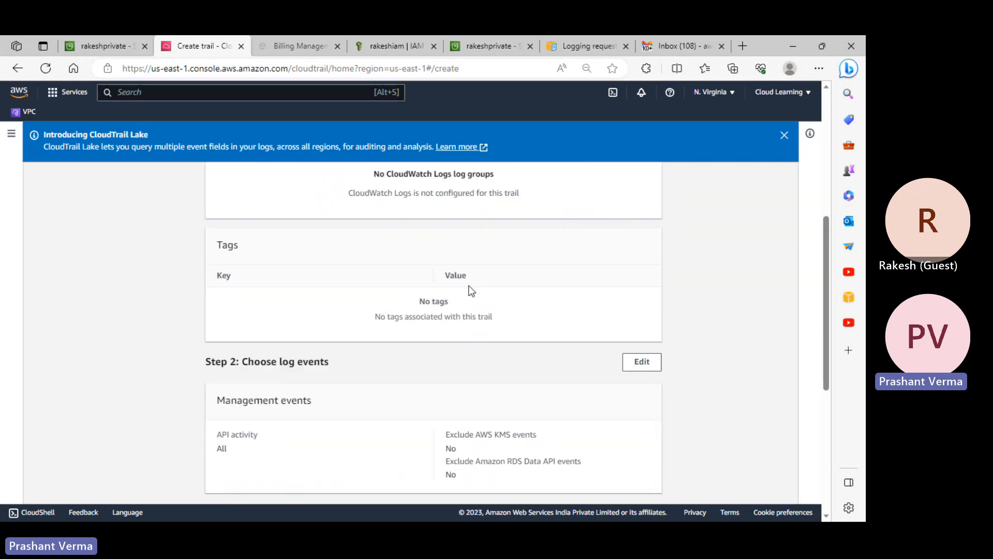
{"action": "scroll", "coordinate": [469, 287], "scroll_direction": "up", "scroll_amount": 4}
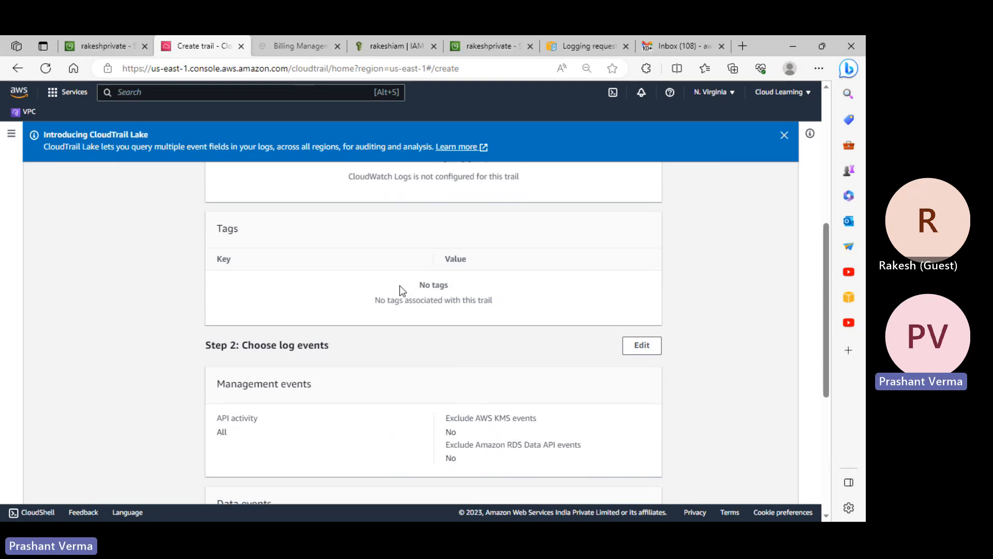
{"action": "scroll", "coordinate": [458, 374], "scroll_direction": "down", "scroll_amount": 1}
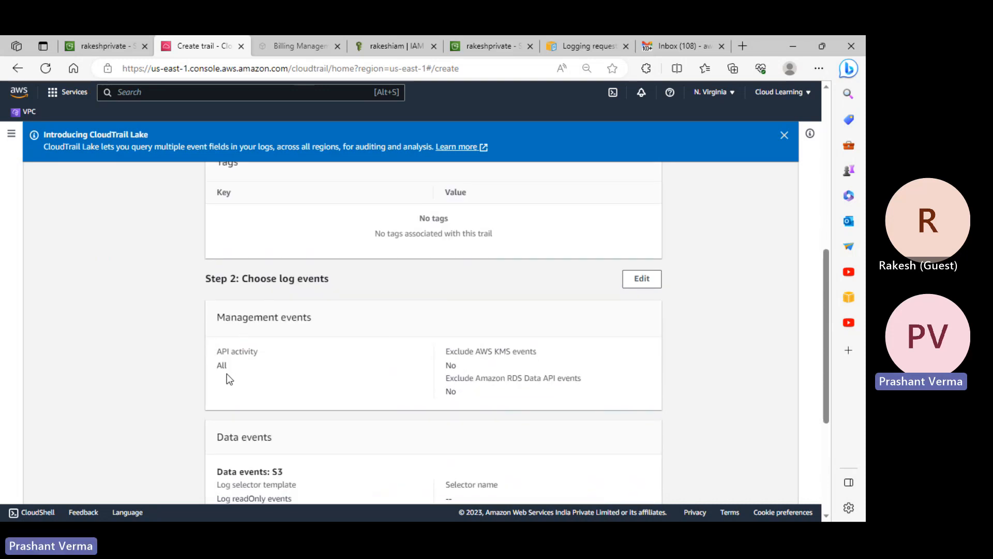
{"action": "scroll", "coordinate": [333, 377], "scroll_direction": "down", "scroll_amount": 2}
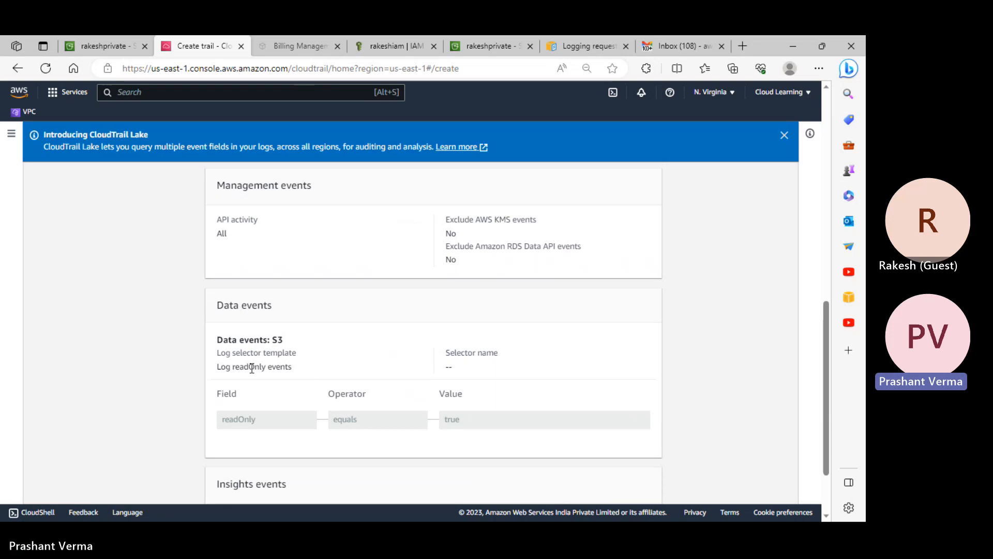
{"action": "scroll", "coordinate": [635, 373], "scroll_direction": "down", "scroll_amount": 1}
{"action": "scroll", "coordinate": [634, 374], "scroll_direction": "down", "scroll_amount": 1}
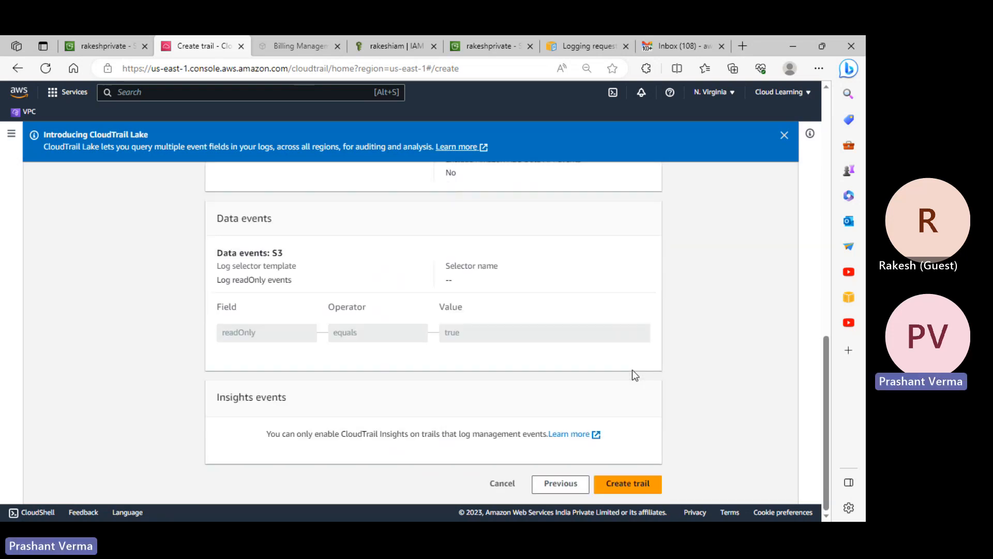
{"action": "scroll", "coordinate": [580, 383], "scroll_direction": "up", "scroll_amount": 1}
{"action": "scroll", "coordinate": [579, 365], "scroll_direction": "up", "scroll_amount": 10}
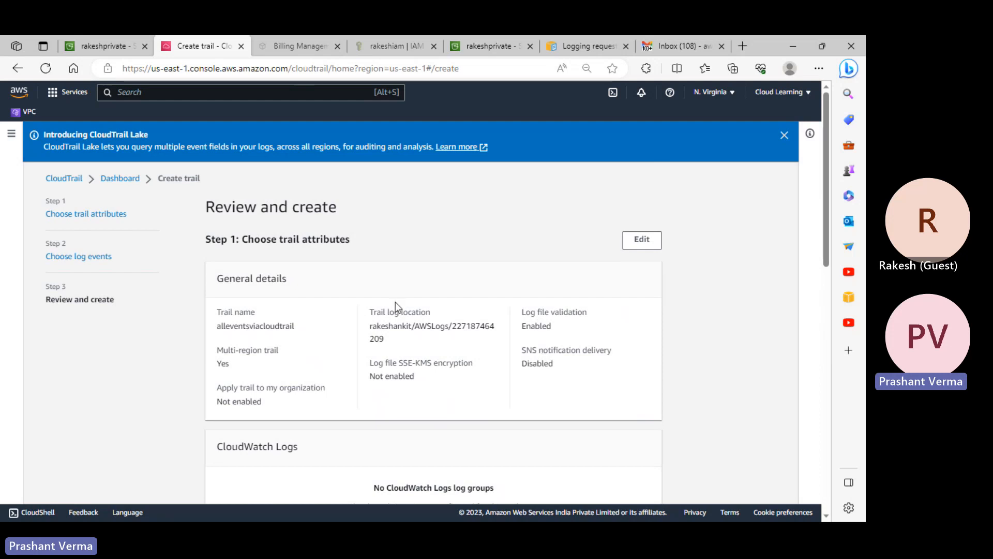
{"action": "scroll", "coordinate": [523, 340], "scroll_direction": "down", "scroll_amount": 10}
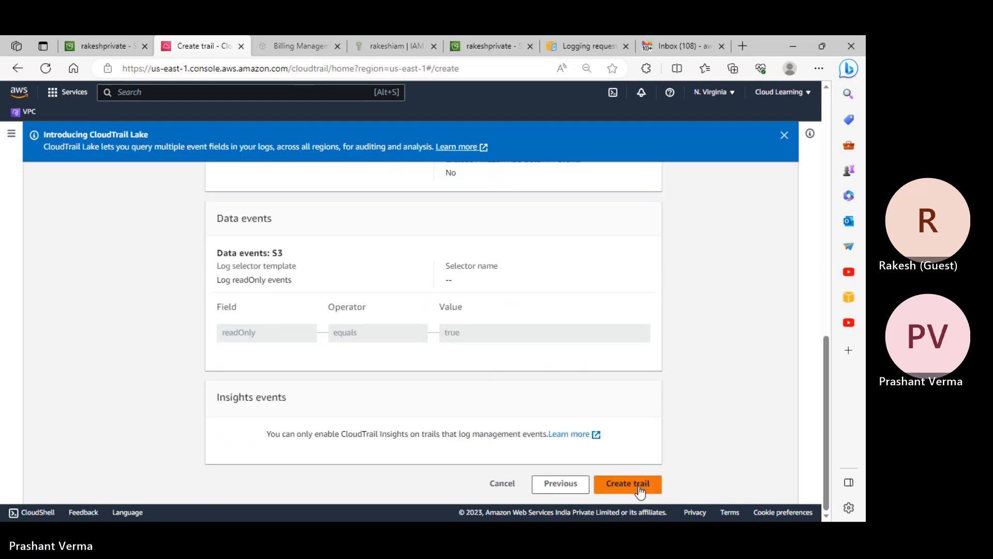
- Create the alleventsviacloudtrail trail, then start another trail from the CloudTrail home page
{"action": "left_click", "coordinate": [640, 485]}
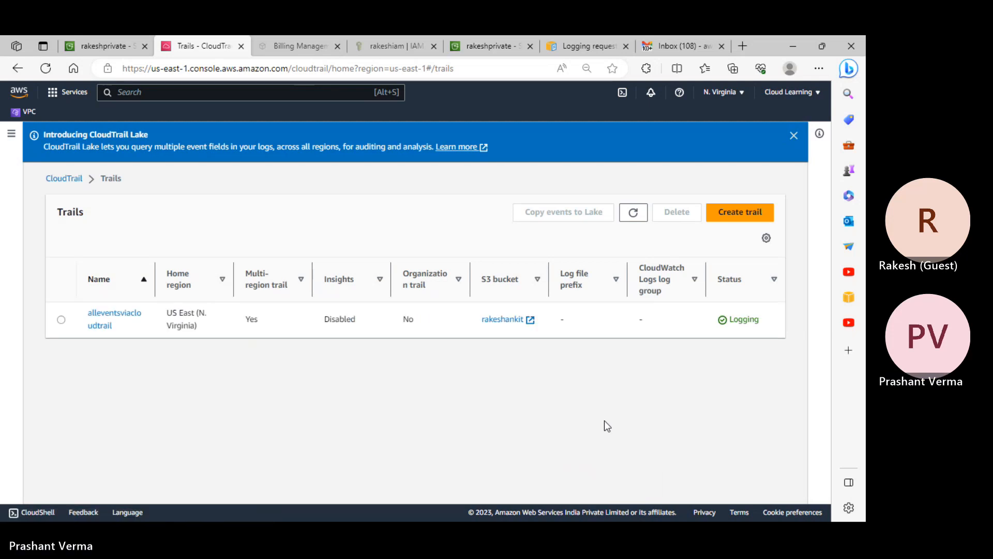
{"action": "left_click", "coordinate": [64, 178]}
{"action": "left_click", "coordinate": [535, 290]}
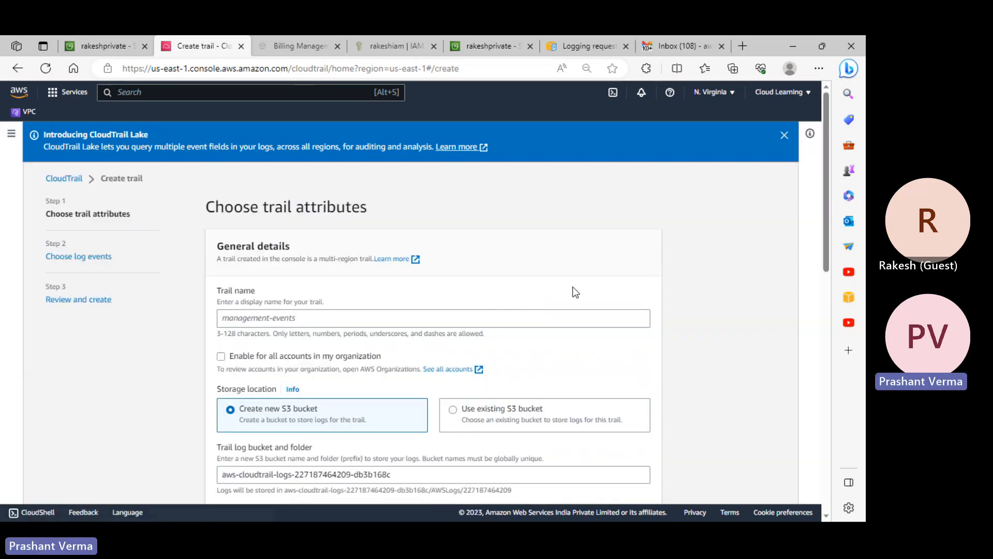
- Try advancing the unnamed new-trail form, then abandon it for the CloudTrail home page
{"action": "scroll", "coordinate": [418, 318], "scroll_direction": "down", "scroll_amount": 1}
{"action": "scroll", "coordinate": [418, 321], "scroll_direction": "down", "scroll_amount": 3}
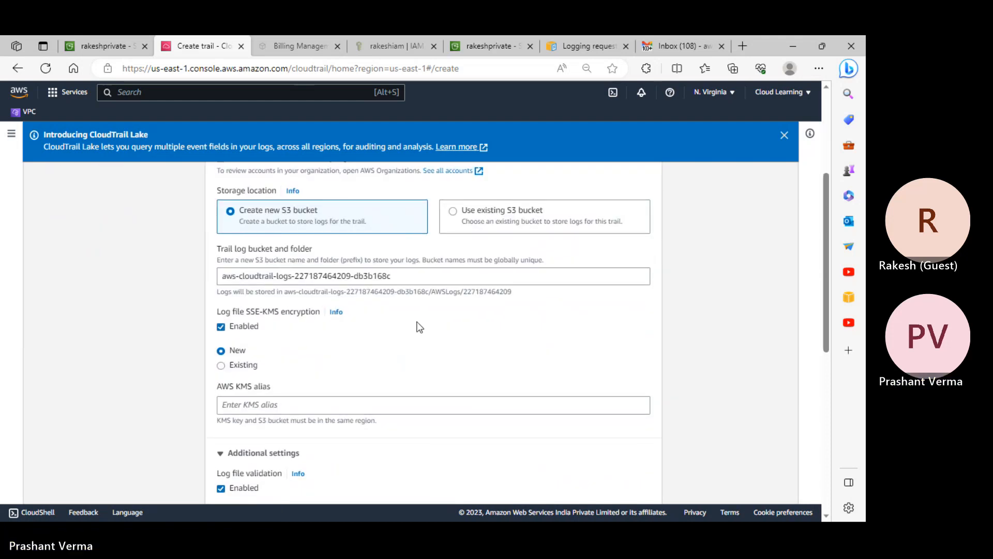
{"action": "scroll", "coordinate": [419, 327], "scroll_direction": "down", "scroll_amount": 12}
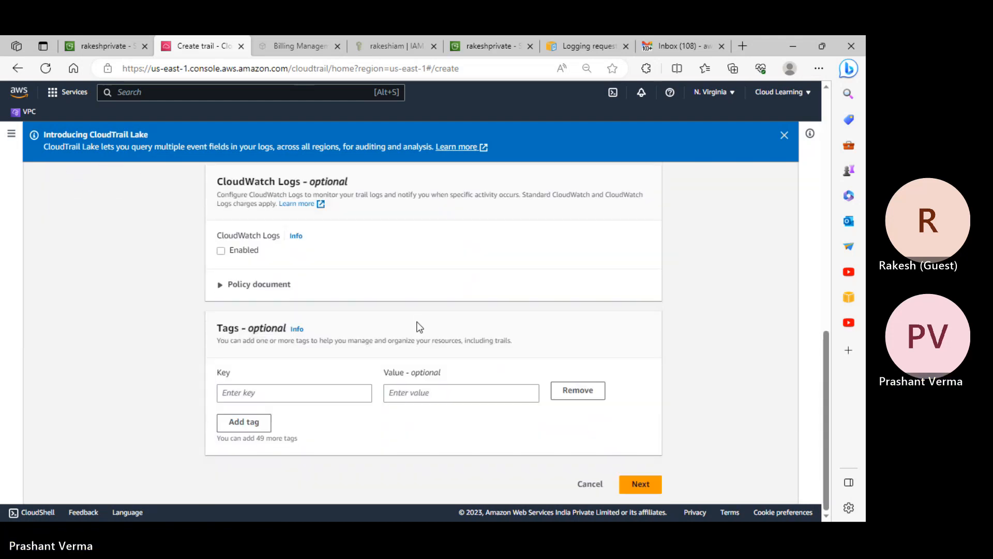
{"action": "left_click", "coordinate": [634, 486]}
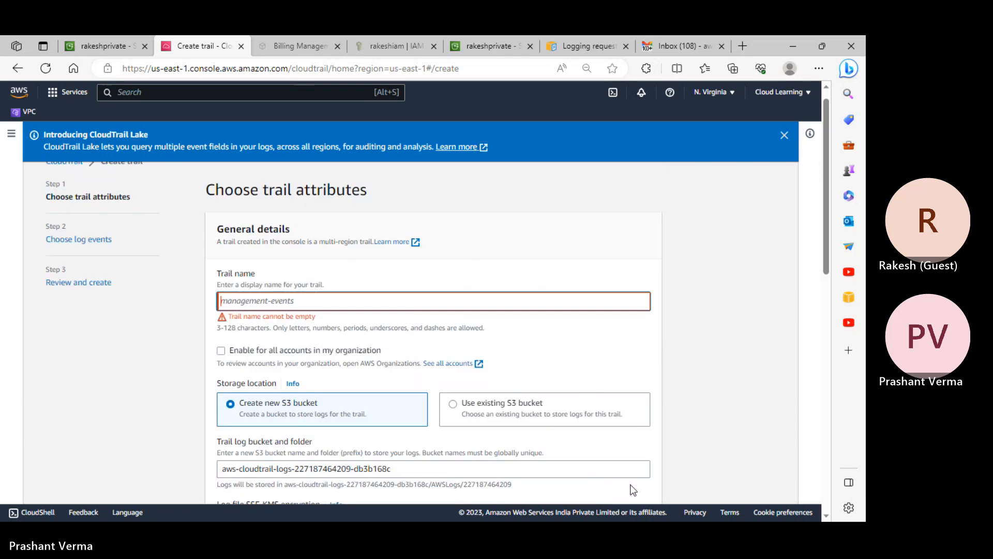
{"action": "scroll", "coordinate": [78, 209], "scroll_direction": "up", "scroll_amount": 1}
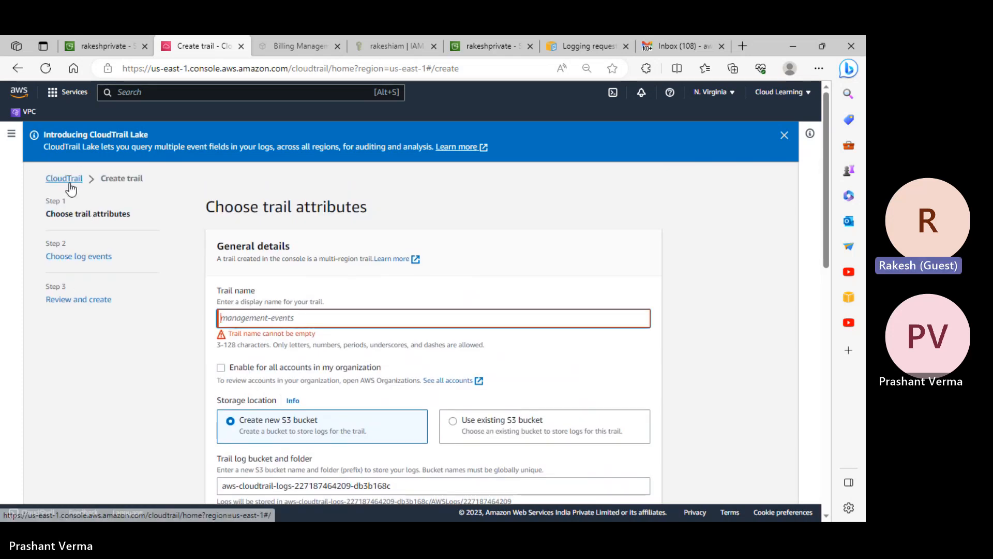
{"action": "left_click", "coordinate": [70, 185]}
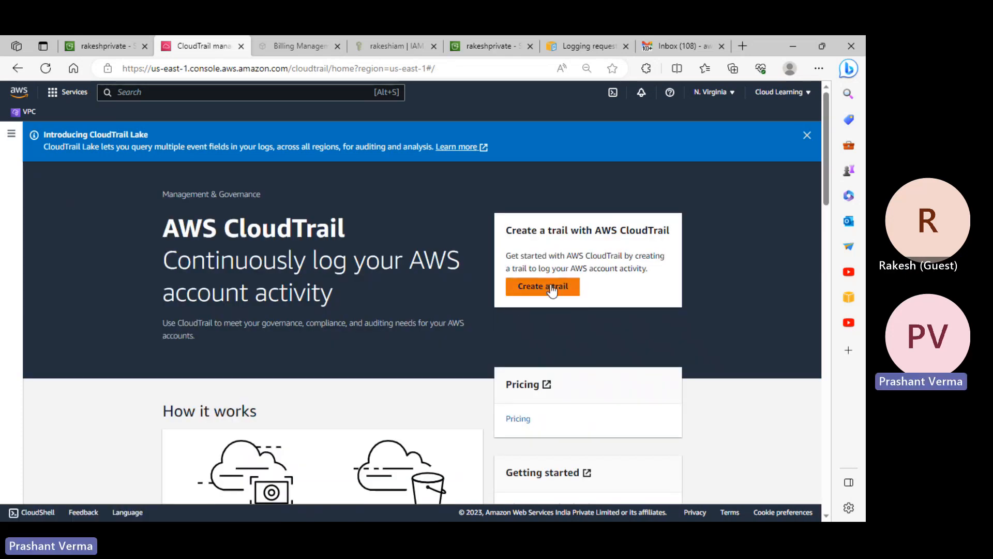
- Browse CloudTrail's Event history, Insights and Dashboard pages, ending on the Trails list
{"action": "scroll", "coordinate": [551, 292], "scroll_direction": "down", "scroll_amount": 5}
{"action": "left_click", "coordinate": [11, 134]}
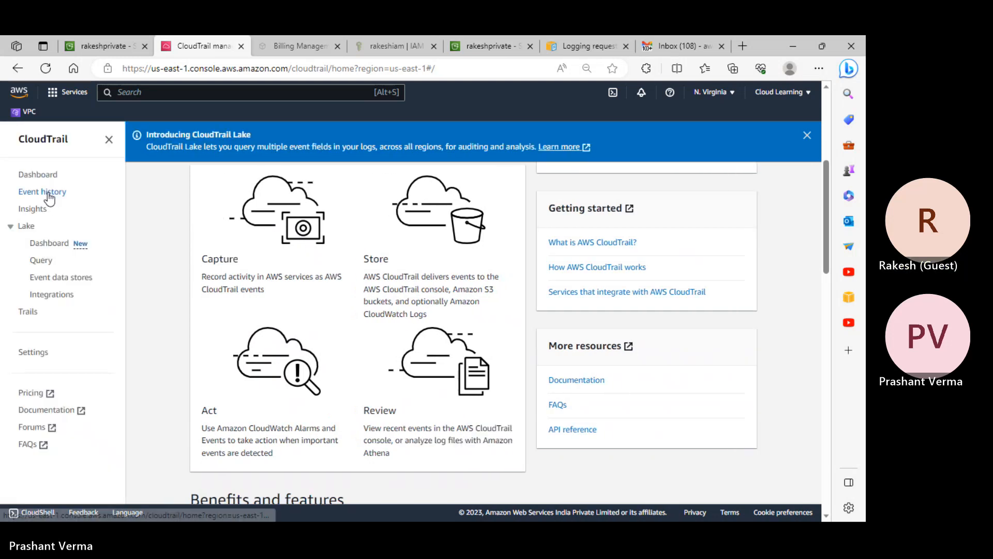
{"action": "left_click", "coordinate": [49, 194]}
{"action": "left_click", "coordinate": [32, 210]}
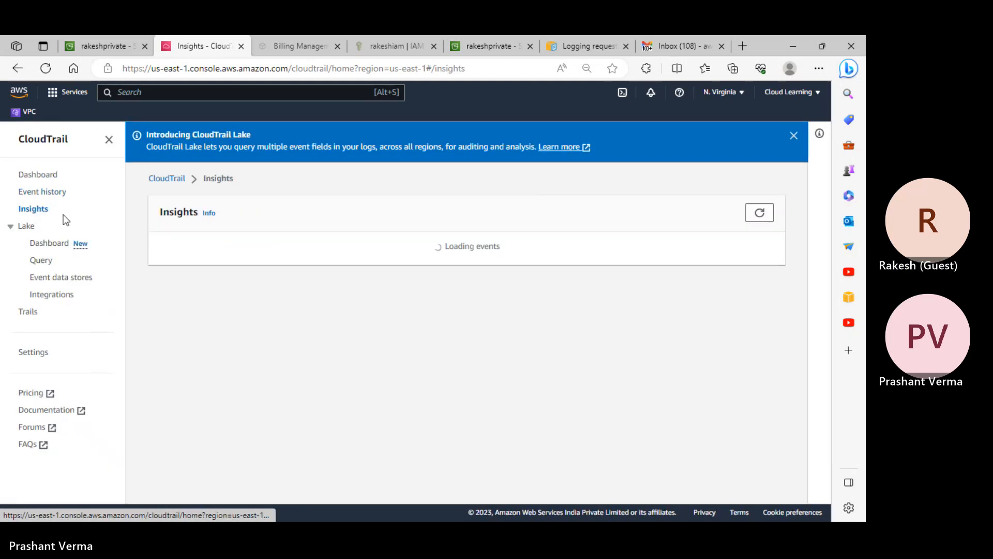
{"action": "left_click", "coordinate": [35, 176]}
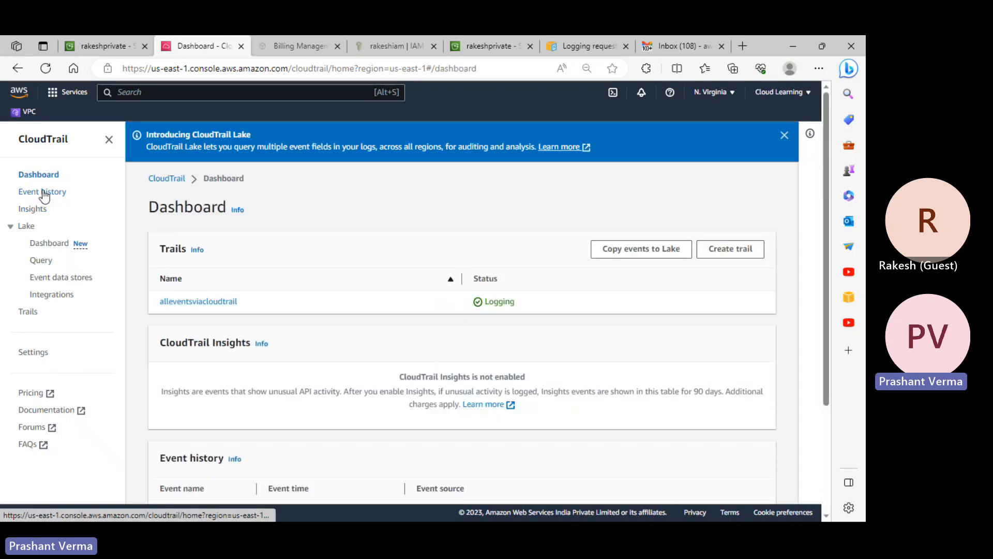
{"action": "left_click", "coordinate": [44, 193]}
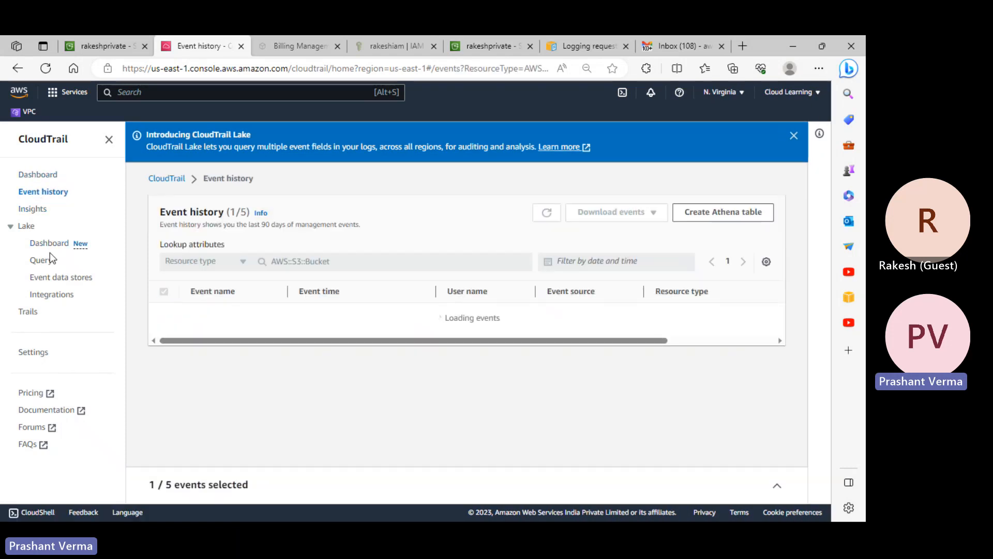
{"action": "left_click", "coordinate": [27, 311]}
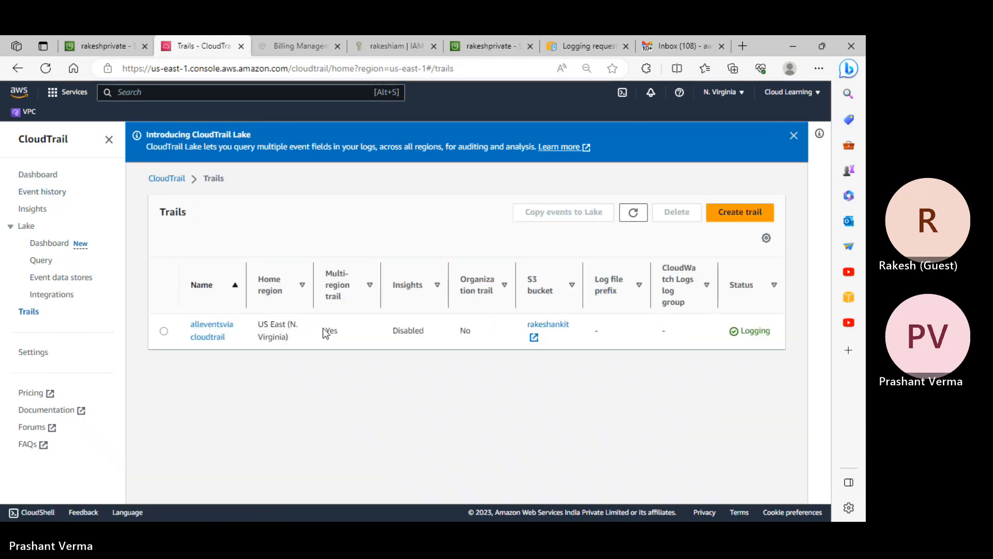
- Open alleventsviacloudtrail's details and view its Insights events settings, leaving Insights disabled
{"action": "left_click", "coordinate": [216, 329]}
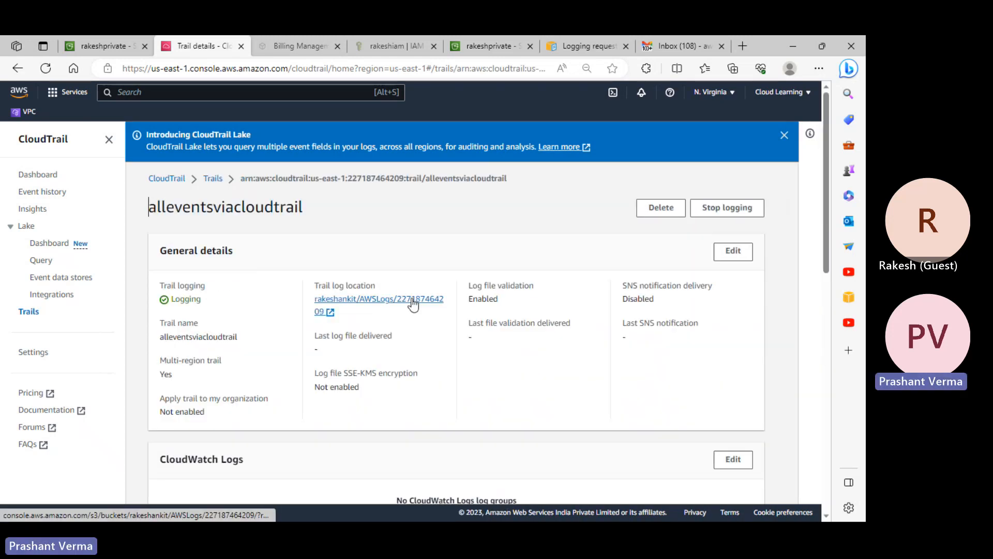
{"action": "scroll", "coordinate": [417, 304], "scroll_direction": "down", "scroll_amount": 3}
{"action": "scroll", "coordinate": [418, 304], "scroll_direction": "down", "scroll_amount": 10}
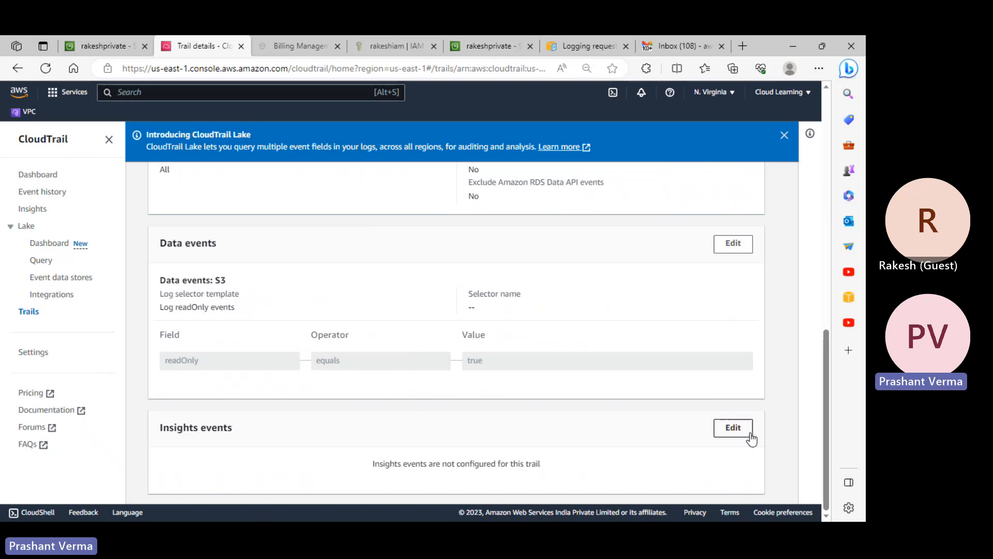
{"action": "left_click", "coordinate": [733, 428]}
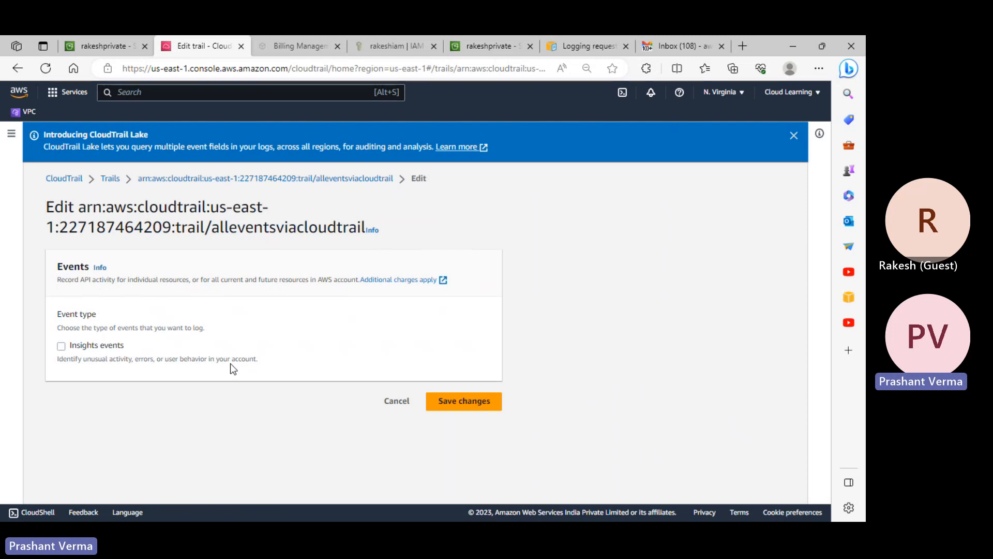
{"action": "left_click", "coordinate": [461, 401]}
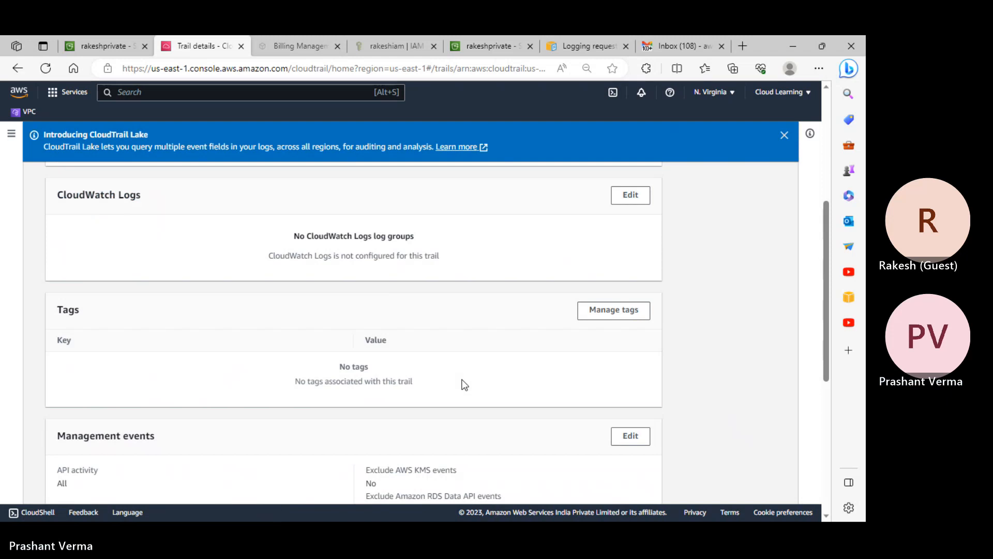
{"action": "scroll", "coordinate": [328, 341], "scroll_direction": "down", "scroll_amount": 10}
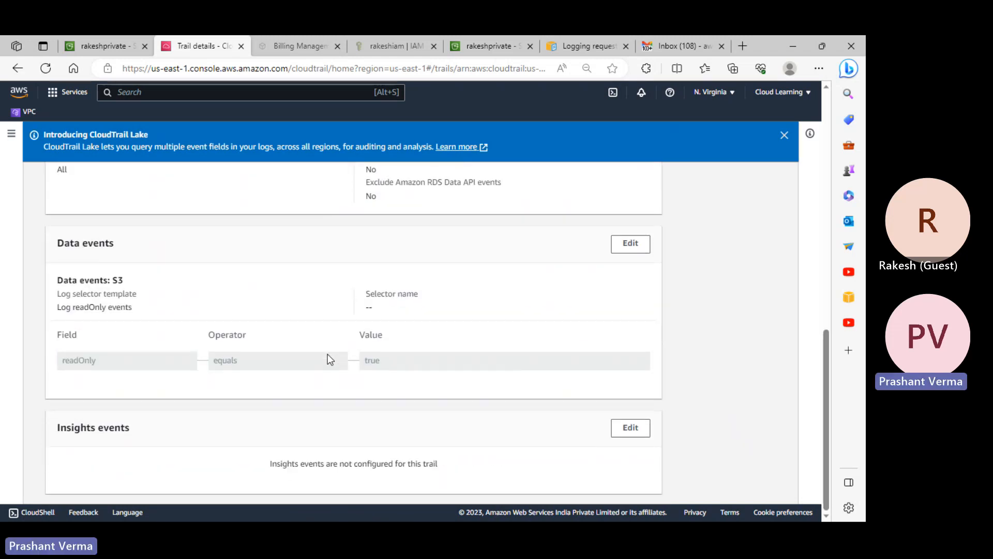
{"action": "scroll", "coordinate": [390, 364], "scroll_direction": "up", "scroll_amount": 10}
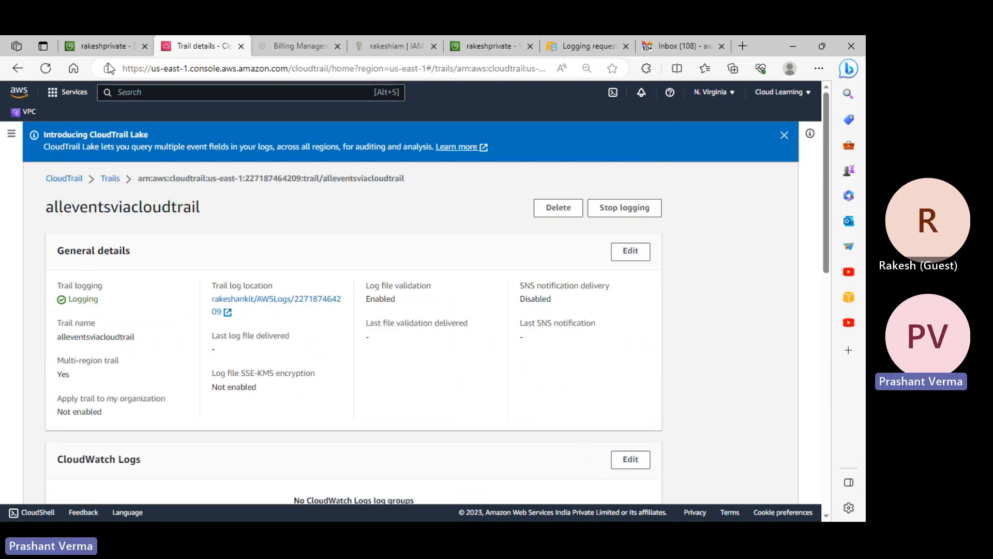
- On rakeshprivate's Properties tab, start a new entry under Event notifications
{"action": "left_click", "coordinate": [100, 45]}
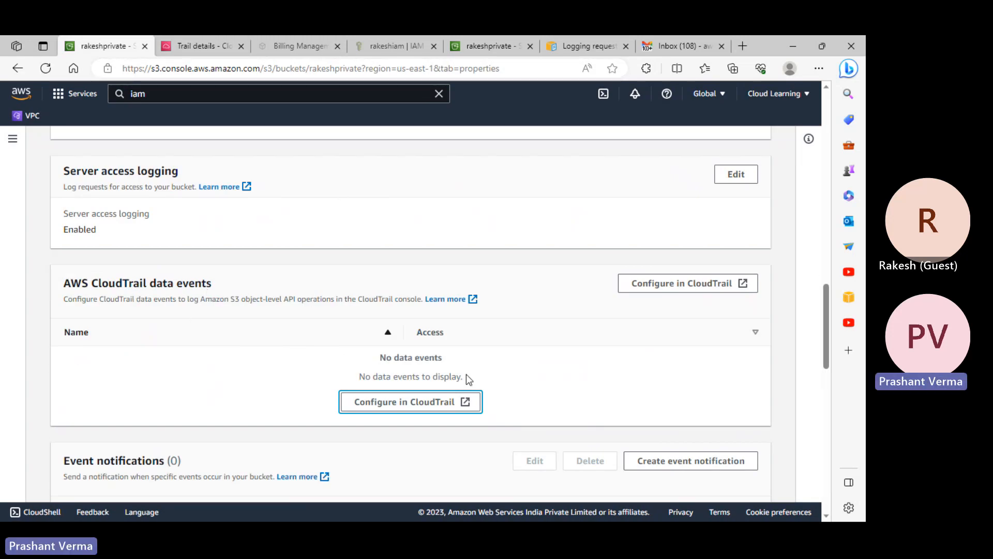
{"action": "scroll", "coordinate": [483, 391], "scroll_direction": "down", "scroll_amount": 4}
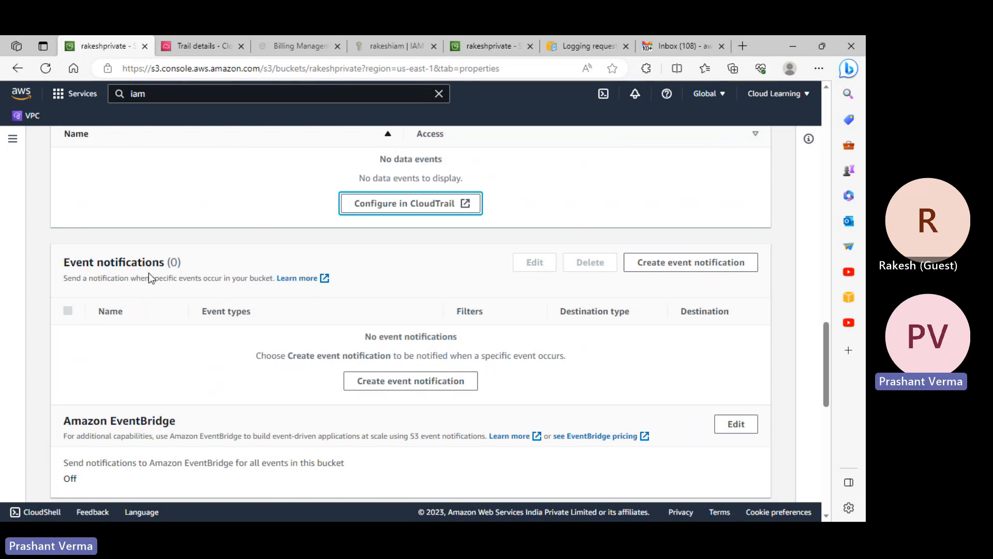
{"action": "left_click", "coordinate": [729, 265]}
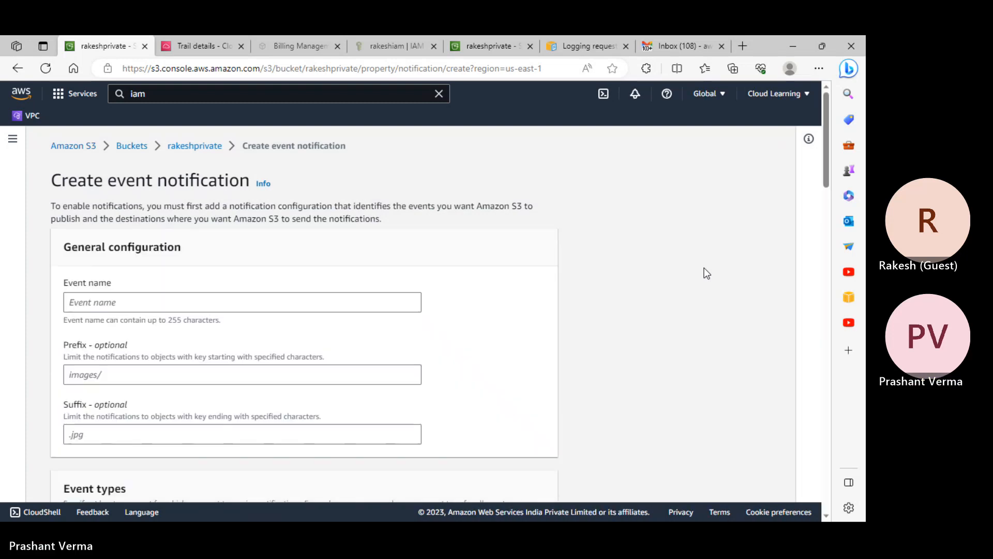
- Enter event name 'test' (fixing a 'tesst' typo) and a '.jpg' suffix filter
{"action": "left_click", "coordinate": [146, 301]}
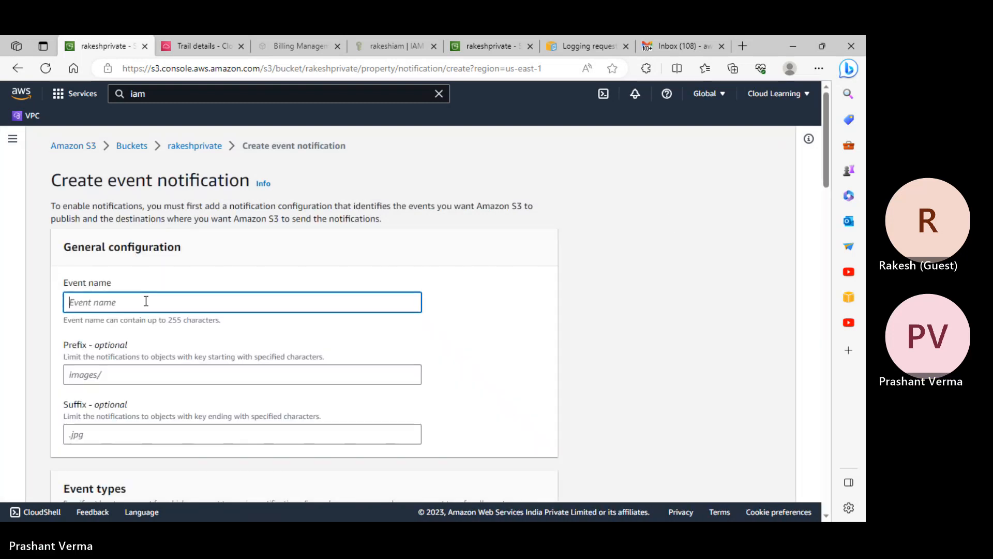
{"action": "type", "text": "tesst"}
{"action": "scroll", "coordinate": [153, 321], "scroll_direction": "down", "scroll_amount": 3}
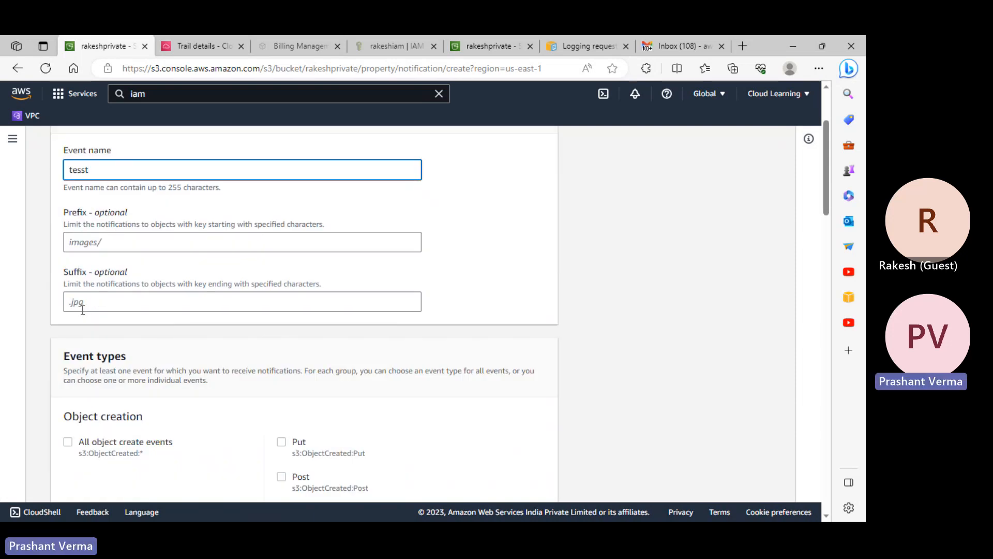
{"action": "left_click", "coordinate": [124, 309]}
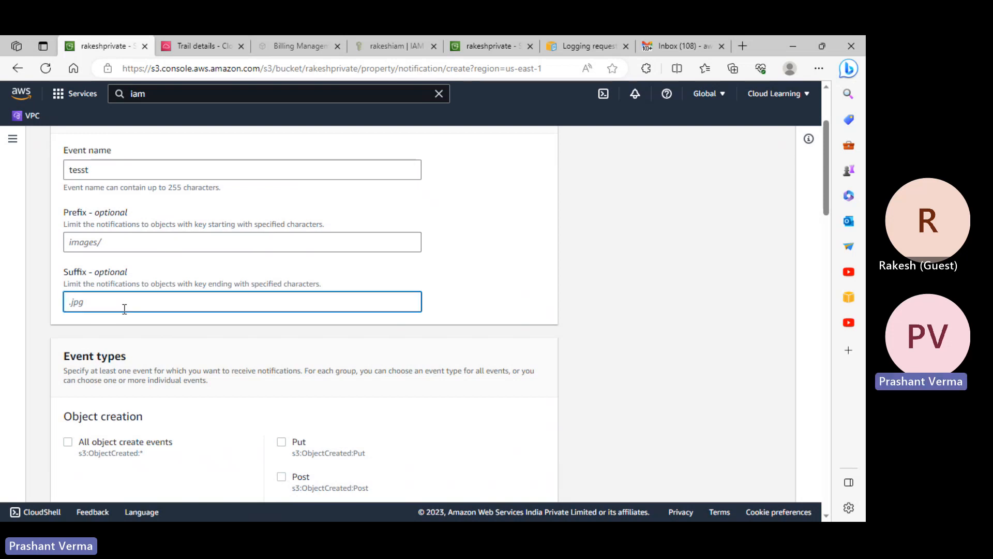
{"action": "type", "text": ".jpg"}
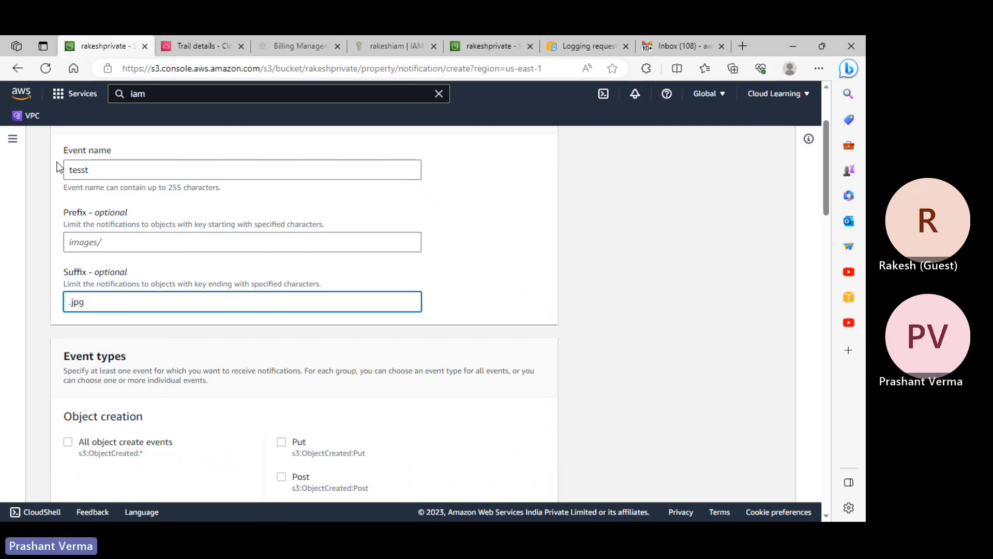
{"action": "left_click", "coordinate": [96, 169]}
{"action": "key", "text": "BackSpace"}
- Tick All object create events and clear the '.jpg' suffix filter
{"action": "scroll", "coordinate": [176, 306], "scroll_direction": "down", "scroll_amount": 4}
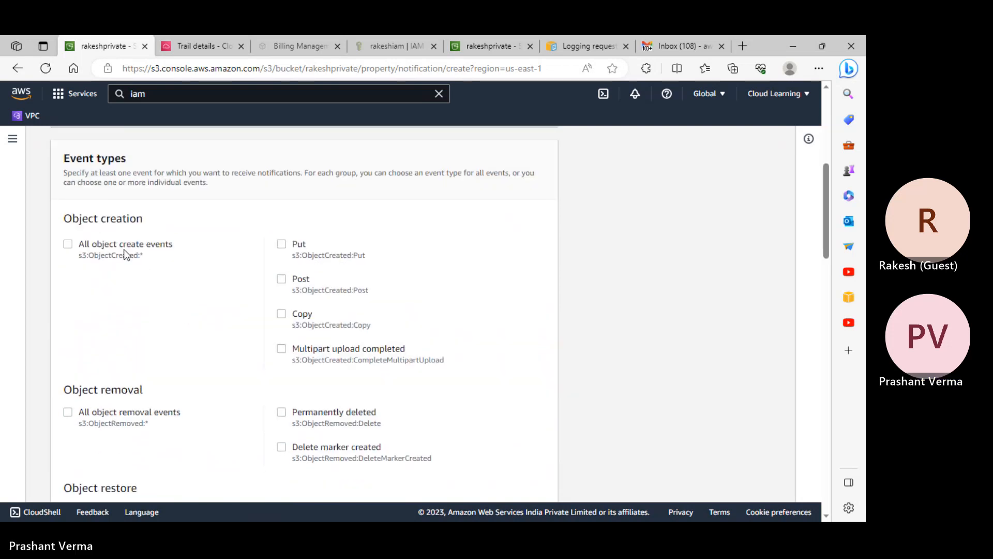
{"action": "left_click", "coordinate": [121, 247]}
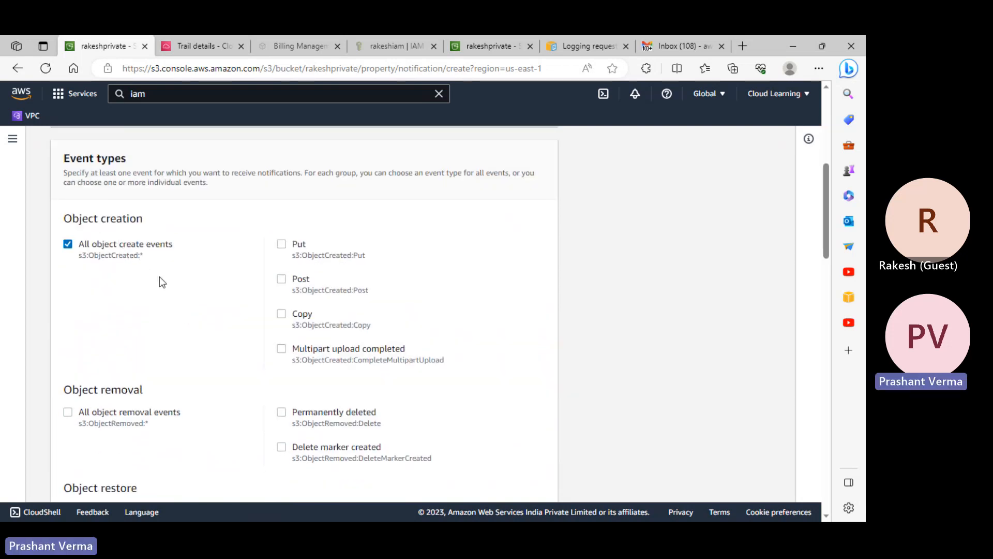
{"action": "scroll", "coordinate": [159, 277], "scroll_direction": "down", "scroll_amount": 1}
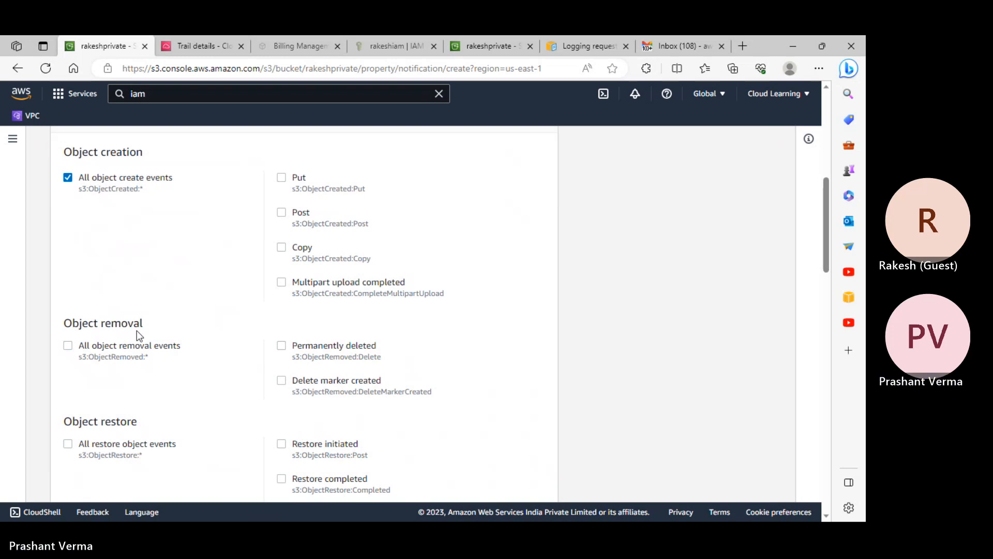
{"action": "scroll", "coordinate": [179, 225], "scroll_direction": "up", "scroll_amount": 5}
{"action": "left_click_drag", "start_coordinate": [92, 299], "coordinate": [27, 308]}
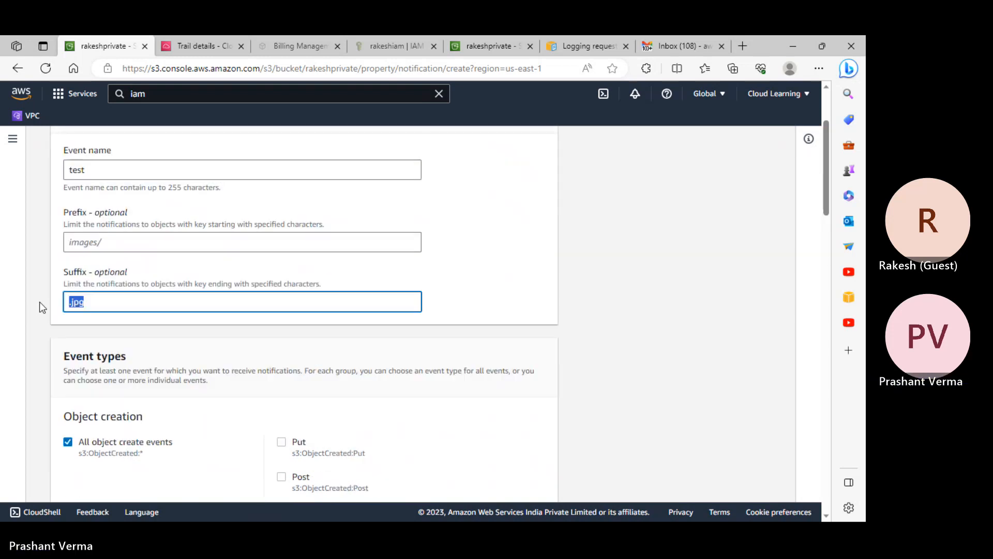
{"action": "key", "text": "BackSpace"}
- Try the Put, Copy and multipart upload event types, then revert to All object create events
{"action": "scroll", "coordinate": [170, 333], "scroll_direction": "down", "scroll_amount": 5}
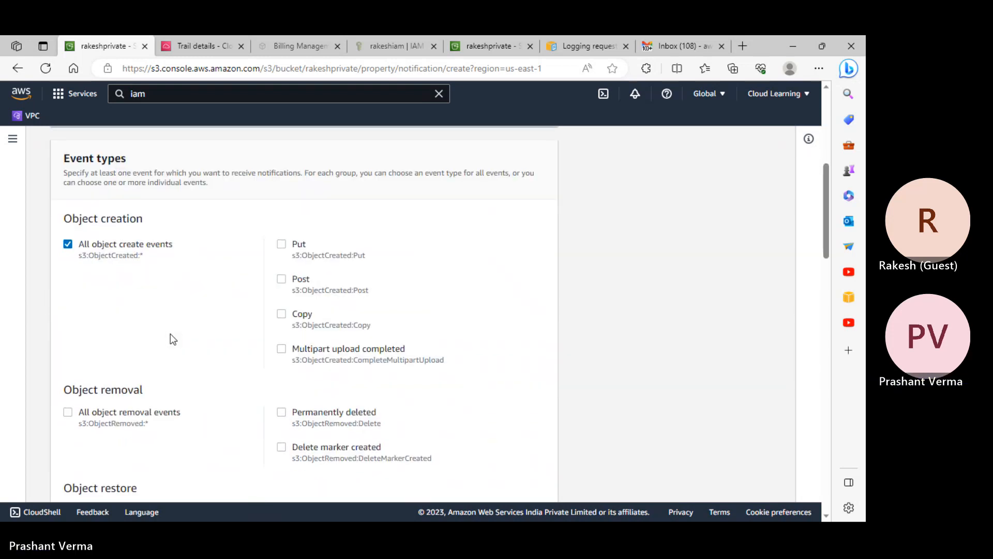
{"action": "scroll", "coordinate": [140, 382], "scroll_direction": "down", "scroll_amount": 5}
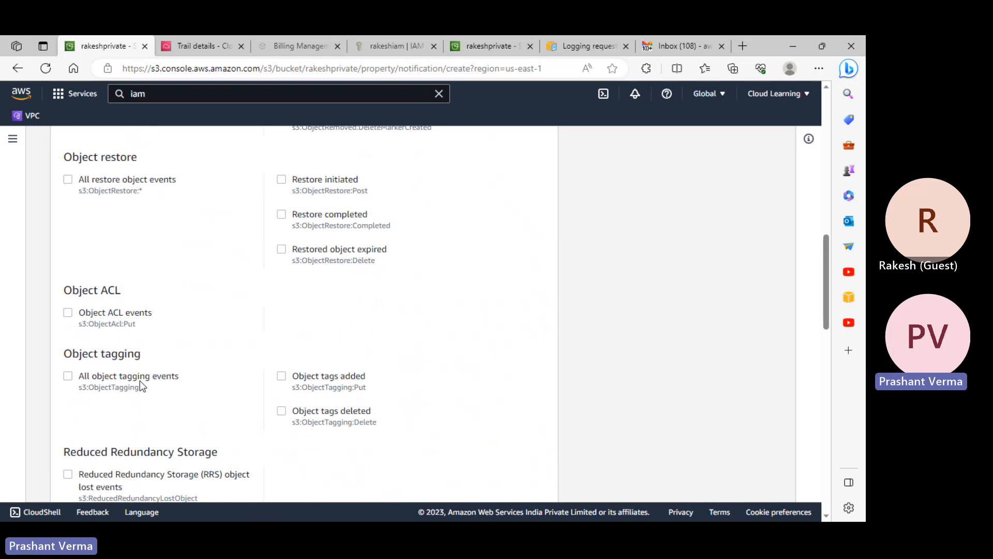
{"action": "scroll", "coordinate": [143, 387], "scroll_direction": "down", "scroll_amount": 2}
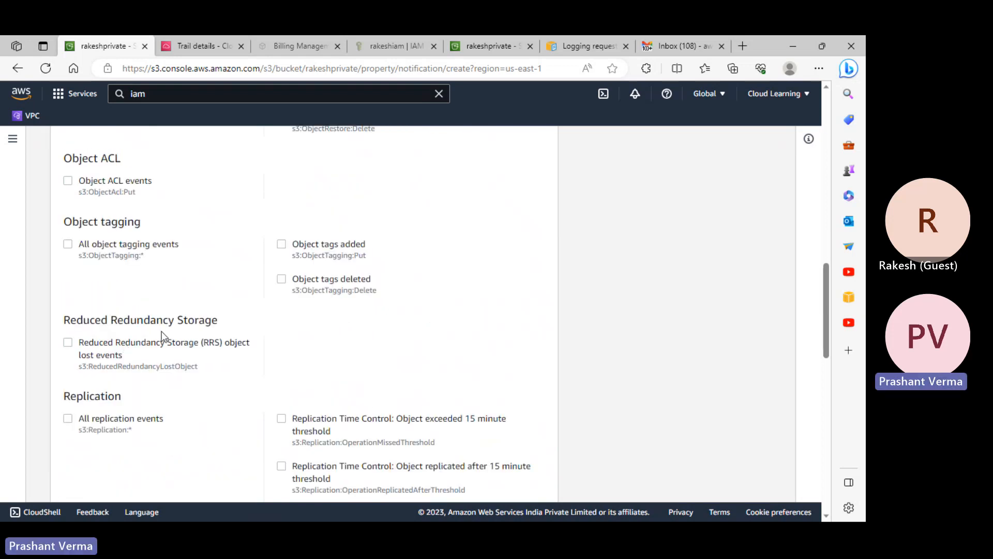
{"action": "scroll", "coordinate": [201, 375], "scroll_direction": "down", "scroll_amount": 6}
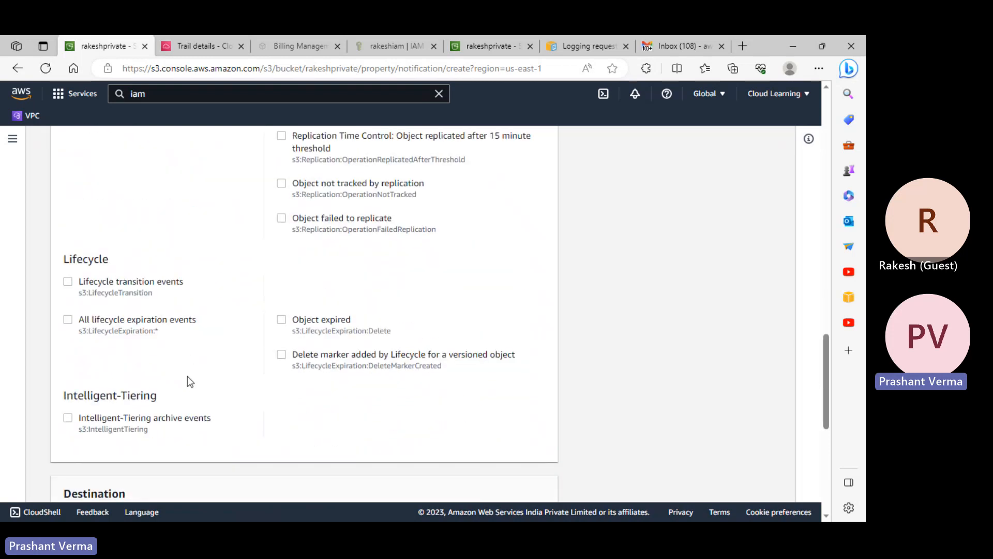
{"action": "scroll", "coordinate": [187, 372], "scroll_direction": "up", "scroll_amount": 10}
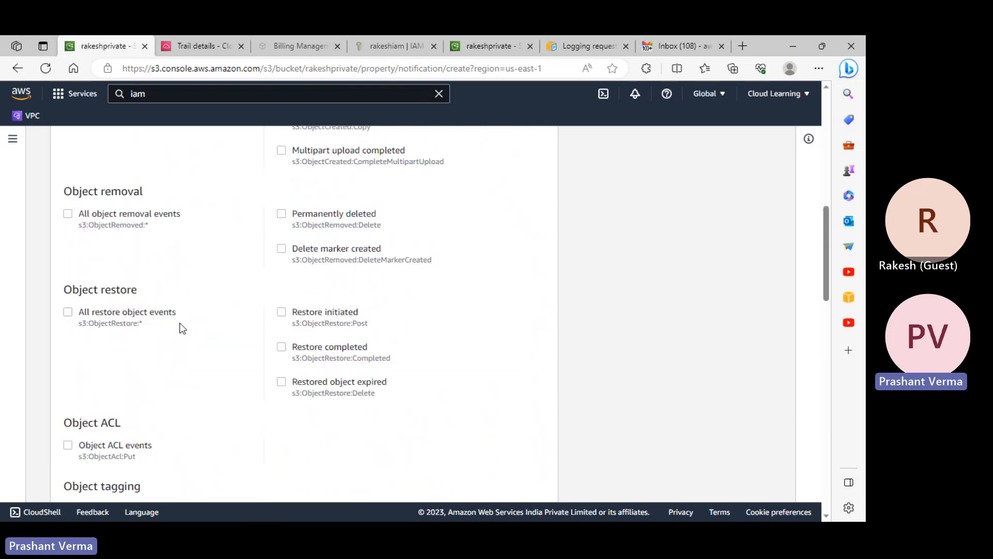
{"action": "scroll", "coordinate": [179, 323], "scroll_direction": "up", "scroll_amount": 5}
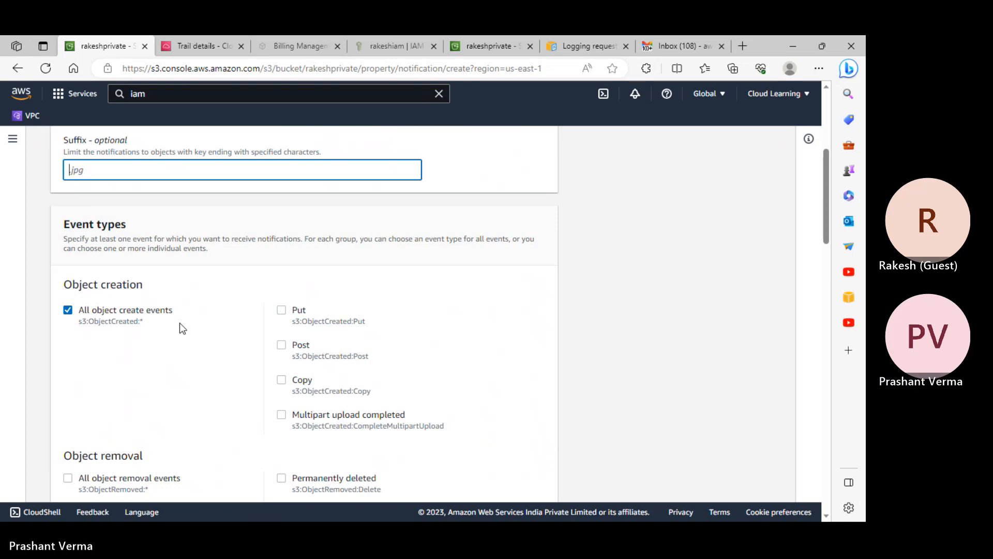
{"action": "left_click", "coordinate": [282, 310]}
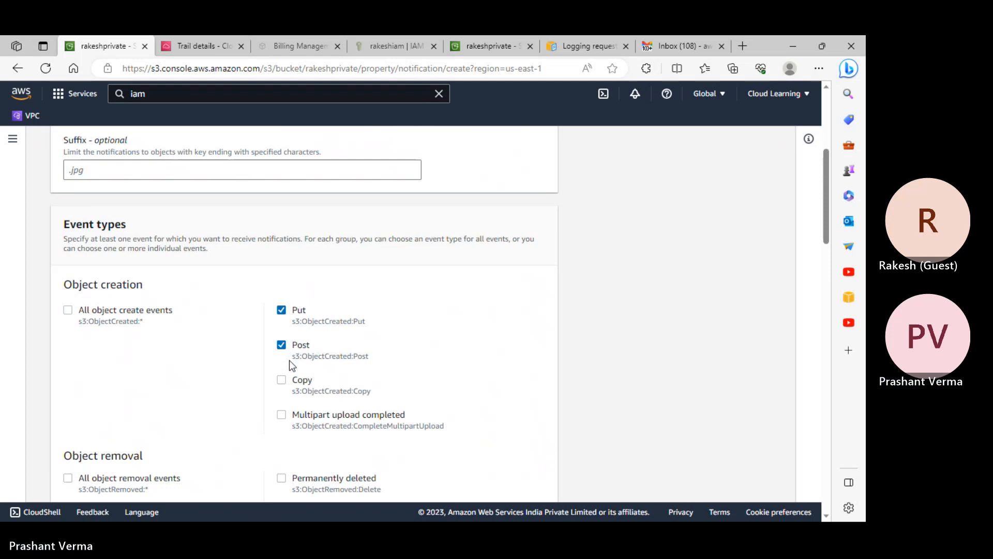
{"action": "left_click", "coordinate": [281, 380]}
{"action": "left_click", "coordinate": [281, 414]}
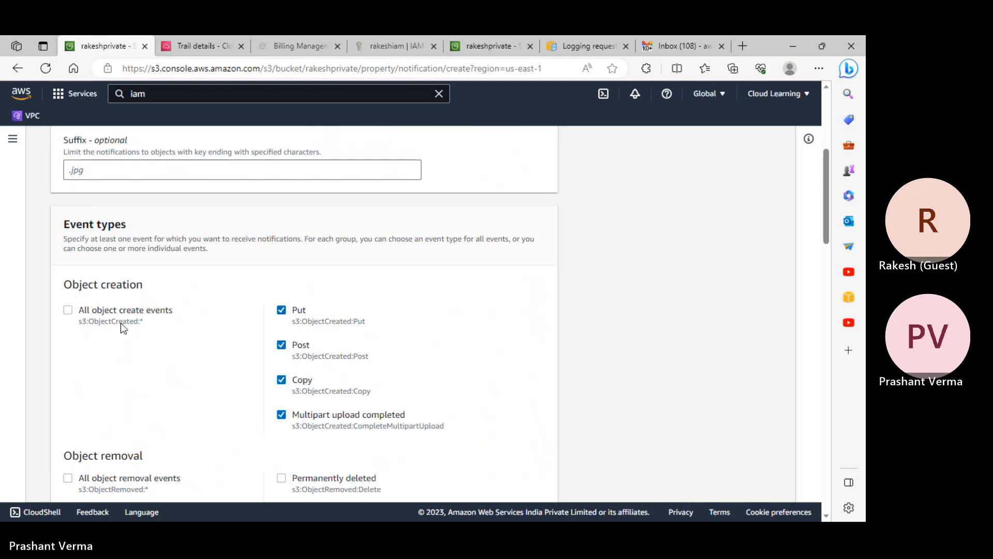
{"action": "left_click", "coordinate": [69, 312]}
{"action": "scroll", "coordinate": [471, 332], "scroll_direction": "down", "scroll_amount": 15}
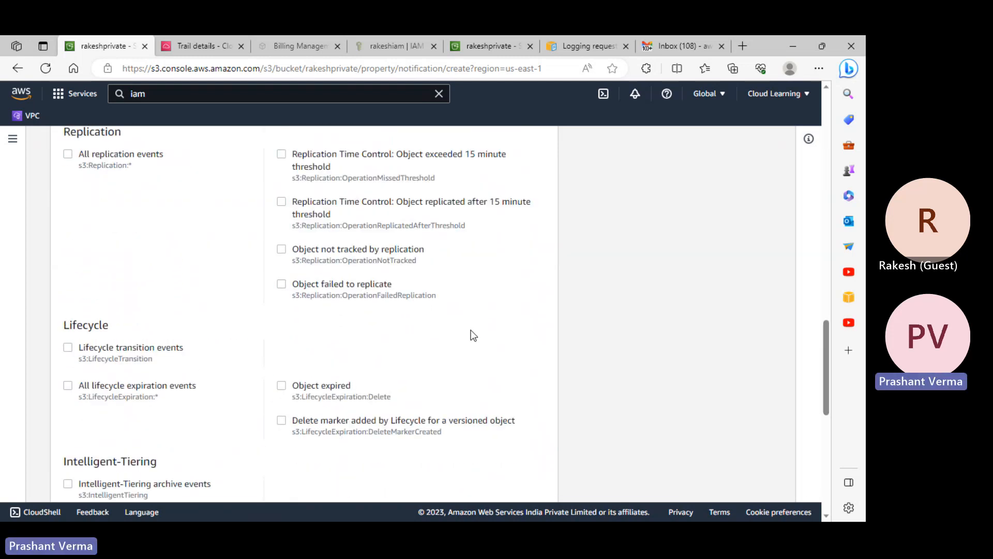
{"action": "scroll", "coordinate": [473, 334], "scroll_direction": "down", "scroll_amount": 5}
{"action": "scroll", "coordinate": [472, 334], "scroll_direction": "down", "scroll_amount": 3}
{"action": "left_click", "coordinate": [327, 439]}
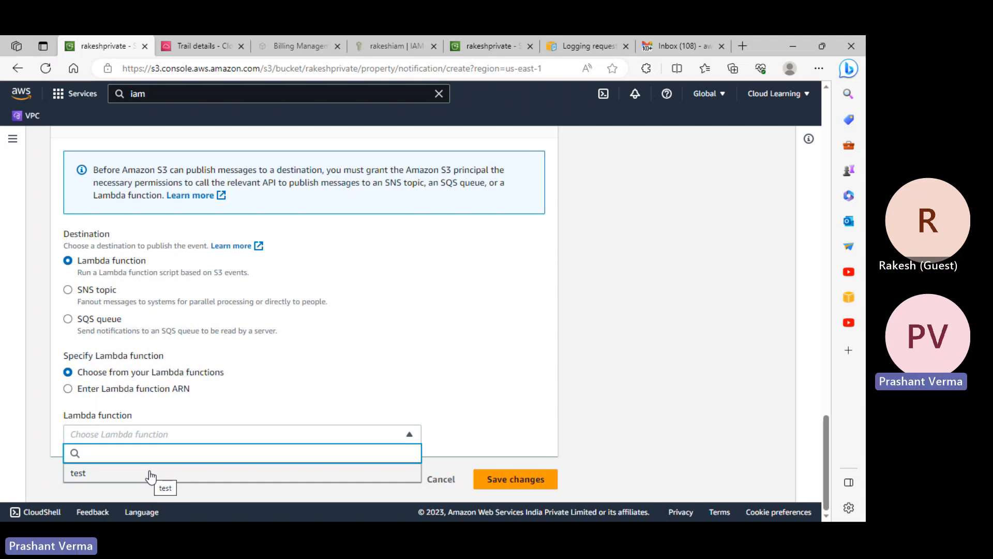
{"action": "scroll", "coordinate": [318, 360], "scroll_direction": "up", "scroll_amount": 15}
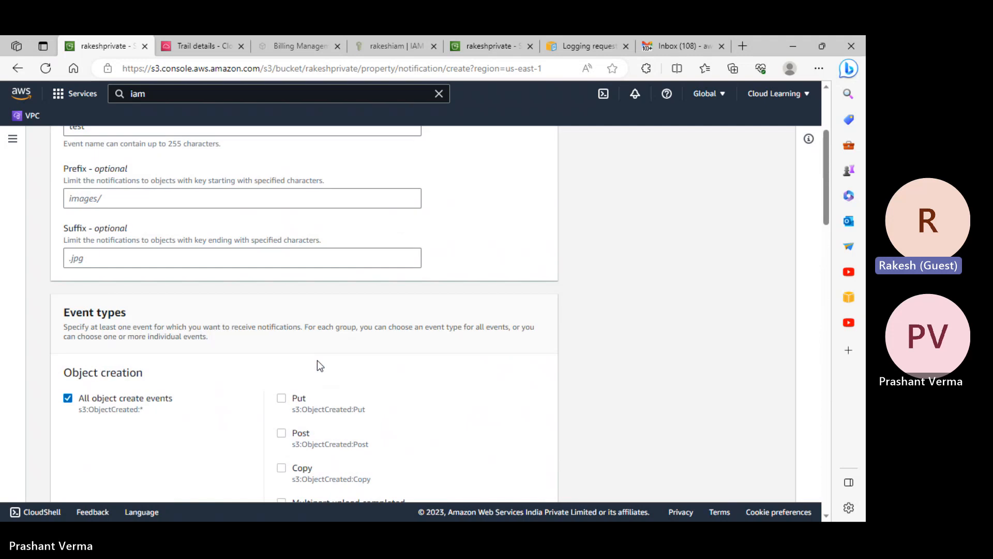
{"action": "scroll", "coordinate": [318, 360], "scroll_direction": "up", "scroll_amount": 3}
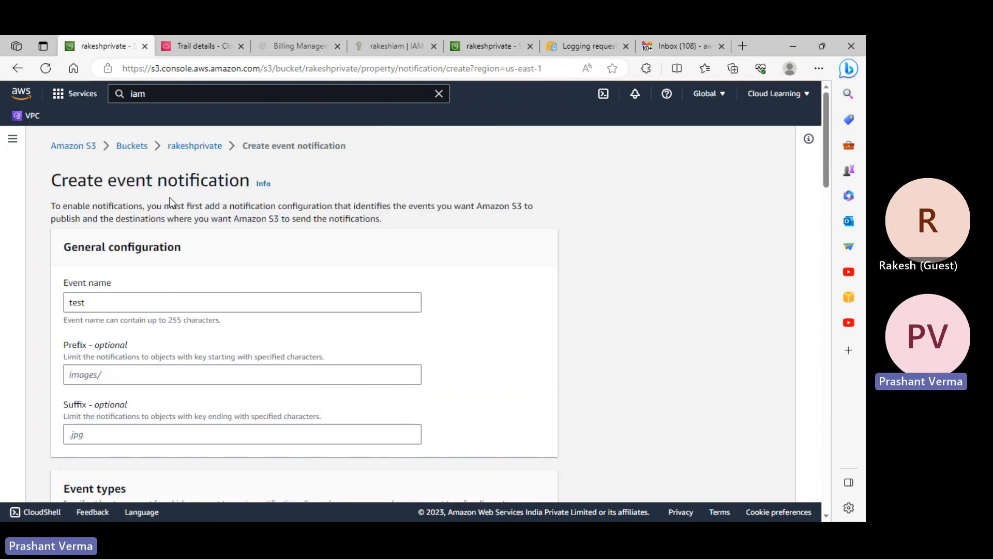
{"action": "right_click", "coordinate": [195, 146]}
{"action": "left_click", "coordinate": [243, 156]}
{"action": "left_click", "coordinate": [269, 46]}
- Check the bucket's Properties and the CloudTrail trail details, then return to the notification form
{"action": "left_click", "coordinate": [312, 226]}
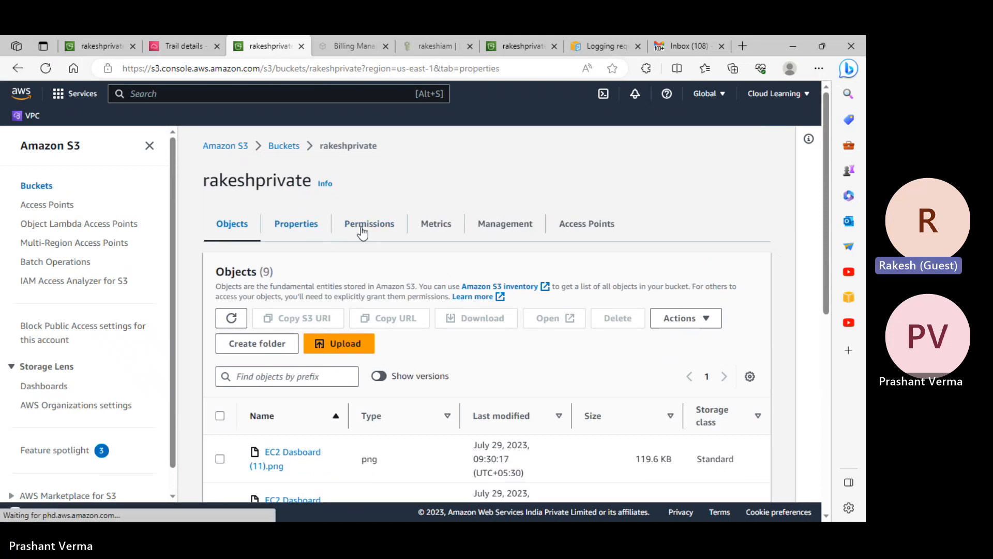
{"action": "scroll", "coordinate": [411, 252], "scroll_direction": "down", "scroll_amount": 20}
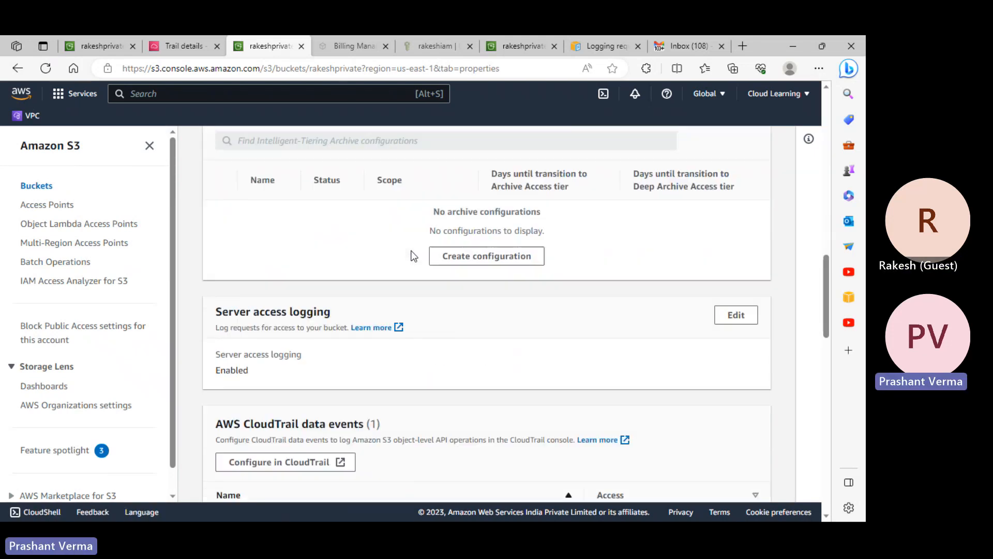
{"action": "scroll", "coordinate": [413, 255], "scroll_direction": "down", "scroll_amount": 6}
{"action": "scroll", "coordinate": [295, 281], "scroll_direction": "down", "scroll_amount": 10}
{"action": "left_click", "coordinate": [185, 45]}
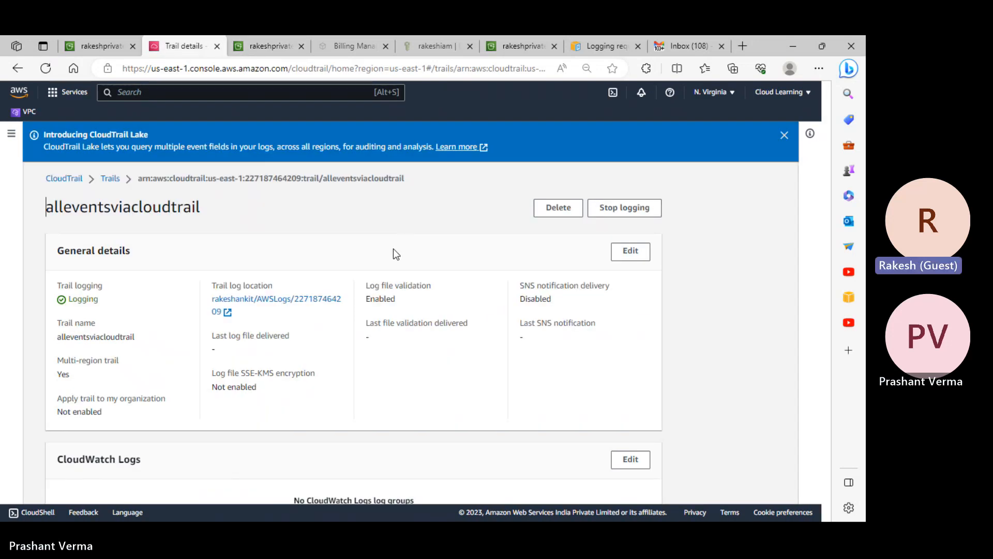
{"action": "scroll", "coordinate": [393, 248], "scroll_direction": "down", "scroll_amount": 4}
{"action": "scroll", "coordinate": [186, 93], "scroll_direction": "up", "scroll_amount": 3}
{"action": "left_click", "coordinate": [98, 45]}
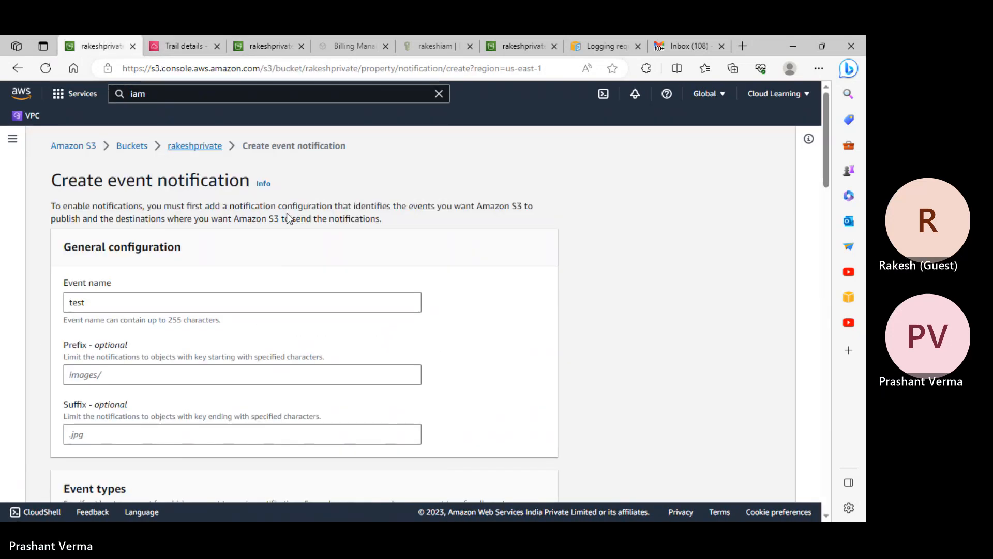
- Switch the test notification's destination to an SNS topic
{"action": "scroll", "coordinate": [222, 246], "scroll_direction": "down", "scroll_amount": 20}
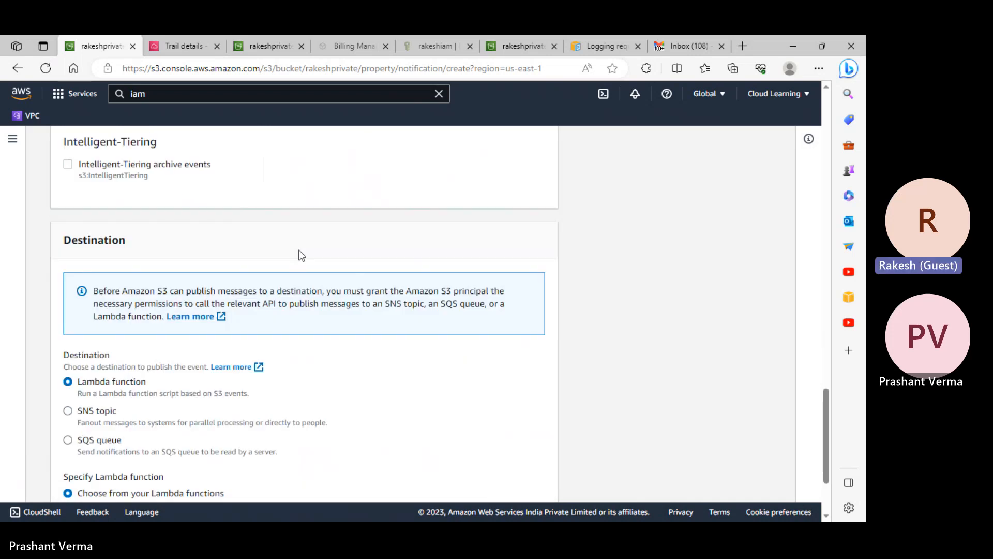
{"action": "scroll", "coordinate": [301, 255], "scroll_direction": "down", "scroll_amount": 3}
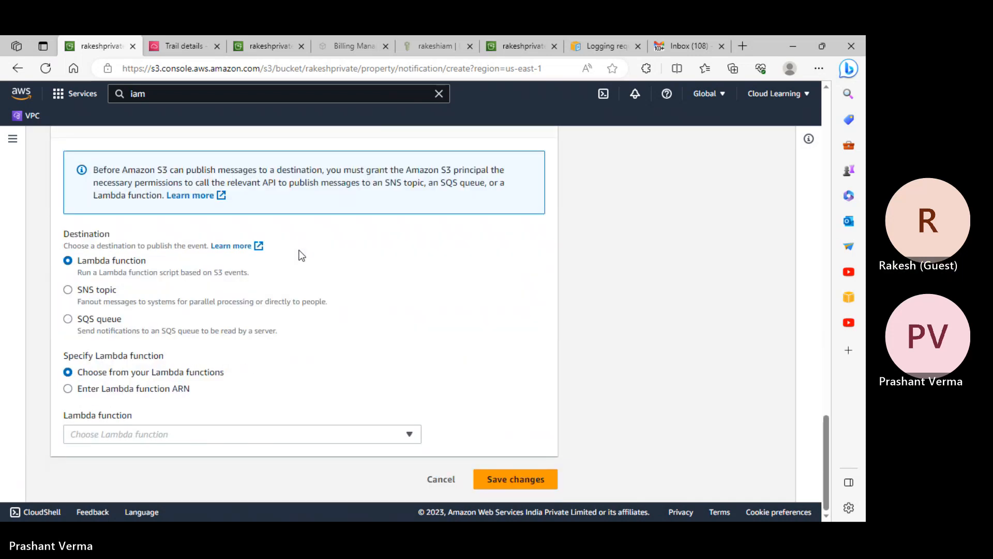
{"action": "left_click", "coordinate": [102, 291]}
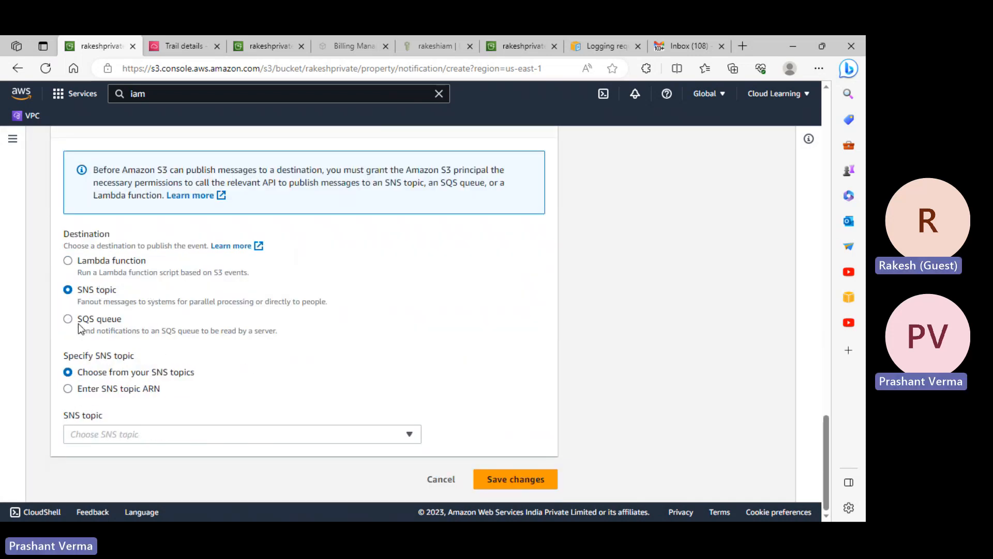
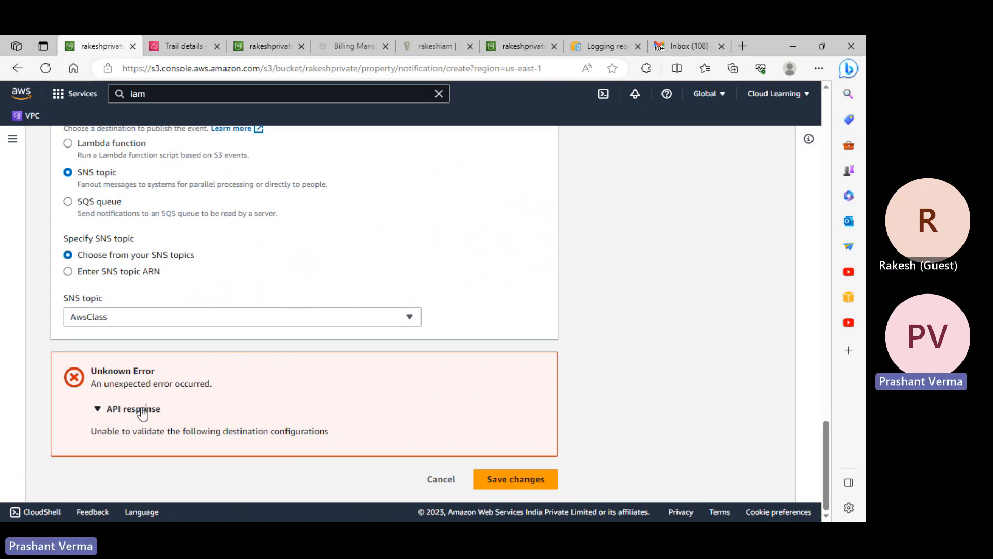
- Search services for 'sns' and open Simple Notification Service in a new tab to reach the AwsClass topic
{"action": "left_click", "coordinate": [142, 412]}
{"action": "left_click", "coordinate": [134, 434]}
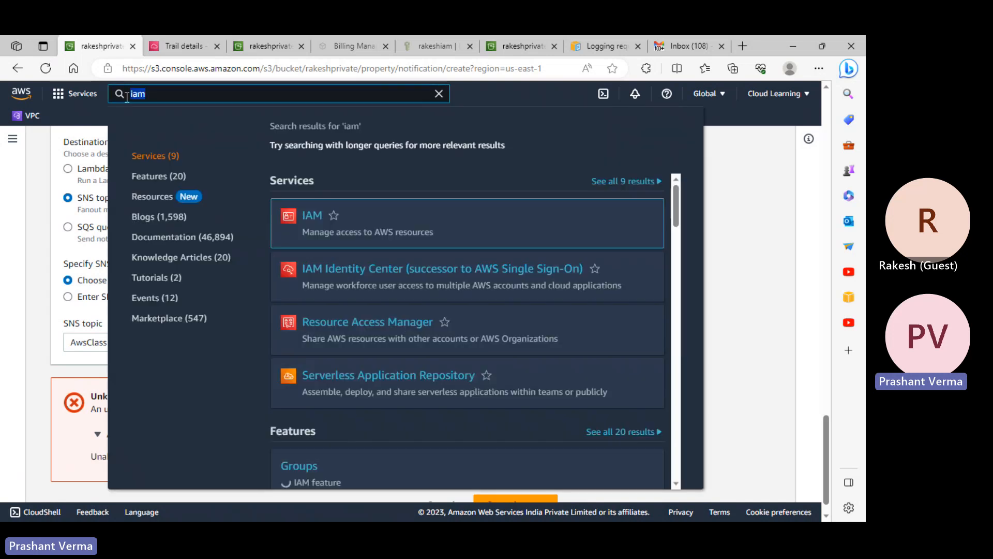
{"action": "left_click", "coordinate": [127, 95]}
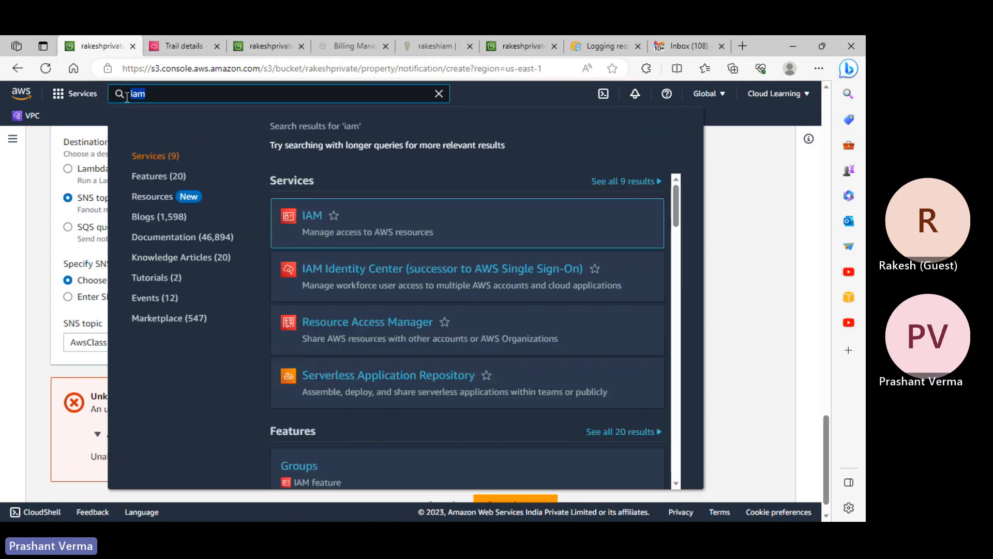
{"action": "type", "text": "sns"}
{"action": "right_click", "coordinate": [368, 216]}
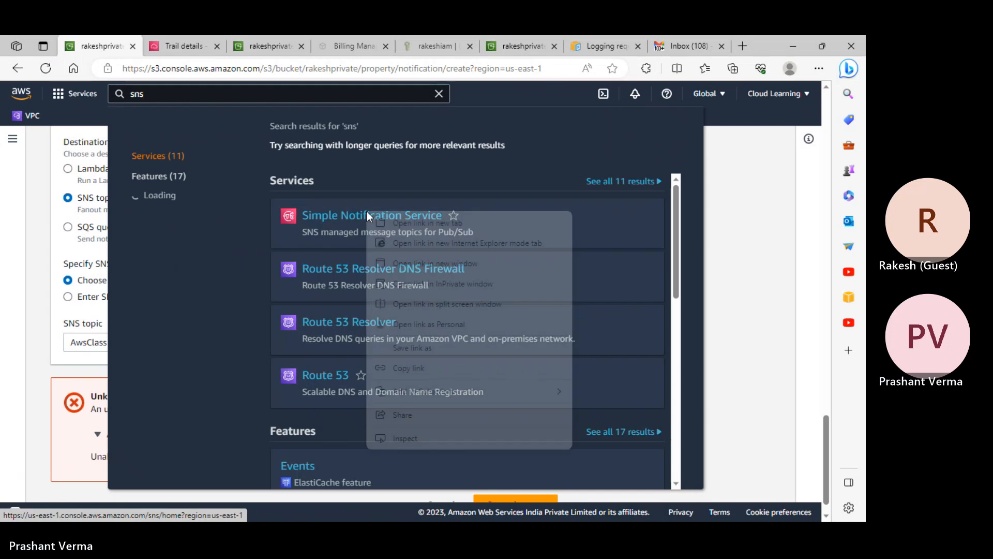
{"action": "left_click", "coordinate": [395, 223]}
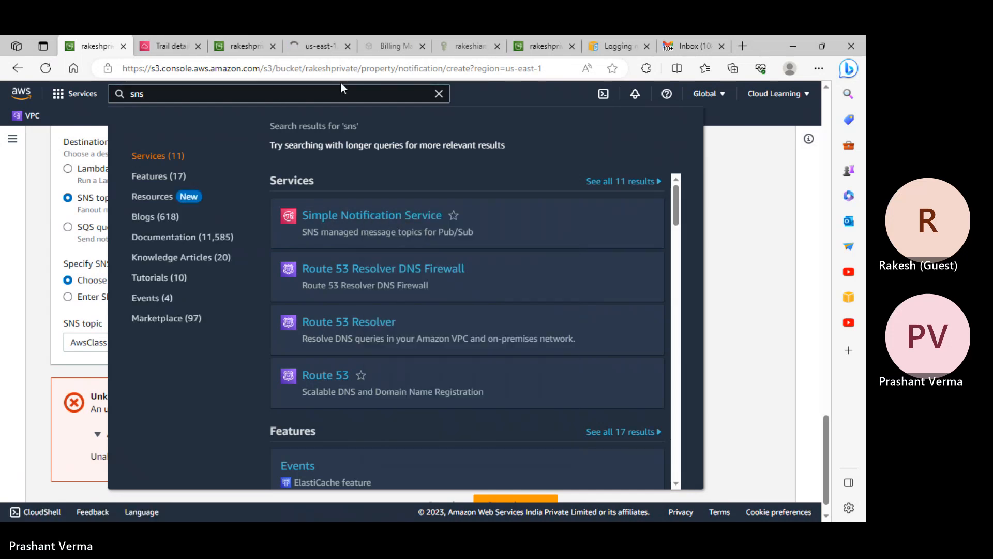
{"action": "left_click", "coordinate": [315, 46]}
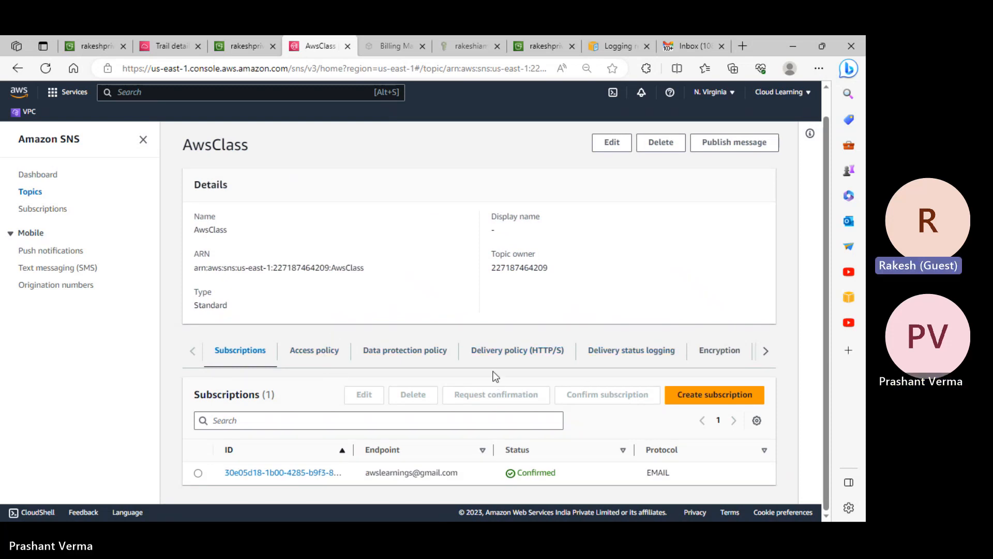
- Look over AwsClass's Access, Data protection and HTTP/S Delivery policy tabs, then start editing the topic
{"action": "left_click", "coordinate": [314, 350]}
{"action": "scroll", "coordinate": [341, 343], "scroll_direction": "down", "scroll_amount": 5}
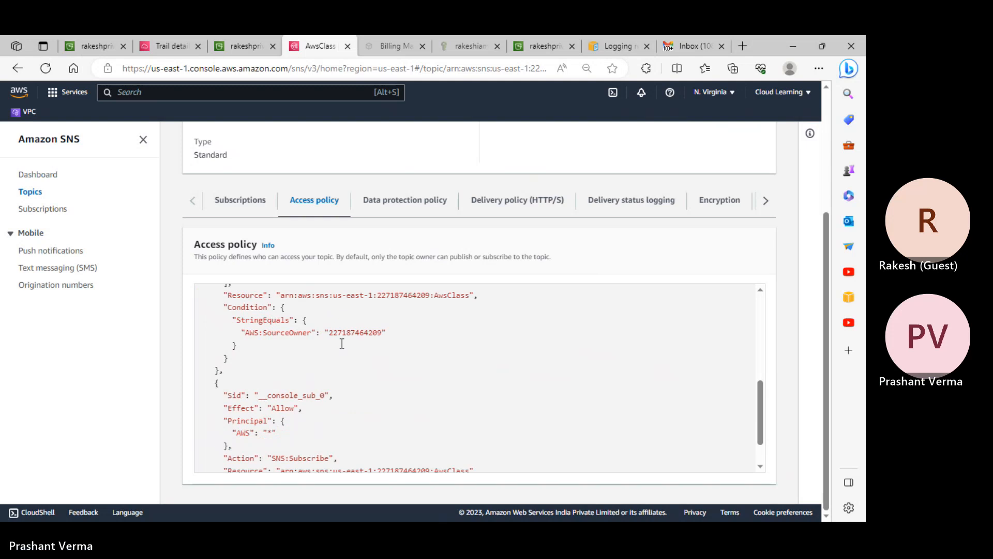
{"action": "scroll", "coordinate": [341, 330], "scroll_direction": "down", "scroll_amount": 2}
{"action": "left_click", "coordinate": [419, 209]}
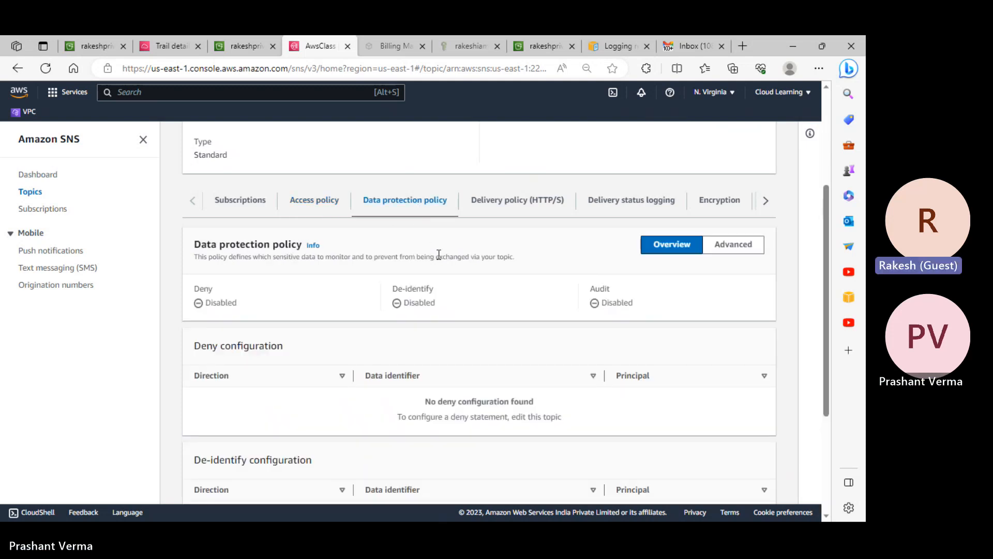
{"action": "left_click", "coordinate": [516, 206]}
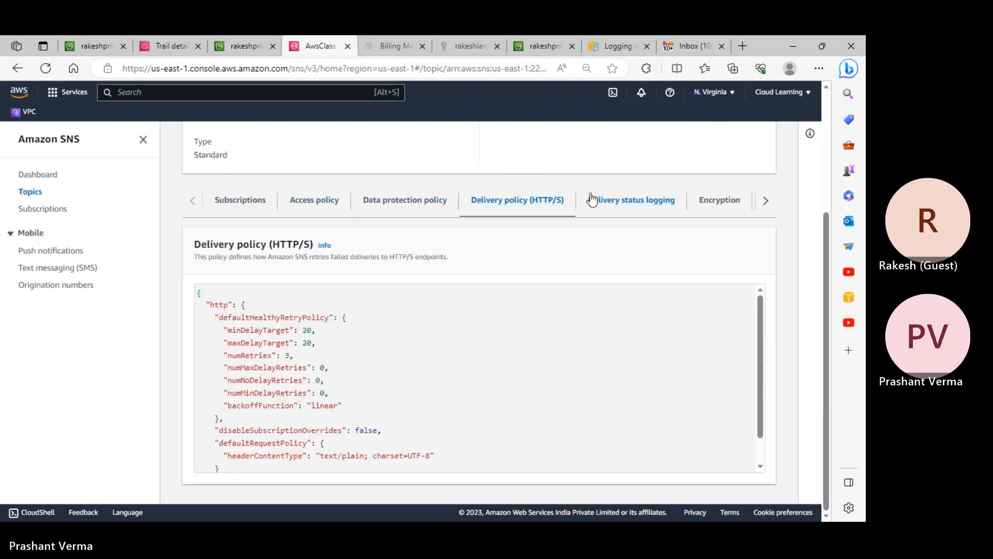
{"action": "scroll", "coordinate": [611, 203], "scroll_direction": "up", "scroll_amount": 4}
{"action": "left_click", "coordinate": [618, 160]}
{"action": "scroll", "coordinate": [390, 235], "scroll_direction": "down", "scroll_amount": 4}
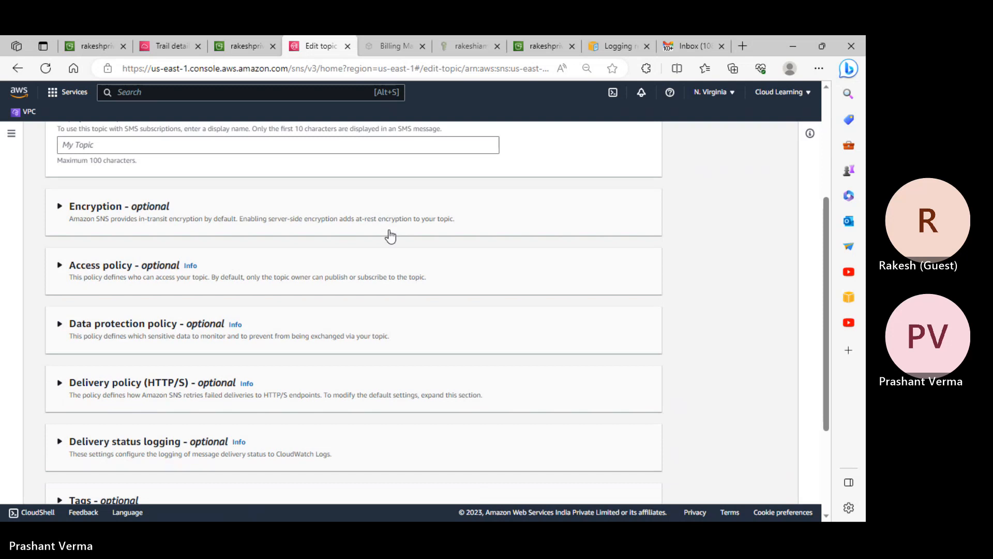
- Expand the Access policy section and read through its JSON editor
{"action": "left_click", "coordinate": [115, 273]}
{"action": "left_click", "coordinate": [115, 273]}
{"action": "left_click", "coordinate": [114, 273]}
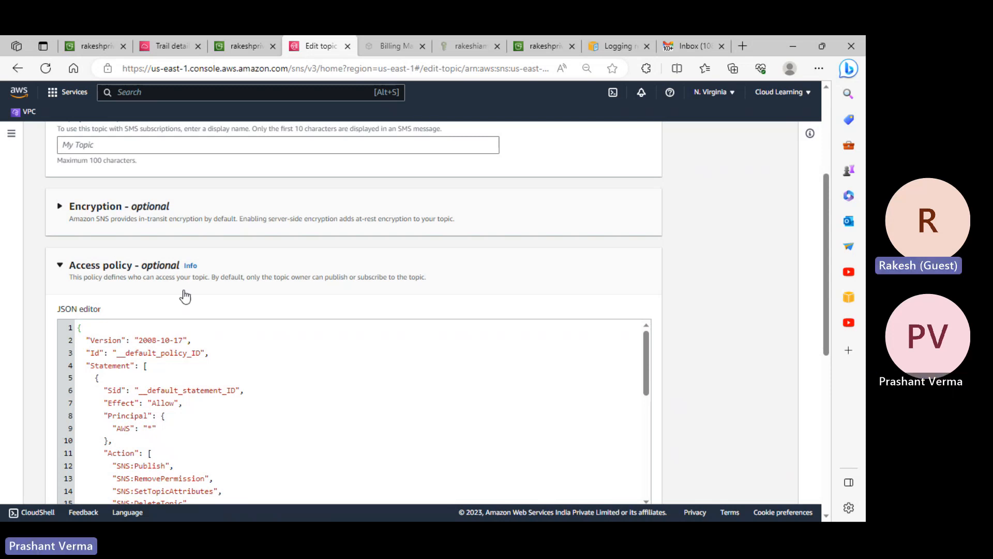
{"action": "scroll", "coordinate": [185, 293], "scroll_direction": "down", "scroll_amount": 3}
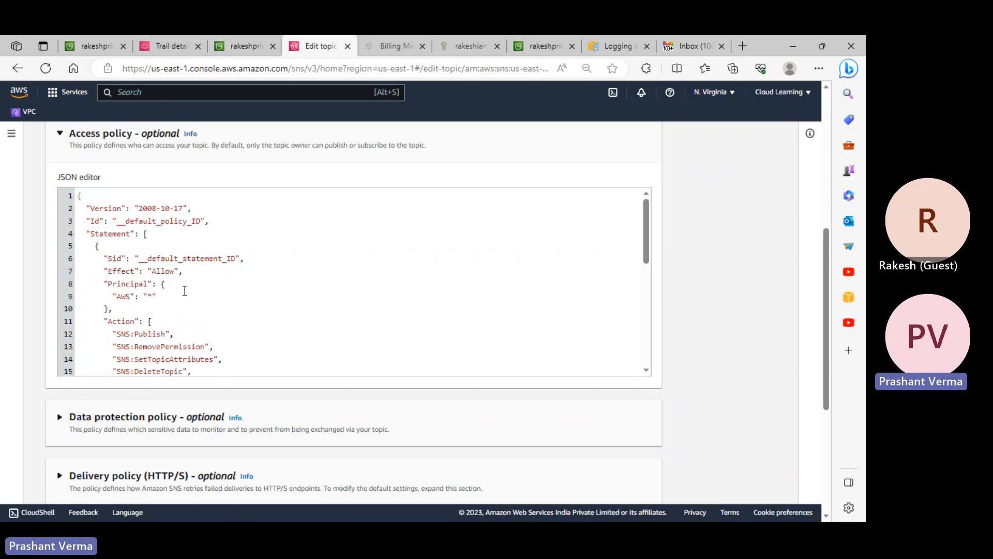
{"action": "scroll", "coordinate": [185, 291], "scroll_direction": "down", "scroll_amount": 4}
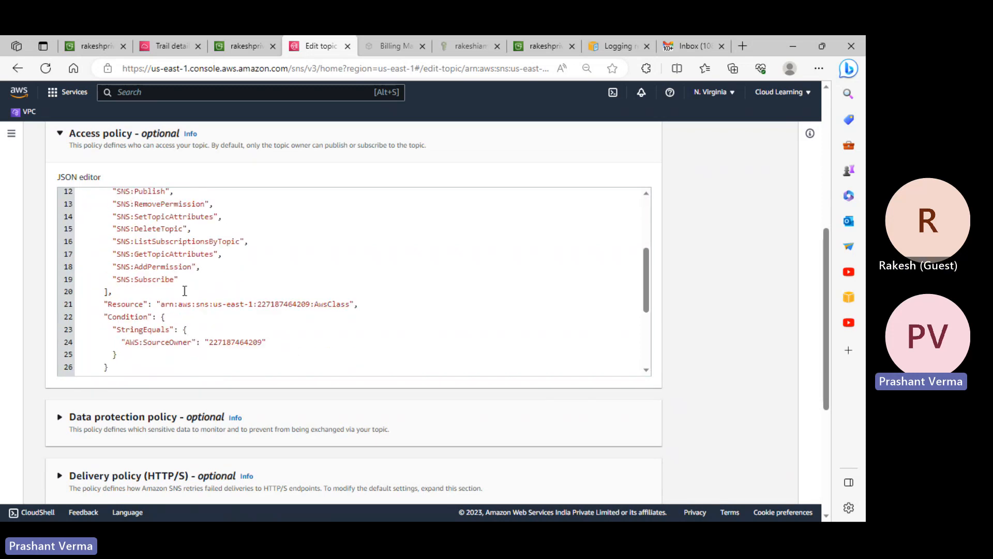
{"action": "scroll", "coordinate": [185, 291], "scroll_direction": "down", "scroll_amount": 1}
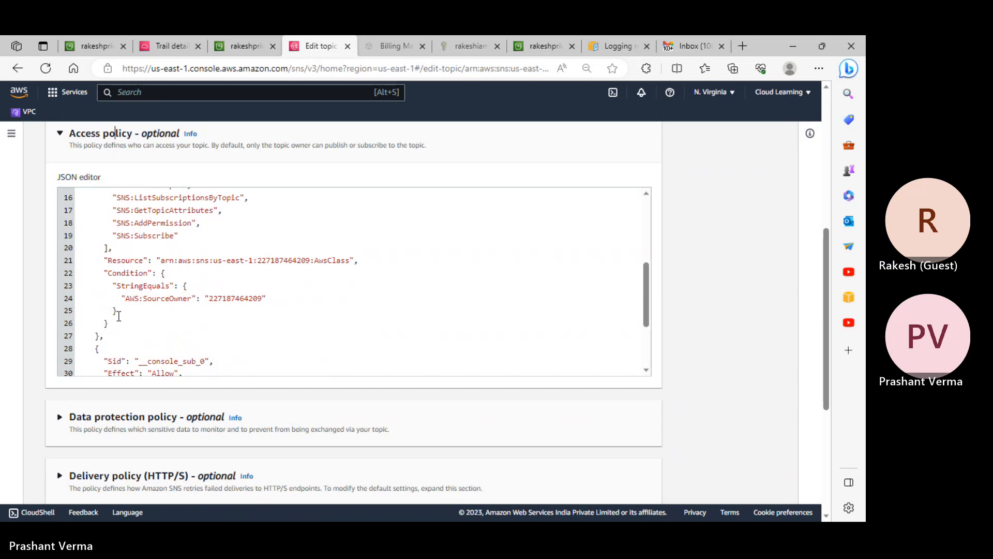
{"action": "scroll", "coordinate": [134, 315], "scroll_direction": "down", "scroll_amount": 2}
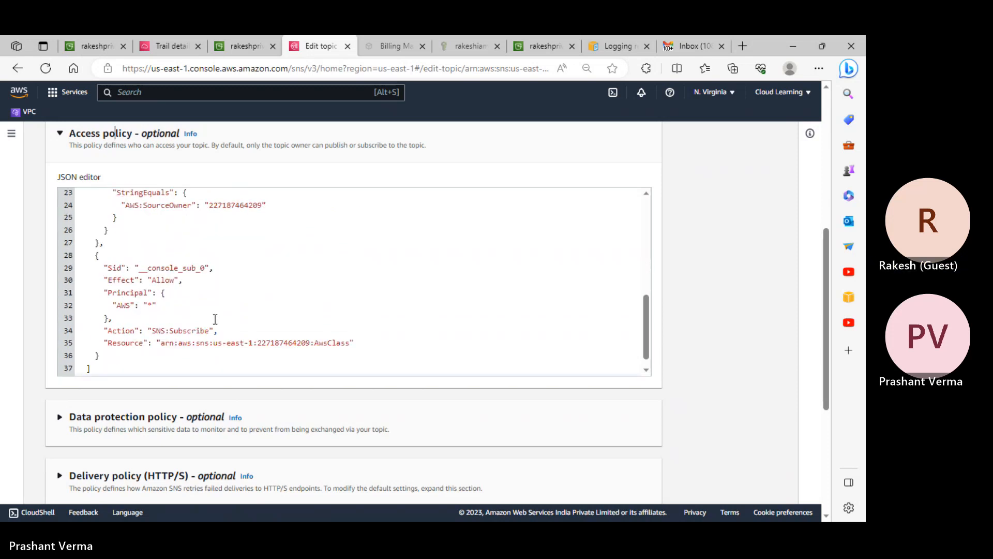
{"action": "scroll", "coordinate": [388, 337], "scroll_direction": "down", "scroll_amount": 5}
- Save the topic changes, see the error, and return to the S3 event notification tab
{"action": "left_click", "coordinate": [632, 481]}
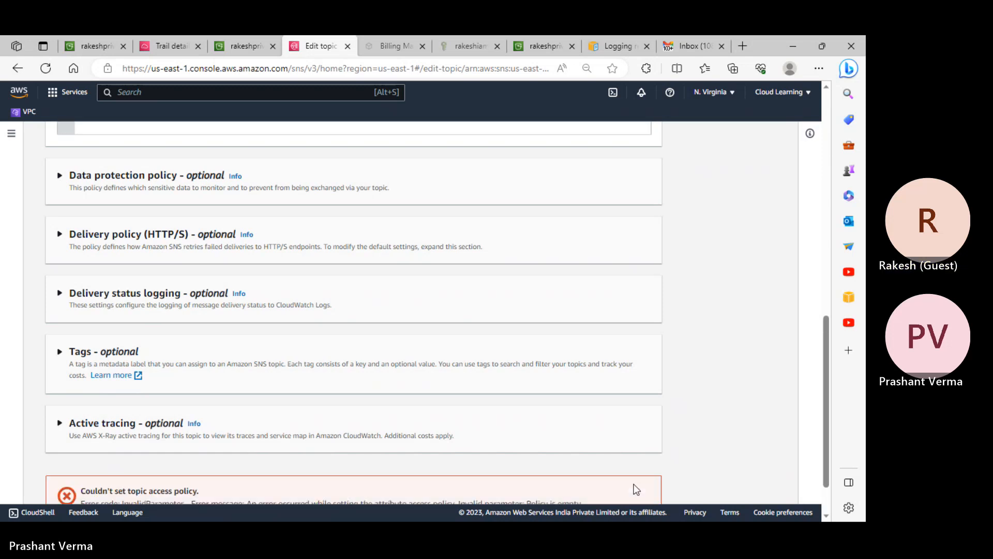
{"action": "scroll", "coordinate": [576, 453], "scroll_direction": "up", "scroll_amount": 5}
{"action": "scroll", "coordinate": [576, 452], "scroll_direction": "down", "scroll_amount": 6}
{"action": "scroll", "coordinate": [482, 372], "scroll_direction": "up", "scroll_amount": 5}
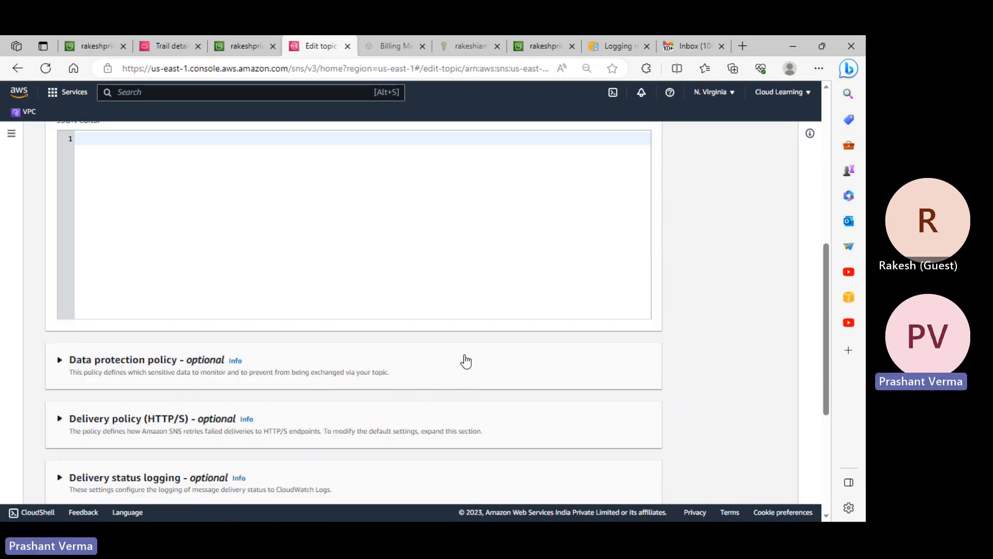
{"action": "left_click", "coordinate": [87, 40]}
- Open the Stack Overflow result for the destination-validation error in a new tab
{"action": "left_click", "coordinate": [749, 188]}
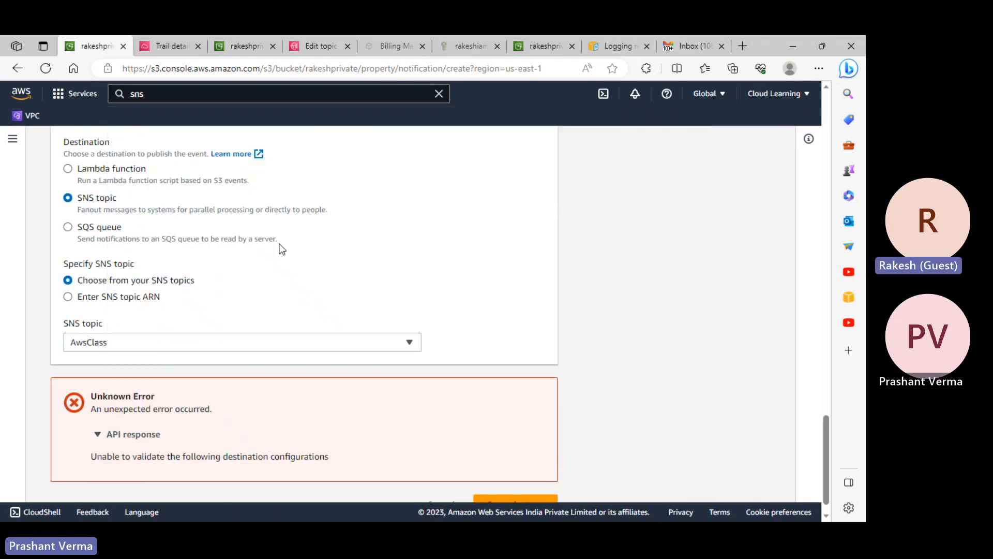
{"action": "scroll", "coordinate": [261, 244], "scroll_direction": "up", "scroll_amount": 20}
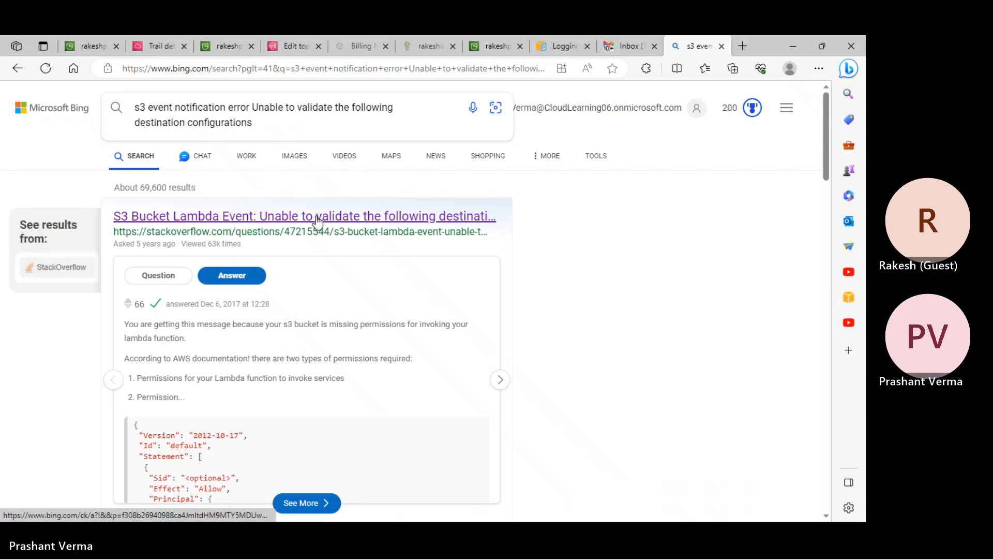
{"action": "right_click", "coordinate": [317, 221]}
{"action": "left_click", "coordinate": [352, 226]}
{"action": "scroll", "coordinate": [632, 228], "scroll_direction": "down", "scroll_amount": 1}
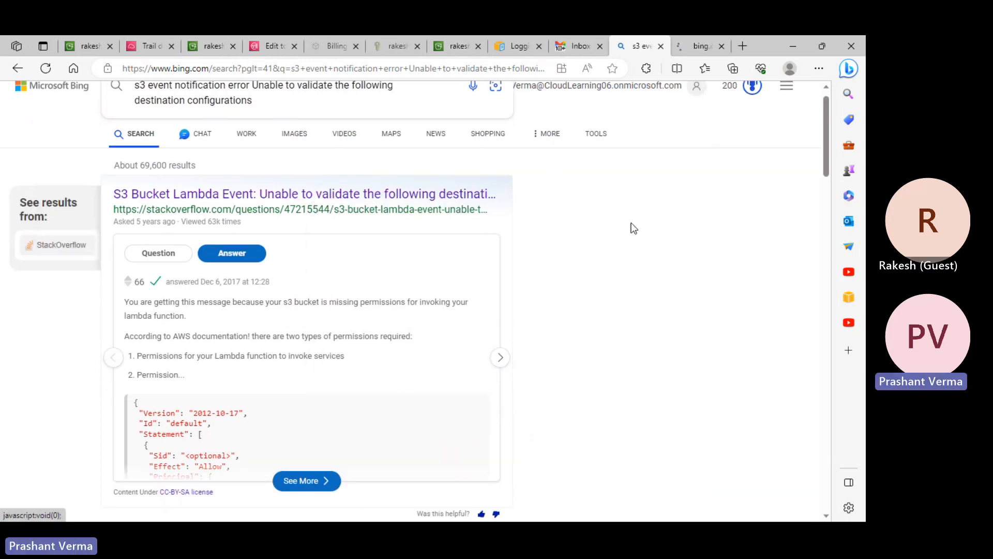
{"action": "scroll", "coordinate": [633, 228], "scroll_direction": "down", "scroll_amount": 5}
{"action": "left_click", "coordinate": [699, 46]}
- Read the Stack Overflow answers about Lambda invoke permissions, then go back to the Bing results
{"action": "scroll", "coordinate": [385, 333], "scroll_direction": "down", "scroll_amount": 5}
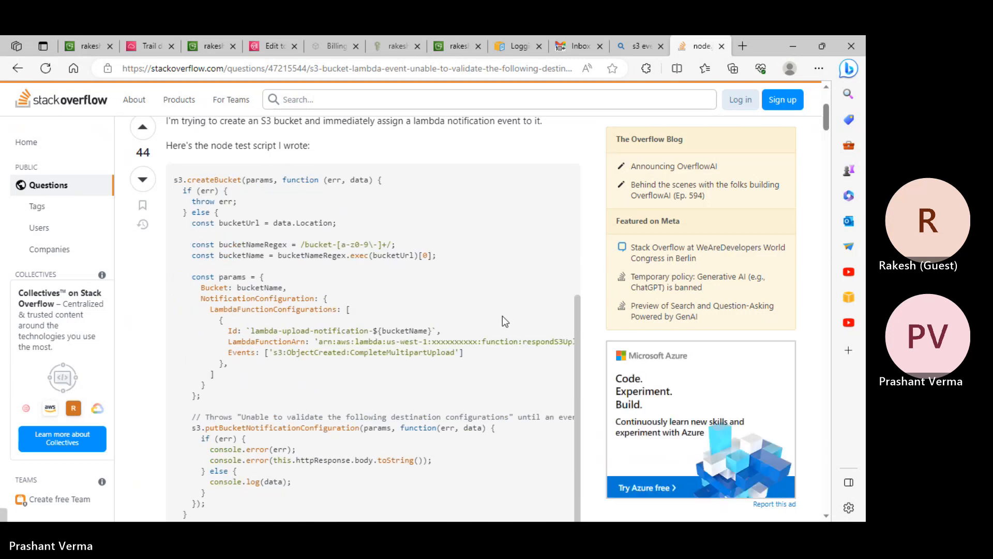
{"action": "scroll", "coordinate": [499, 317], "scroll_direction": "down", "scroll_amount": 7}
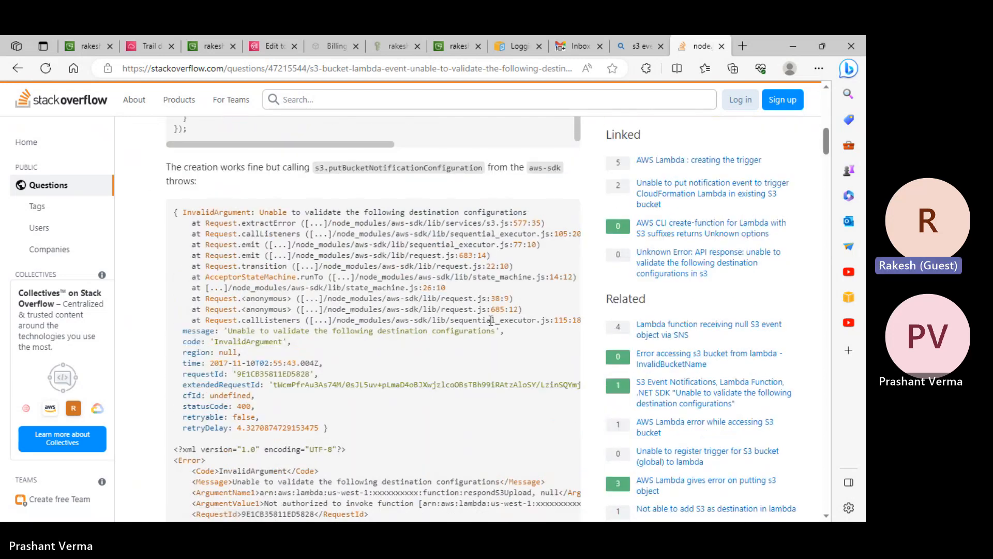
{"action": "scroll", "coordinate": [491, 321], "scroll_direction": "down", "scroll_amount": 1}
{"action": "scroll", "coordinate": [377, 236], "scroll_direction": "down", "scroll_amount": 15}
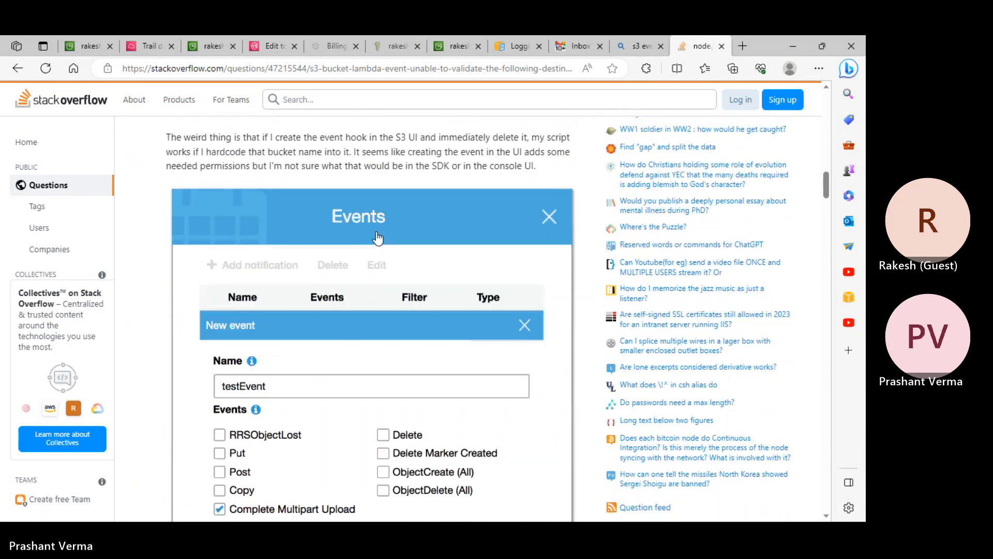
{"action": "scroll", "coordinate": [377, 237], "scroll_direction": "down", "scroll_amount": 9}
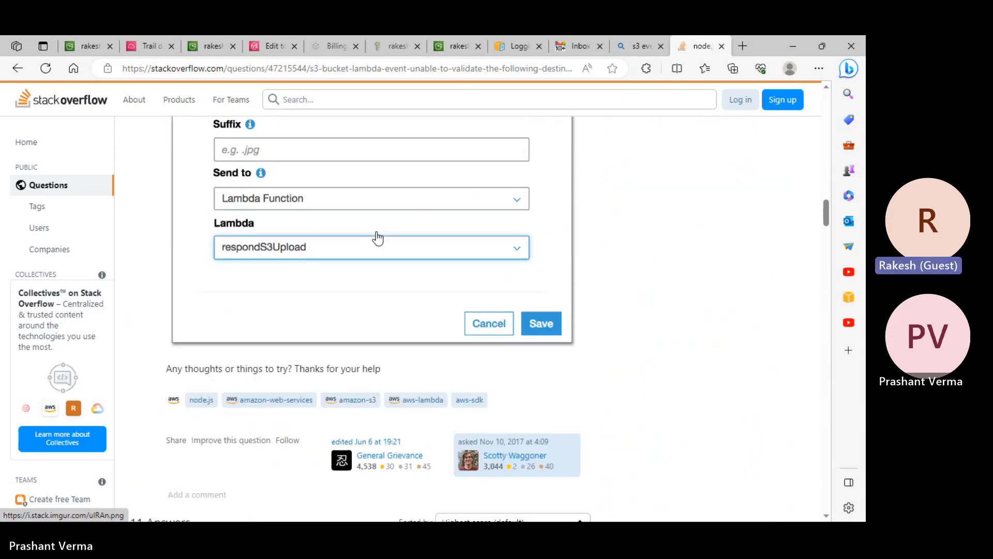
{"action": "scroll", "coordinate": [377, 237], "scroll_direction": "down", "scroll_amount": 1}
{"action": "scroll", "coordinate": [377, 237], "scroll_direction": "down", "scroll_amount": 6}
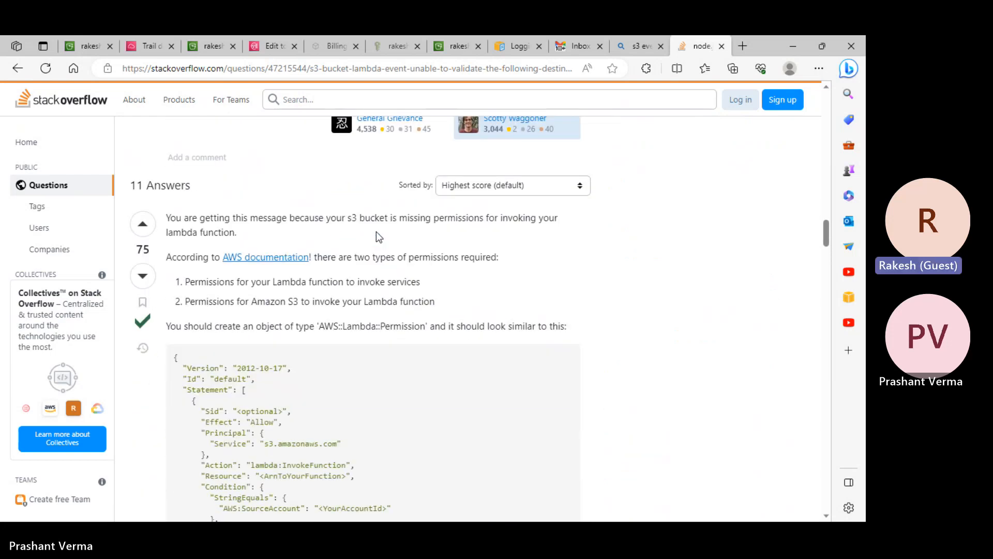
{"action": "scroll", "coordinate": [376, 231], "scroll_direction": "down", "scroll_amount": 3}
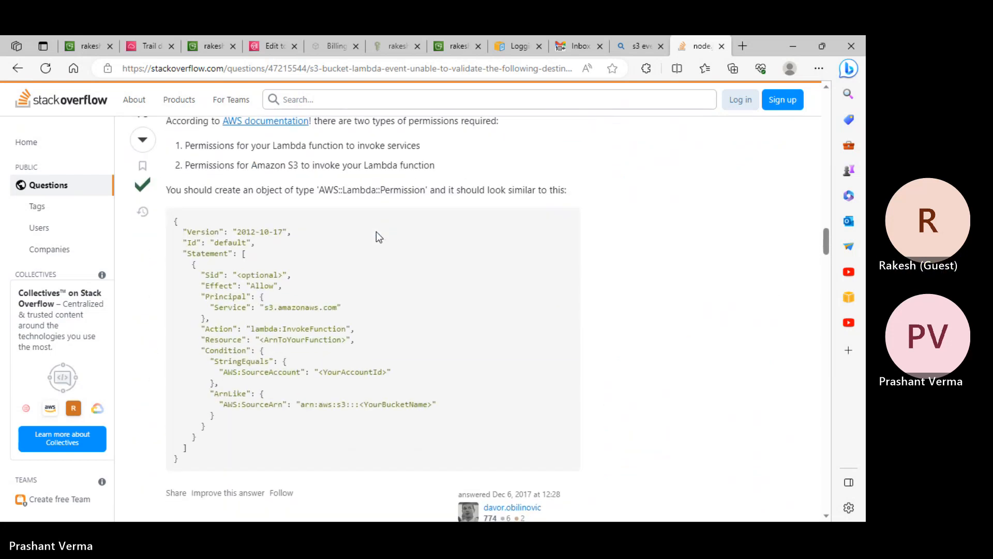
{"action": "scroll", "coordinate": [377, 231], "scroll_direction": "down", "scroll_amount": 10}
{"action": "scroll", "coordinate": [377, 232], "scroll_direction": "down", "scroll_amount": 6}
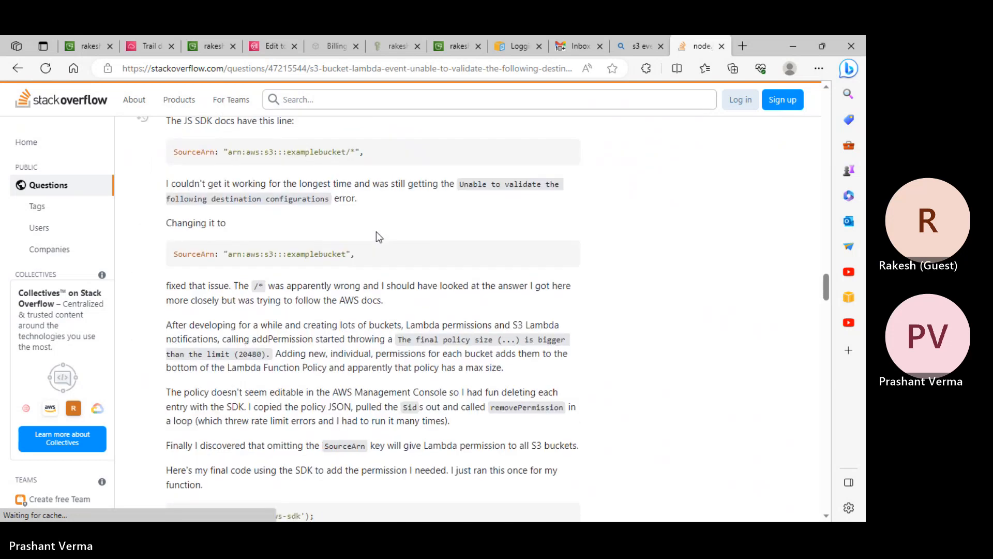
{"action": "scroll", "coordinate": [377, 232], "scroll_direction": "up", "scroll_amount": 6}
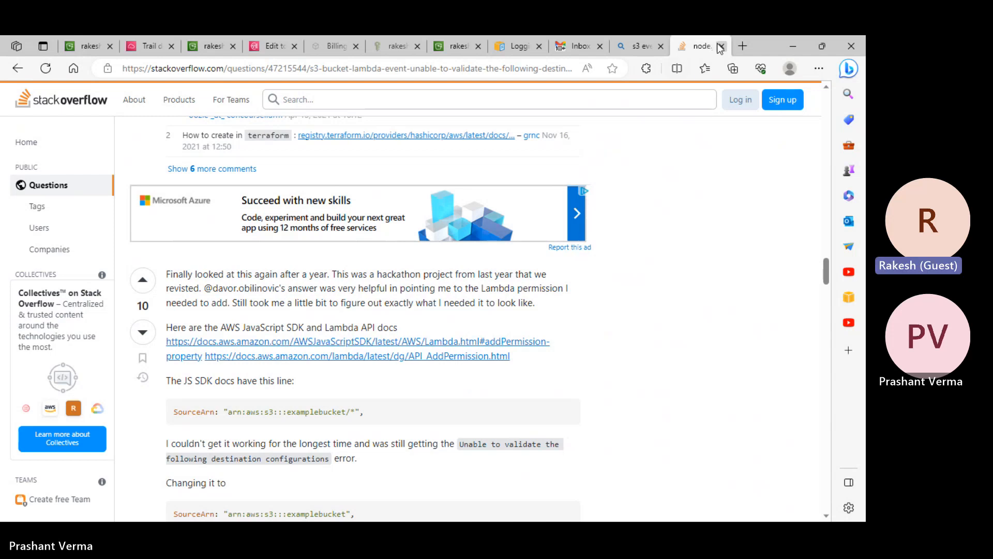
{"action": "left_click", "coordinate": [641, 46]}
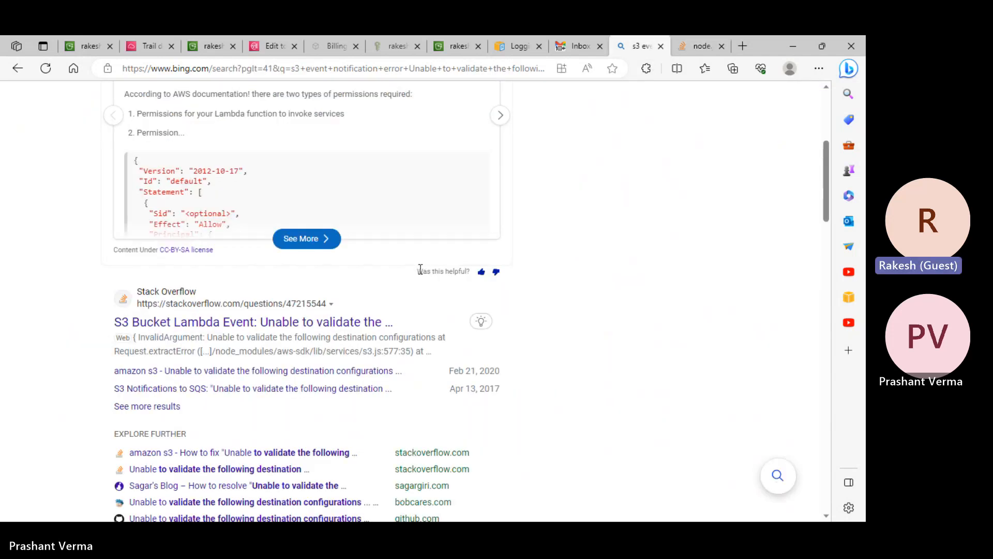
- Open two Stack Overflow results and the Snowflake result in new tabs
{"action": "scroll", "coordinate": [421, 271], "scroll_direction": "down", "scroll_amount": 3}
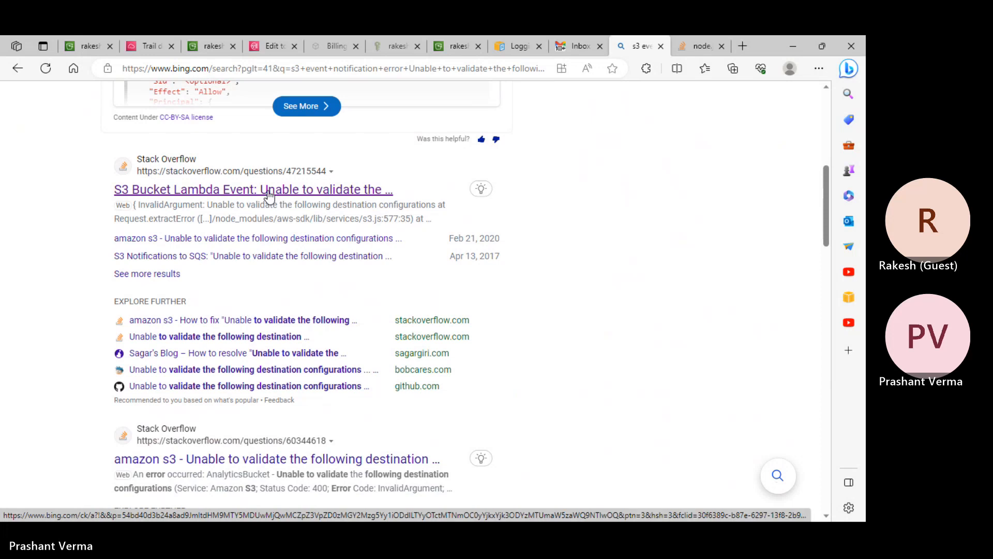
{"action": "right_click", "coordinate": [268, 196]}
{"action": "left_click", "coordinate": [331, 270]}
{"action": "scroll", "coordinate": [353, 255], "scroll_direction": "down", "scroll_amount": 2}
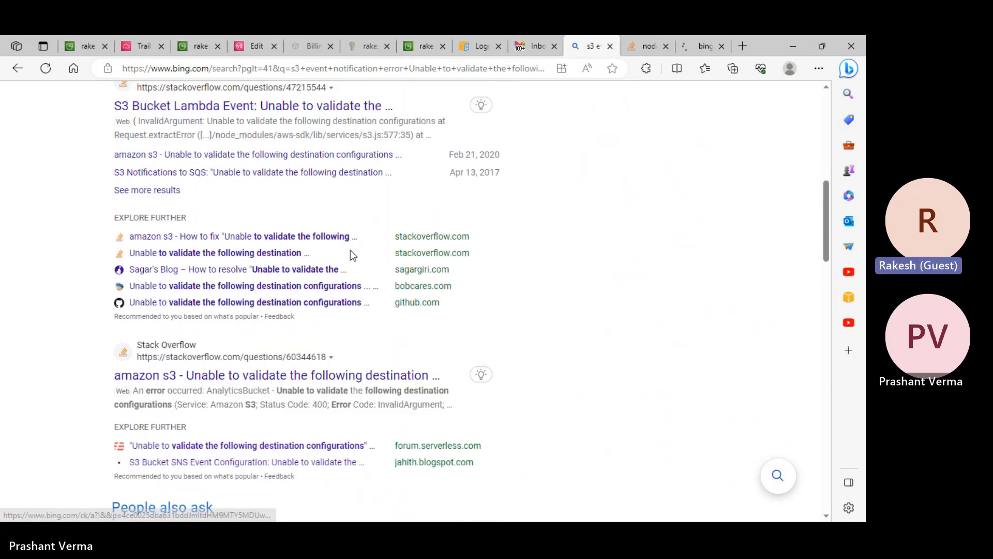
{"action": "scroll", "coordinate": [353, 255], "scroll_direction": "down", "scroll_amount": 1}
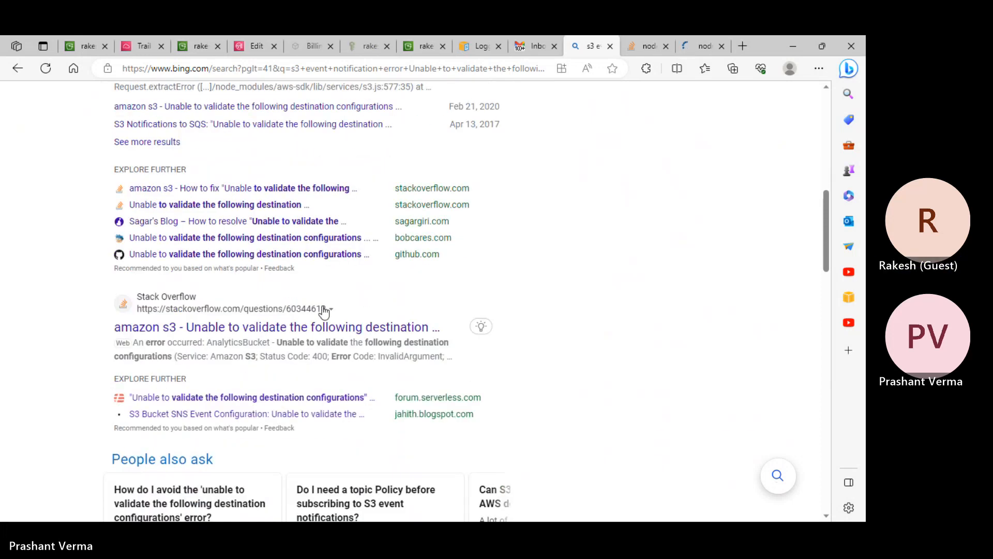
{"action": "right_click", "coordinate": [282, 333]}
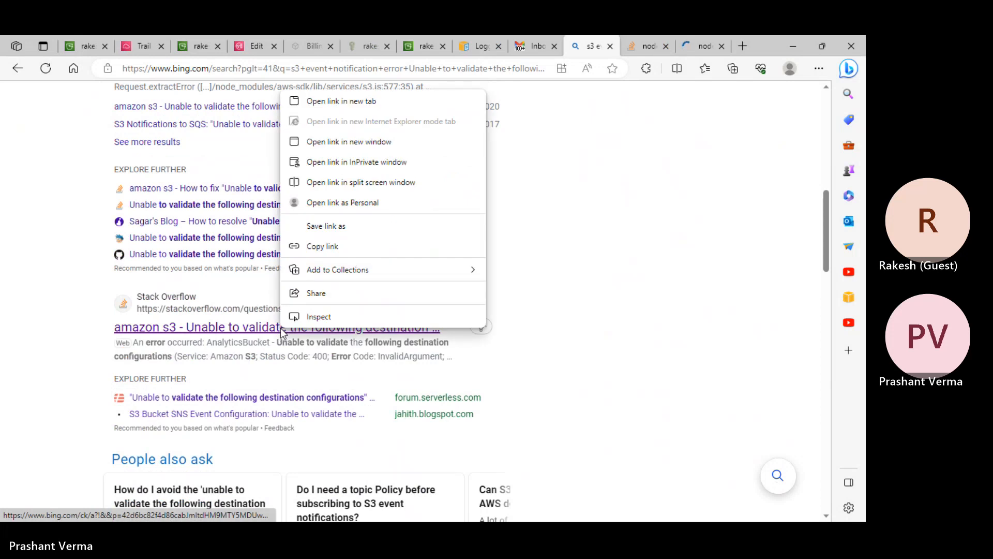
{"action": "left_click", "coordinate": [315, 102]}
{"action": "scroll", "coordinate": [590, 194], "scroll_direction": "down", "scroll_amount": 9}
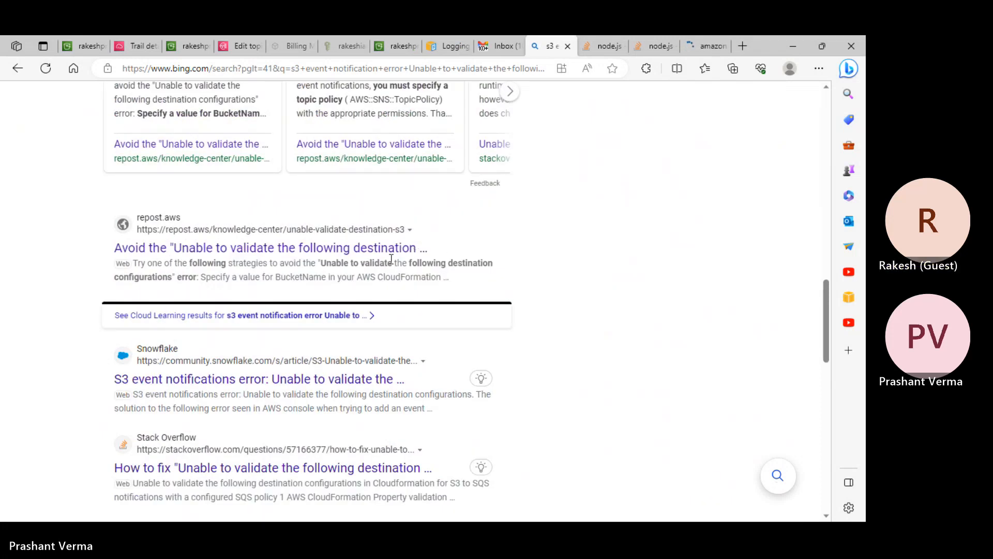
{"action": "right_click", "coordinate": [234, 378]}
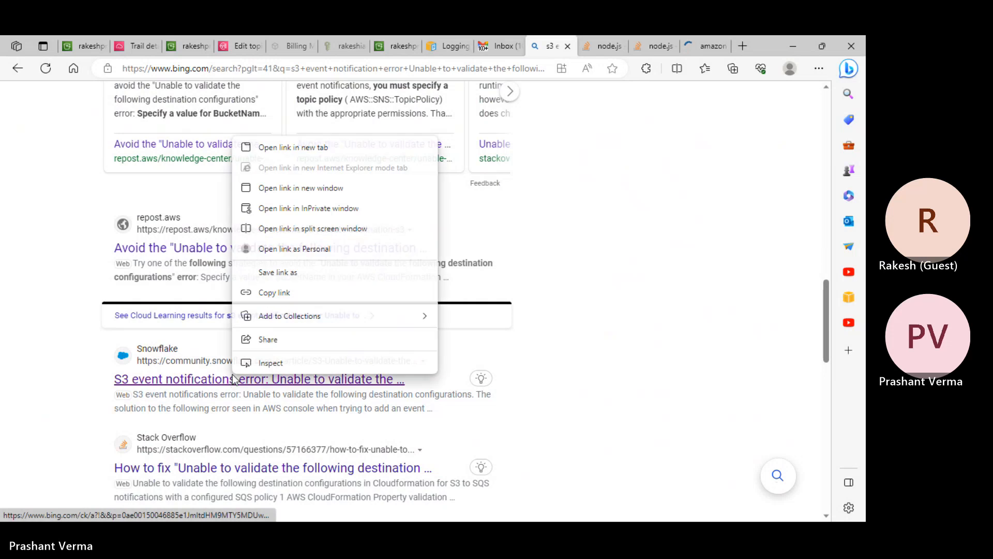
{"action": "left_click", "coordinate": [300, 147]}
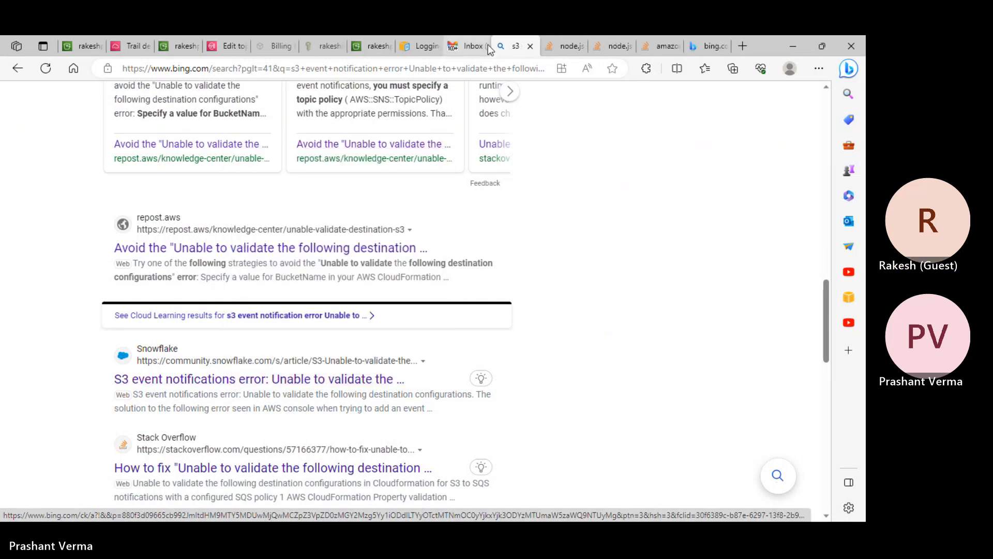
- Read the Stack Overflow questions, including 60344618, then view the Snowflake Community article
{"action": "left_click", "coordinate": [567, 37]}
{"action": "scroll", "coordinate": [517, 242], "scroll_direction": "down", "scroll_amount": 4}
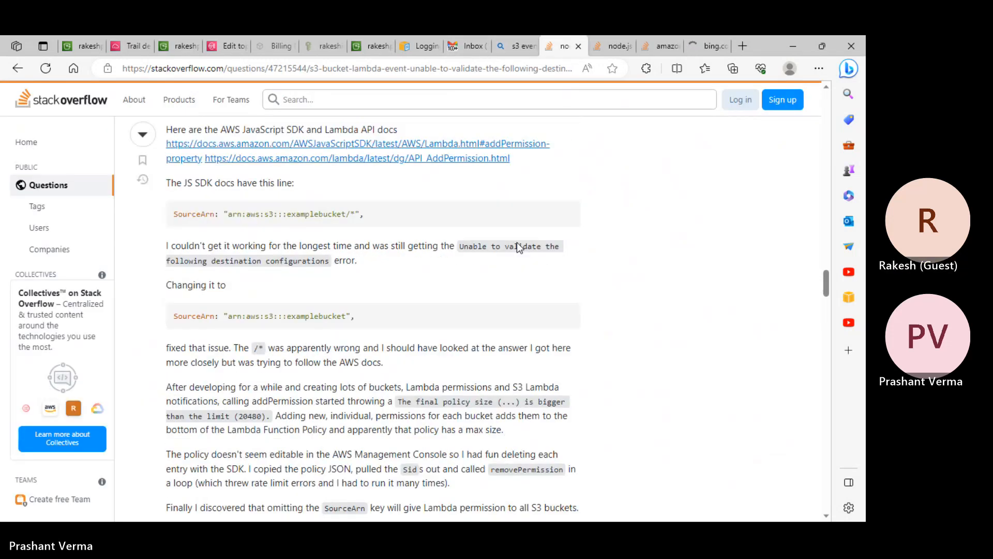
{"action": "left_click", "coordinate": [613, 46]}
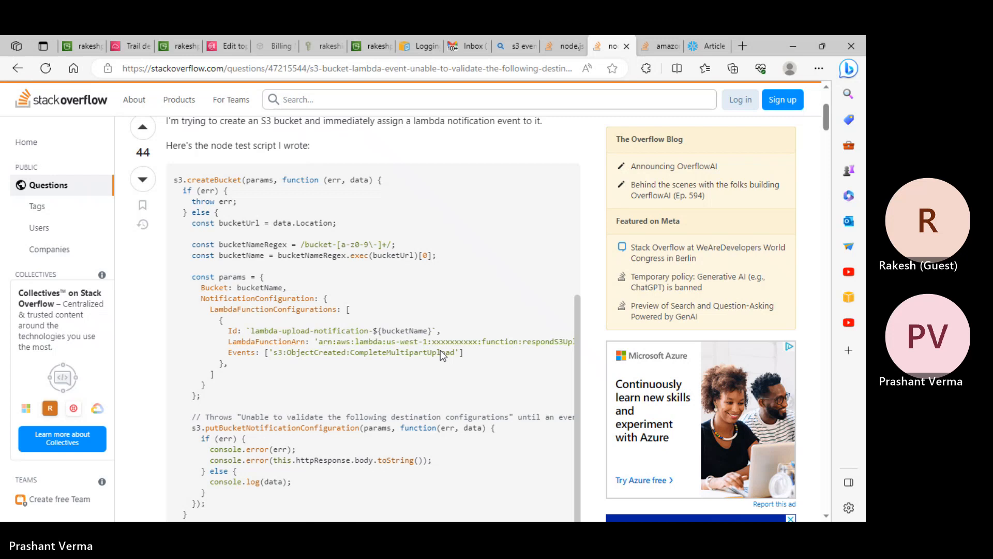
{"action": "left_click", "coordinate": [666, 41]}
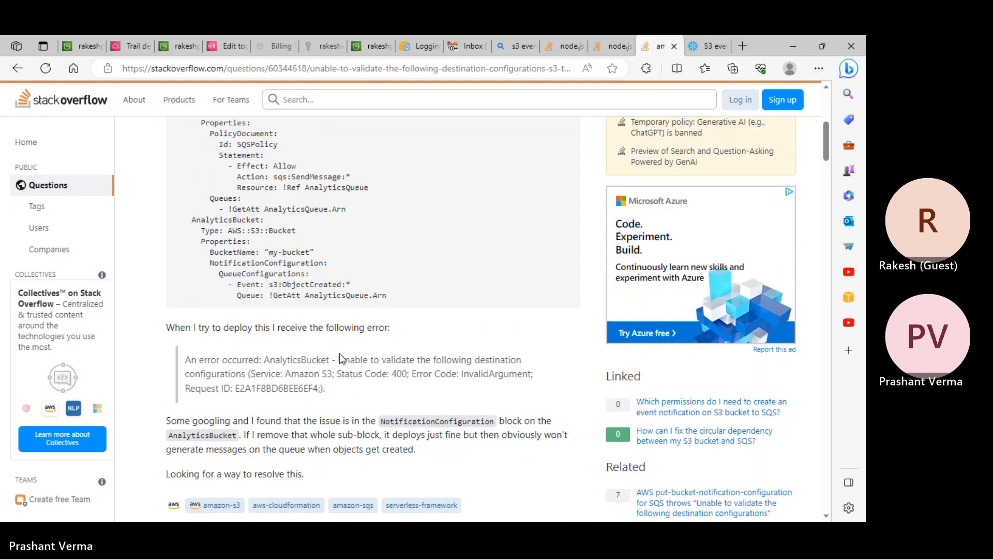
{"action": "scroll", "coordinate": [342, 358], "scroll_direction": "down", "scroll_amount": 10}
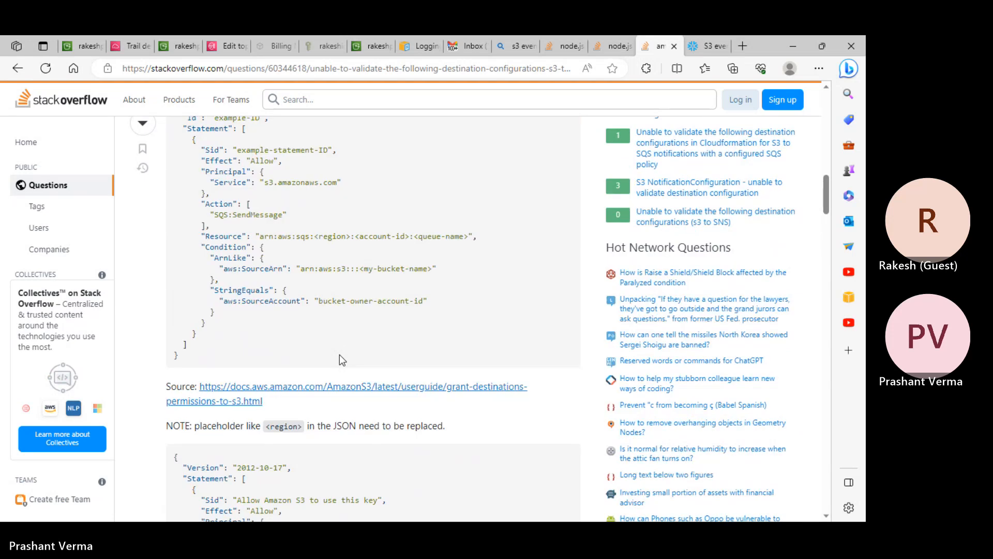
{"action": "left_click", "coordinate": [706, 45]}
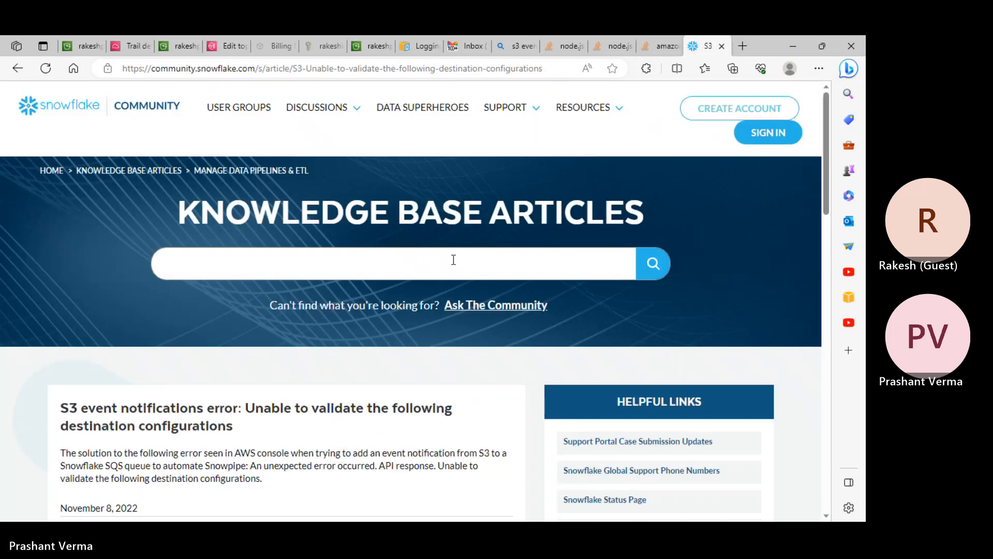
{"action": "scroll", "coordinate": [452, 267], "scroll_direction": "down", "scroll_amount": 5}
{"action": "scroll", "coordinate": [451, 274], "scroll_direction": "down", "scroll_amount": 6}
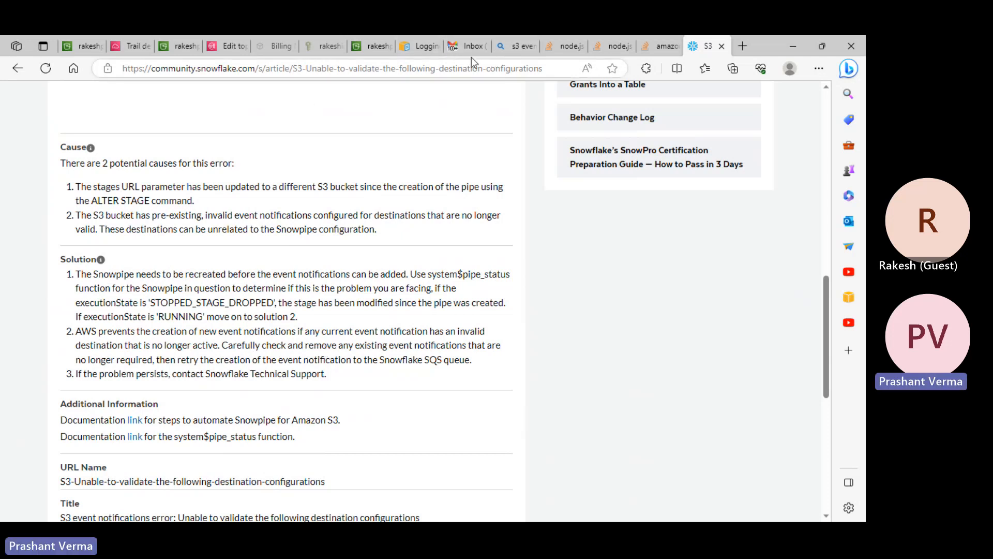
- Cycle back through tabs to the S3 notification's validation error, then view the IAM user's permissions
{"action": "left_click", "coordinate": [570, 48]}
{"action": "left_click", "coordinate": [522, 46]}
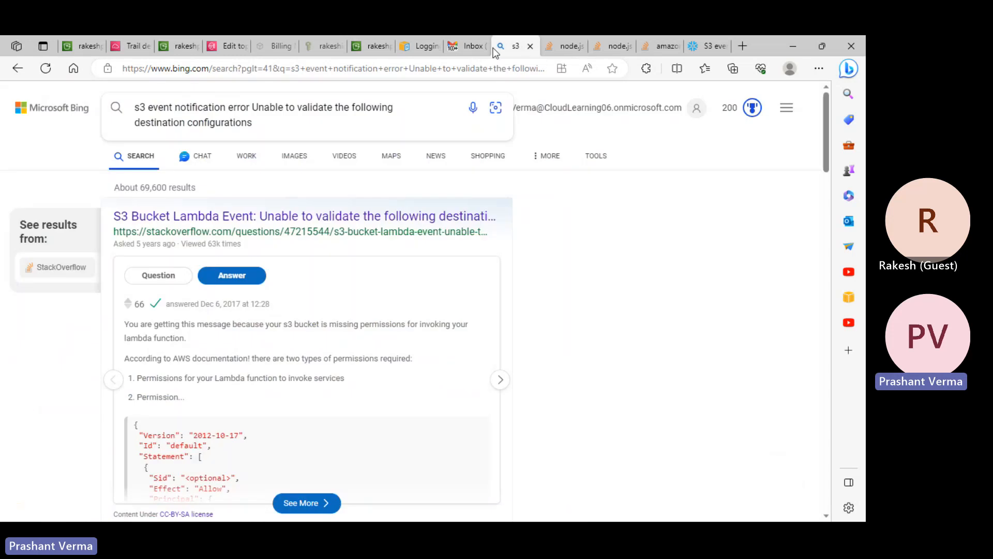
{"action": "left_click", "coordinate": [468, 45]}
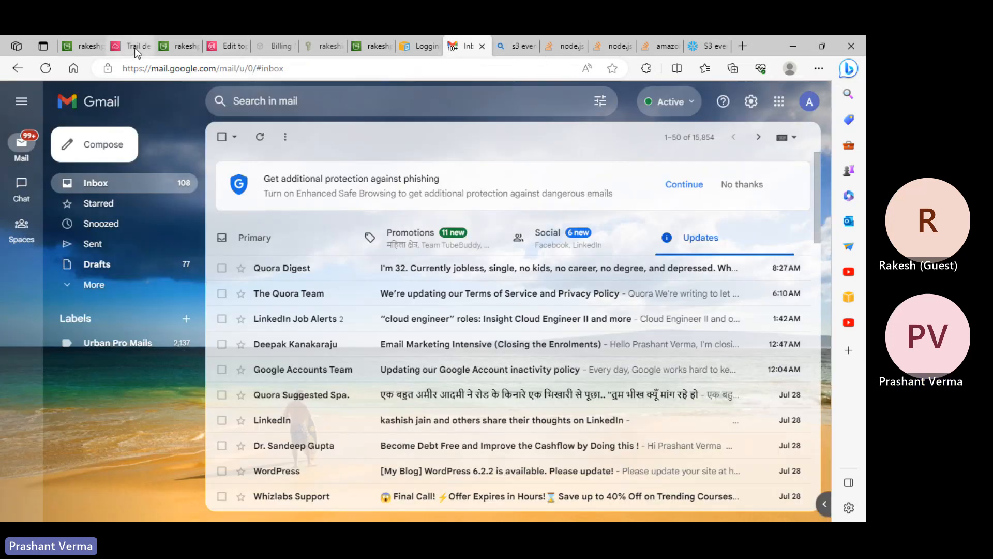
{"action": "left_click", "coordinate": [135, 48]}
{"action": "left_click", "coordinate": [178, 45]}
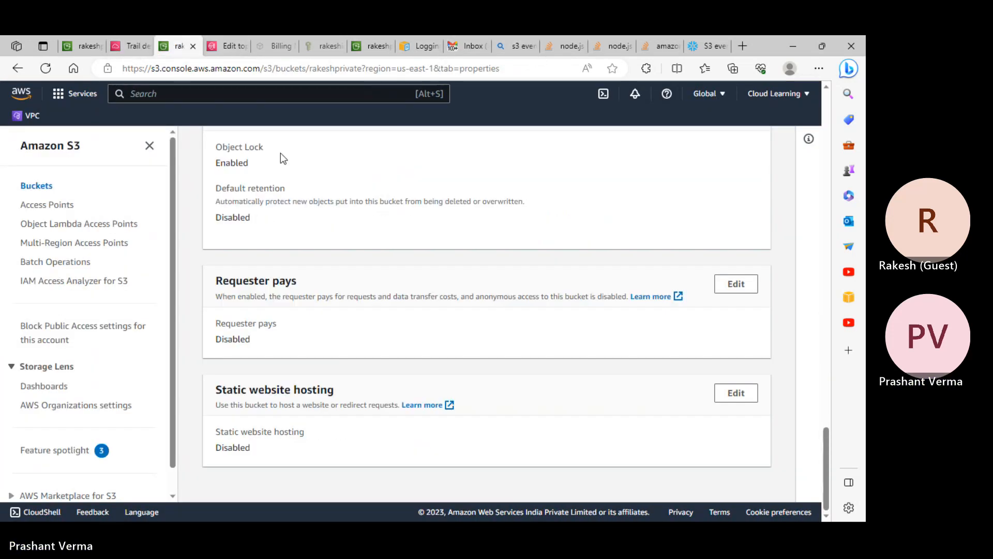
{"action": "left_click", "coordinate": [83, 46]}
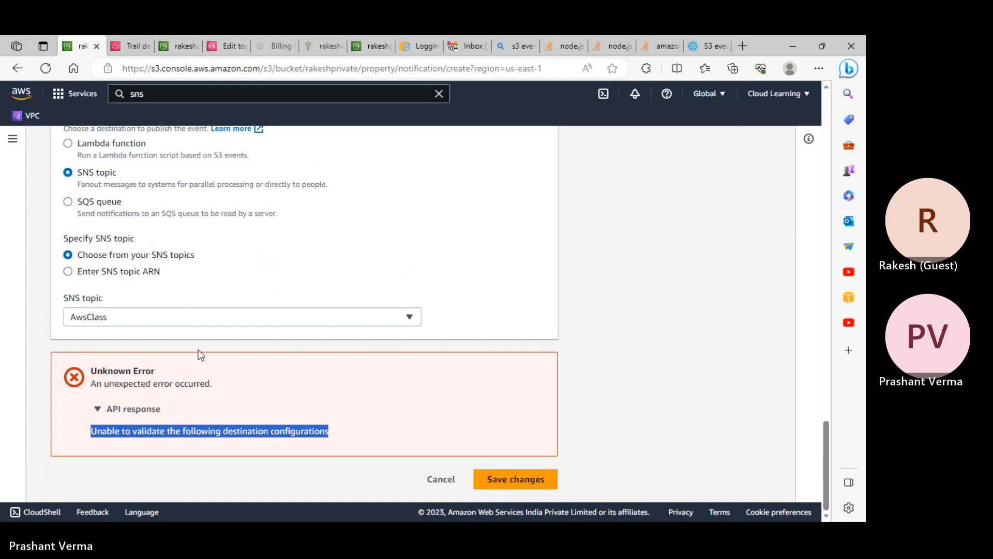
{"action": "scroll", "coordinate": [198, 349], "scroll_direction": "up", "scroll_amount": 2}
{"action": "scroll", "coordinate": [197, 349], "scroll_direction": "down", "scroll_amount": 3}
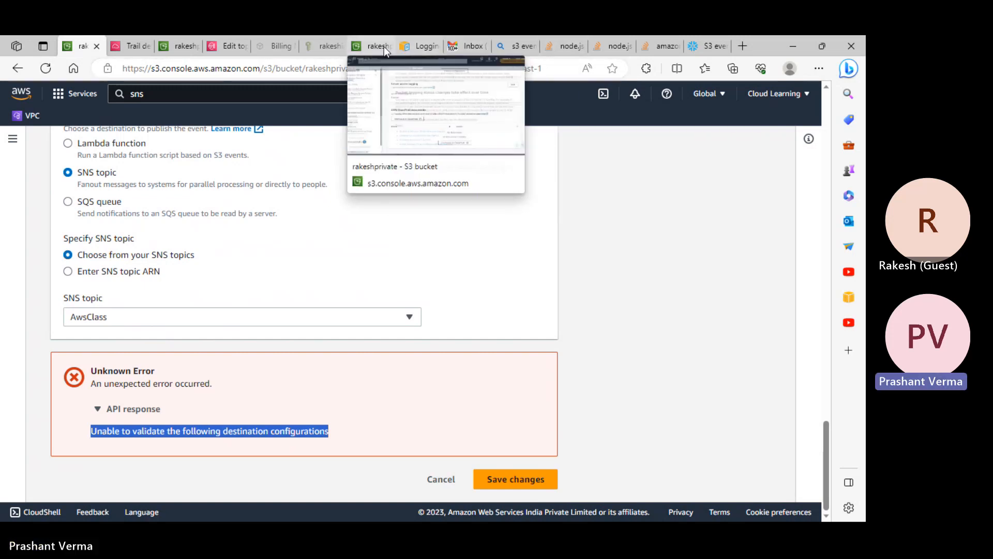
{"action": "left_click", "coordinate": [318, 46]}
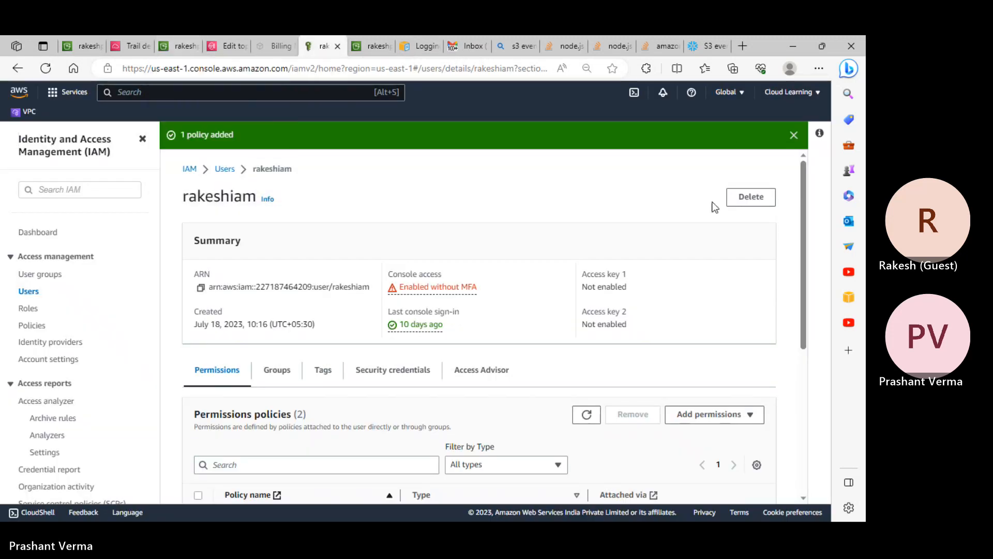
- View the AwsClass topic's access policy and select its Resource and Condition block
{"action": "left_click", "coordinate": [185, 47]}
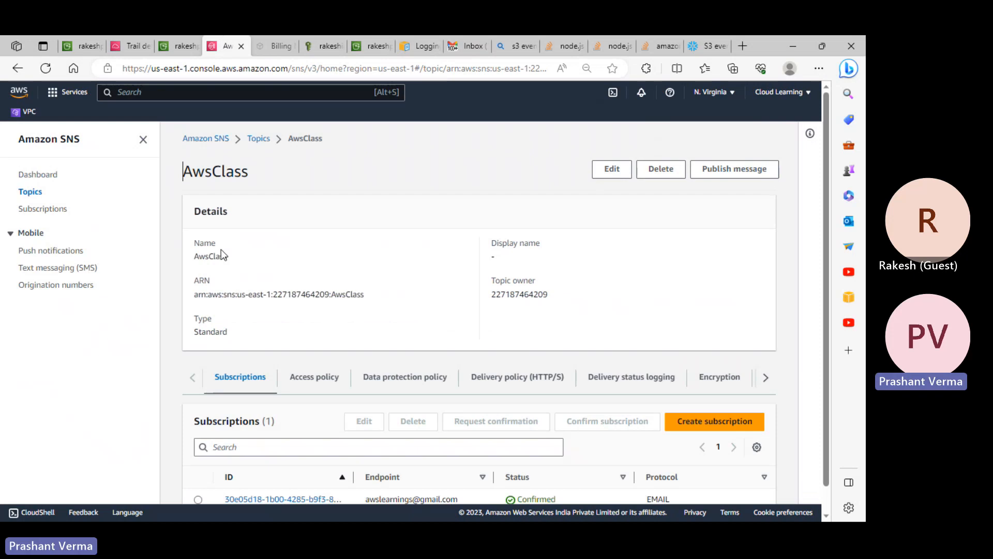
{"action": "scroll", "coordinate": [523, 311], "scroll_direction": "down", "scroll_amount": 2}
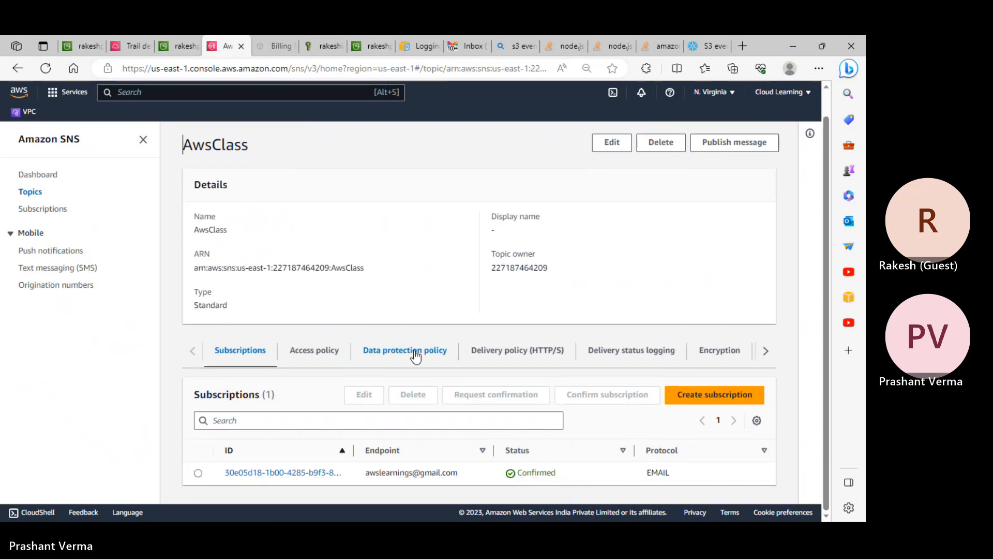
{"action": "left_click", "coordinate": [317, 356]}
{"action": "scroll", "coordinate": [317, 352], "scroll_direction": "down", "scroll_amount": 8}
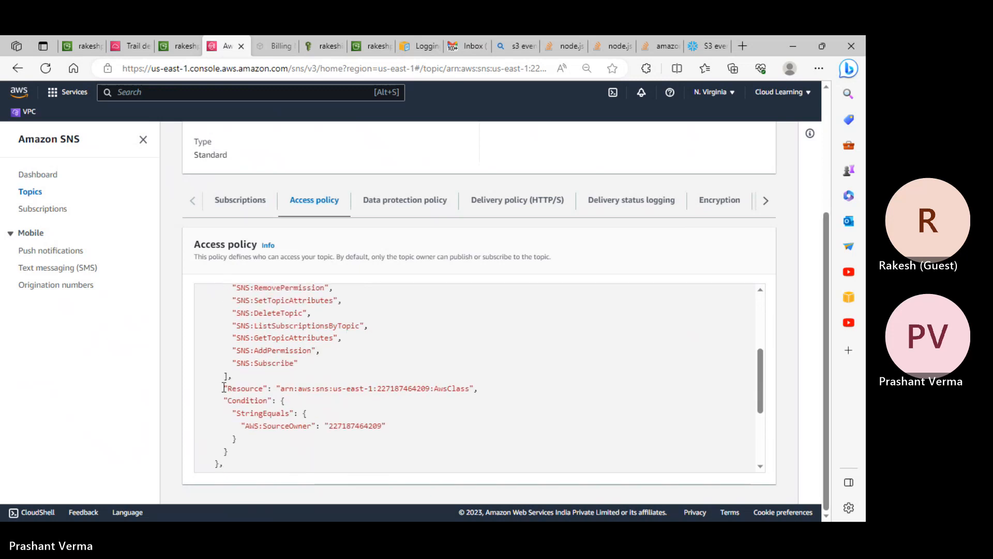
{"action": "left_click_drag", "start_coordinate": [224, 387], "coordinate": [321, 446]}
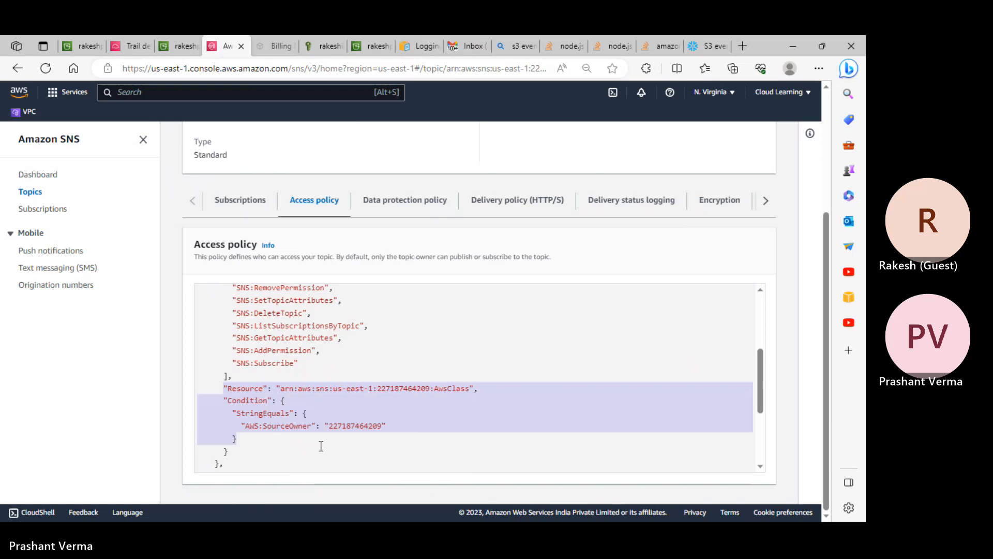
{"action": "scroll", "coordinate": [359, 431], "scroll_direction": "down", "scroll_amount": 2}
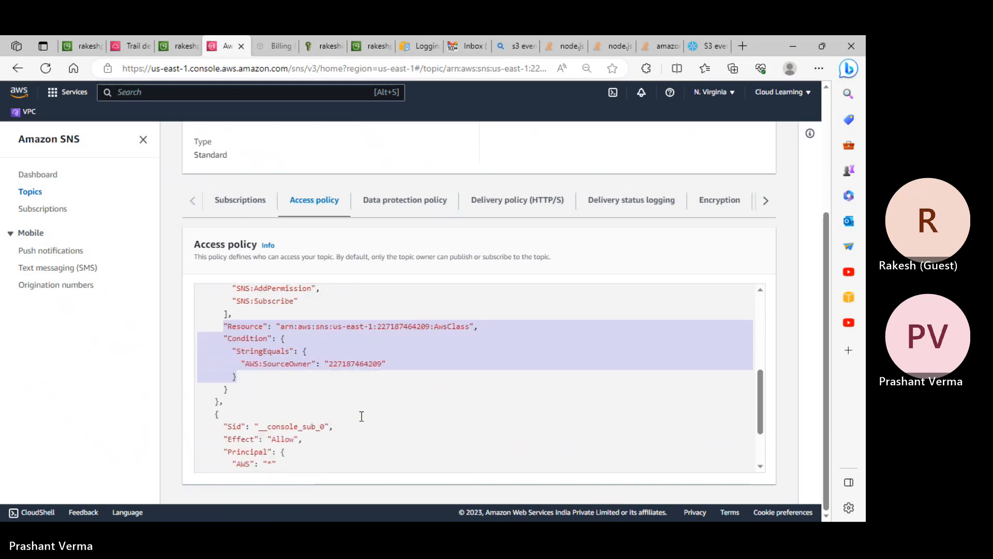
{"action": "scroll", "coordinate": [786, 295], "scroll_direction": "up", "scroll_amount": 3}
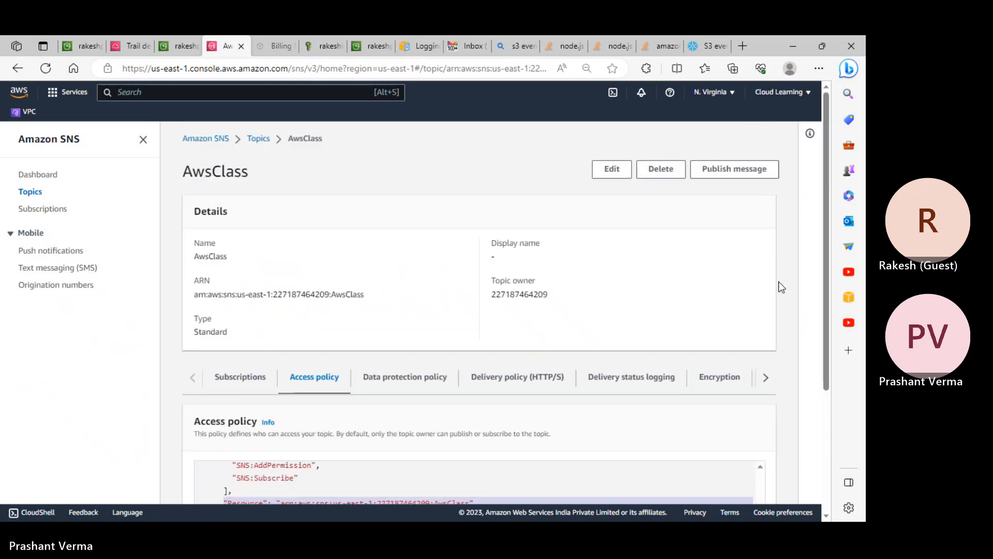
- Open AwsClass for editing and select the Resource and Condition lines in the policy editor
{"action": "left_click", "coordinate": [611, 169]}
{"action": "scroll", "coordinate": [352, 258], "scroll_direction": "down", "scroll_amount": 10}
{"action": "left_click_drag", "start_coordinate": [103, 243], "coordinate": [144, 310]}
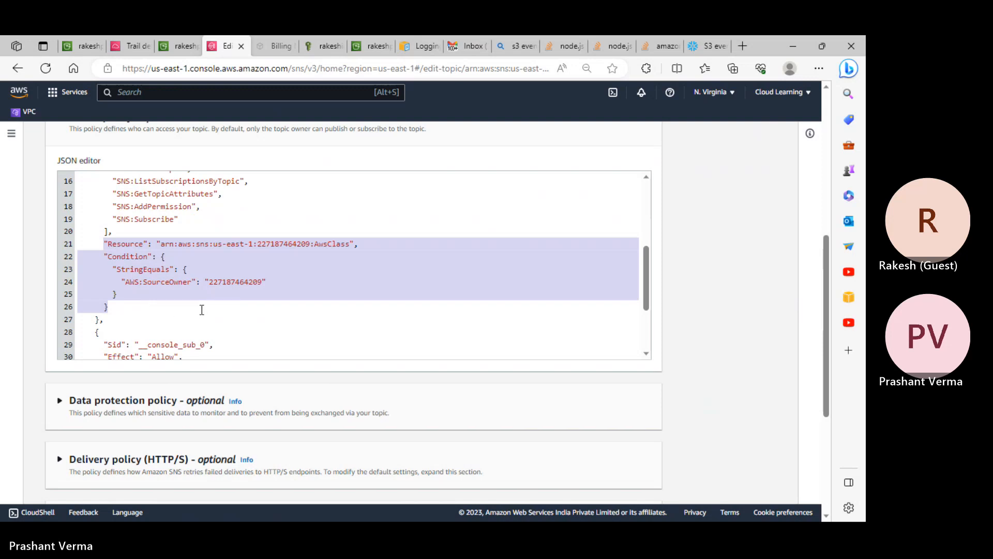
- Launch Notepad via Run and paste a backup copy of the access policy
{"action": "key", "text": "super+r"}
{"action": "type", "text": "notepad"}
{"action": "key", "text": "Return"}
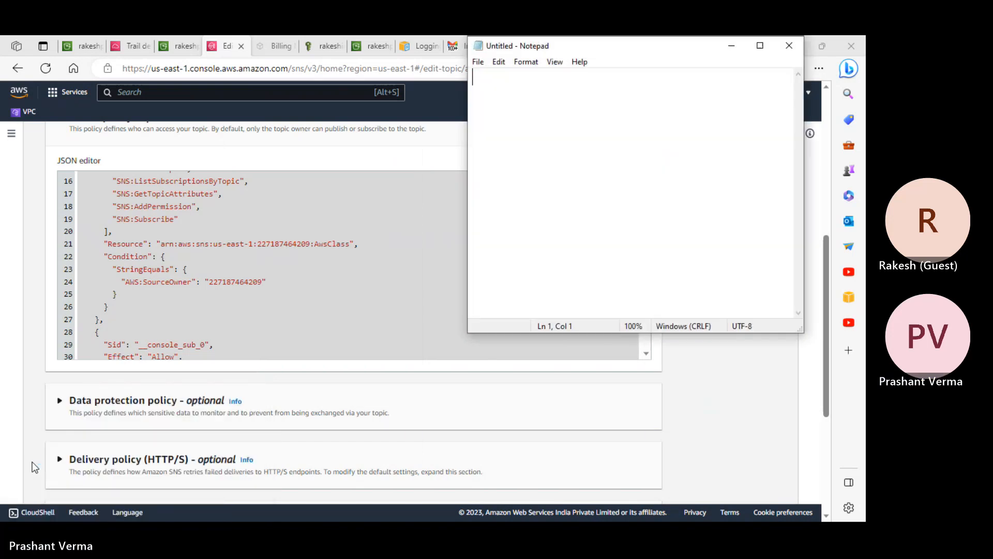
{"action": "key", "text": "ctrl+v"}
- Delete the Resource and SourceOwner Condition lines from the policy's first statement
{"action": "left_click", "coordinate": [138, 307]}
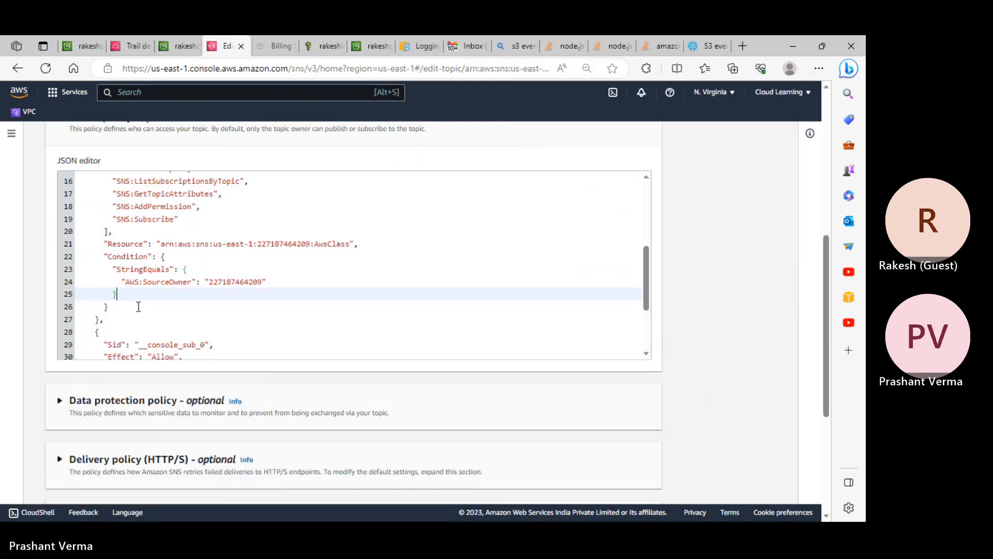
{"action": "left_click_drag", "start_coordinate": [109, 308], "coordinate": [100, 247]}
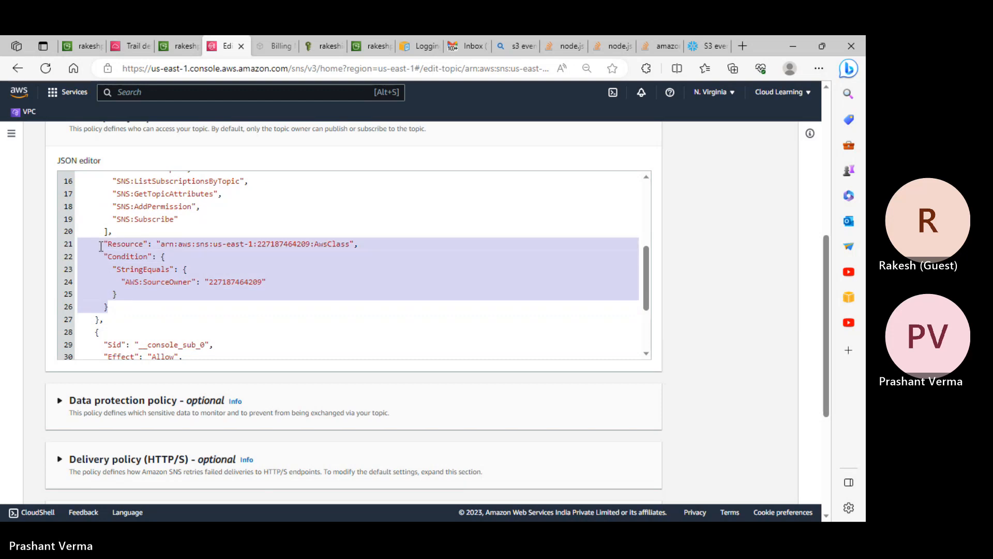
{"action": "key", "text": "BackSpace"}
{"action": "key", "text": "Delete"}
{"action": "scroll", "coordinate": [317, 250], "scroll_direction": "up", "scroll_amount": 7}
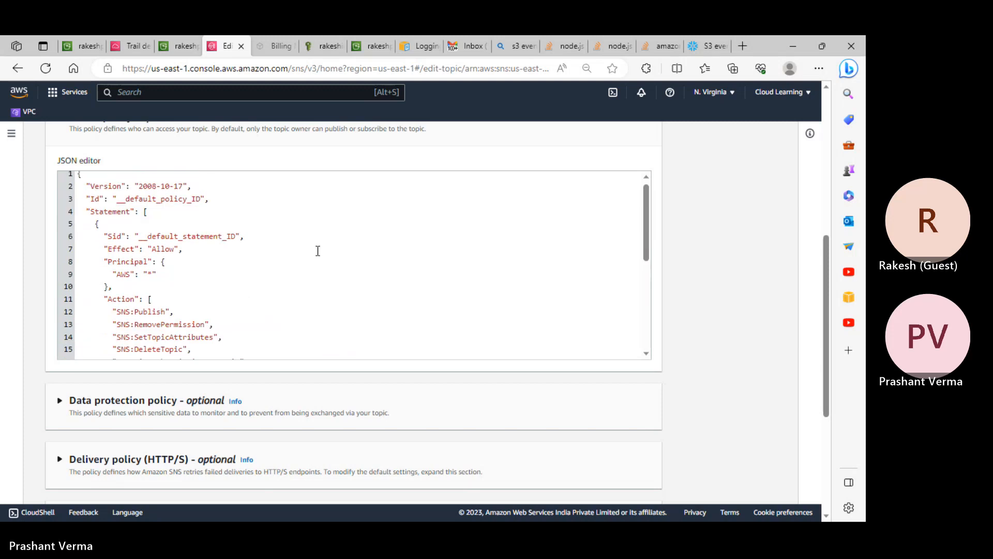
{"action": "scroll", "coordinate": [613, 208], "scroll_direction": "up", "scroll_amount": 4}
- Save the edited access policy, check the S3 notification tab, and return to the policy editor
{"action": "scroll", "coordinate": [716, 253], "scroll_direction": "down", "scroll_amount": 10}
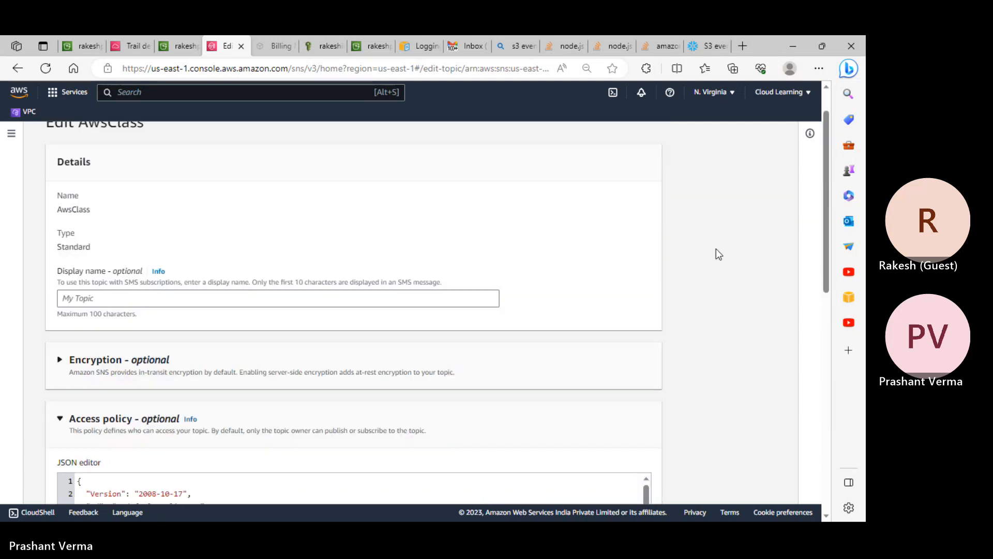
{"action": "left_click", "coordinate": [643, 486]}
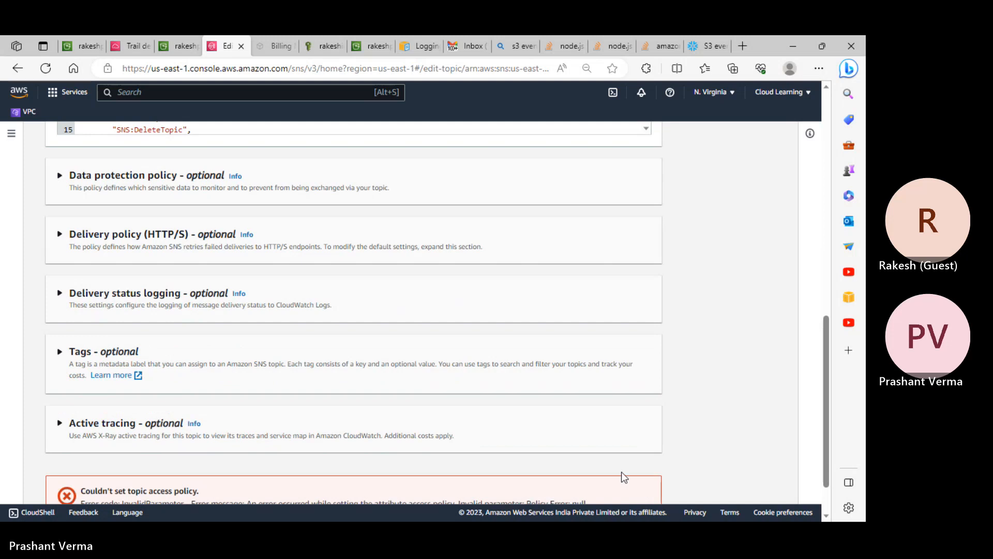
{"action": "scroll", "coordinate": [335, 376], "scroll_direction": "up", "scroll_amount": 6}
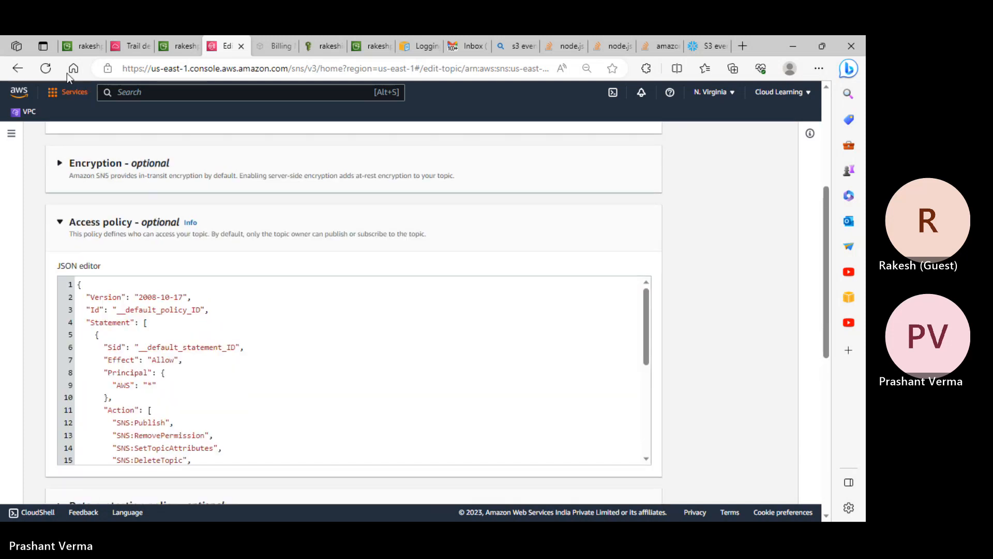
{"action": "left_click", "coordinate": [81, 45]}
{"action": "left_click", "coordinate": [227, 46]}
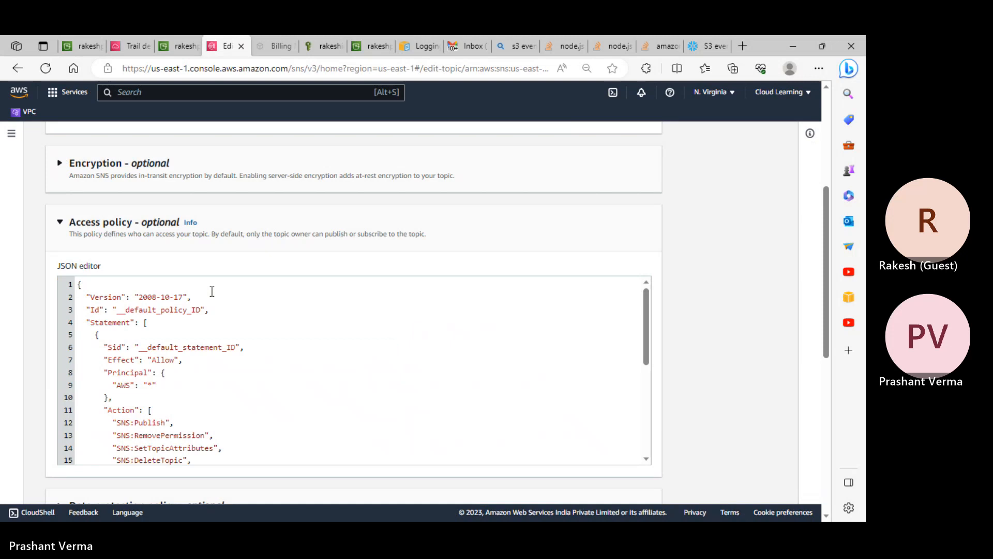
- Review the policy JSON, including the default Id line and the second statement's Effect
{"action": "left_click", "coordinate": [243, 314]}
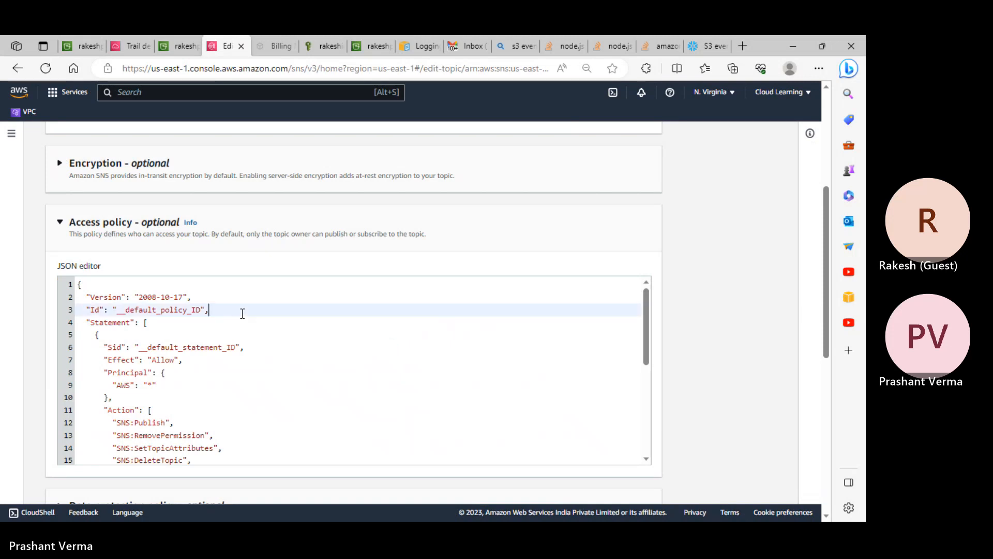
{"action": "scroll", "coordinate": [243, 313], "scroll_direction": "down", "scroll_amount": 6}
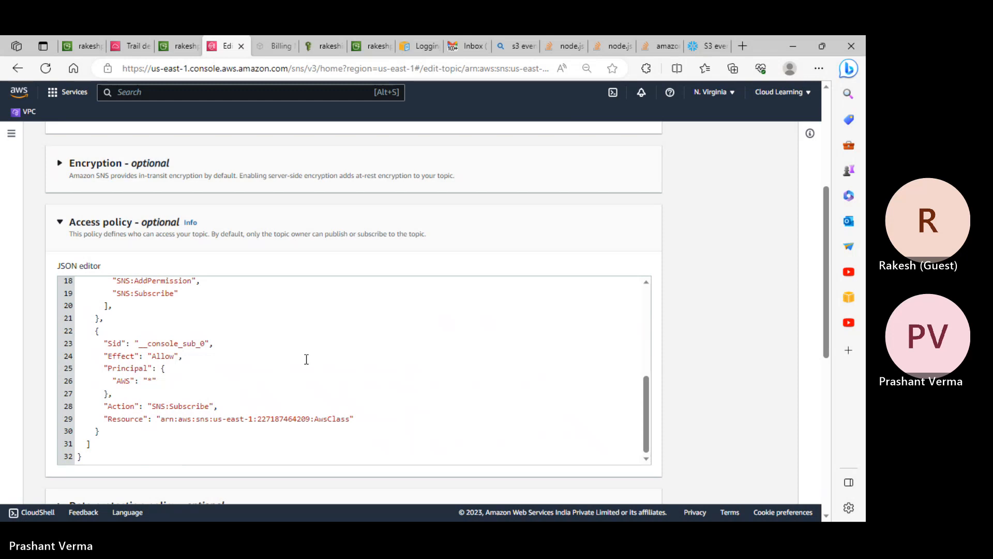
{"action": "left_click", "coordinate": [306, 359]}
{"action": "scroll", "coordinate": [306, 359], "scroll_direction": "up", "scroll_amount": 2}
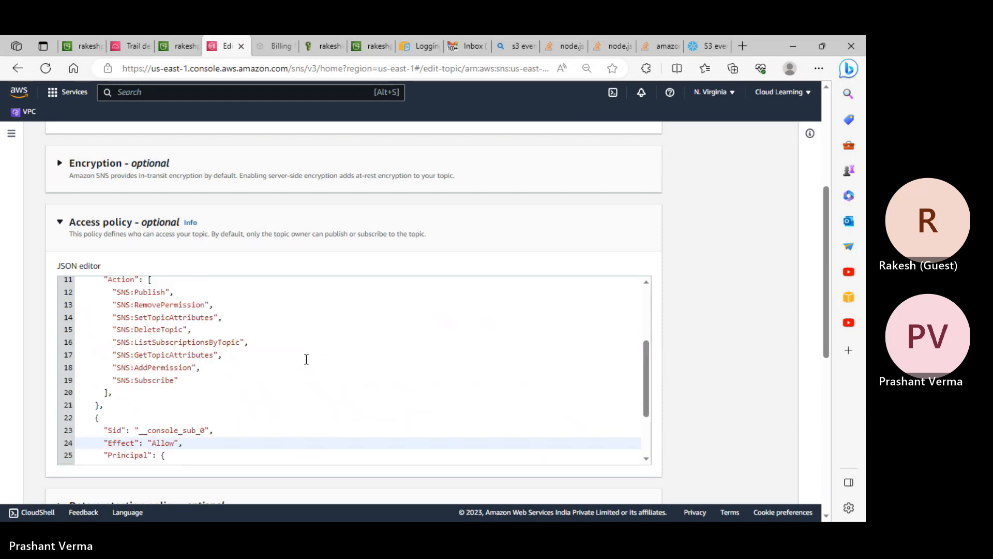
{"action": "scroll", "coordinate": [307, 359], "scroll_direction": "up", "scroll_amount": 4}
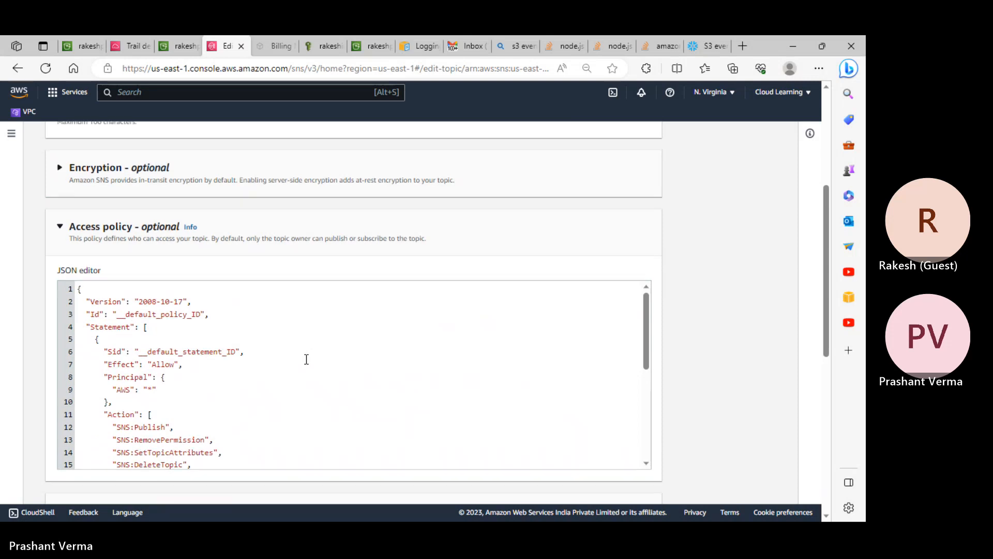
{"action": "scroll", "coordinate": [306, 359], "scroll_direction": "up", "scroll_amount": 1}
{"action": "scroll", "coordinate": [306, 359], "scroll_direction": "down", "scroll_amount": 2}
{"action": "scroll", "coordinate": [306, 359], "scroll_direction": "down", "scroll_amount": 6}
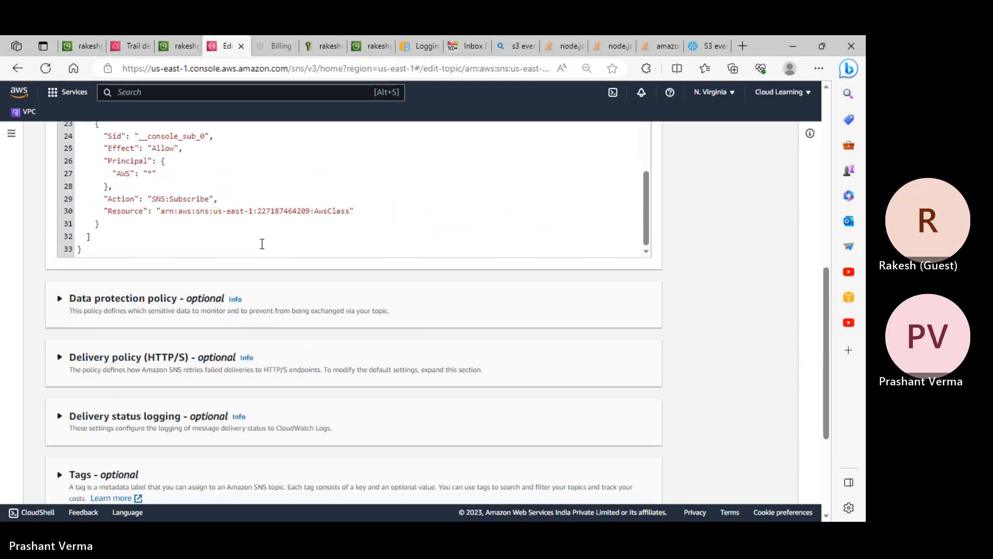
{"action": "scroll", "coordinate": [230, 196], "scroll_direction": "up", "scroll_amount": 2}
{"action": "scroll", "coordinate": [230, 196], "scroll_direction": "up", "scroll_amount": 2}
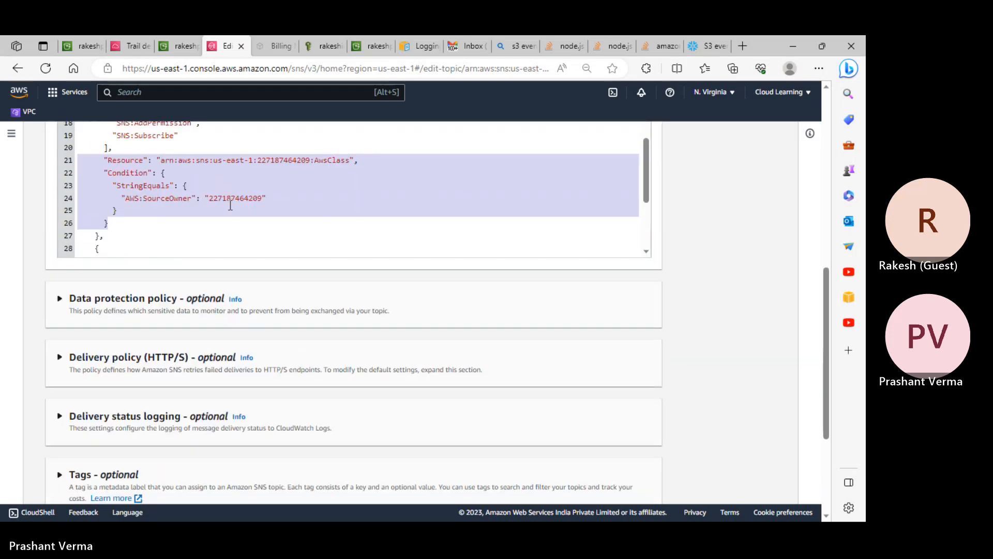
{"action": "left_click", "coordinate": [231, 199]}
- Expand Data protection policy and switch its configuration mode to Basic
{"action": "left_click", "coordinate": [206, 300]}
{"action": "scroll", "coordinate": [205, 304], "scroll_direction": "down", "scroll_amount": 4}
{"action": "left_click", "coordinate": [373, 168]}
{"action": "left_click", "coordinate": [202, 171]}
- Confirm the switch to Basic mode and expand the HTTP/S Delivery policy settings
{"action": "left_click", "coordinate": [538, 348]}
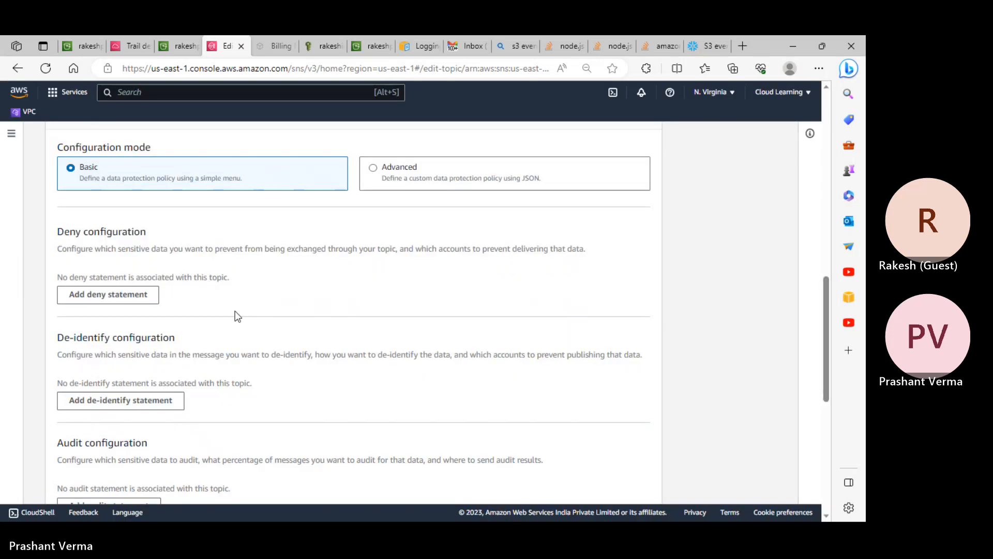
{"action": "scroll", "coordinate": [207, 310], "scroll_direction": "down", "scroll_amount": 4}
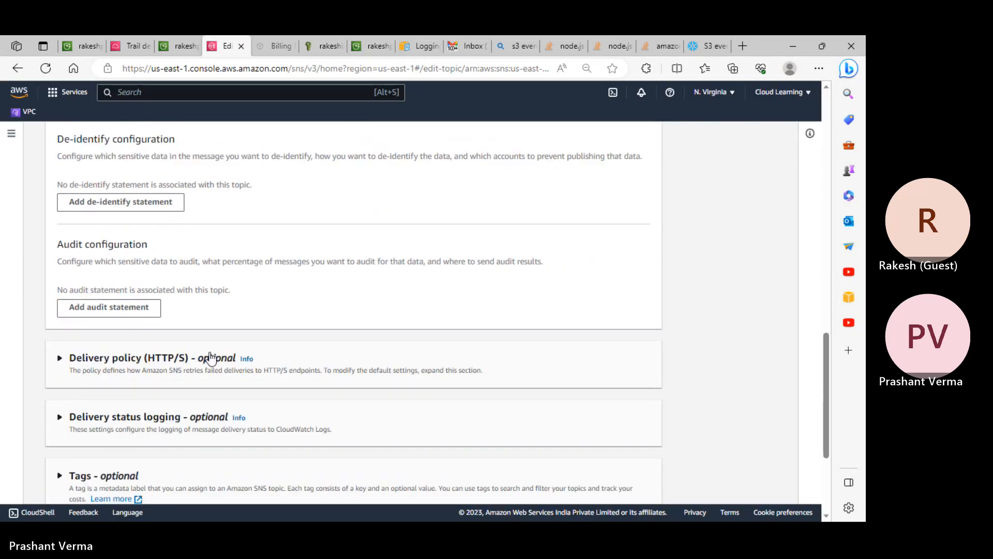
{"action": "left_click", "coordinate": [211, 357]}
{"action": "scroll", "coordinate": [276, 361], "scroll_direction": "down", "scroll_amount": 4}
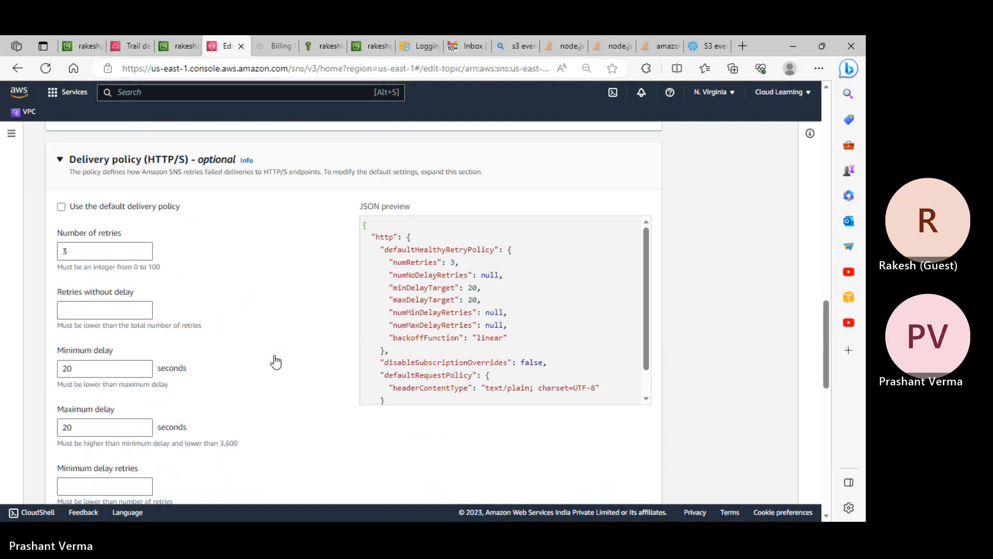
{"action": "scroll", "coordinate": [503, 292], "scroll_direction": "down", "scroll_amount": 1}
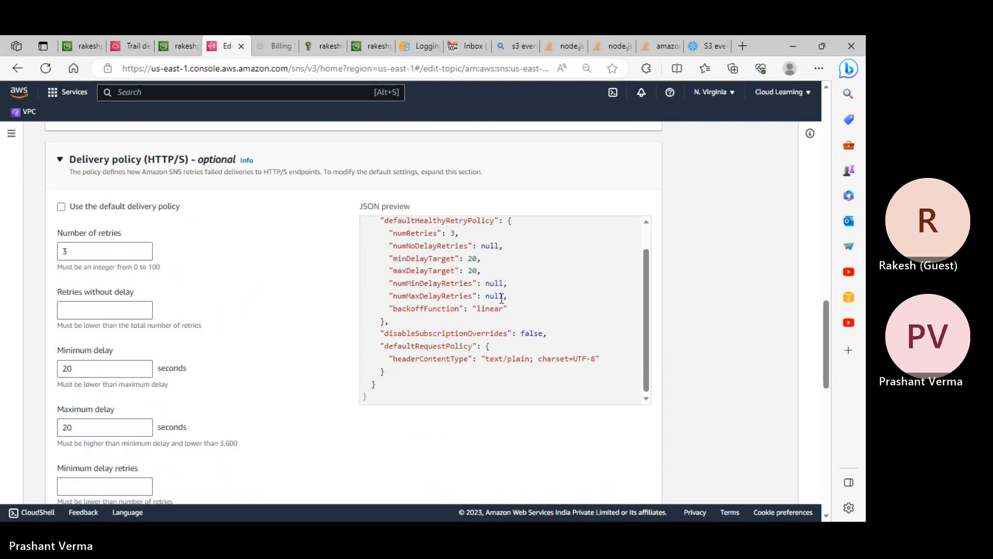
{"action": "scroll", "coordinate": [244, 304], "scroll_direction": "down", "scroll_amount": 4}
{"action": "scroll", "coordinate": [206, 323], "scroll_direction": "down", "scroll_amount": 7}
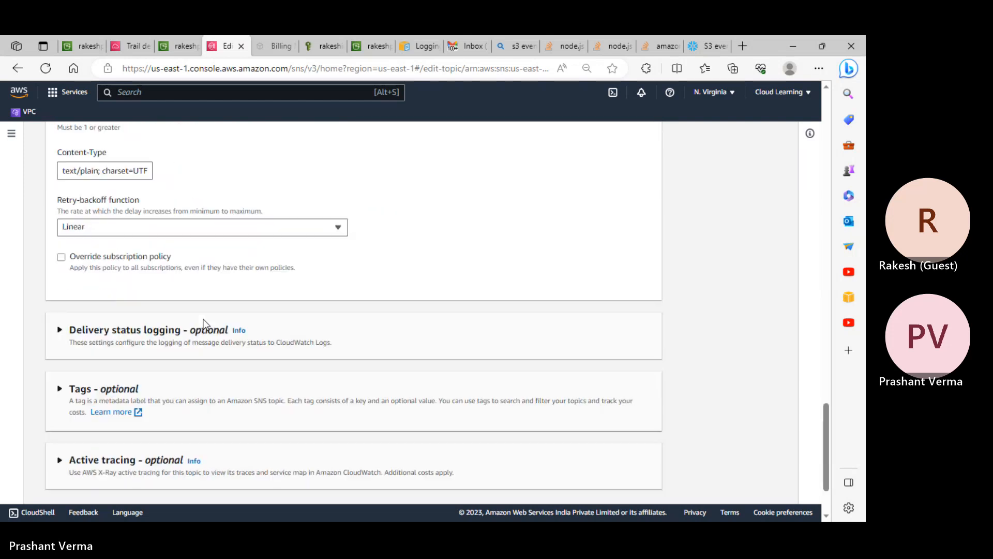
- Expand Delivery status logging, Tags and Active tracing, then open a new browser tab
{"action": "left_click", "coordinate": [200, 325]}
{"action": "scroll", "coordinate": [213, 328], "scroll_direction": "down", "scroll_amount": 3}
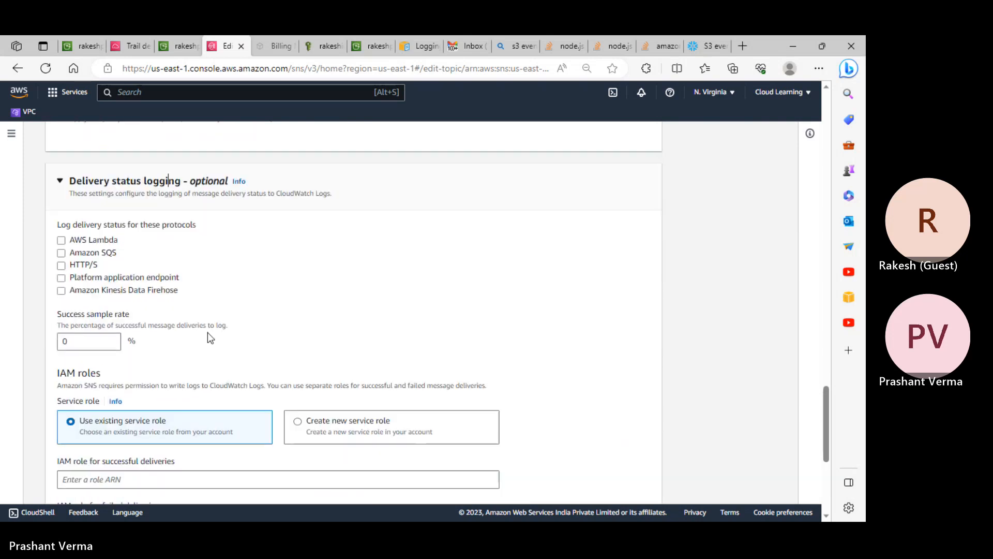
{"action": "scroll", "coordinate": [206, 337], "scroll_direction": "down", "scroll_amount": 4}
{"action": "left_click", "coordinate": [126, 381]}
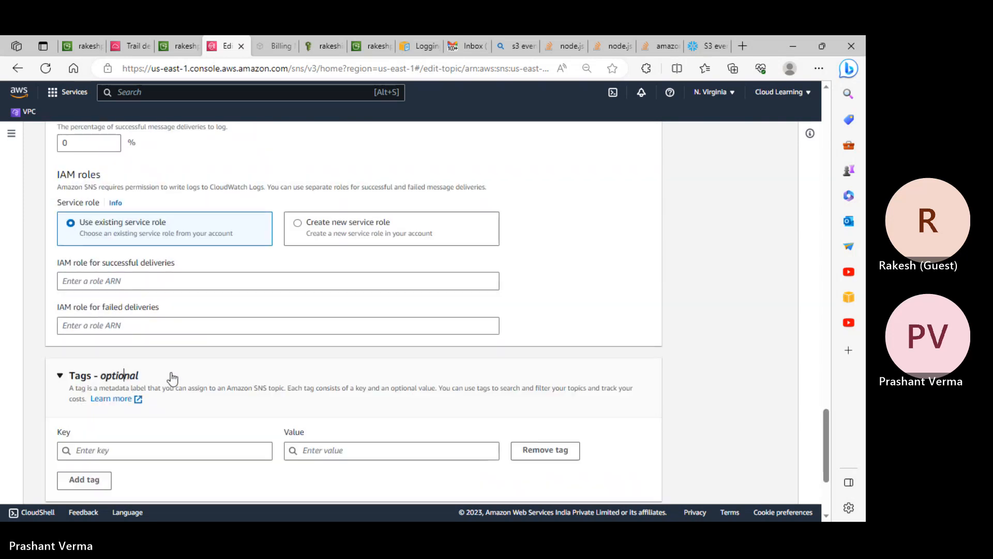
{"action": "scroll", "coordinate": [171, 377], "scroll_direction": "down", "scroll_amount": 3}
{"action": "left_click", "coordinate": [174, 368]}
{"action": "scroll", "coordinate": [232, 372], "scroll_direction": "down", "scroll_amount": 2}
{"action": "left_click", "coordinate": [742, 46]}
- Browse the saved Other favorites list for reference links, then close it
{"action": "left_click", "coordinate": [794, 89]}
{"action": "mouse_move", "coordinate": [671, 107]}
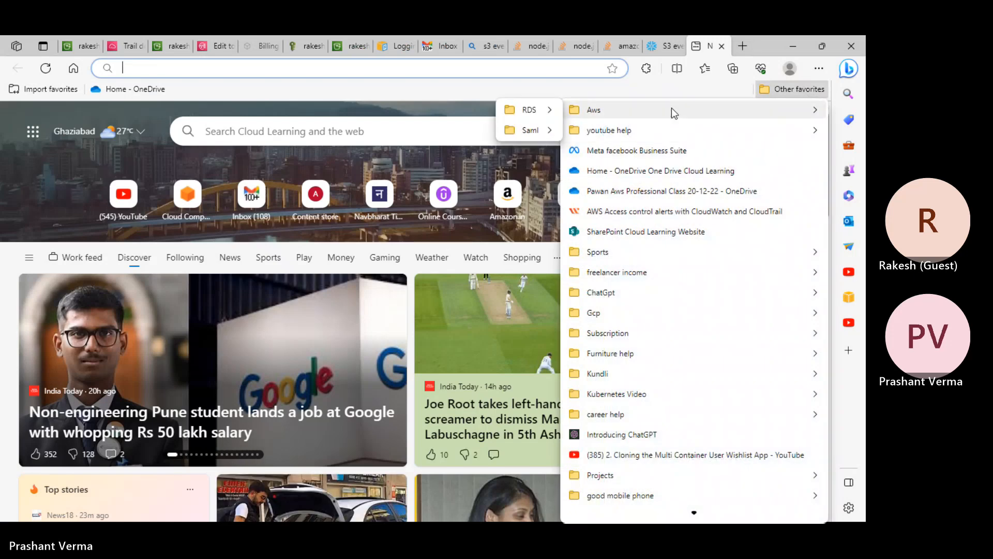
{"action": "mouse_move", "coordinate": [607, 127]}
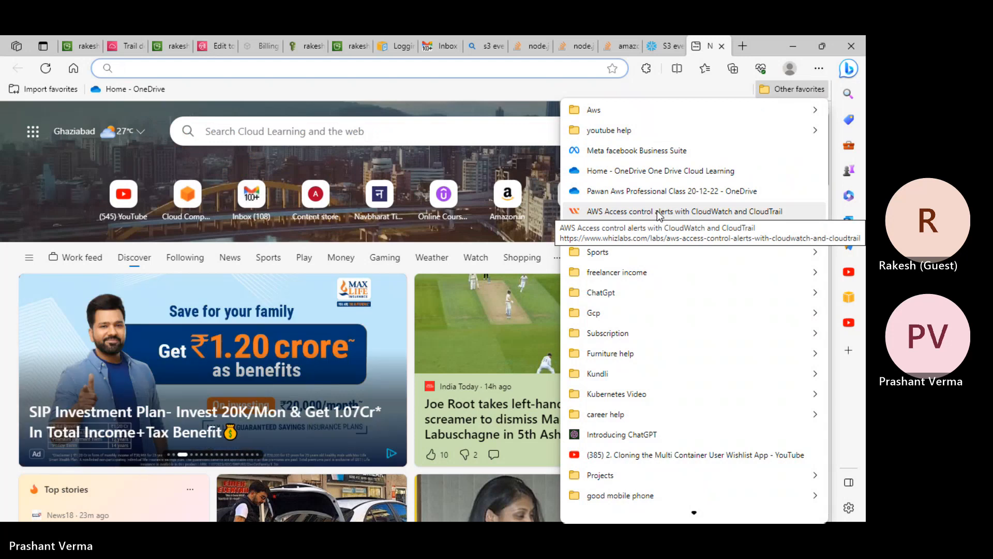
{"action": "scroll", "coordinate": [707, 491], "scroll_direction": "down", "scroll_amount": 3}
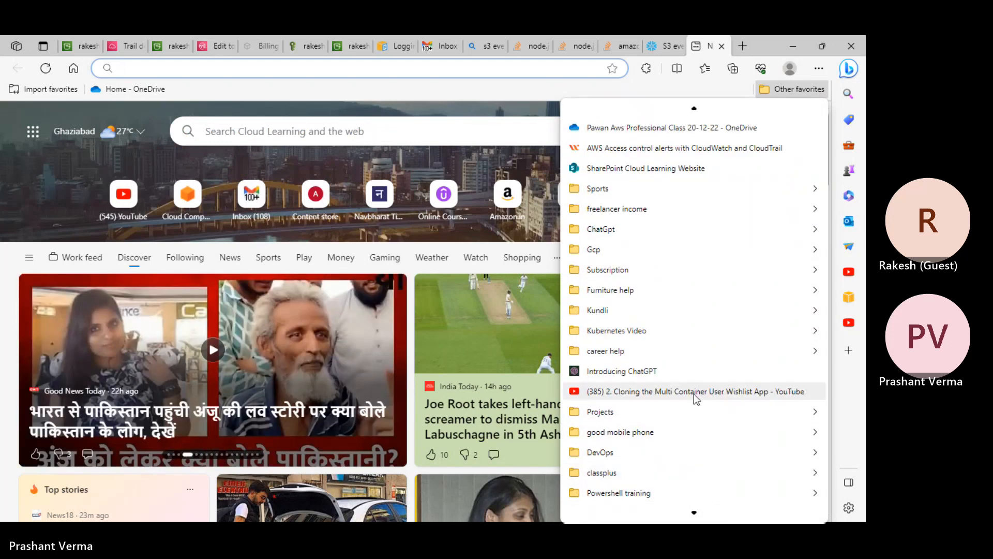
{"action": "scroll", "coordinate": [695, 414], "scroll_direction": "up", "scroll_amount": 1}
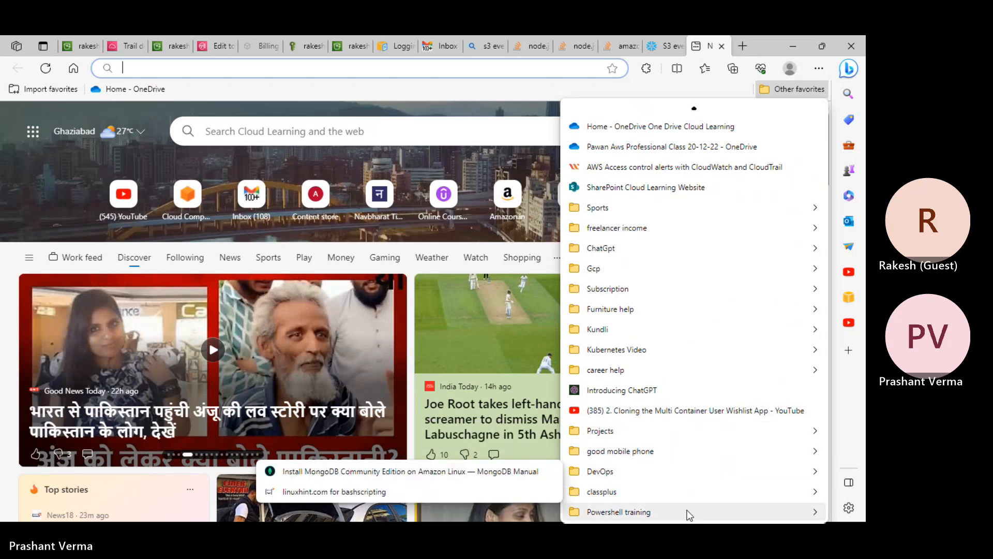
{"action": "mouse_move", "coordinate": [672, 335]}
{"action": "scroll", "coordinate": [671, 334], "scroll_direction": "up", "scroll_amount": 1}
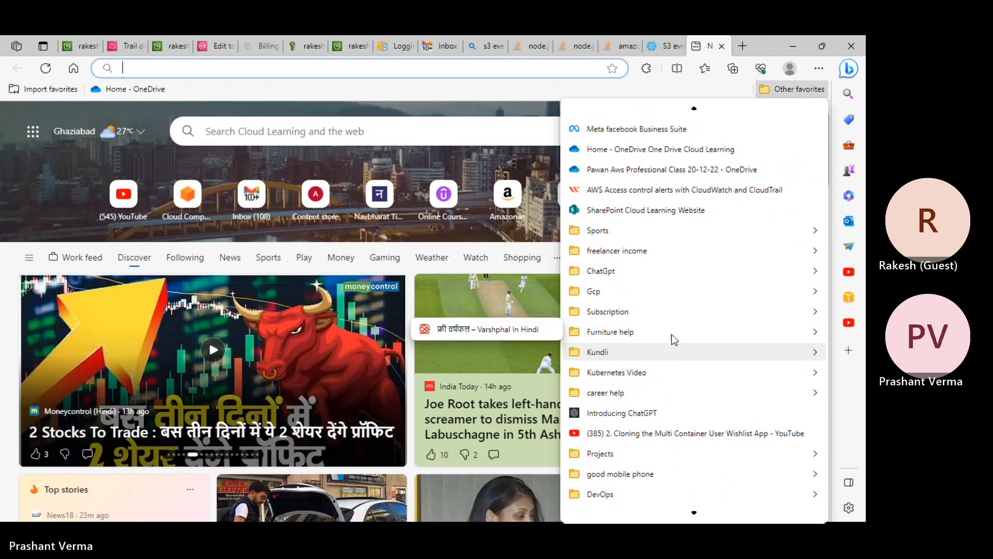
{"action": "scroll", "coordinate": [671, 331], "scroll_direction": "up", "scroll_amount": 2}
{"action": "mouse_move", "coordinate": [647, 268]}
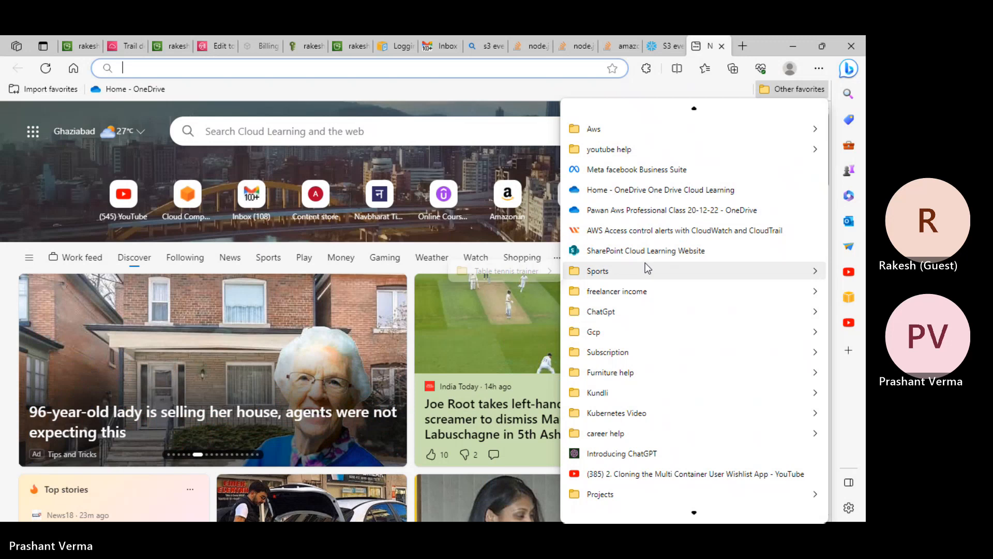
{"action": "left_click", "coordinate": [482, 91]}
- Review the Snowflake article and Stack Overflow questions about the S3 notification error
{"action": "left_click", "coordinate": [663, 40]}
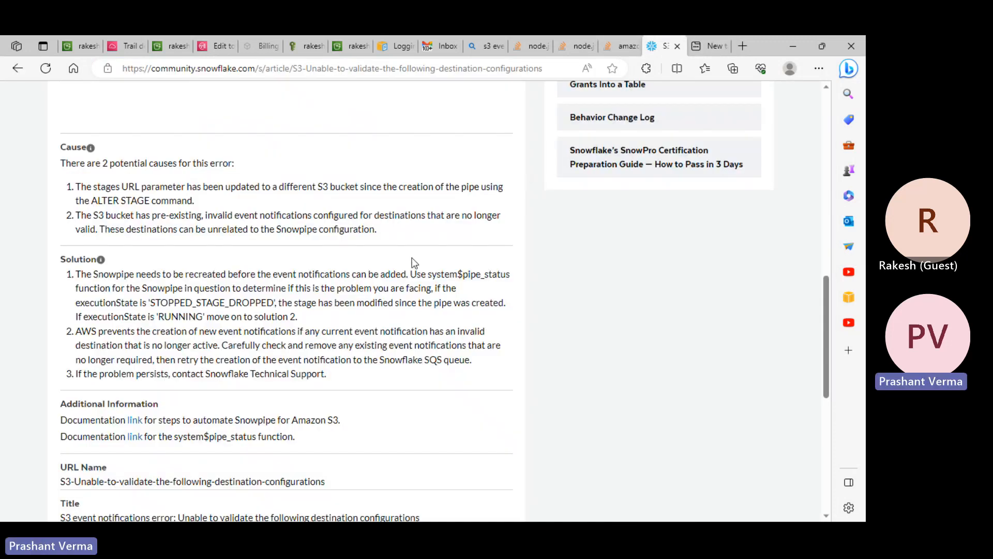
{"action": "scroll", "coordinate": [413, 295], "scroll_direction": "down", "scroll_amount": 4}
{"action": "scroll", "coordinate": [412, 298], "scroll_direction": "up", "scroll_amount": 8}
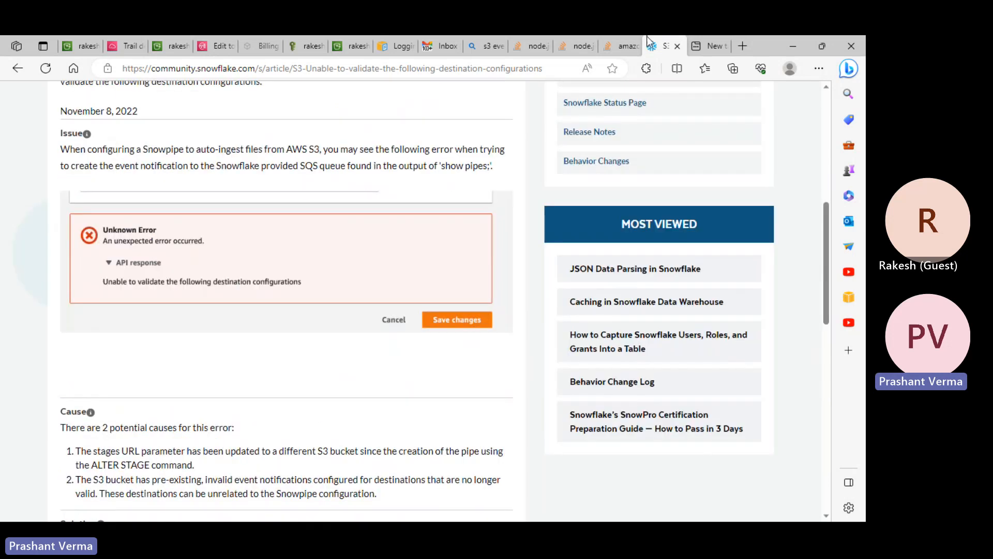
{"action": "left_click", "coordinate": [620, 41]}
{"action": "mouse_move", "coordinate": [451, 182]}
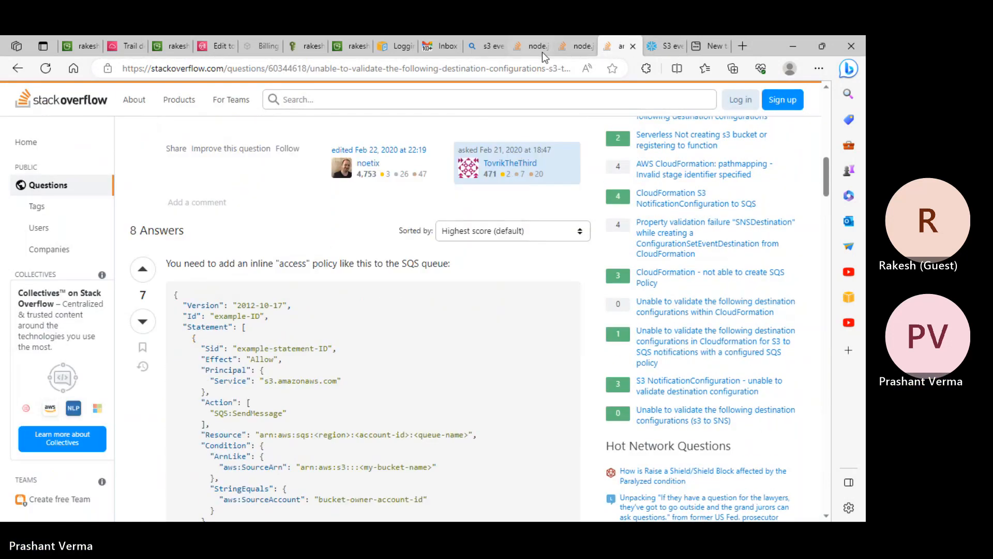
{"action": "left_click", "coordinate": [575, 46]}
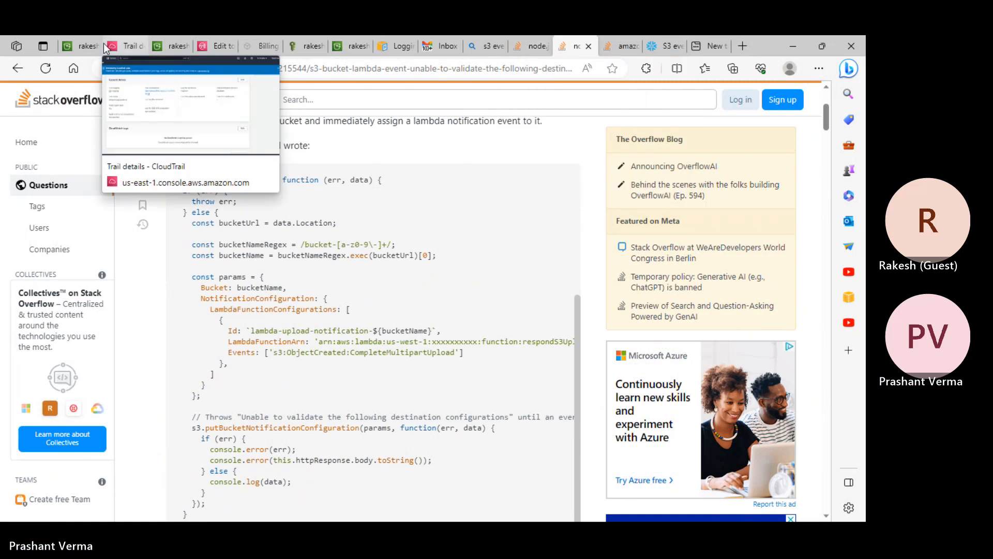
- Check the S3 properties, failed notification and CloudTrail pages, then return to the AwsClass edit page
{"action": "left_click", "coordinate": [173, 42]}
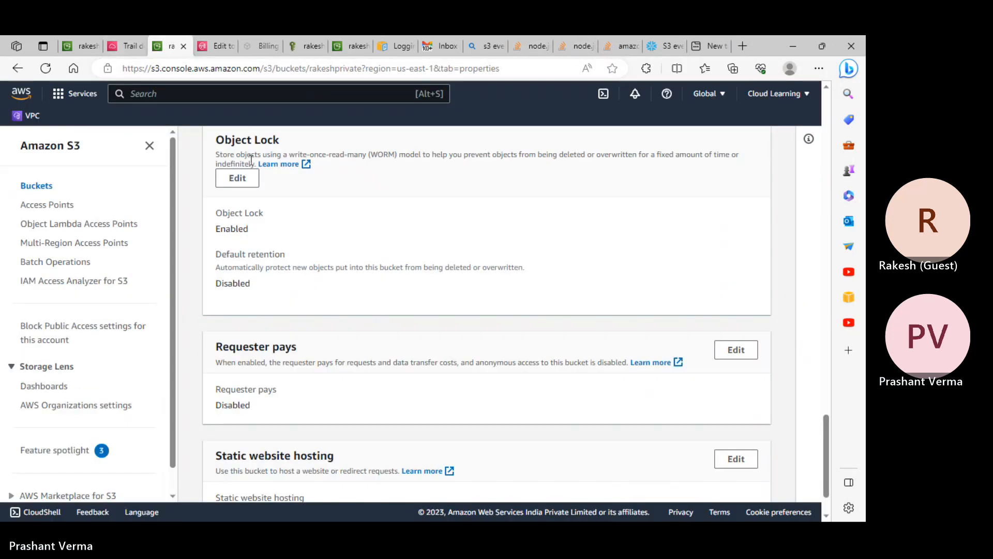
{"action": "scroll", "coordinate": [288, 208], "scroll_direction": "up", "scroll_amount": 8}
{"action": "left_click", "coordinate": [78, 44]}
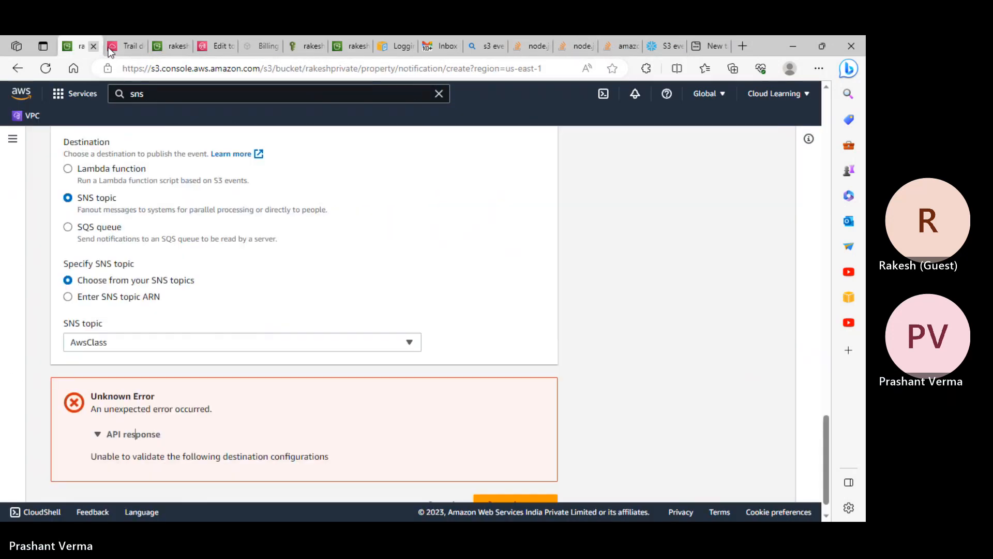
{"action": "scroll", "coordinate": [233, 250], "scroll_direction": "up", "scroll_amount": 5}
{"action": "scroll", "coordinate": [233, 251], "scroll_direction": "down", "scroll_amount": 3}
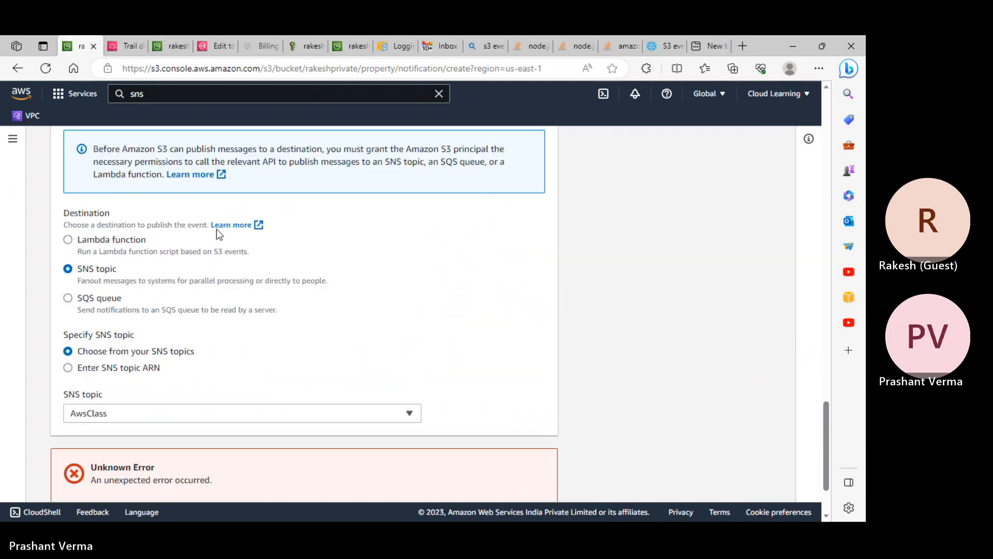
{"action": "left_click", "coordinate": [127, 45]}
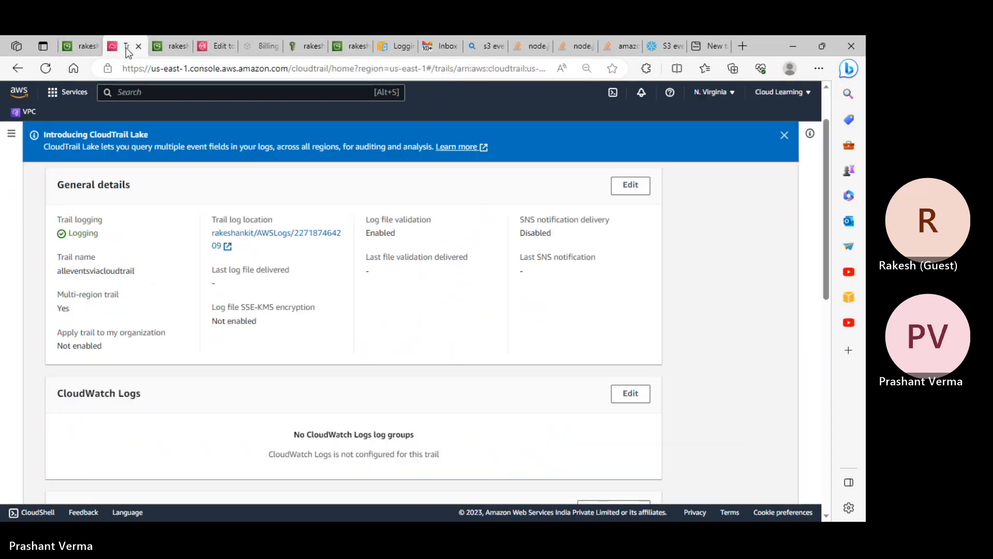
{"action": "left_click", "coordinate": [170, 45]}
{"action": "scroll", "coordinate": [282, 273], "scroll_direction": "up", "scroll_amount": 3}
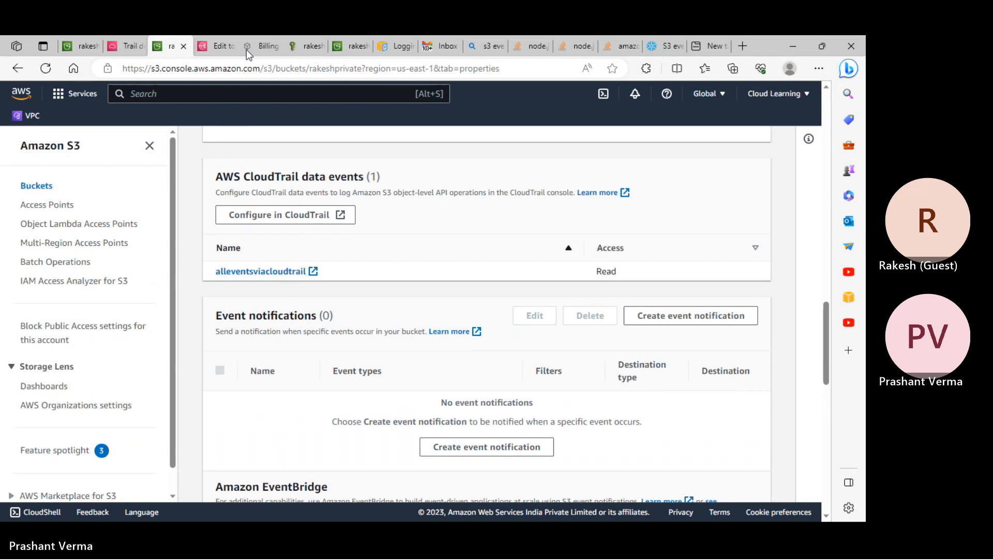
{"action": "left_click", "coordinate": [213, 45]}
{"action": "scroll", "coordinate": [239, 290], "scroll_direction": "down", "scroll_amount": 2}
- Delete the entire AwsClass access policy JSON
{"action": "scroll", "coordinate": [239, 296], "scroll_direction": "down", "scroll_amount": 3}
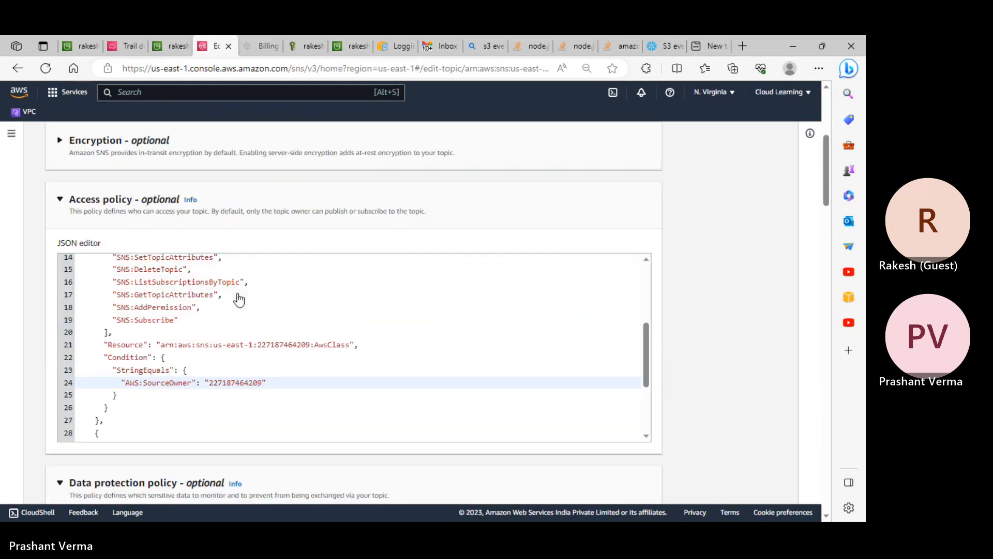
{"action": "left_click", "coordinate": [229, 315]}
{"action": "key", "text": "ctrl+a"}
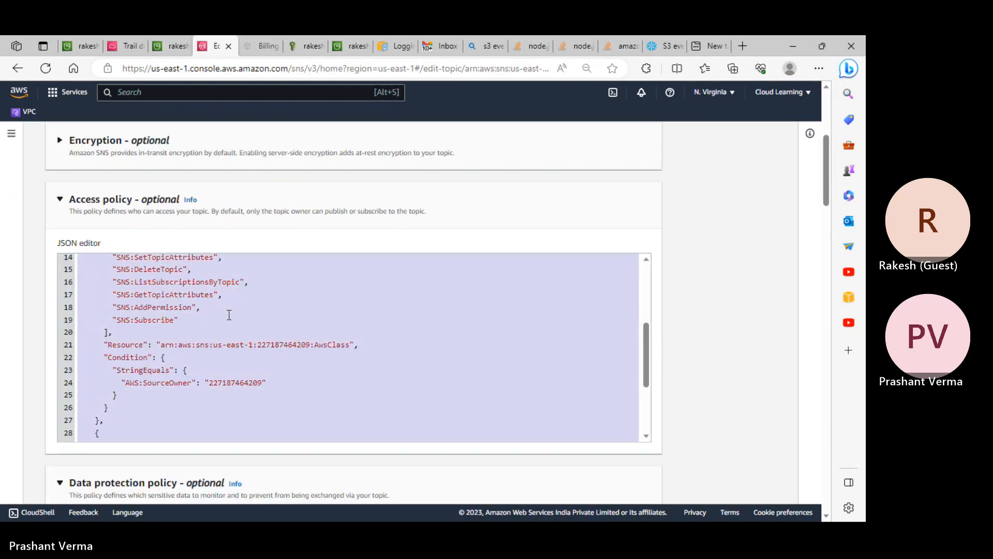
{"action": "key", "text": "BackSpace"}
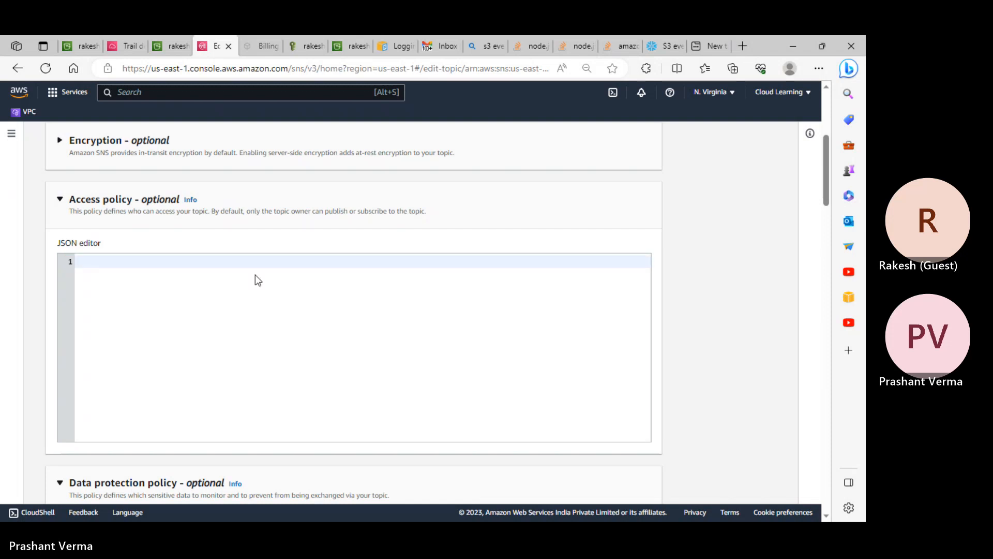
- Retry saving the topic, which fails with the 'Policy is empty' error
{"action": "scroll", "coordinate": [511, 394], "scroll_direction": "down", "scroll_amount": 4}
{"action": "scroll", "coordinate": [593, 442], "scroll_direction": "down", "scroll_amount": 15}
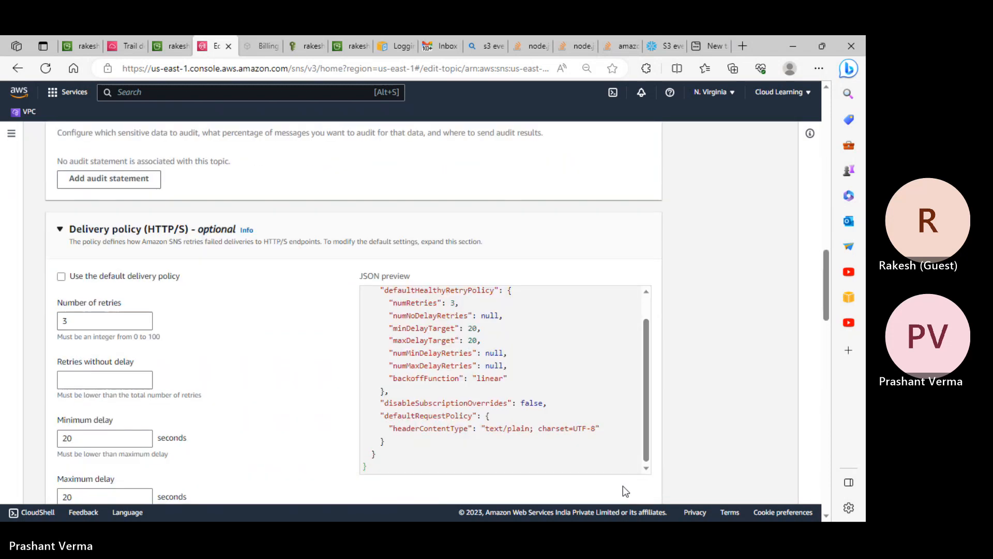
{"action": "scroll", "coordinate": [630, 487], "scroll_direction": "down", "scroll_amount": 10}
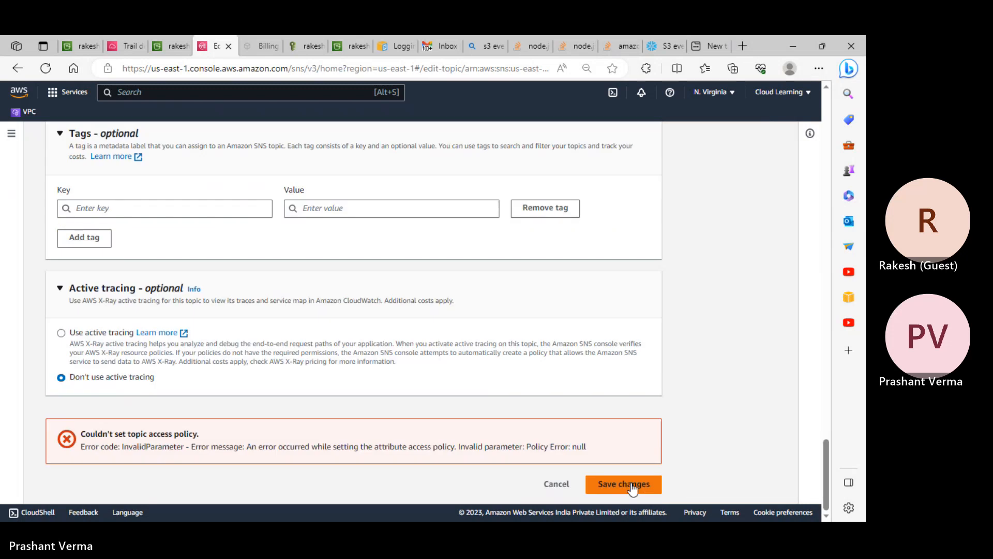
{"action": "left_click", "coordinate": [631, 485]}
{"action": "left_click", "coordinate": [631, 485]}
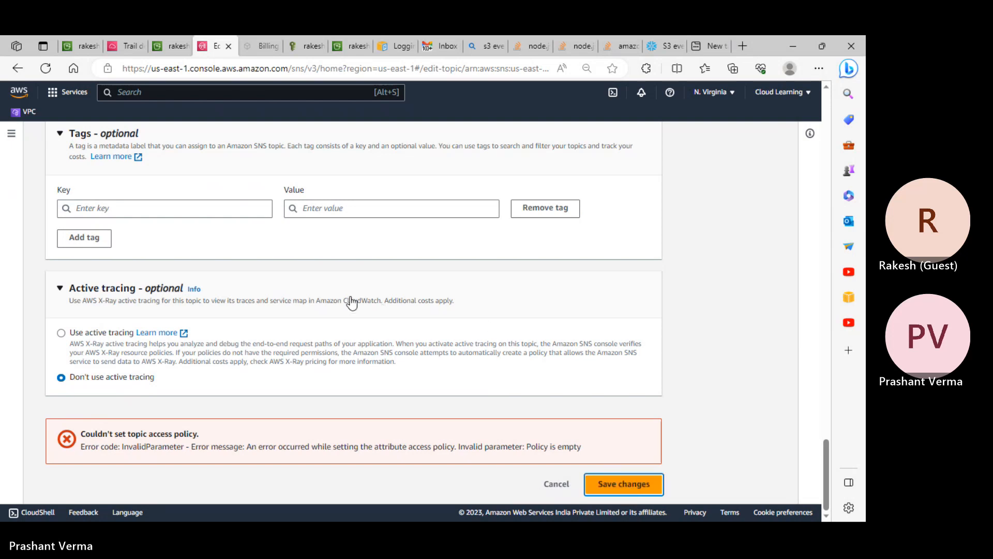
{"action": "scroll", "coordinate": [266, 259], "scroll_direction": "up", "scroll_amount": 20}
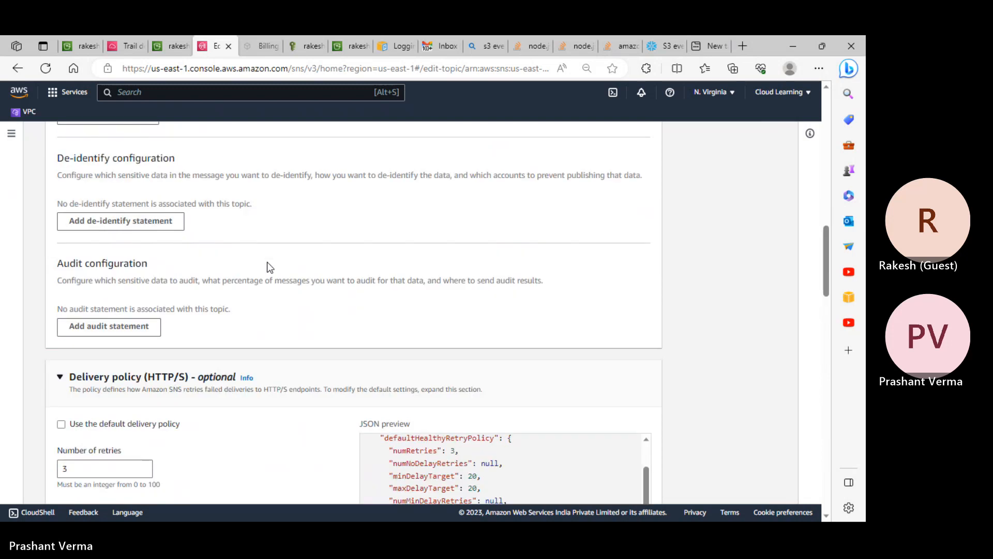
- Restore the default access policy with undo and change the AWS:SourceOwner value to "*"
{"action": "scroll", "coordinate": [267, 262], "scroll_direction": "up", "scroll_amount": 1}
{"action": "left_click", "coordinate": [262, 274]}
{"action": "key", "text": "ctrl+z"}
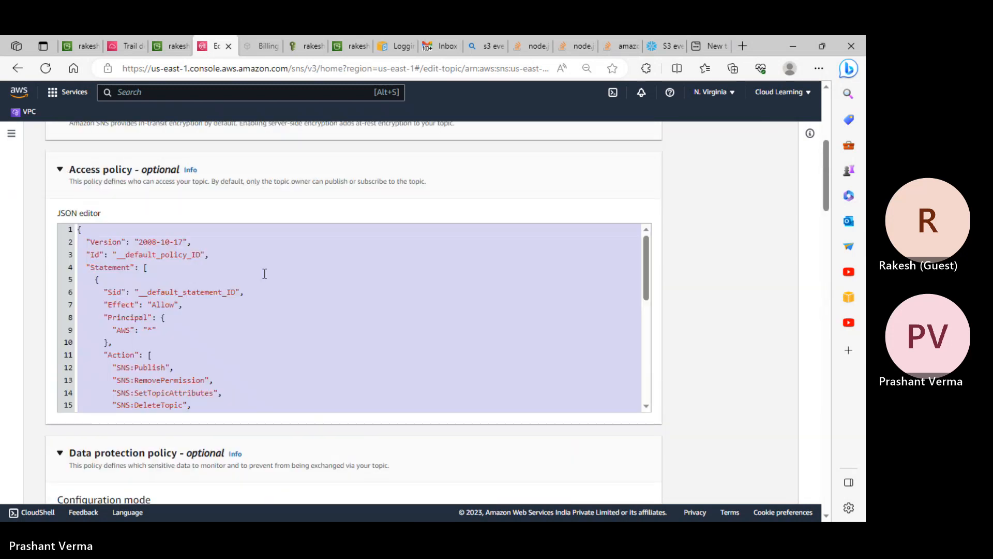
{"action": "left_click", "coordinate": [260, 278]}
{"action": "scroll", "coordinate": [261, 278], "scroll_direction": "down", "scroll_amount": 3}
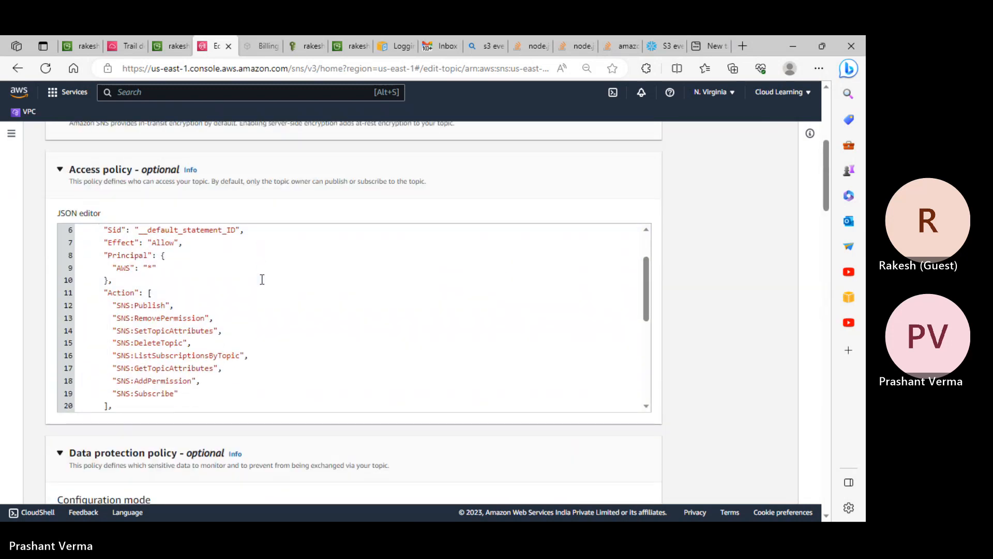
{"action": "scroll", "coordinate": [262, 279], "scroll_direction": "down", "scroll_amount": 2}
{"action": "scroll", "coordinate": [178, 301], "scroll_direction": "down", "scroll_amount": 3}
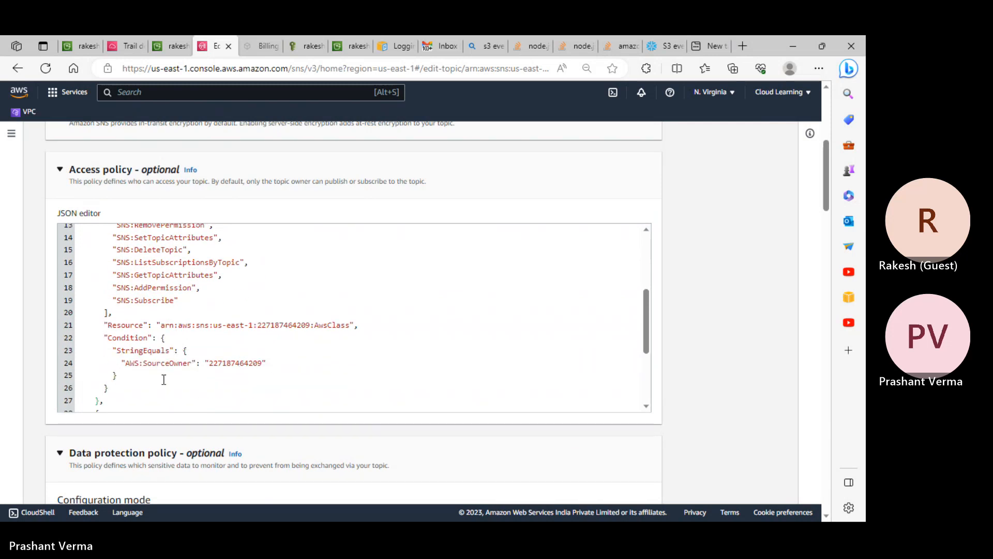
{"action": "left_click_drag", "start_coordinate": [117, 382], "coordinate": [95, 327]}
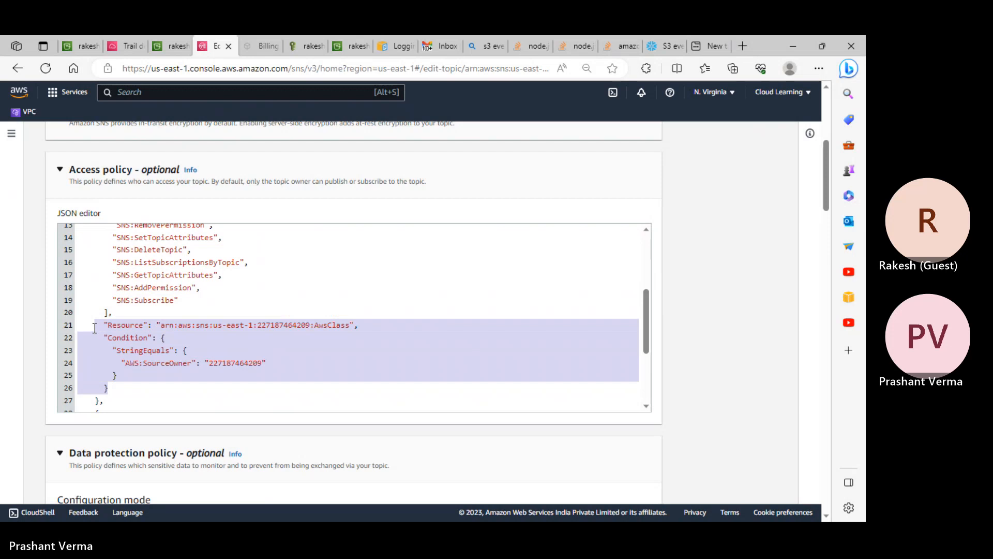
{"action": "left_click", "coordinate": [312, 364]}
{"action": "left_click_drag", "start_coordinate": [262, 362], "coordinate": [209, 335]}
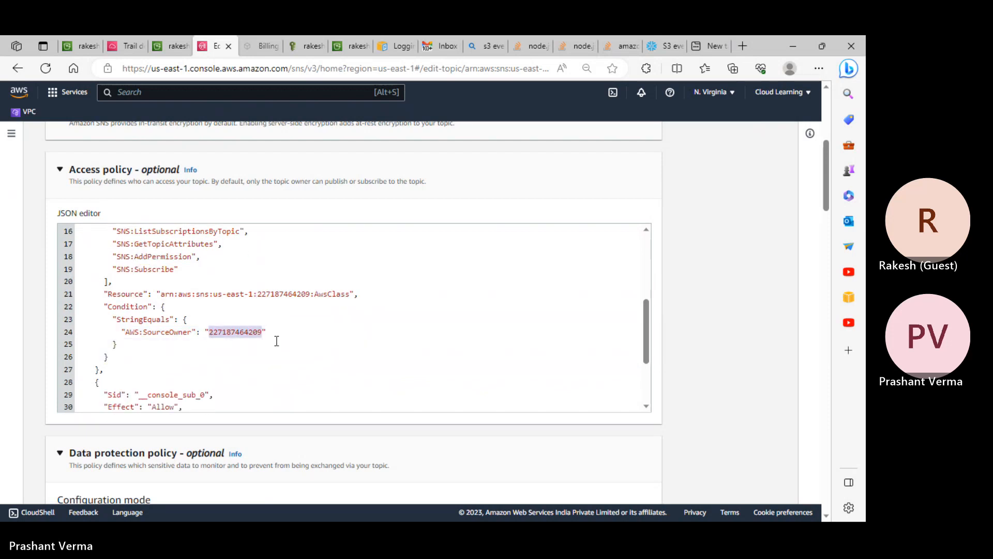
{"action": "type", "text": "*"}
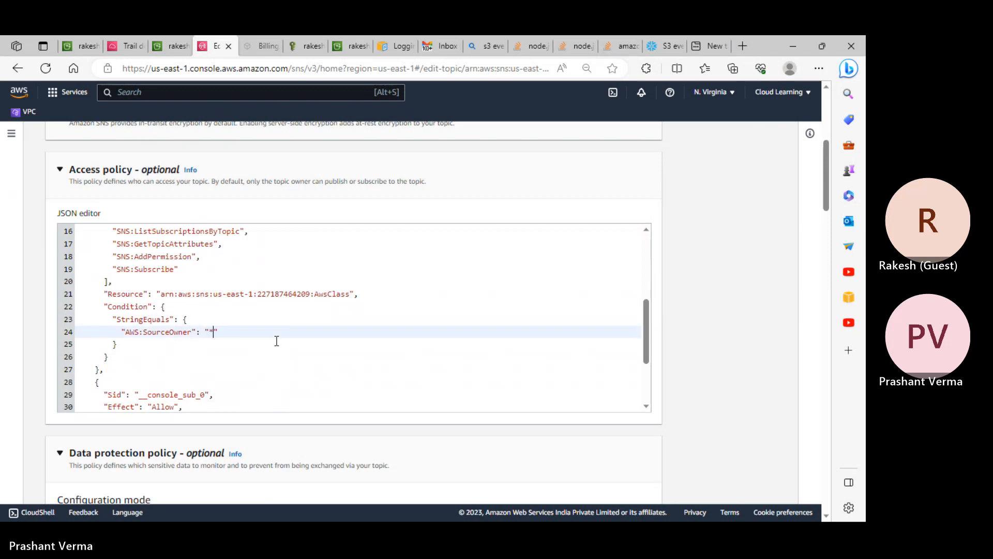
- Save the AwsClass topic with the edited policy
{"action": "scroll", "coordinate": [320, 346], "scroll_direction": "down", "scroll_amount": 2}
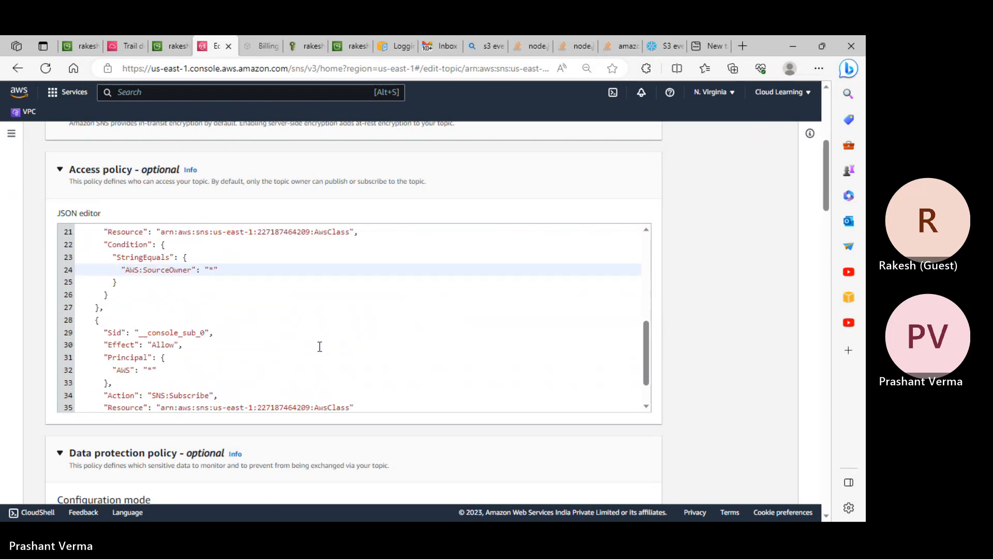
{"action": "scroll", "coordinate": [320, 347], "scroll_direction": "down", "scroll_amount": 10}
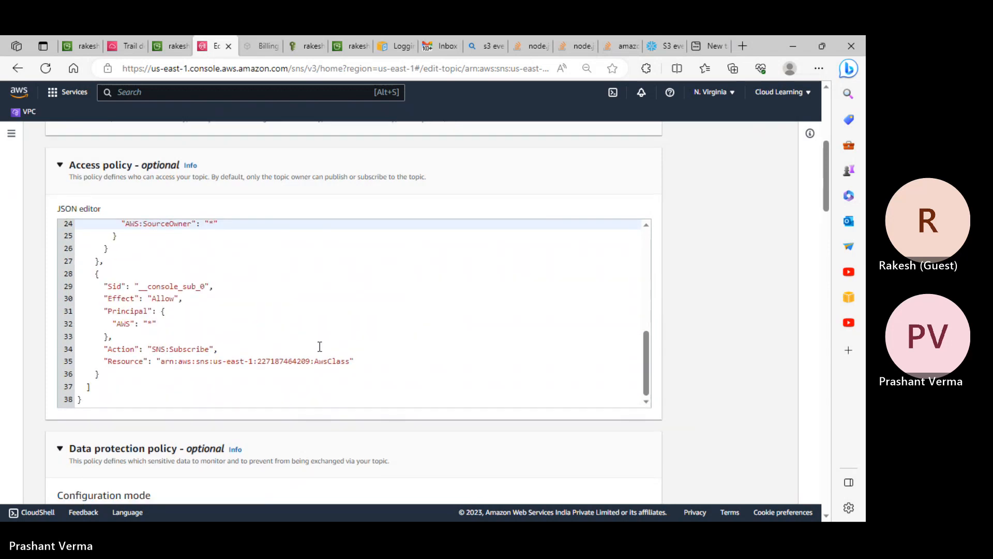
{"action": "scroll", "coordinate": [569, 445], "scroll_direction": "up", "scroll_amount": 10}
{"action": "scroll", "coordinate": [593, 417], "scroll_direction": "down", "scroll_amount": 6}
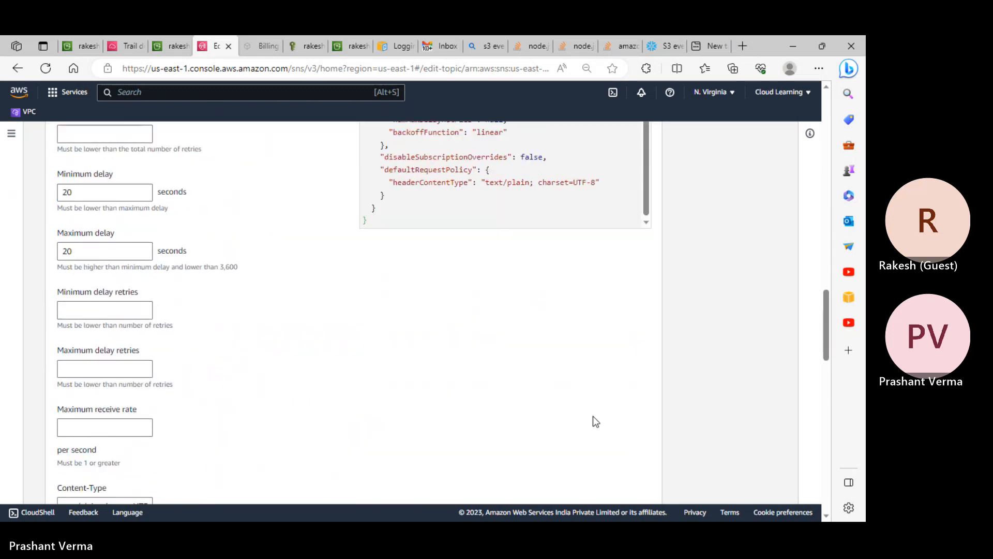
{"action": "scroll", "coordinate": [592, 418], "scroll_direction": "up", "scroll_amount": 5}
{"action": "scroll", "coordinate": [559, 369], "scroll_direction": "up", "scroll_amount": 3}
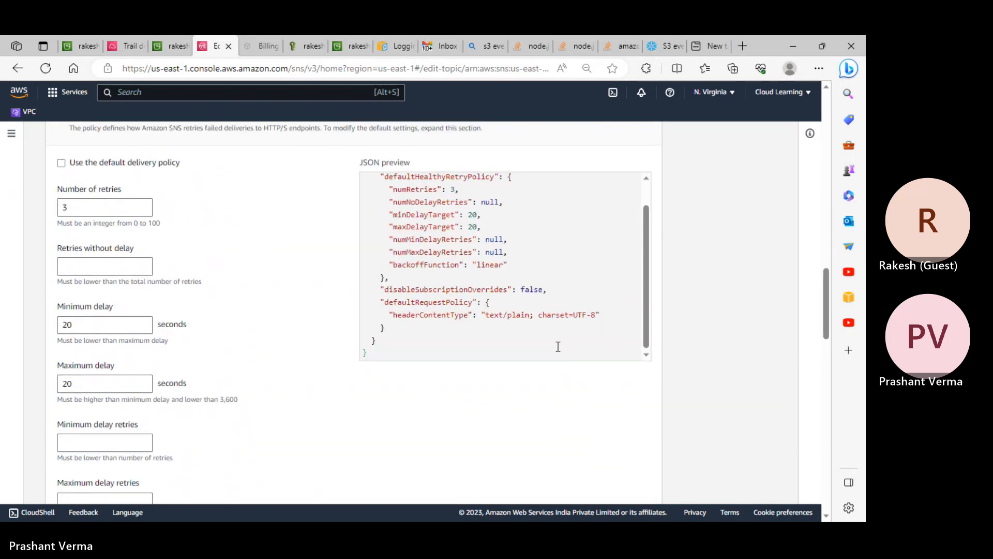
{"action": "scroll", "coordinate": [558, 347], "scroll_direction": "down", "scroll_amount": 15}
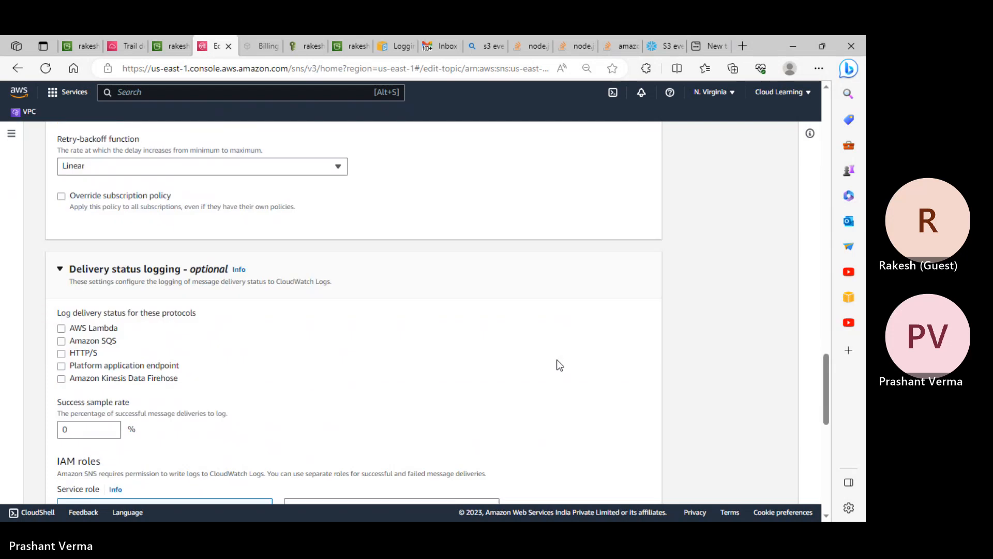
{"action": "scroll", "coordinate": [558, 362], "scroll_direction": "down", "scroll_amount": 7}
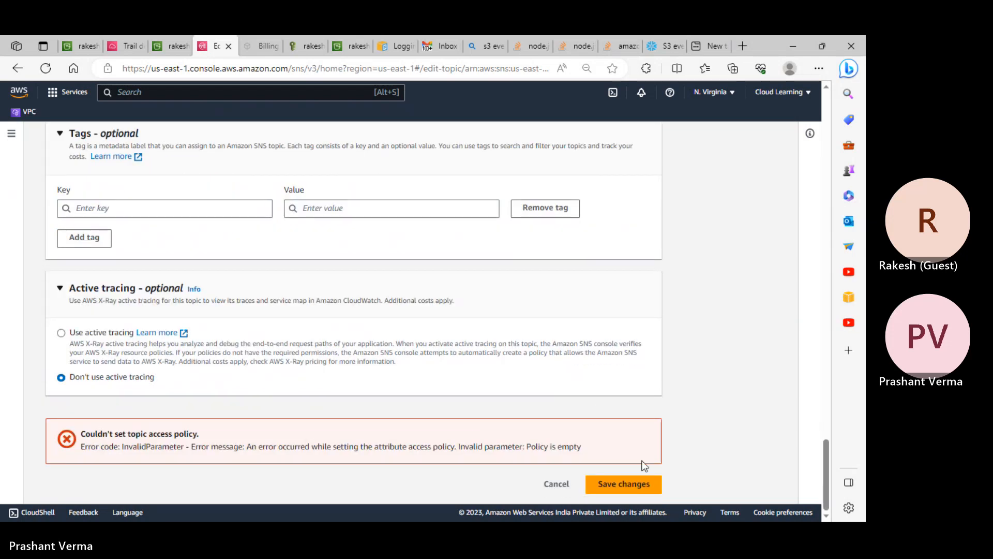
{"action": "left_click", "coordinate": [625, 487]}
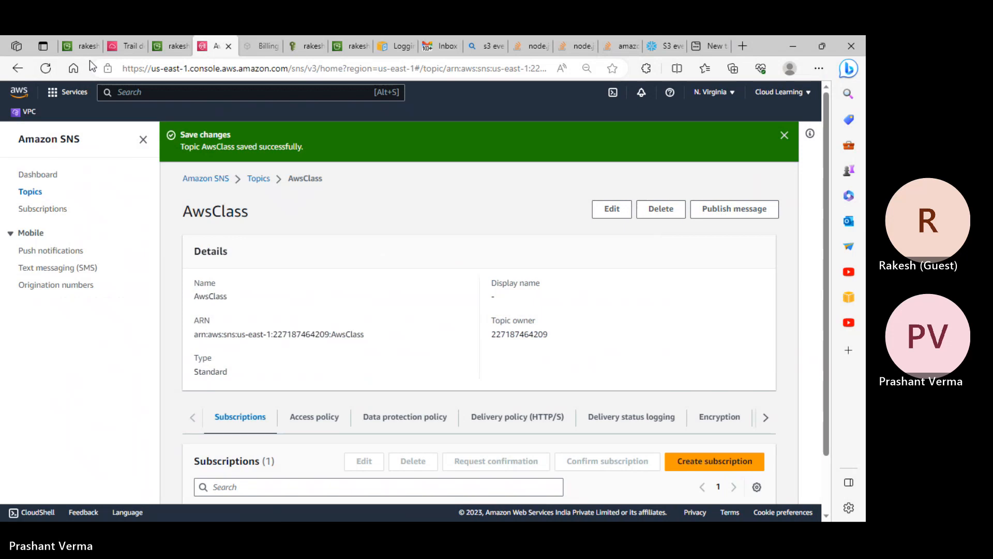
- Retry saving the rakeshprivate event notification to AwsClass
{"action": "left_click", "coordinate": [88, 47]}
{"action": "scroll", "coordinate": [267, 282], "scroll_direction": "up", "scroll_amount": 2}
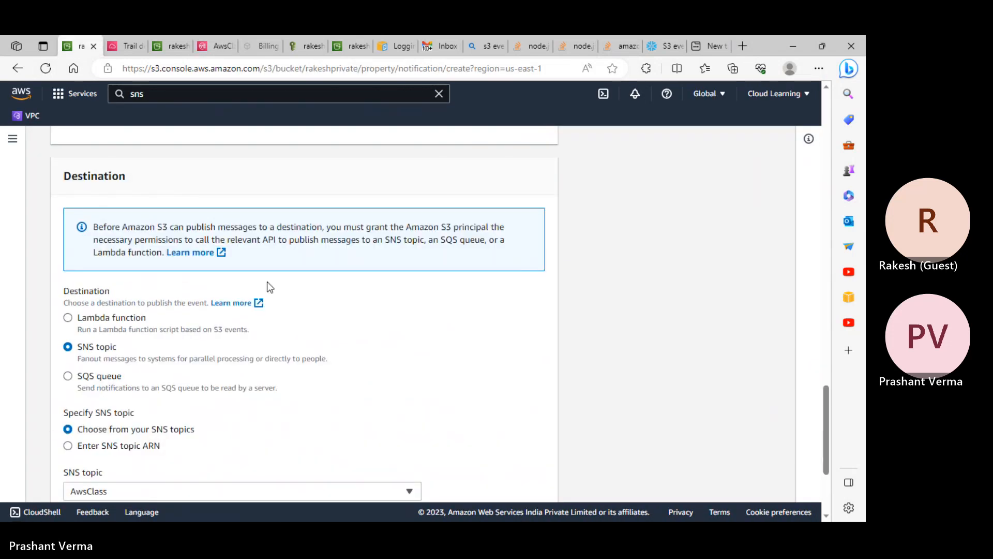
{"action": "scroll", "coordinate": [268, 282], "scroll_direction": "up", "scroll_amount": 3}
{"action": "scroll", "coordinate": [267, 282], "scroll_direction": "down", "scroll_amount": 7}
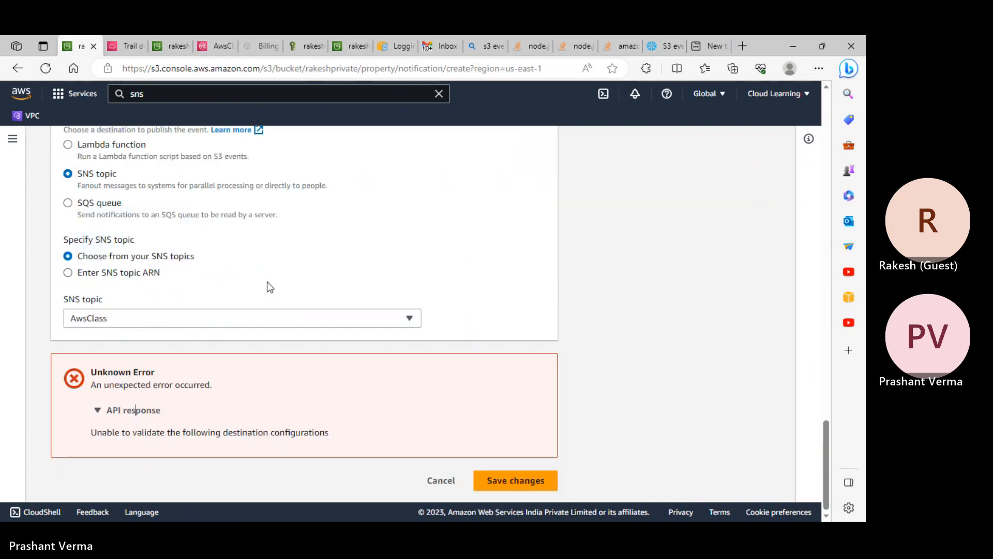
{"action": "left_click", "coordinate": [505, 478]}
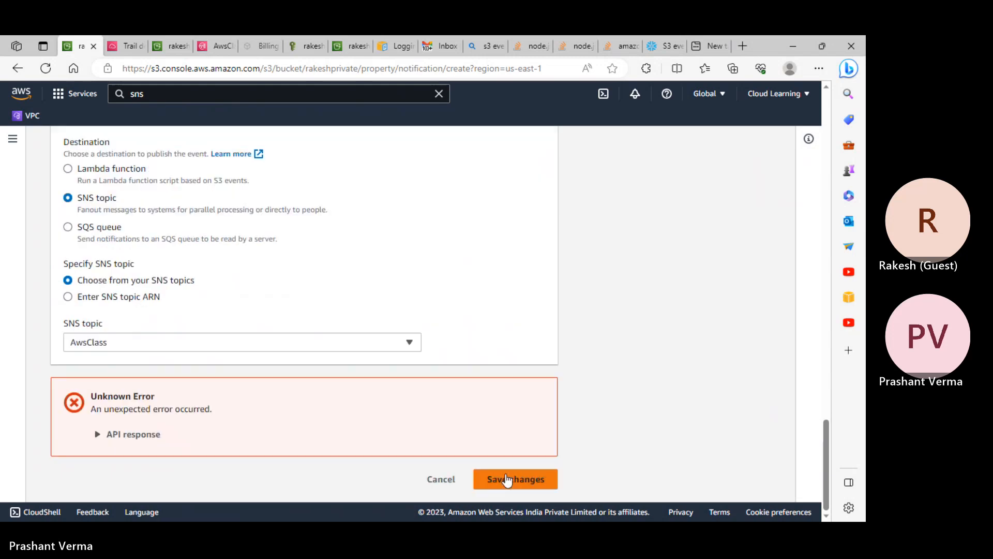
- Expand the API response details of the destination validation error
{"action": "left_click", "coordinate": [133, 436]}
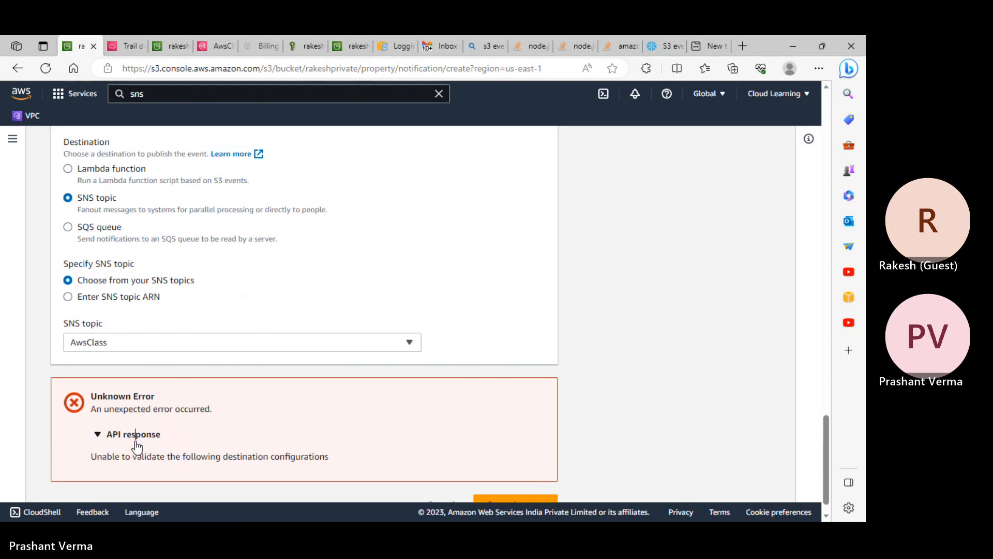
{"action": "scroll", "coordinate": [235, 470], "scroll_direction": "up", "scroll_amount": 4}
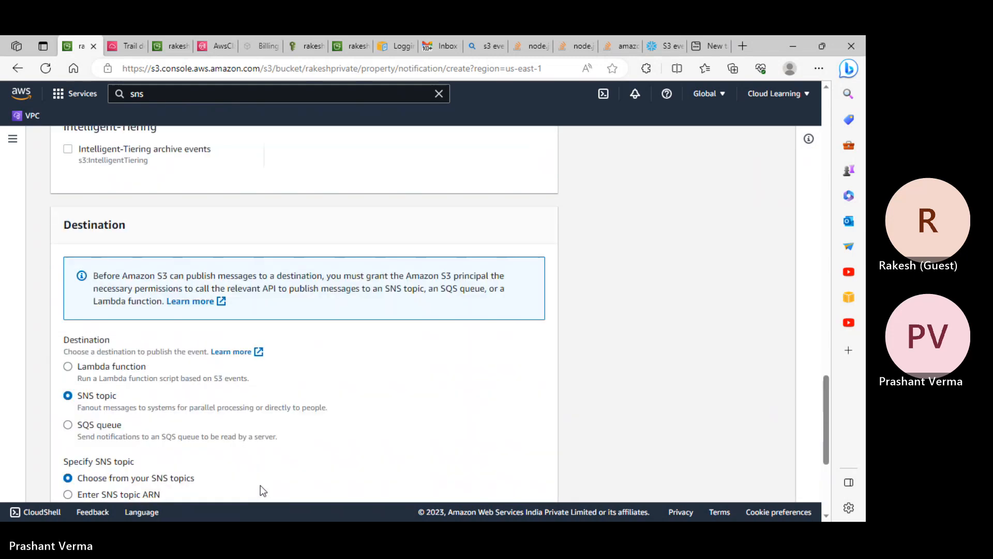
{"action": "scroll", "coordinate": [135, 397], "scroll_direction": "up", "scroll_amount": 15}
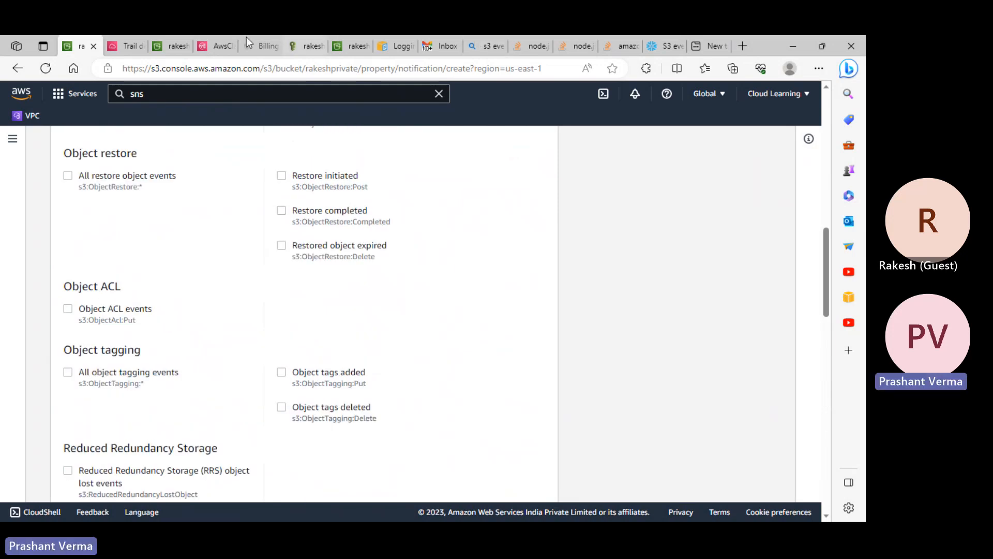
- Check the bucket properties page and the bill's charges by service
{"action": "left_click", "coordinate": [215, 44]}
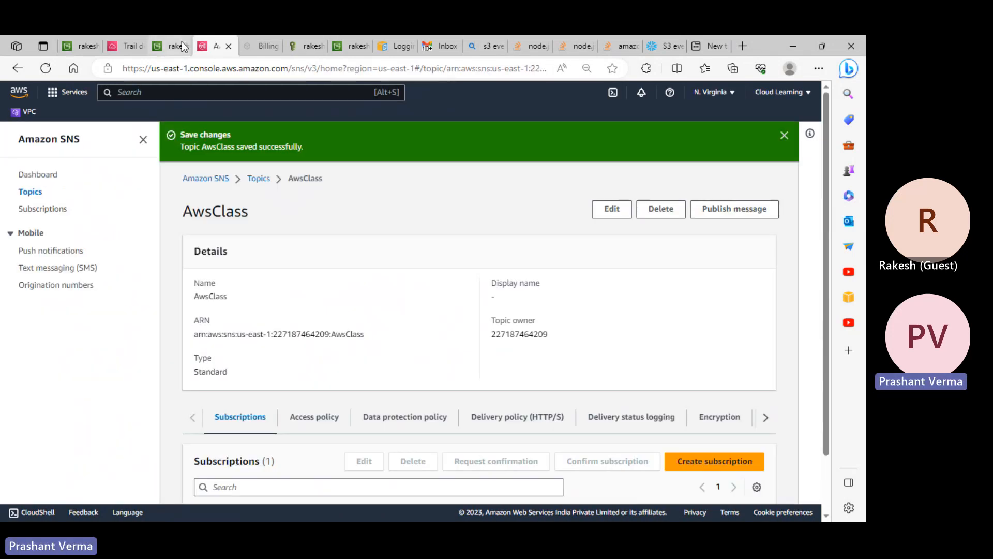
{"action": "left_click", "coordinate": [181, 44]}
{"action": "scroll", "coordinate": [215, 237], "scroll_direction": "up", "scroll_amount": 15}
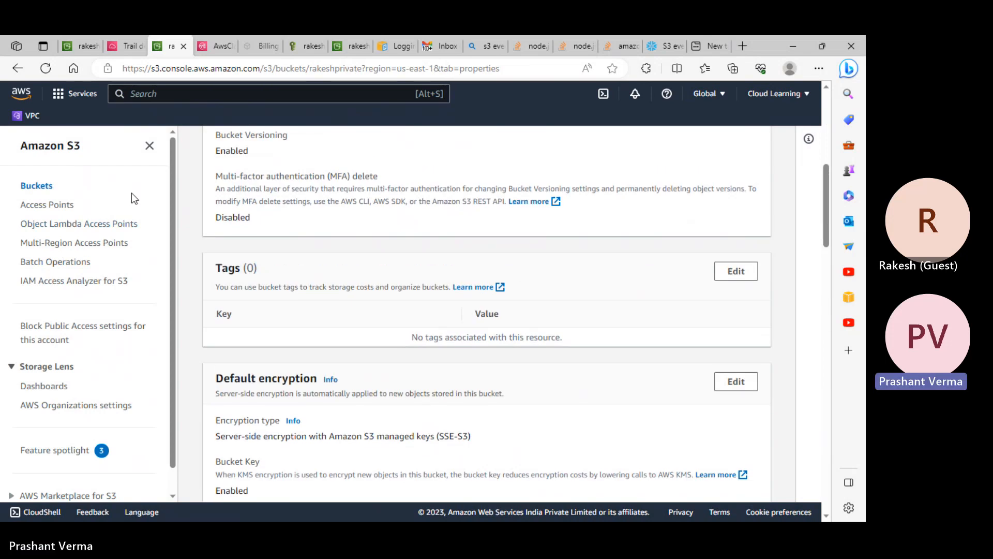
{"action": "left_click", "coordinate": [220, 47]}
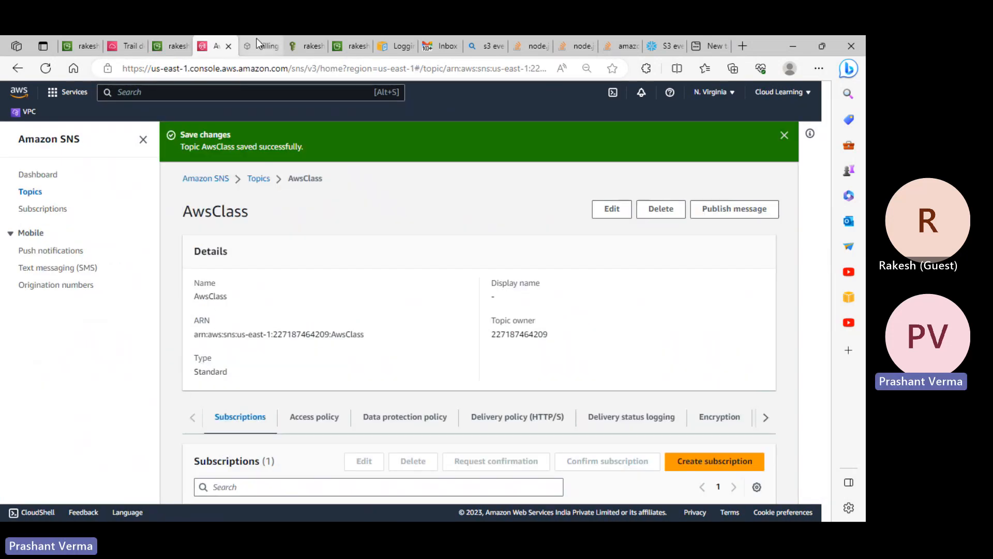
{"action": "left_click", "coordinate": [265, 45]}
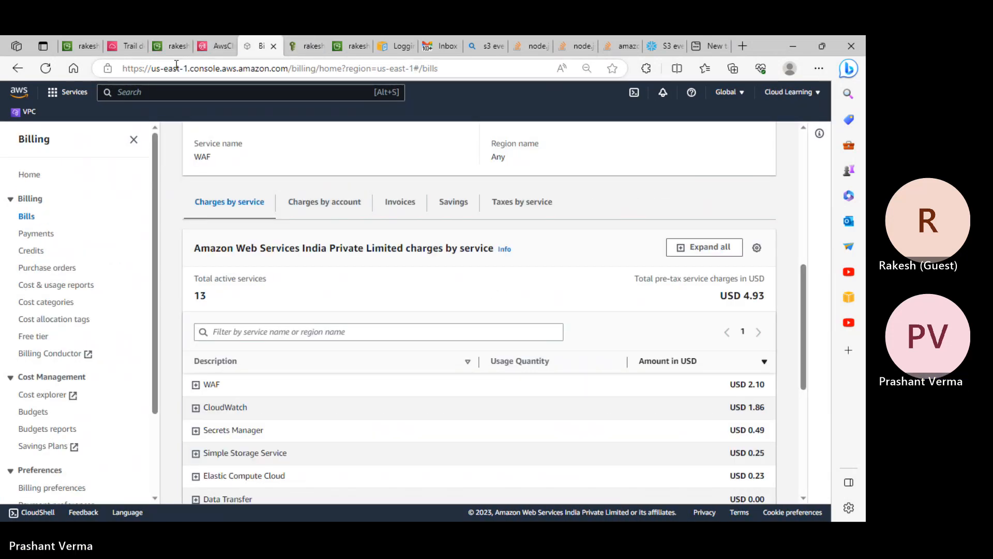
- Review the CloudTrail trail, IAM user and rakeshprivate bucket, then open the SNS Topics list
{"action": "left_click", "coordinate": [126, 46]}
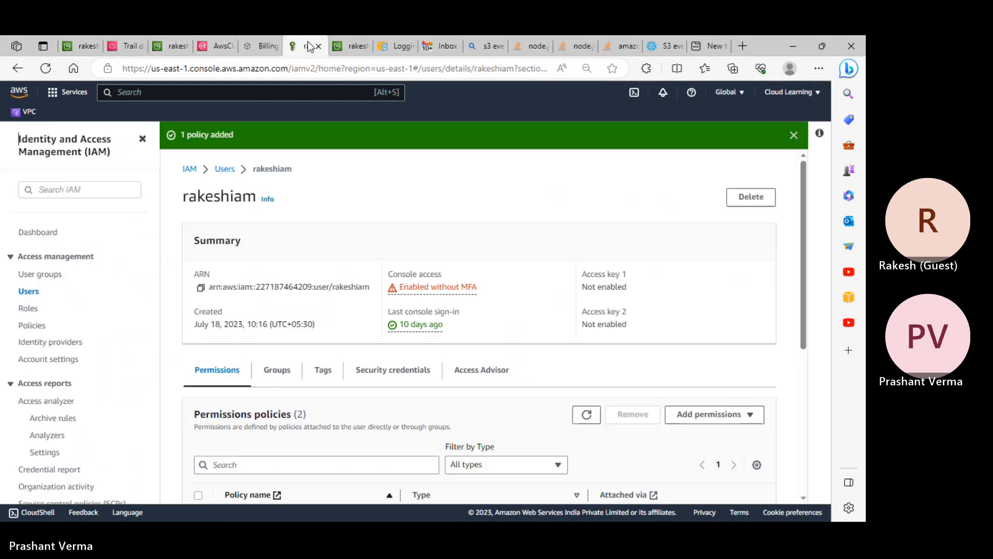
{"action": "left_click", "coordinate": [306, 45]}
{"action": "left_click", "coordinate": [171, 45]}
{"action": "left_click", "coordinate": [126, 46]}
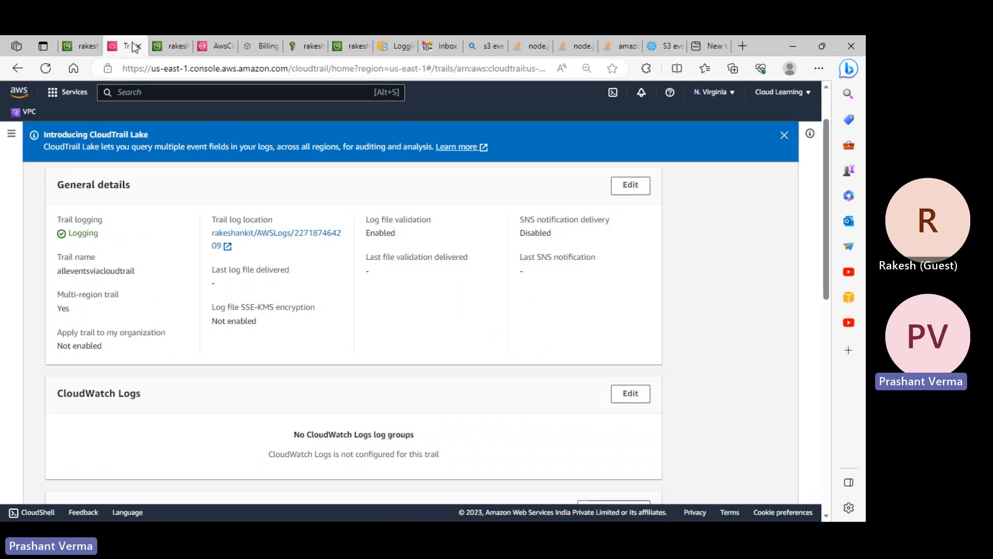
{"action": "left_click", "coordinate": [178, 45]}
{"action": "left_click", "coordinate": [216, 45]}
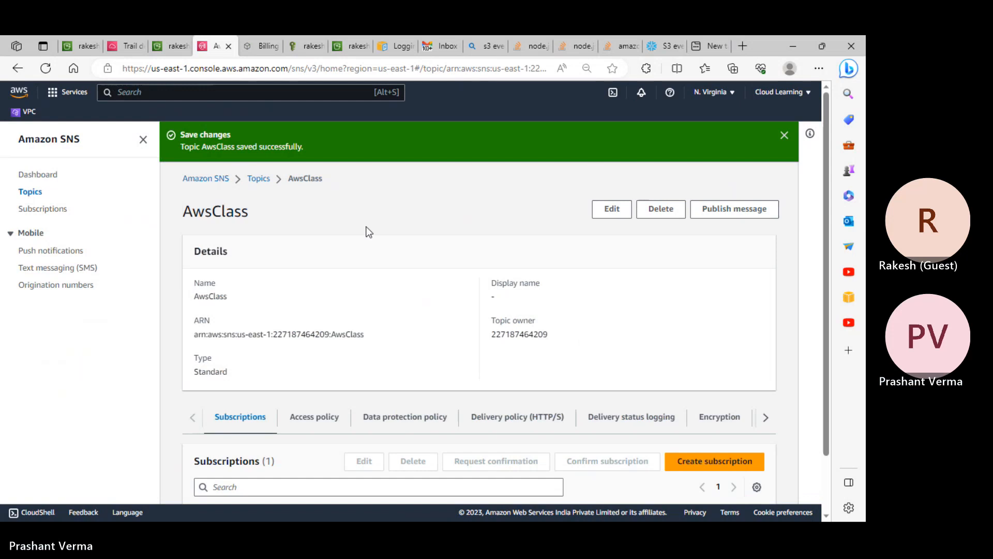
{"action": "left_click", "coordinate": [259, 179]}
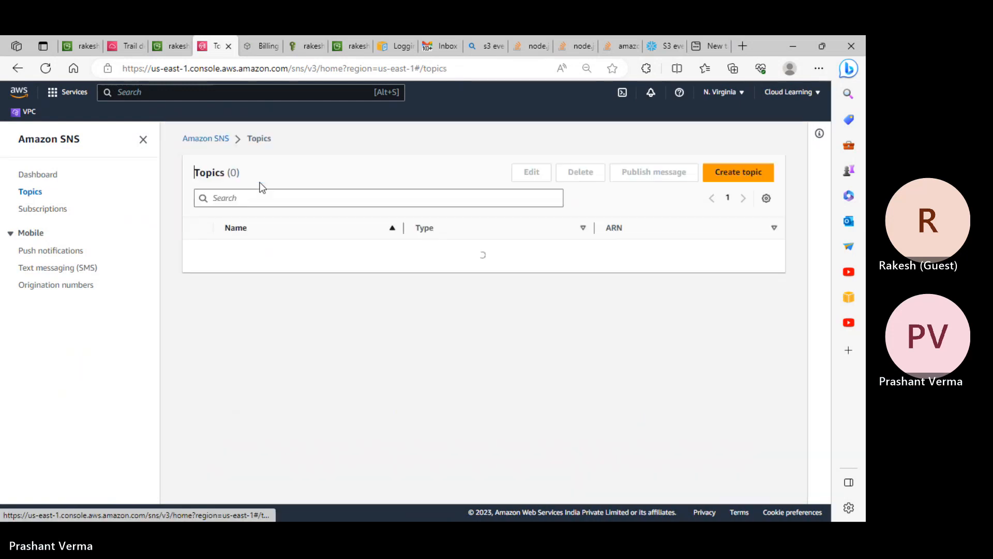
- Start a new Standard SNS topic named testsnsfors3
{"action": "left_click", "coordinate": [726, 174]}
{"action": "scroll", "coordinate": [237, 262], "scroll_direction": "down", "scroll_amount": 3}
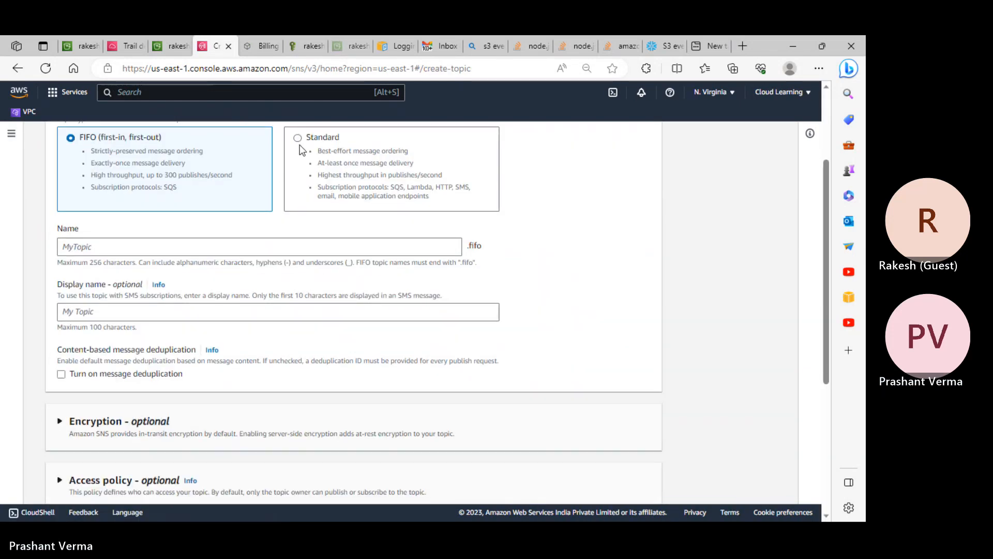
{"action": "left_click", "coordinate": [300, 150]}
{"action": "left_click", "coordinate": [123, 247]}
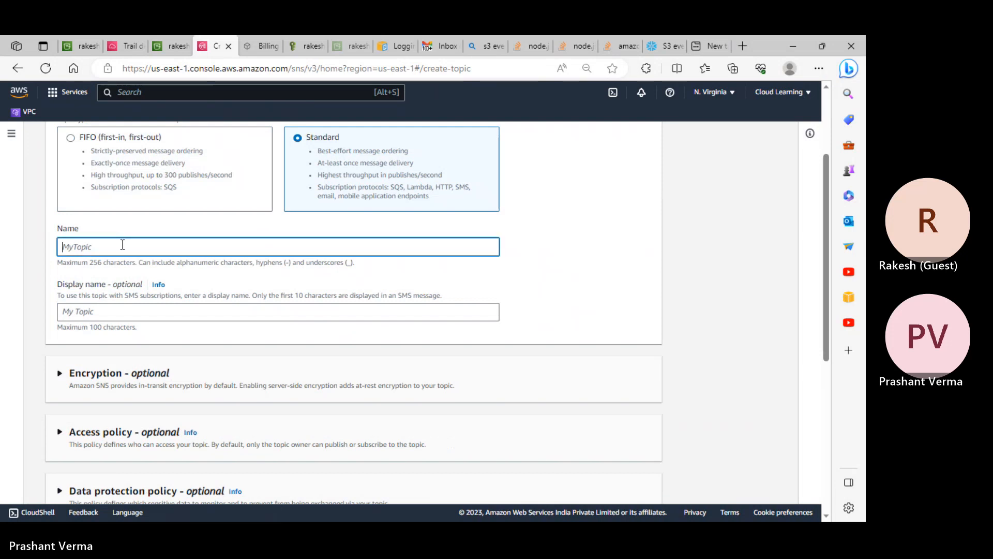
{"action": "type", "text": "testsns"}
- Set the access policy publishers and subscribers to Everyone and create the topic
{"action": "scroll", "coordinate": [122, 300], "scroll_direction": "down", "scroll_amount": 3}
{"action": "left_click", "coordinate": [122, 300]}
{"action": "scroll", "coordinate": [238, 335], "scroll_direction": "down", "scroll_amount": 4}
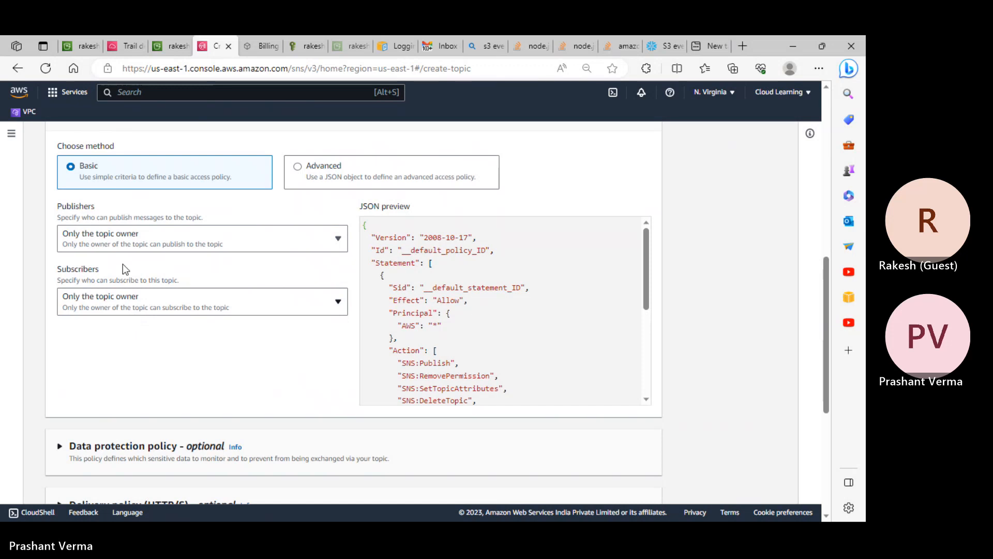
{"action": "left_click", "coordinate": [133, 242]}
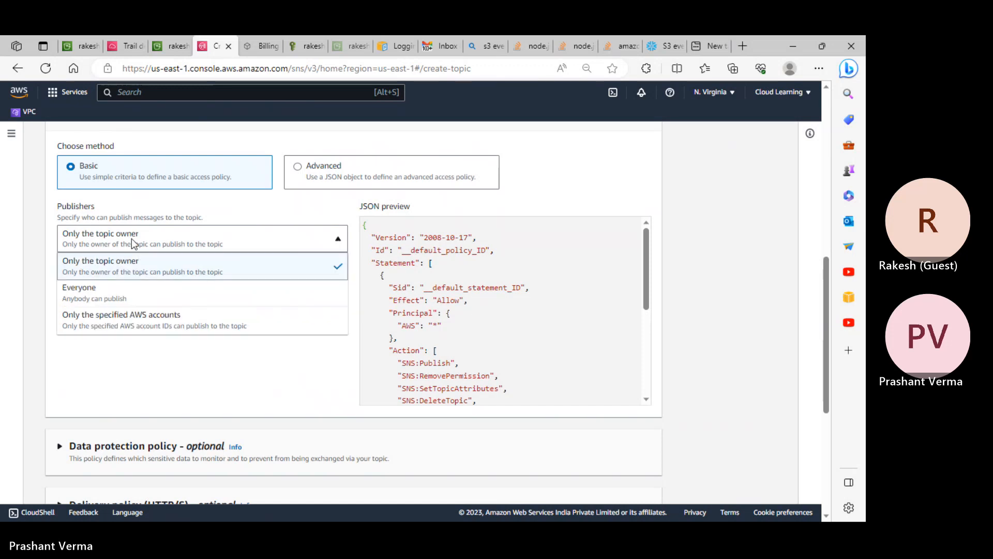
{"action": "left_click", "coordinate": [102, 296]}
{"action": "left_click", "coordinate": [133, 297]}
{"action": "left_click", "coordinate": [146, 353]}
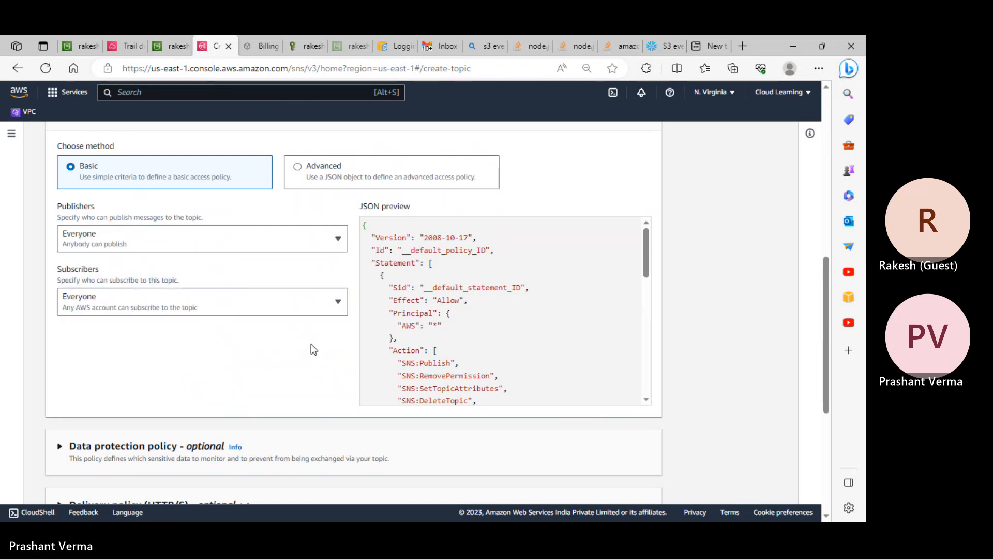
{"action": "scroll", "coordinate": [388, 348], "scroll_direction": "down", "scroll_amount": 3}
{"action": "scroll", "coordinate": [218, 319], "scroll_direction": "down", "scroll_amount": 5}
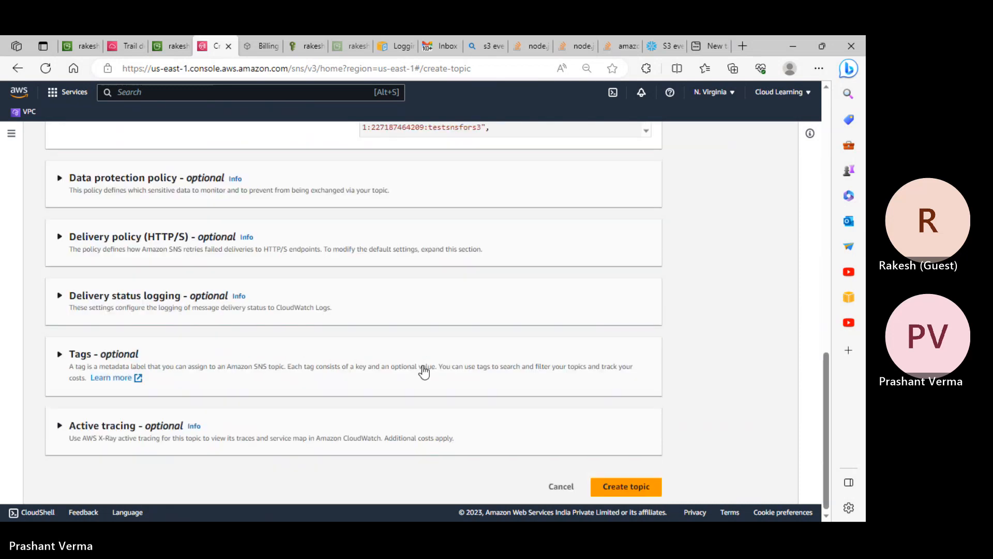
{"action": "left_click", "coordinate": [644, 483]}
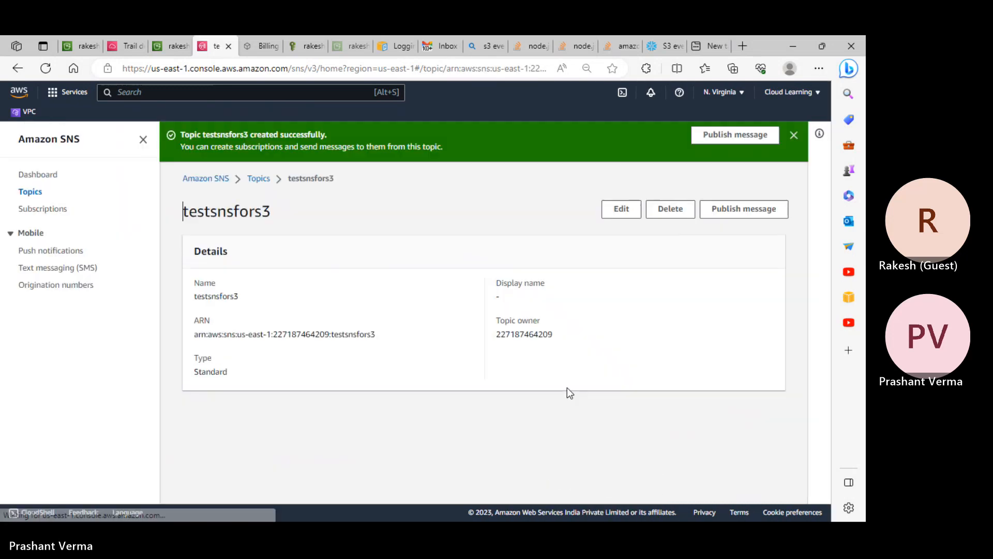
- Create an Email-protocol subscription to testsnsfors3 using the subscriber's e-mail address as endpoint
{"action": "left_click", "coordinate": [714, 461]}
{"action": "left_click", "coordinate": [155, 280]}
{"action": "left_click", "coordinate": [102, 349]}
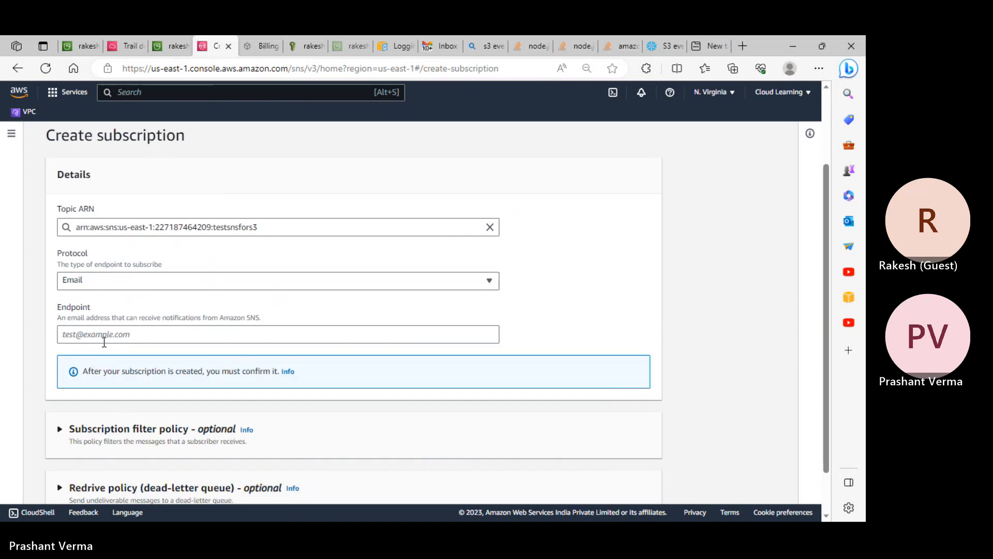
{"action": "left_click", "coordinate": [103, 341]}
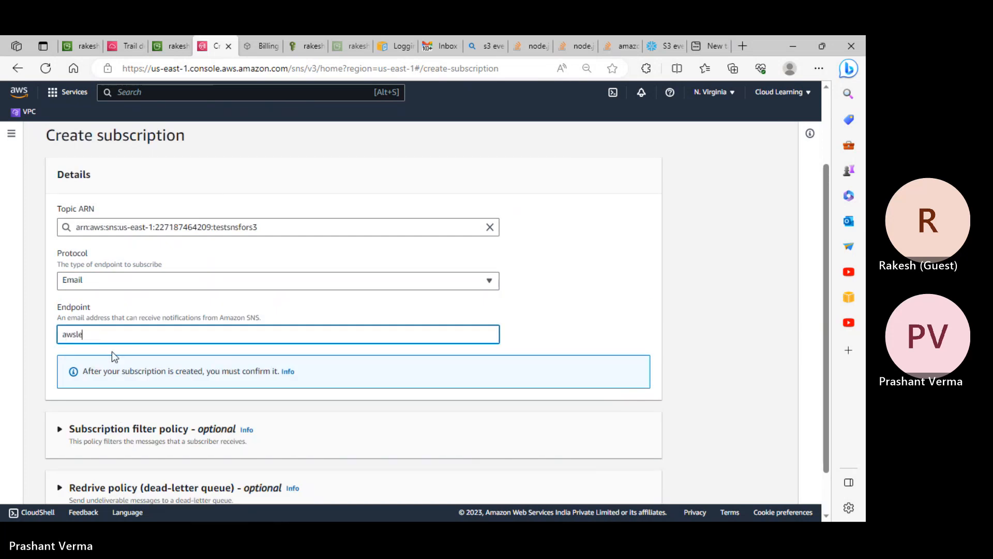
{"action": "scroll", "coordinate": [8, 448], "scroll_direction": "down", "scroll_amount": 1}
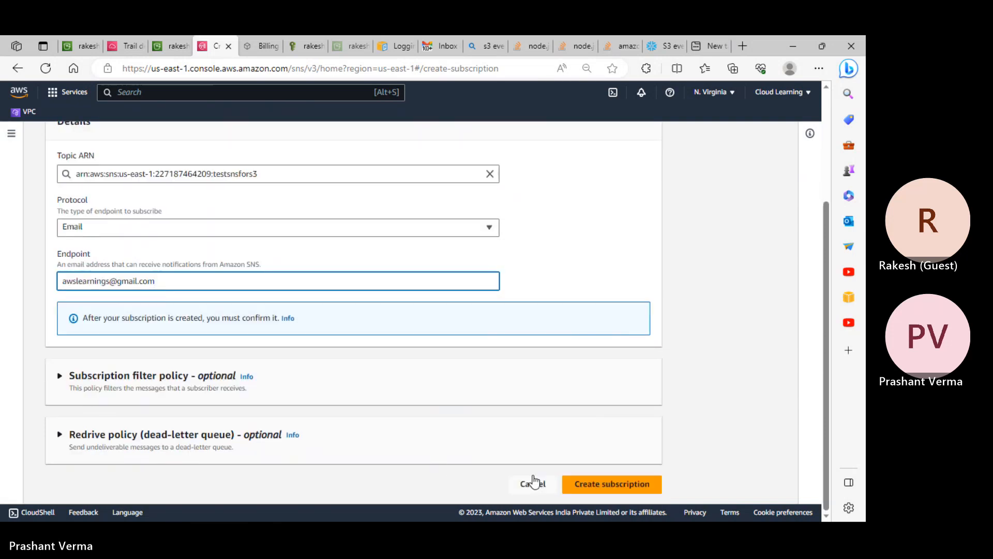
{"action": "left_click", "coordinate": [604, 484]}
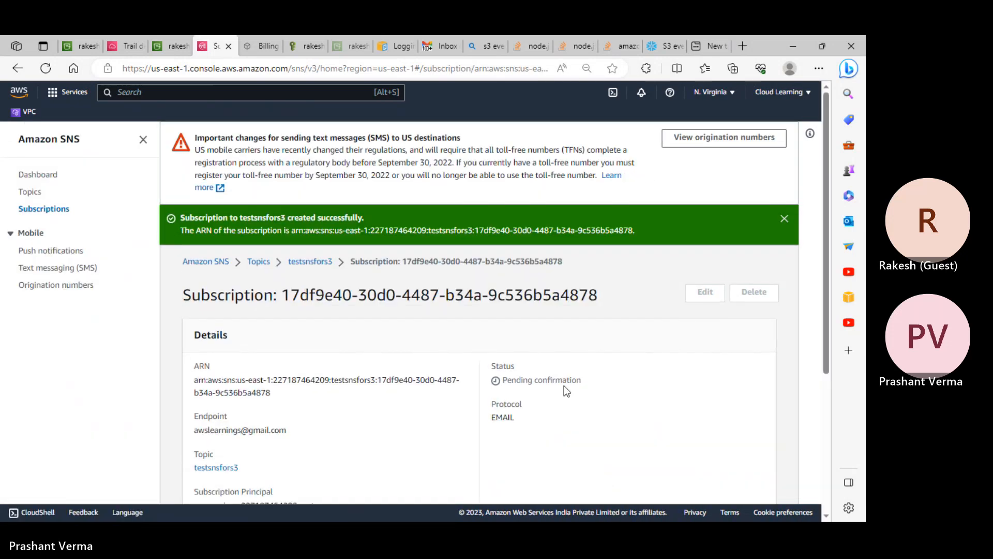
- Confirm the testsnsfors3 subscription from the AWS Notification email in Gmail, then return to S3
{"action": "left_click", "coordinate": [438, 47]}
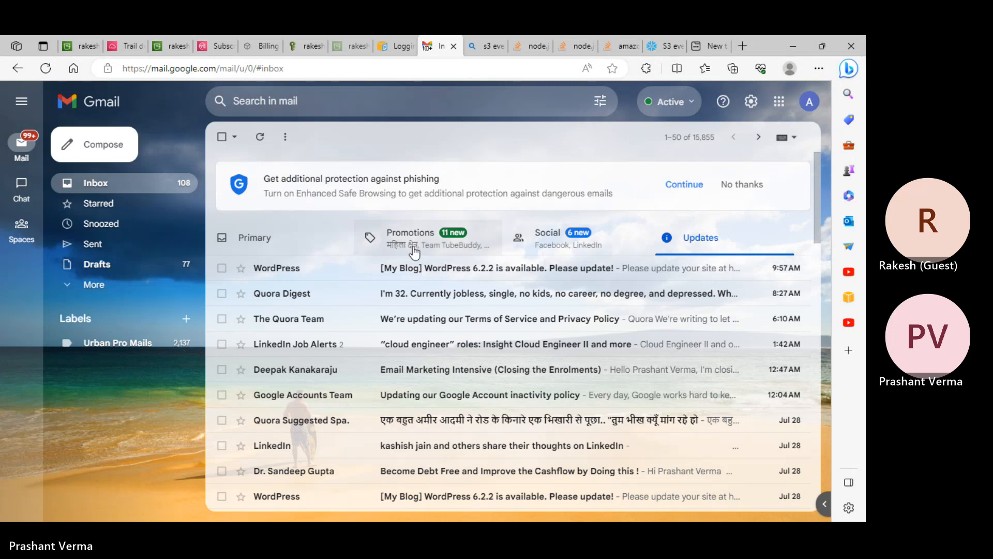
{"action": "left_click", "coordinate": [261, 138]}
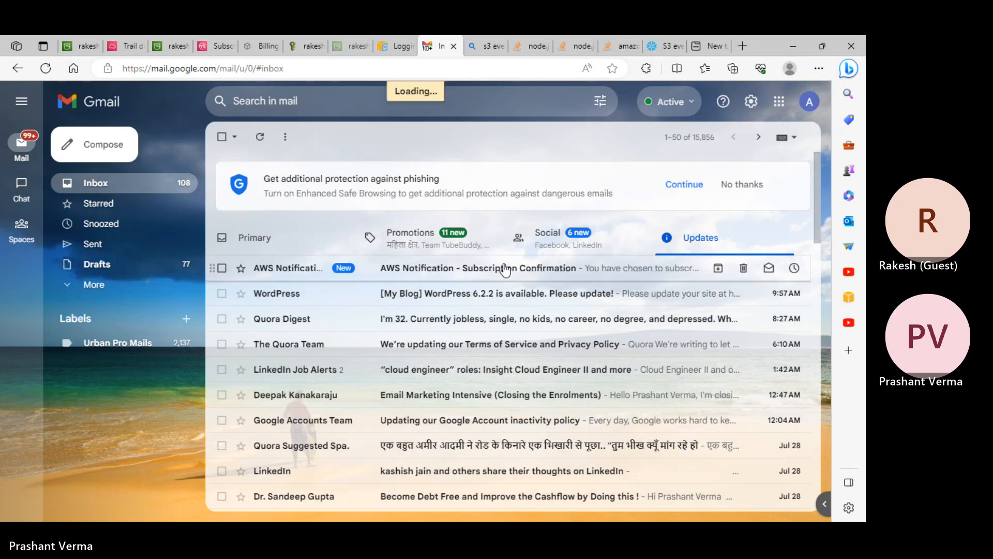
{"action": "left_click", "coordinate": [470, 270]}
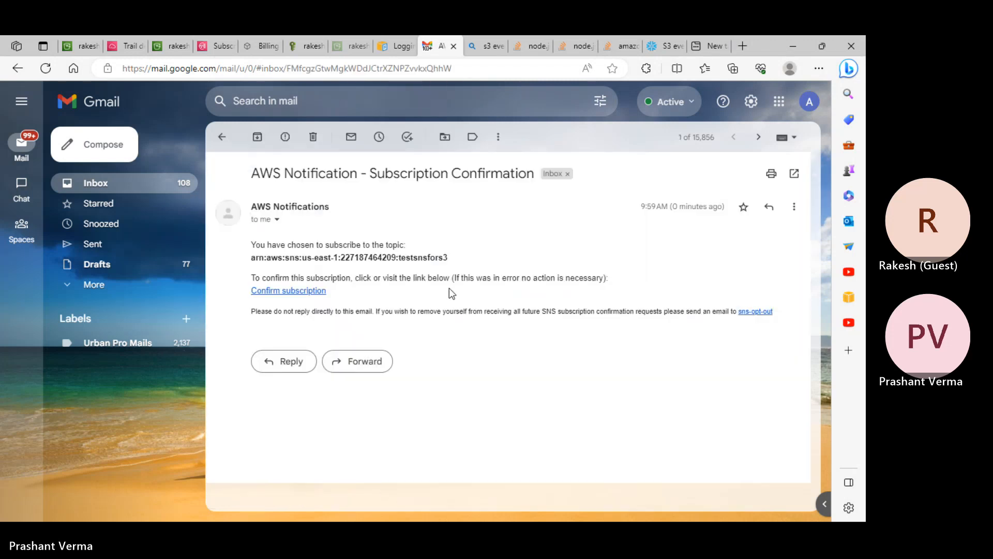
{"action": "left_click", "coordinate": [289, 290]}
{"action": "left_click", "coordinate": [80, 46]}
- Select testsnsfors3 as the notification's SNS topic, save, and close the extra search tabs
{"action": "left_click", "coordinate": [128, 343]}
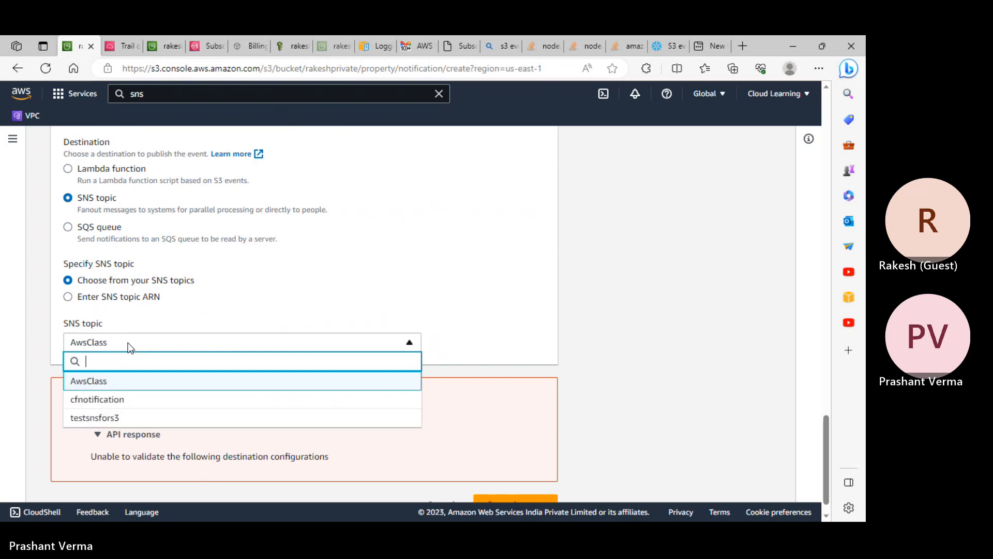
{"action": "left_click", "coordinate": [133, 417]}
{"action": "scroll", "coordinate": [362, 425], "scroll_direction": "down", "scroll_amount": 1}
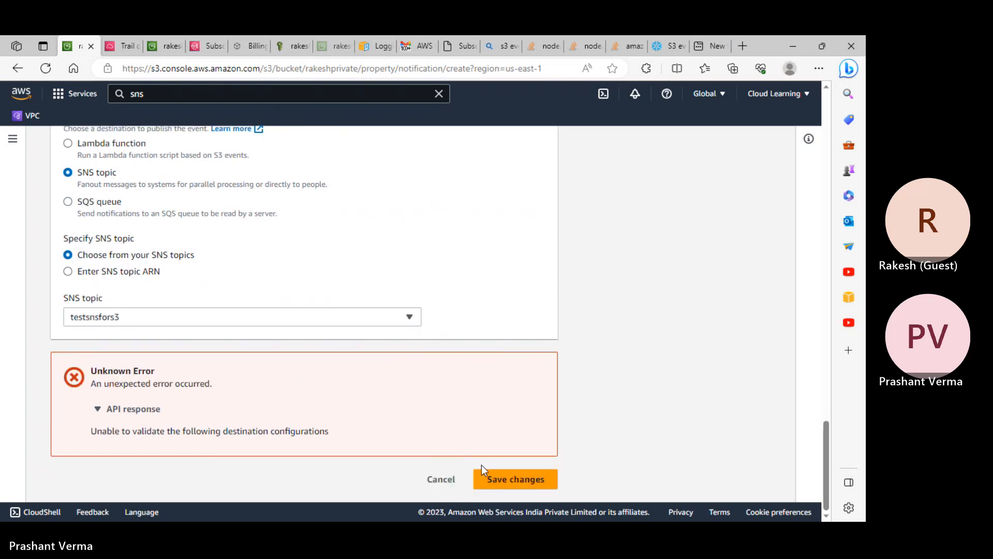
{"action": "left_click", "coordinate": [512, 478]}
{"action": "left_click", "coordinate": [546, 46]}
{"action": "left_click", "coordinate": [555, 46]}
{"action": "left_click", "coordinate": [555, 46]}
{"action": "left_click", "coordinate": [554, 46]}
{"action": "left_click", "coordinate": [555, 46]}
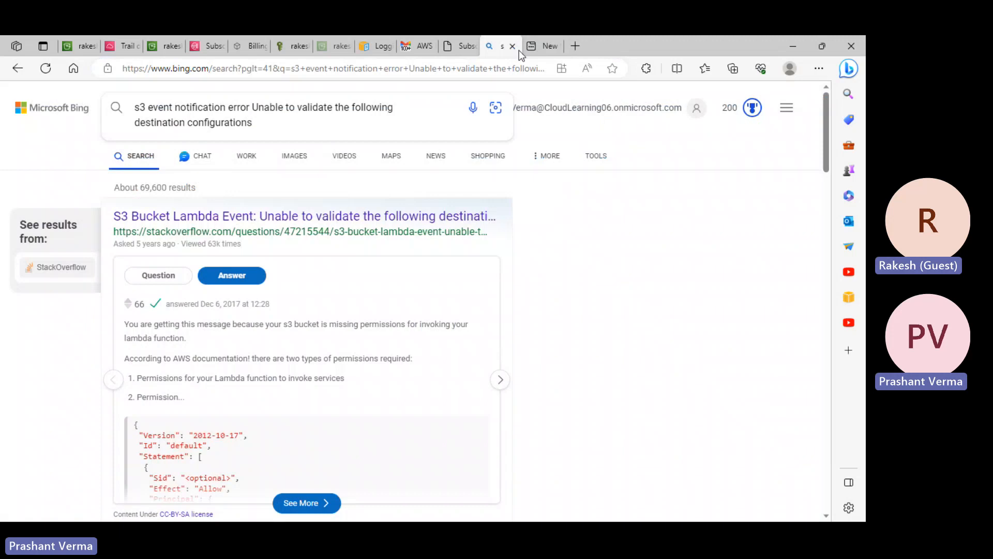
- Cycle through the confirmation email, S3 bucket, CloudTrail and SNS subscription tabs
{"action": "left_click", "coordinate": [417, 46]}
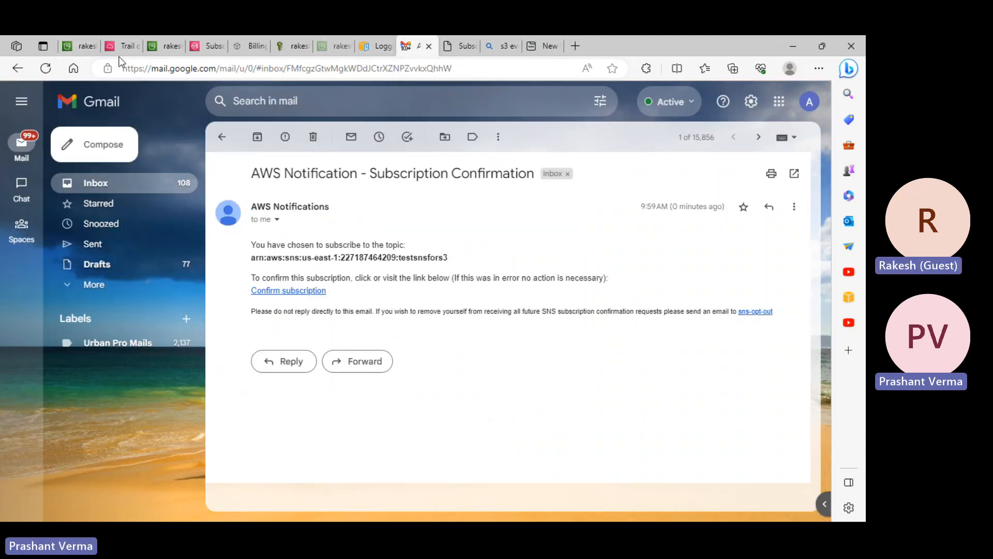
{"action": "left_click", "coordinate": [86, 47]}
{"action": "left_click", "coordinate": [122, 45]}
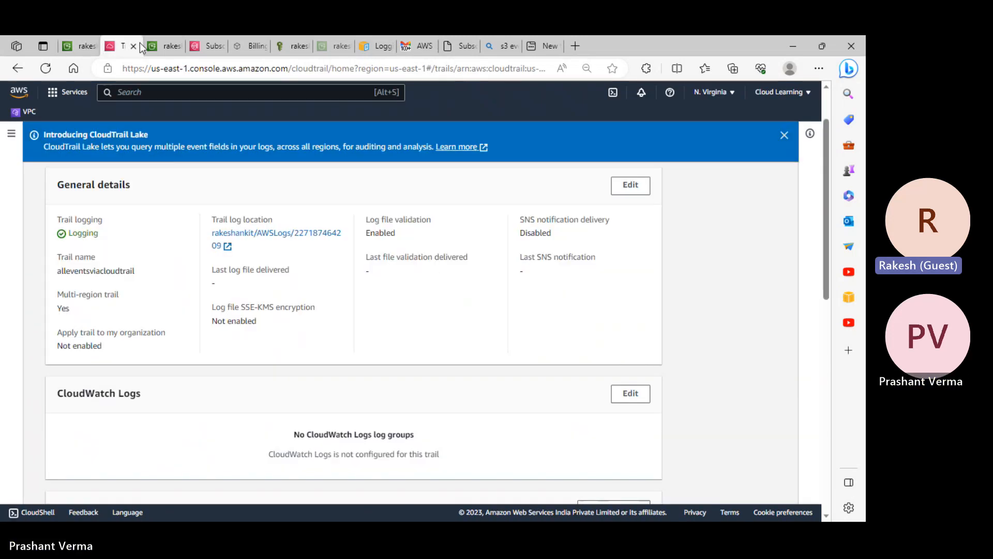
{"action": "left_click", "coordinate": [161, 46]}
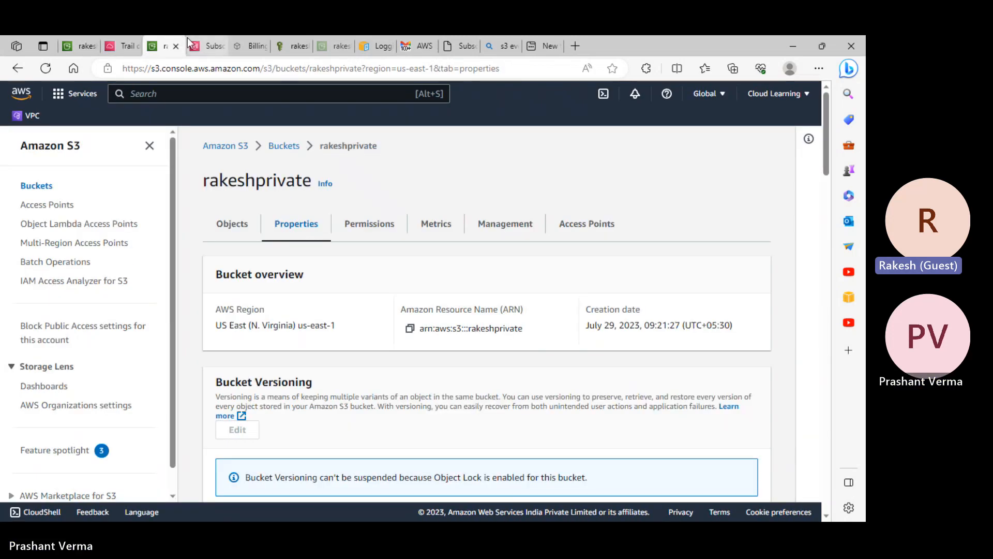
{"action": "left_click", "coordinate": [206, 41]}
- Return to the SNS Create topic form and expand its Access policy section
{"action": "left_click", "coordinate": [29, 192]}
{"action": "left_click", "coordinate": [743, 254]}
{"action": "scroll", "coordinate": [210, 352], "scroll_direction": "down", "scroll_amount": 5}
{"action": "left_click", "coordinate": [133, 238]}
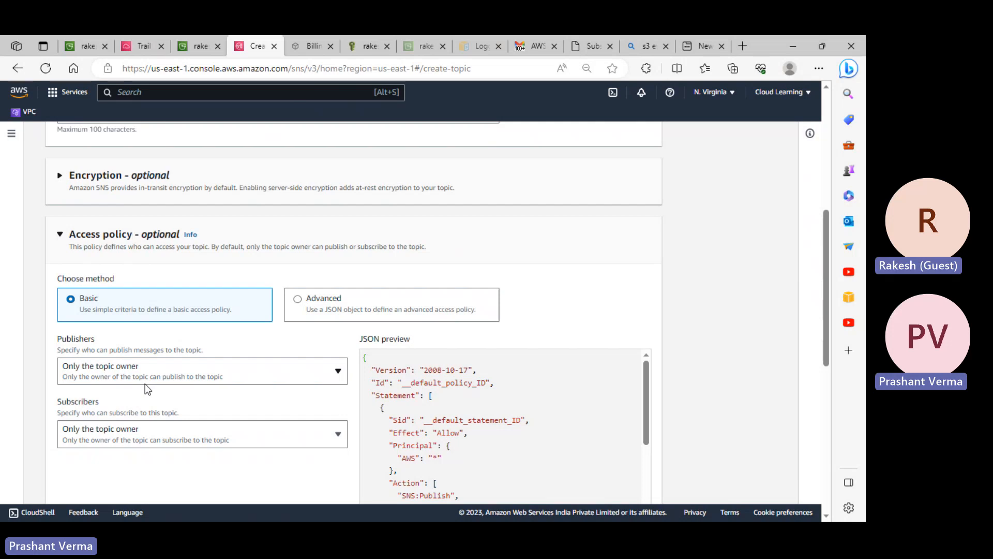
{"action": "left_click", "coordinate": [77, 45]}
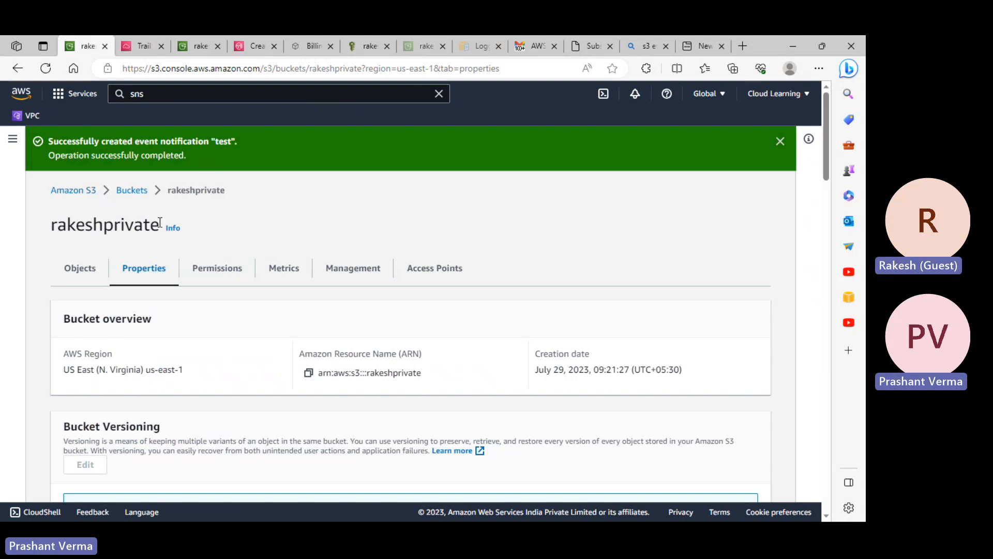
{"action": "scroll", "coordinate": [293, 321], "scroll_direction": "down", "scroll_amount": 8}
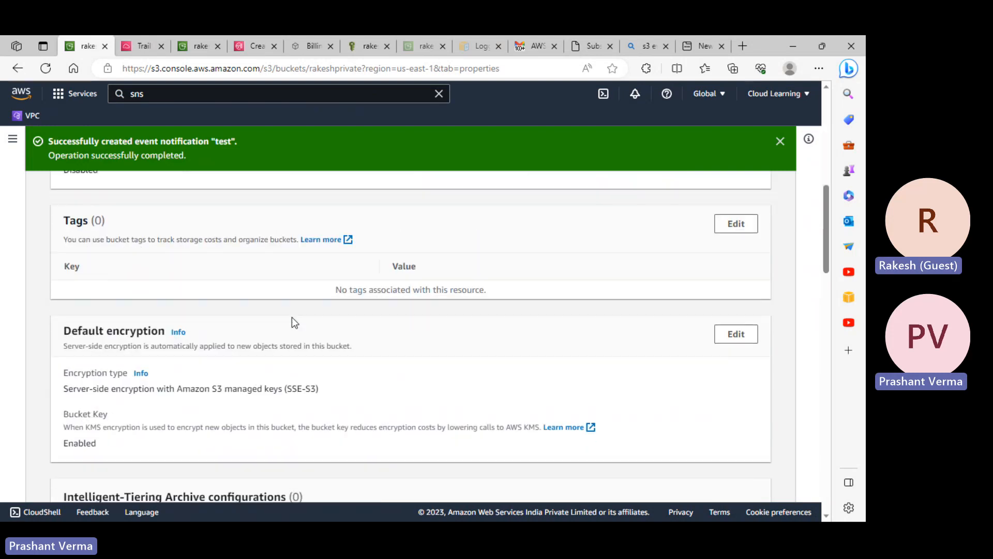
{"action": "scroll", "coordinate": [292, 318], "scroll_direction": "down", "scroll_amount": 4}
{"action": "scroll", "coordinate": [291, 319], "scroll_direction": "down", "scroll_amount": 3}
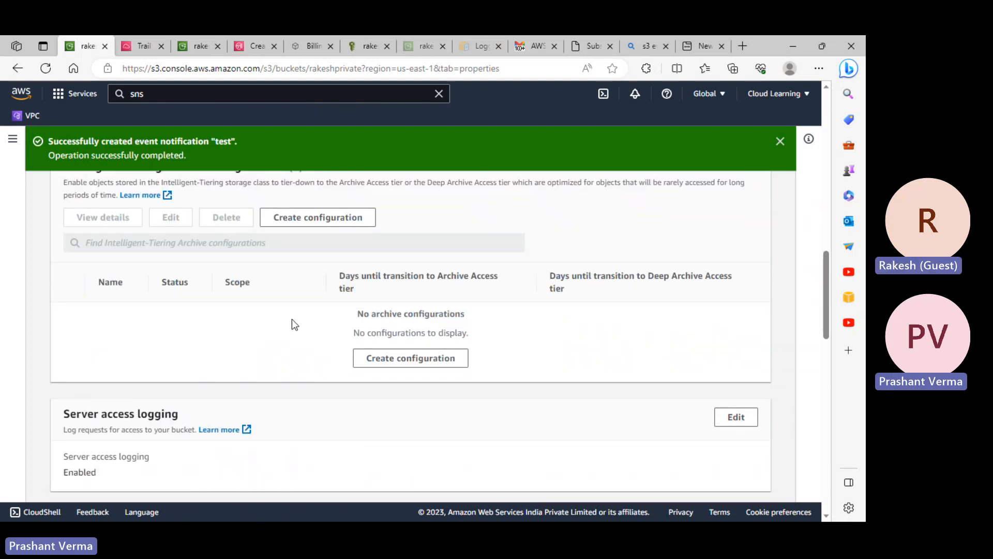
{"action": "scroll", "coordinate": [291, 318], "scroll_direction": "down", "scroll_amount": 7}
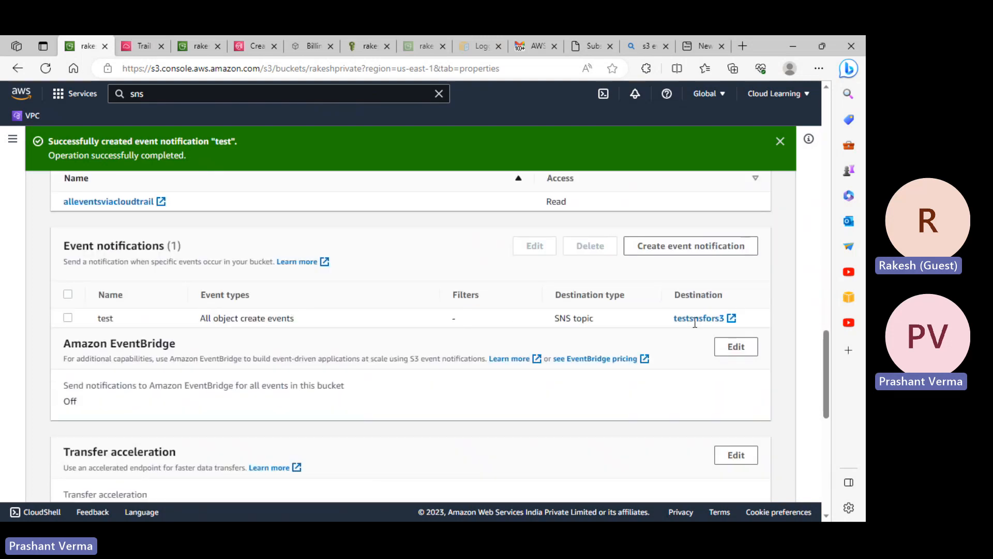
{"action": "left_click", "coordinate": [253, 45]}
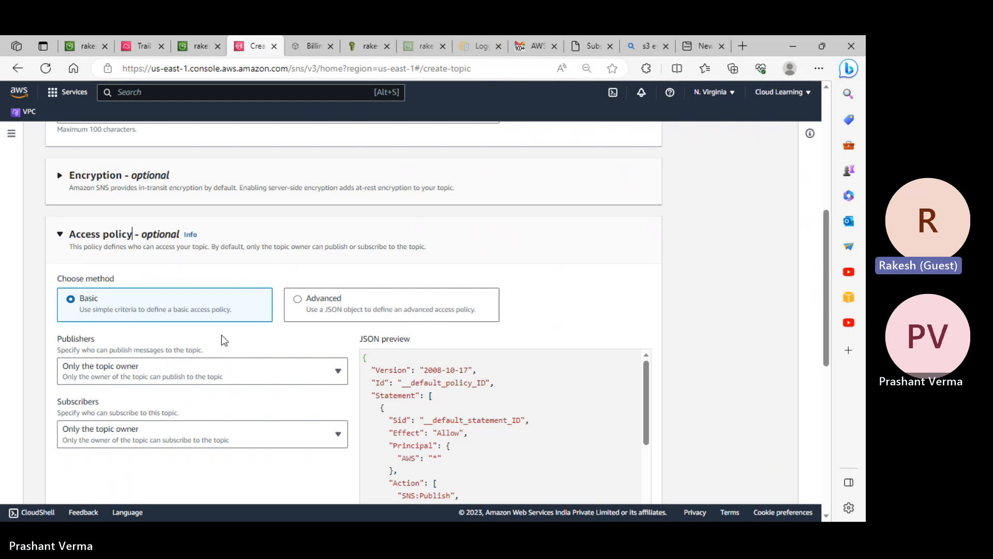
- Set the topic's publishers and subscribers to Everyone, then return to the S3 bucket tab
{"action": "left_click", "coordinate": [142, 371]}
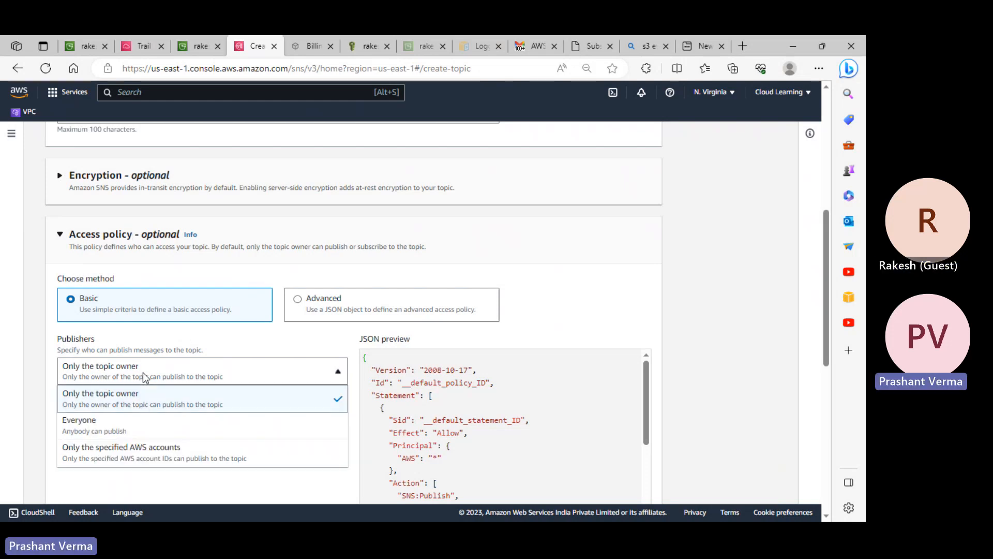
{"action": "left_click", "coordinate": [93, 426]}
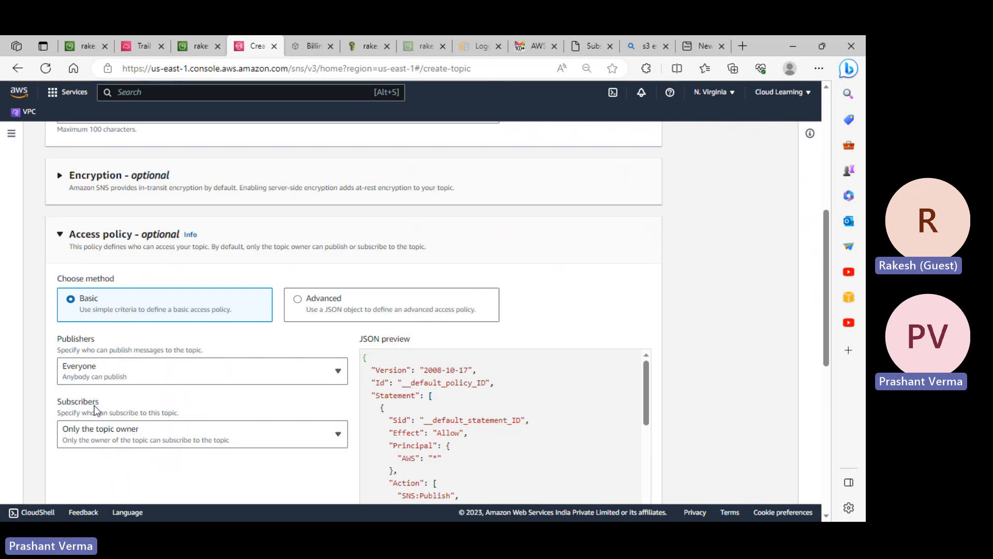
{"action": "left_click", "coordinate": [154, 433]}
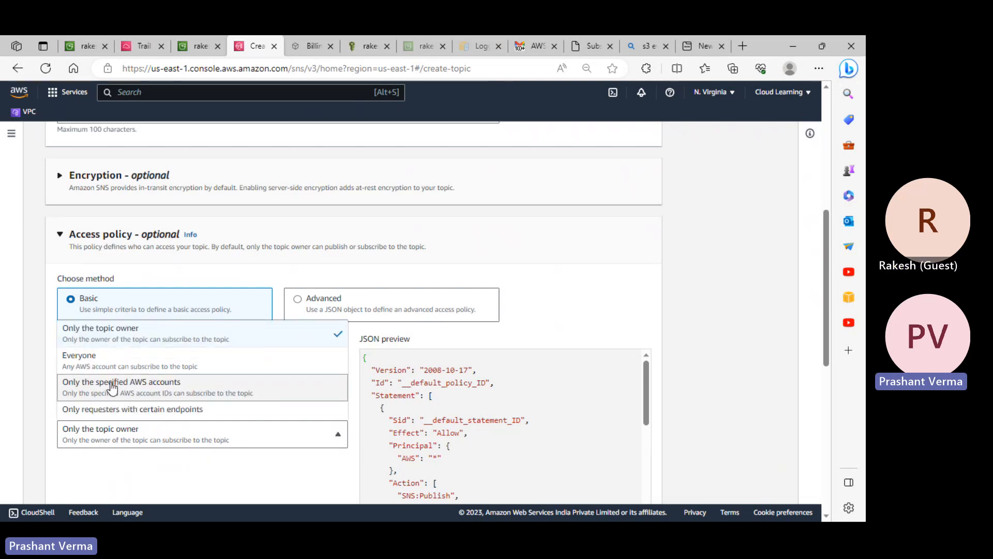
{"action": "left_click", "coordinate": [139, 361]}
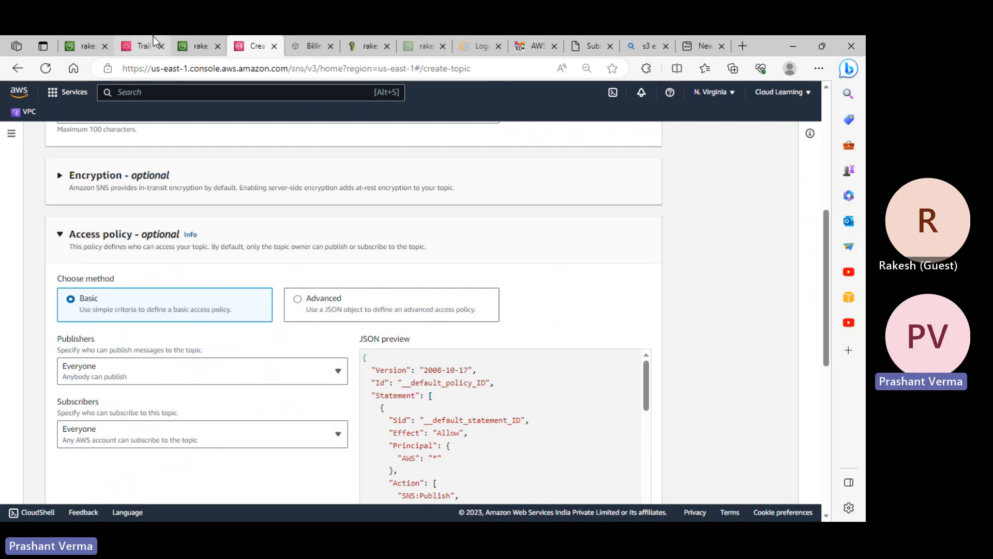
{"action": "left_click", "coordinate": [87, 43]}
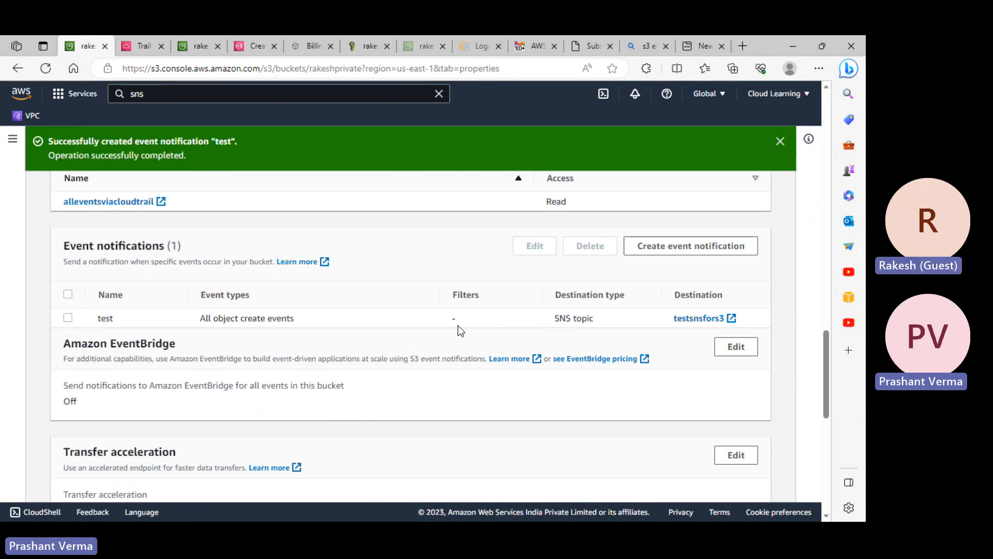
- Glance at the CloudTrail trail tab, then scroll rakeshprivate's Properties down to Amazon EventBridge
{"action": "scroll", "coordinate": [458, 325], "scroll_direction": "up", "scroll_amount": 9}
{"action": "left_click", "coordinate": [143, 46]}
{"action": "left_click", "coordinate": [82, 40]}
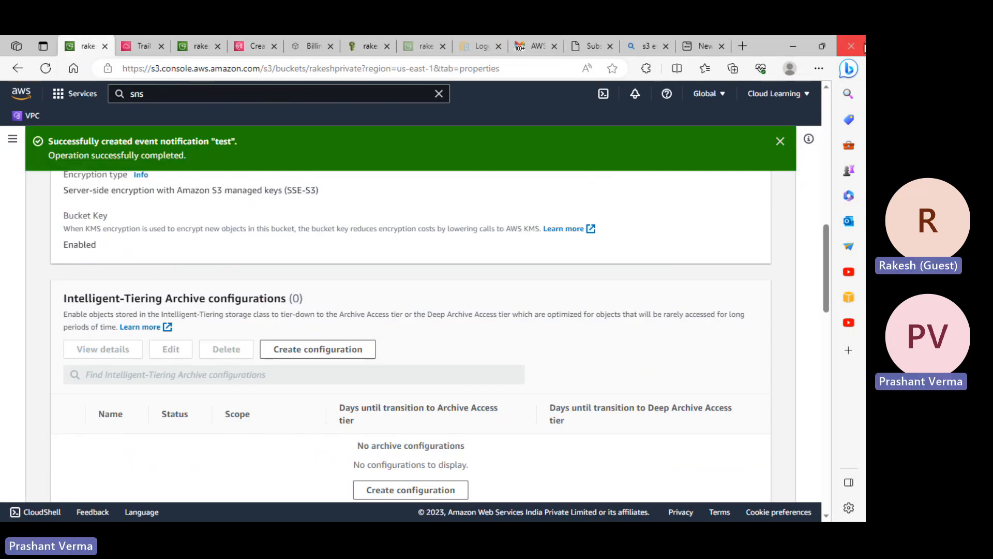
{"action": "scroll", "coordinate": [496, 325], "scroll_direction": "down", "scroll_amount": 6}
{"action": "scroll", "coordinate": [153, 324], "scroll_direction": "down", "scroll_amount": 2}
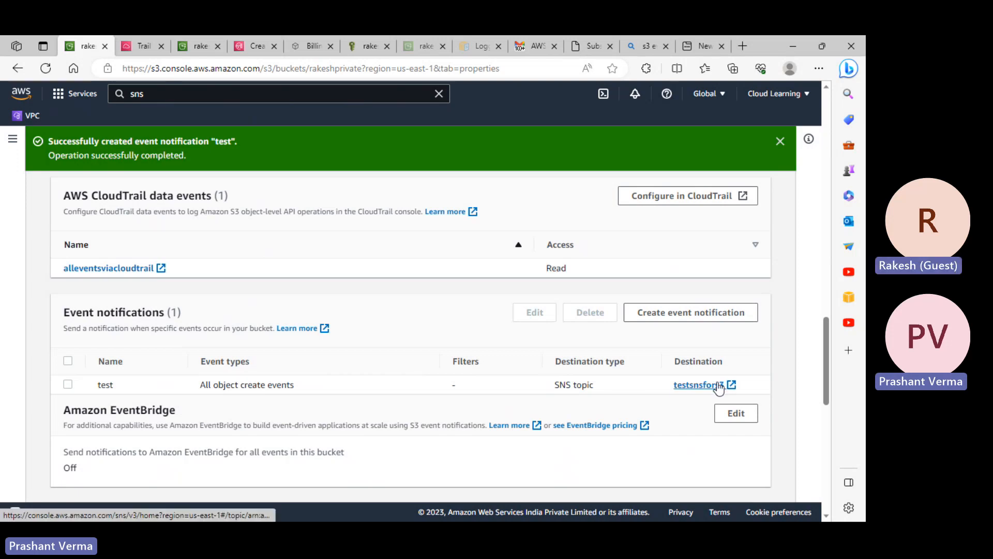
{"action": "scroll", "coordinate": [719, 387], "scroll_direction": "down", "scroll_amount": 4}
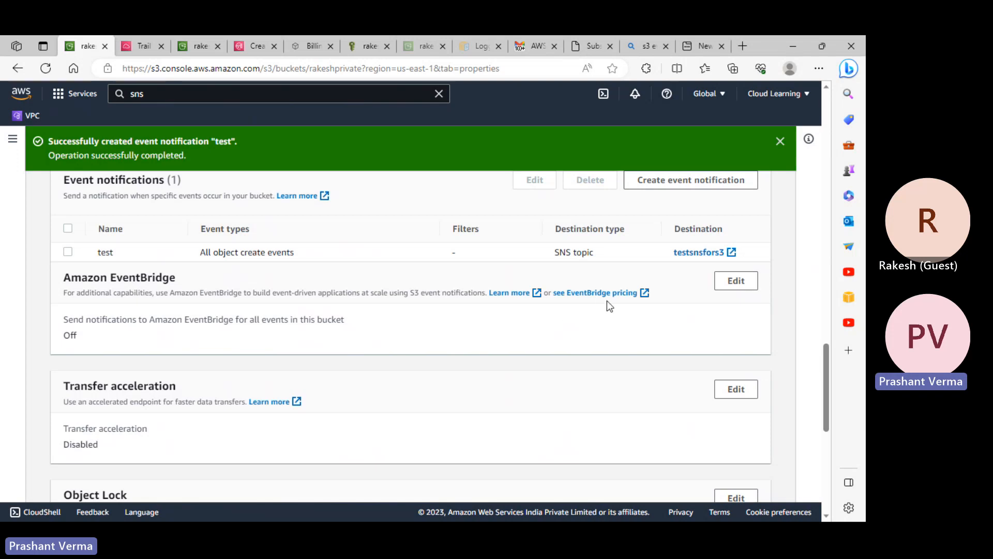
- Turn EventBridge notifications On for all bucket events; leave transfer acceleration disabled
{"action": "left_click", "coordinate": [736, 282]}
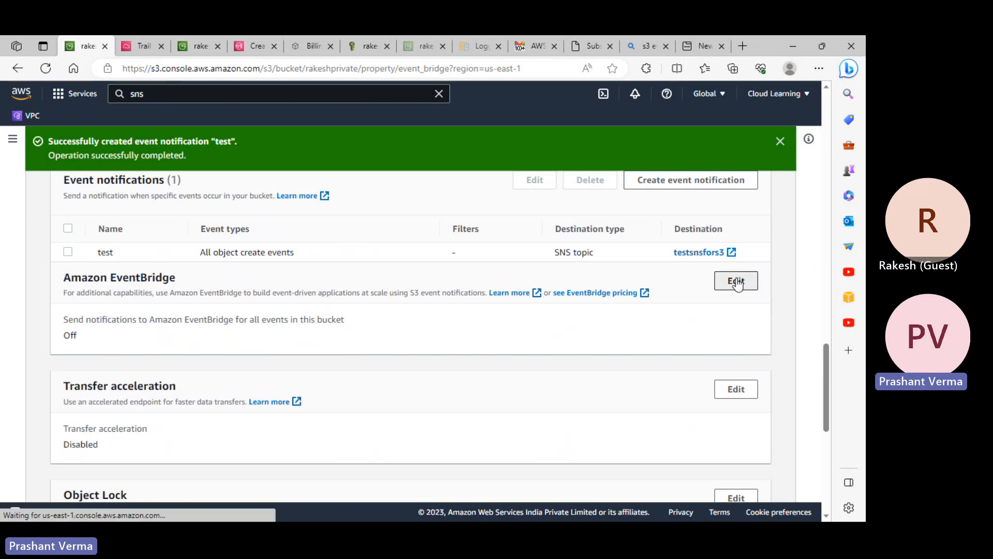
{"action": "left_click", "coordinate": [69, 311]}
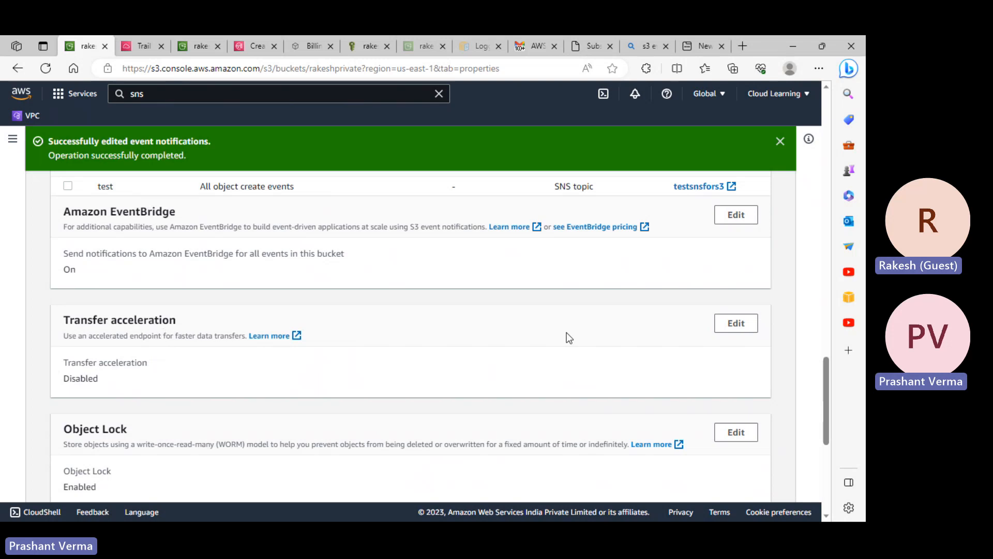
{"action": "left_click", "coordinate": [734, 324]}
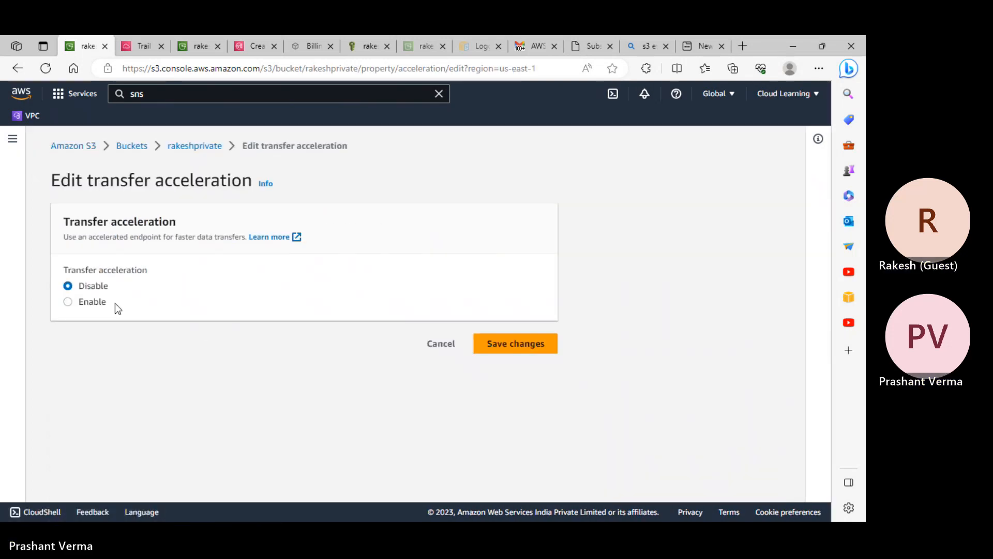
{"action": "left_click", "coordinate": [85, 304]}
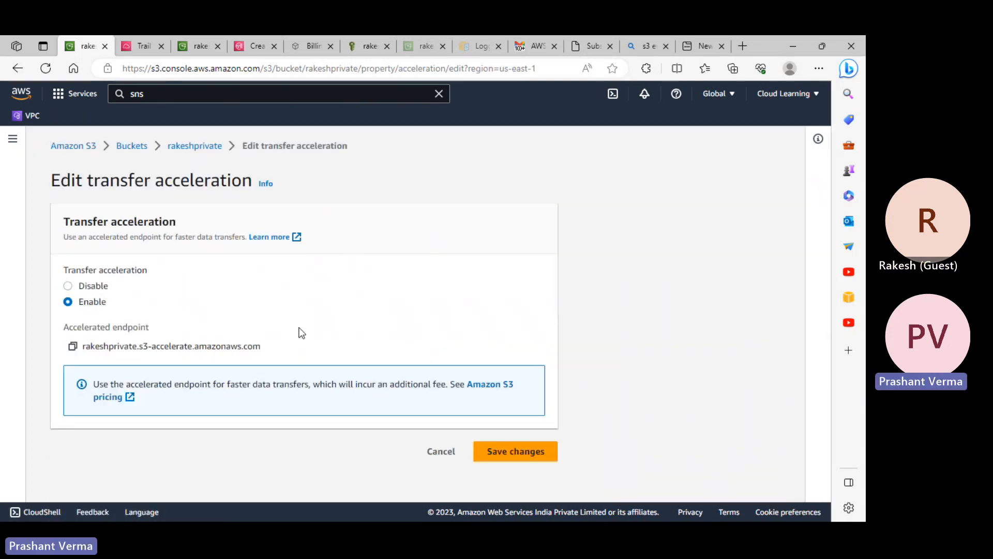
{"action": "left_click_drag", "start_coordinate": [85, 345], "coordinate": [265, 352]}
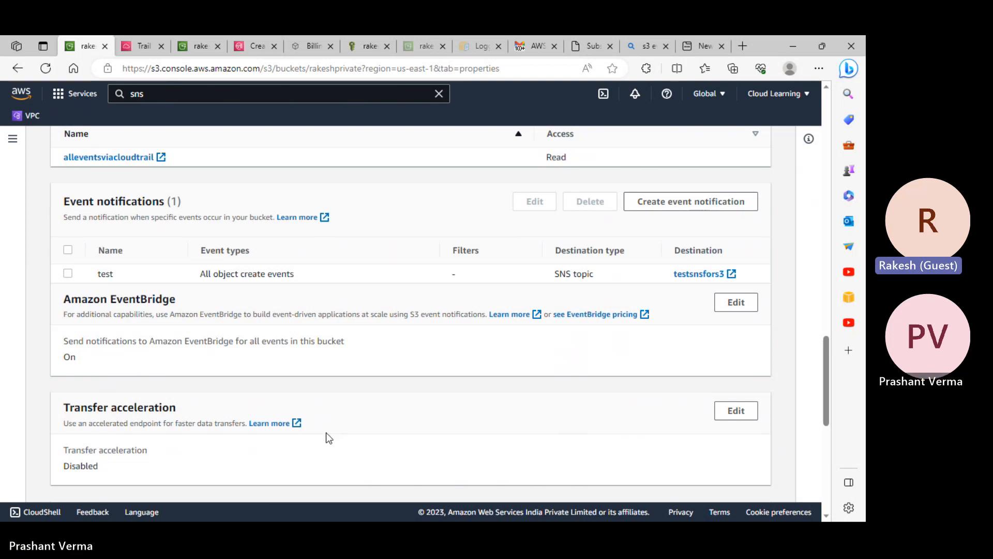
- Enable Host a static website on rakeshprivate with index.html and error.html documents, and save
{"action": "scroll", "coordinate": [272, 267], "scroll_direction": "down", "scroll_amount": 5}
{"action": "scroll", "coordinate": [349, 311], "scroll_direction": "down", "scroll_amount": 2}
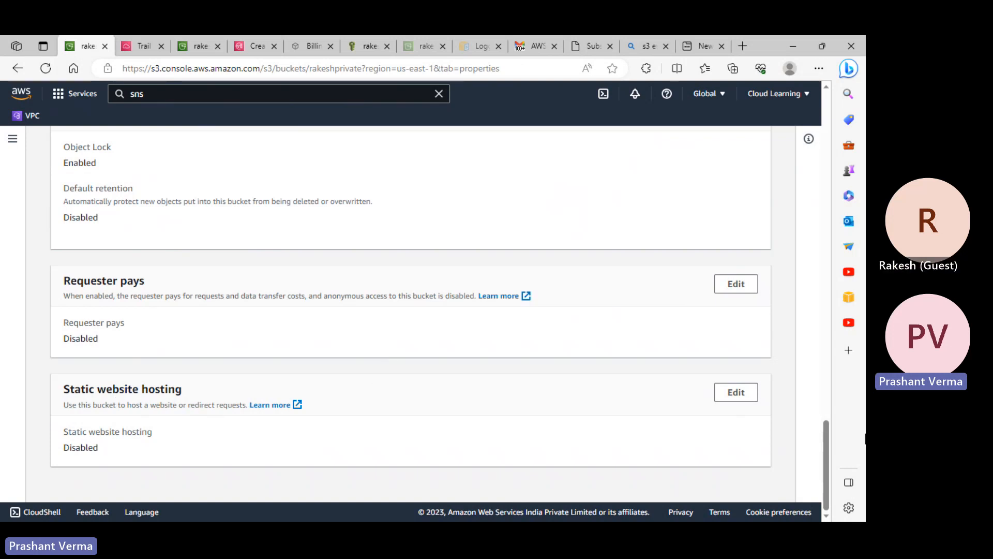
{"action": "left_click", "coordinate": [737, 395]}
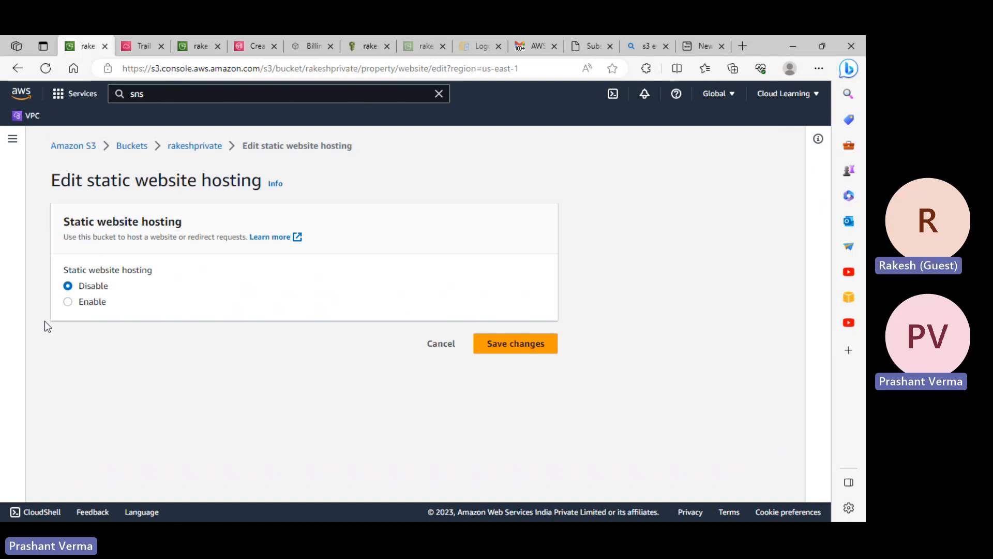
{"action": "left_click", "coordinate": [102, 307]}
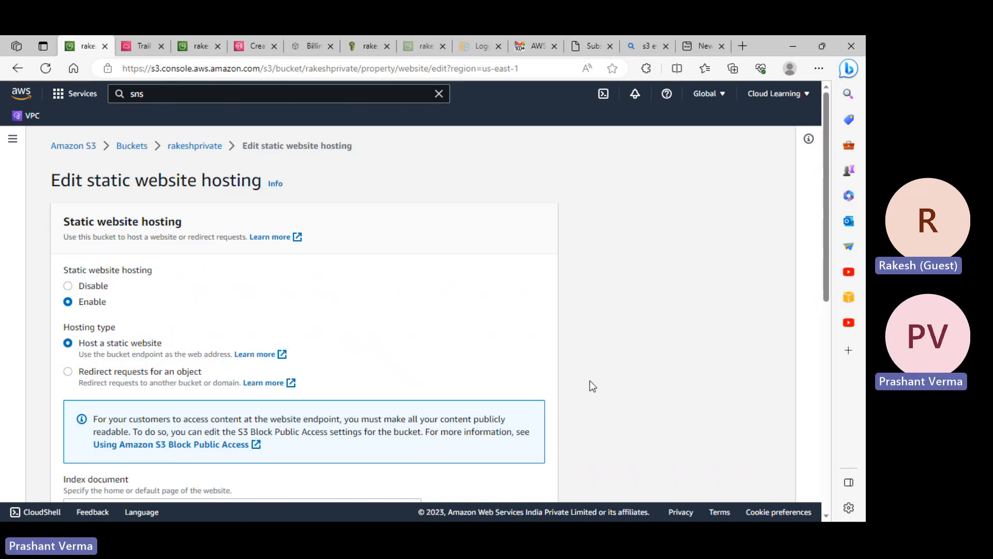
{"action": "scroll", "coordinate": [262, 251], "scroll_direction": "down", "scroll_amount": 3}
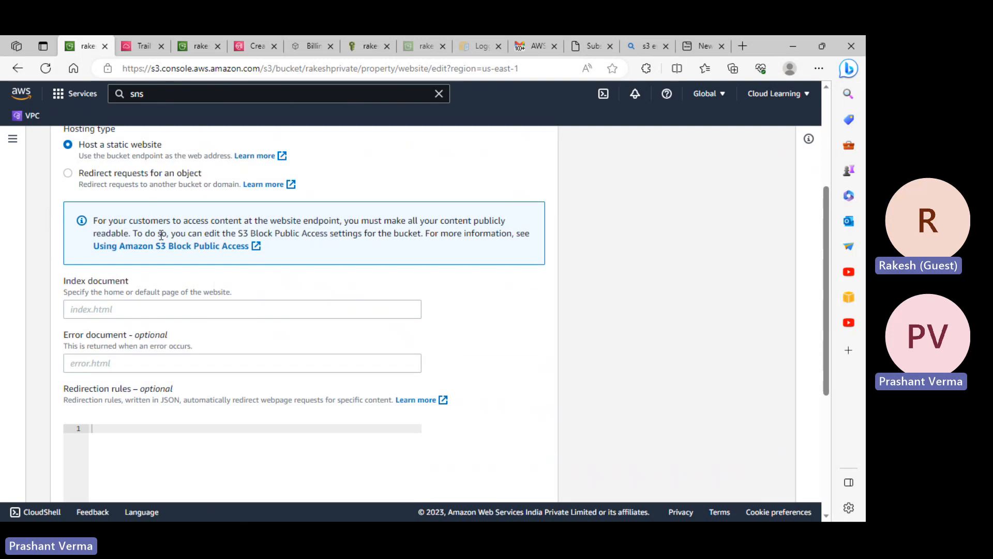
{"action": "left_click", "coordinate": [105, 311]}
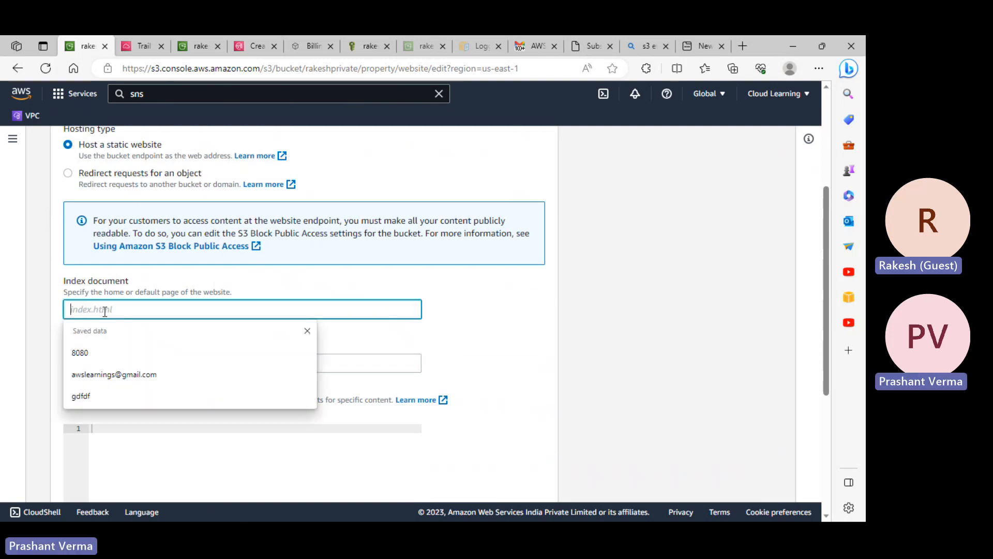
{"action": "type", "text": "index."}
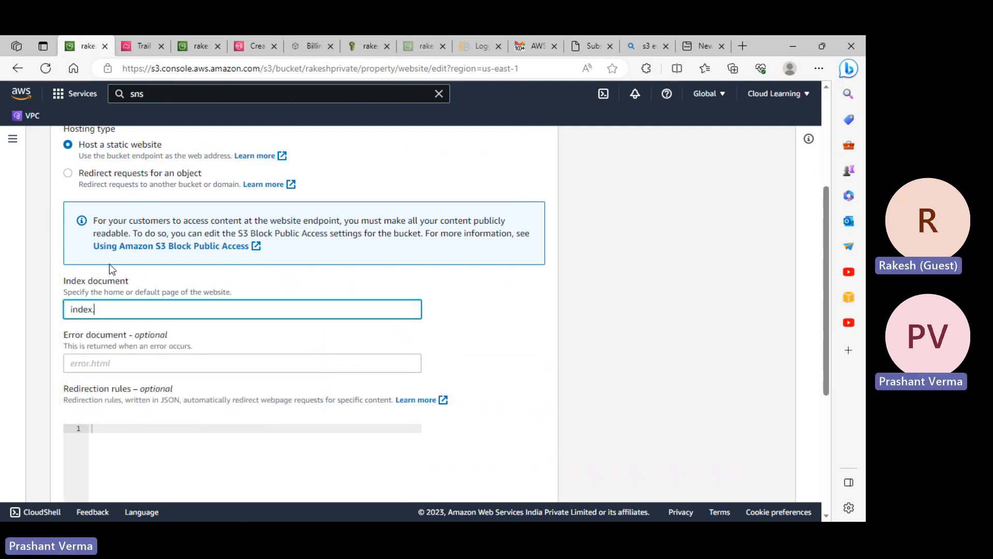
{"action": "type", "text": "html"}
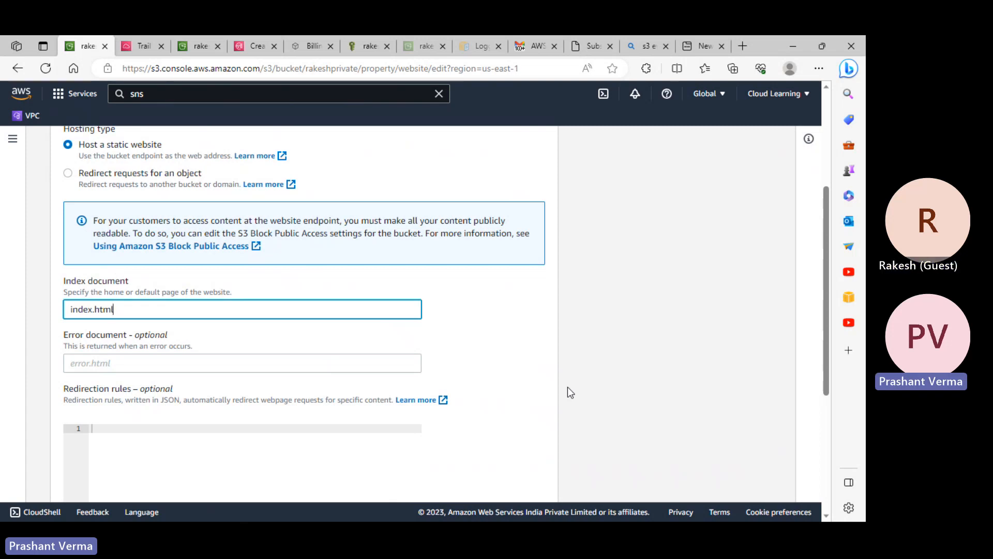
{"action": "left_click", "coordinate": [121, 360]}
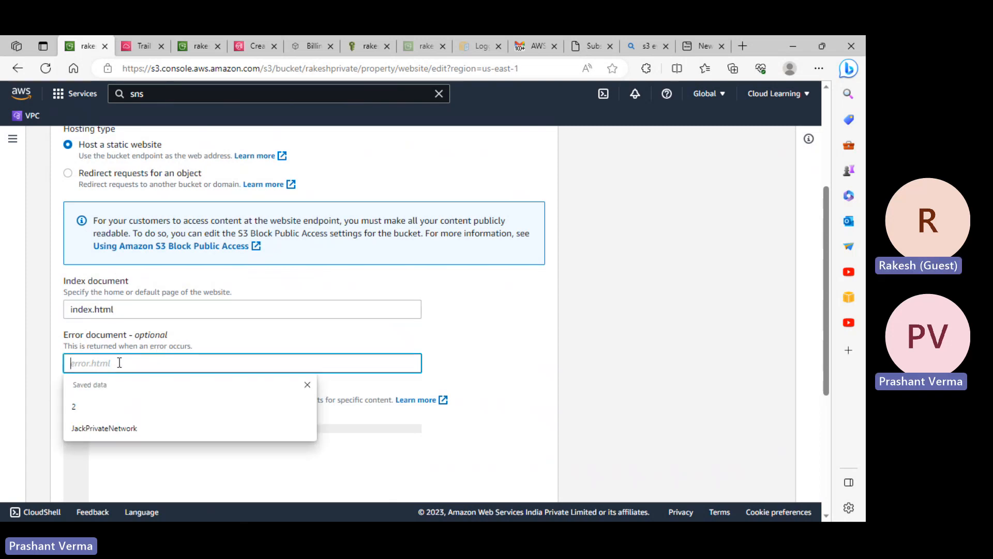
{"action": "type", "text": "error.html"}
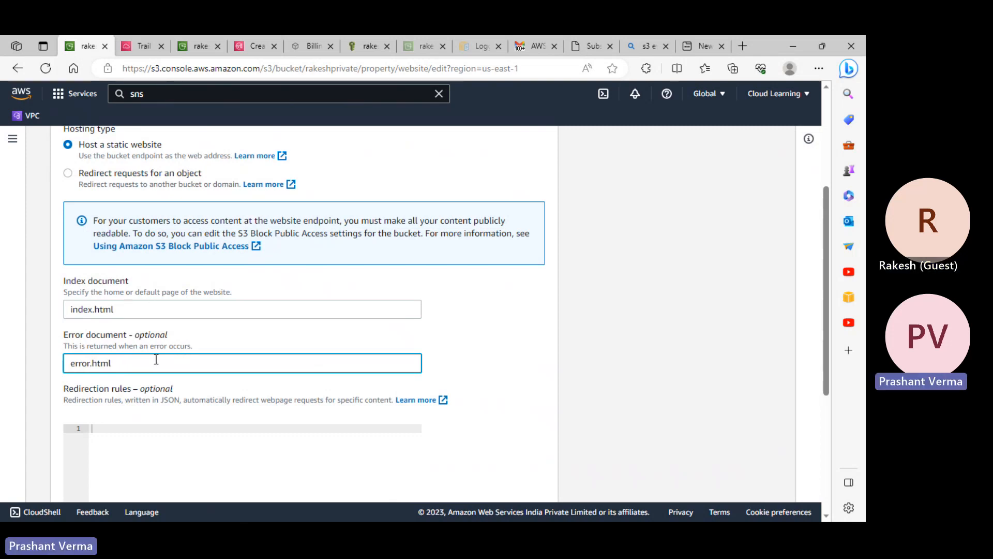
{"action": "scroll", "coordinate": [147, 347], "scroll_direction": "down", "scroll_amount": 2}
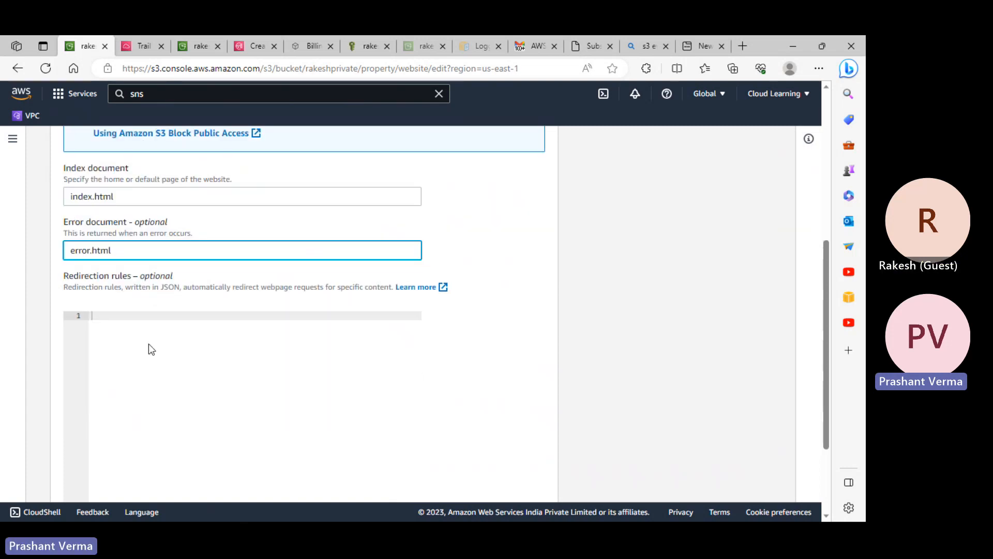
{"action": "scroll", "coordinate": [149, 342], "scroll_direction": "down", "scroll_amount": 2}
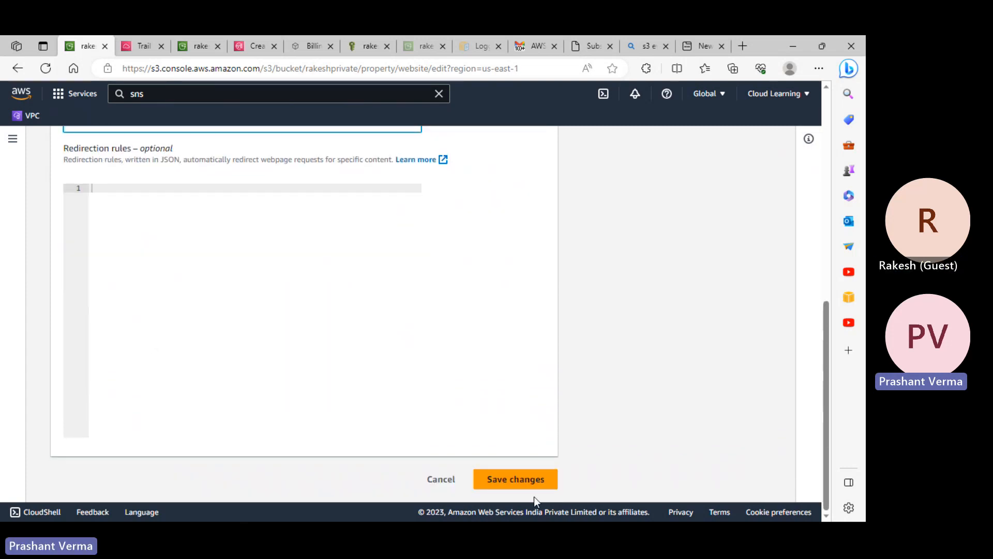
{"action": "left_click", "coordinate": [526, 483]}
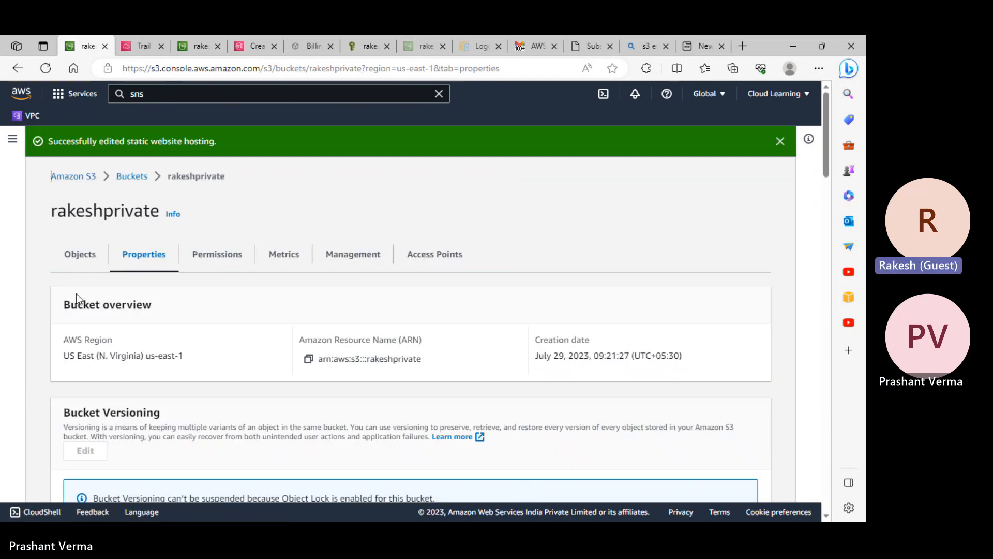
- Browse the rakeshankit and rakeshprivate buckets' object lists, refreshing rakeshprivate's
{"action": "left_click", "coordinate": [78, 253]}
{"action": "scroll", "coordinate": [209, 367], "scroll_direction": "down", "scroll_amount": 2}
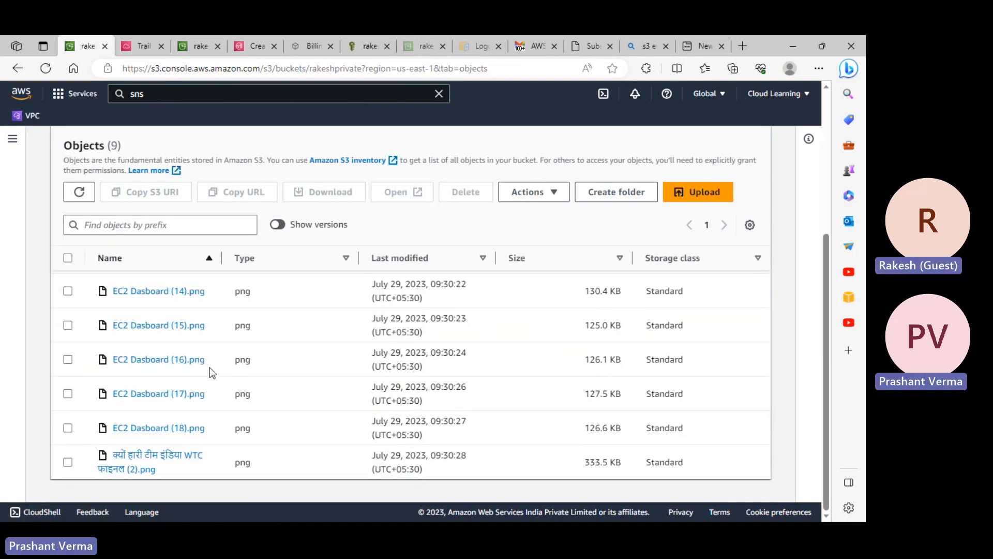
{"action": "scroll", "coordinate": [212, 368], "scroll_direction": "up", "scroll_amount": 3}
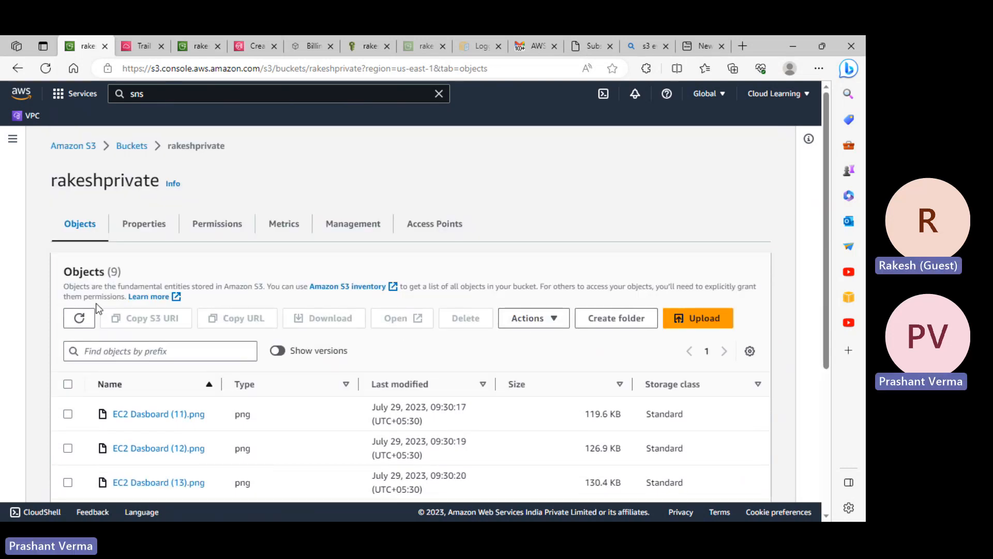
{"action": "left_click", "coordinate": [131, 148]}
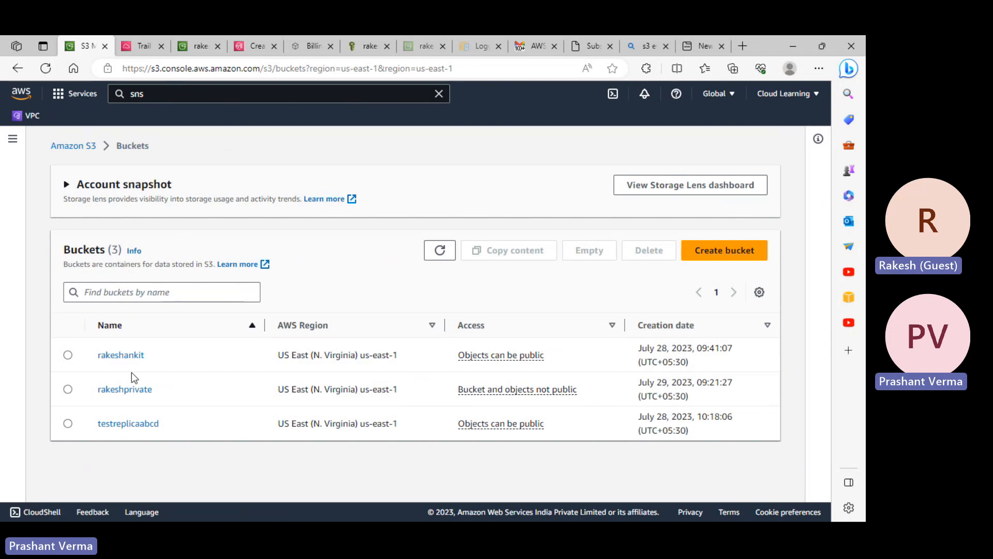
{"action": "left_click", "coordinate": [122, 355]}
{"action": "scroll", "coordinate": [129, 376], "scroll_direction": "down", "scroll_amount": 5}
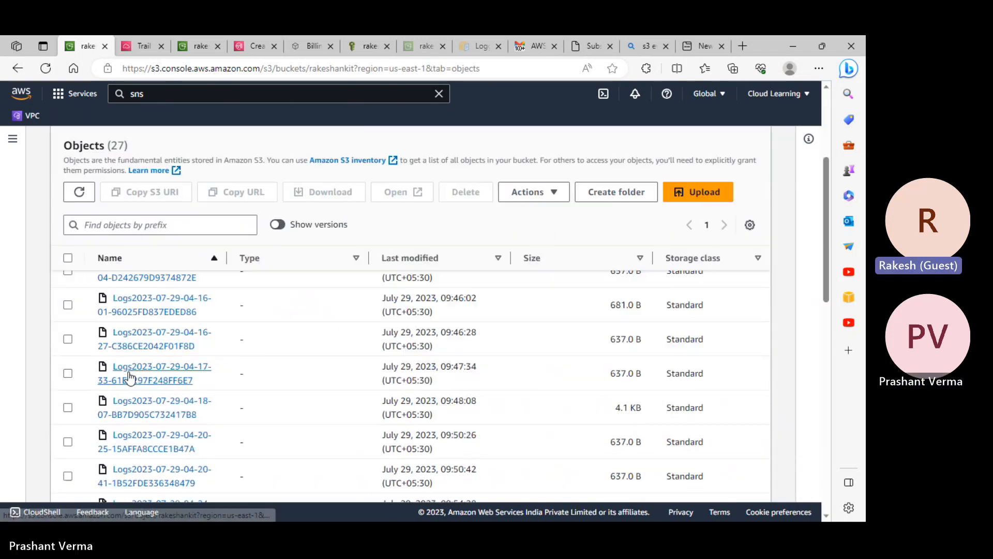
{"action": "scroll", "coordinate": [130, 377], "scroll_direction": "up", "scroll_amount": 5}
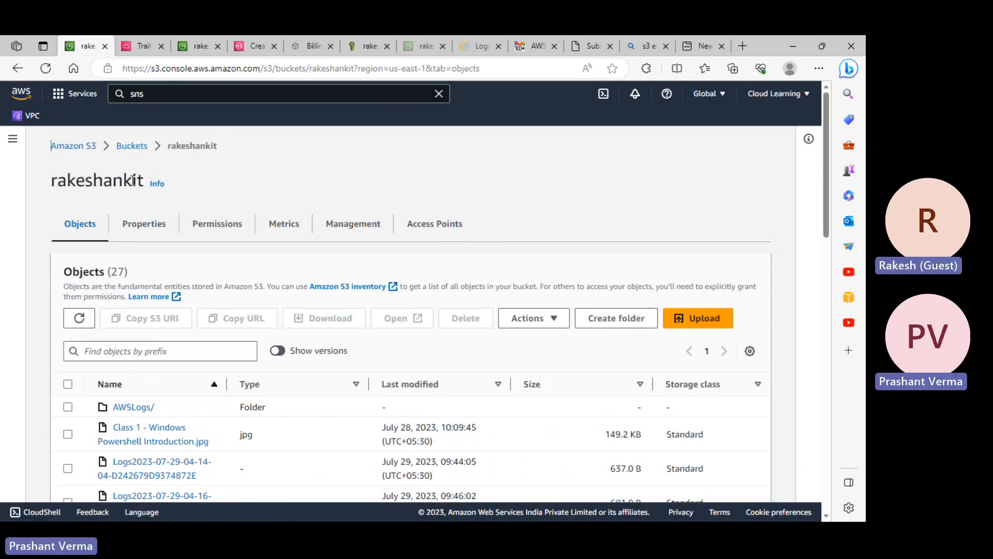
{"action": "left_click", "coordinate": [132, 149]}
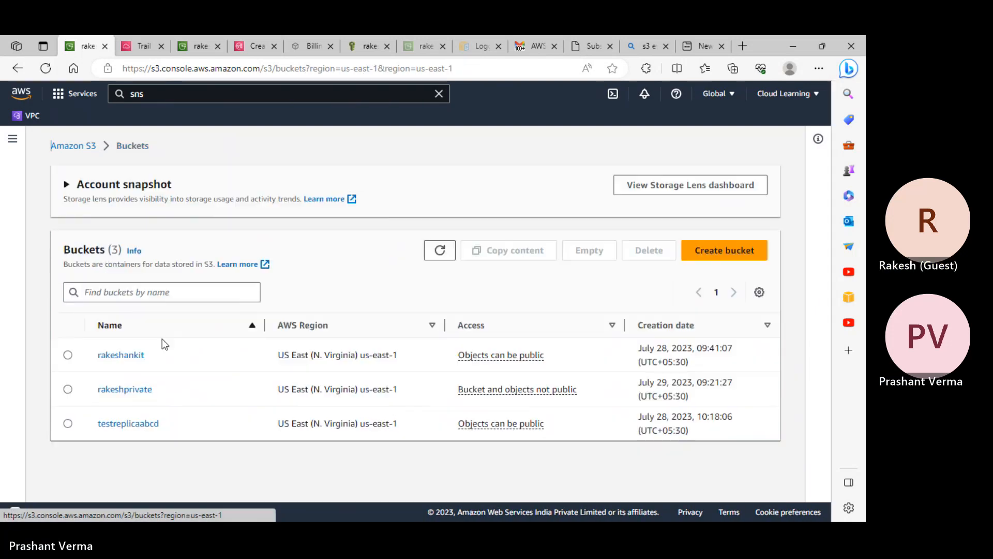
{"action": "left_click", "coordinate": [135, 389]}
{"action": "scroll", "coordinate": [532, 390], "scroll_direction": "down", "scroll_amount": 3}
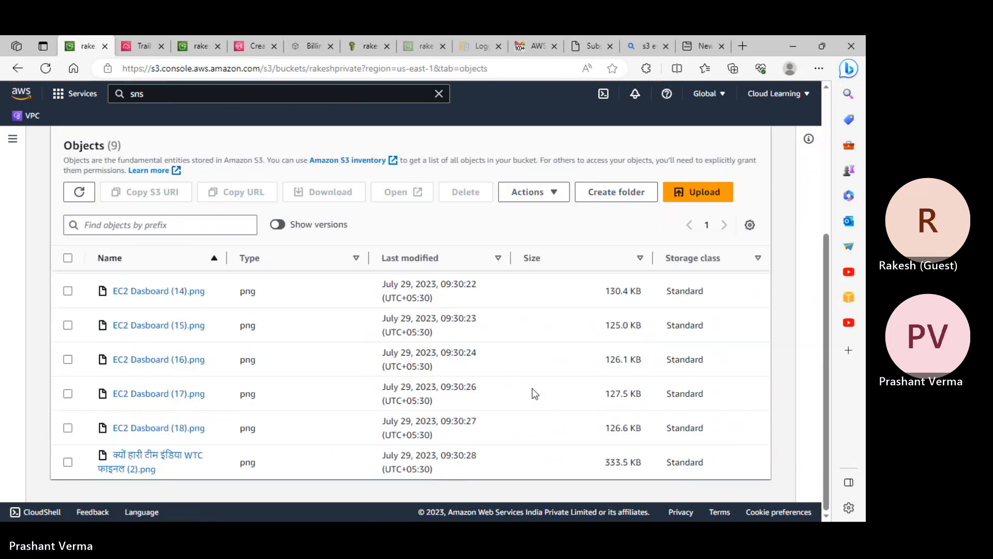
{"action": "scroll", "coordinate": [534, 394], "scroll_direction": "up", "scroll_amount": 3}
{"action": "left_click", "coordinate": [79, 191]}
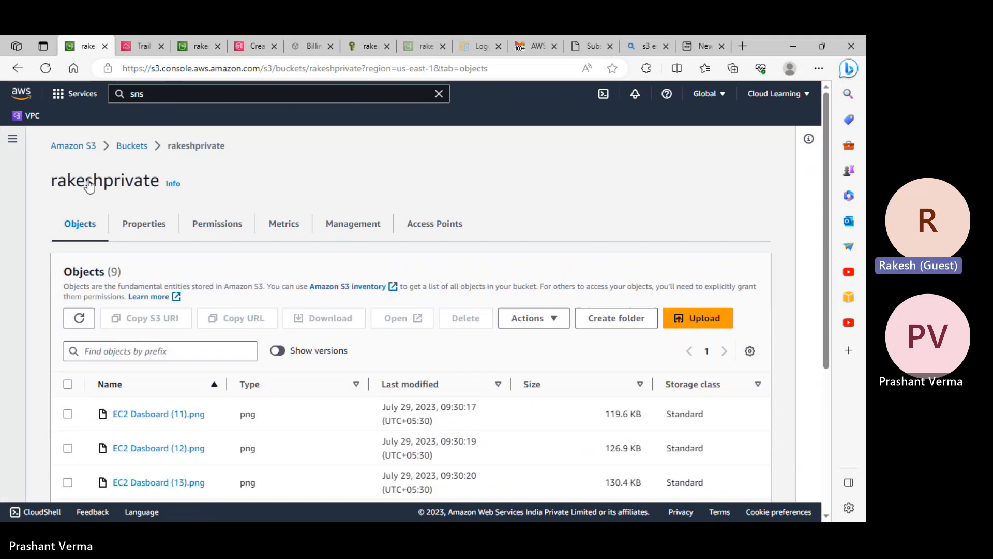
{"action": "scroll", "coordinate": [512, 330], "scroll_direction": "down", "scroll_amount": 3}
{"action": "scroll", "coordinate": [512, 326], "scroll_direction": "up", "scroll_amount": 3}
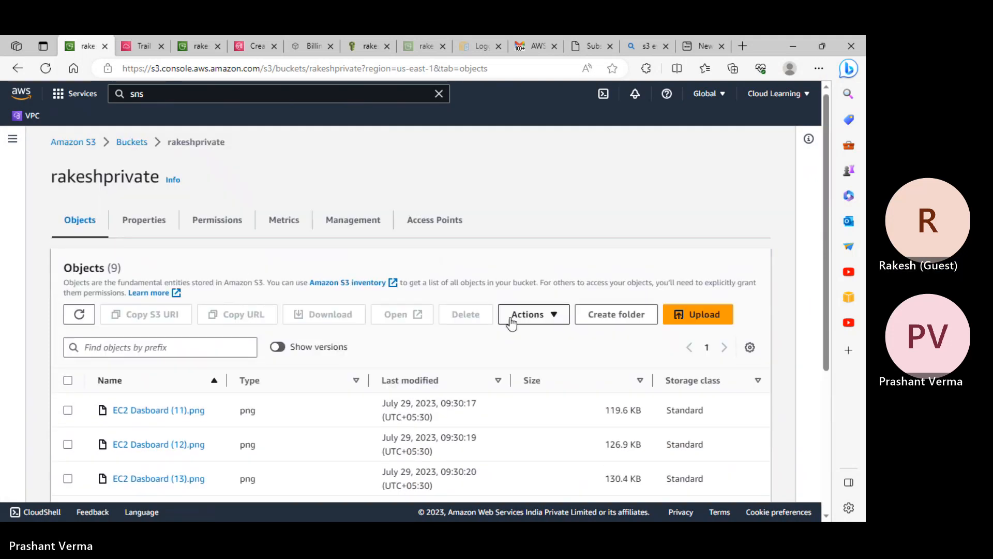
- Open the rakeshankit bucket and start an upload, browsing for local files to add
{"action": "left_click", "coordinate": [132, 143]}
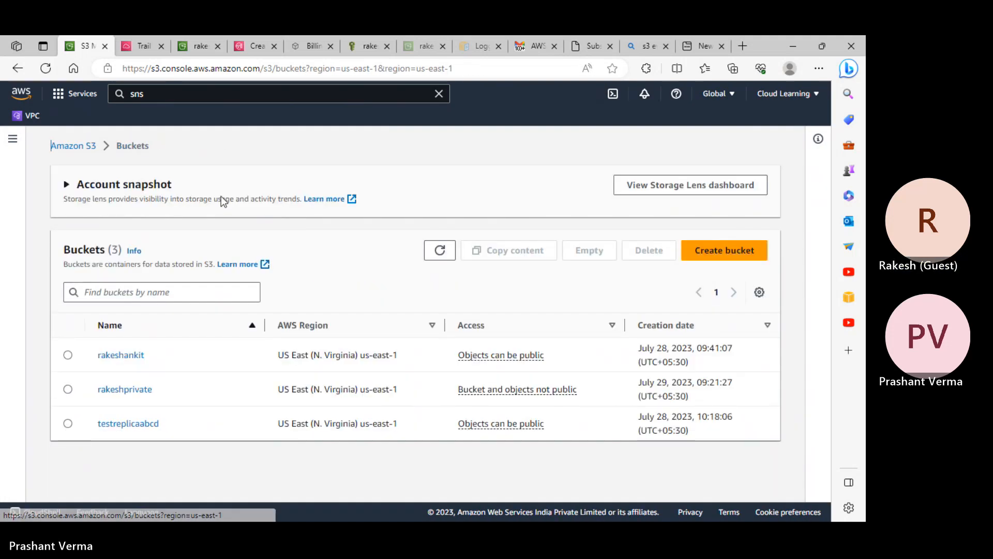
{"action": "left_click", "coordinate": [128, 355]}
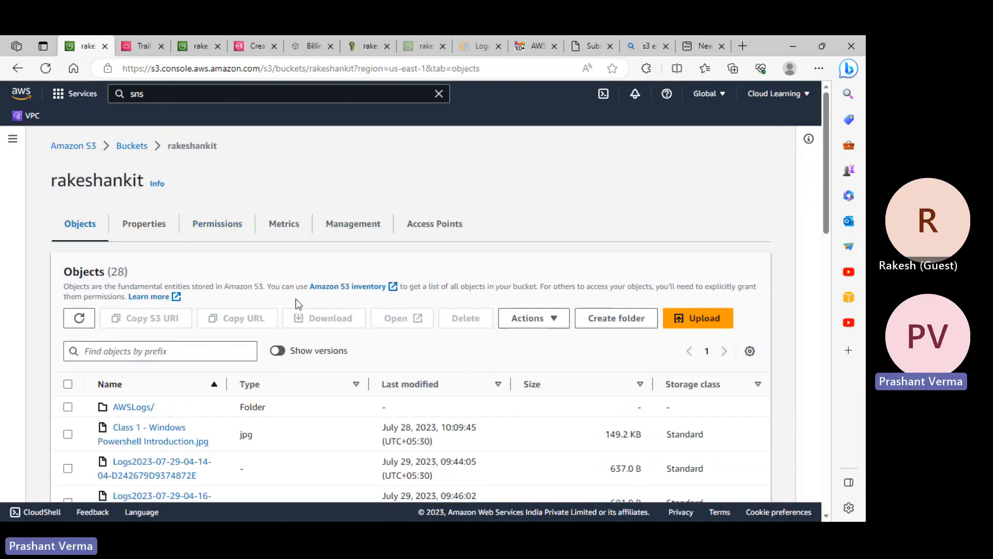
{"action": "left_click", "coordinate": [698, 318]}
{"action": "left_click", "coordinate": [652, 324]}
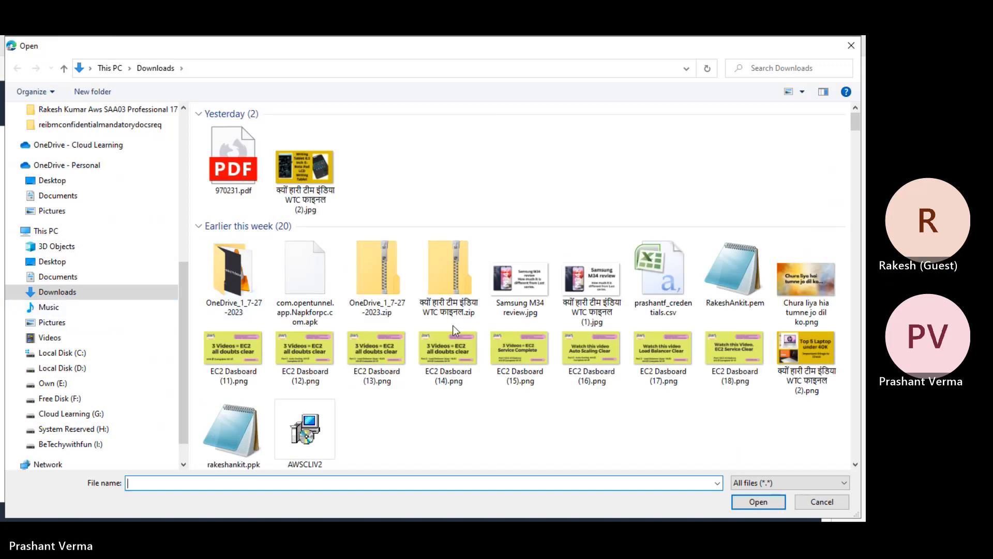
- Browse the Desktop folder in the Open dialog, looking for files starting with i
{"action": "scroll", "coordinate": [452, 325], "scroll_direction": "down", "scroll_amount": 7}
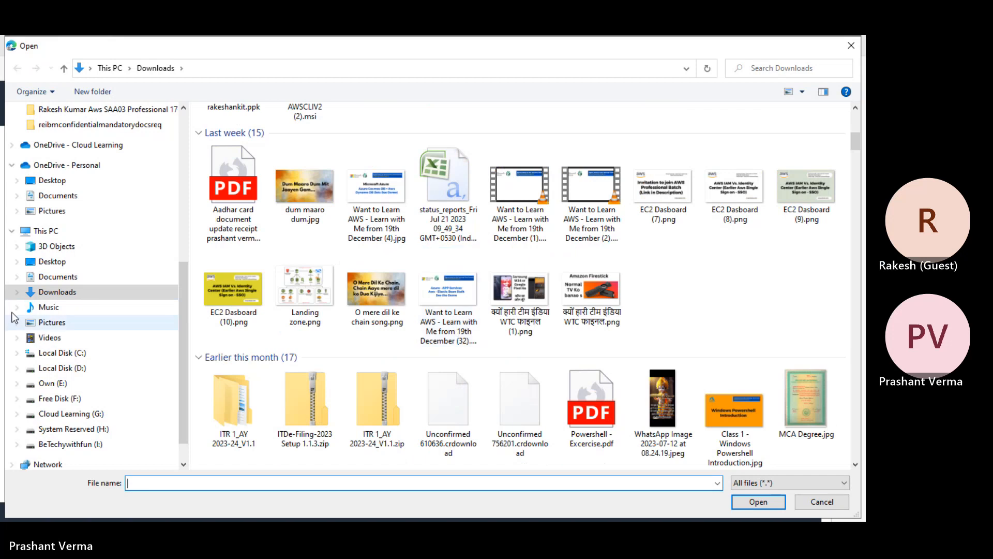
{"action": "scroll", "coordinate": [70, 233], "scroll_direction": "up", "scroll_amount": 4}
{"action": "scroll", "coordinate": [72, 181], "scroll_direction": "up", "scroll_amount": 3}
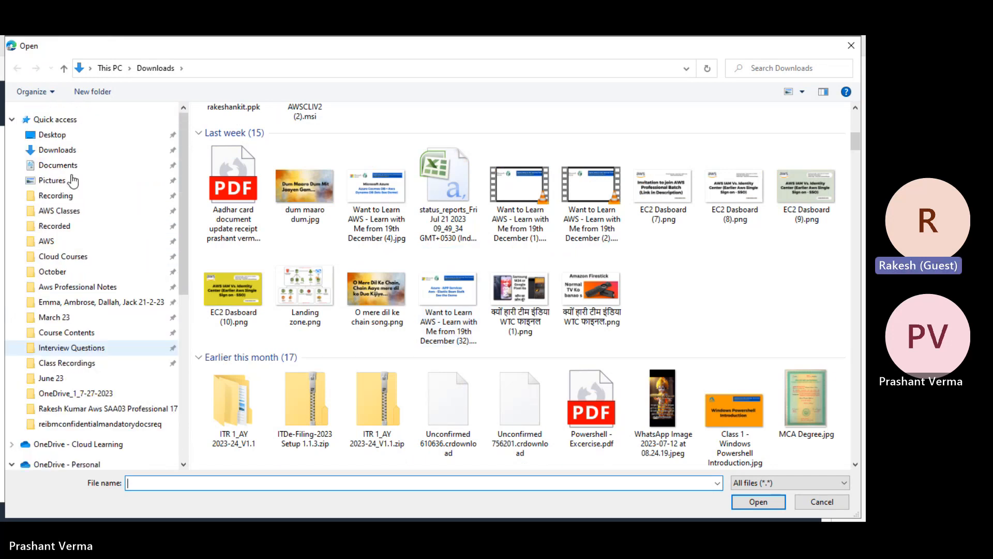
{"action": "left_click", "coordinate": [54, 135]}
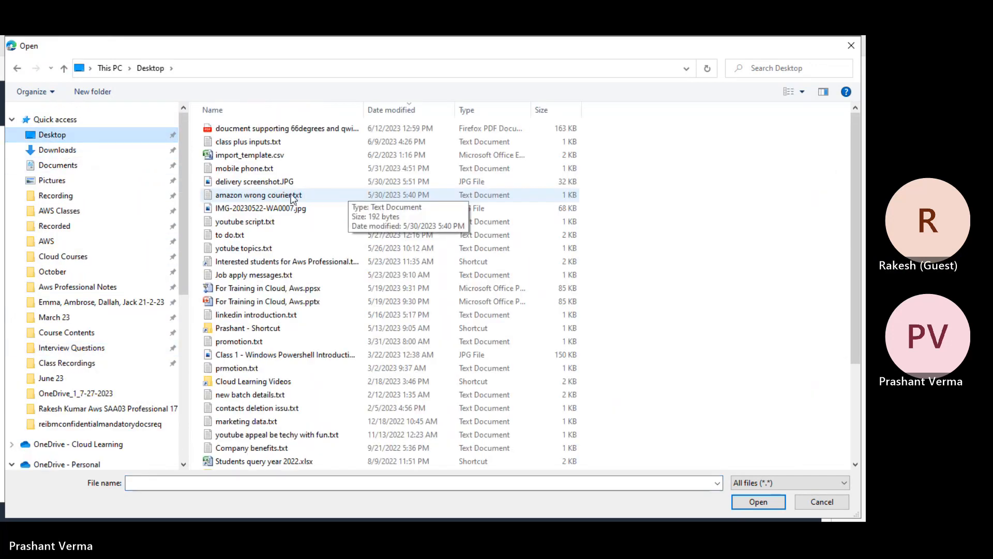
{"action": "left_click", "coordinate": [292, 195]}
{"action": "key", "text": "Down"}
{"action": "key", "text": "i"}
{"action": "key", "text": "i"}
{"action": "key", "text": "i"}
{"action": "key", "text": "i"}
{"action": "key", "text": "i"}
{"action": "key", "text": "i"}
{"action": "key", "text": "i"}
{"action": "key", "text": "i"}
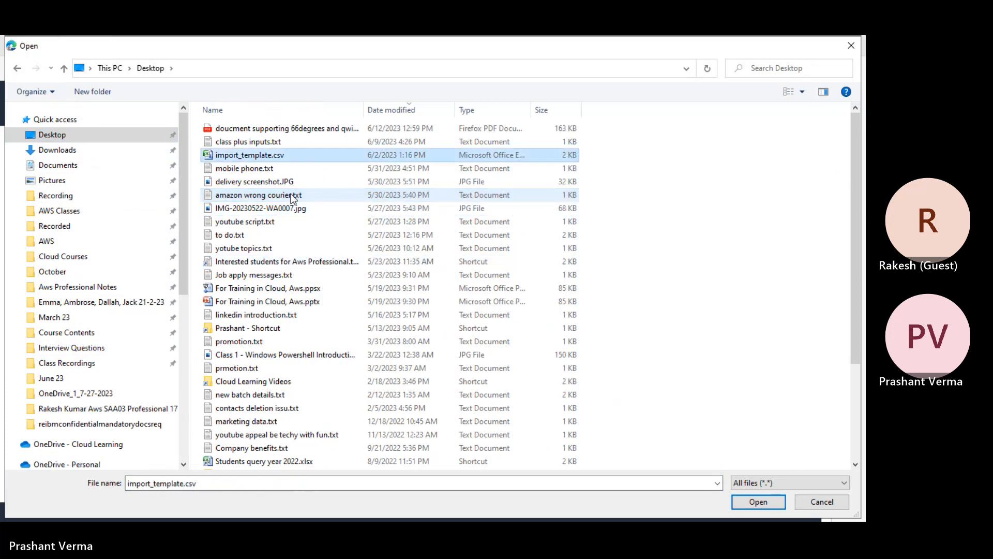
{"action": "key", "text": "i"}
{"action": "key", "text": "i"}
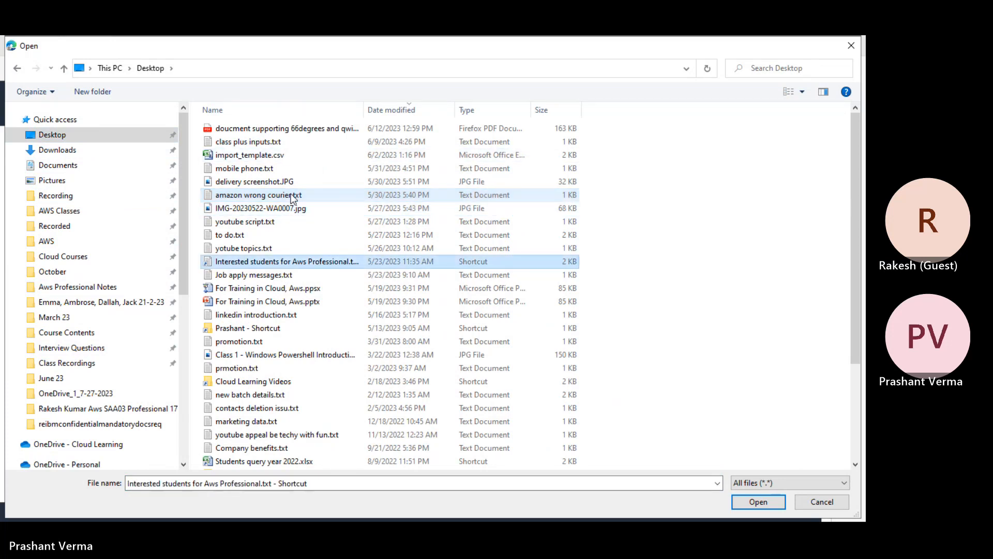
- Dismiss the dialog to the desktop and bring up its New submenu
{"action": "key", "text": "super+d"}
{"action": "right_click", "coordinate": [359, 217]}
{"action": "mouse_move", "coordinate": [389, 426]}
- Create a new text document on the desktop named index.html
{"action": "left_click", "coordinate": [564, 409]}
{"action": "type", "text": "ind.txt"}
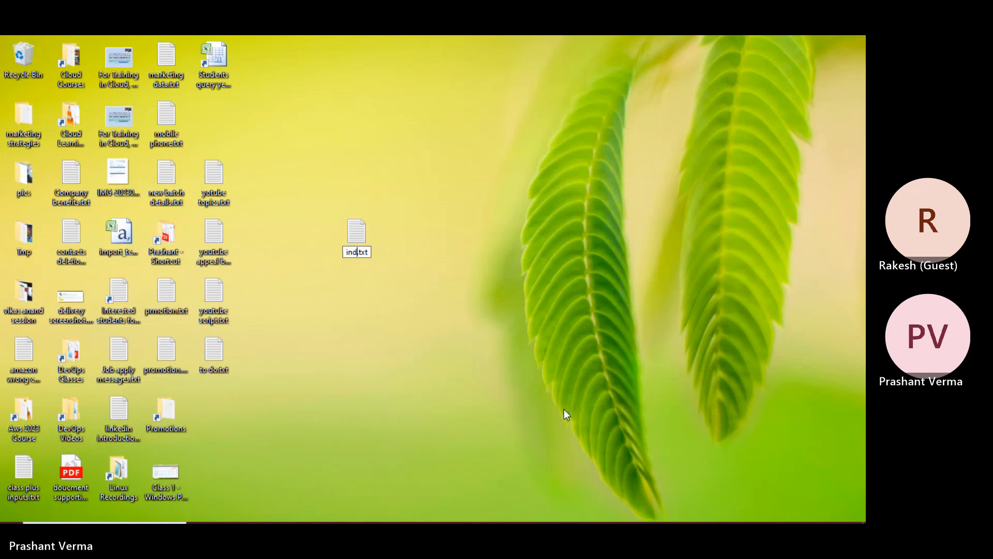
{"action": "type", "text": "ex"}
{"action": "key", "text": "Delete"}
{"action": "key", "text": "Delete"}
{"action": "key", "text": "Delete"}
{"action": "type", "text": "html"}
{"action": "key", "text": "Return"}
{"action": "key", "text": "Return"}
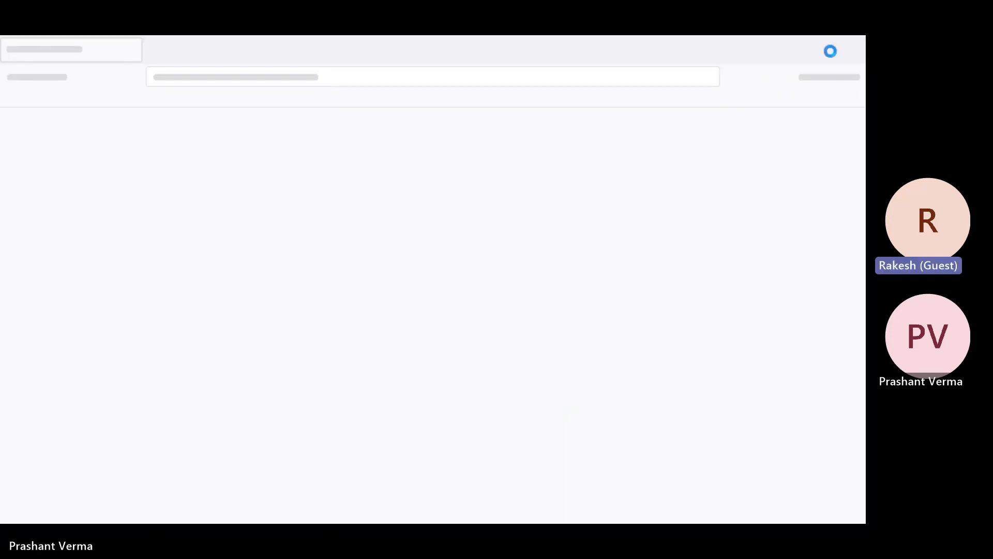
- Close the browser window that popped up and open index.html in Notepad
{"action": "left_click", "coordinate": [851, 48]}
{"action": "right_click", "coordinate": [371, 234]}
{"action": "mouse_move", "coordinate": [455, 342]}
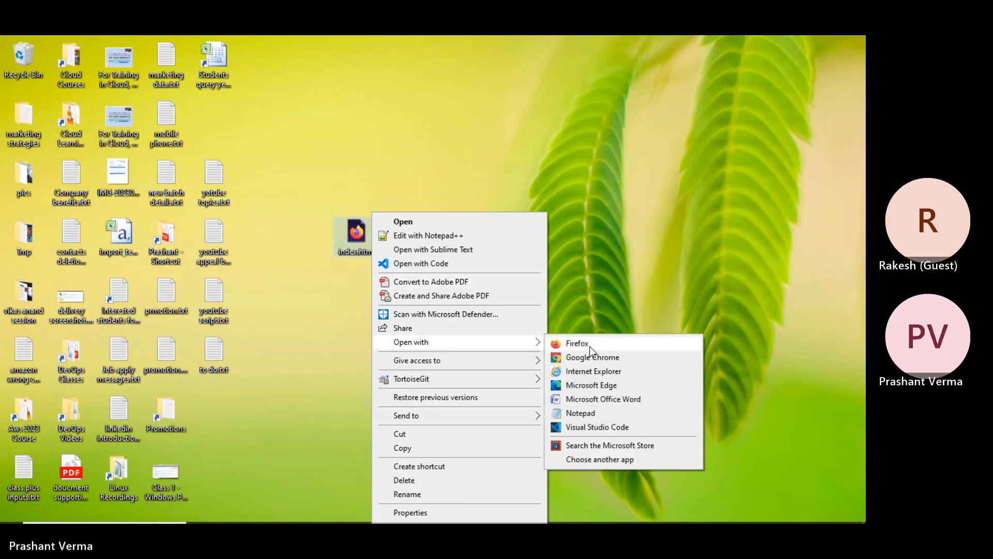
{"action": "left_click", "coordinate": [596, 414]}
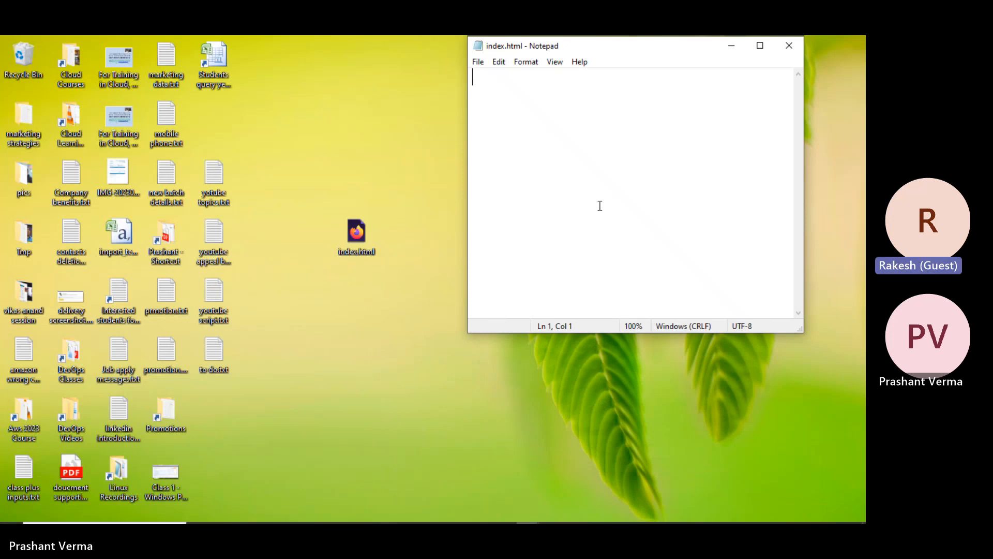
- Type the heading '<h1> Welcome to our first Website of this course. </h1>'
{"action": "type", "text": "<h"}
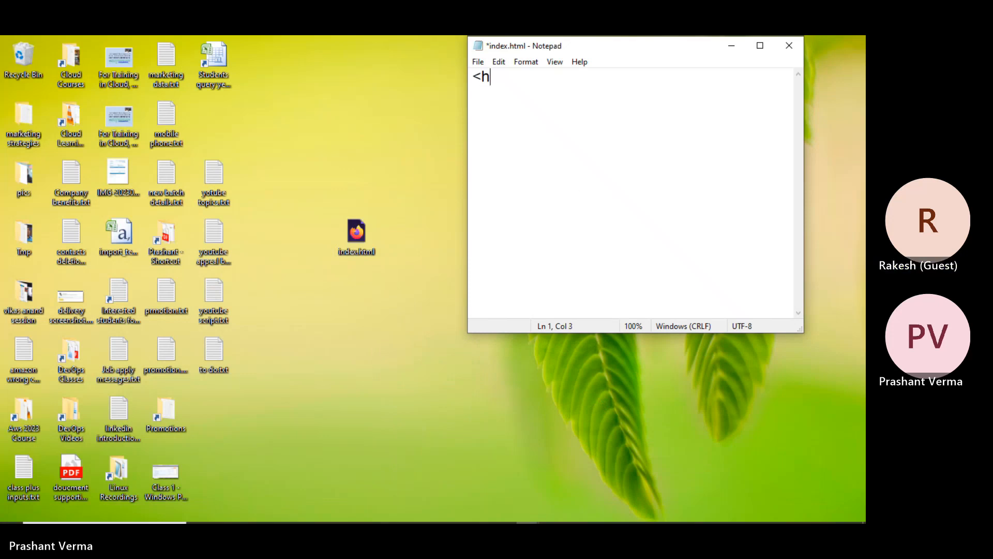
{"action": "type", "text": "1> Welco"}
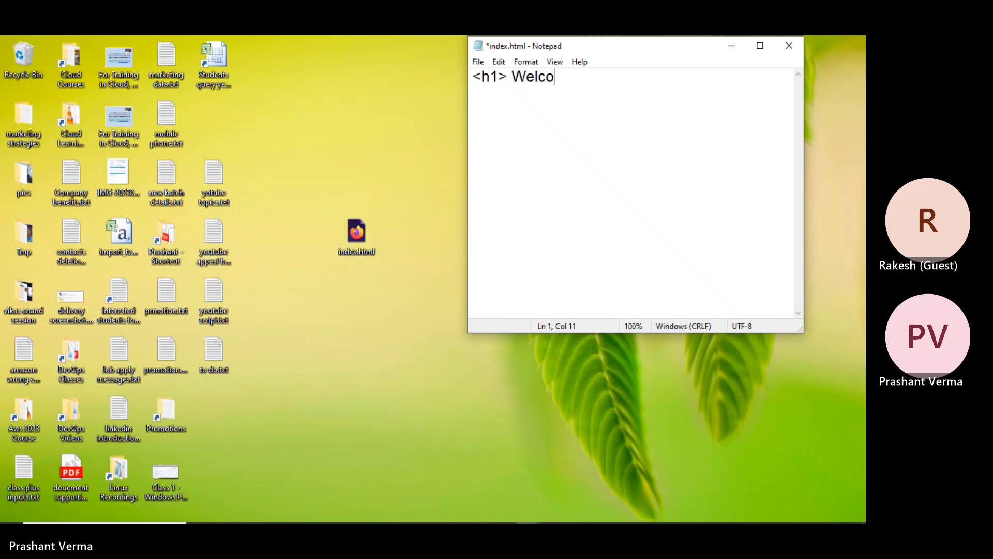
{"action": "type", "text": "e"}
{"action": "key", "text": "BackSpace"}
{"action": "type", "text": "me to our first Website"}
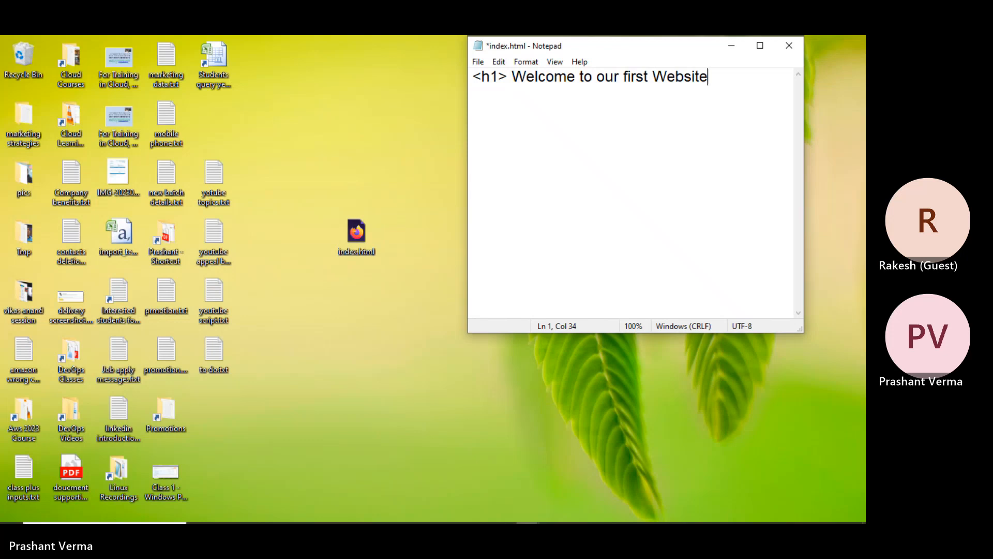
{"action": "type", "text": " of this course"}
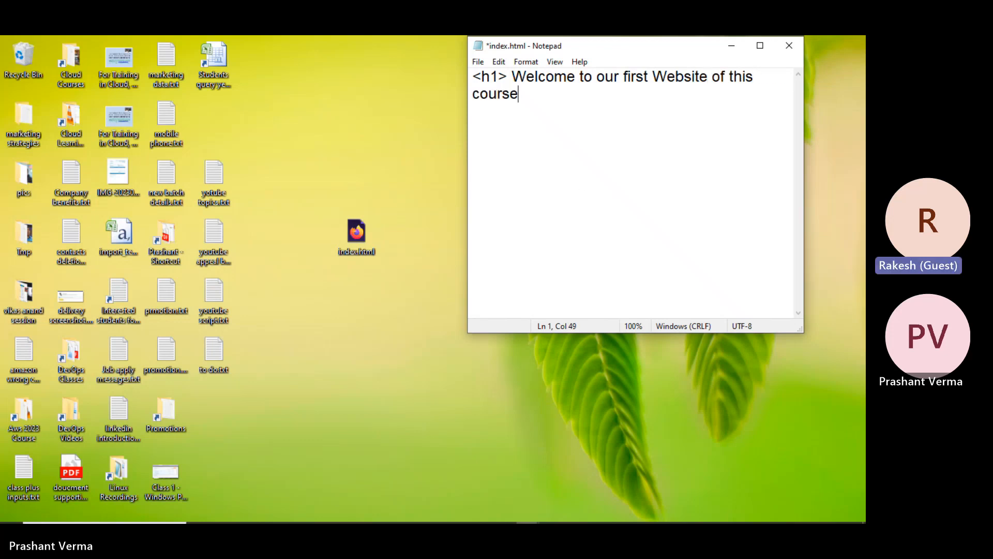
{"action": "type", "text": ". </h1>"}
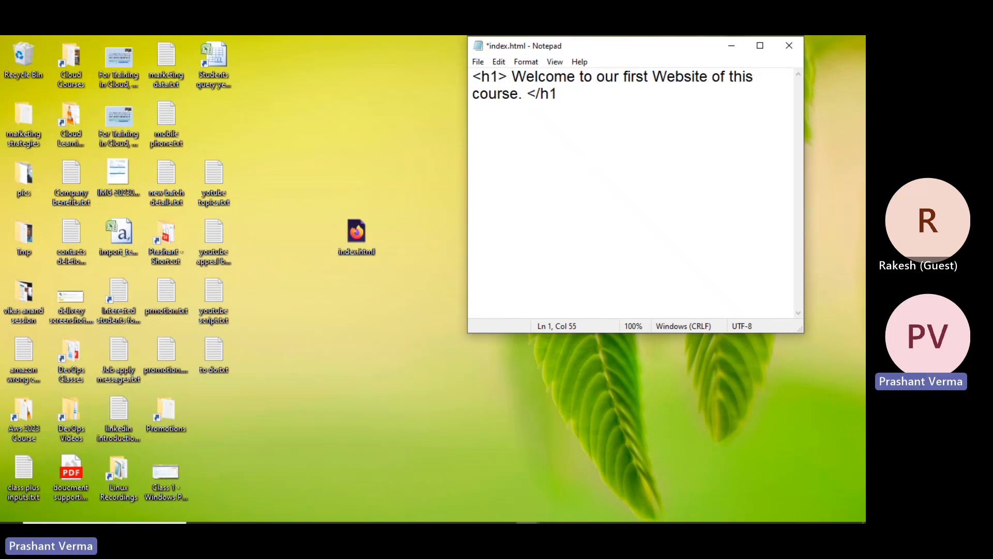
- Save index.html when closing Notepad, then copy the file on the desktop
{"action": "left_click", "coordinate": [789, 45]}
{"action": "left_click", "coordinate": [398, 293]}
{"action": "left_click", "coordinate": [356, 232]}
{"action": "key", "text": "ctrl+c"}
- Paste a duplicate of index.html and rename it to error.html
{"action": "key", "text": "ctrl+v"}
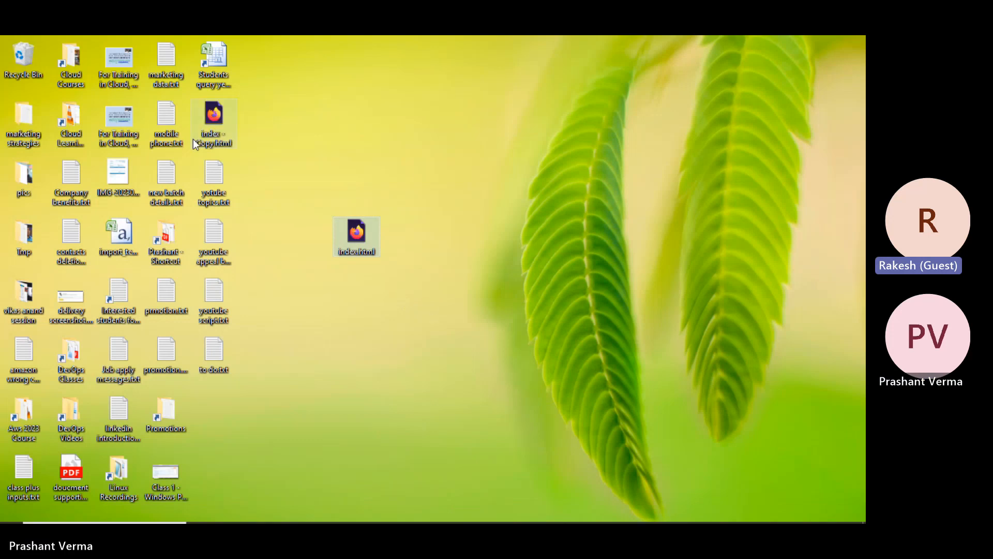
{"action": "left_click", "coordinate": [221, 136]}
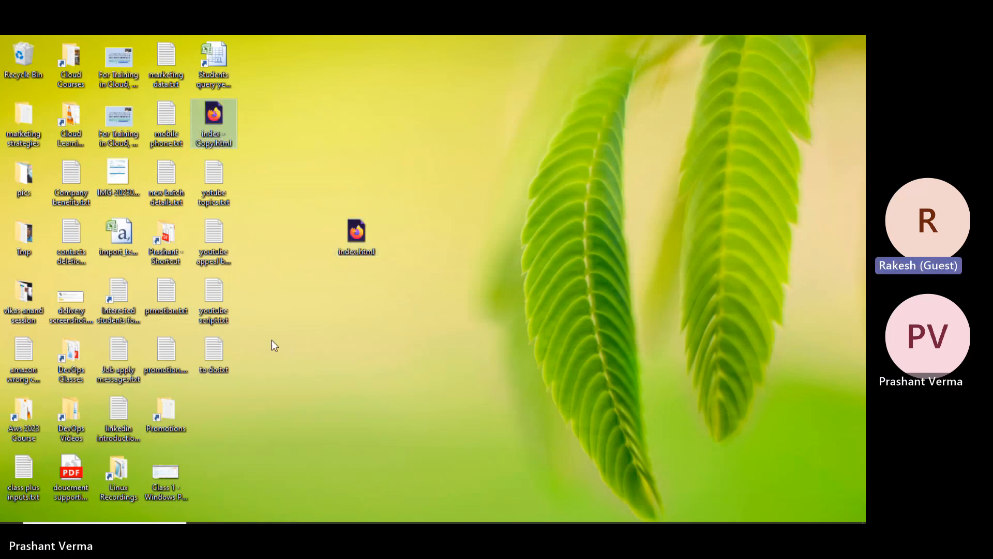
{"action": "key", "text": "shift+F10"}
{"action": "left_click", "coordinate": [262, 416]}
{"action": "type", "text": "error"}
{"action": "key", "text": "Return"}
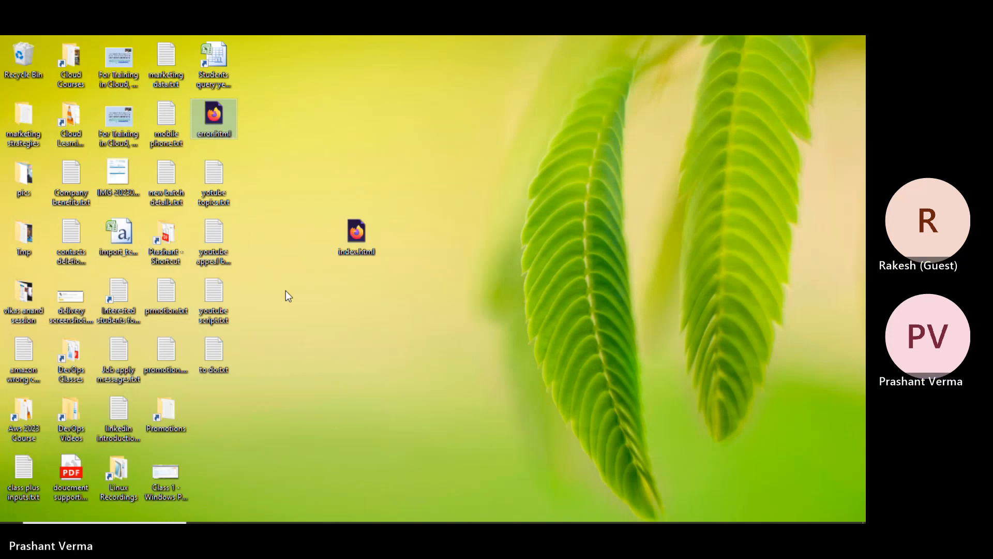
- Keep the name error.html and open the file in Notepad++
{"action": "key", "text": "shift+F10"}
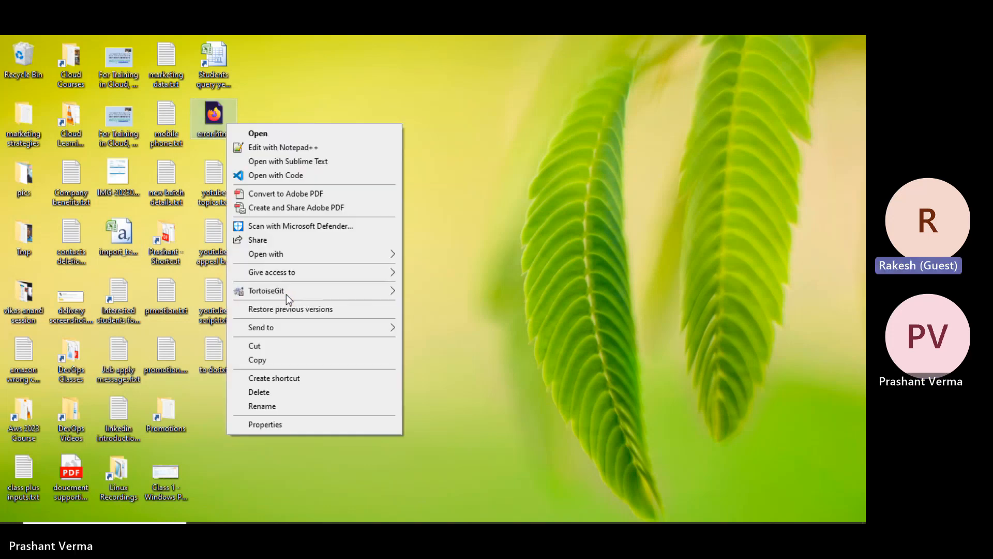
{"action": "left_click", "coordinate": [280, 406]}
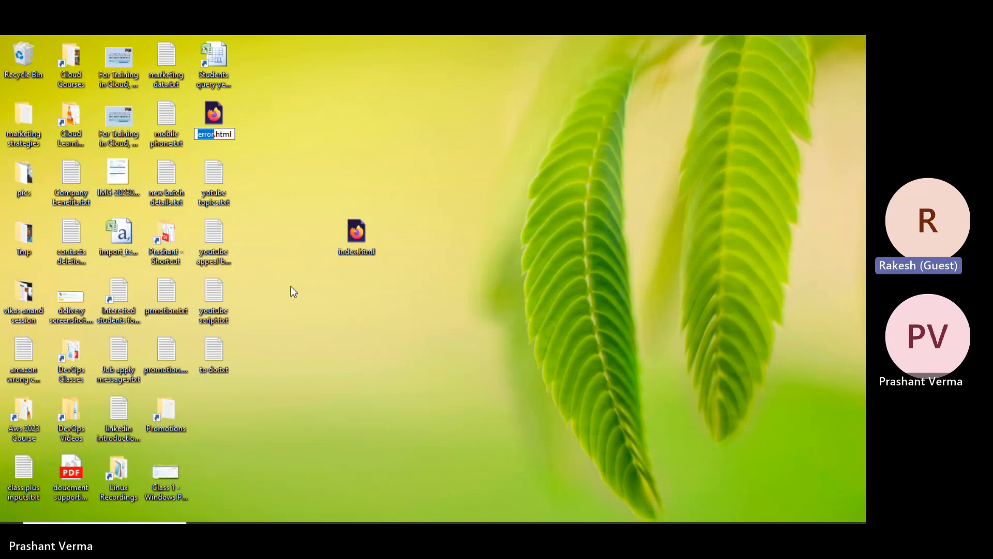
{"action": "key", "text": "Return"}
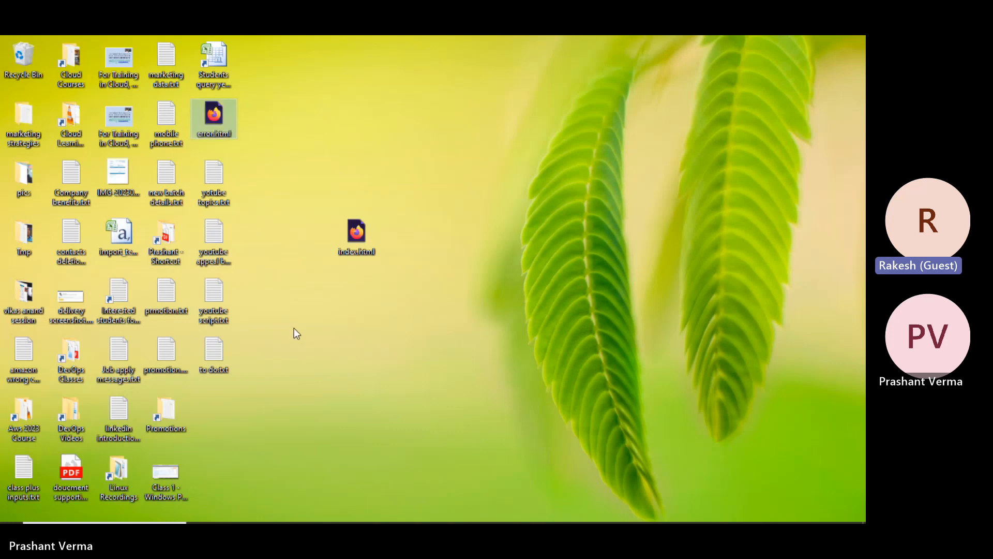
{"action": "key", "text": "shift+F10"}
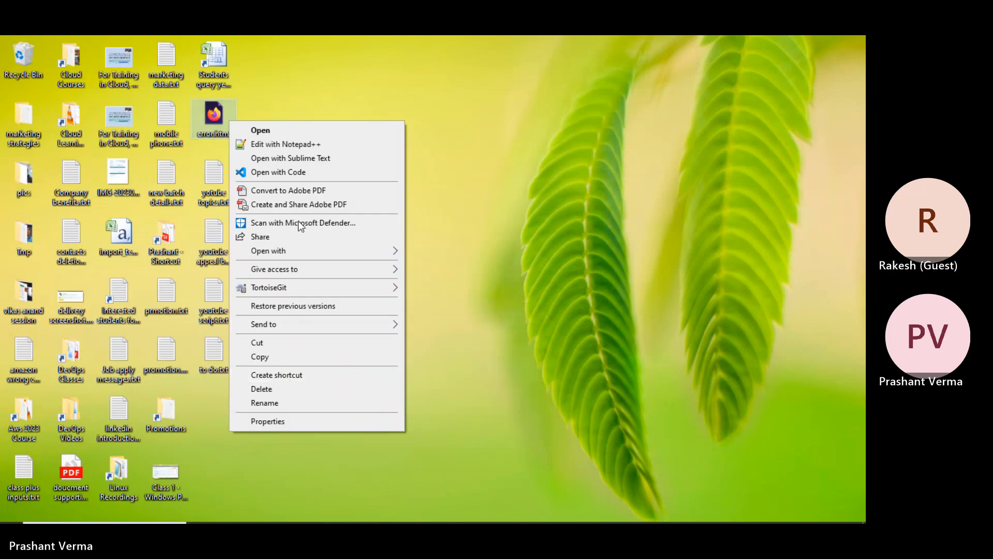
{"action": "left_click", "coordinate": [290, 145]}
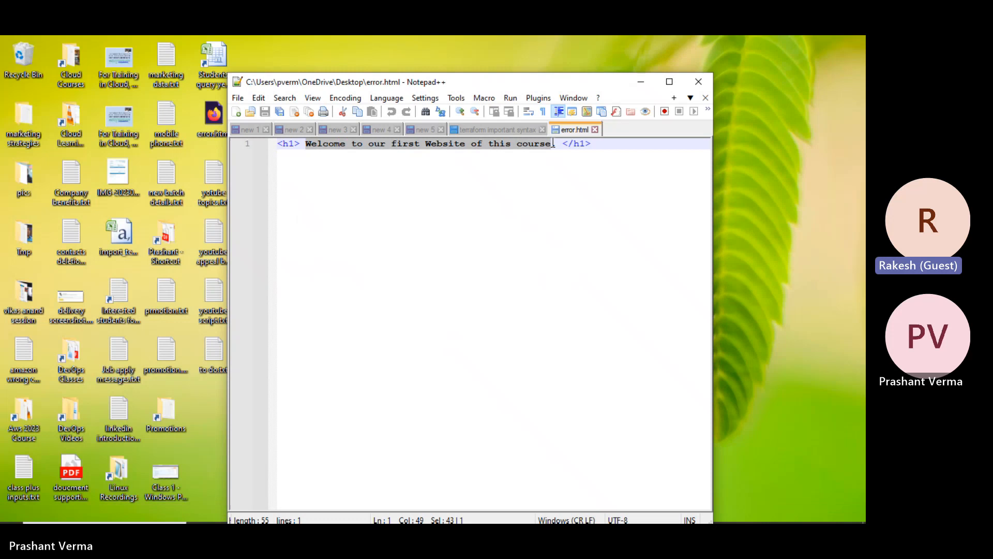
- Replace the heading text with 'Hi Team, we are on coffee break currently. Lets connect in 10 minutes'
{"action": "left_click_drag", "start_coordinate": [306, 144], "coordinate": [552, 143]}
{"action": "type", "text": "Hi Team, "}
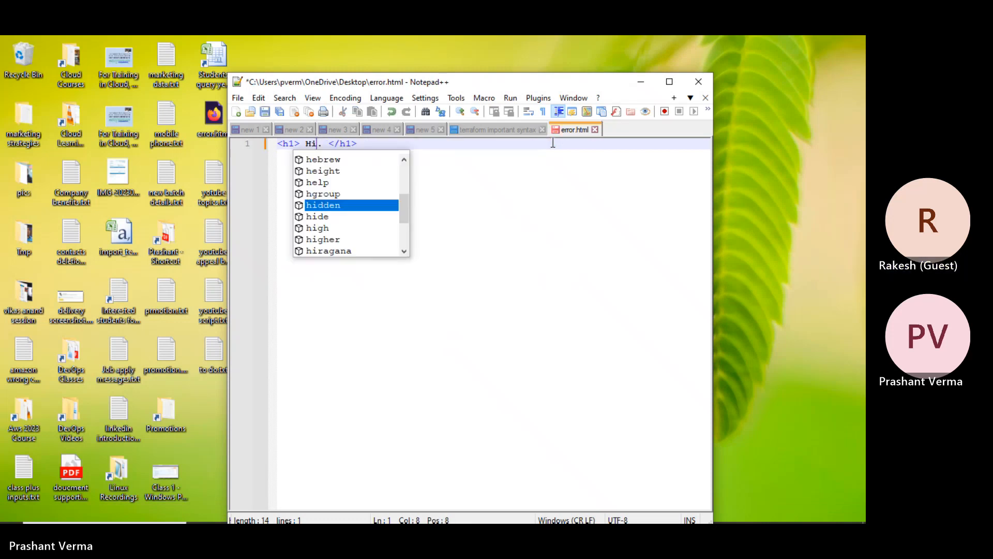
{"action": "type", "text": "tod"}
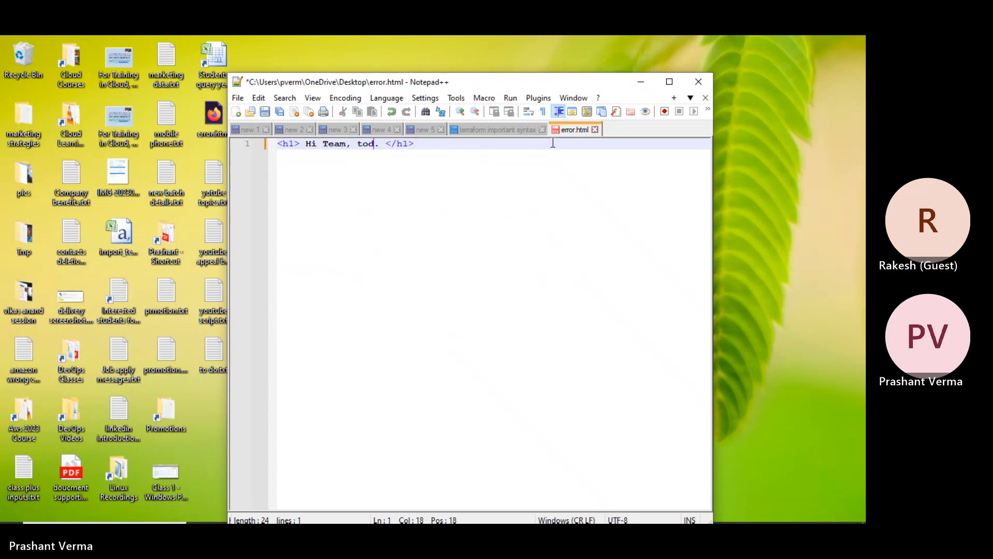
{"action": "key", "text": "BackSpace"}
{"action": "key", "text": "BackSpace"}
{"action": "key", "text": "BackSpace"}
{"action": "type", "text": "we are on coffee break currently."}
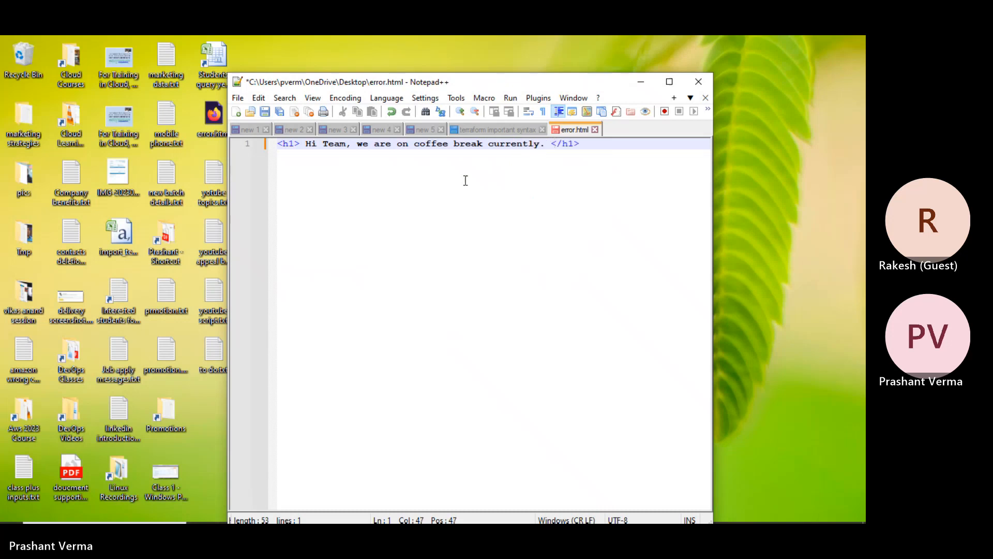
{"action": "type", "text": " Lets conn "}
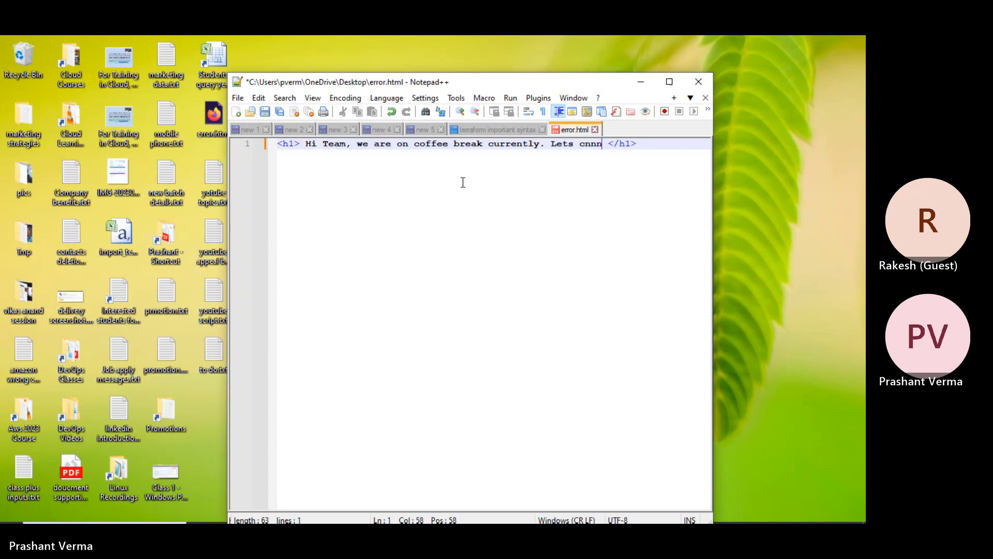
{"action": "type", "text": "ect in 10 minut"}
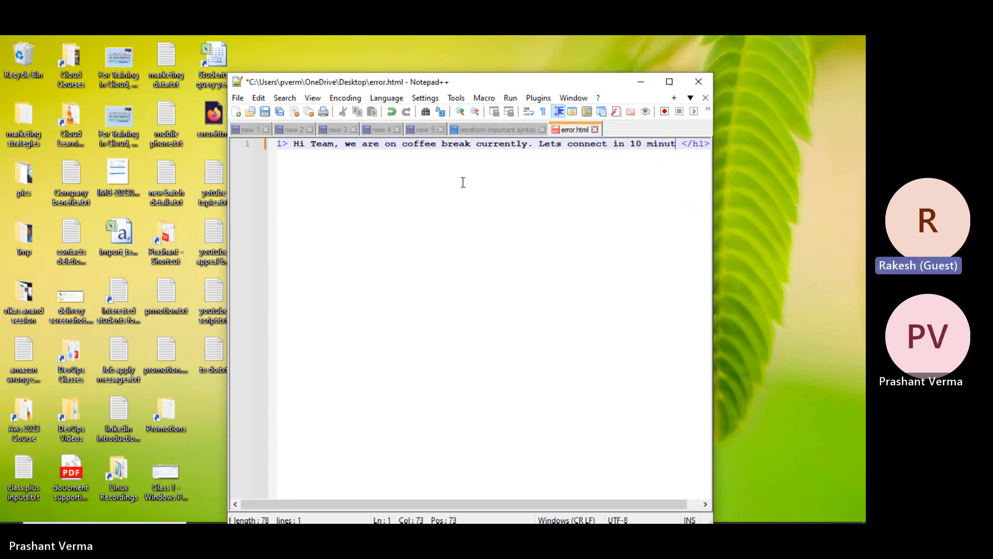
{"action": "type", "text": "es"}
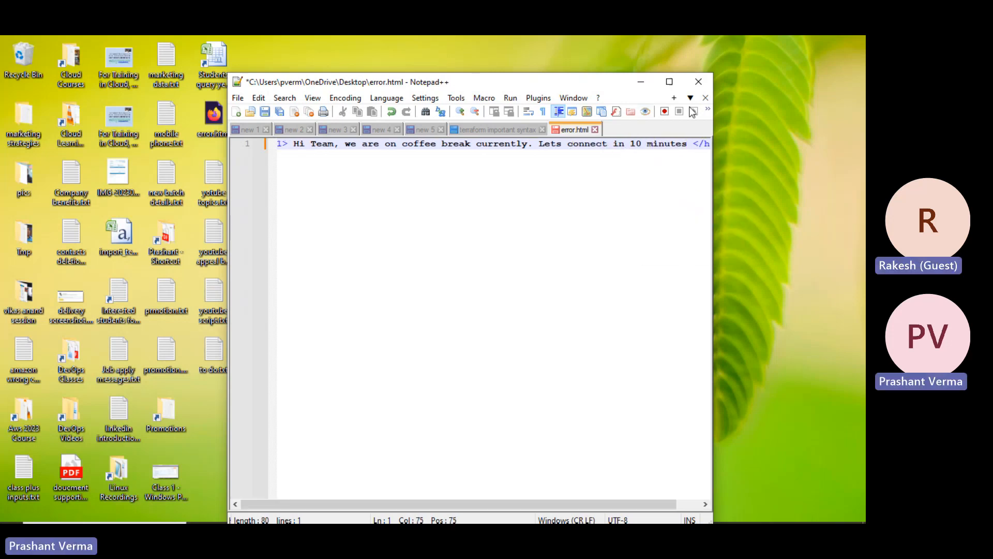
- Close Notepad++ and return to the browser window with the file picker
{"action": "left_click", "coordinate": [699, 83]}
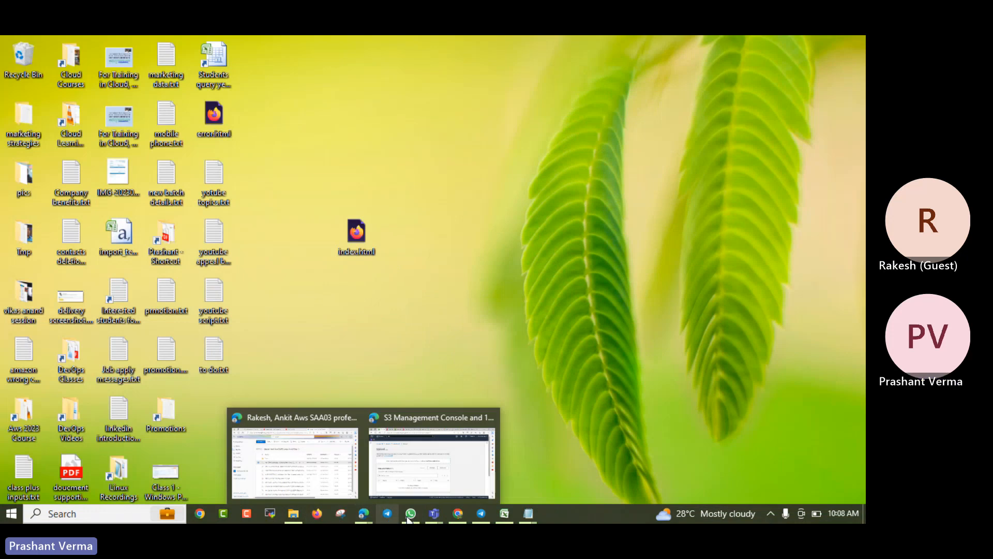
{"action": "mouse_move", "coordinate": [375, 517]}
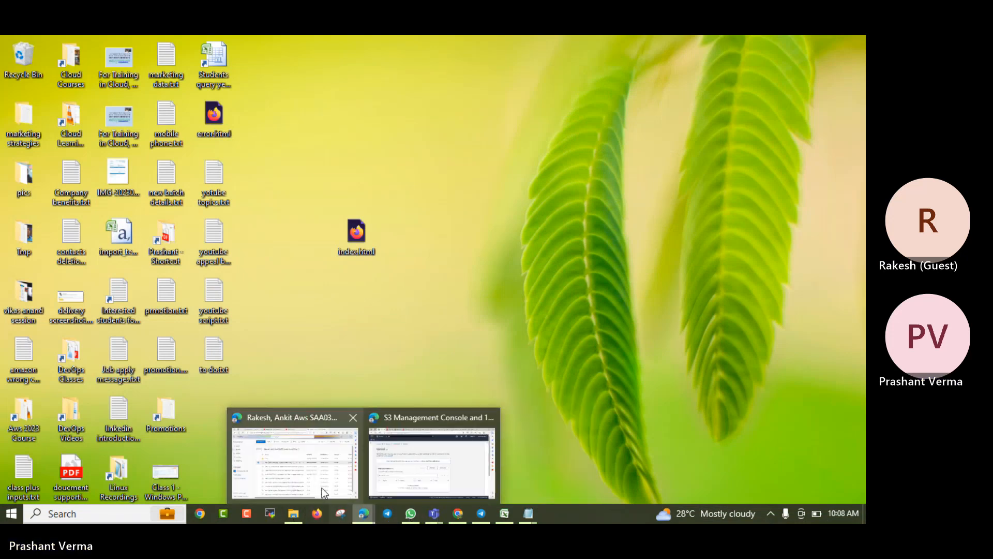
{"action": "left_click", "coordinate": [321, 488]}
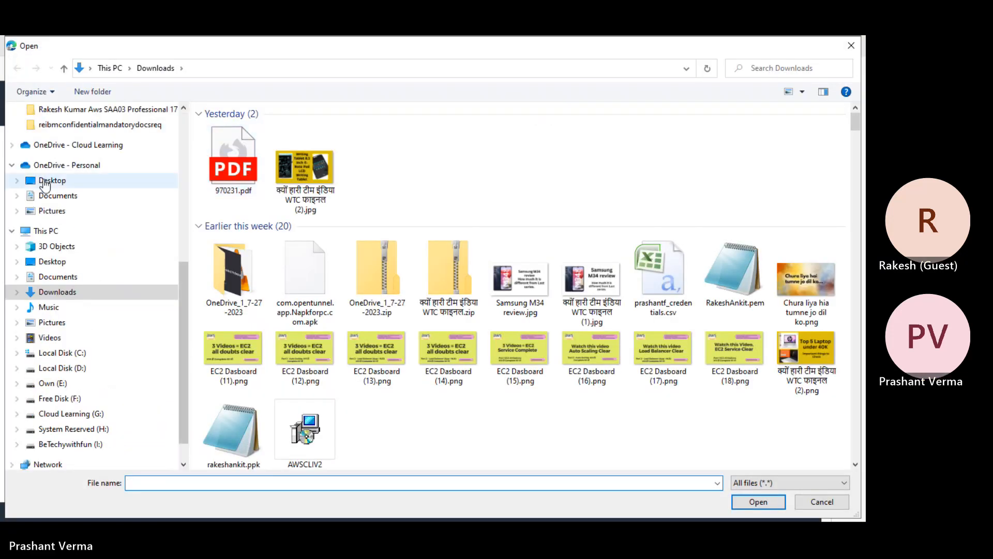
- Add error.html and index.html from the Desktop to the rakeshankit upload list
{"action": "scroll", "coordinate": [52, 228], "scroll_direction": "up", "scroll_amount": 4}
{"action": "scroll", "coordinate": [60, 228], "scroll_direction": "up", "scroll_amount": 3}
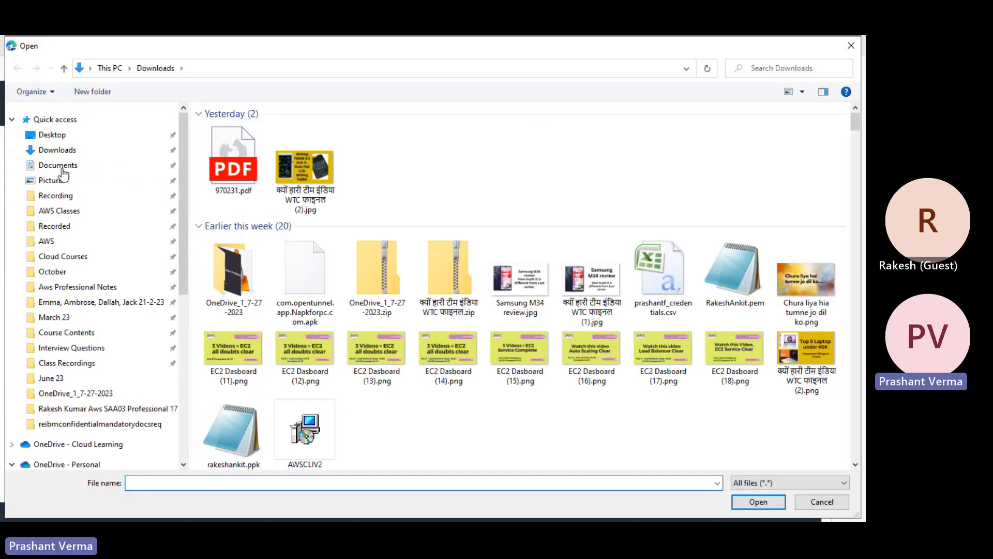
{"action": "left_click", "coordinate": [58, 139]}
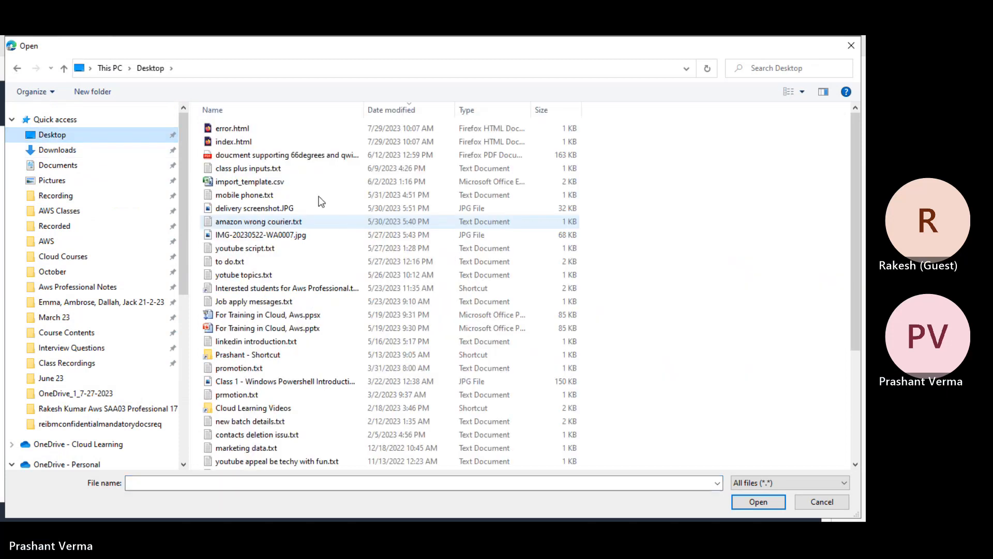
{"action": "left_click", "coordinate": [231, 129]}
{"action": "left_click", "coordinate": [231, 141], "text": "ctrl"}
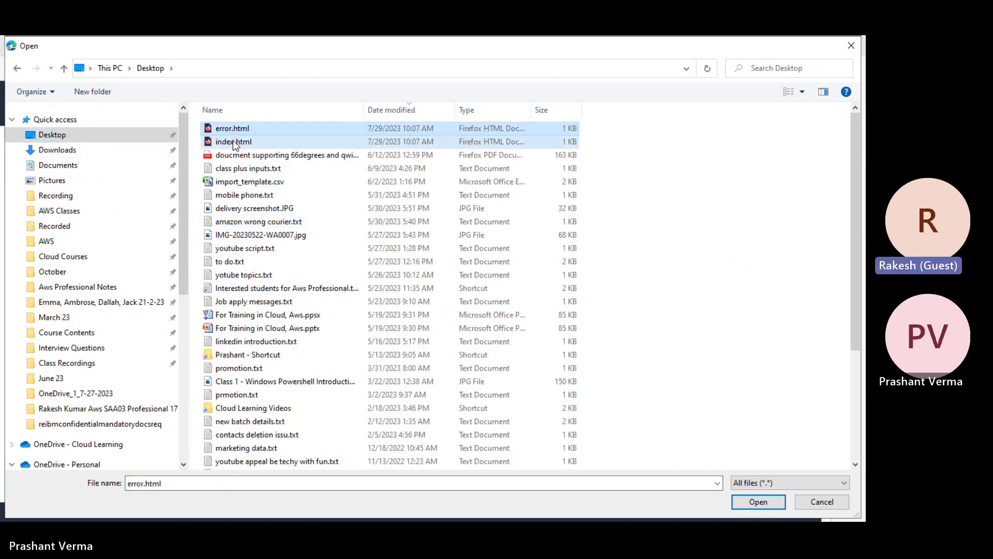
{"action": "left_click", "coordinate": [759, 502]}
- Upload index.html and error.html (110.0 B) with Permissions expanded, then close the status page
{"action": "scroll", "coordinate": [332, 415], "scroll_direction": "down", "scroll_amount": 3}
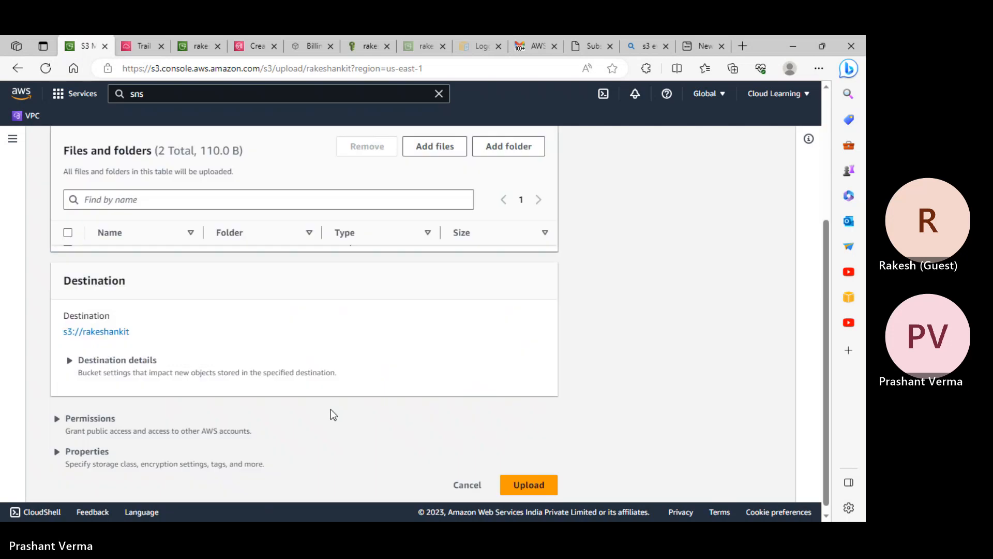
{"action": "scroll", "coordinate": [85, 396], "scroll_direction": "up", "scroll_amount": 3}
{"action": "left_click", "coordinate": [68, 397]}
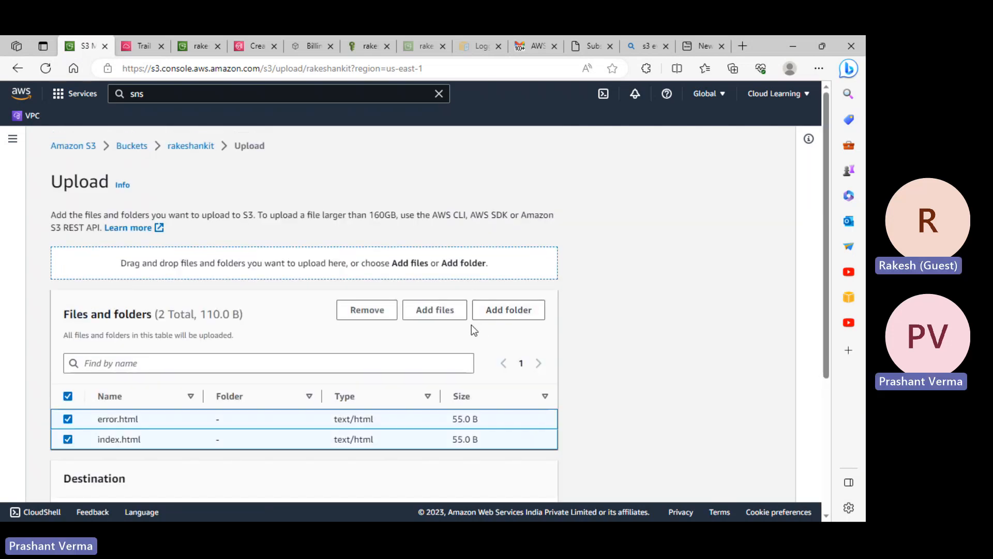
{"action": "scroll", "coordinate": [492, 359], "scroll_direction": "down", "scroll_amount": 1}
{"action": "scroll", "coordinate": [491, 362], "scroll_direction": "down", "scroll_amount": 2}
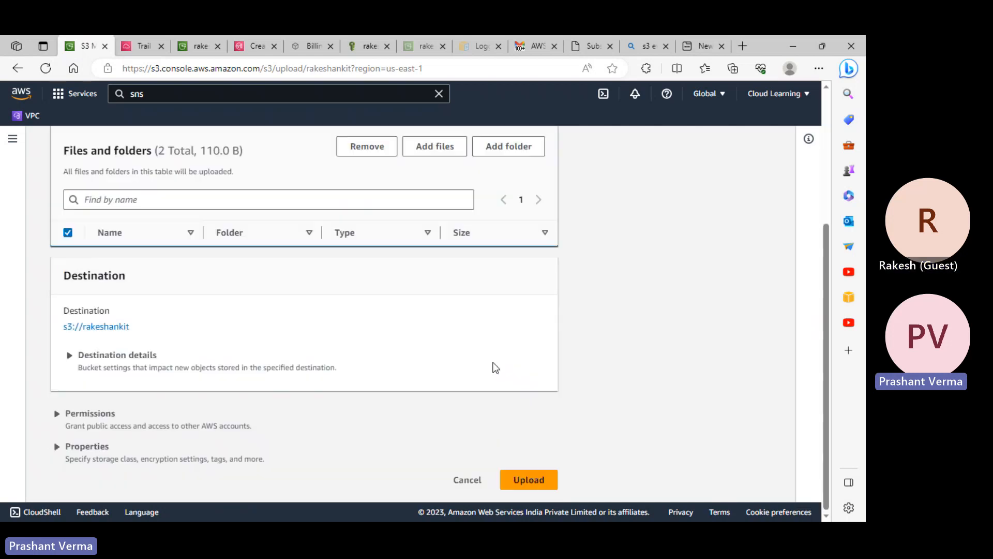
{"action": "left_click", "coordinate": [129, 423]}
{"action": "scroll", "coordinate": [130, 423], "scroll_direction": "down", "scroll_amount": 5}
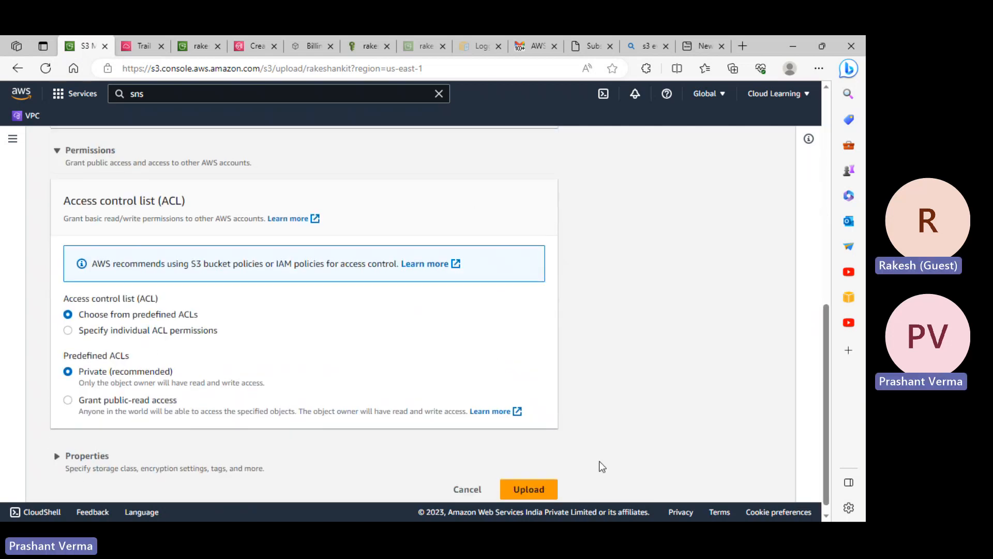
{"action": "left_click", "coordinate": [542, 489]}
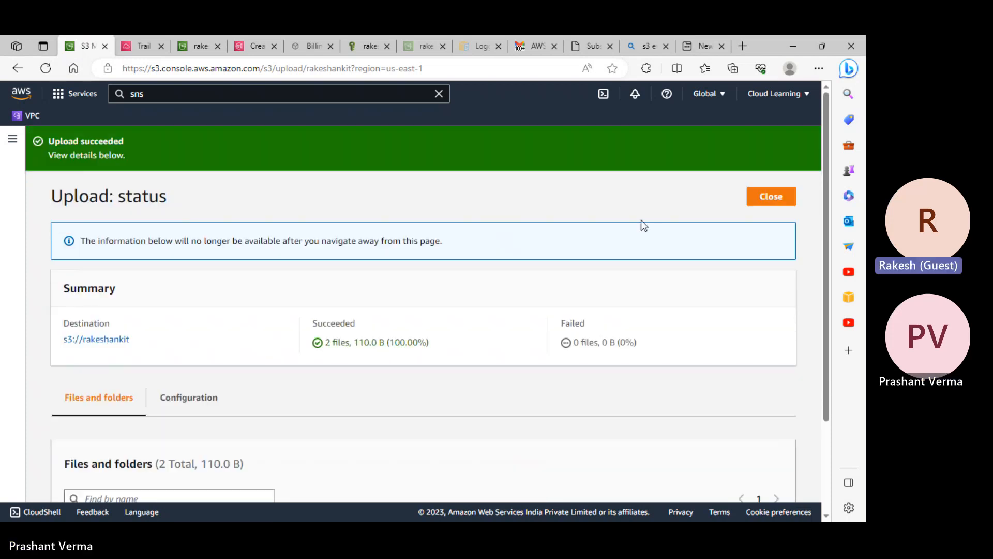
{"action": "left_click", "coordinate": [770, 199]}
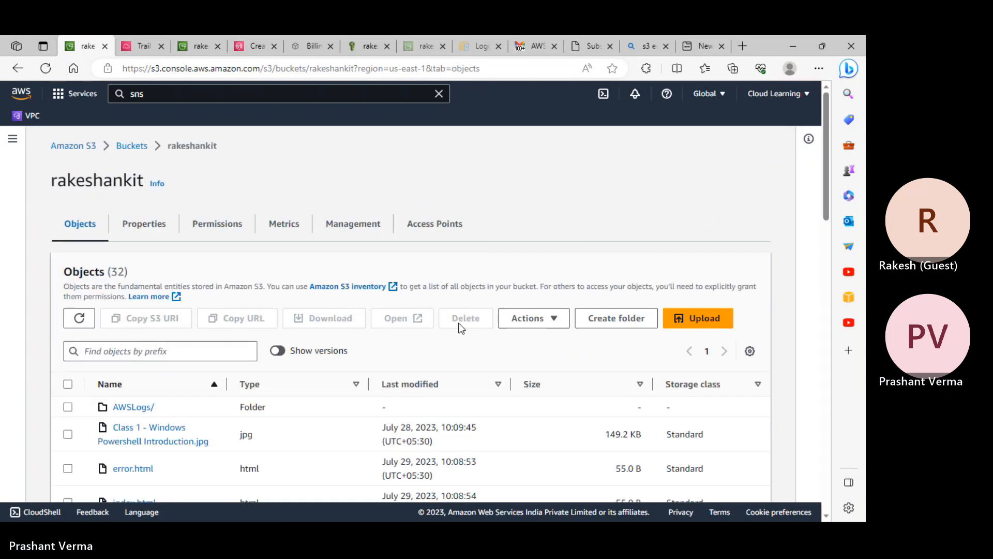
- Make index.html and error.html public using ACL, then close the status page
{"action": "scroll", "coordinate": [129, 422], "scroll_direction": "down", "scroll_amount": 8}
{"action": "scroll", "coordinate": [137, 420], "scroll_direction": "up", "scroll_amount": 4}
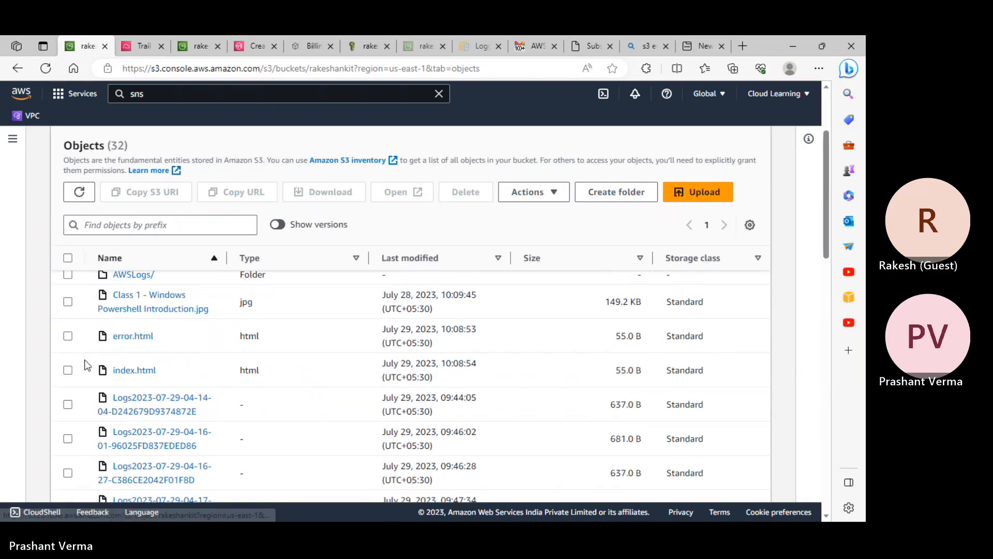
{"action": "left_click", "coordinate": [68, 369]}
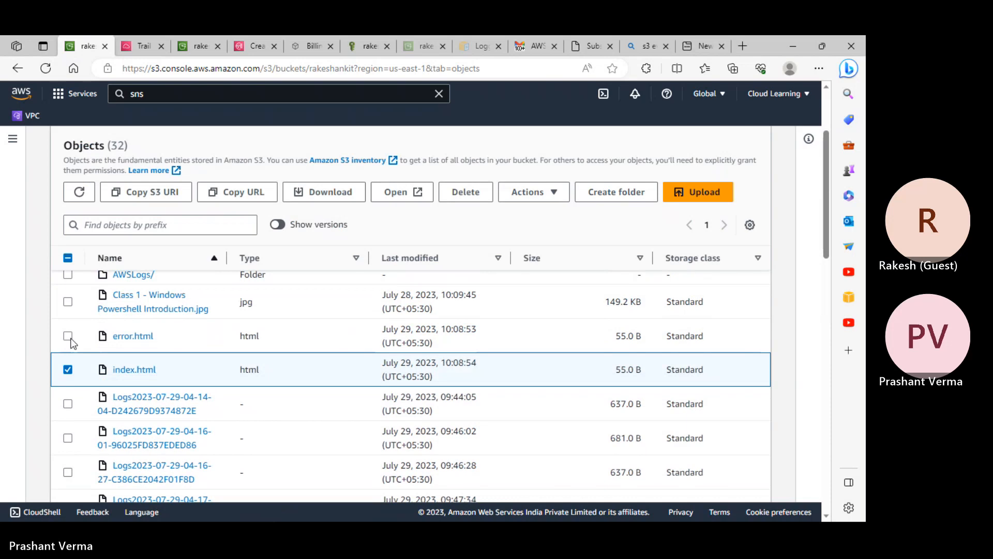
{"action": "left_click", "coordinate": [68, 336]}
{"action": "left_click", "coordinate": [550, 192]}
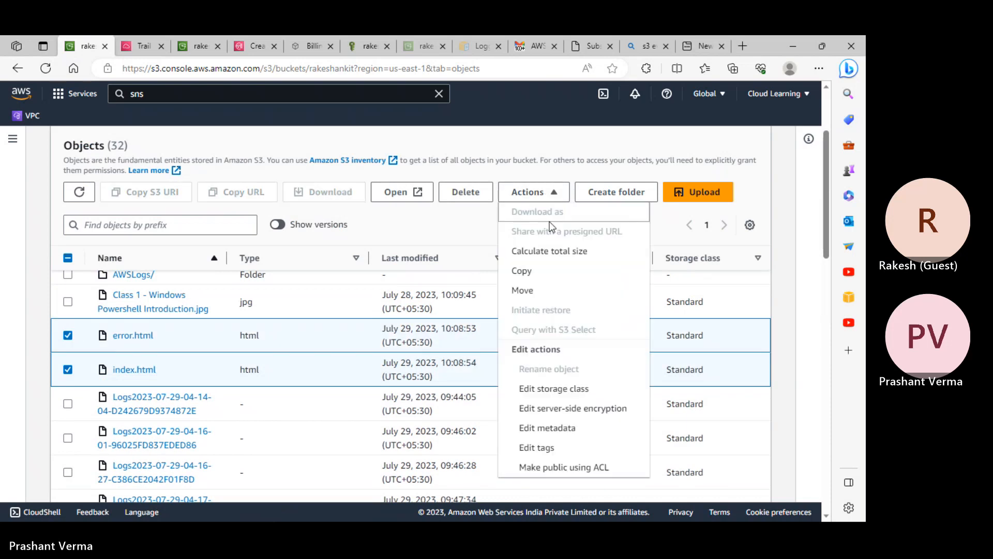
{"action": "scroll", "coordinate": [567, 373], "scroll_direction": "down", "scroll_amount": 5}
{"action": "left_click", "coordinate": [580, 467]}
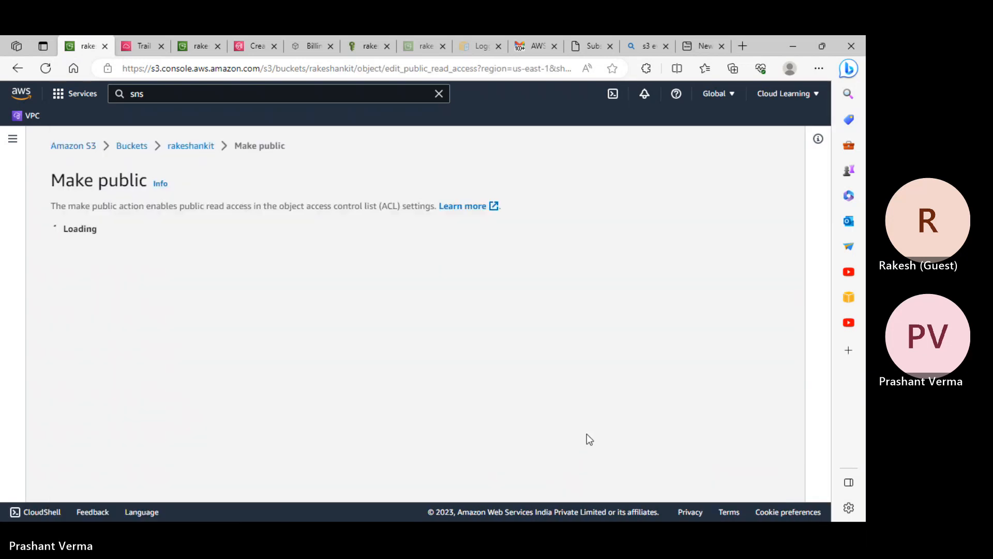
{"action": "left_click", "coordinate": [546, 440]}
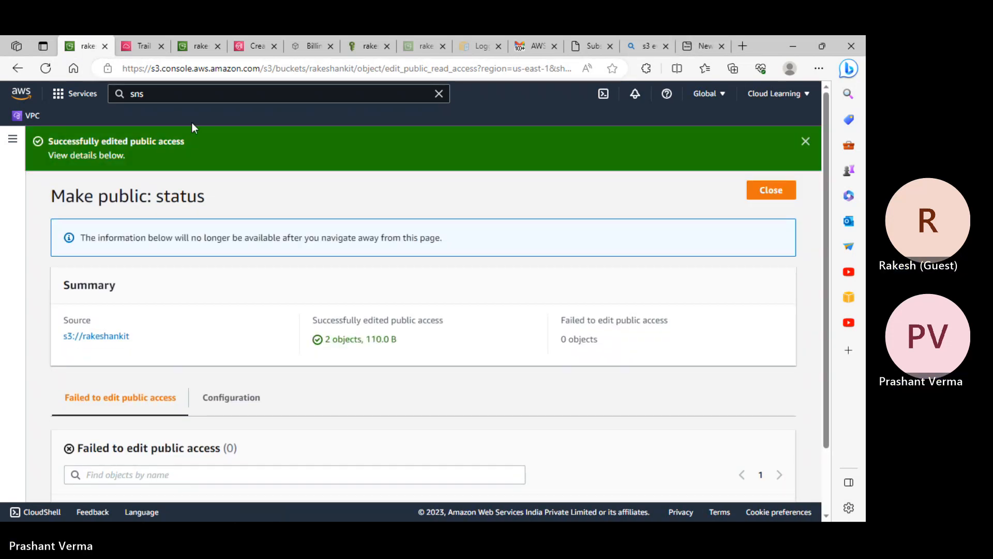
{"action": "left_click", "coordinate": [786, 187]}
{"action": "scroll", "coordinate": [339, 359], "scroll_direction": "down", "scroll_amount": 5}
{"action": "scroll", "coordinate": [338, 359], "scroll_direction": "up", "scroll_amount": 10}
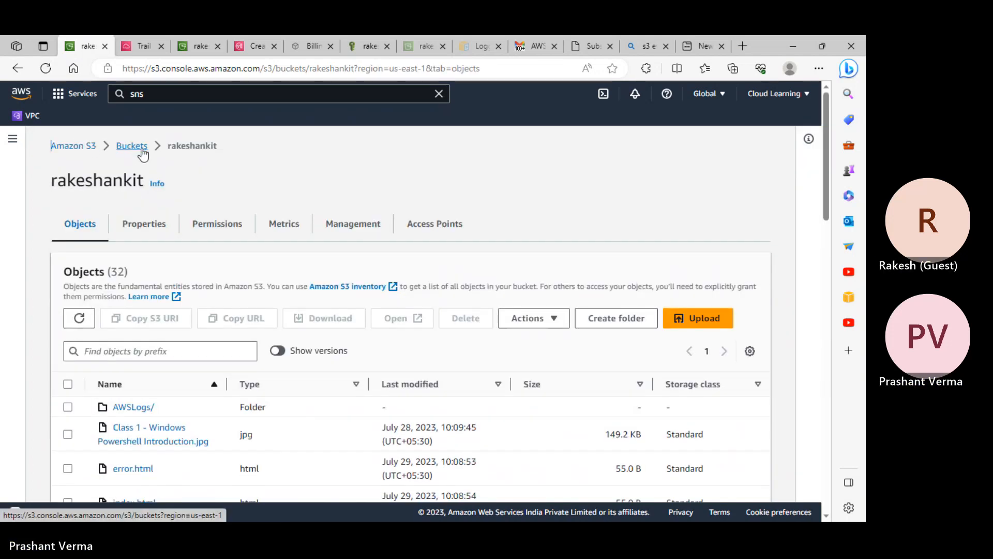
- Show rakeshankit's Properties tab, reloading it to reach Static website hosting
{"action": "left_click", "coordinate": [145, 223]}
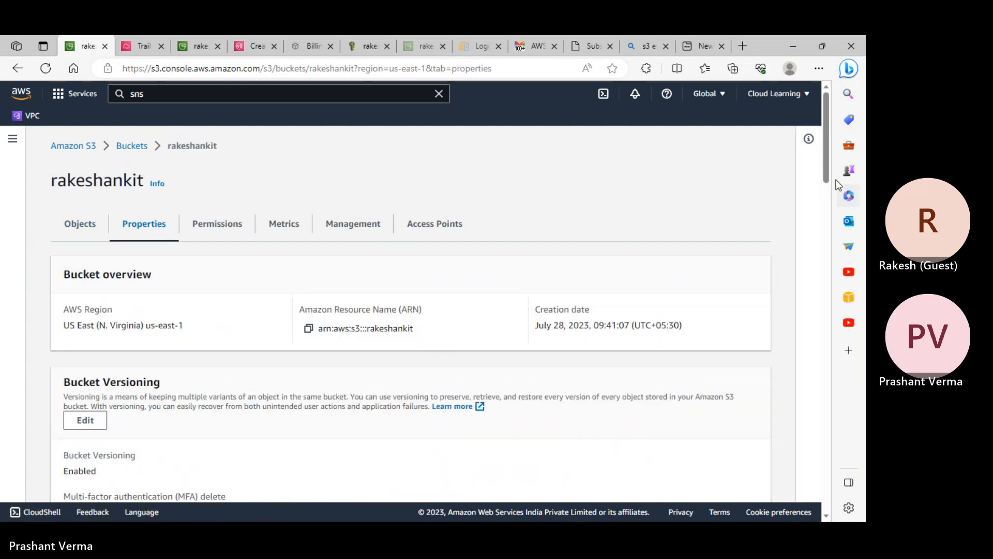
{"action": "left_click_drag", "start_coordinate": [826, 176], "coordinate": [827, 434]}
{"action": "scroll", "coordinate": [832, 434], "scroll_direction": "down", "scroll_amount": 6}
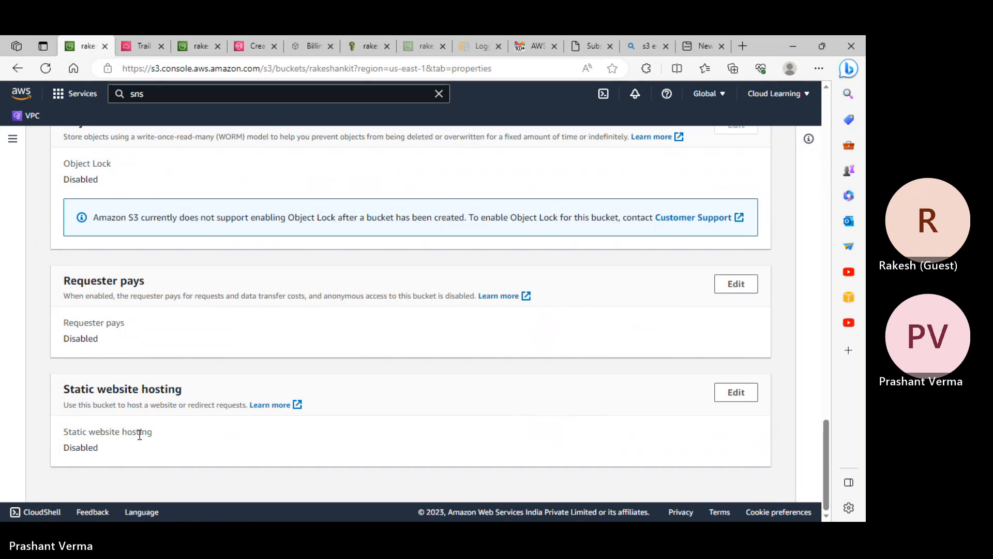
{"action": "scroll", "coordinate": [190, 402], "scroll_direction": "up", "scroll_amount": 15}
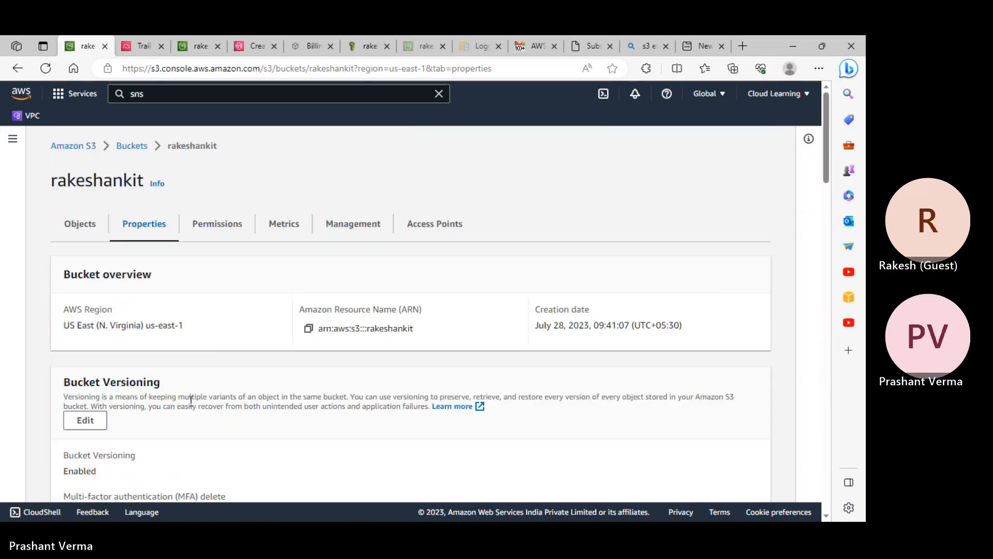
{"action": "left_click", "coordinate": [43, 71]}
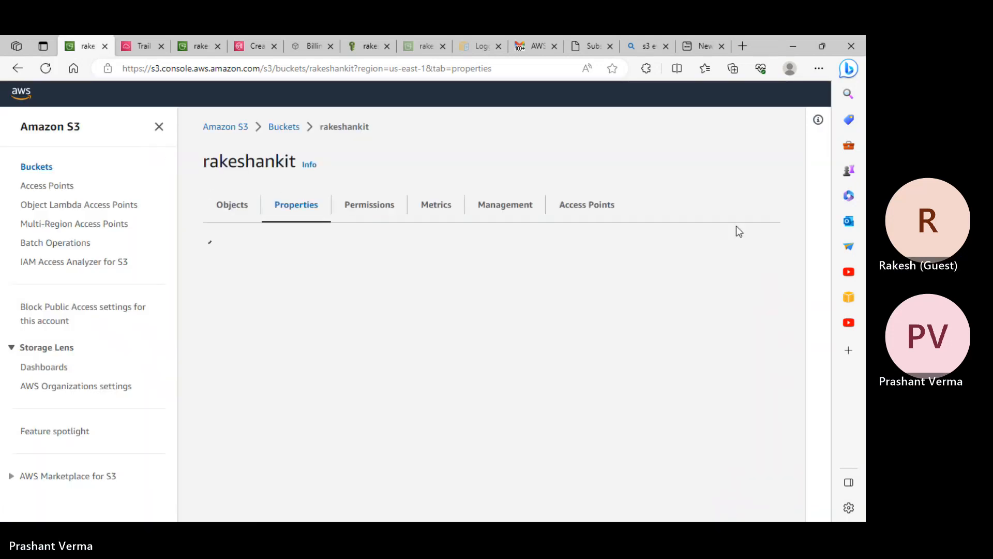
{"action": "left_click_drag", "start_coordinate": [825, 160], "coordinate": [812, 510]}
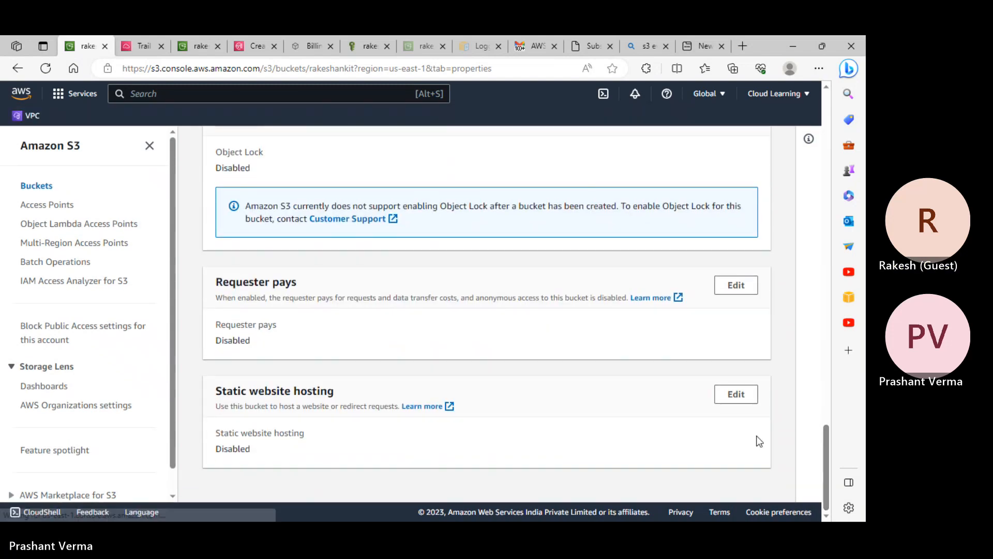
- Enable static website hosting with index document index.html and error document error.html
{"action": "left_click", "coordinate": [743, 395]}
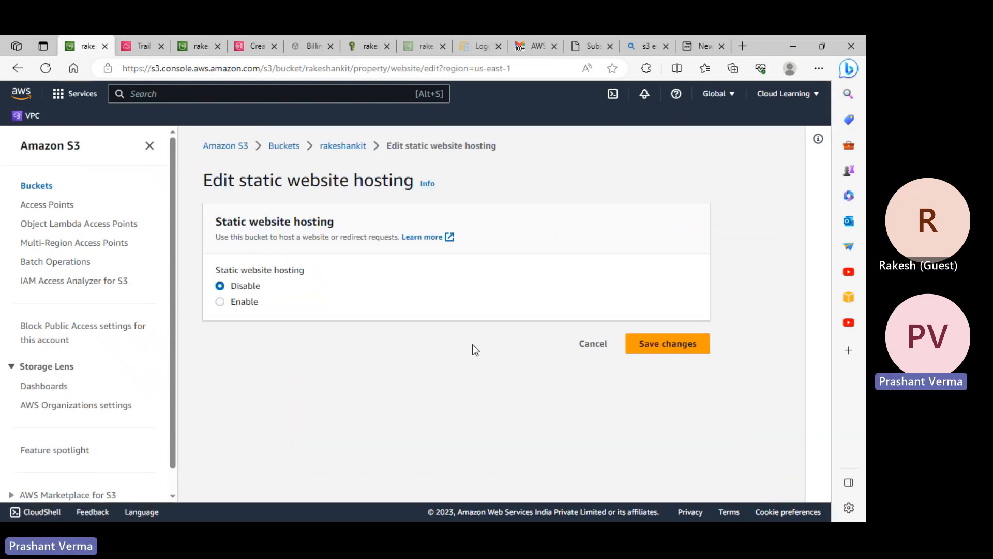
{"action": "left_click", "coordinate": [240, 303]}
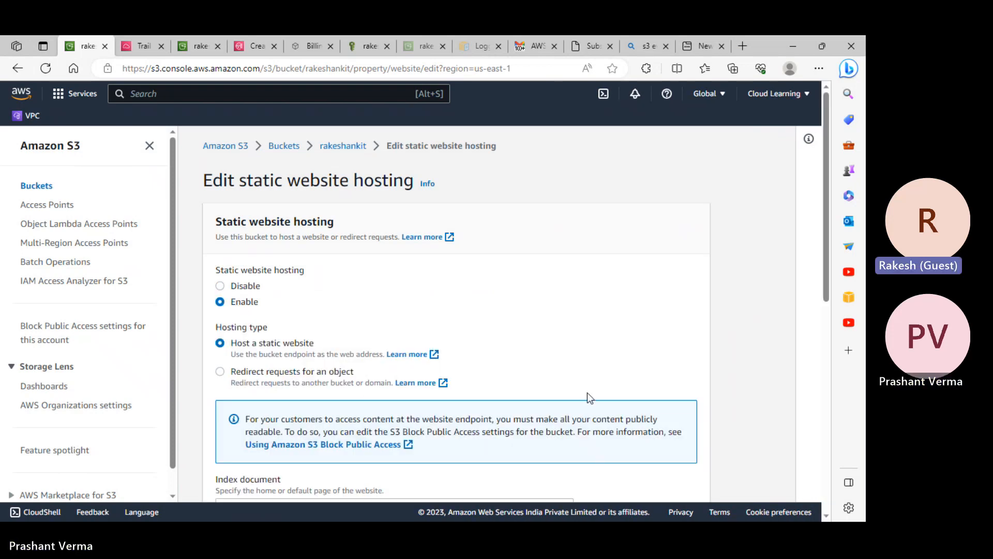
{"action": "scroll", "coordinate": [517, 393], "scroll_direction": "down", "scroll_amount": 1}
{"action": "scroll", "coordinate": [400, 394], "scroll_direction": "down", "scroll_amount": 3}
{"action": "left_click", "coordinate": [250, 309]}
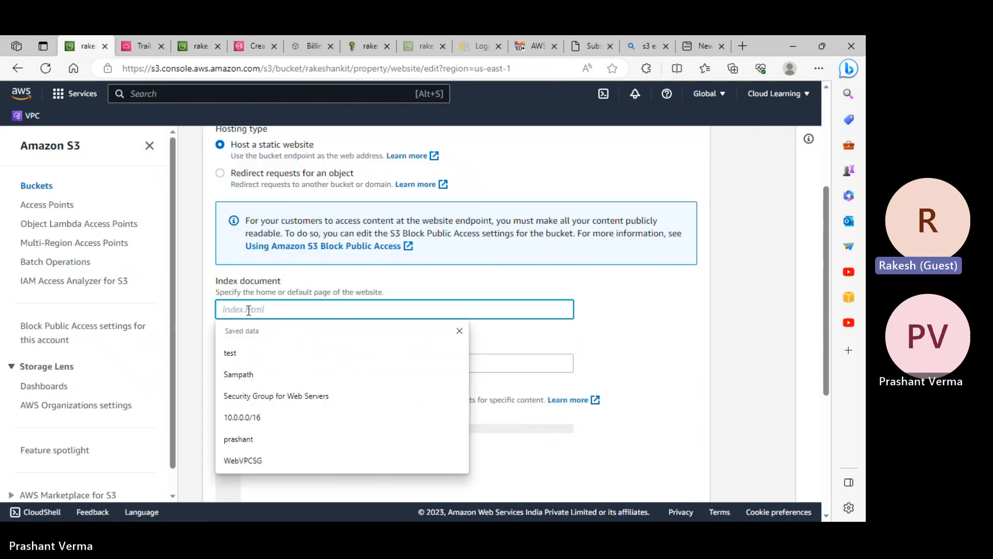
{"action": "type", "text": "index.html"}
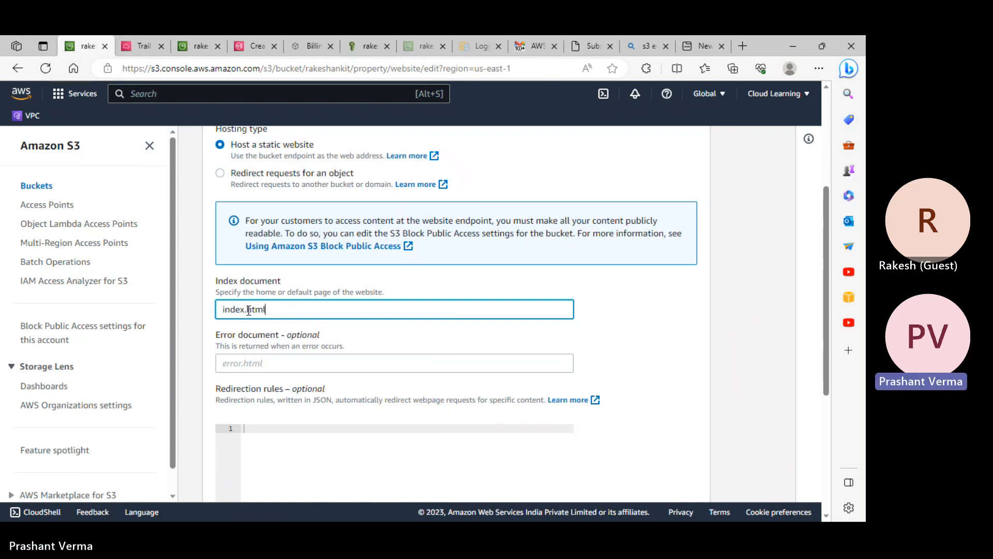
{"action": "key", "text": "Tab"}
{"action": "type", "text": "error.html"}
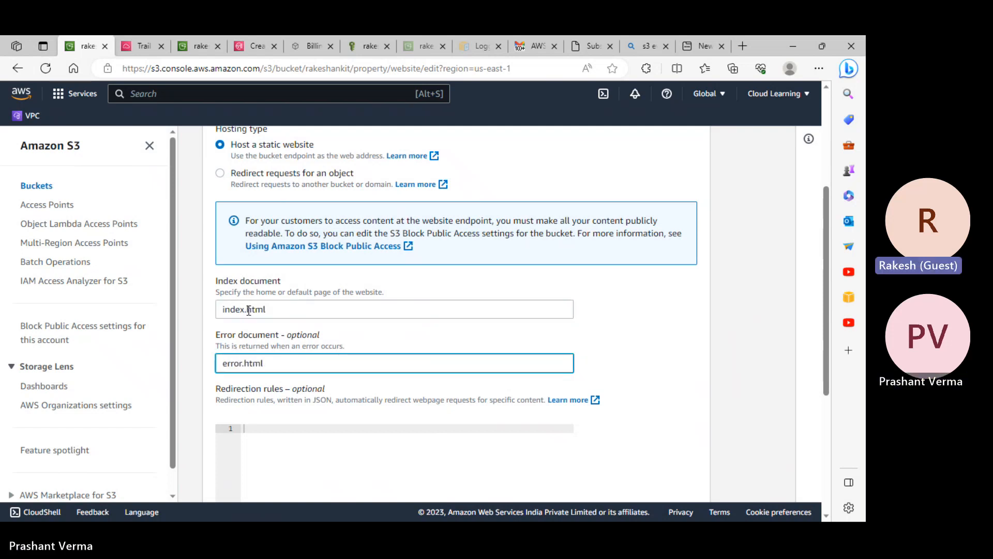
{"action": "scroll", "coordinate": [258, 321], "scroll_direction": "down", "scroll_amount": 4}
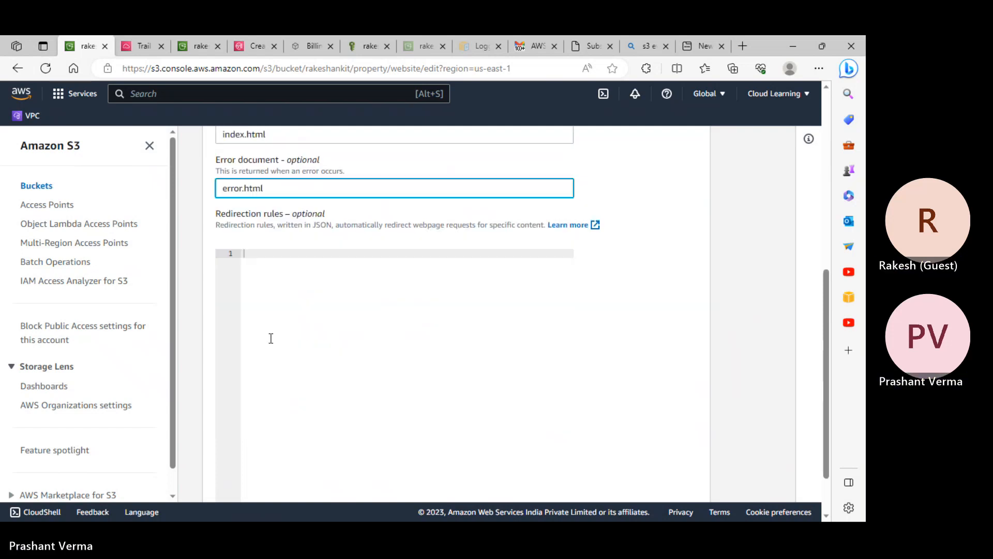
{"action": "left_click", "coordinate": [678, 480]}
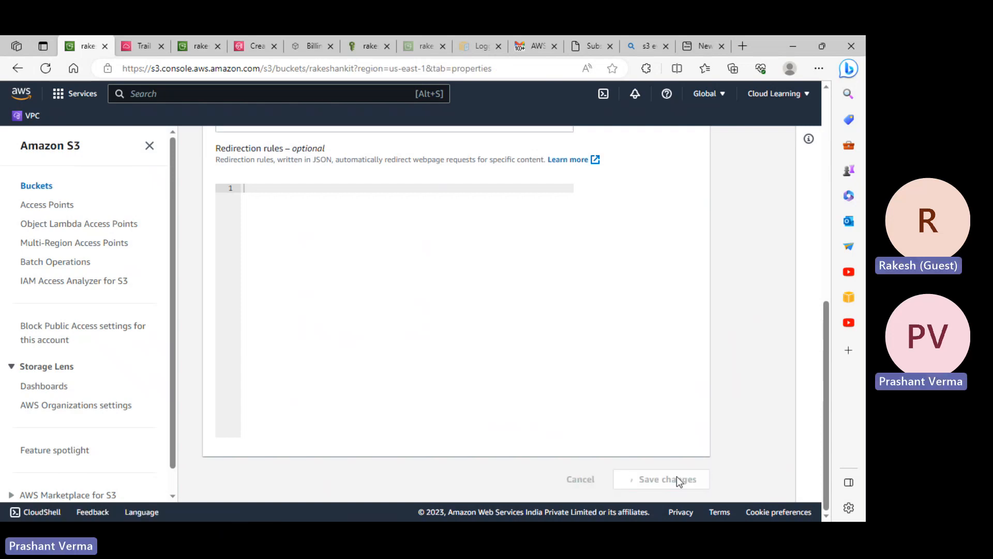
{"action": "scroll", "coordinate": [487, 439], "scroll_direction": "down", "scroll_amount": 15}
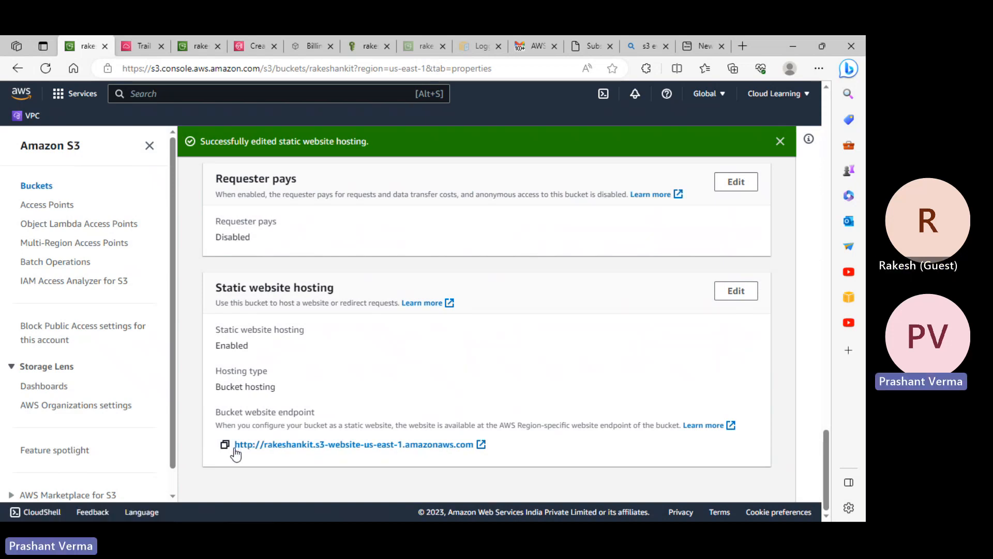
- Copy the rakeshankit.s3-website-us-east-1 endpoint and load it in a new browser tab
{"action": "left_click", "coordinate": [225, 445]}
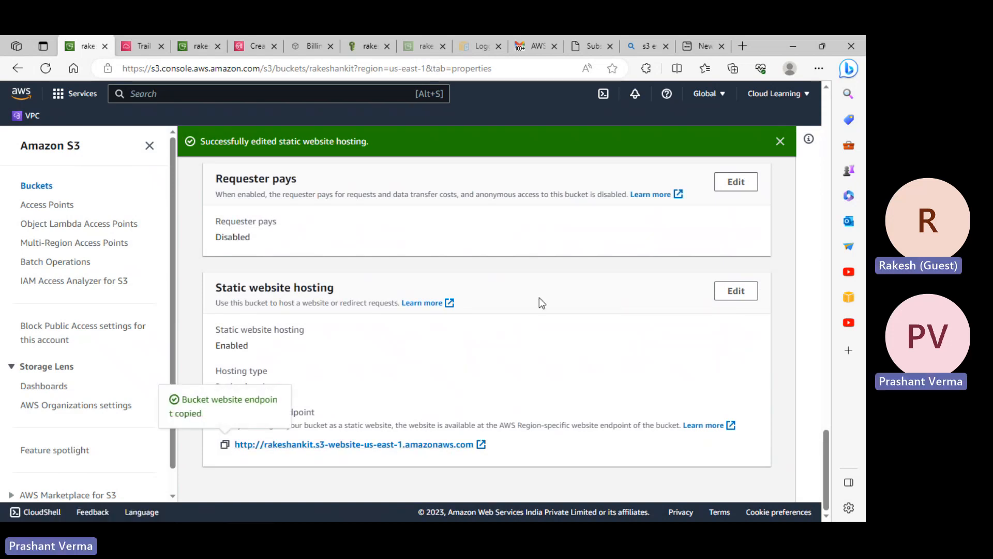
{"action": "left_click", "coordinate": [704, 47]}
{"action": "left_click", "coordinate": [163, 69]}
{"action": "key", "text": "ctrl+v"}
{"action": "key", "text": "Return"}
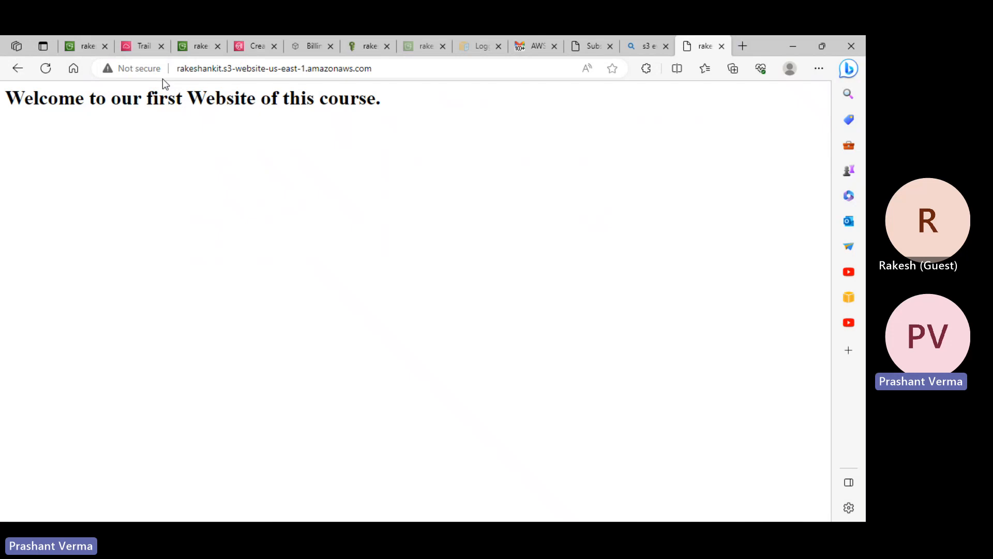
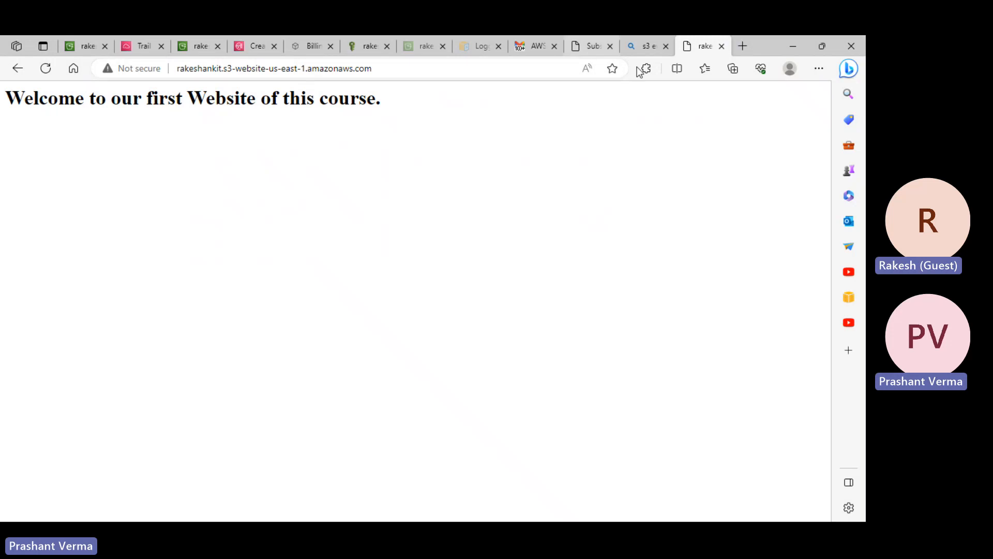
- Reload the website endpoint tab to check the rakeshankit welcome page
{"action": "left_click", "coordinate": [91, 44]}
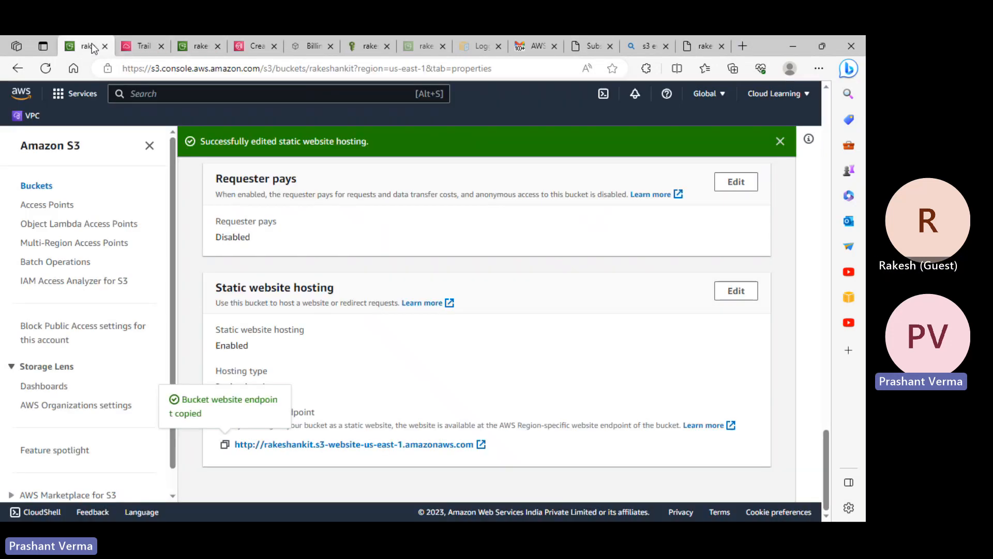
{"action": "left_click", "coordinate": [32, 187]}
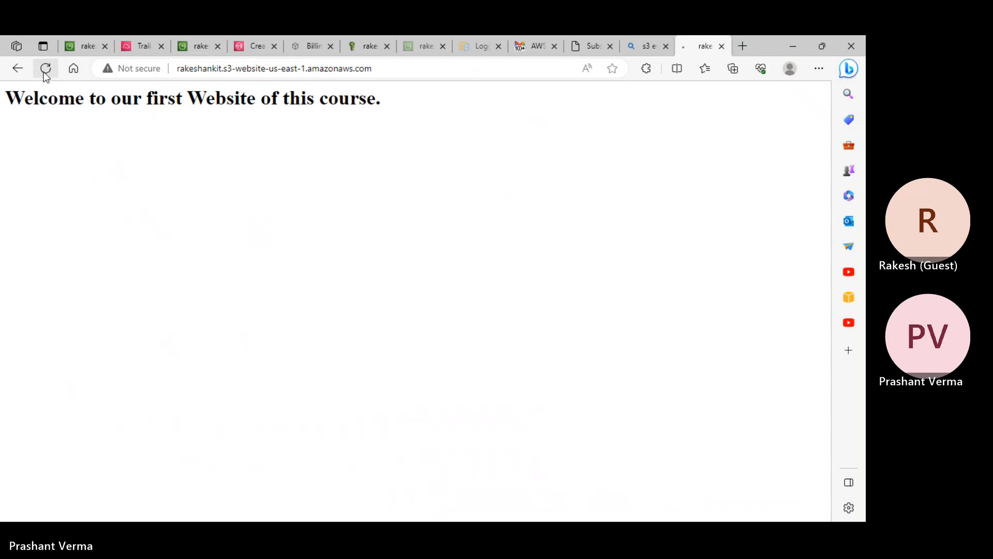
{"action": "left_click", "coordinate": [46, 69]}
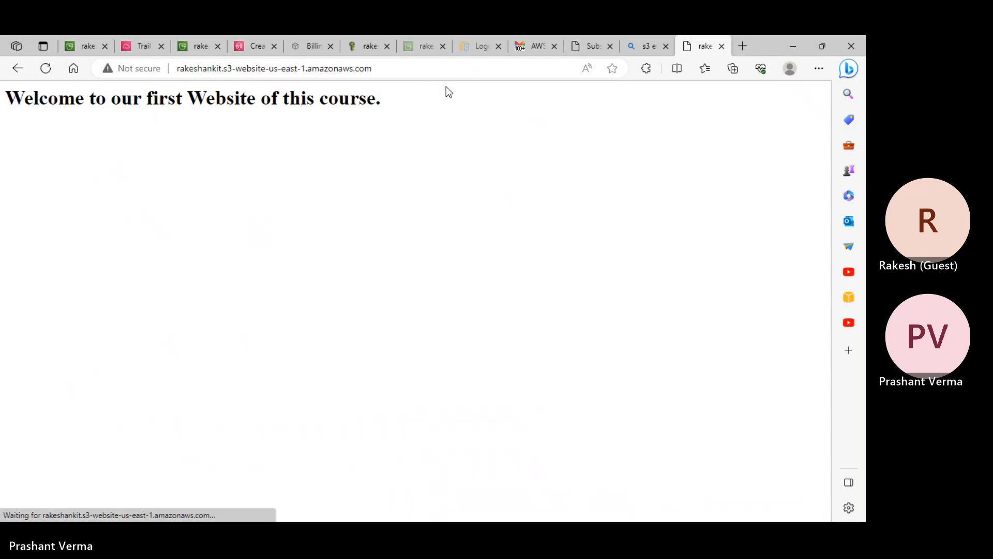
- Save the rakeshankit static website hosting settings again from the edit page
{"action": "left_click", "coordinate": [92, 38]}
{"action": "scroll", "coordinate": [272, 212], "scroll_direction": "up", "scroll_amount": 3}
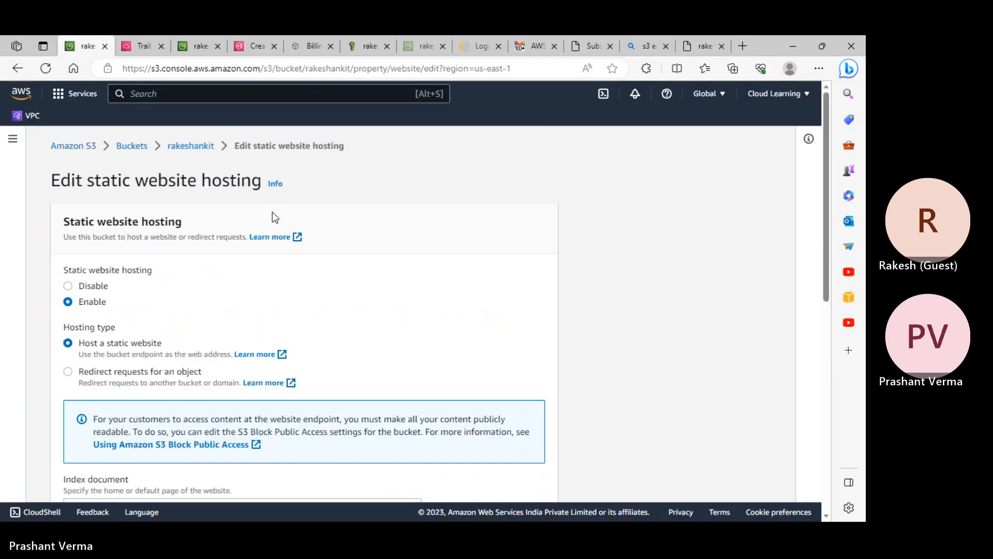
{"action": "scroll", "coordinate": [272, 212], "scroll_direction": "down", "scroll_amount": 7}
{"action": "scroll", "coordinate": [449, 270], "scroll_direction": "down", "scroll_amount": 3}
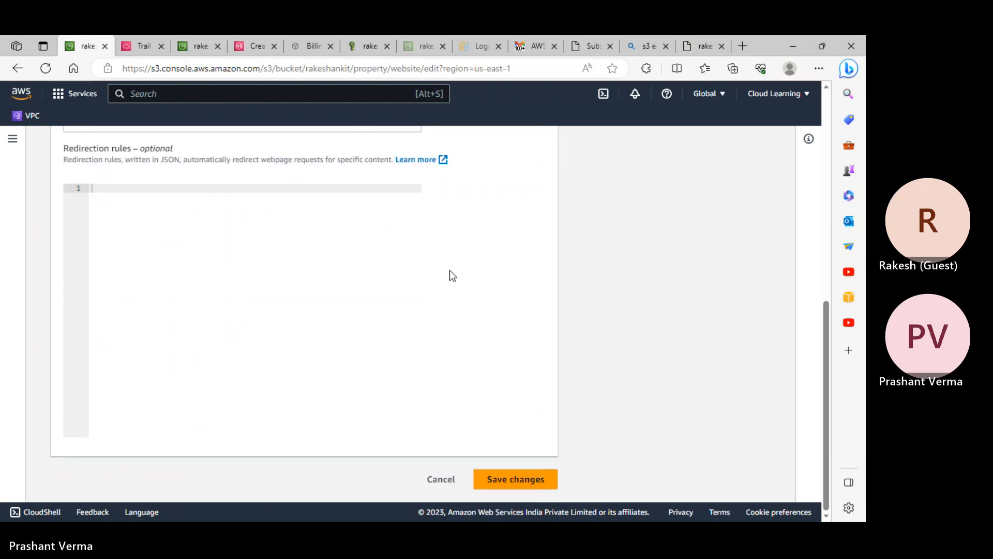
{"action": "left_click", "coordinate": [543, 478]}
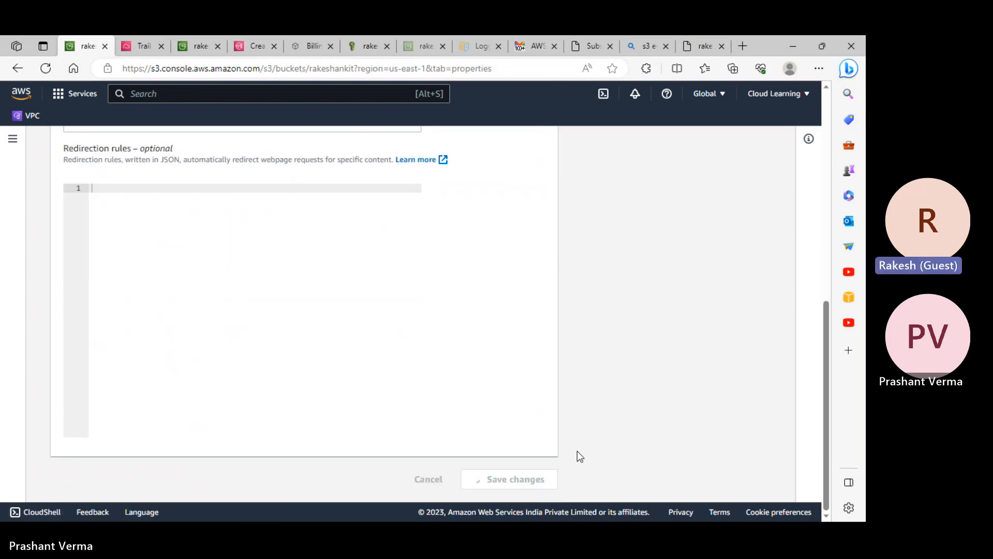
- Load the pasted website endpoint in a new InPrivate window, then close it
{"action": "left_click", "coordinate": [702, 46]}
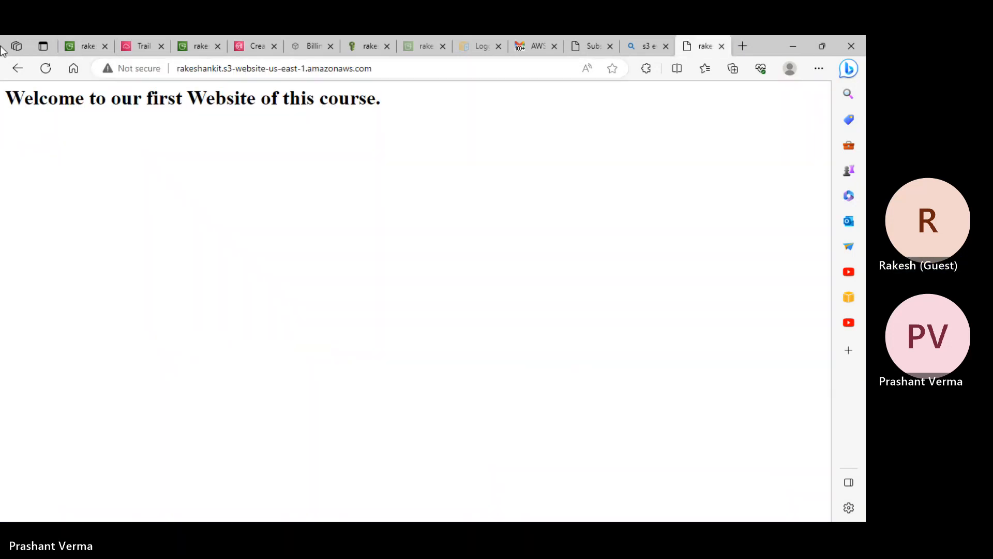
{"action": "left_click", "coordinate": [819, 68]}
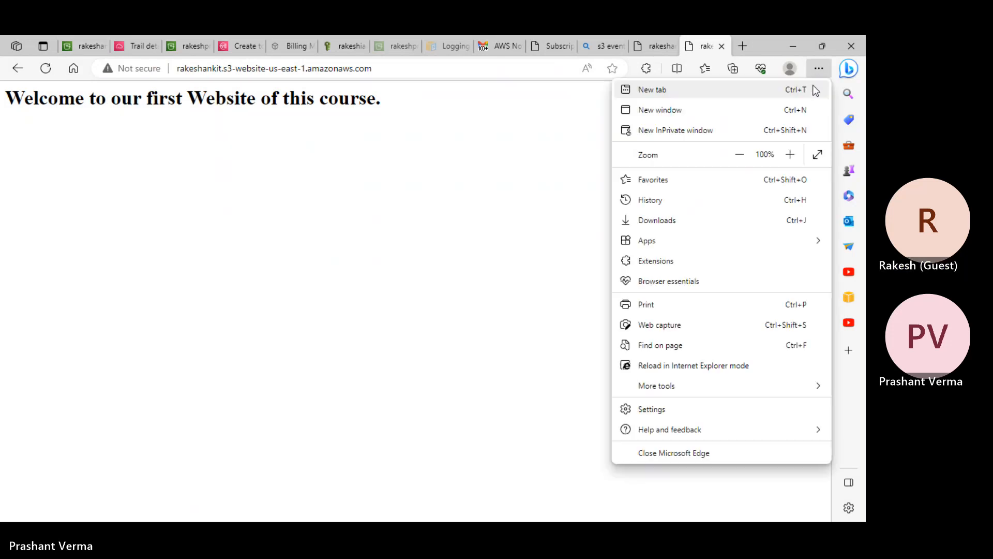
{"action": "left_click", "coordinate": [733, 130]}
{"action": "type", "text": "http://rakeshankit.s3-website-us-east-1.amazonaws.com/"}
{"action": "key", "text": "Return"}
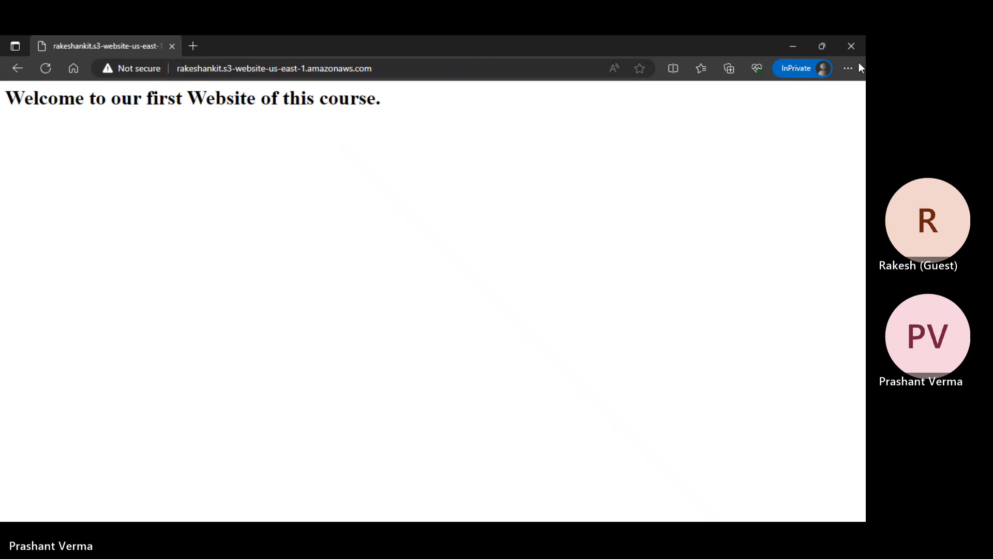
{"action": "left_click", "coordinate": [850, 46]}
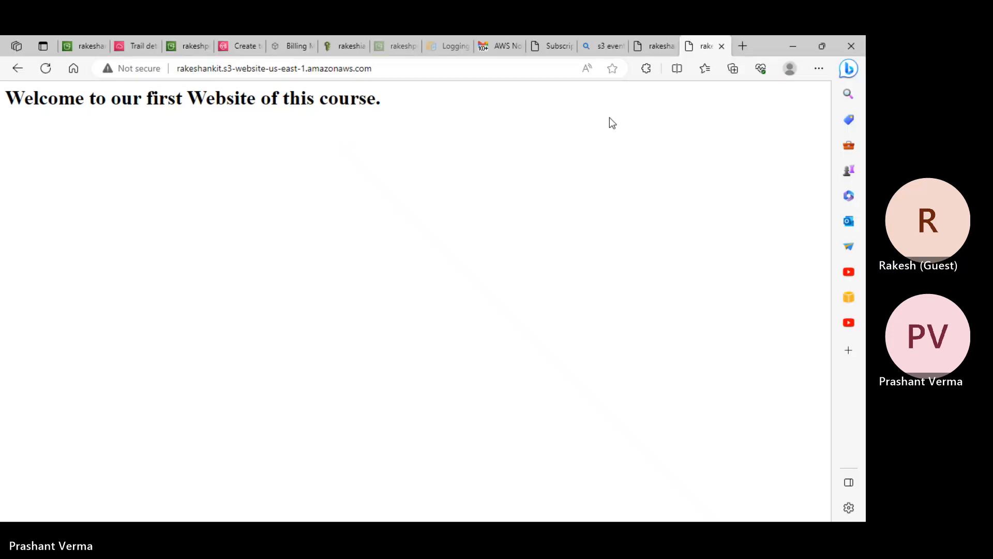
{"action": "key", "text": "super+d"}
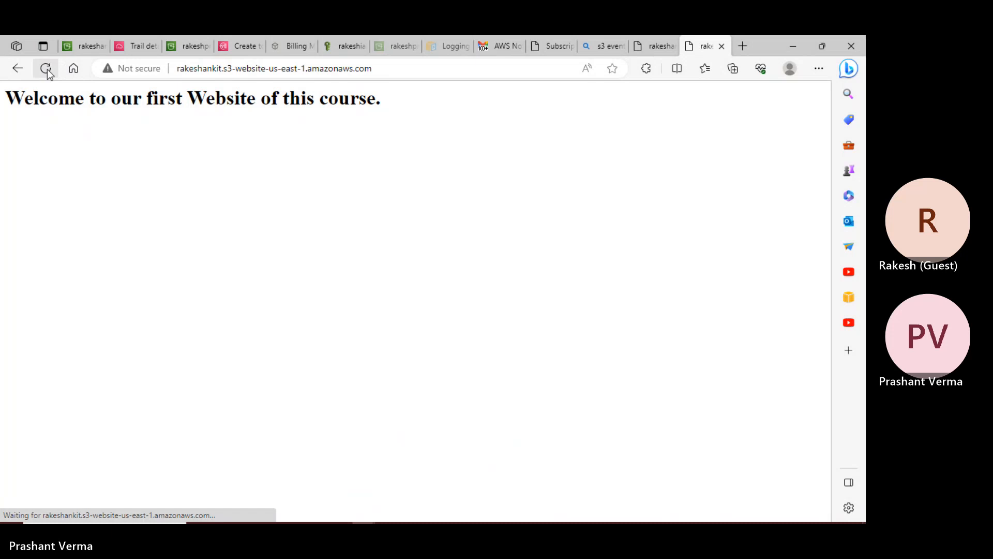
- Reload the endpoint, copy its address, and recheck it in another InPrivate window before closing it
{"action": "left_click", "coordinate": [47, 70]}
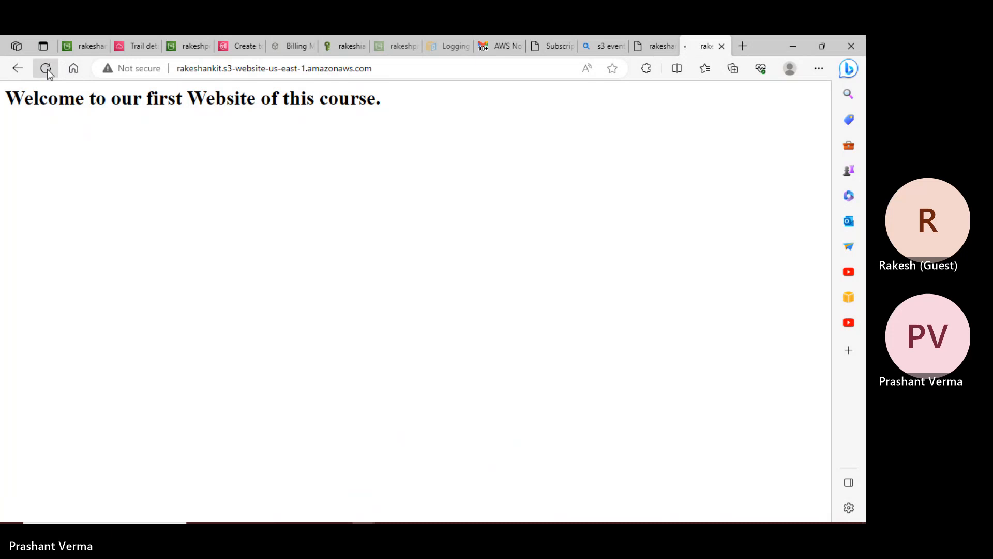
{"action": "left_click", "coordinate": [393, 69]}
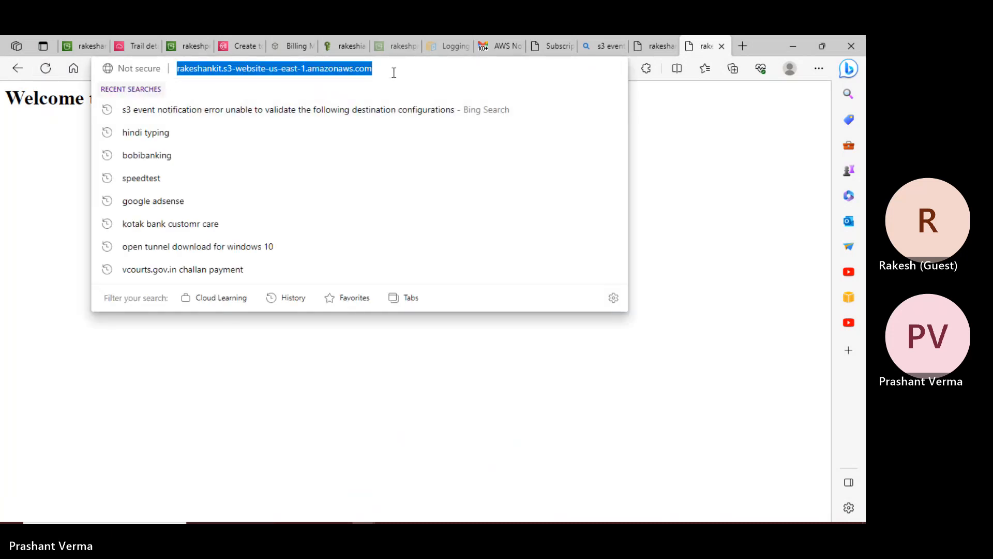
{"action": "key", "text": "Return"}
{"action": "left_click", "coordinate": [388, 73]}
{"action": "key", "text": "ctrl+c"}
{"action": "key", "text": "ctrl+shift+n"}
{"action": "key", "text": "ctrl+v"}
{"action": "key", "text": "Return"}
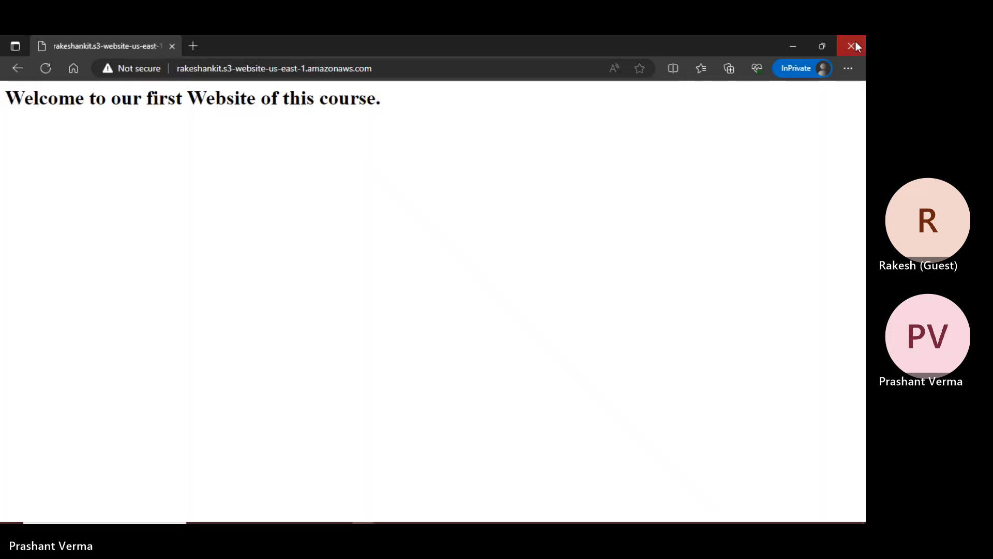
{"action": "left_click", "coordinate": [851, 46]}
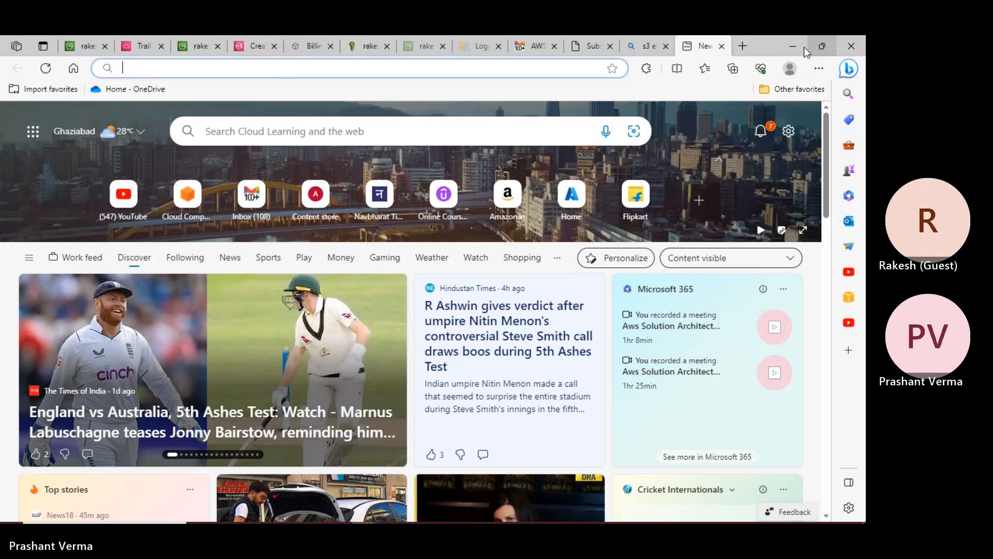
- Re-save rakeshankit's static website hosting with index.html and error.html documents
{"action": "left_click", "coordinate": [90, 48]}
{"action": "scroll", "coordinate": [172, 251], "scroll_direction": "down", "scroll_amount": 8}
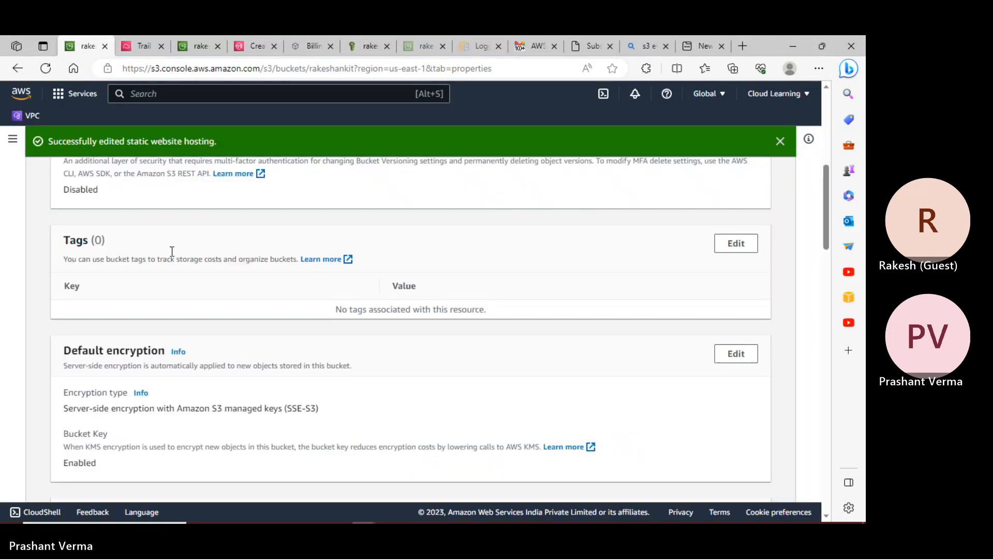
{"action": "scroll", "coordinate": [183, 255], "scroll_direction": "down", "scroll_amount": 20}
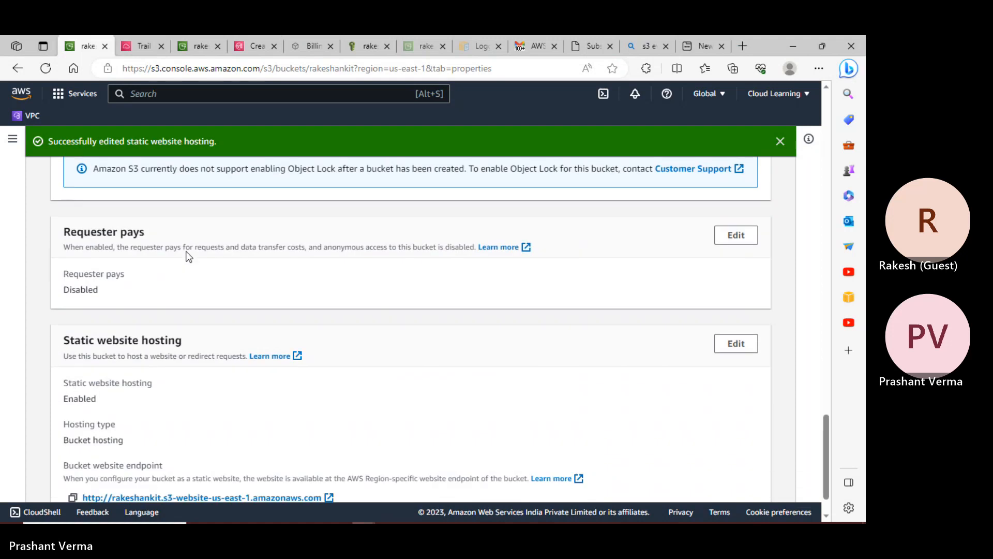
{"action": "scroll", "coordinate": [188, 256], "scroll_direction": "down", "scroll_amount": 2}
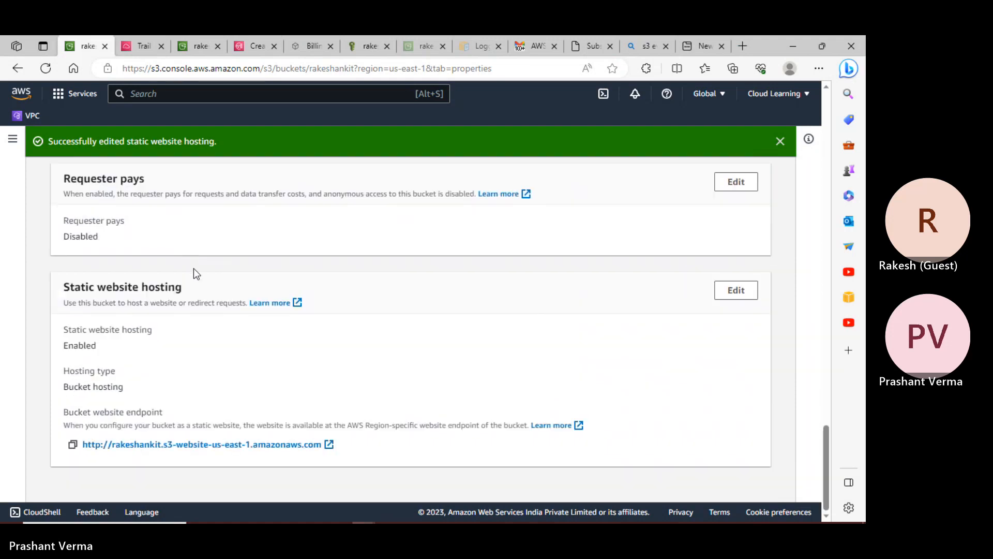
{"action": "left_click", "coordinate": [737, 291]}
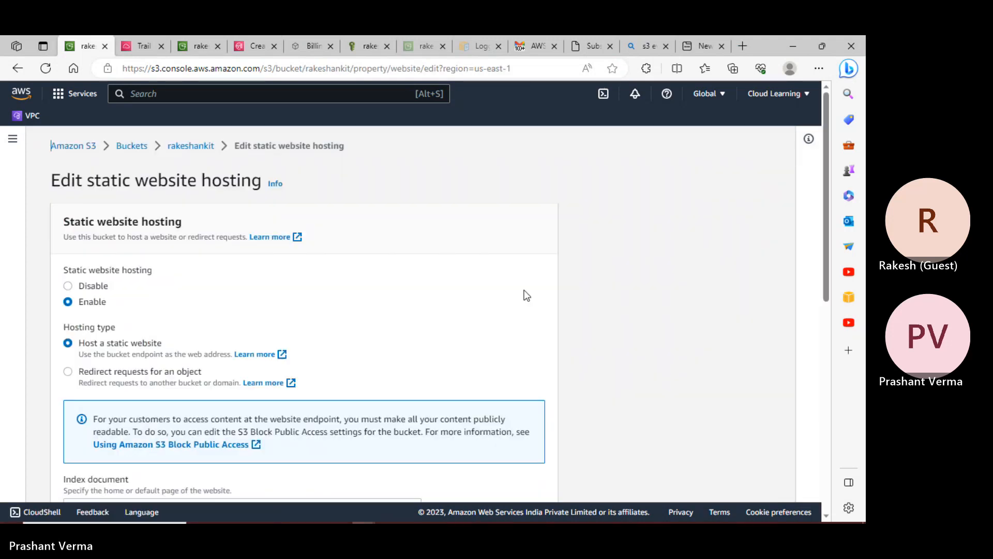
{"action": "scroll", "coordinate": [412, 274], "scroll_direction": "down", "scroll_amount": 5}
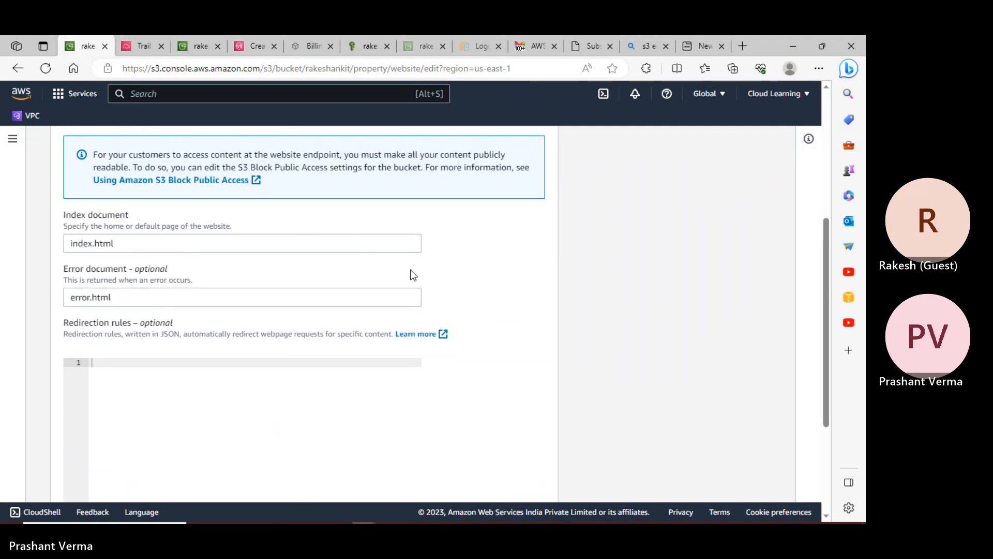
{"action": "scroll", "coordinate": [411, 269], "scroll_direction": "down", "scroll_amount": 3}
{"action": "scroll", "coordinate": [411, 269], "scroll_direction": "up", "scroll_amount": 8}
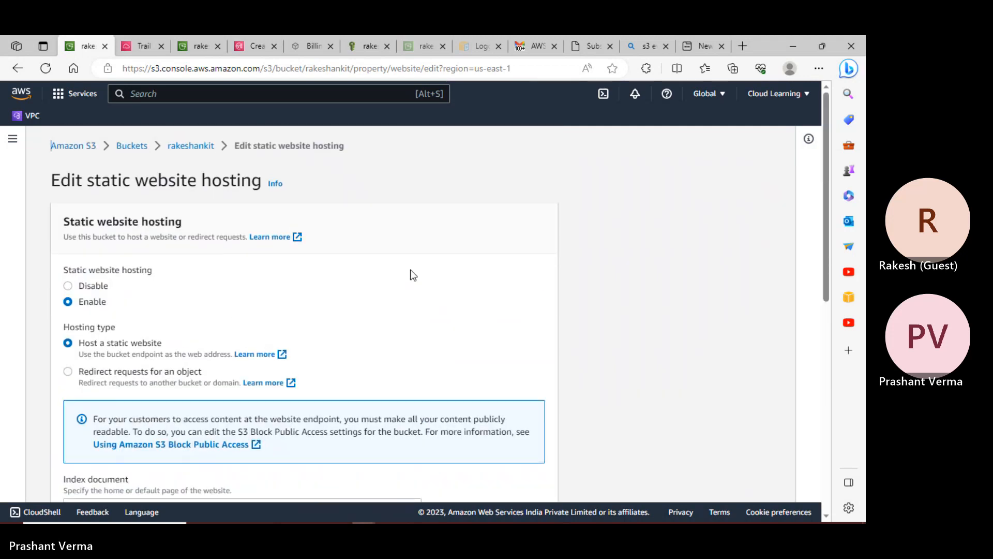
{"action": "scroll", "coordinate": [411, 269], "scroll_direction": "down", "scroll_amount": 3}
{"action": "left_click", "coordinate": [537, 476]}
- Minimize the Edge window to show the desktop
{"action": "scroll", "coordinate": [420, 338], "scroll_direction": "down", "scroll_amount": 5}
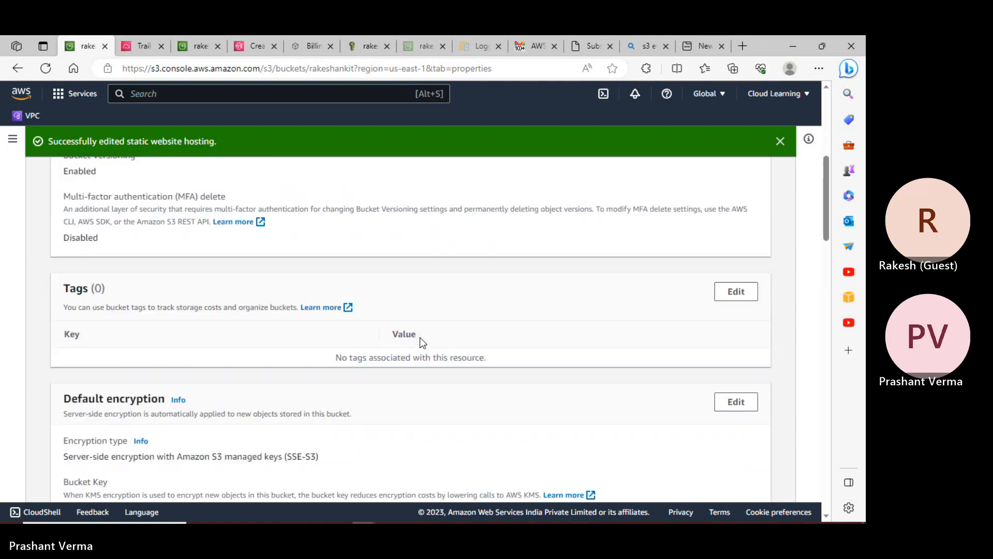
{"action": "scroll", "coordinate": [420, 338], "scroll_direction": "up", "scroll_amount": 5}
{"action": "left_click", "coordinate": [793, 46]}
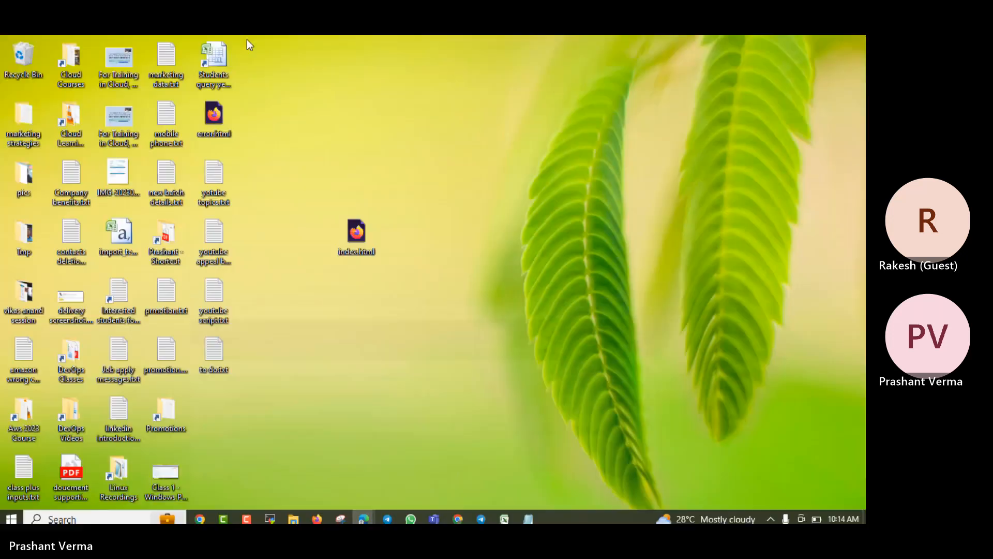
- Preview the desktop error.html and index.html files in Firefox, close them, and bring back the browser
{"action": "double_click", "coordinate": [209, 125]}
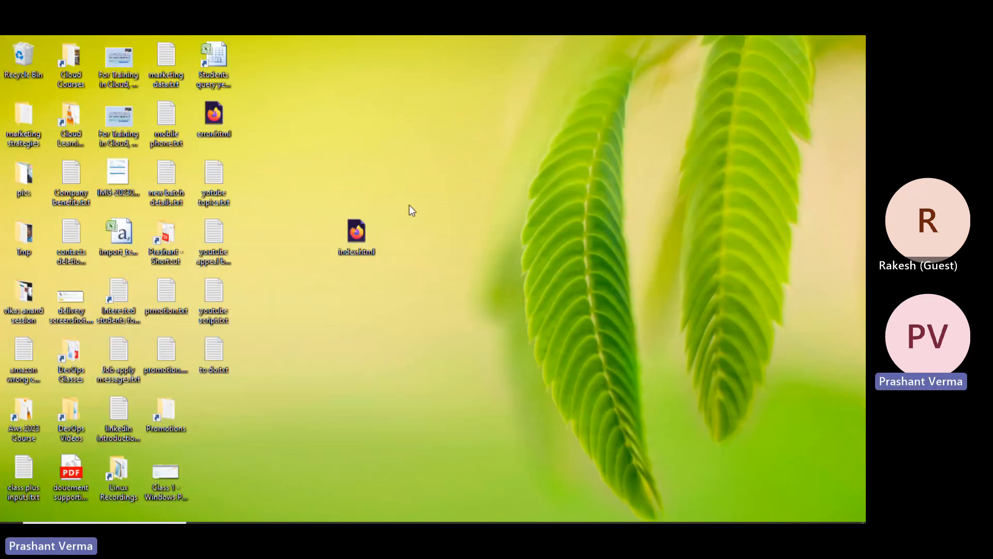
{"action": "double_click", "coordinate": [374, 230]}
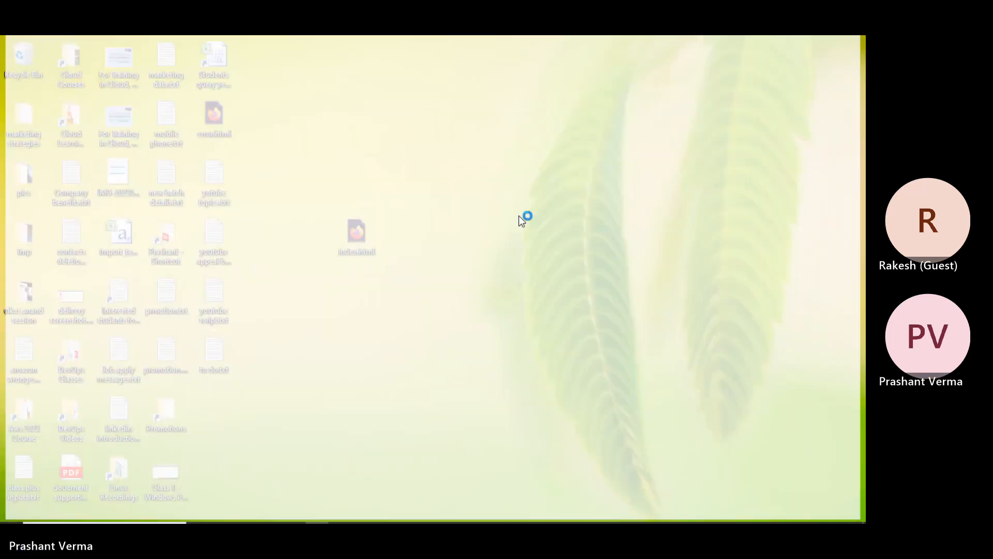
{"action": "left_click", "coordinate": [854, 45]}
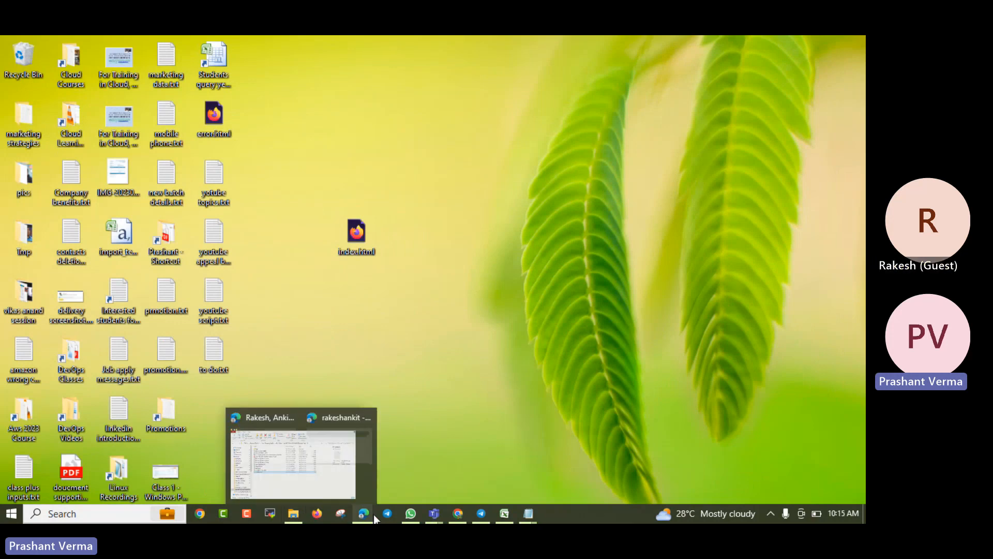
{"action": "left_click", "coordinate": [294, 477]}
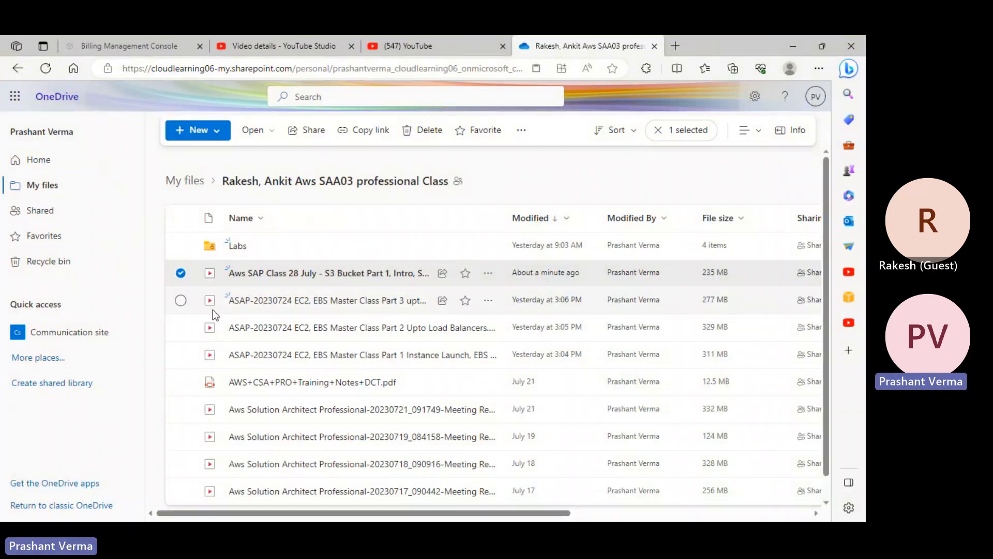
{"action": "left_click", "coordinate": [797, 45]}
- Select error.html in rakeshankit's Objects list and start deleting it, then cancel
{"action": "mouse_move", "coordinate": [369, 515]}
{"action": "left_click", "coordinate": [435, 476]}
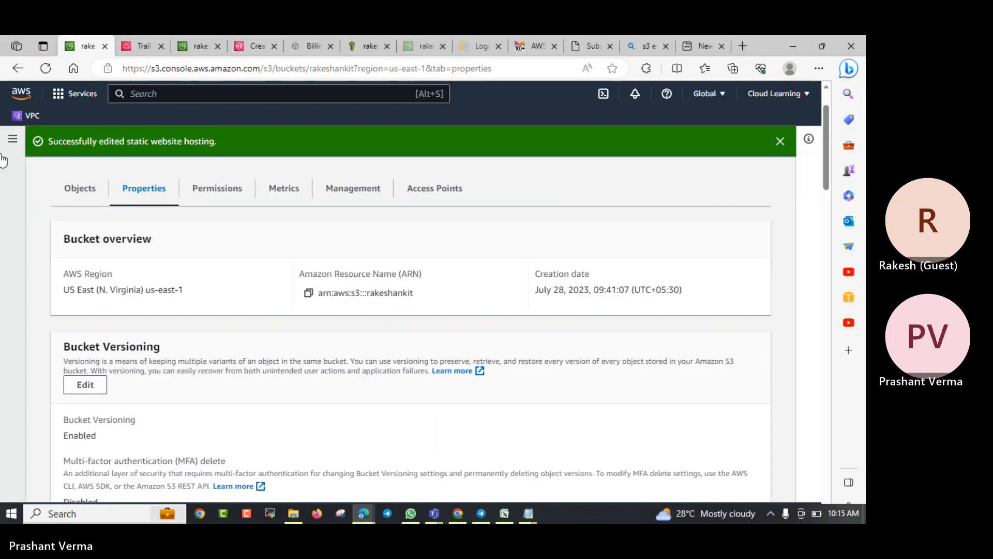
{"action": "left_click", "coordinate": [75, 199]}
{"action": "scroll", "coordinate": [165, 349], "scroll_direction": "down", "scroll_amount": 5}
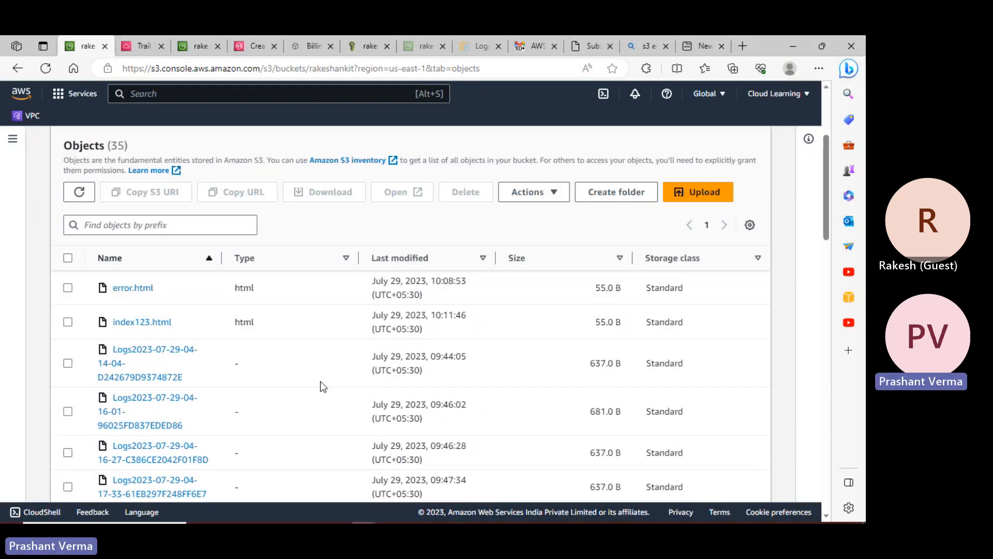
{"action": "scroll", "coordinate": [166, 351], "scroll_direction": "up", "scroll_amount": 2}
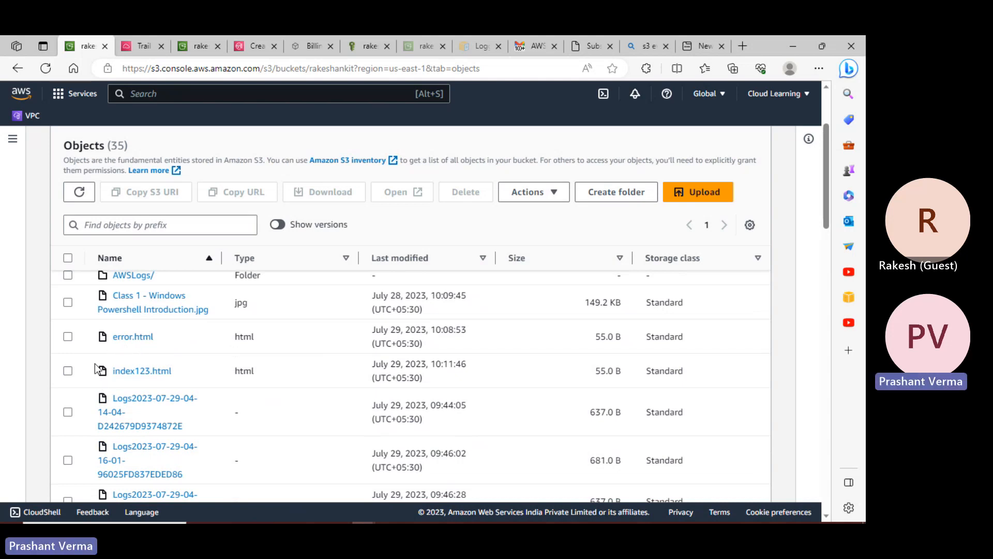
{"action": "left_click", "coordinate": [68, 336]}
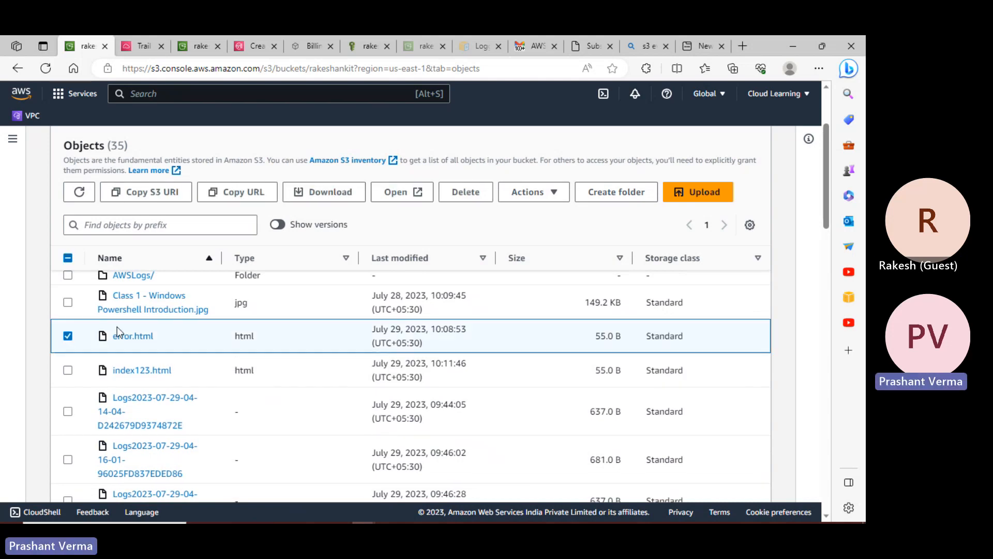
{"action": "left_click", "coordinate": [465, 197]}
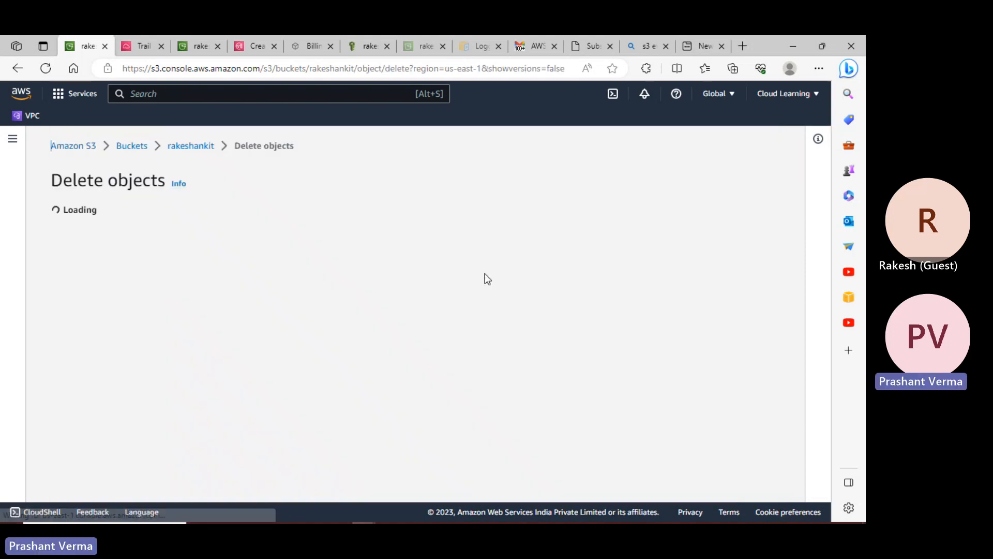
{"action": "scroll", "coordinate": [155, 446], "scroll_direction": "down", "scroll_amount": 2}
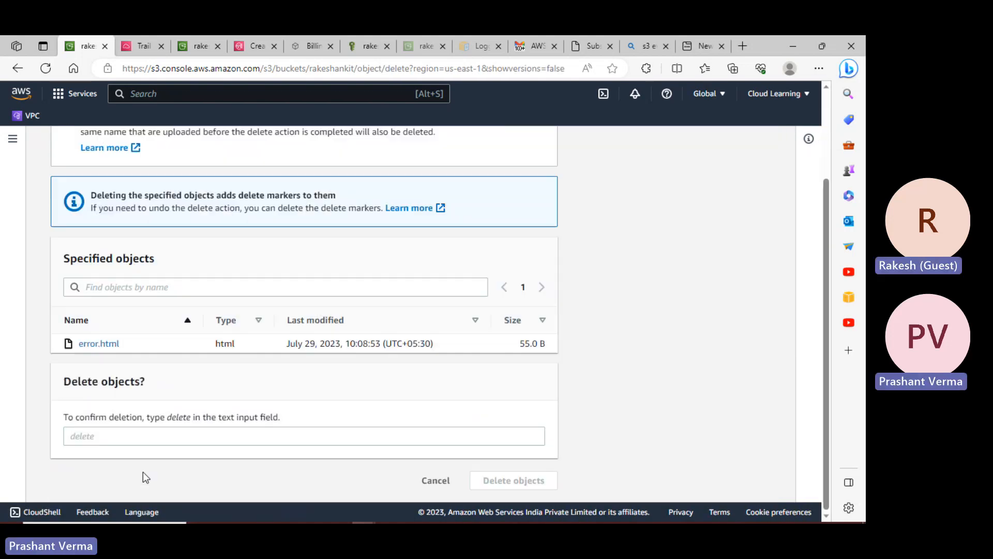
{"action": "left_click", "coordinate": [256, 434]}
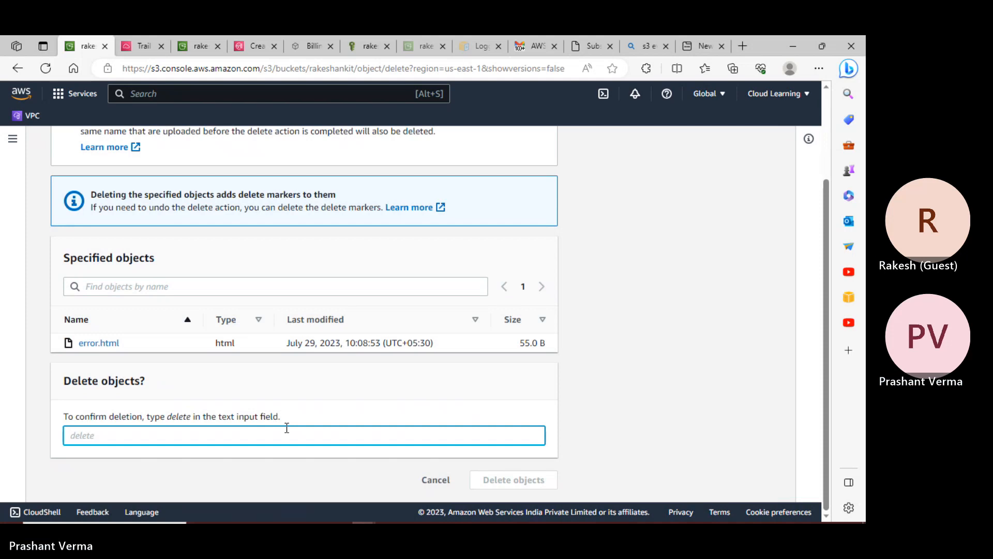
{"action": "left_click", "coordinate": [424, 486]}
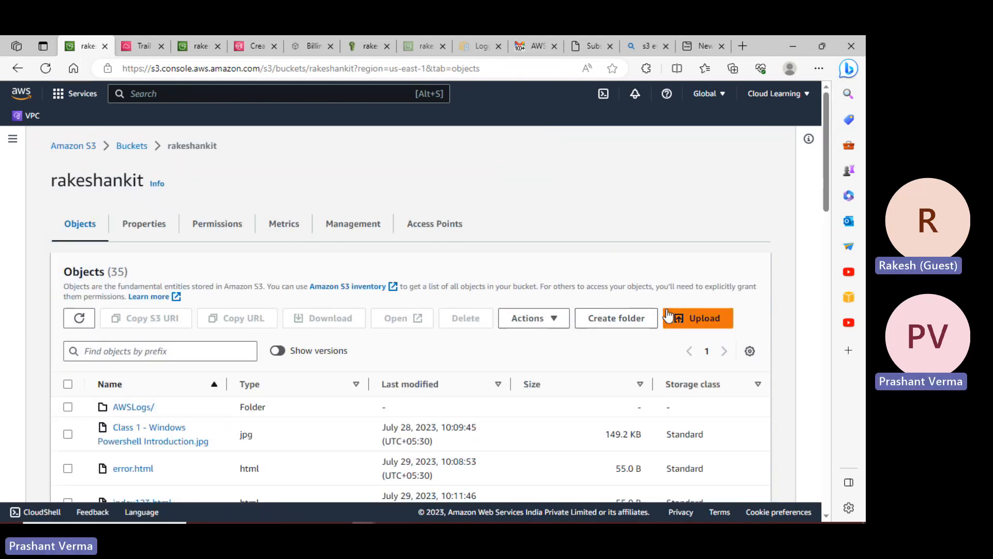
- Start an upload into rakeshankit and pick error.html from the Desktop
{"action": "left_click", "coordinate": [682, 317]}
{"action": "left_click", "coordinate": [434, 309]}
{"action": "left_click", "coordinate": [231, 127]}
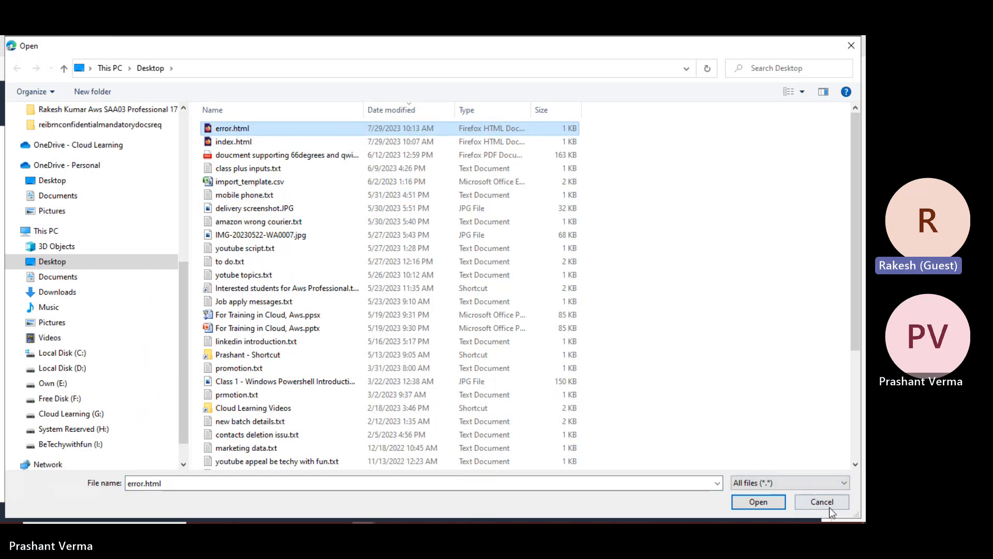
- Stage error.html in the upload, expand its Permissions options, and switch to the Gmail window
{"action": "left_click", "coordinate": [756, 501]}
{"action": "scroll", "coordinate": [475, 383], "scroll_direction": "down", "scroll_amount": 3}
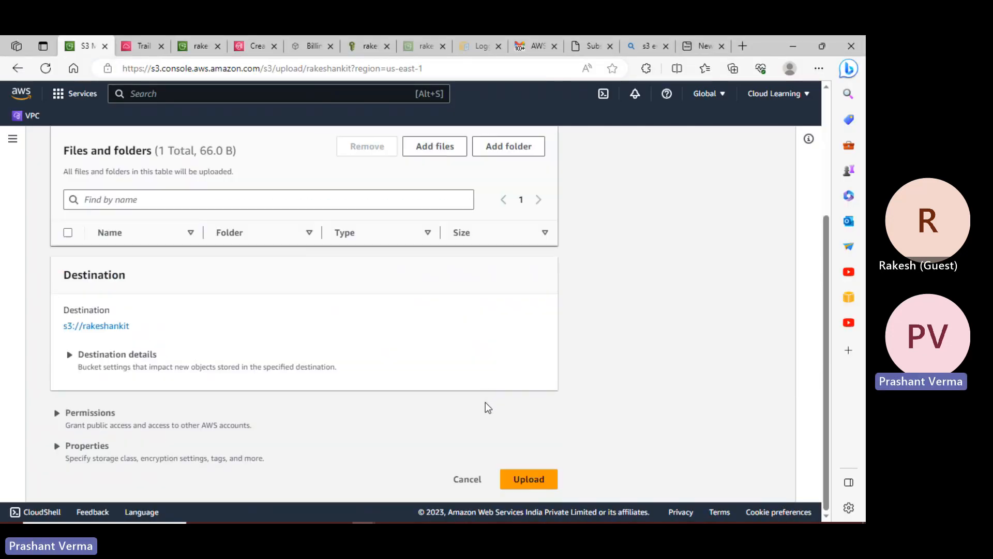
{"action": "left_click", "coordinate": [104, 413]}
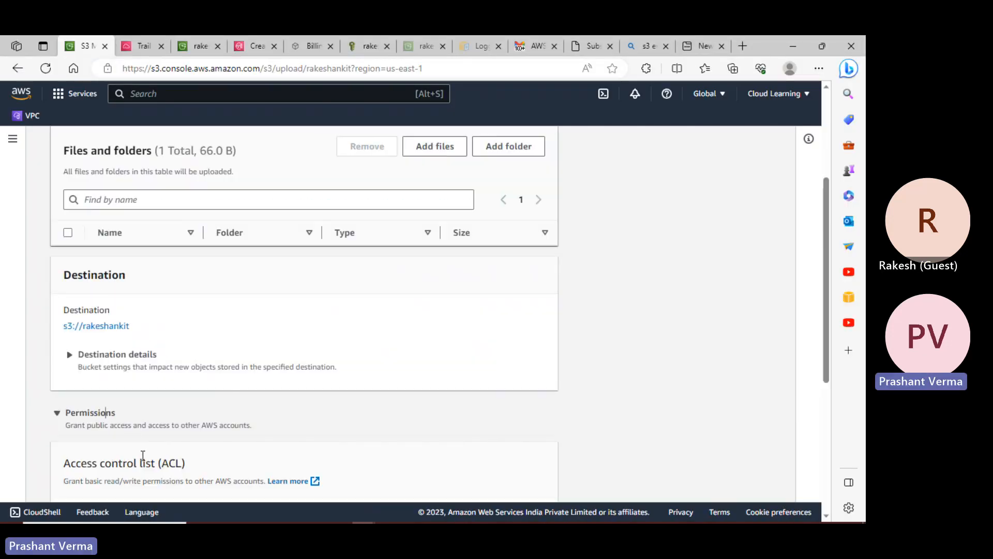
{"action": "key", "text": "alt+Tab"}
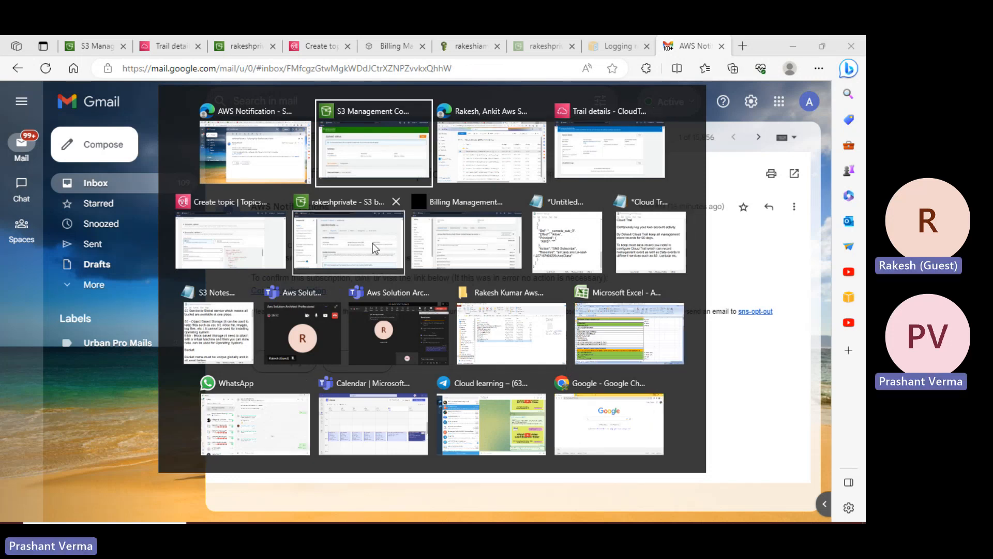
- Load the rakeshankit website endpoint showing the coffee-break error page, then check the upload succeeded
{"action": "left_click", "coordinate": [290, 175]}
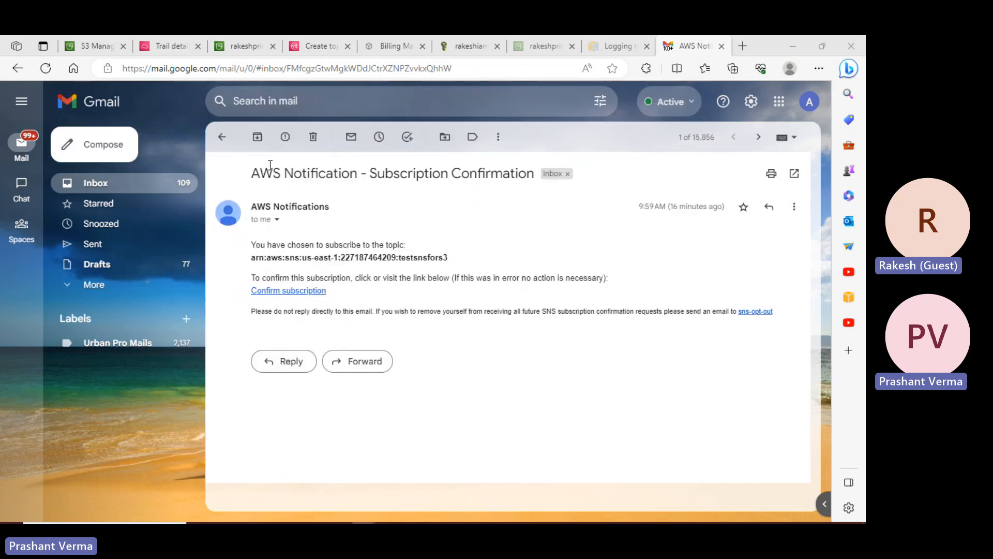
{"action": "left_click", "coordinate": [743, 43]}
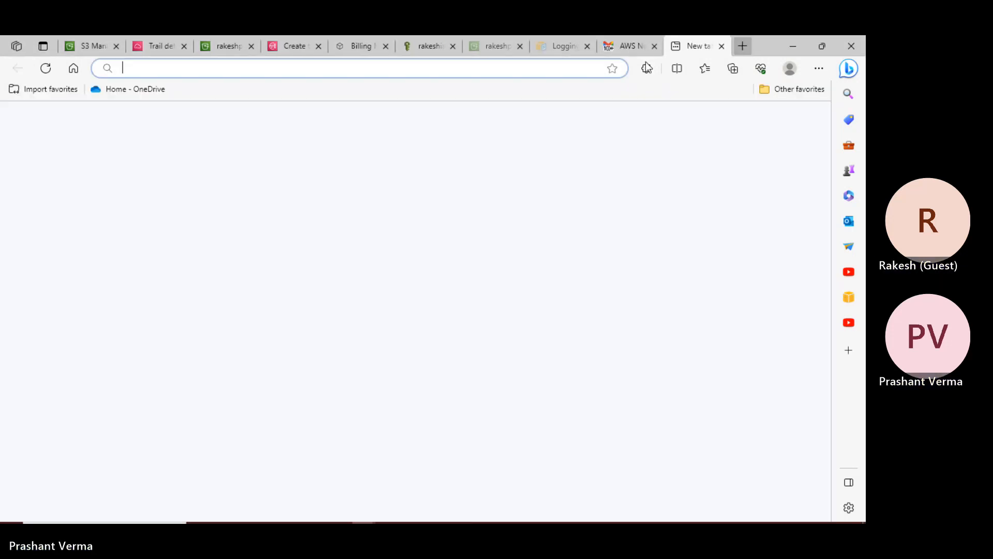
{"action": "type", "text": "http://rakeshankit.s3-website-us-east-1.amazonaws.com/"}
{"action": "left_click", "coordinate": [437, 54]}
{"action": "left_click", "coordinate": [421, 67]}
{"action": "type", "text": "http://rakeshankit.s3-website-us-east-1.amazonaws.com/"}
{"action": "key", "text": "Return"}
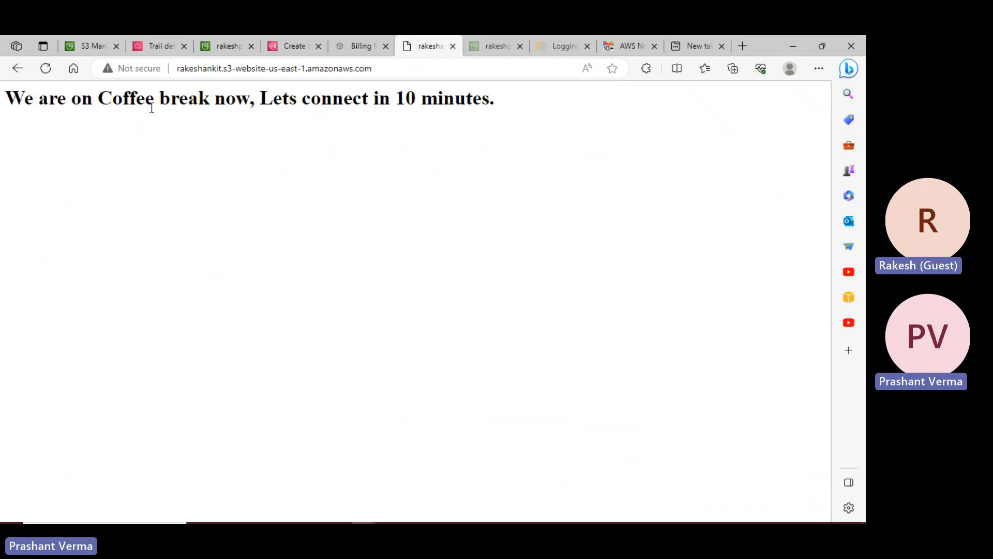
{"action": "left_click", "coordinate": [98, 46]}
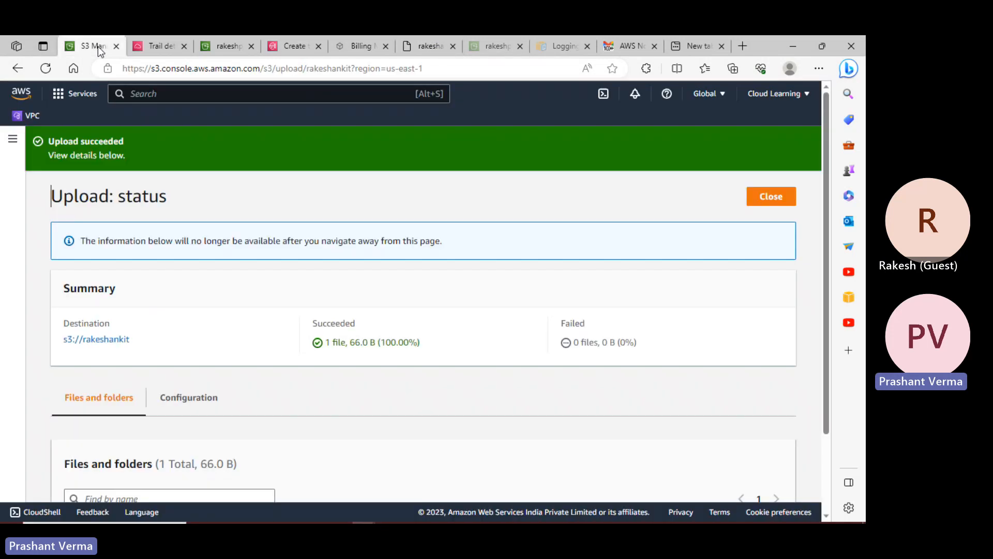
- Open the rakeshankit bucket from the S3 Buckets list
{"action": "left_click", "coordinate": [12, 138]}
{"action": "left_click", "coordinate": [36, 186]}
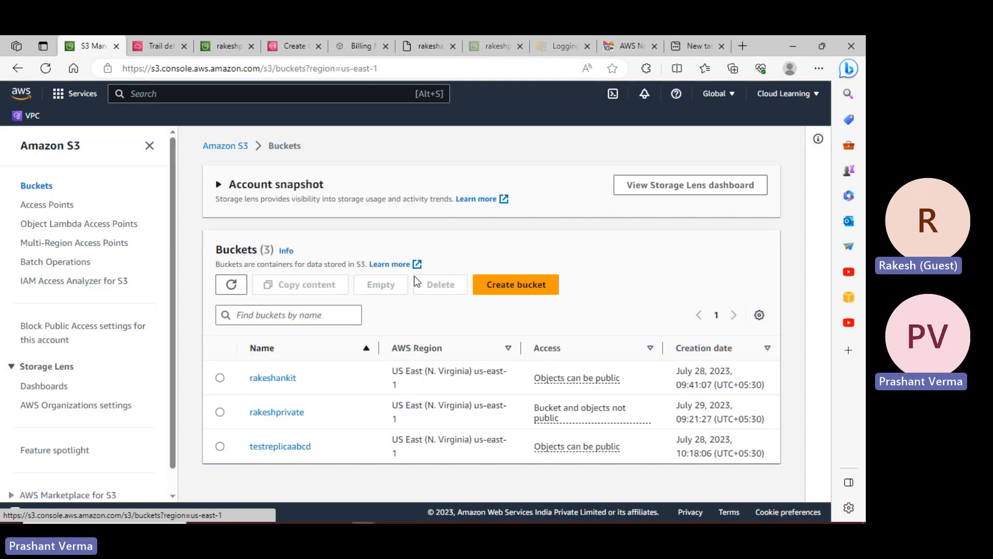
{"action": "left_click", "coordinate": [273, 381]}
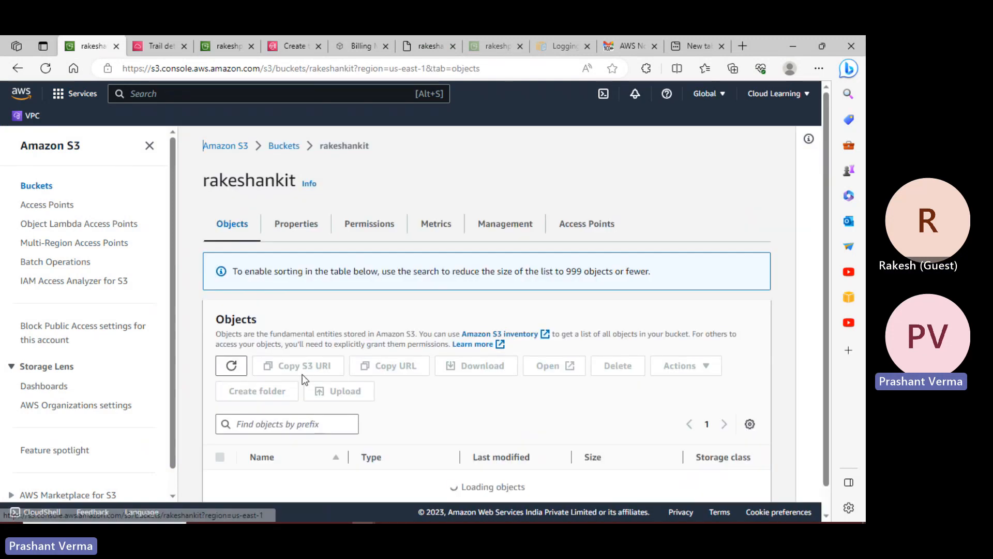
{"action": "scroll", "coordinate": [322, 383], "scroll_direction": "down", "scroll_amount": 5}
{"action": "scroll", "coordinate": [322, 396], "scroll_direction": "up", "scroll_amount": 5}
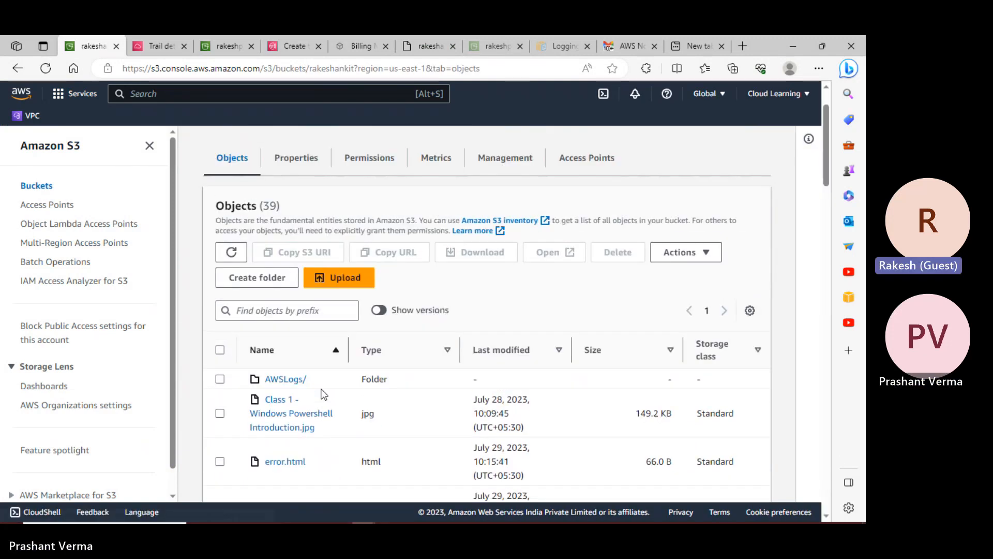
{"action": "scroll", "coordinate": [321, 393], "scroll_direction": "down", "scroll_amount": 3}
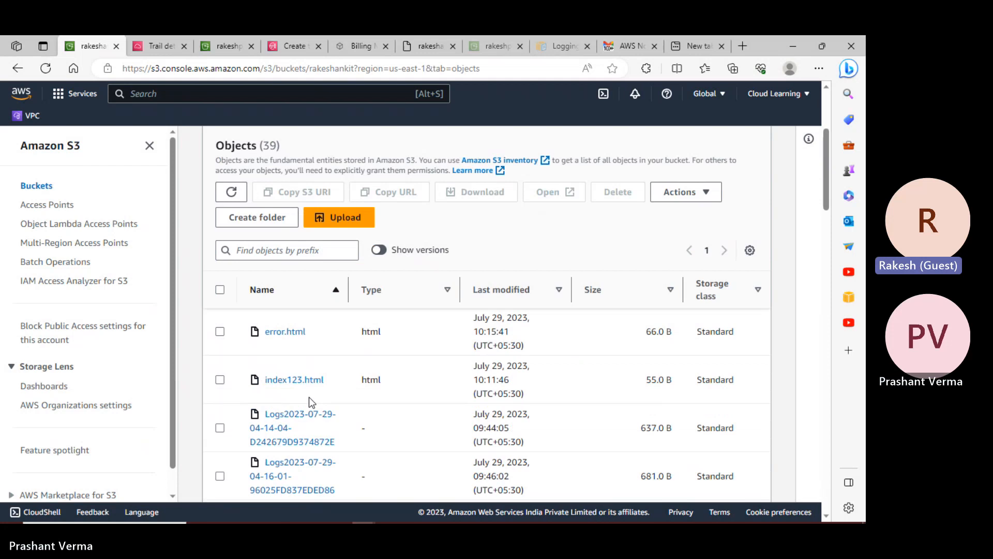
- Rename the object index123.html to index.html
{"action": "left_click", "coordinate": [236, 378]}
{"action": "left_click", "coordinate": [702, 205]}
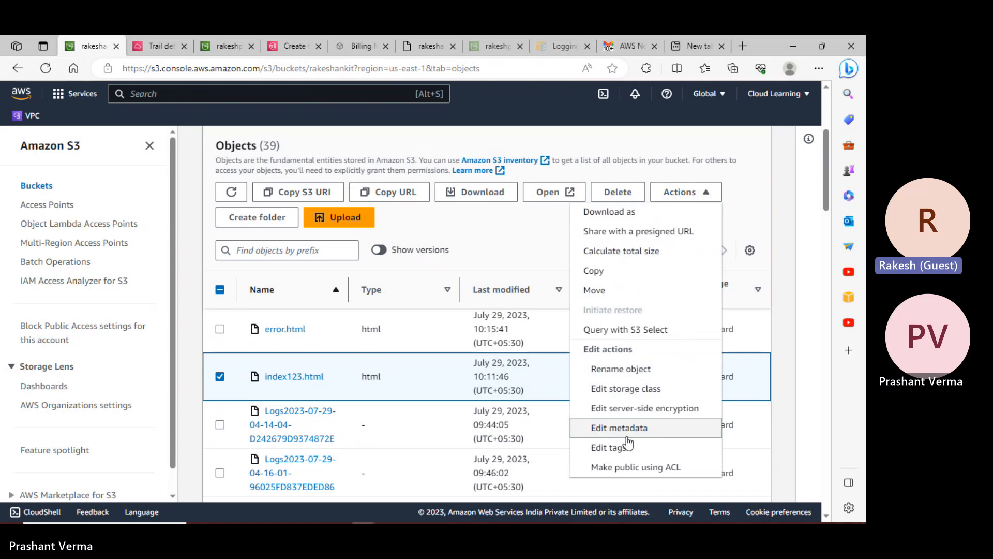
{"action": "scroll", "coordinate": [625, 429], "scroll_direction": "down", "scroll_amount": 4}
{"action": "left_click", "coordinate": [584, 365]}
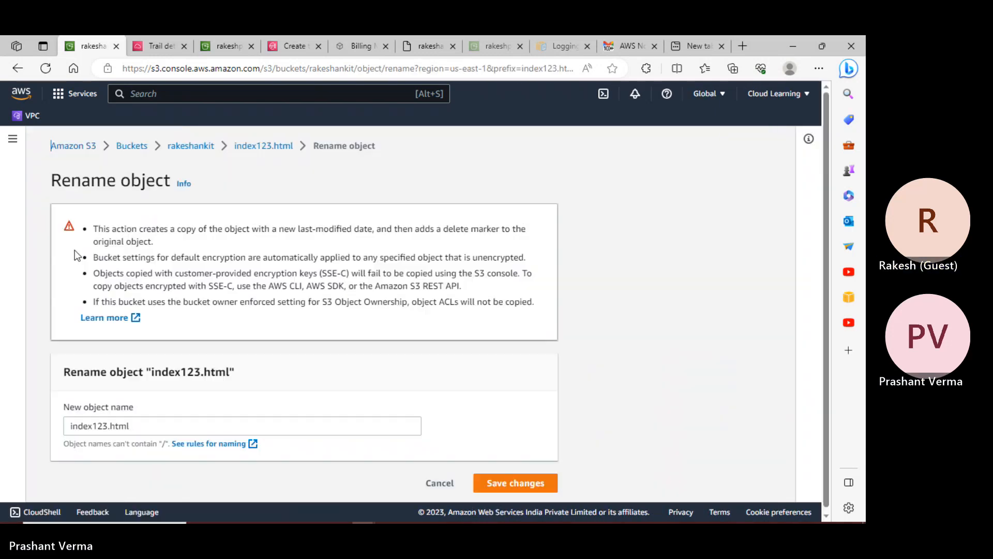
{"action": "left_click", "coordinate": [108, 425]}
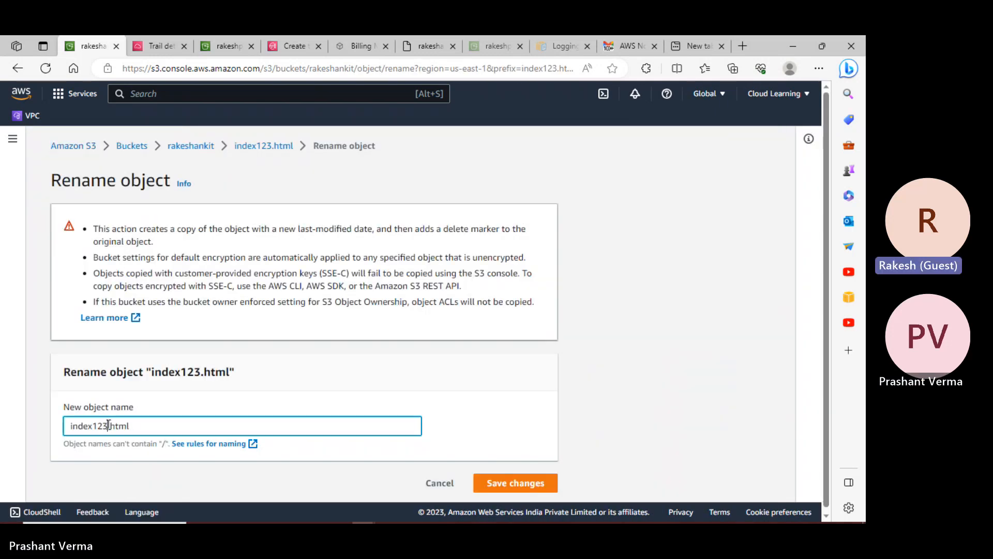
{"action": "key", "text": "BackSpace"}
{"action": "key", "text": "BackSpace"}
{"action": "key", "text": "BackSpace"}
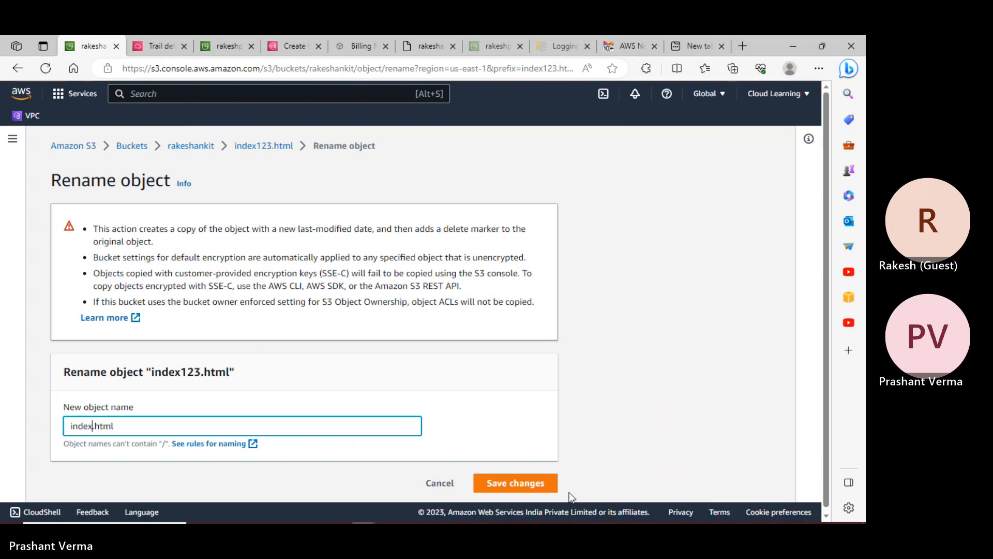
{"action": "left_click", "coordinate": [540, 485]}
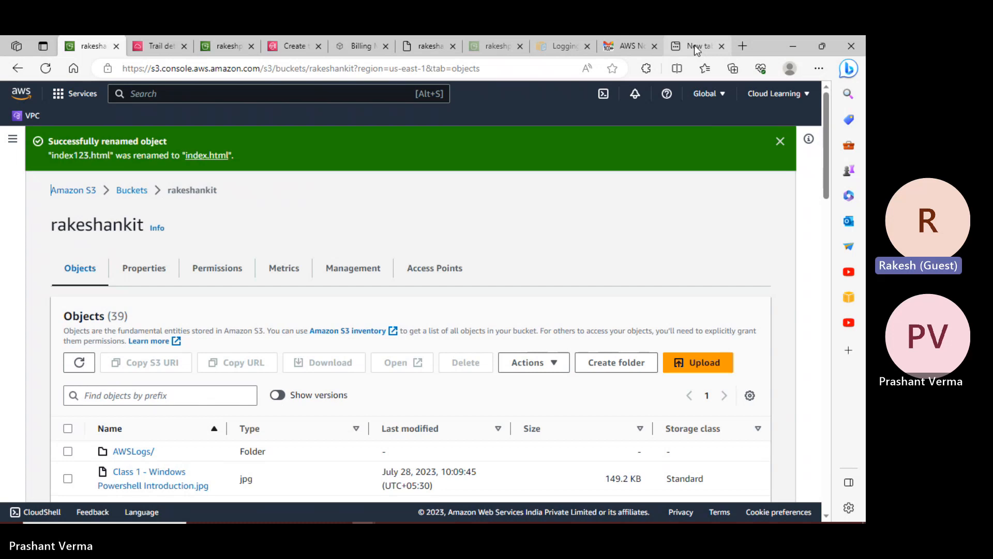
- Reload the website endpoint to confirm the welcome page, then close that tab
{"action": "left_click", "coordinate": [698, 47]}
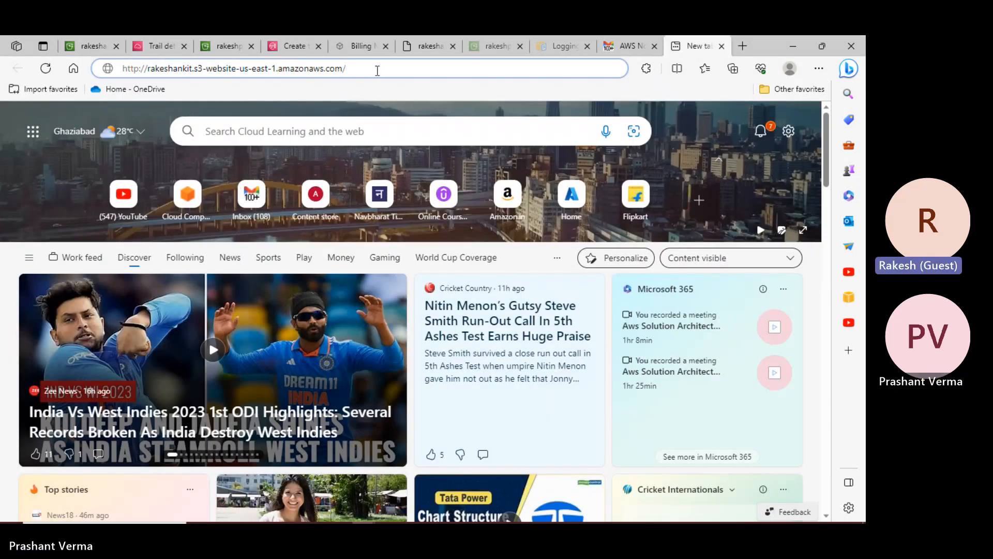
{"action": "key", "text": "Return"}
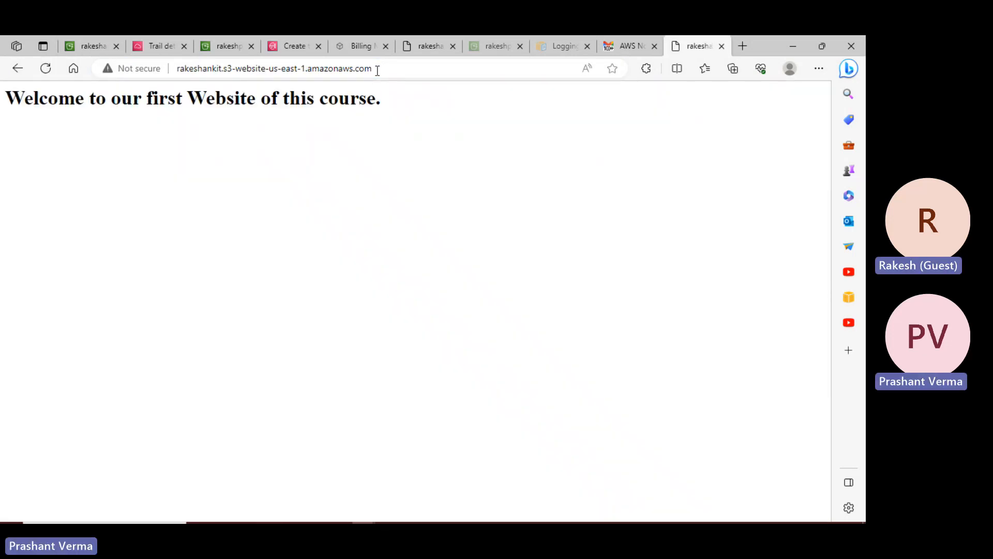
{"action": "key", "text": "ctrl+w"}
- Maximize the S3 notes and highlight the encryption, Static Website Hosting and Event Notification features
{"action": "mouse_move", "coordinate": [529, 515]}
{"action": "left_click", "coordinate": [469, 442]}
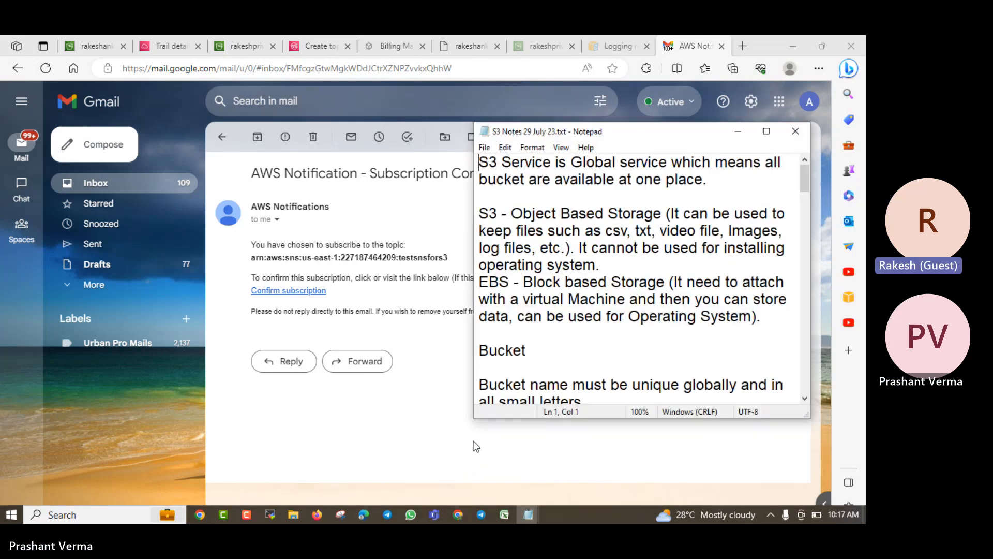
{"action": "left_click", "coordinate": [766, 132]}
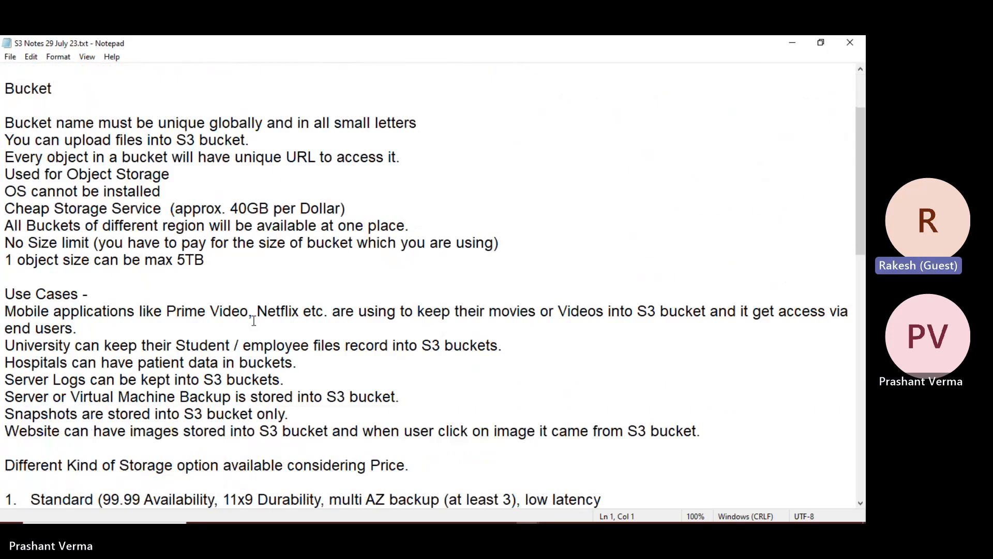
{"action": "scroll", "coordinate": [254, 320], "scroll_direction": "down", "scroll_amount": 15}
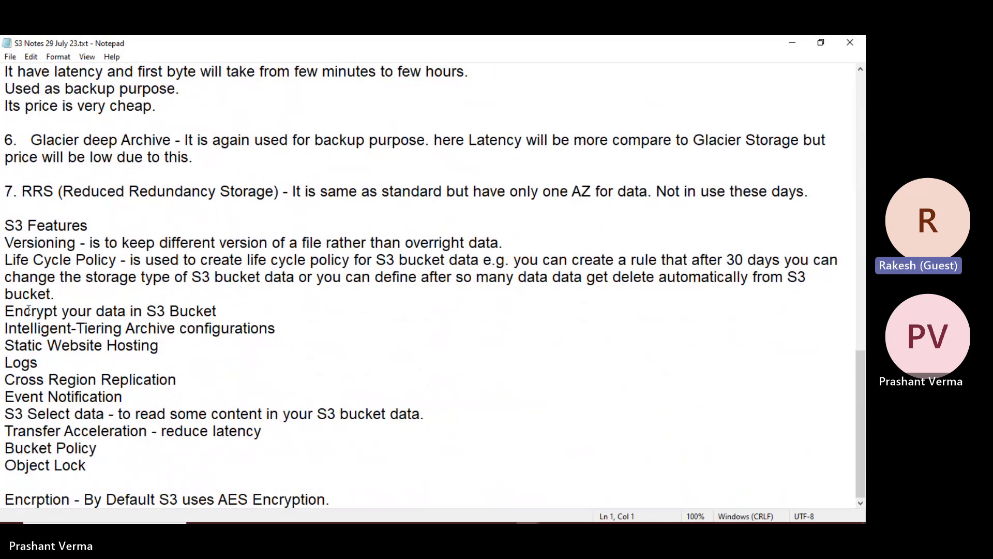
{"action": "left_click_drag", "start_coordinate": [28, 311], "coordinate": [196, 310]}
{"action": "left_click_drag", "start_coordinate": [62, 310], "coordinate": [180, 310]}
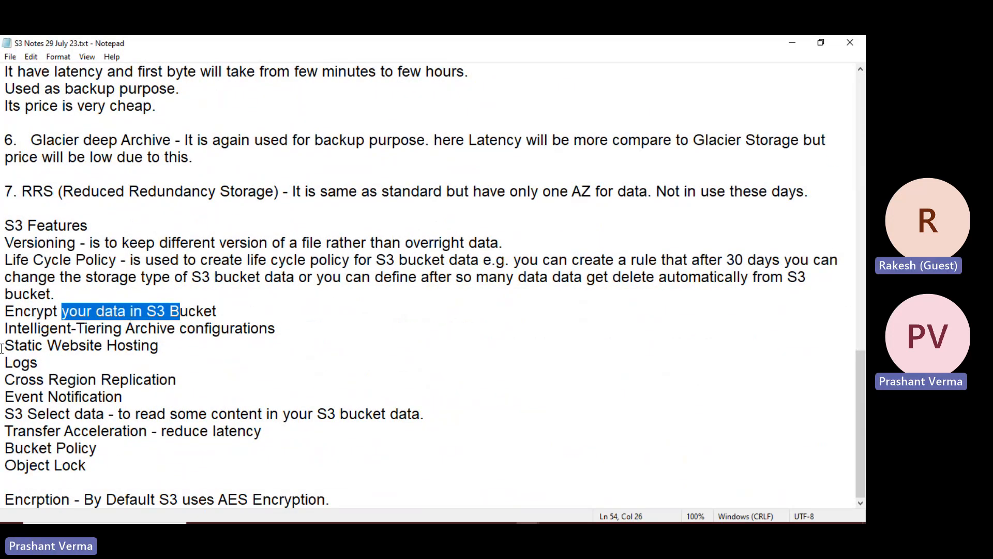
{"action": "left_click_drag", "start_coordinate": [3, 346], "coordinate": [62, 346]}
{"action": "left_click_drag", "start_coordinate": [58, 397], "coordinate": [114, 397]}
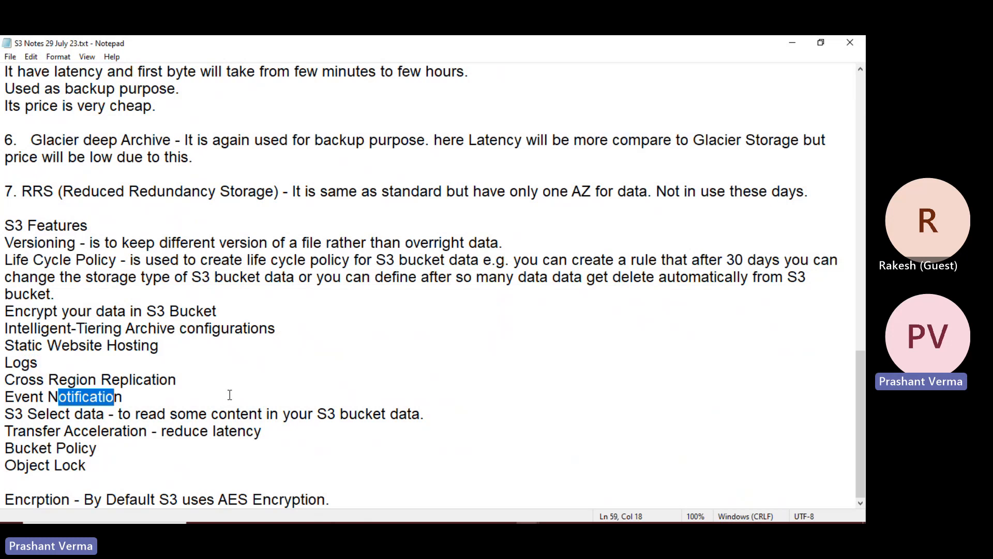
- Highlight Transfer Acceleration, Object Lock, Event Notification, S3 Select and Bucket Policy, then minimize Notepad
{"action": "left_click", "coordinate": [166, 416]}
{"action": "left_click_drag", "start_coordinate": [88, 431], "coordinate": [214, 435]}
{"action": "left_click_drag", "start_coordinate": [3, 465], "coordinate": [55, 465]}
{"action": "left_click_drag", "start_coordinate": [20, 396], "coordinate": [121, 397]}
{"action": "left_click_drag", "start_coordinate": [28, 414], "coordinate": [219, 413]}
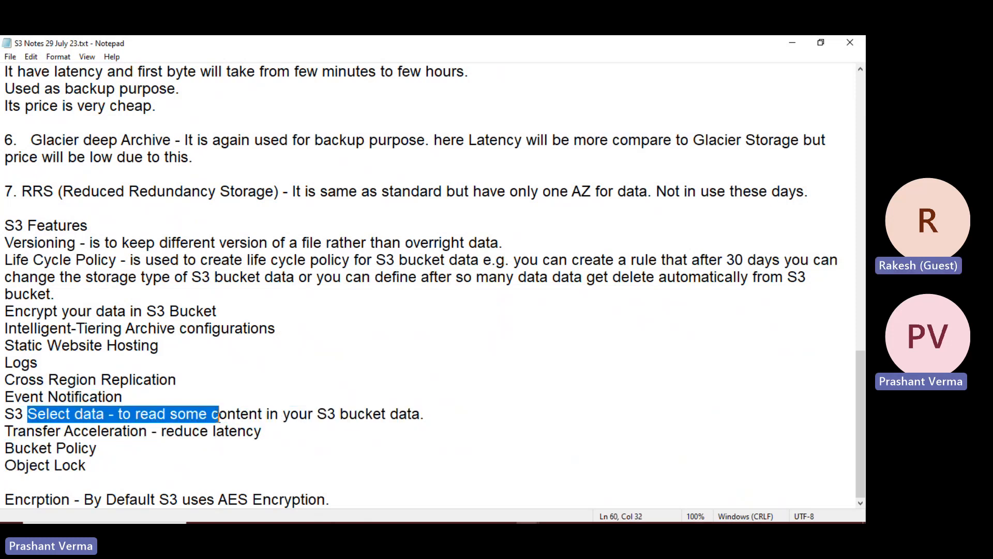
{"action": "left_click_drag", "start_coordinate": [14, 448], "coordinate": [107, 447]}
{"action": "left_click", "coordinate": [793, 43]}
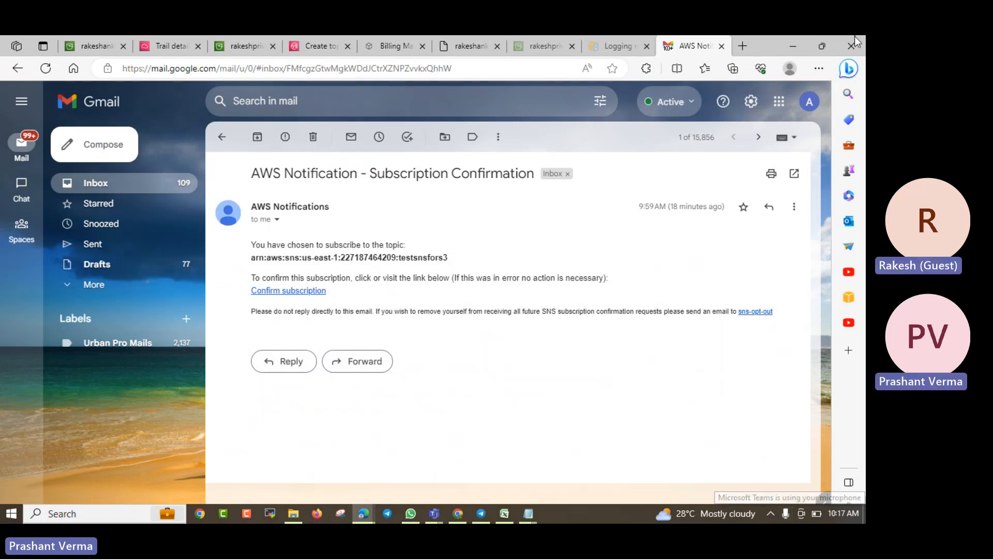
- Minimize the browser, bring up the Aws Solution Architect Professional Teams meeting, then minimize it
{"action": "left_click", "coordinate": [792, 46]}
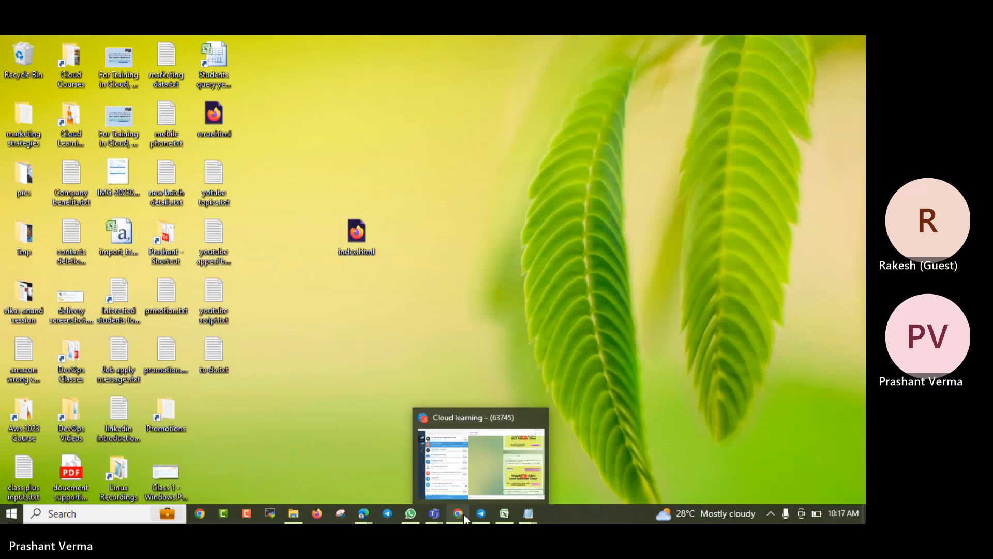
{"action": "mouse_move", "coordinate": [523, 516]}
{"action": "mouse_move", "coordinate": [435, 513]}
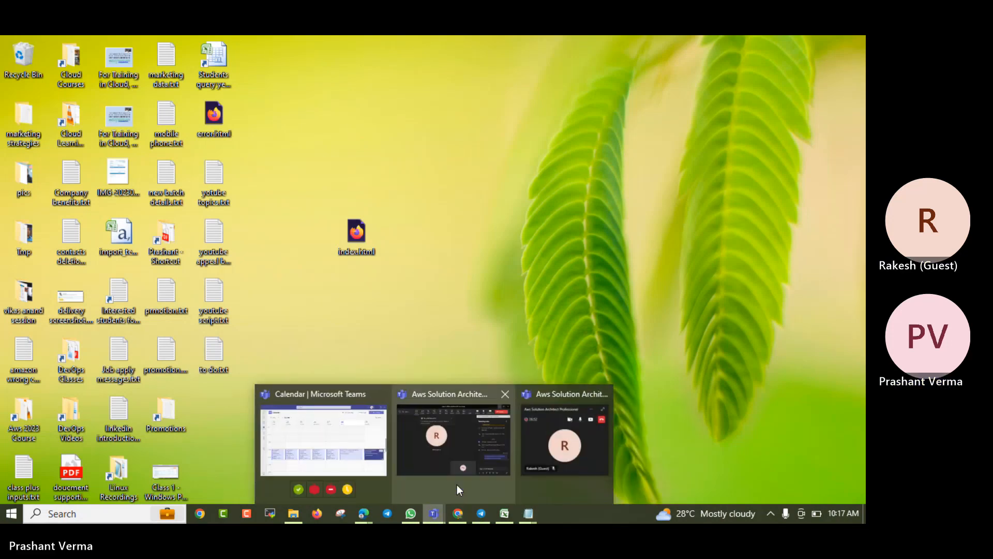
{"action": "left_click", "coordinate": [480, 433]}
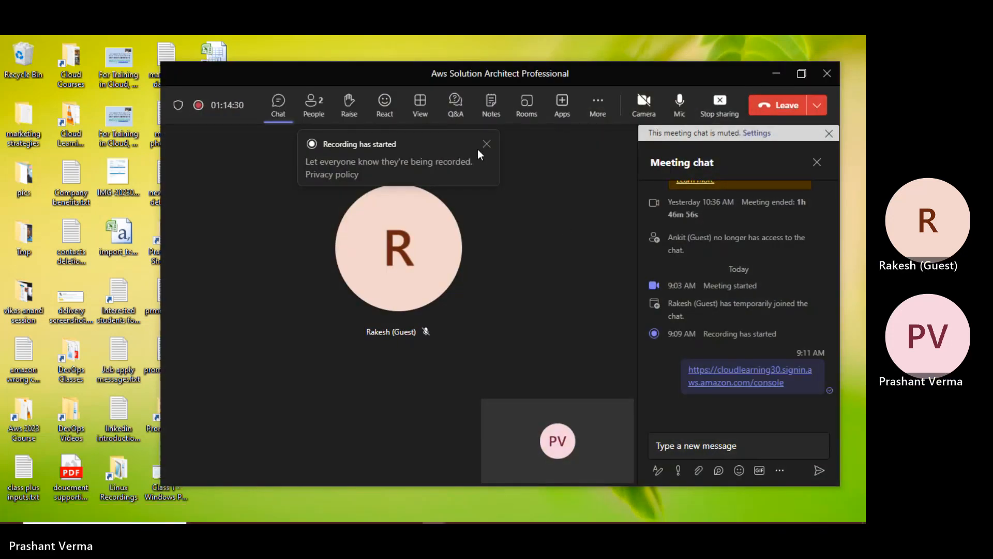
{"action": "left_click", "coordinate": [766, 77]}
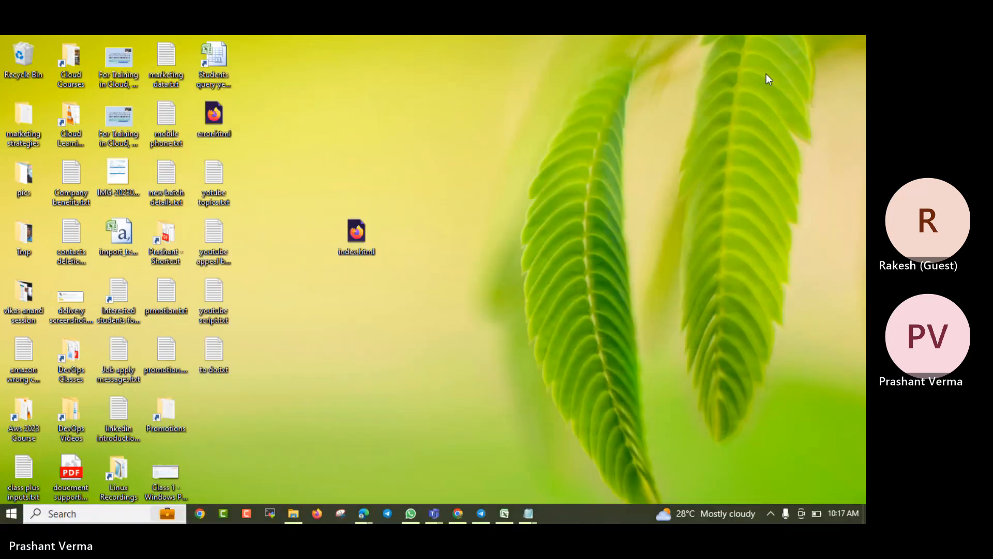
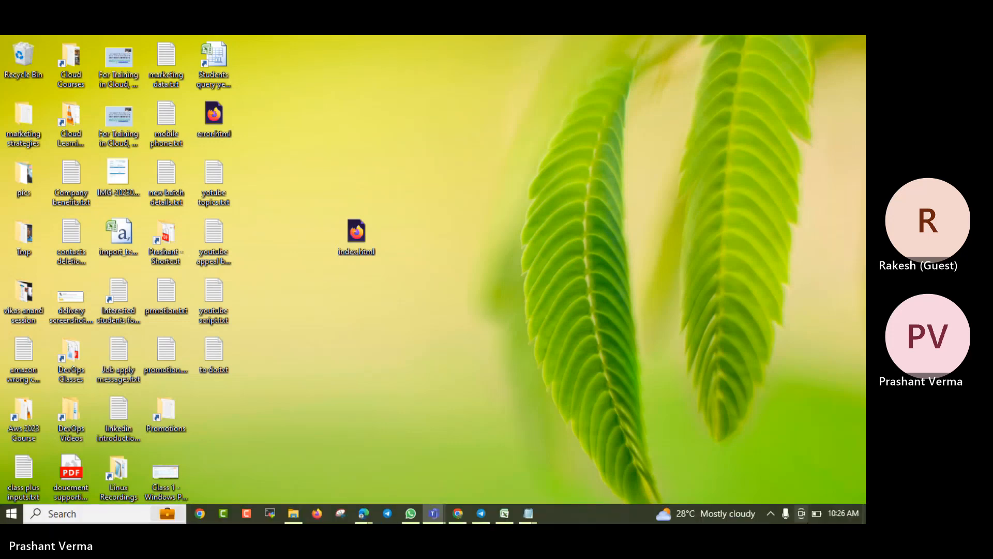
- Minimize the Teams meeting and close the Untitled note without saving it
{"action": "left_click", "coordinate": [835, 366]}
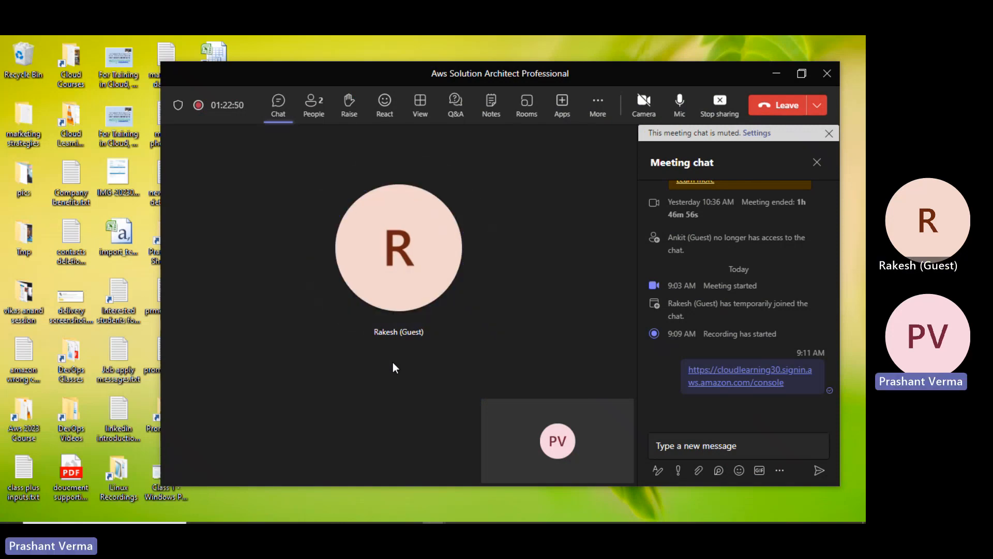
{"action": "left_click", "coordinate": [775, 74]}
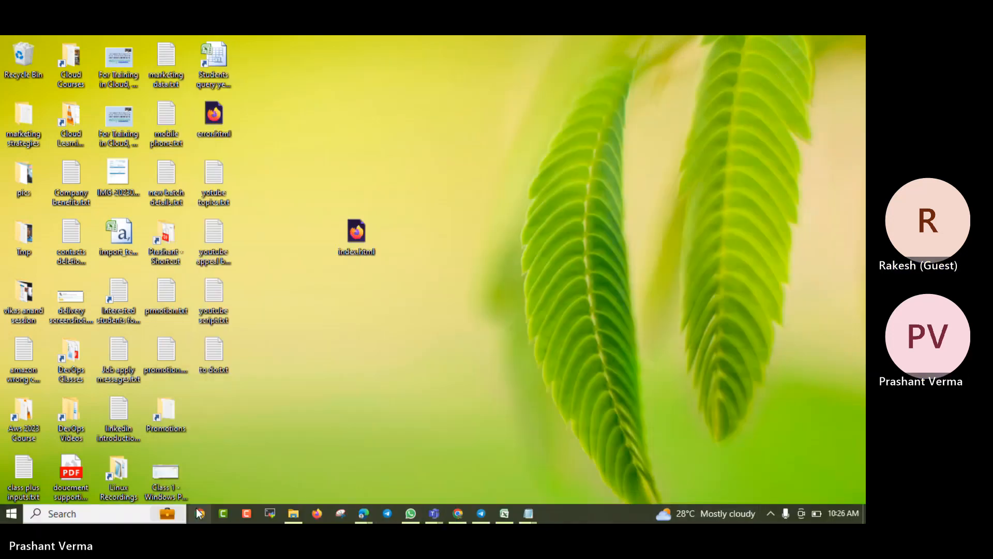
{"action": "mouse_move", "coordinate": [529, 514]}
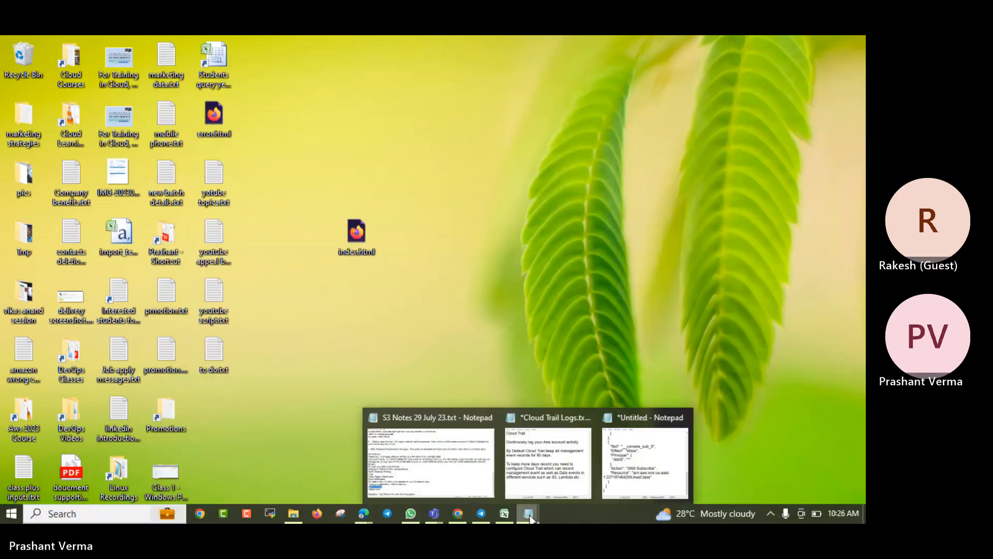
{"action": "left_click", "coordinate": [658, 457]}
{"action": "left_click", "coordinate": [791, 44]}
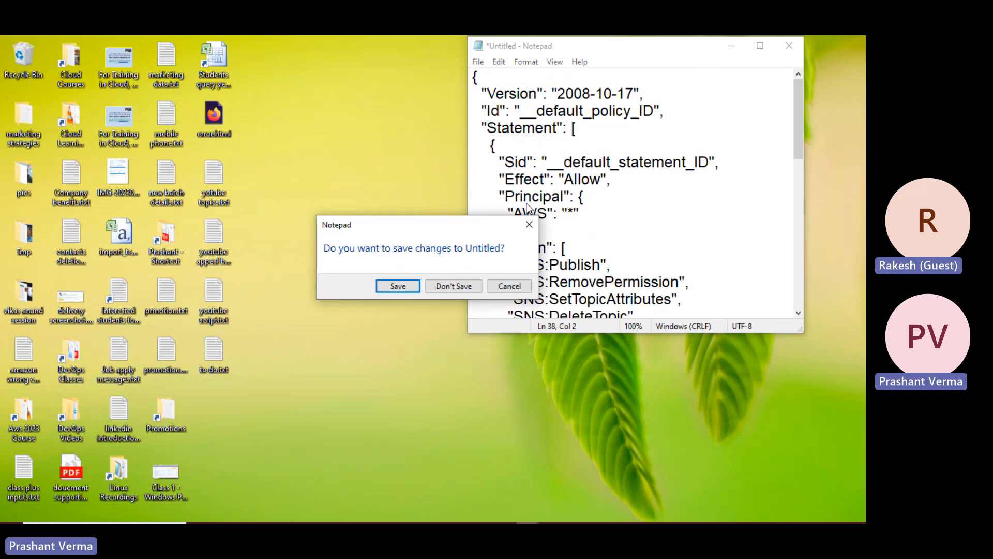
{"action": "left_click", "coordinate": [454, 284]}
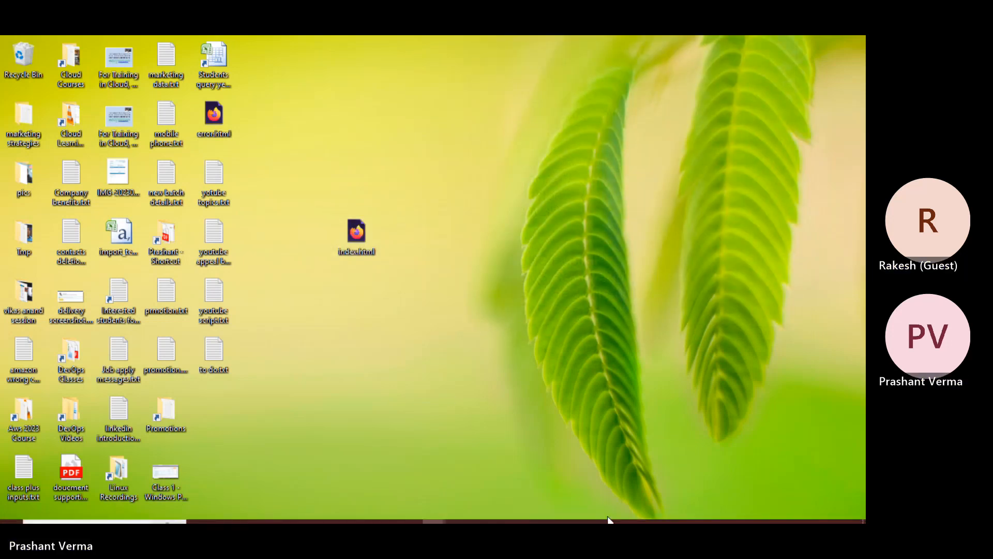
- Open the AWS class notes folder with its S3, IAM and EC2 notes in File Explorer
{"action": "mouse_move", "coordinate": [298, 520]}
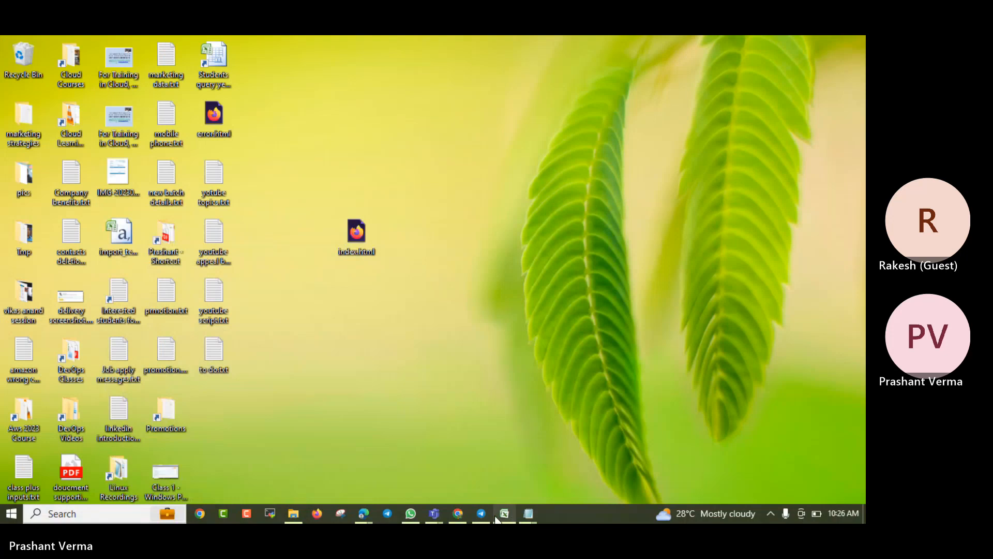
{"action": "mouse_move", "coordinate": [429, 519]}
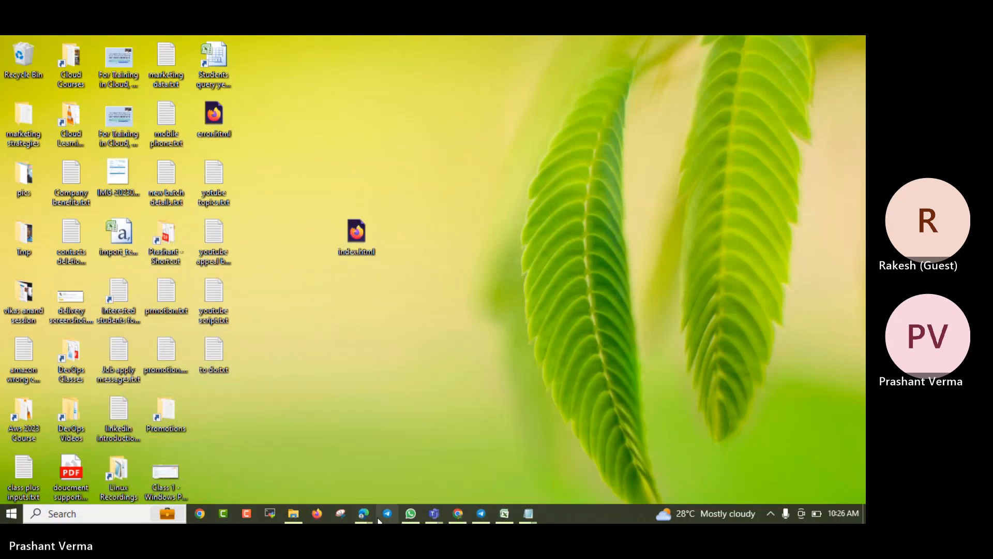
{"action": "left_click", "coordinate": [293, 515]}
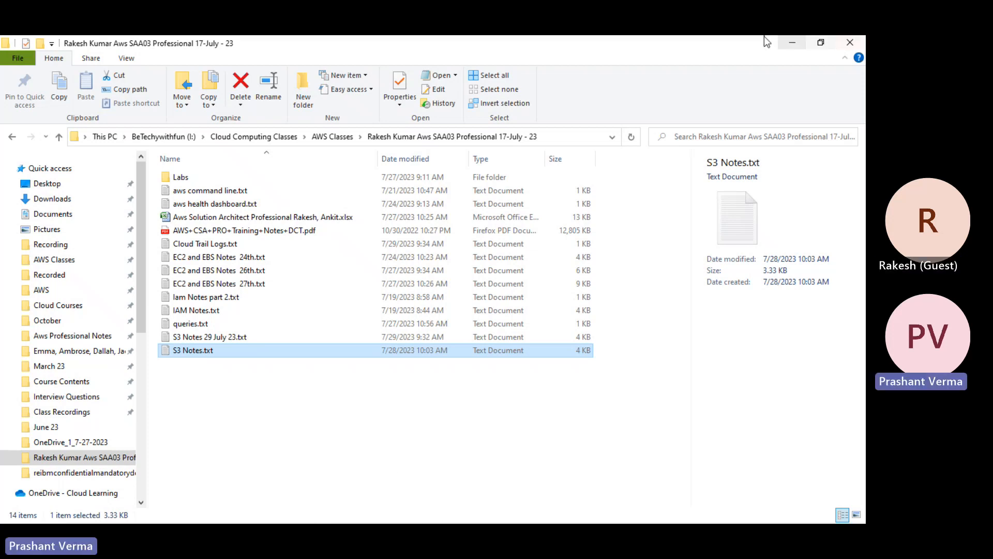
- Minimize and restore the class notes folder, then check and minimize the Edge OneDrive window
{"action": "left_click", "coordinate": [792, 42]}
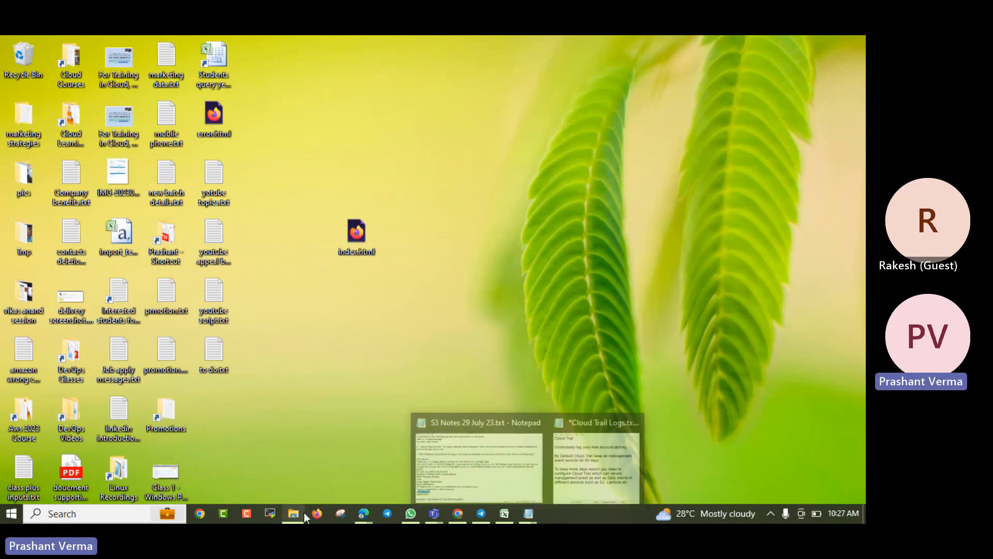
{"action": "mouse_move", "coordinate": [299, 512]}
{"action": "left_click", "coordinate": [278, 491]}
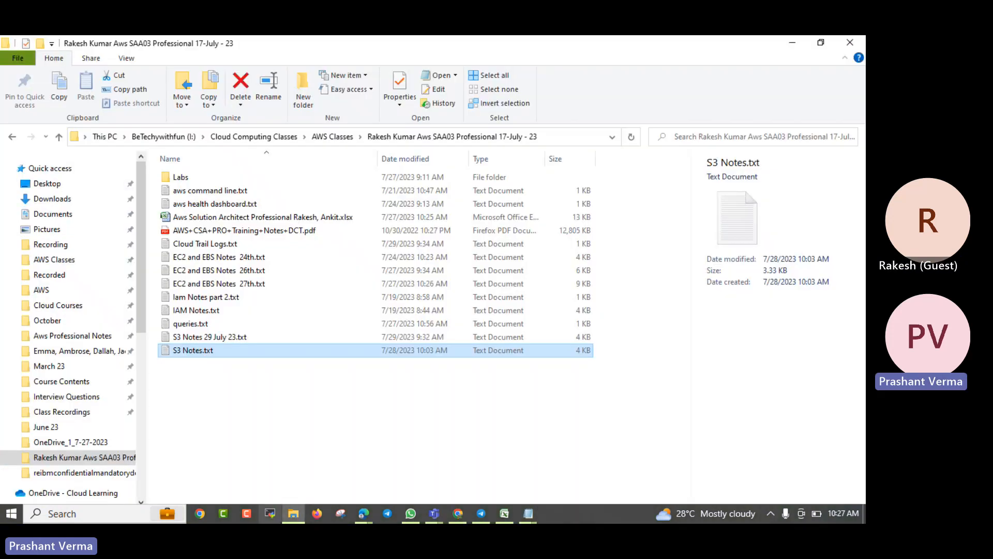
{"action": "mouse_move", "coordinate": [367, 514]}
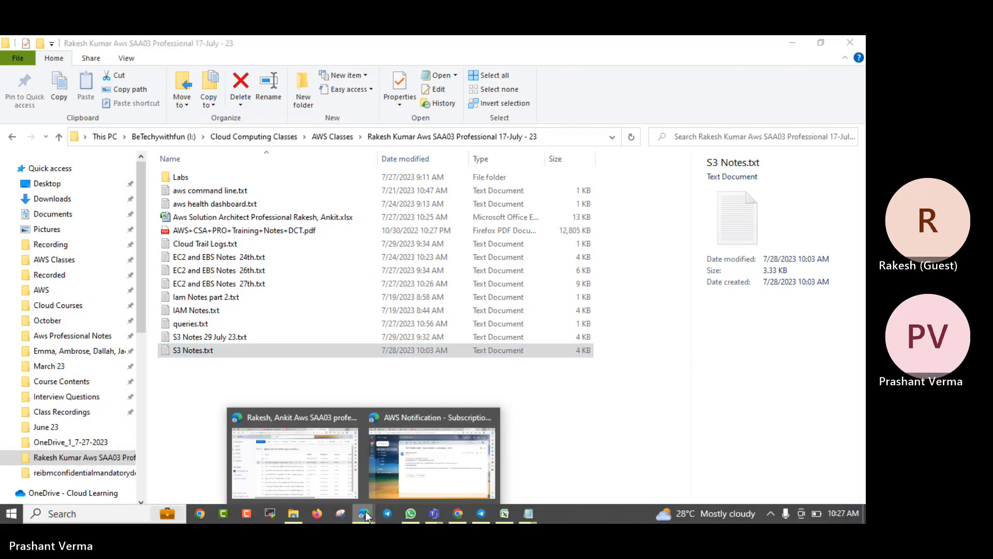
{"action": "left_click", "coordinate": [328, 482]}
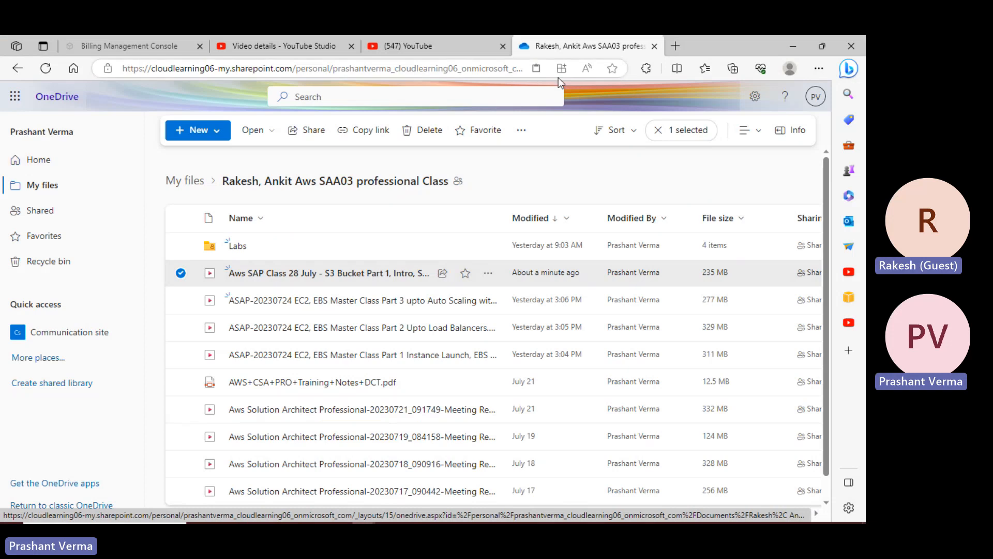
{"action": "left_click", "coordinate": [794, 39]}
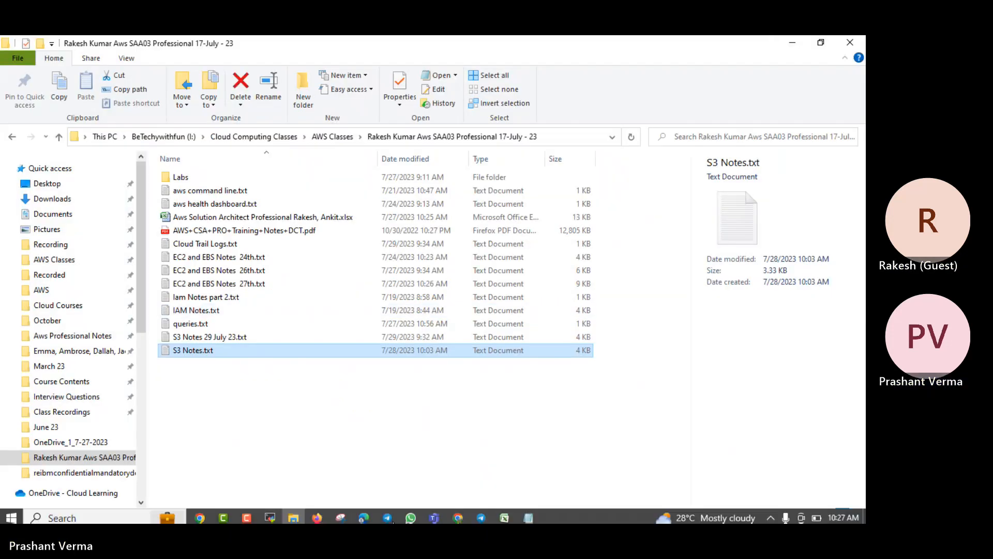
- Bring up the AWS Notification browser window and open the Amazon S3 Notification email
{"action": "mouse_move", "coordinate": [367, 514]}
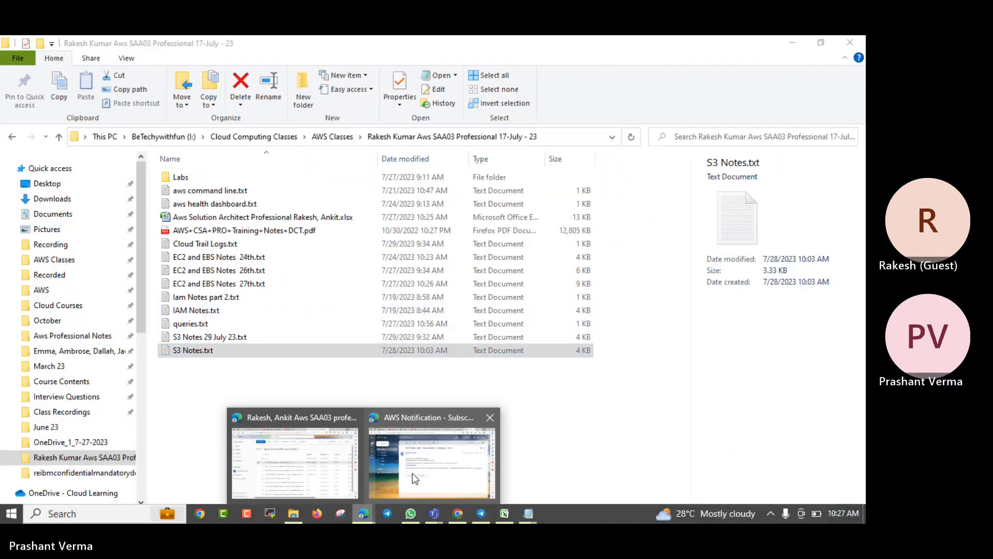
{"action": "left_click", "coordinate": [412, 473]}
{"action": "left_click", "coordinate": [96, 183]}
{"action": "left_click", "coordinate": [414, 200]}
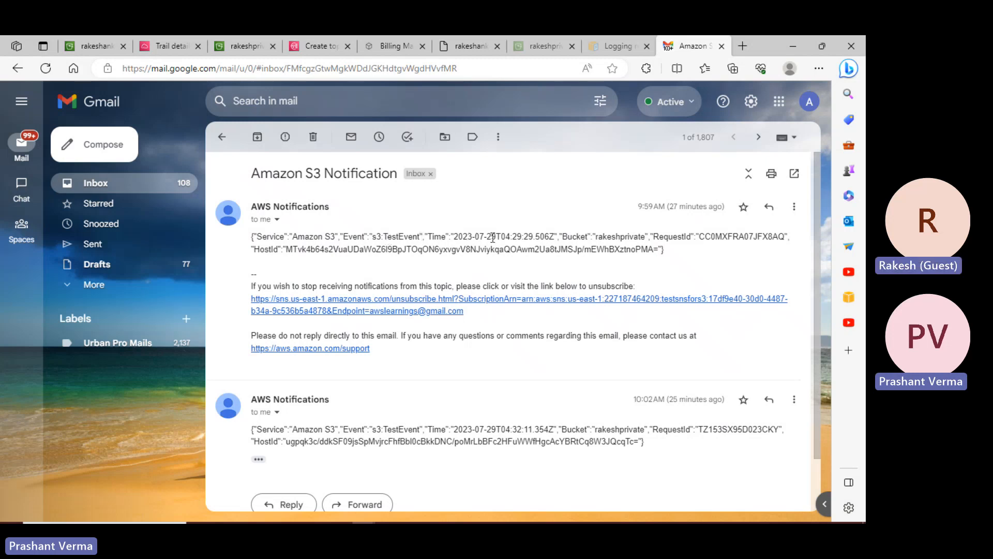
- Read both s3:TestEvent emails for rakeshprivate, expanding the second's trimmed content, then return to the inbox
{"action": "scroll", "coordinate": [596, 236], "scroll_direction": "down", "scroll_amount": 1}
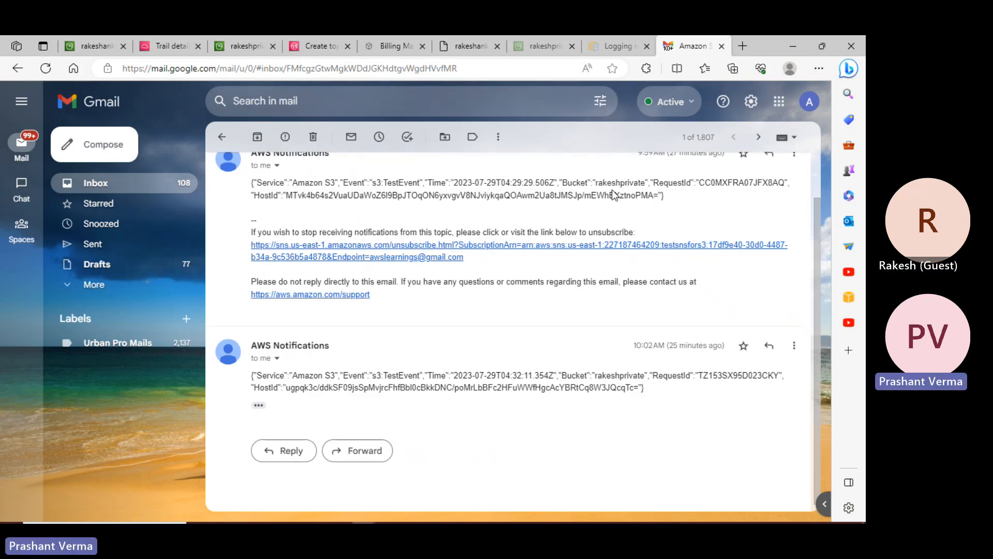
{"action": "left_click", "coordinate": [258, 405]}
{"action": "scroll", "coordinate": [372, 405], "scroll_direction": "down", "scroll_amount": 2}
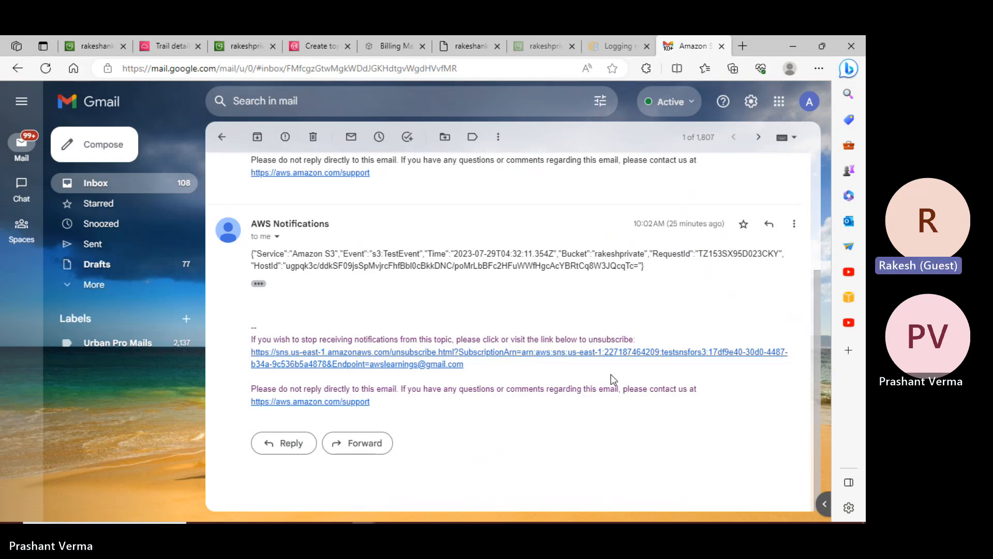
{"action": "scroll", "coordinate": [414, 259], "scroll_direction": "up", "scroll_amount": 3}
{"action": "left_click", "coordinate": [222, 137]}
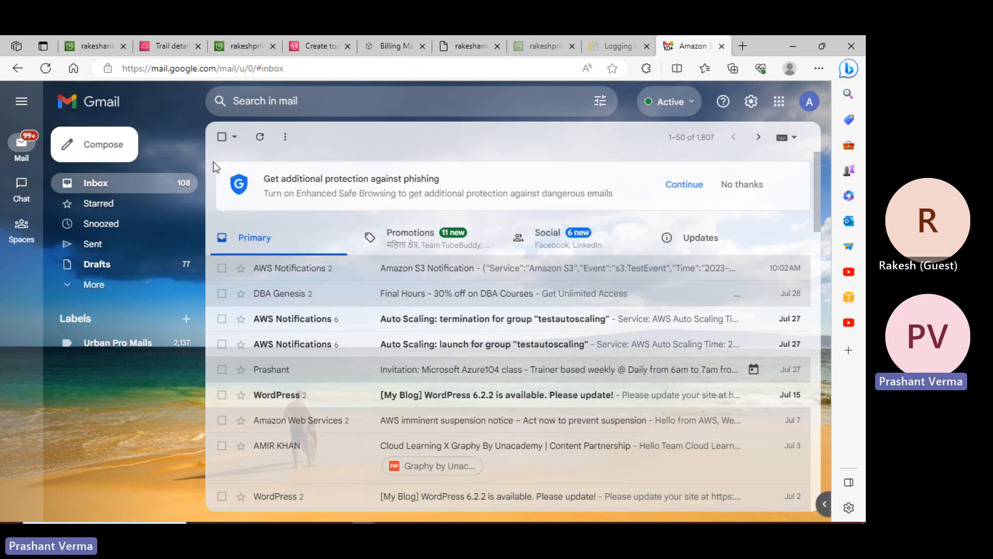
- In the rakeshankit bucket, tick index.html and choose Query with S3 Select
{"action": "left_click", "coordinate": [109, 40]}
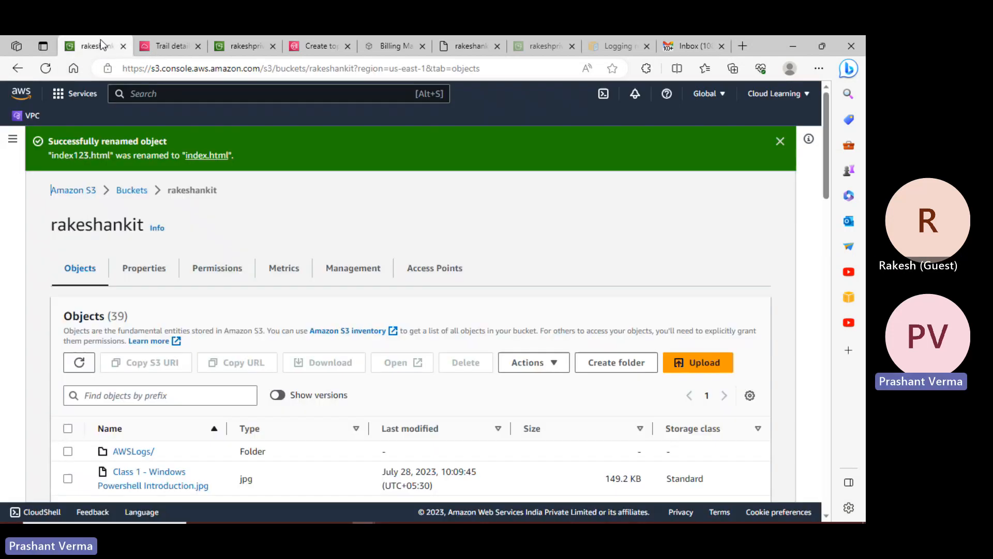
{"action": "scroll", "coordinate": [566, 335], "scroll_direction": "up", "scroll_amount": 3}
{"action": "scroll", "coordinate": [549, 337], "scroll_direction": "down", "scroll_amount": 1}
{"action": "scroll", "coordinate": [546, 331], "scroll_direction": "up", "scroll_amount": 3}
{"action": "scroll", "coordinate": [209, 377], "scroll_direction": "down", "scroll_amount": 5}
{"action": "left_click", "coordinate": [68, 348]}
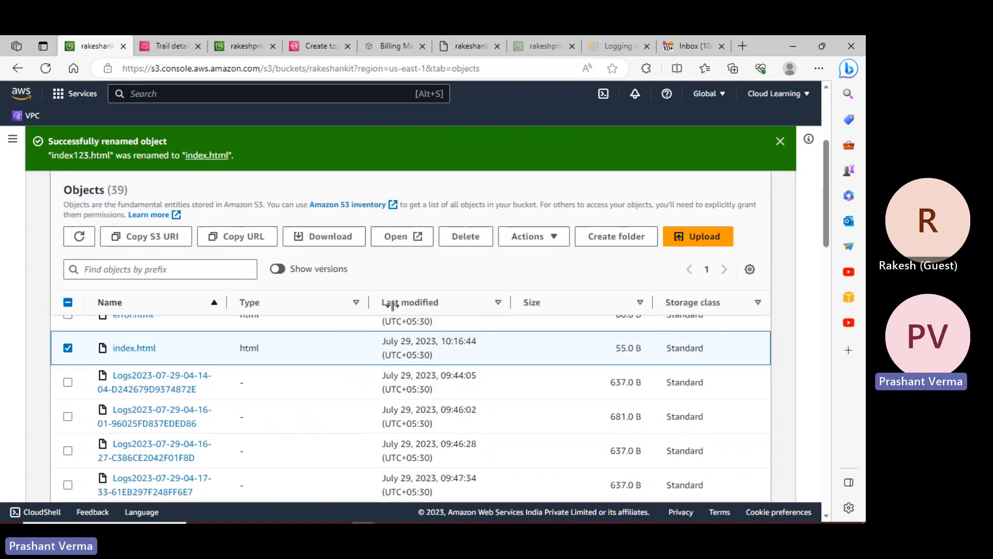
{"action": "left_click", "coordinate": [555, 241]}
{"action": "scroll", "coordinate": [561, 347], "scroll_direction": "down", "scroll_amount": 3}
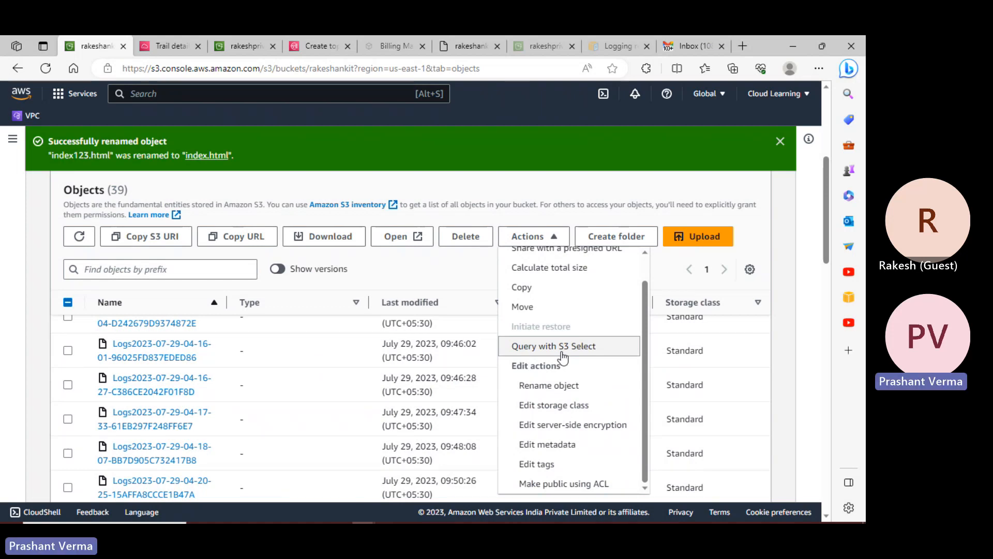
{"action": "left_click", "coordinate": [560, 348]}
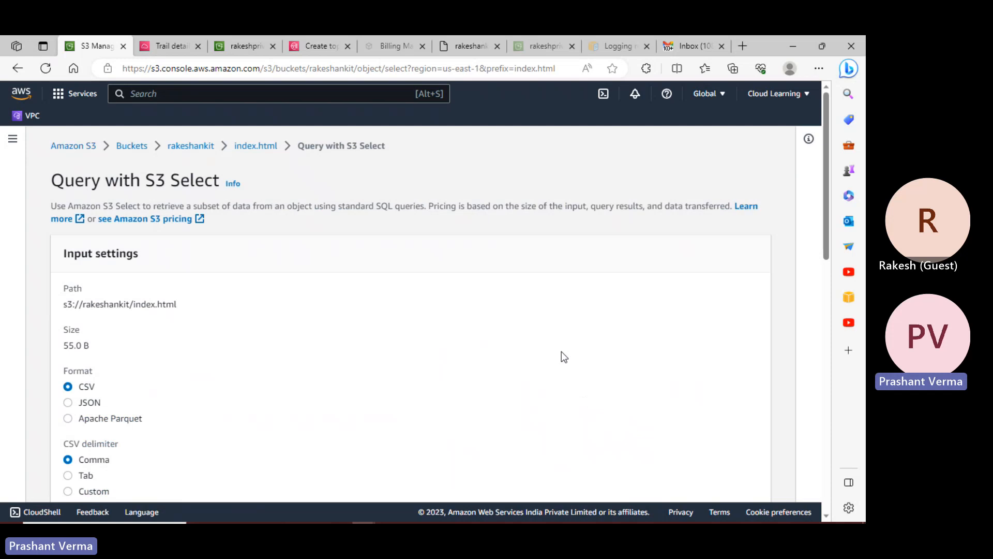
- Review the S3 Select input settings and try a custom CSV delimiter
{"action": "scroll", "coordinate": [365, 365], "scroll_direction": "down", "scroll_amount": 3}
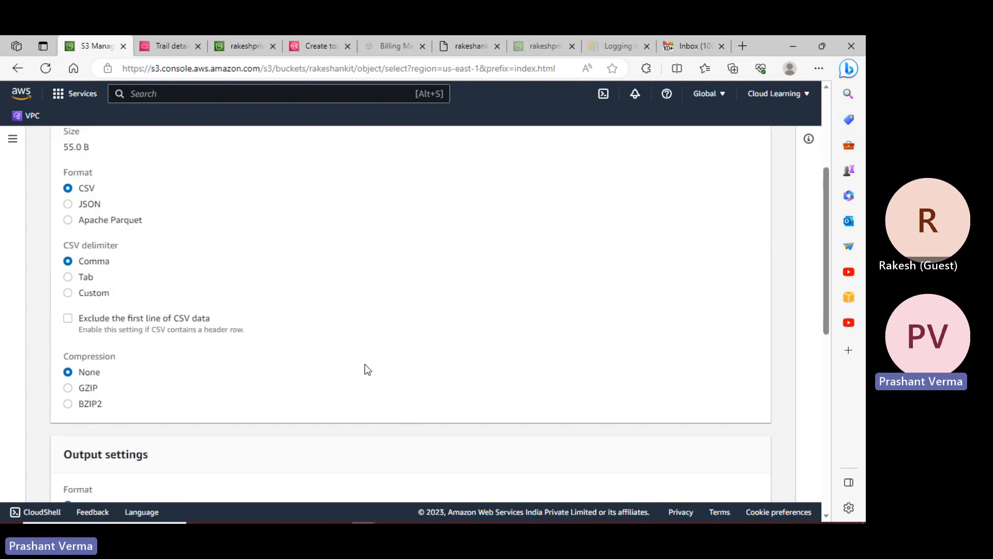
{"action": "scroll", "coordinate": [364, 364], "scroll_direction": "up", "scroll_amount": 2}
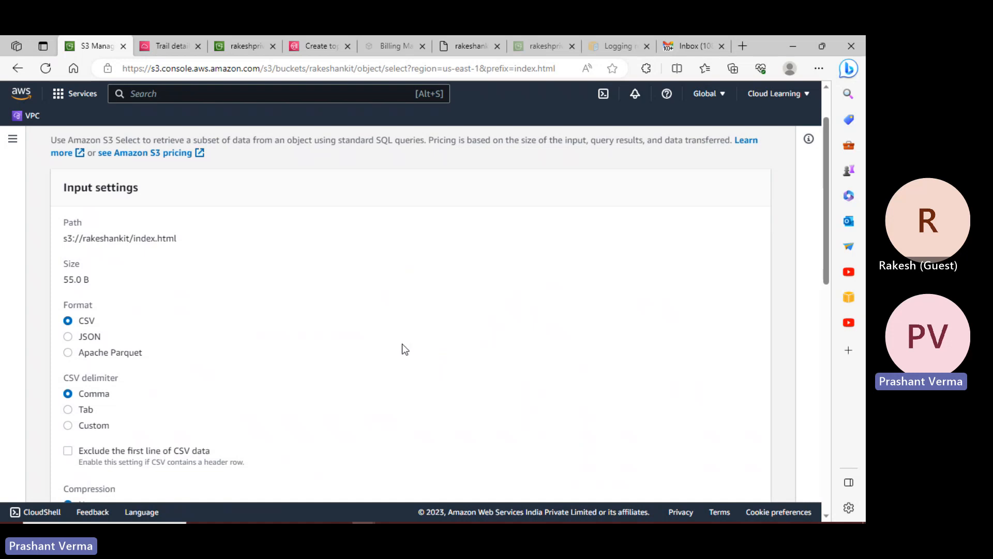
{"action": "scroll", "coordinate": [237, 337], "scroll_direction": "down", "scroll_amount": 1}
{"action": "scroll", "coordinate": [238, 337], "scroll_direction": "down", "scroll_amount": 7}
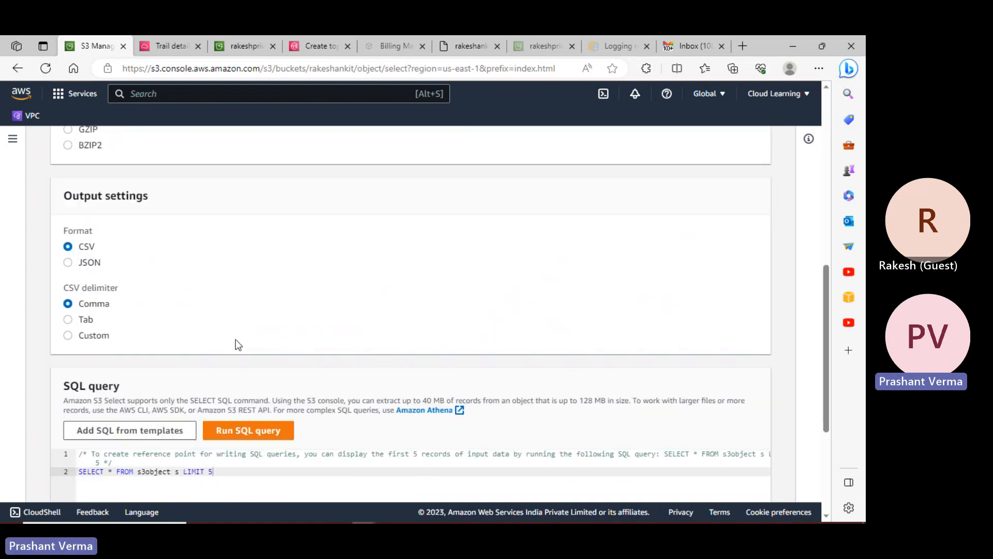
{"action": "scroll", "coordinate": [236, 342], "scroll_direction": "down", "scroll_amount": 3}
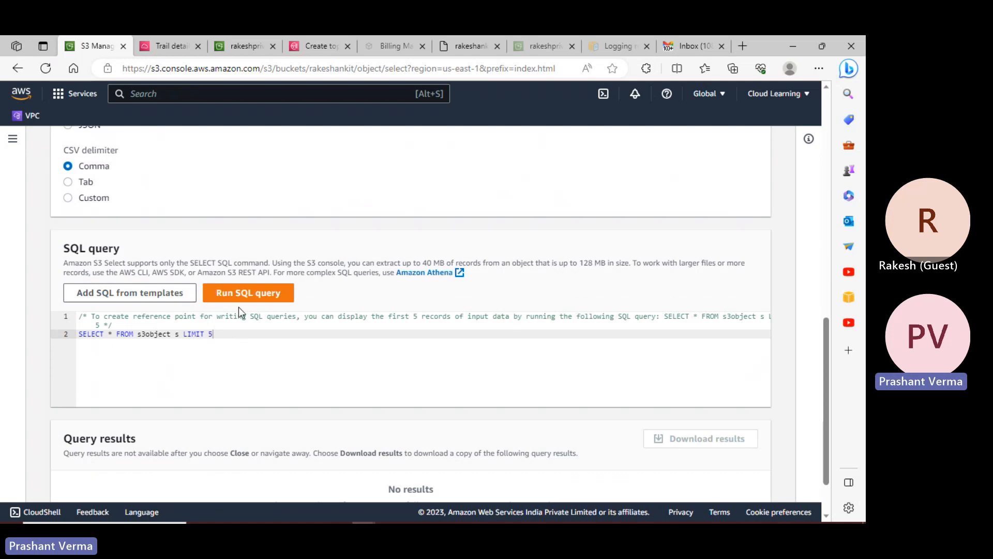
{"action": "scroll", "coordinate": [240, 310], "scroll_direction": "up", "scroll_amount": 10}
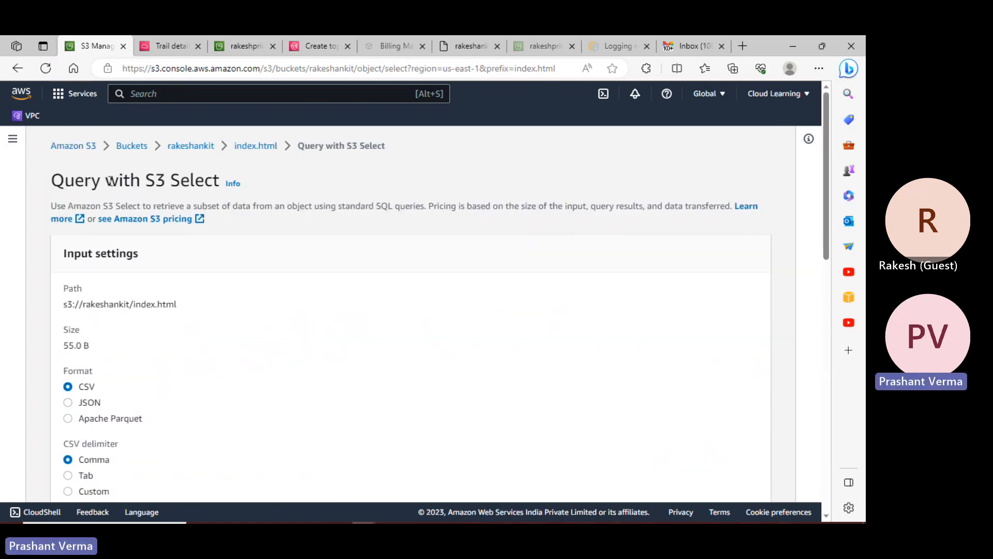
{"action": "scroll", "coordinate": [250, 306], "scroll_direction": "down", "scroll_amount": 2}
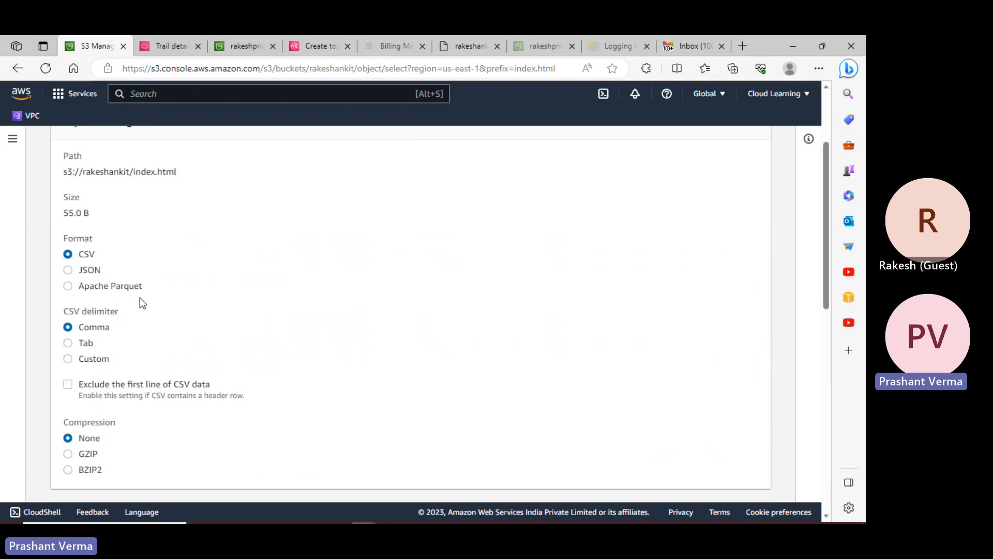
{"action": "scroll", "coordinate": [140, 299], "scroll_direction": "down", "scroll_amount": 3}
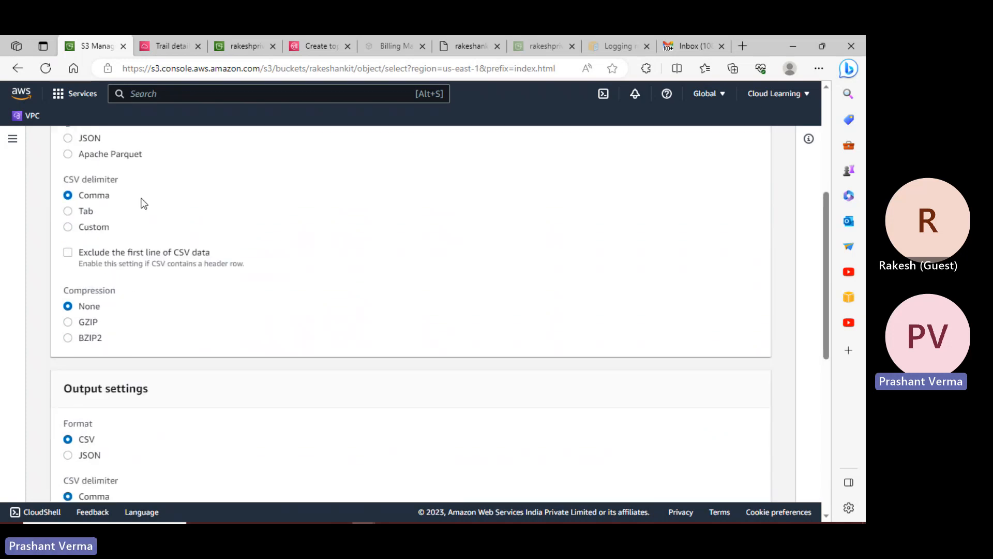
{"action": "left_click", "coordinate": [104, 228]}
- Reset the CSV delimiter to Comma and view the one returned record, 'Welcome to our first Website'
{"action": "left_click", "coordinate": [87, 195]}
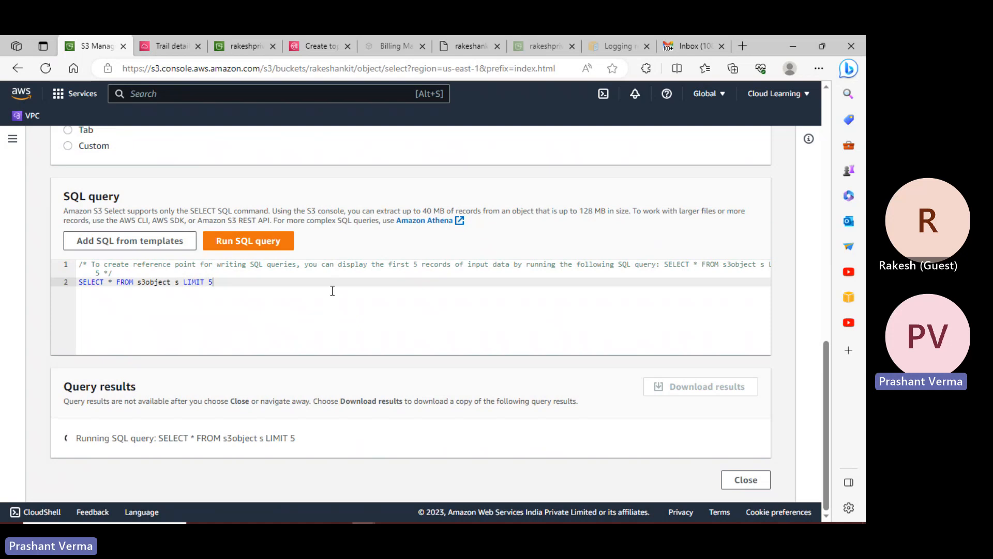
{"action": "scroll", "coordinate": [333, 290], "scroll_direction": "down", "scroll_amount": 3}
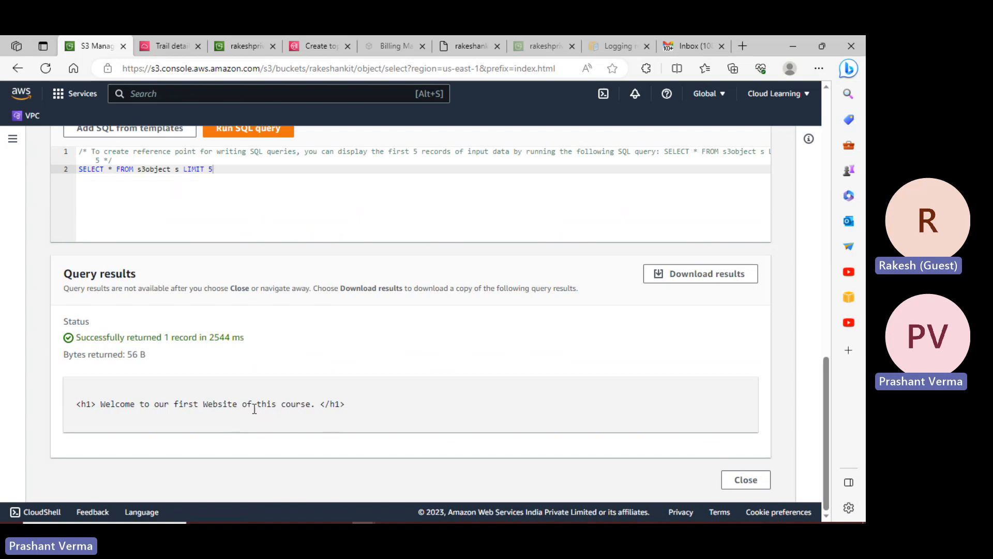
{"action": "left_click_drag", "start_coordinate": [345, 409], "coordinate": [88, 400]}
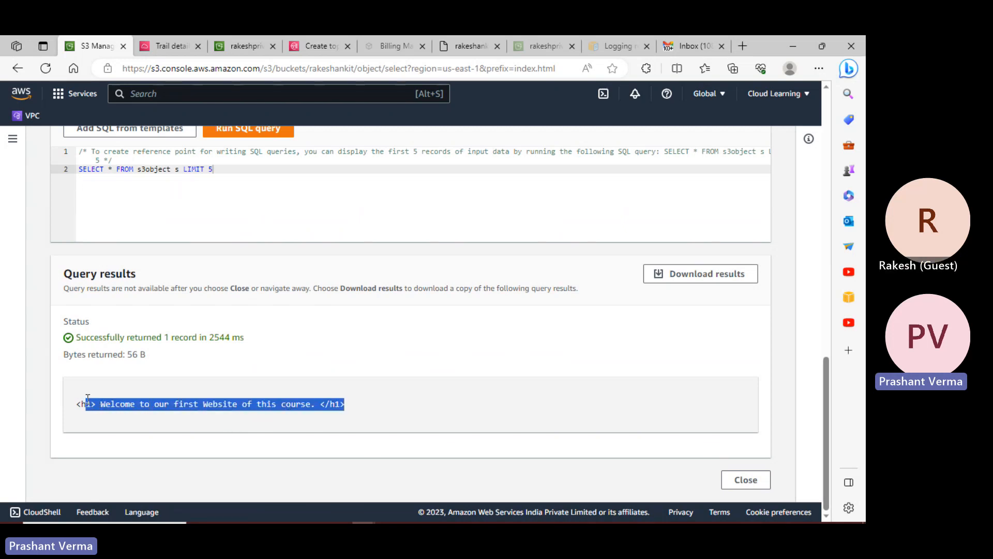
{"action": "left_click", "coordinate": [368, 397]}
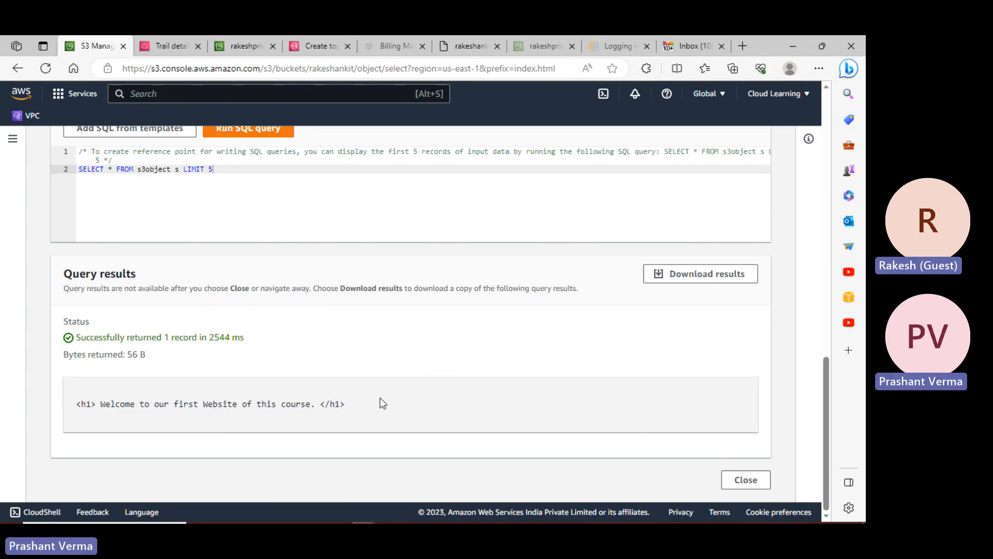
{"action": "scroll", "coordinate": [382, 399], "scroll_direction": "up", "scroll_amount": 4}
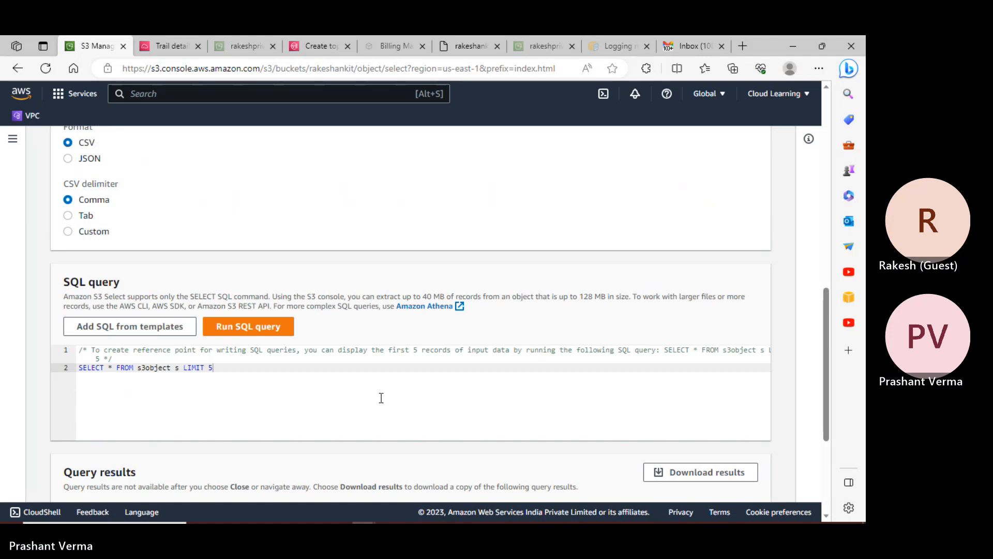
{"action": "scroll", "coordinate": [381, 398], "scroll_direction": "up", "scroll_amount": 5}
{"action": "scroll", "coordinate": [382, 402], "scroll_direction": "up", "scroll_amount": 5}
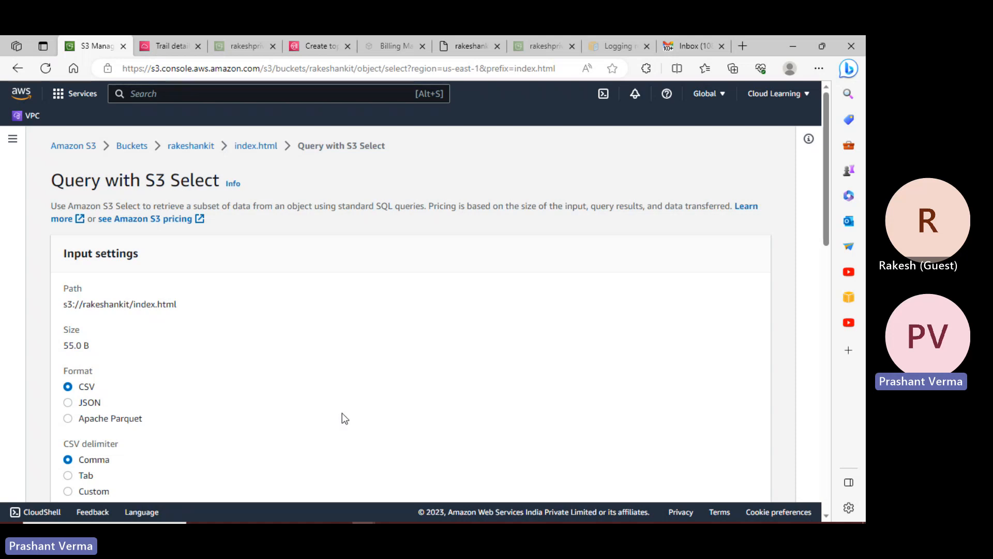
{"action": "scroll", "coordinate": [477, 340], "scroll_direction": "down", "scroll_amount": 10}
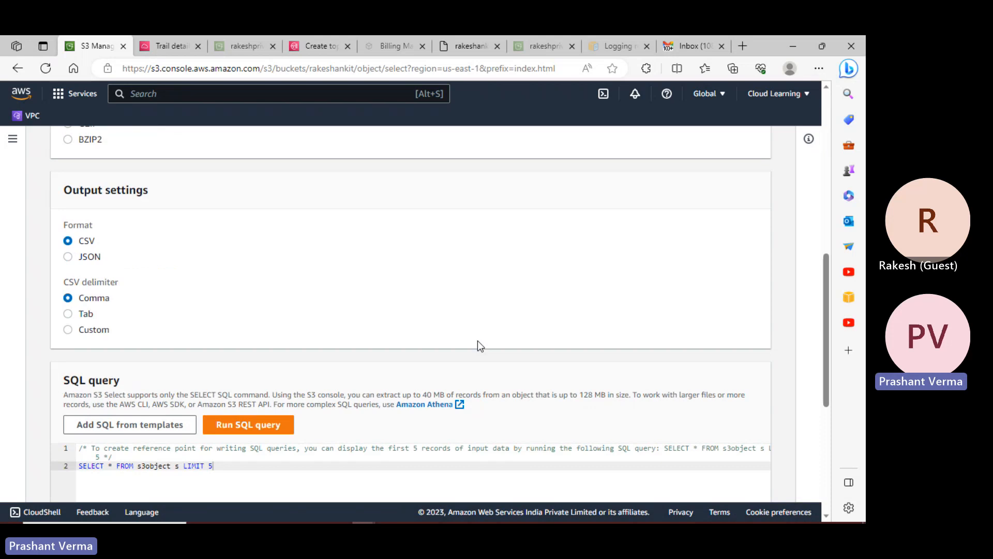
{"action": "scroll", "coordinate": [477, 341], "scroll_direction": "down", "scroll_amount": 4}
{"action": "scroll", "coordinate": [478, 341], "scroll_direction": "down", "scroll_amount": 2}
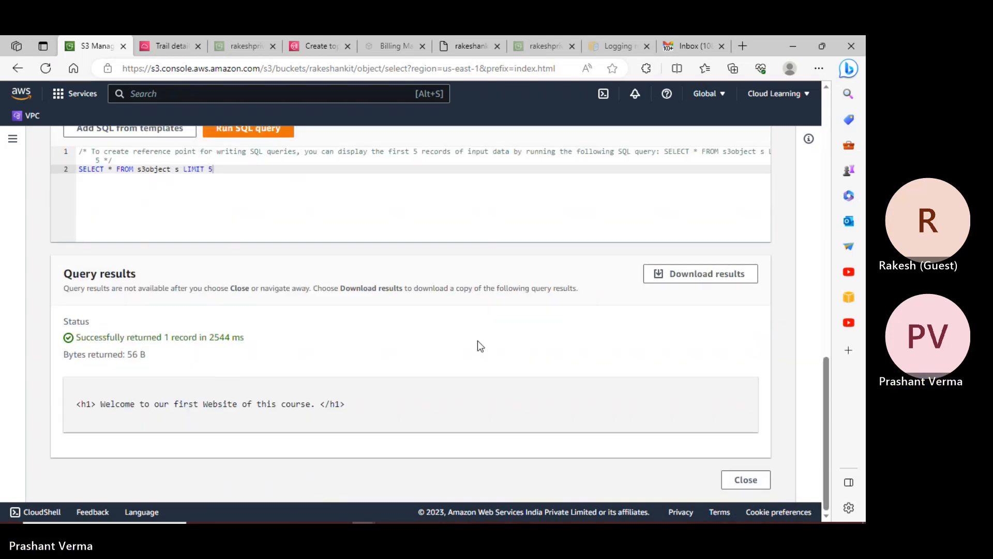
{"action": "scroll", "coordinate": [477, 346], "scroll_direction": "up", "scroll_amount": 4}
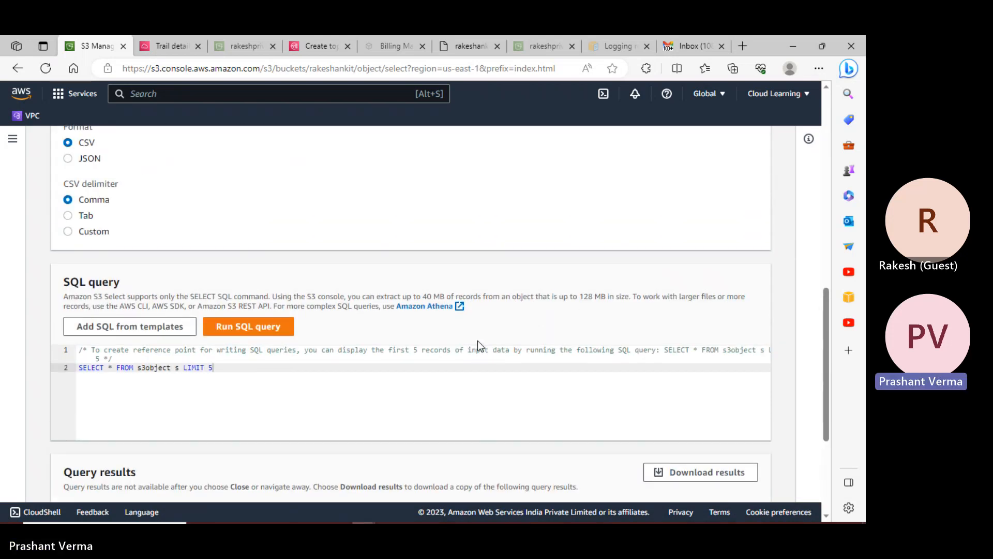
- Change the query limit from 5 to 10 and rerun it, still getting one record
{"action": "scroll", "coordinate": [309, 334], "scroll_direction": "down", "scroll_amount": 1}
{"action": "key", "text": "BackSpace"}
{"action": "type", "text": "10"}
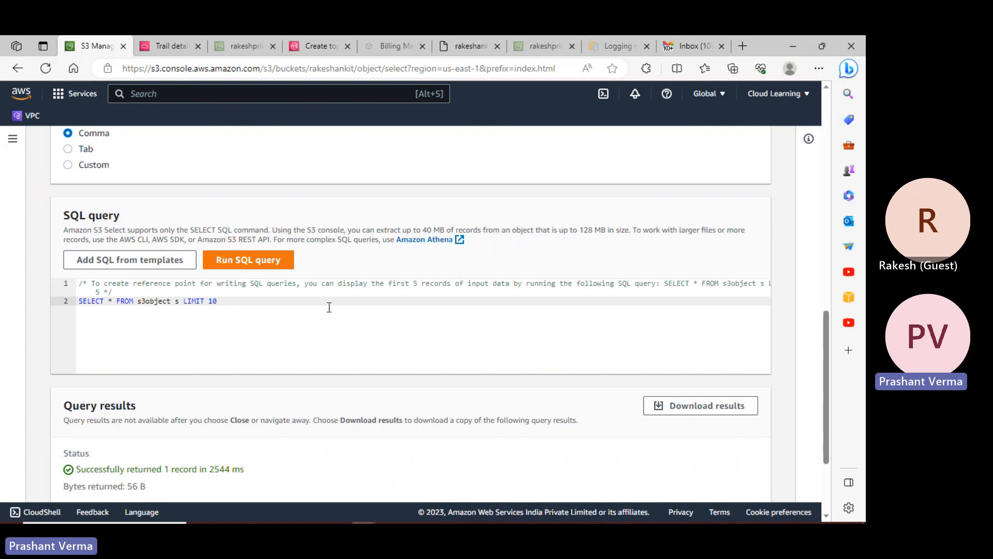
{"action": "left_click", "coordinate": [250, 266]}
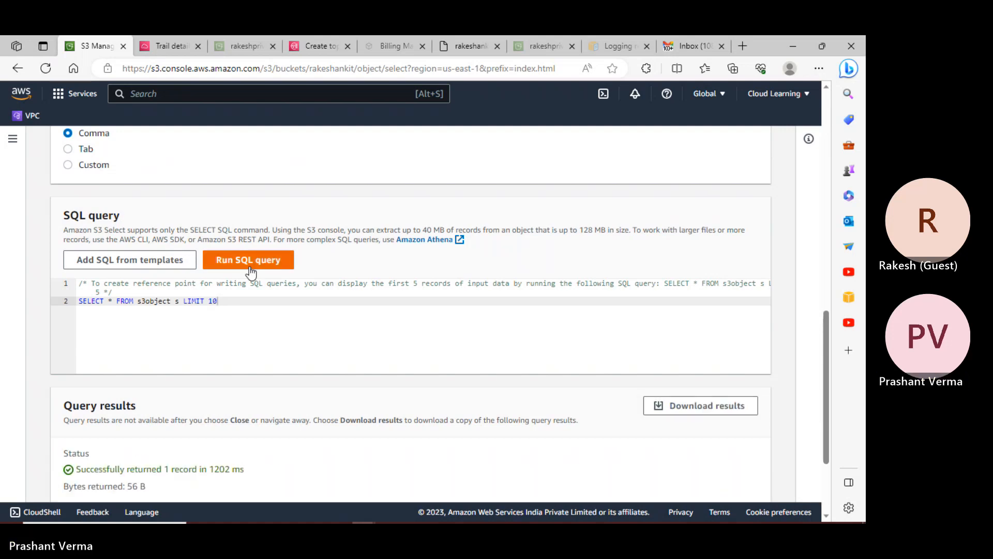
{"action": "scroll", "coordinate": [250, 271], "scroll_direction": "down", "scroll_amount": 3}
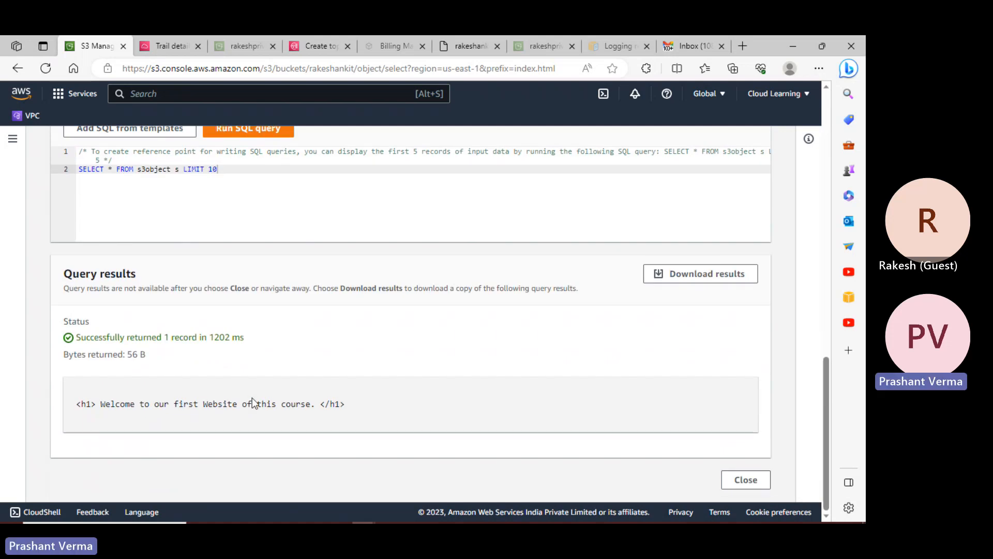
{"action": "scroll", "coordinate": [213, 253], "scroll_direction": "up", "scroll_amount": 5}
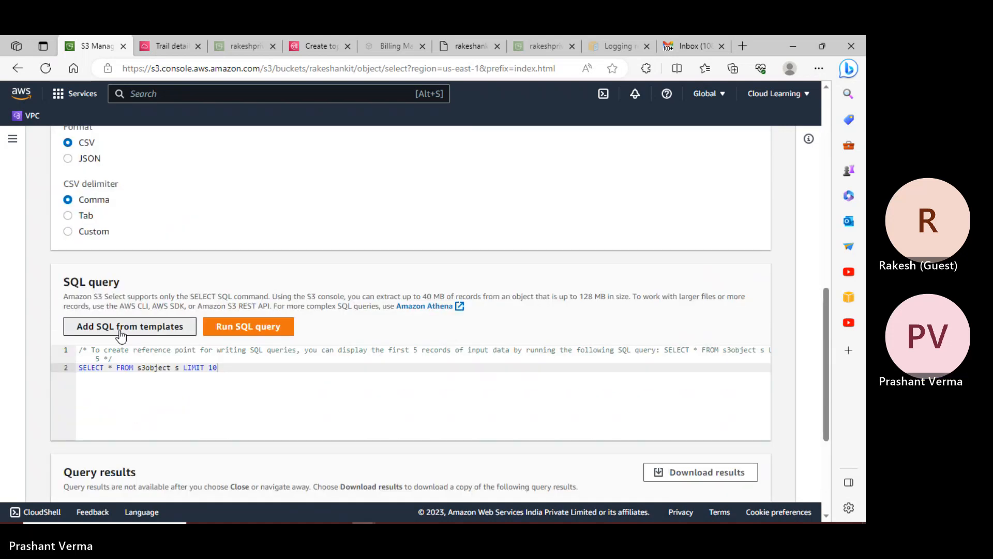
- Open and close the SQL templates list, then return to the rakeshankit object list
{"action": "left_click", "coordinate": [121, 331]}
{"action": "left_click", "coordinate": [392, 331]}
{"action": "scroll", "coordinate": [310, 289], "scroll_direction": "up", "scroll_amount": 11}
{"action": "scroll", "coordinate": [228, 301], "scroll_direction": "down", "scroll_amount": 5}
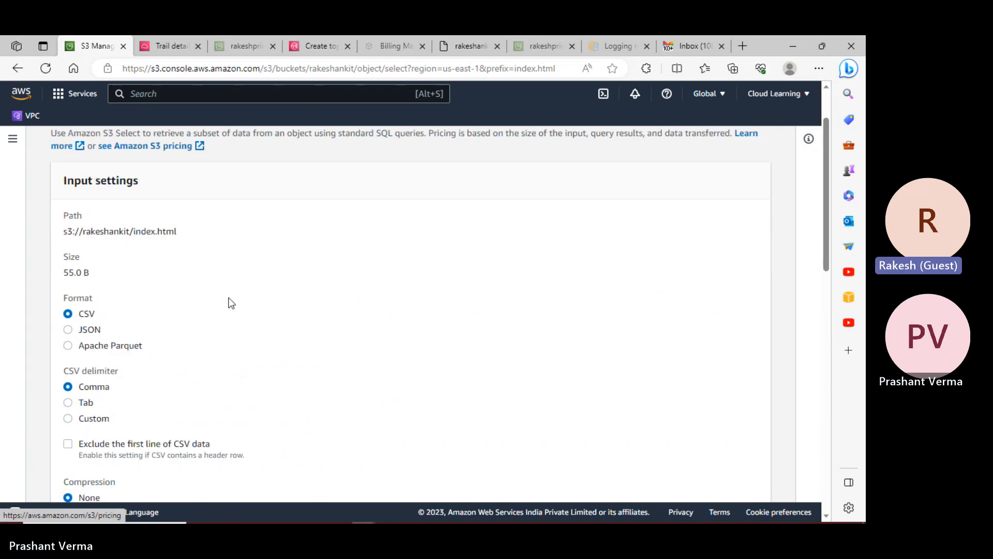
{"action": "scroll", "coordinate": [231, 303], "scroll_direction": "down", "scroll_amount": 4}
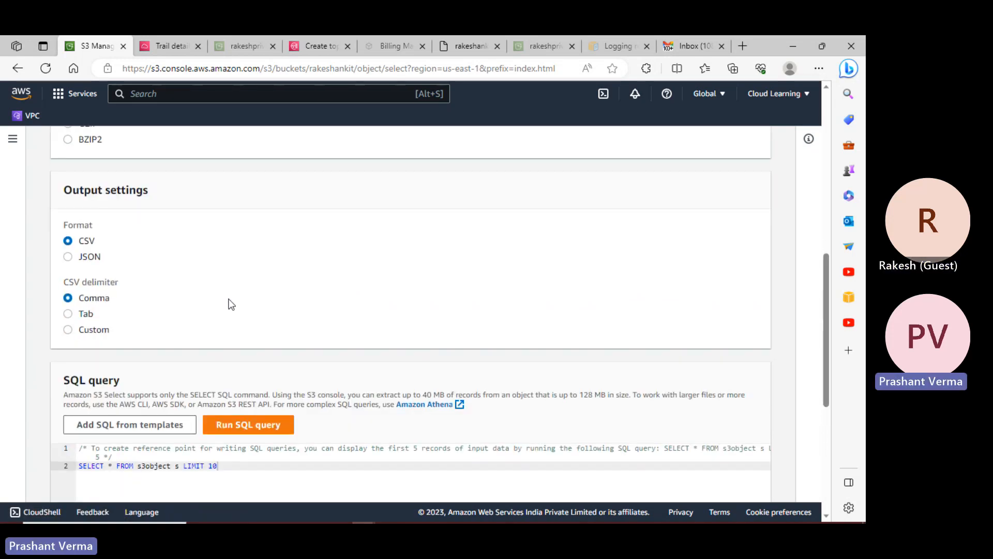
{"action": "scroll", "coordinate": [231, 305], "scroll_direction": "up", "scroll_amount": 4}
{"action": "scroll", "coordinate": [231, 305], "scroll_direction": "up", "scroll_amount": 5}
{"action": "left_click", "coordinate": [192, 146]}
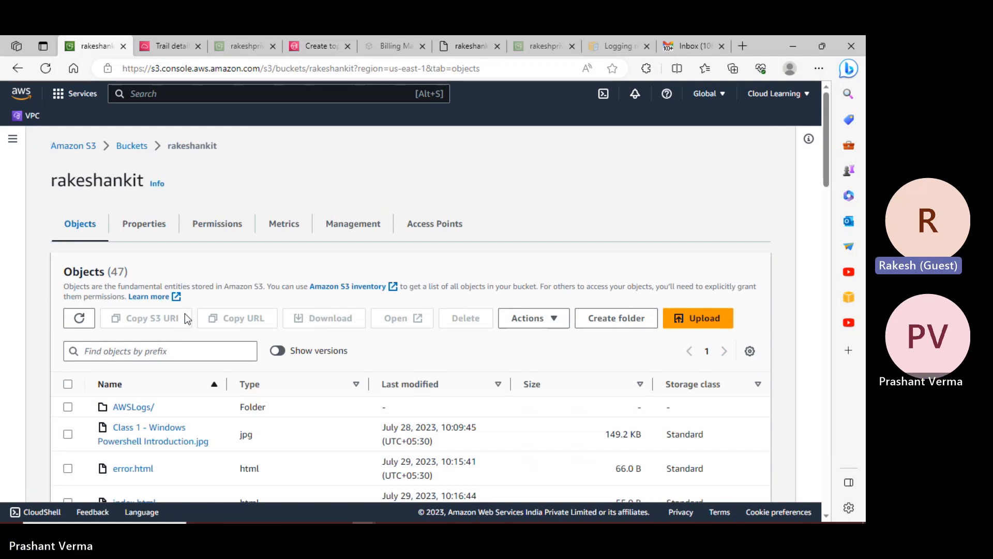
- Scroll through rakeshankit's 47 objects: AWSLogs/, error.html, index.html and the Logs2023-07-29 files
{"action": "scroll", "coordinate": [186, 314], "scroll_direction": "down", "scroll_amount": 5}
{"action": "scroll", "coordinate": [185, 317], "scroll_direction": "down", "scroll_amount": 10}
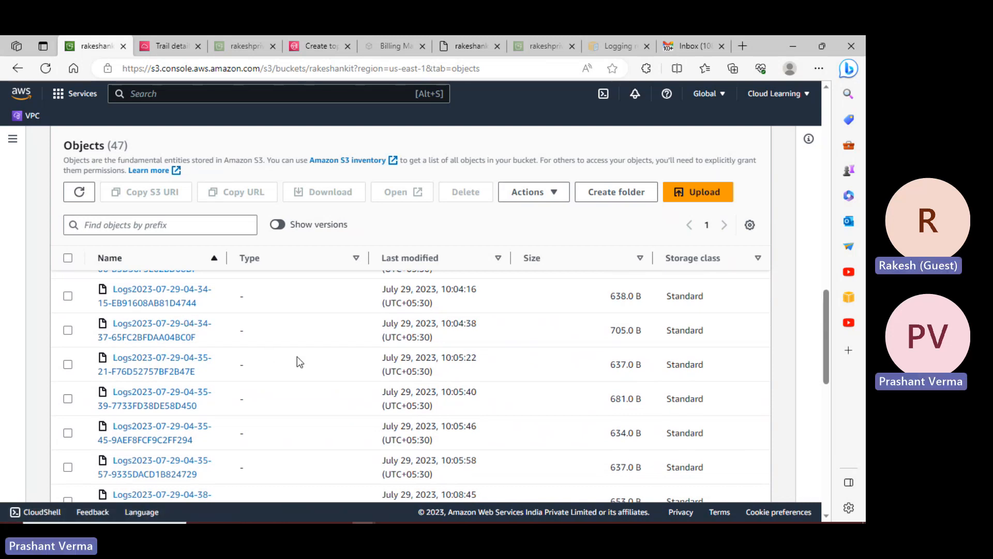
{"action": "scroll", "coordinate": [298, 358], "scroll_direction": "up", "scroll_amount": 10}
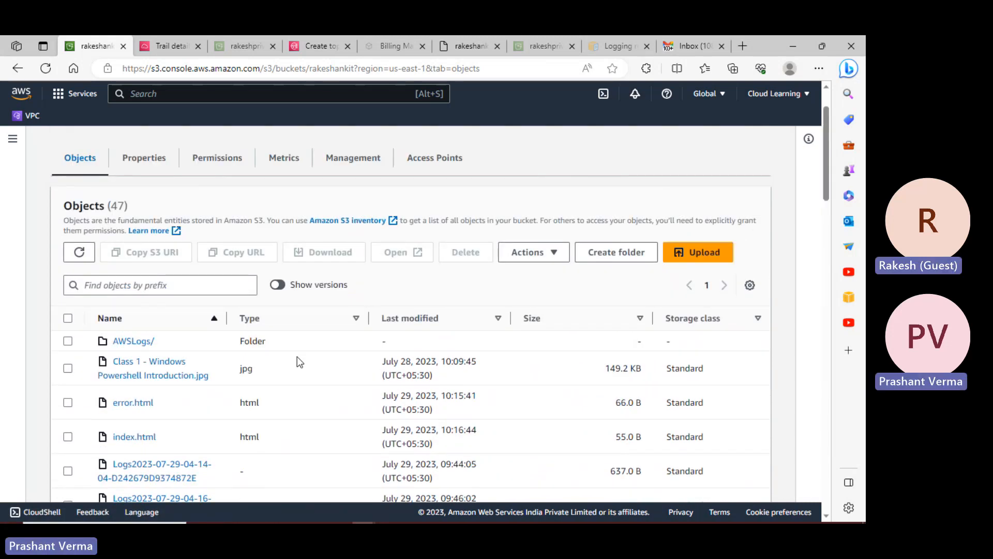
{"action": "scroll", "coordinate": [298, 361], "scroll_direction": "down", "scroll_amount": 3}
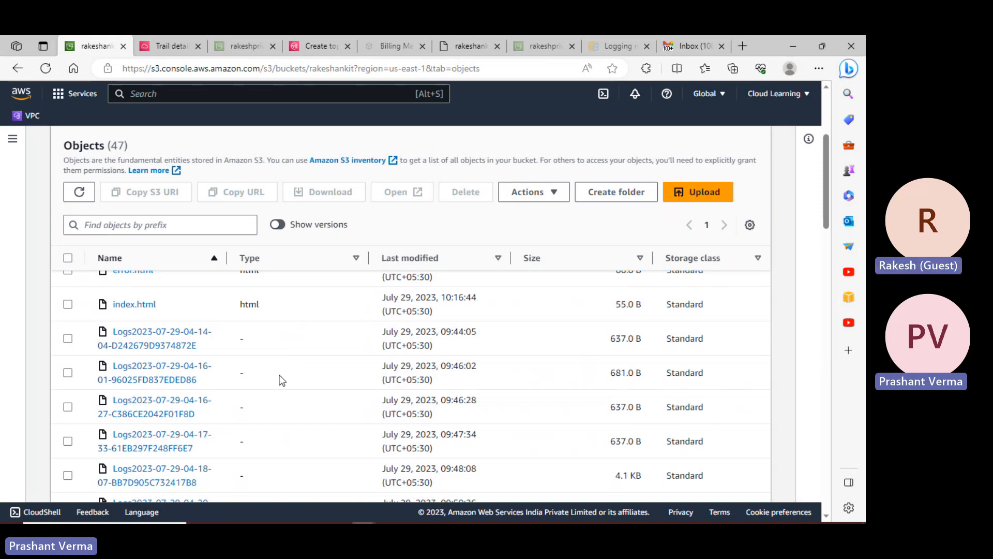
{"action": "scroll", "coordinate": [283, 361], "scroll_direction": "down", "scroll_amount": 5}
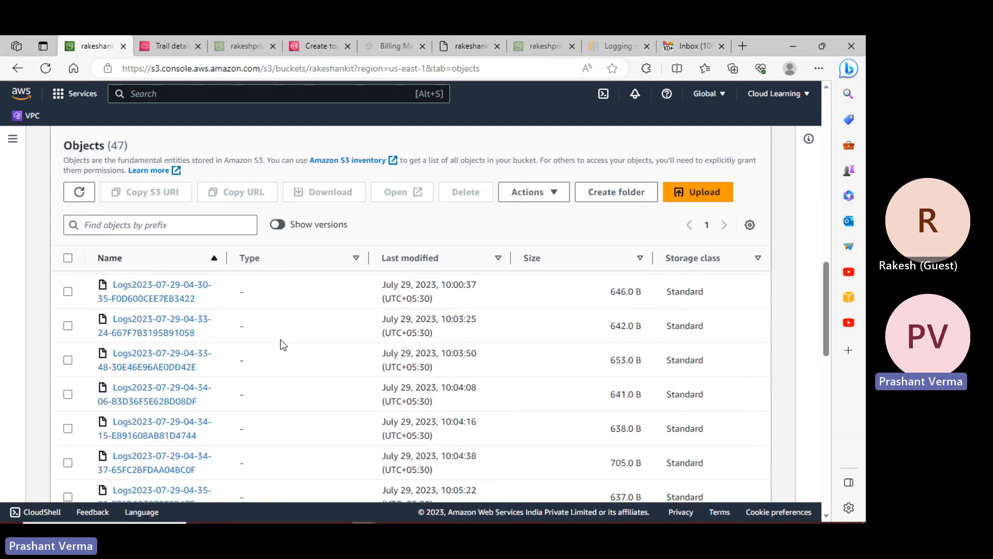
{"action": "scroll", "coordinate": [281, 340], "scroll_direction": "down", "scroll_amount": 10}
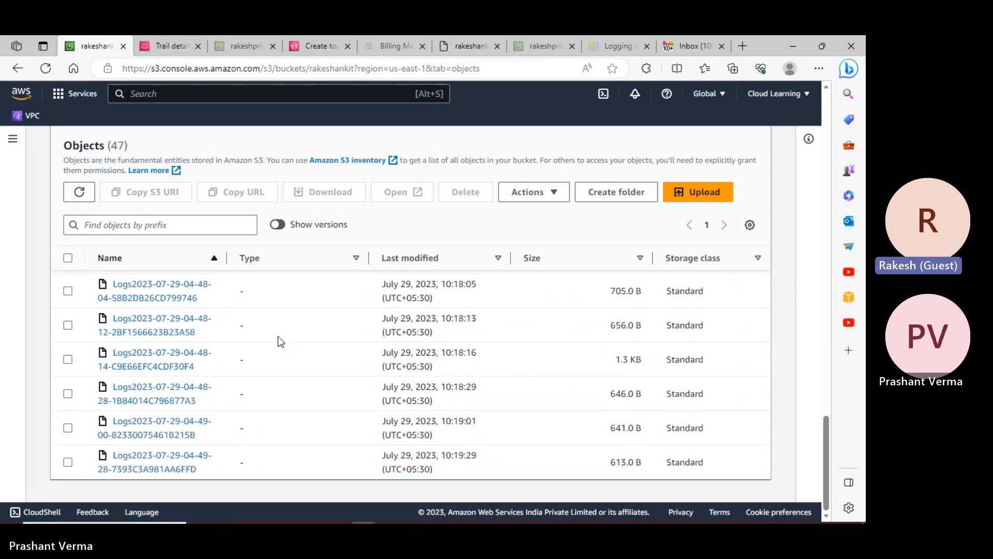
{"action": "scroll", "coordinate": [272, 328], "scroll_direction": "up", "scroll_amount": 15}
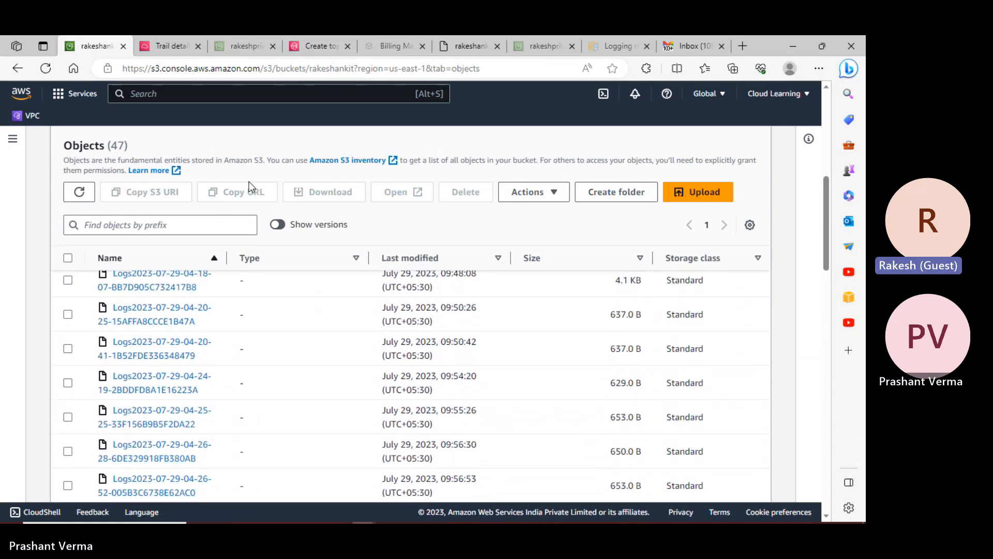
{"action": "scroll", "coordinate": [232, 310], "scroll_direction": "up", "scroll_amount": 5}
{"action": "scroll", "coordinate": [222, 357], "scroll_direction": "down", "scroll_amount": 3}
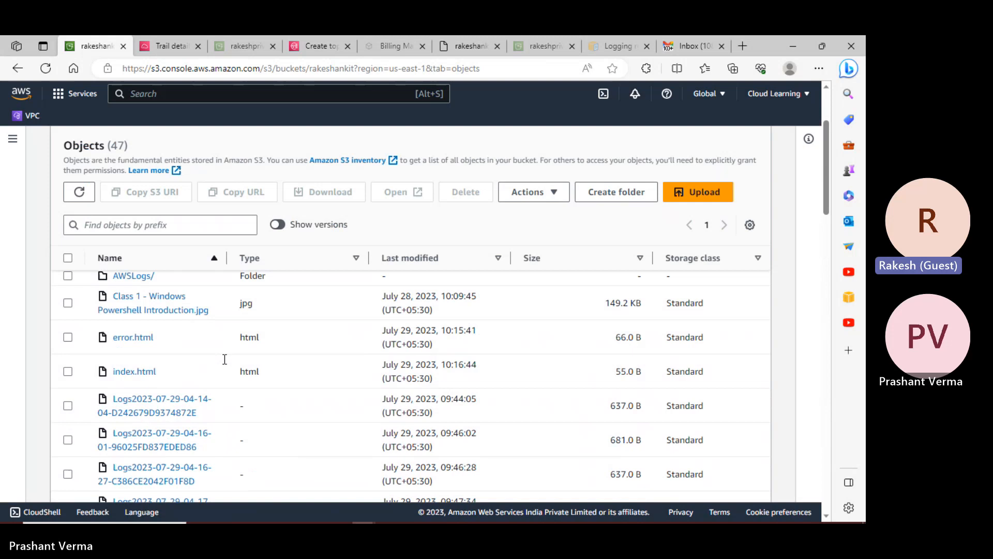
{"action": "left_click", "coordinate": [139, 414]}
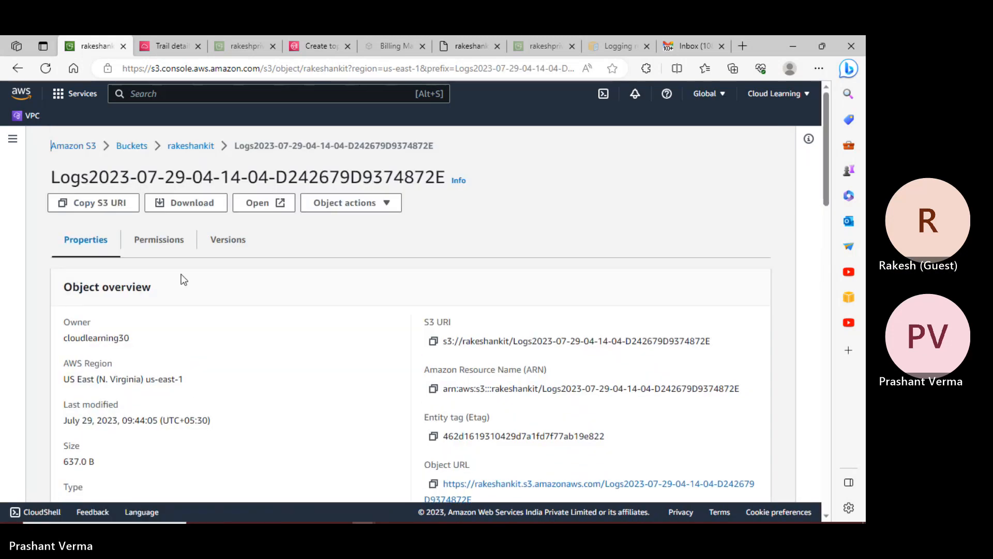
{"action": "scroll", "coordinate": [274, 299], "scroll_direction": "down", "scroll_amount": 5}
{"action": "scroll", "coordinate": [273, 299], "scroll_direction": "down", "scroll_amount": 16}
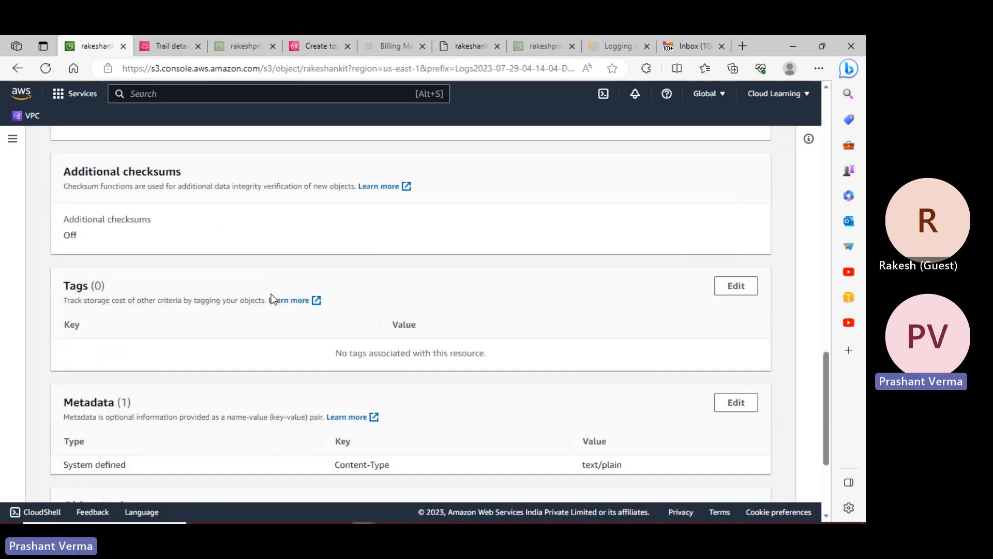
{"action": "scroll", "coordinate": [274, 299], "scroll_direction": "up", "scroll_amount": 20}
{"action": "left_click", "coordinate": [174, 138]}
{"action": "scroll", "coordinate": [207, 336], "scroll_direction": "down", "scroll_amount": 5}
{"action": "left_click", "coordinate": [68, 372]}
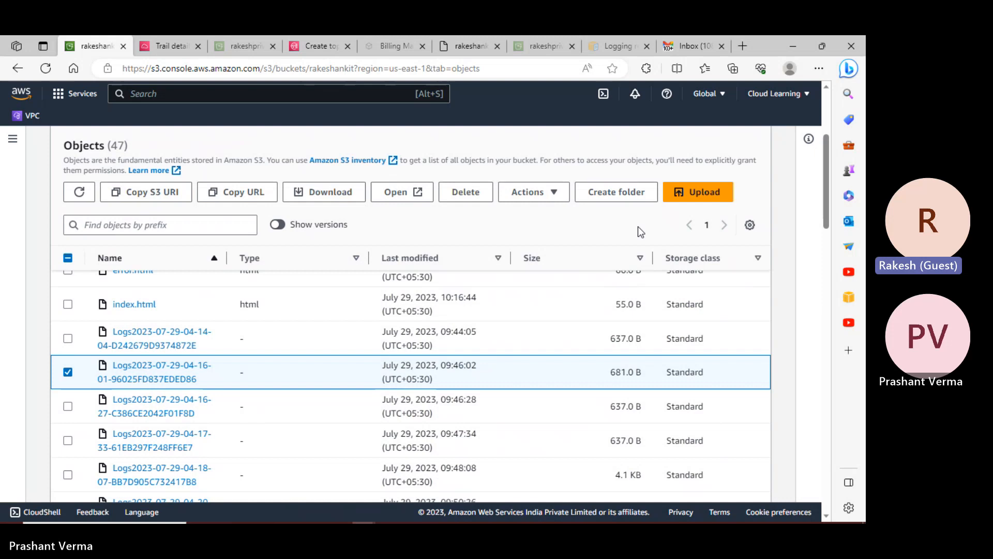
{"action": "left_click", "coordinate": [475, 199]}
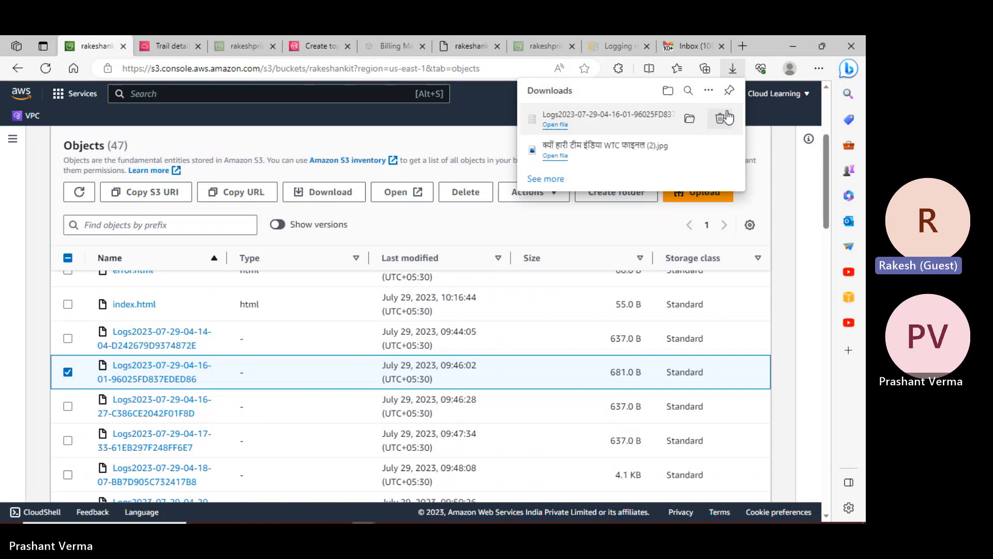
- Open the downloaded log file from its folder in a maximized Notepad
{"action": "left_click", "coordinate": [690, 117]}
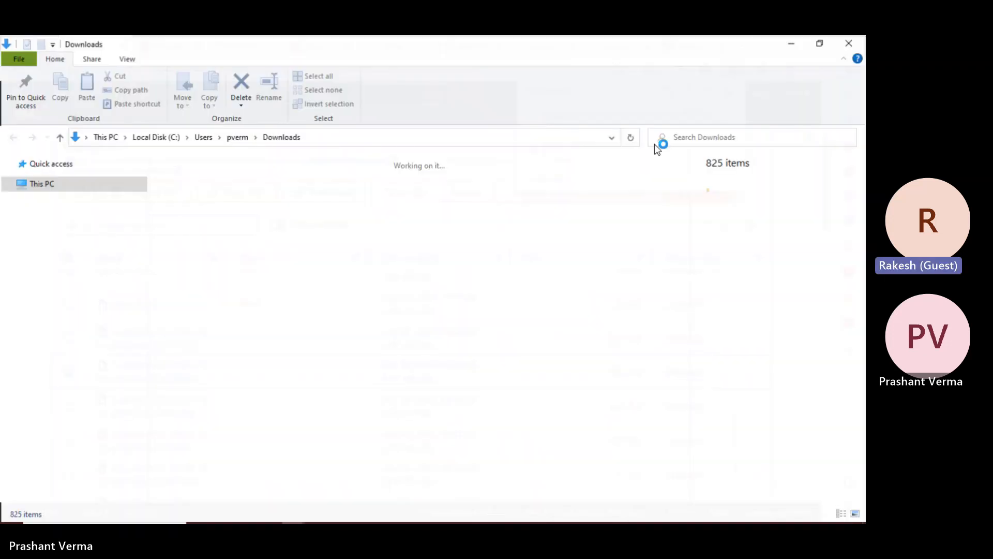
{"action": "double_click", "coordinate": [219, 253]}
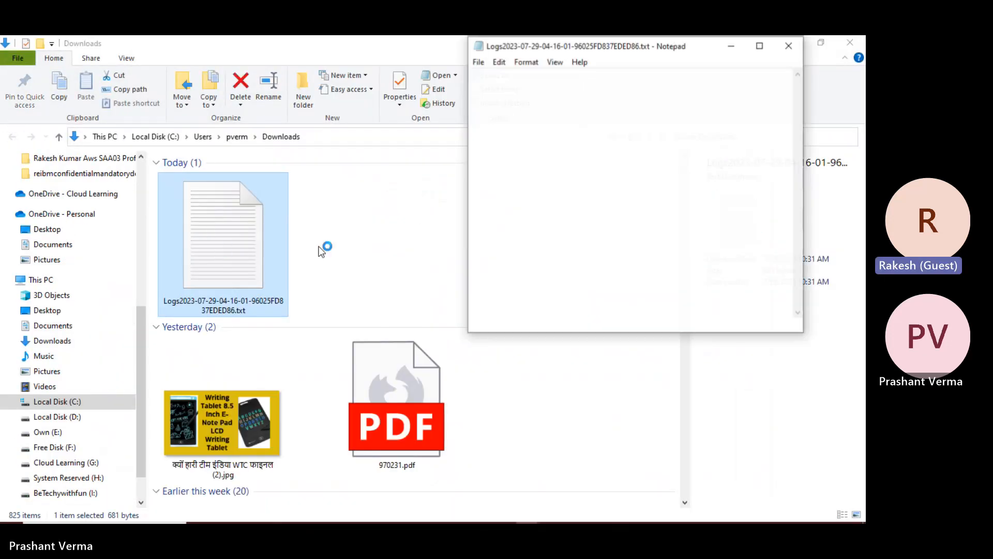
{"action": "left_click", "coordinate": [760, 46]}
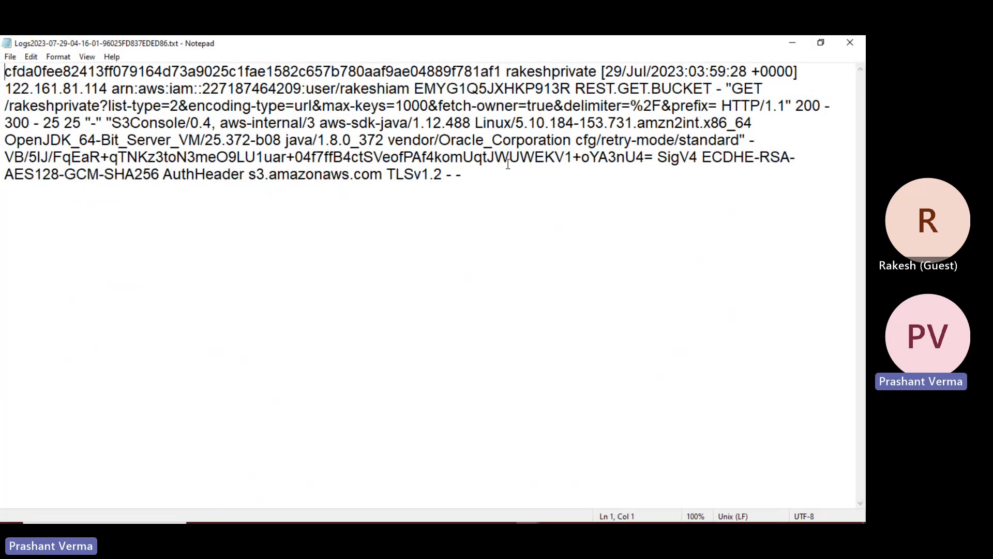
- Highlight the log's IAM user, bucket owner and name, request parameters and user agent, then close it
{"action": "left_click_drag", "start_coordinate": [361, 89], "coordinate": [388, 88]}
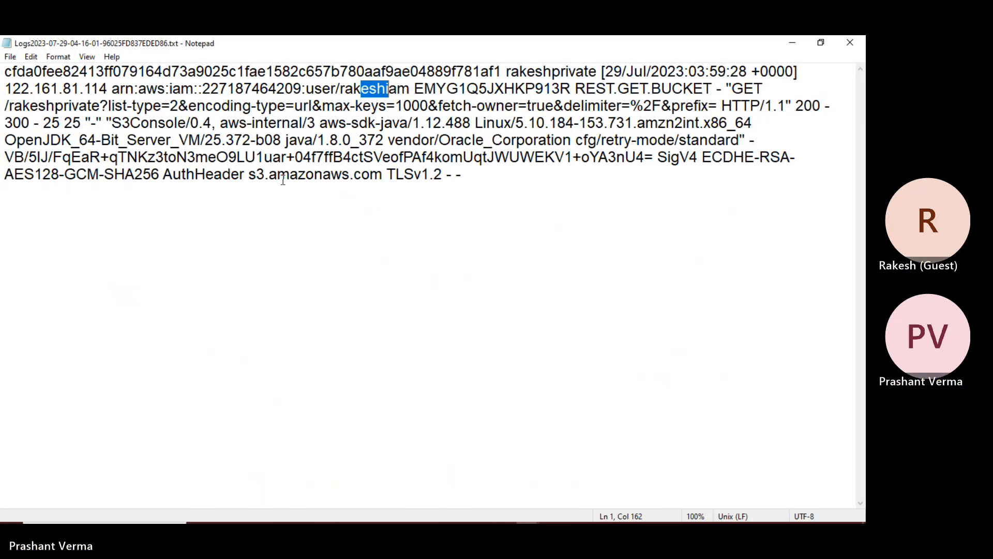
{"action": "left_click_drag", "start_coordinate": [146, 71], "coordinate": [599, 75]}
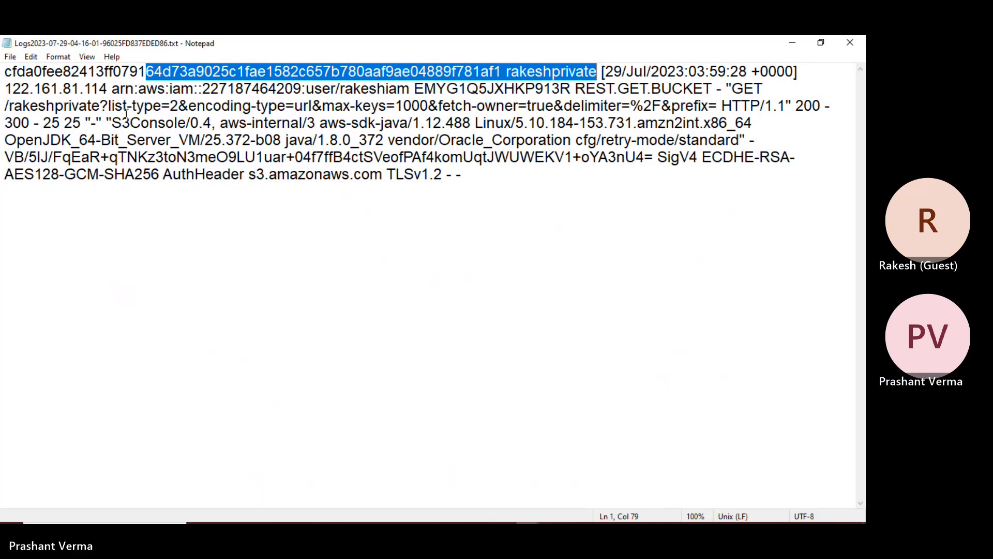
{"action": "left_click_drag", "start_coordinate": [126, 107], "coordinate": [267, 108]}
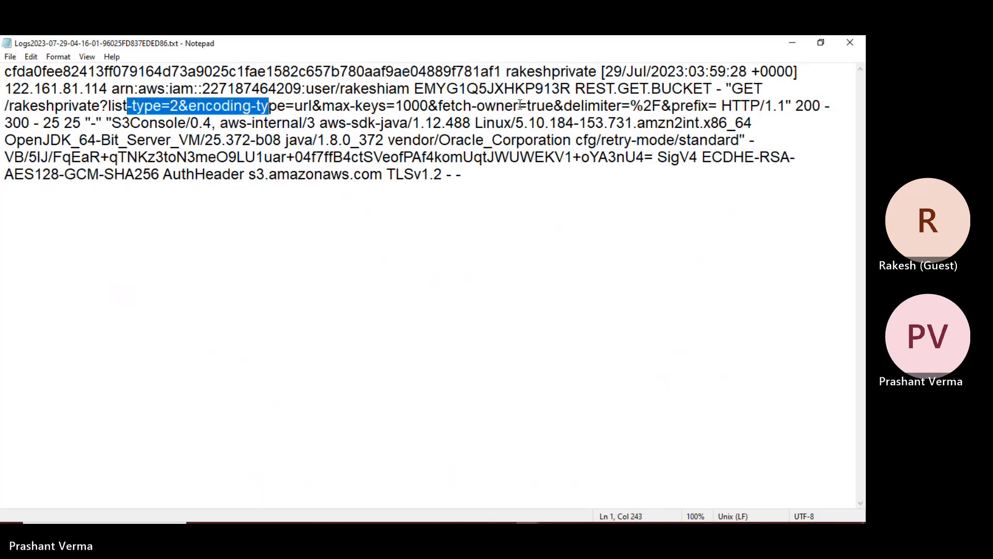
{"action": "left_click_drag", "start_coordinate": [131, 122], "coordinate": [178, 123]}
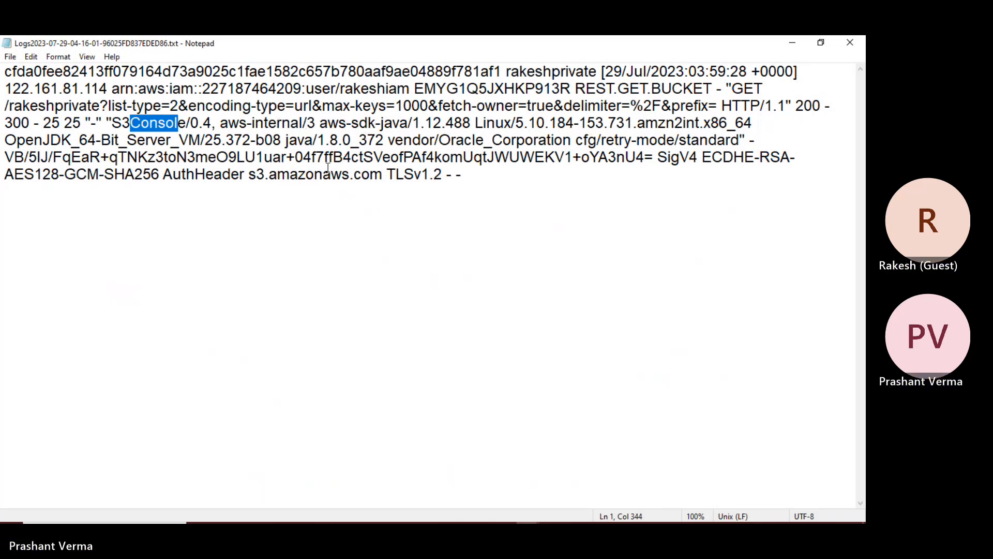
{"action": "left_click", "coordinate": [848, 46]}
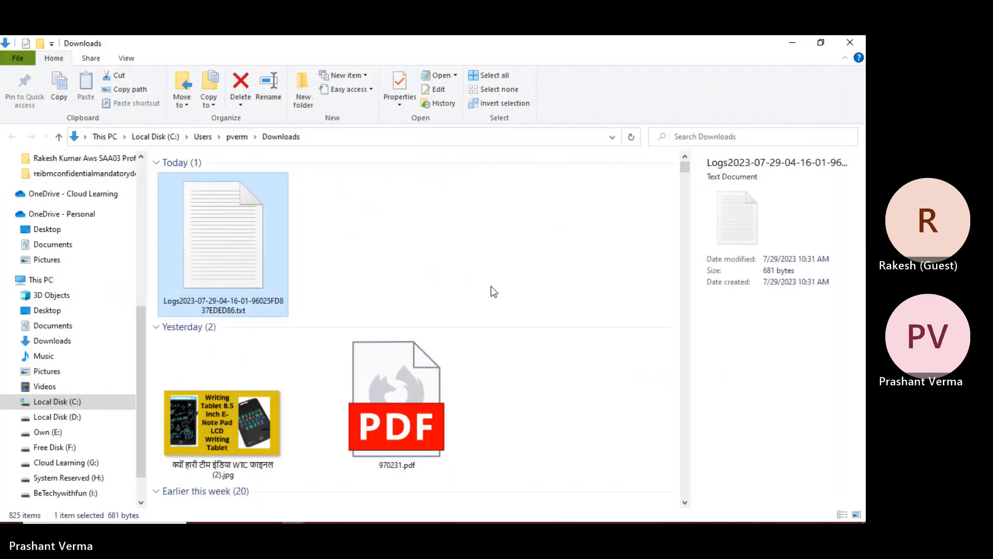
{"action": "left_click", "coordinate": [796, 42]}
{"action": "scroll", "coordinate": [284, 348], "scroll_direction": "down", "scroll_amount": 5}
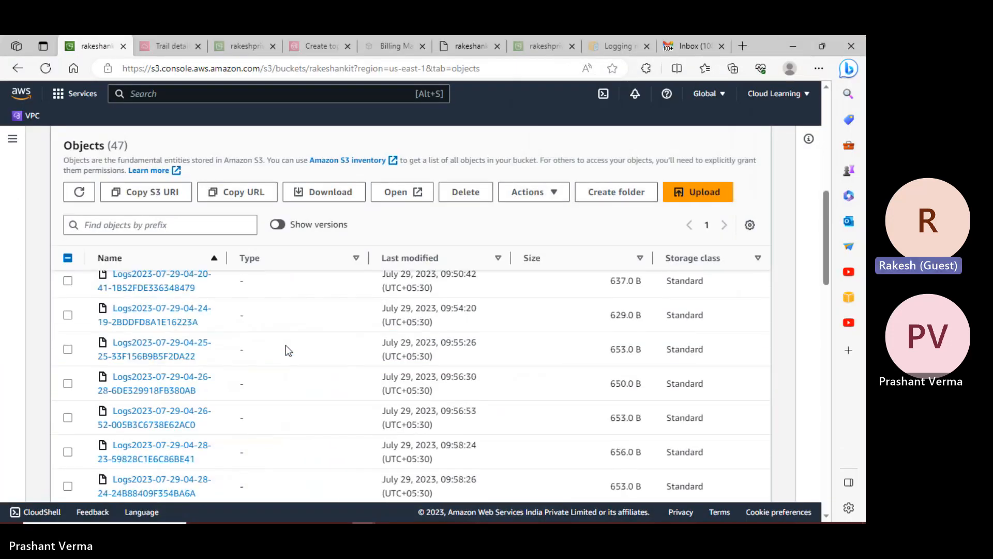
{"action": "left_click", "coordinate": [163, 389]}
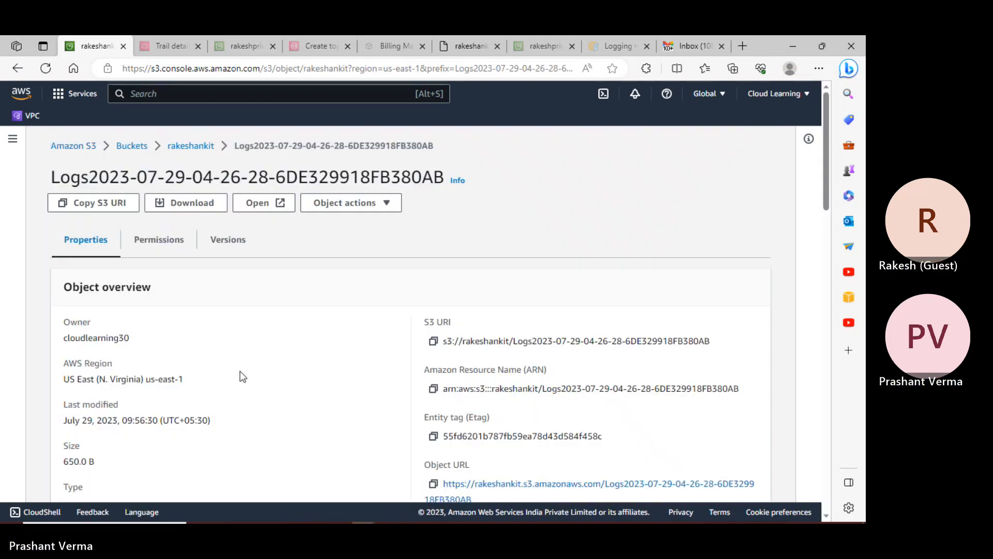
{"action": "scroll", "coordinate": [243, 376], "scroll_direction": "down", "scroll_amount": 3}
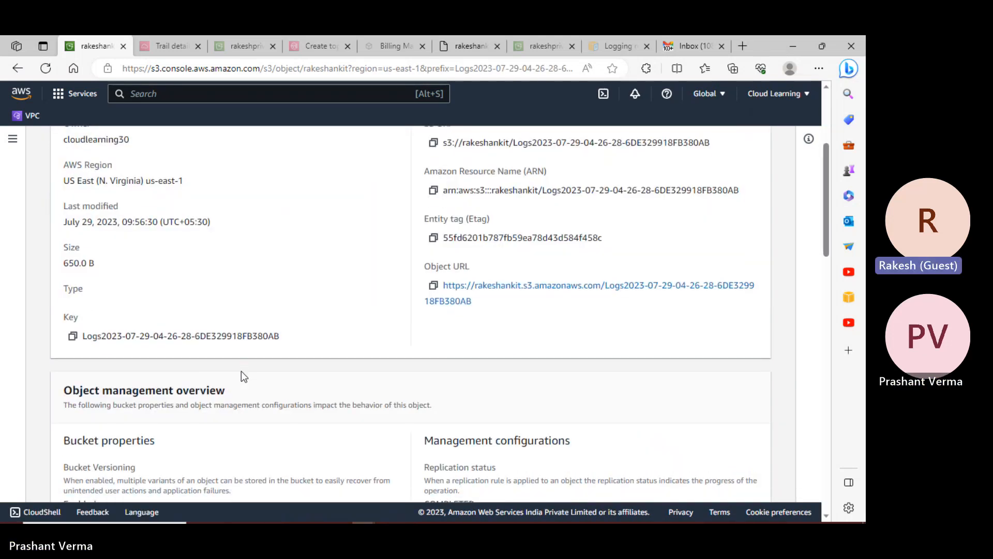
{"action": "scroll", "coordinate": [243, 376], "scroll_direction": "down", "scroll_amount": 3}
{"action": "scroll", "coordinate": [396, 284], "scroll_direction": "up", "scroll_amount": 2}
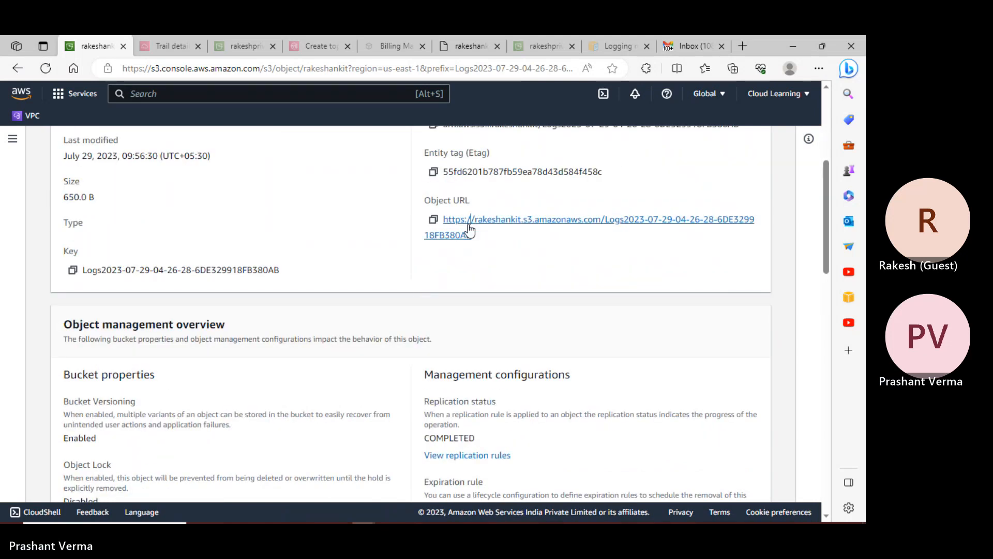
{"action": "left_click", "coordinate": [468, 230]}
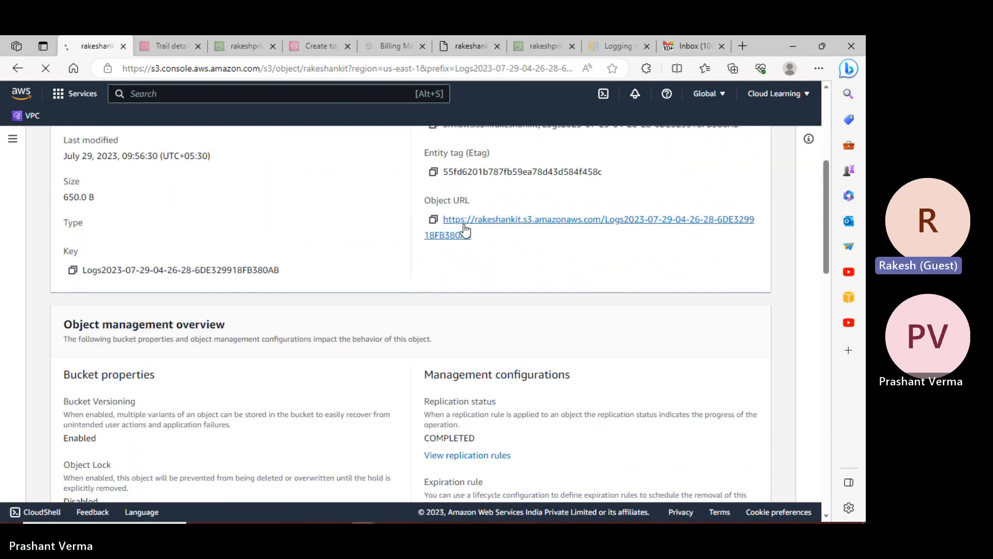
{"action": "left_click", "coordinate": [18, 68]}
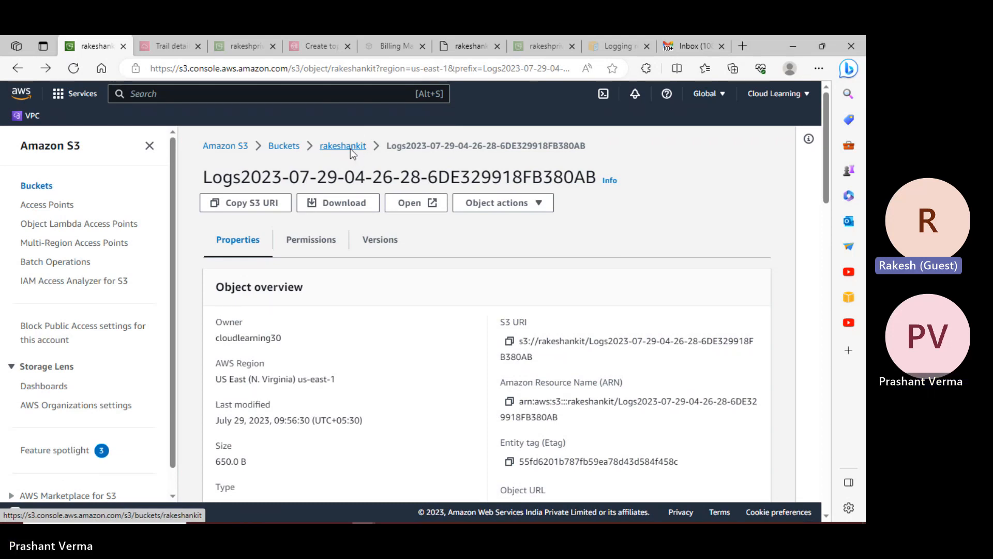
- Back in the rakeshankit bucket, tick the logs 04-14-04, 04-16-01, 04-16-27, 04-17-33 and 04-18-07
{"action": "left_click", "coordinate": [351, 152]}
{"action": "scroll", "coordinate": [354, 306], "scroll_direction": "down", "scroll_amount": 5}
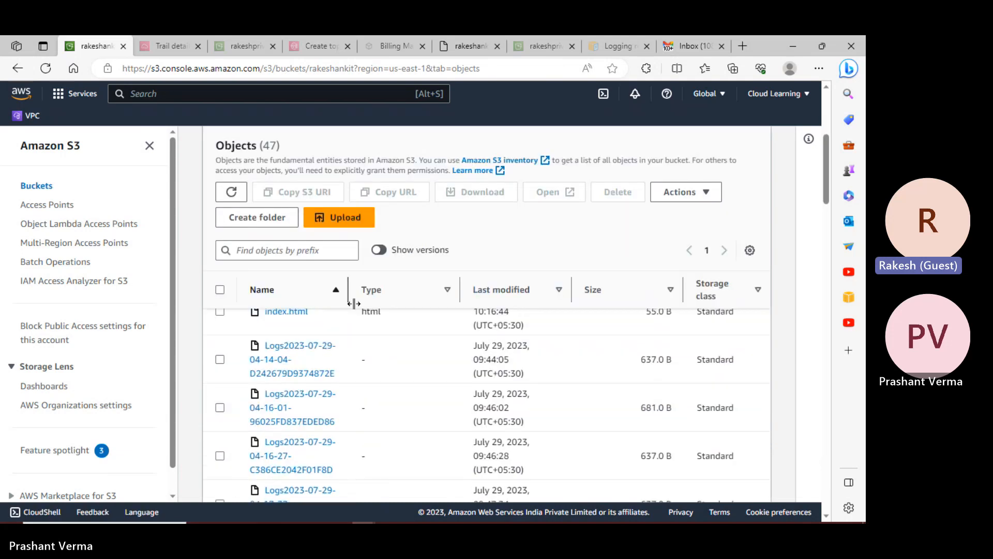
{"action": "scroll", "coordinate": [351, 117], "scroll_direction": "up", "scroll_amount": 5}
{"action": "scroll", "coordinate": [352, 119], "scroll_direction": "down", "scroll_amount": 5}
{"action": "scroll", "coordinate": [493, 357], "scroll_direction": "down", "scroll_amount": 4}
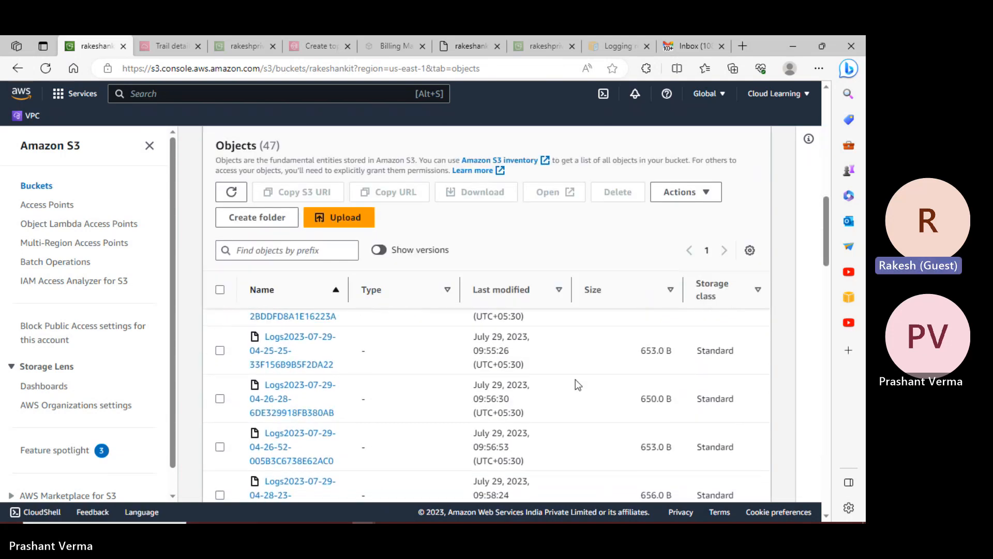
{"action": "scroll", "coordinate": [212, 388], "scroll_direction": "up", "scroll_amount": 4}
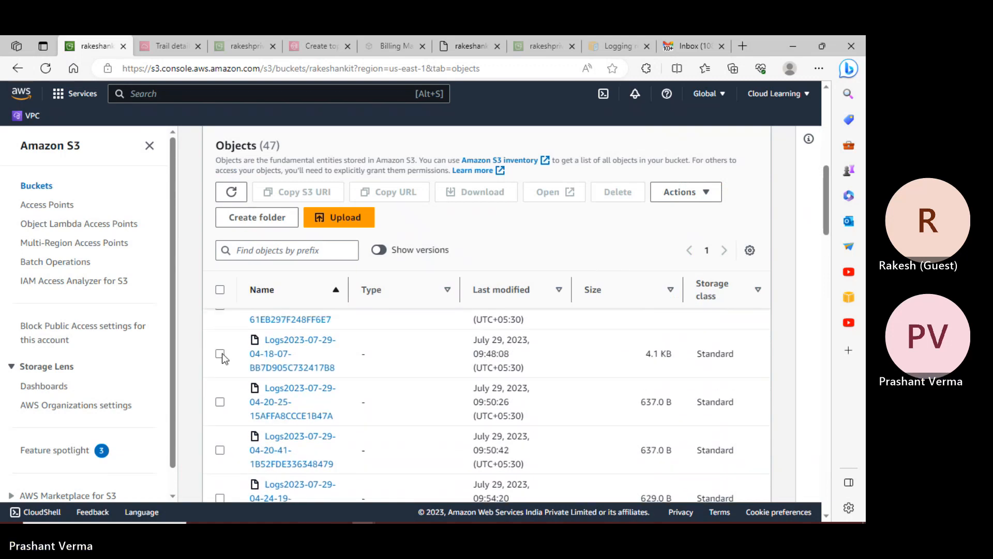
{"action": "scroll", "coordinate": [222, 357], "scroll_direction": "up", "scroll_amount": 5}
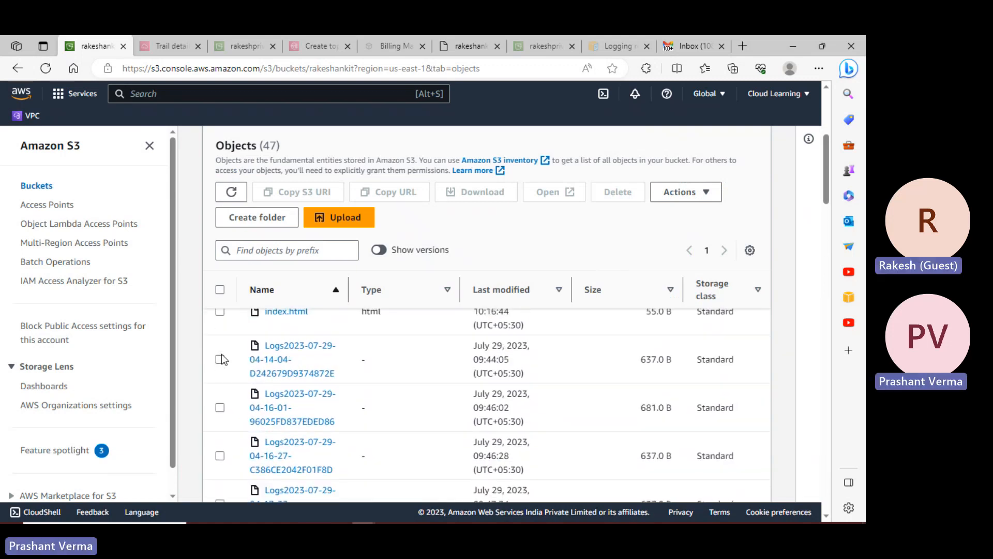
{"action": "scroll", "coordinate": [223, 358], "scroll_direction": "up", "scroll_amount": 1}
{"action": "left_click", "coordinate": [221, 424]}
{"action": "scroll", "coordinate": [224, 432], "scroll_direction": "down", "scroll_amount": 3}
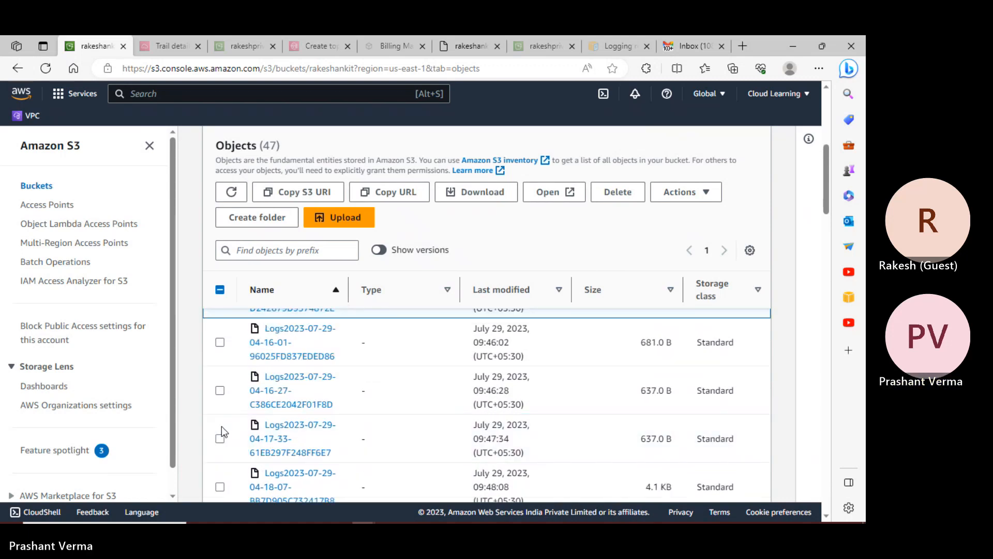
{"action": "left_click", "coordinate": [220, 342]}
{"action": "left_click", "coordinate": [220, 389]}
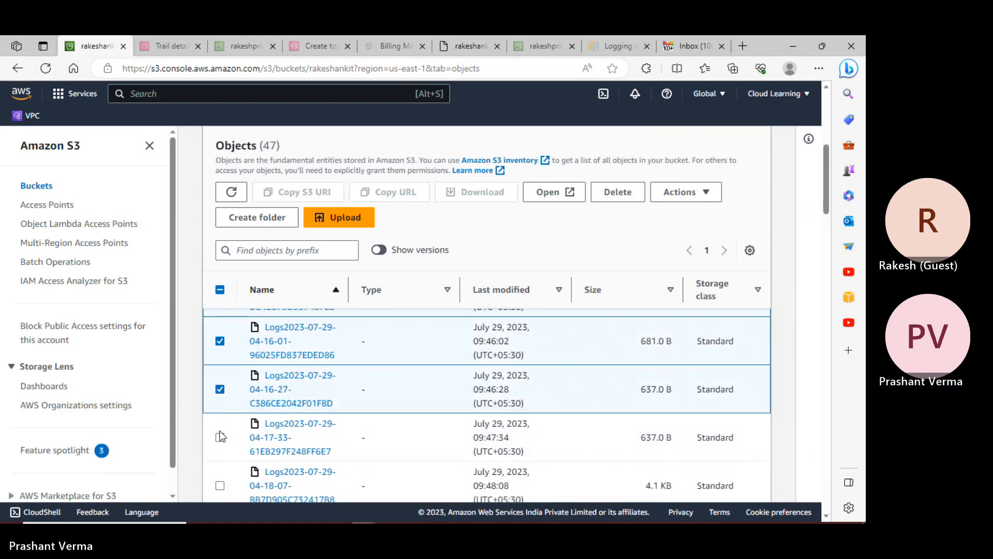
{"action": "left_click", "coordinate": [219, 437]}
{"action": "left_click", "coordinate": [220, 486]}
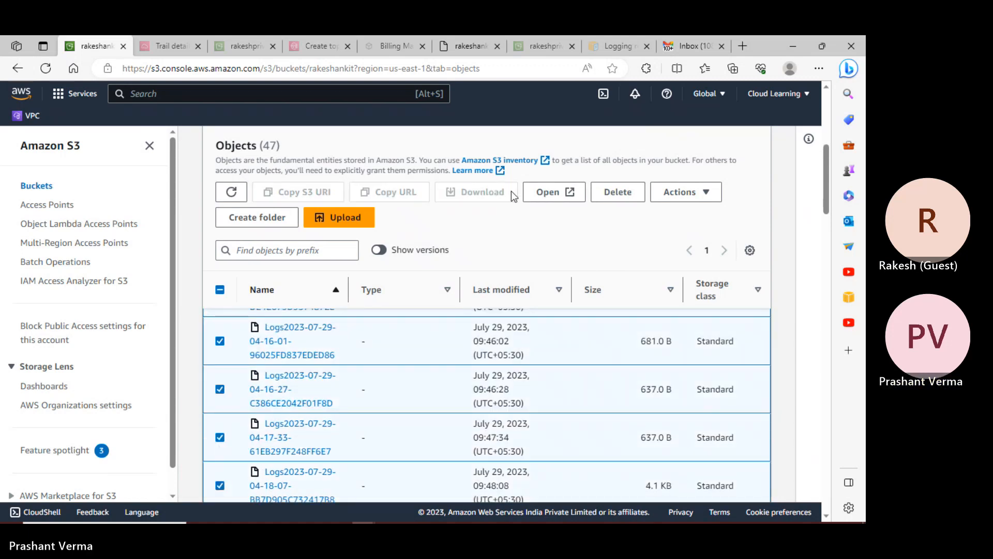
- Review the actions available for the ticked logs, briefly ticking and unticking the AWSLogs/ folder
{"action": "left_click", "coordinate": [708, 196]}
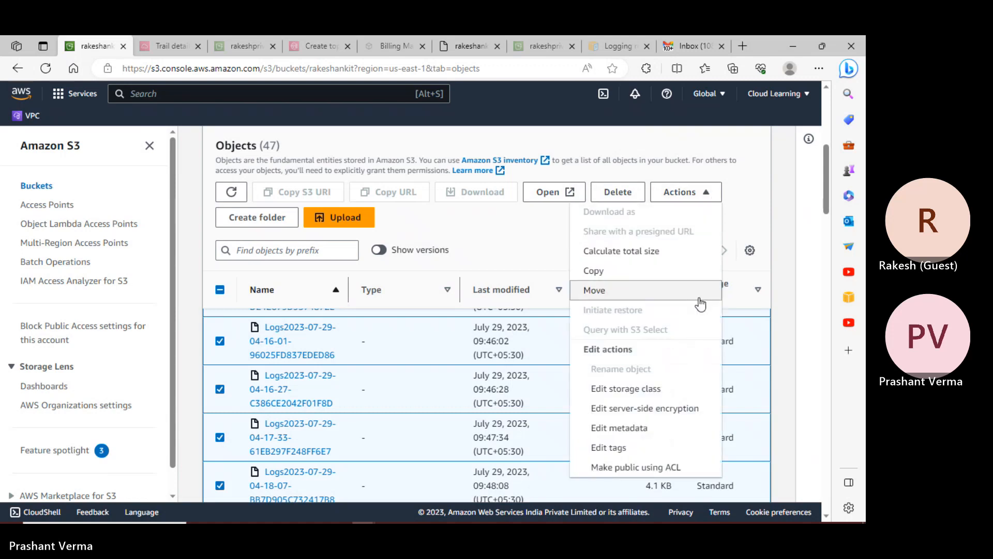
{"action": "scroll", "coordinate": [701, 305], "scroll_direction": "down", "scroll_amount": 3}
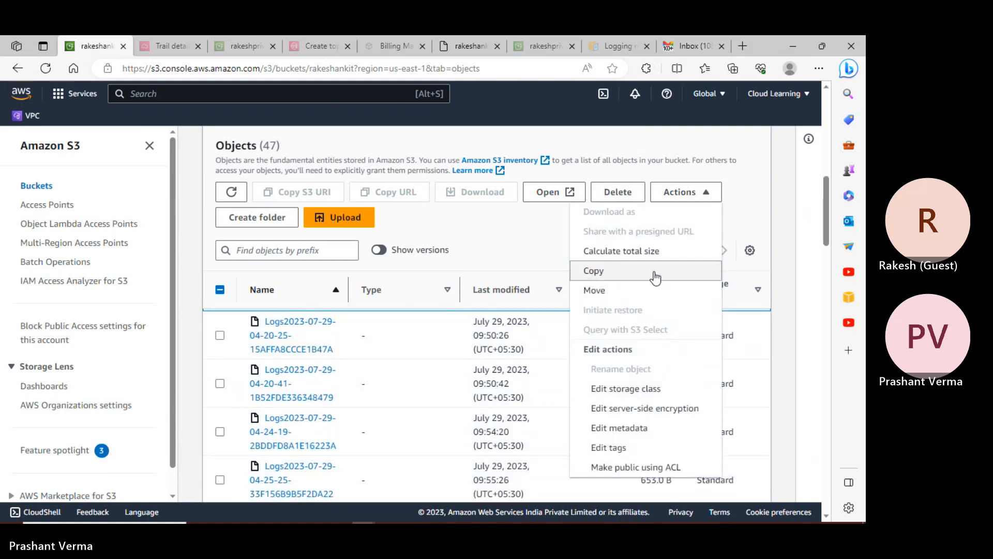
{"action": "left_click", "coordinate": [763, 232]}
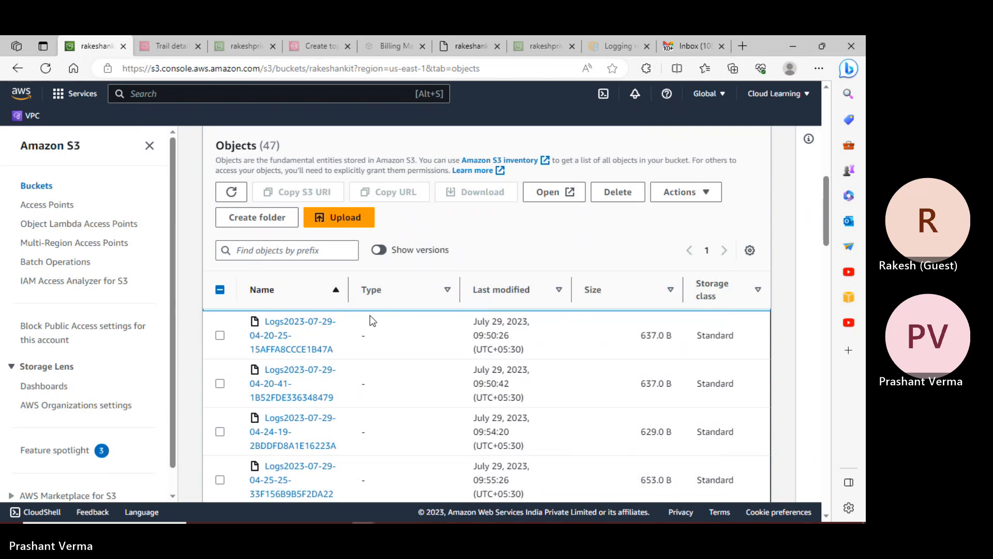
{"action": "scroll", "coordinate": [370, 321], "scroll_direction": "up", "scroll_amount": 5}
{"action": "left_click", "coordinate": [219, 380]}
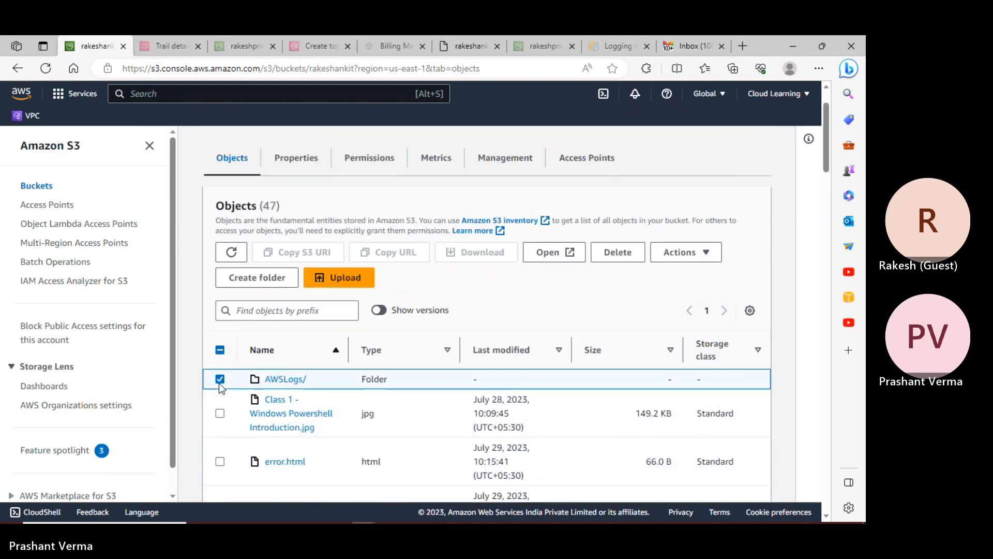
{"action": "left_click", "coordinate": [219, 379]}
{"action": "scroll", "coordinate": [219, 383], "scroll_direction": "down", "scroll_amount": 3}
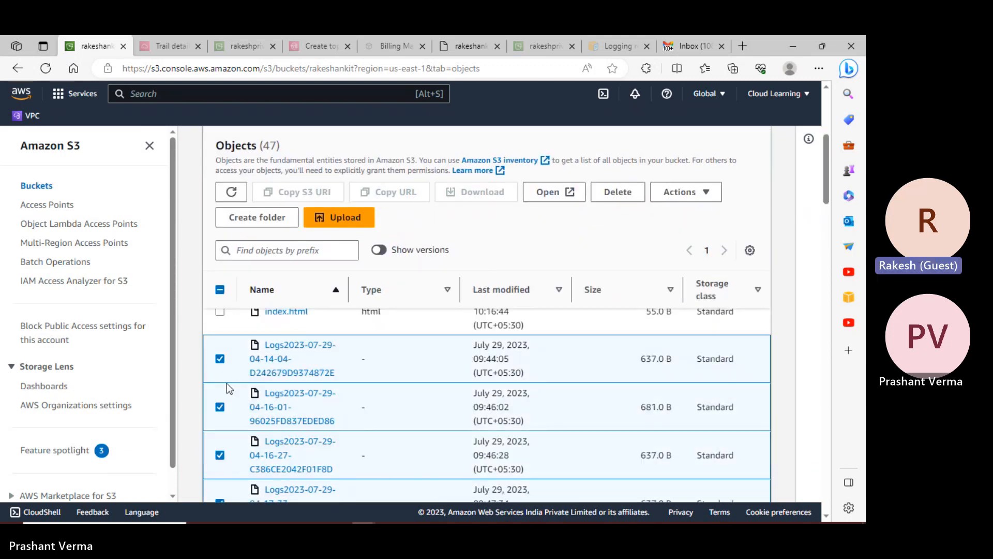
{"action": "scroll", "coordinate": [222, 403], "scroll_direction": "down", "scroll_amount": 2}
- Untick the 04-18-07, 04-17-33, 04-16-27 and 04-16-01 logs, leaving only 04-14-04 selected
{"action": "left_click", "coordinate": [217, 472]}
{"action": "scroll", "coordinate": [212, 445], "scroll_direction": "down", "scroll_amount": 1}
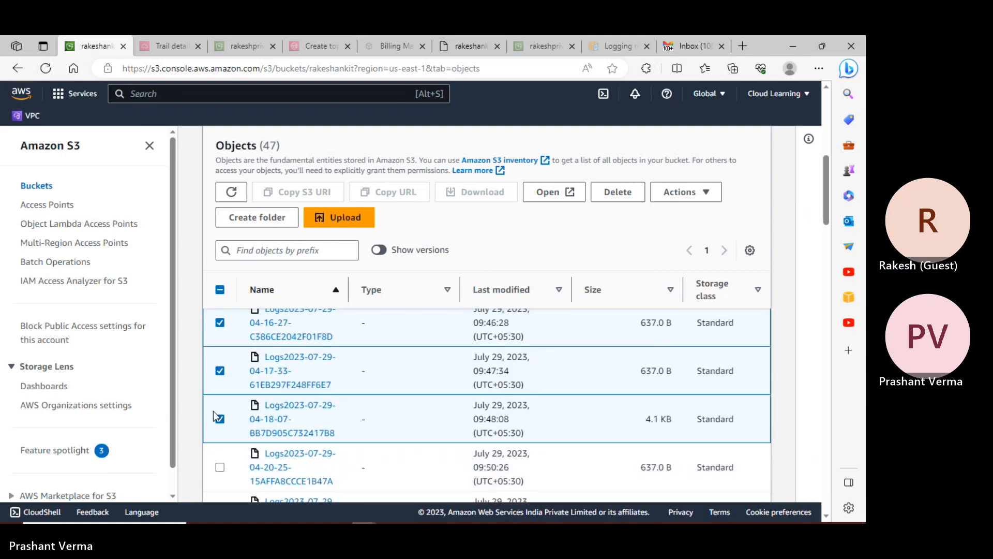
{"action": "left_click", "coordinate": [219, 418]}
{"action": "left_click", "coordinate": [220, 370]}
{"action": "left_click", "coordinate": [220, 323]}
{"action": "scroll", "coordinate": [222, 331], "scroll_direction": "up", "scroll_amount": 1}
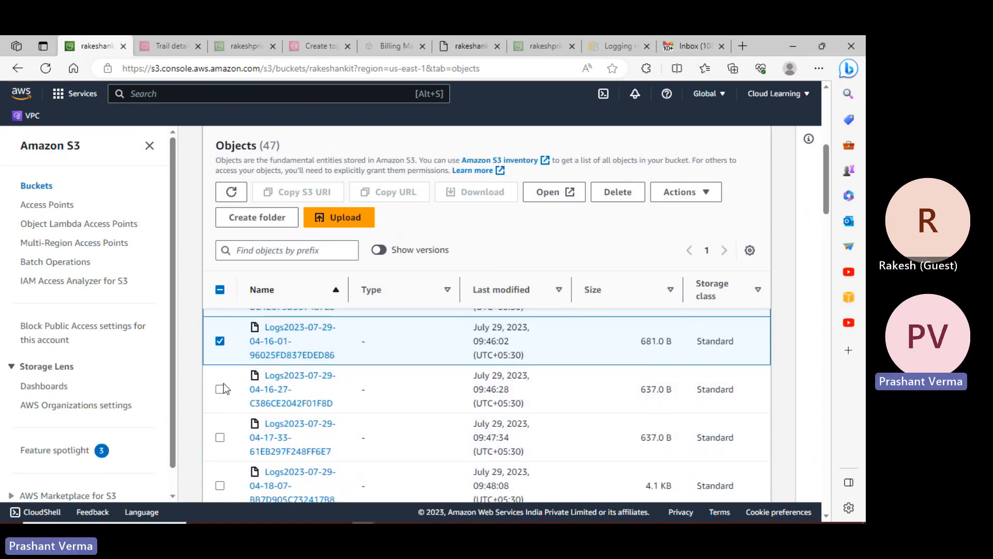
{"action": "left_click", "coordinate": [220, 341]}
{"action": "scroll", "coordinate": [228, 362], "scroll_direction": "up", "scroll_amount": 1}
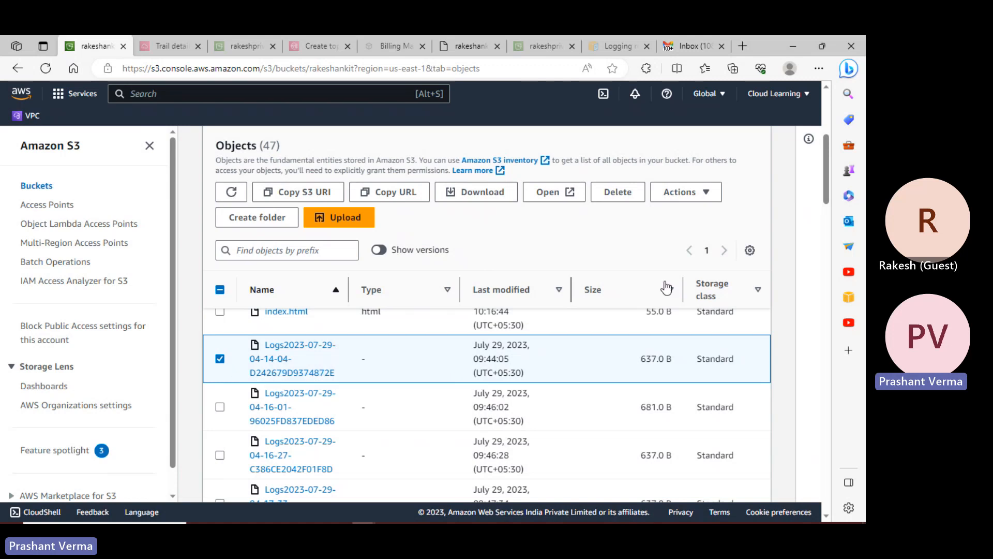
- Choose Query with S3 Select from Actions for the 04-14-04 log
{"action": "left_click", "coordinate": [707, 194]}
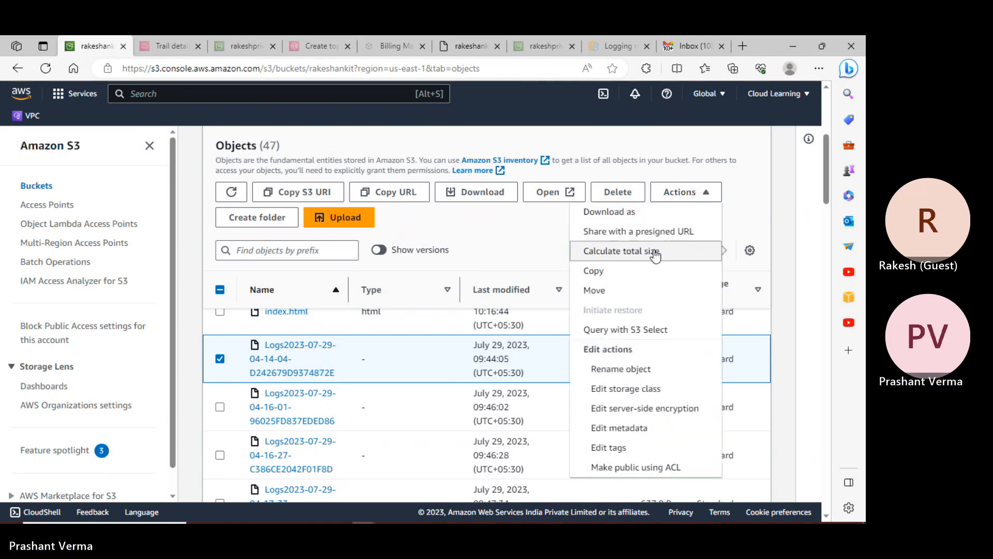
{"action": "left_click", "coordinate": [625, 329]}
{"action": "scroll", "coordinate": [426, 294], "scroll_direction": "down", "scroll_amount": 10}
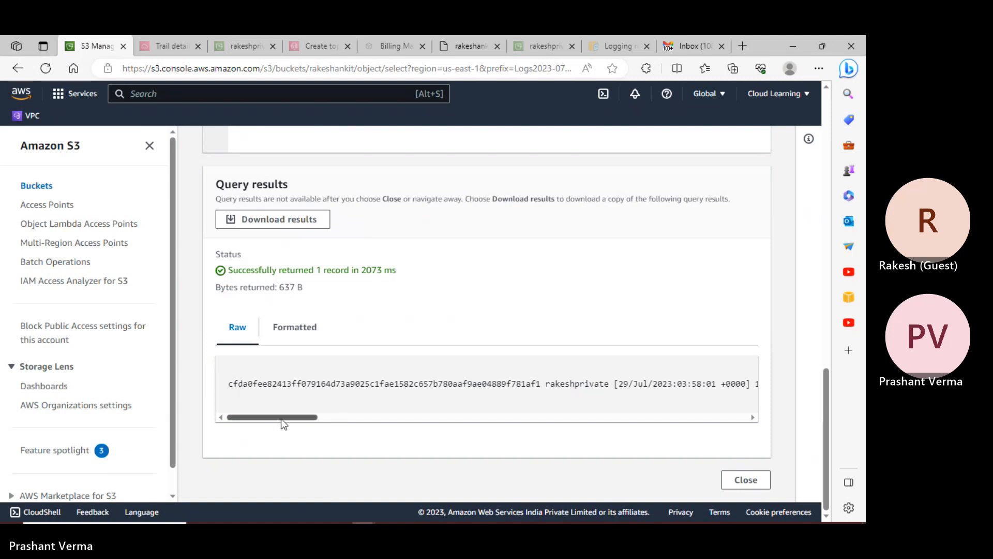
- Scroll the raw query result sideways and highlight the requester IP address in the record
{"action": "left_click_drag", "start_coordinate": [282, 417], "coordinate": [384, 418]}
{"action": "left_click_drag", "start_coordinate": [301, 384], "coordinate": [362, 384]}
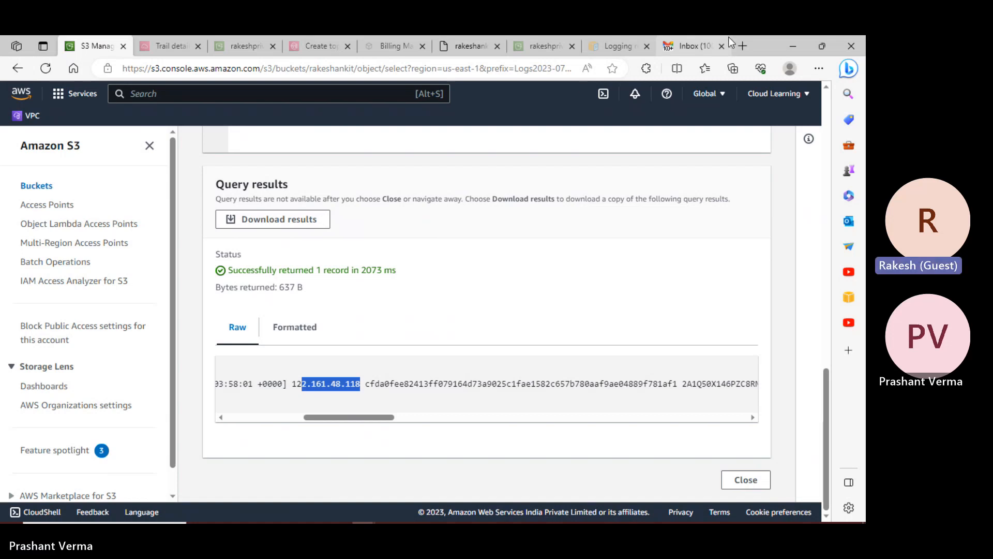
- In a new tab, search the web for 'my system ip address'
{"action": "left_click", "coordinate": [743, 47]}
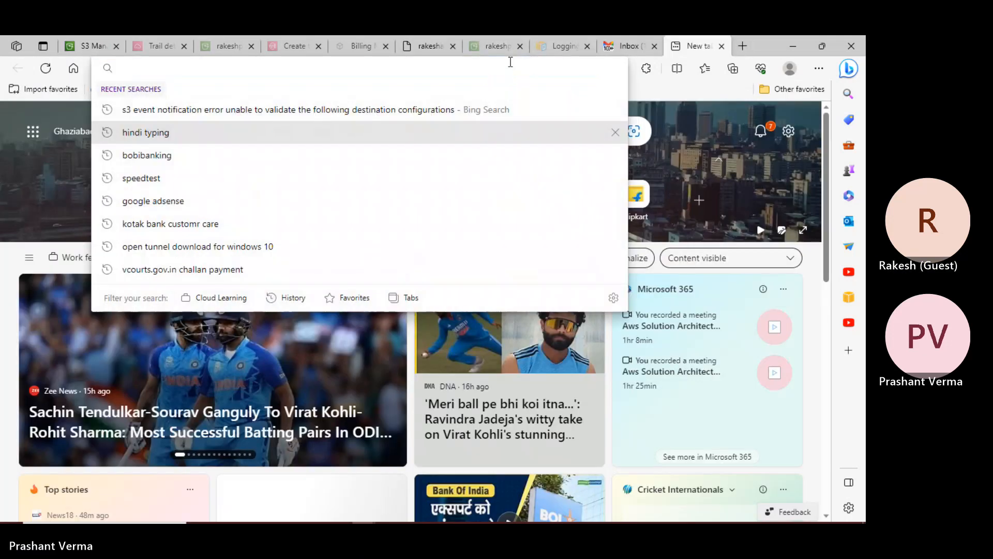
{"action": "type", "text": "my systemip"}
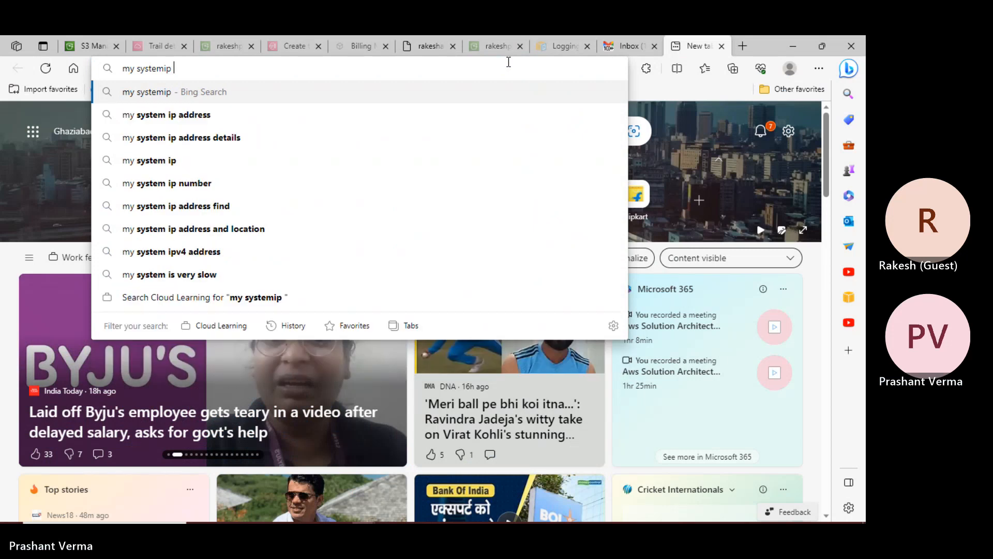
{"action": "key", "text": "BackSpace"}
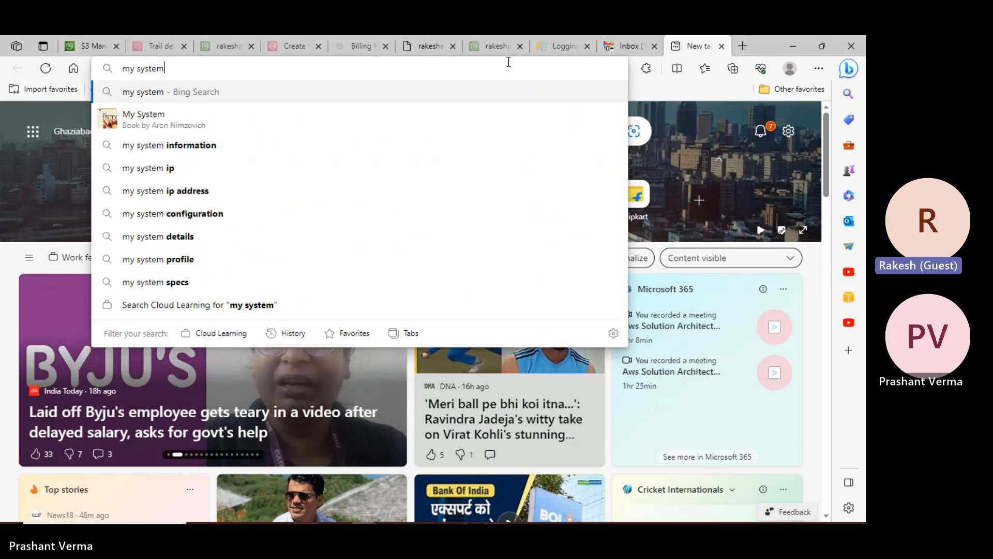
{"action": "type", "text": "ip address"}
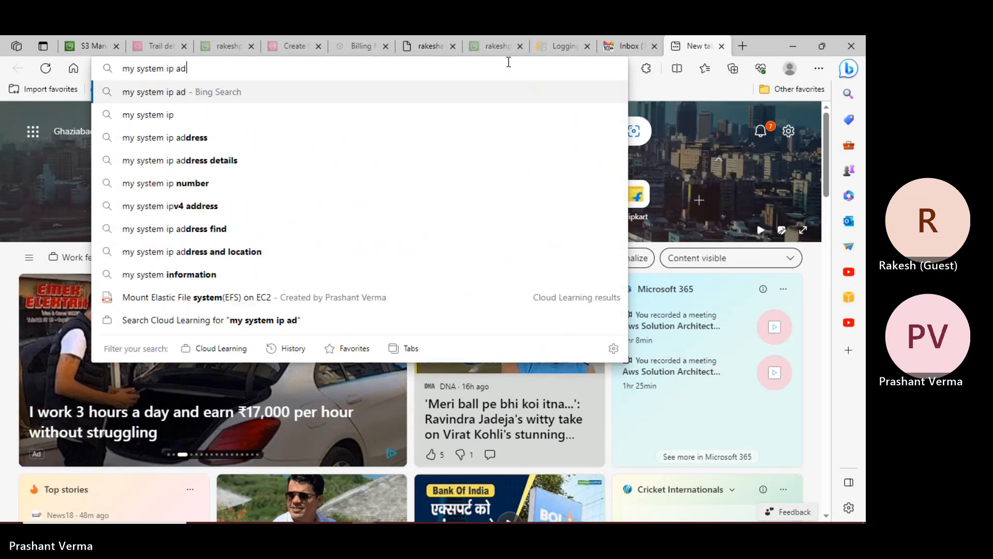
{"action": "key", "text": "Return"}
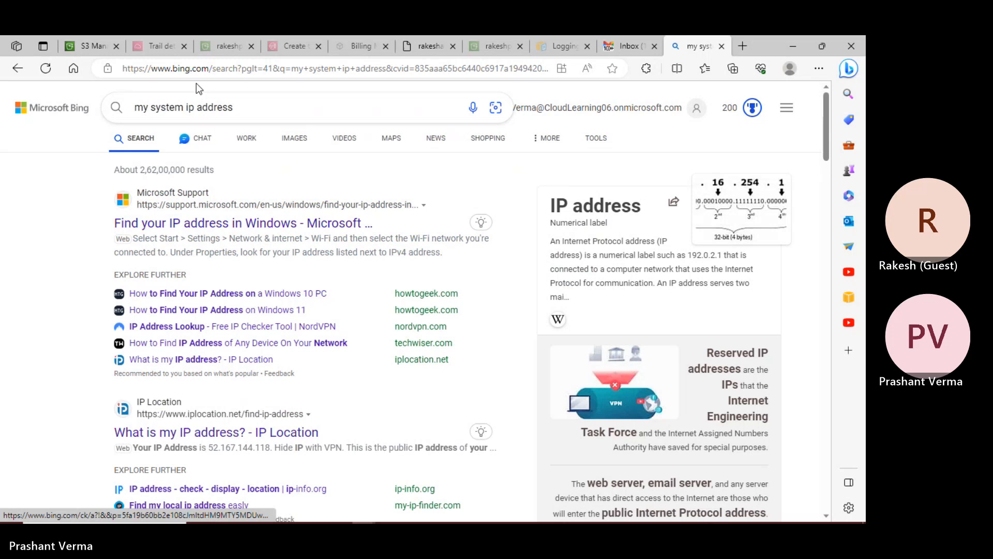
- Search Bing for 'whoami', then for 'ipaddress' to show the public IP
{"action": "left_click_drag", "start_coordinate": [233, 108], "coordinate": [114, 110]}
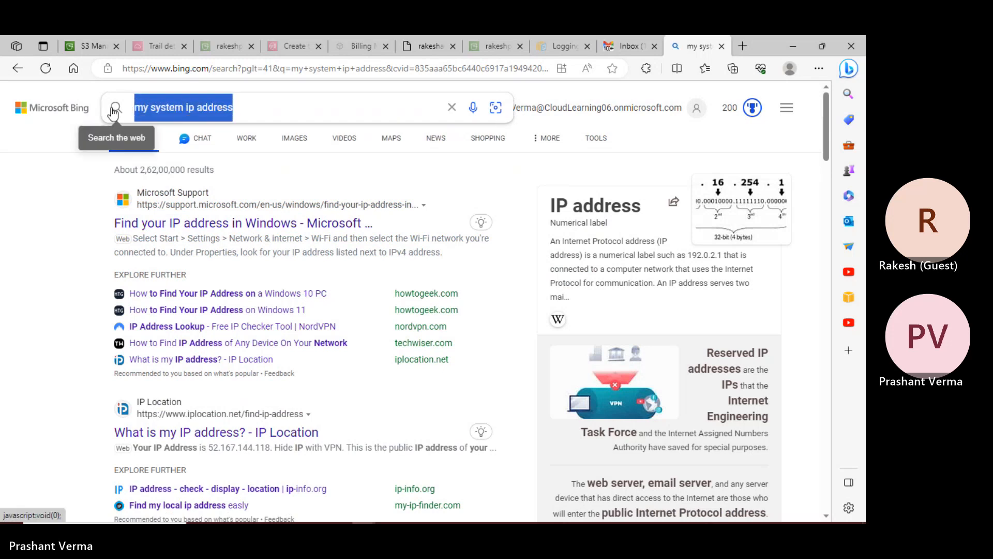
{"action": "type", "text": "whoami"}
{"action": "key", "text": "Return"}
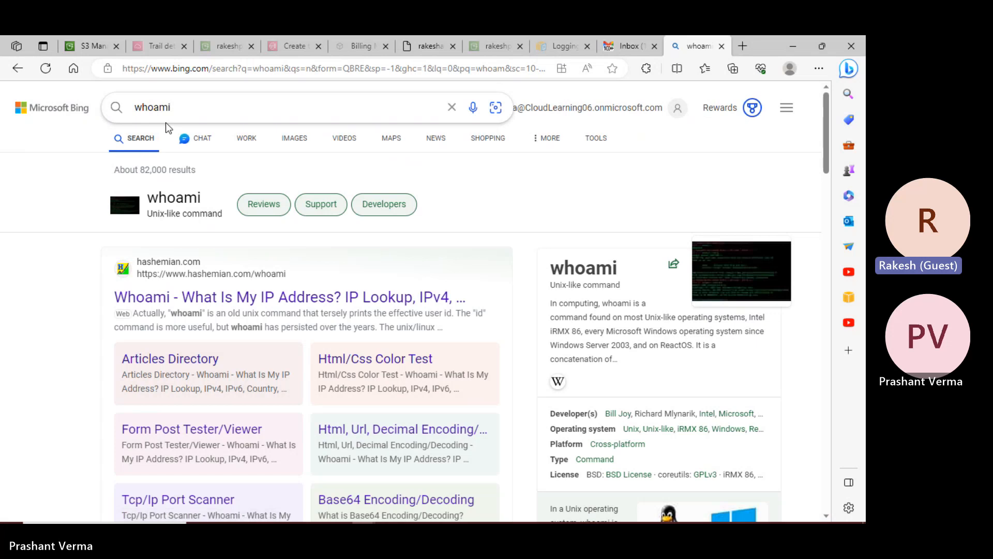
{"action": "left_click_drag", "start_coordinate": [171, 107], "coordinate": [135, 108]}
{"action": "key", "text": "BackSpace"}
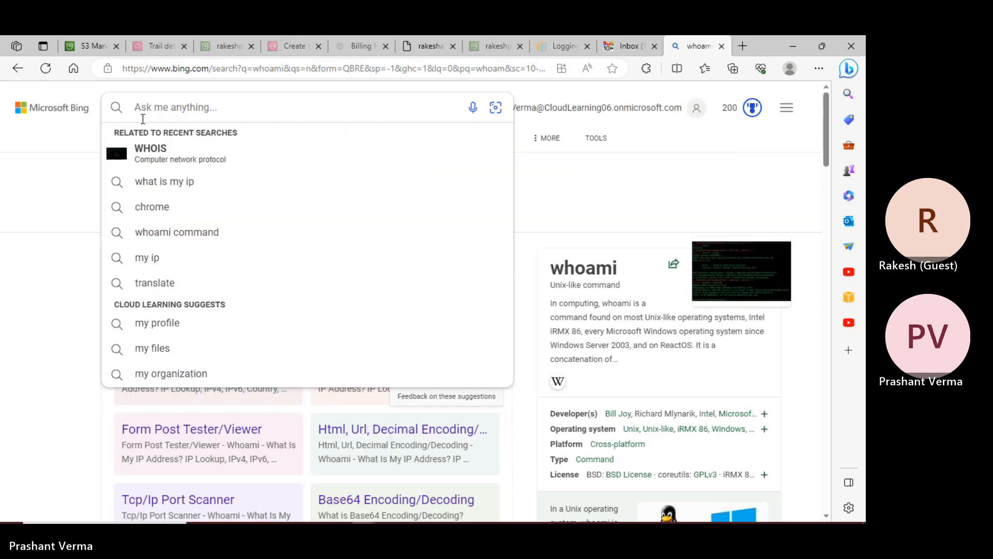
{"action": "type", "text": "ipaddre"}
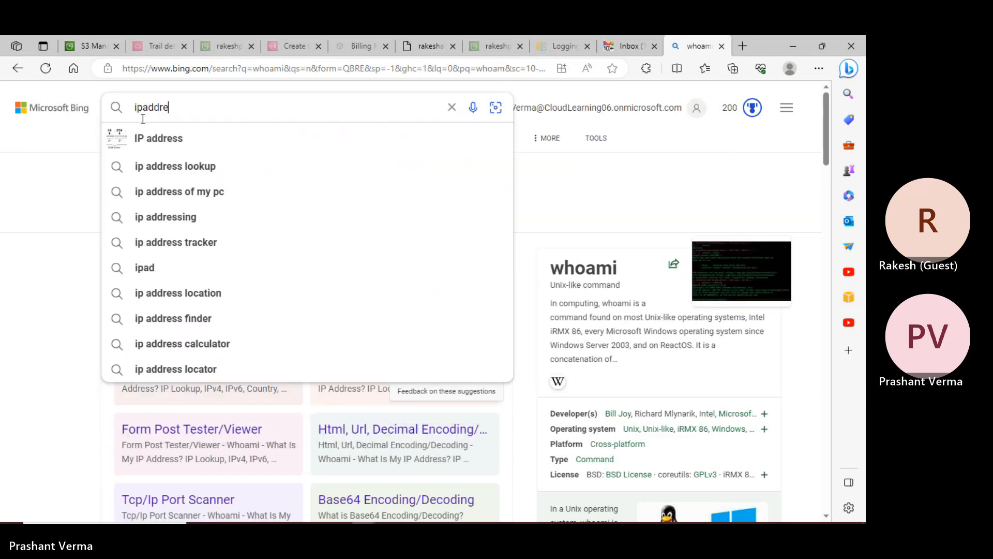
{"action": "type", "text": "ss"}
{"action": "key", "text": "Return"}
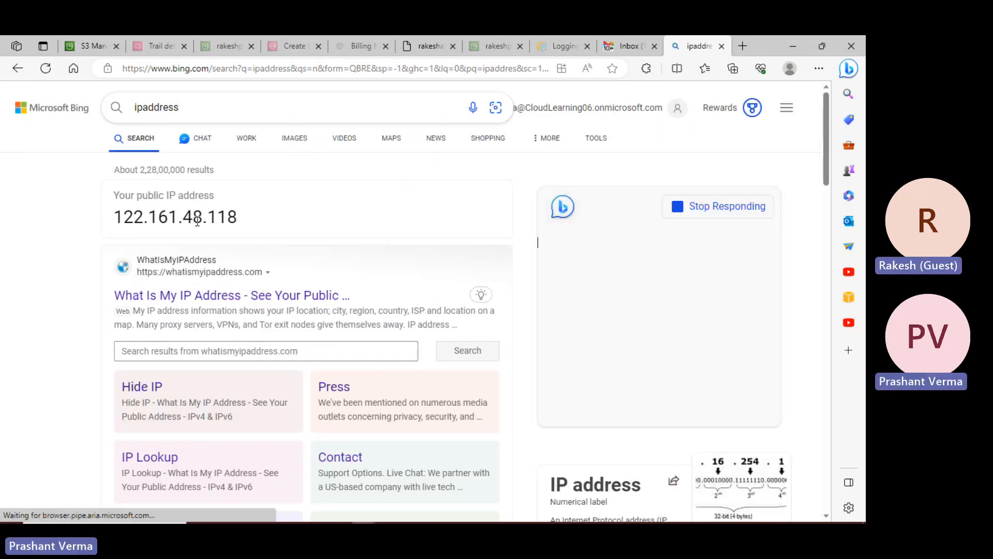
- Return to the S3 Select results, clear the highlight, and scroll across the raw access-log record
{"action": "left_click", "coordinate": [100, 48]}
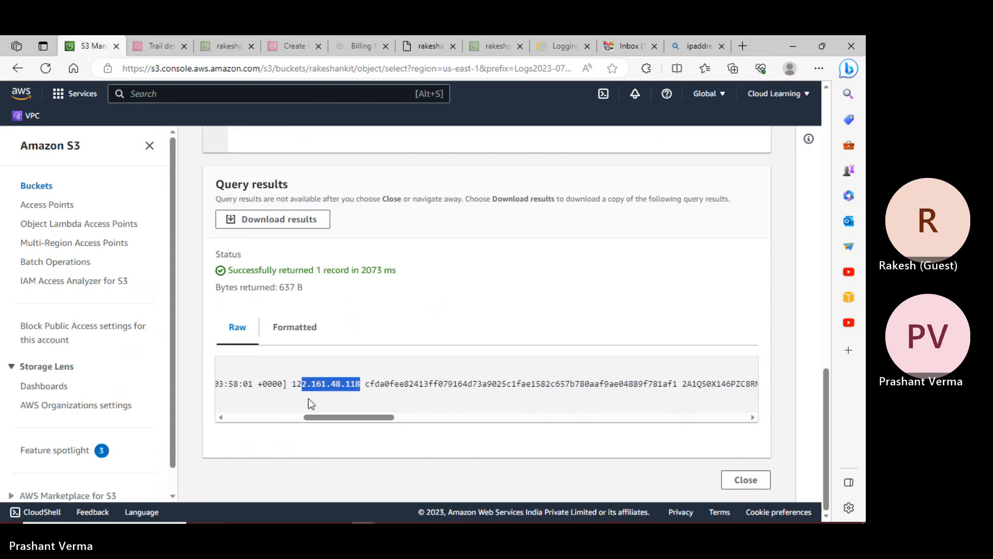
{"action": "left_click", "coordinate": [347, 397]}
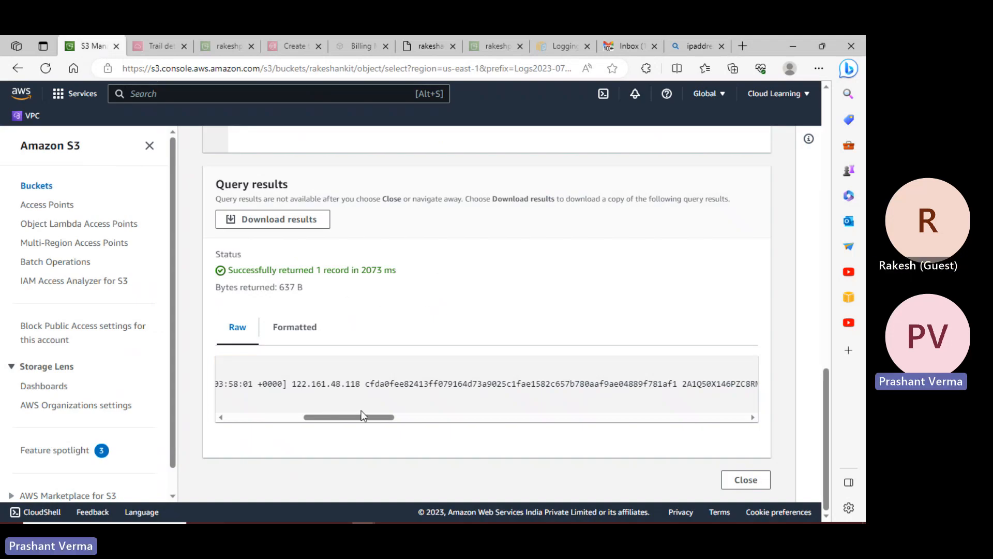
{"action": "left_click_drag", "start_coordinate": [367, 415], "coordinate": [474, 389]}
{"action": "left_click_drag", "start_coordinate": [426, 418], "coordinate": [717, 423]}
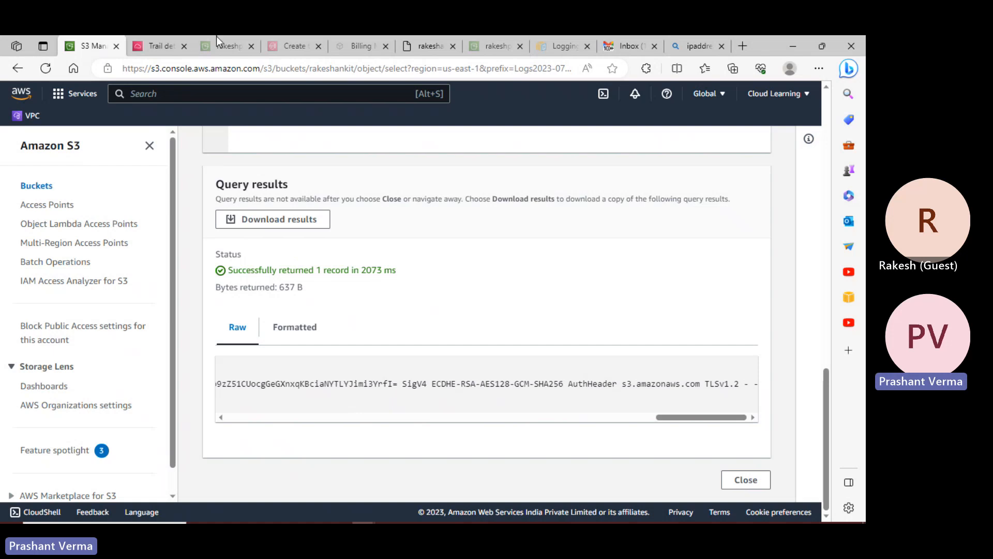
{"action": "scroll", "coordinate": [315, 274], "scroll_direction": "up", "scroll_amount": 15}
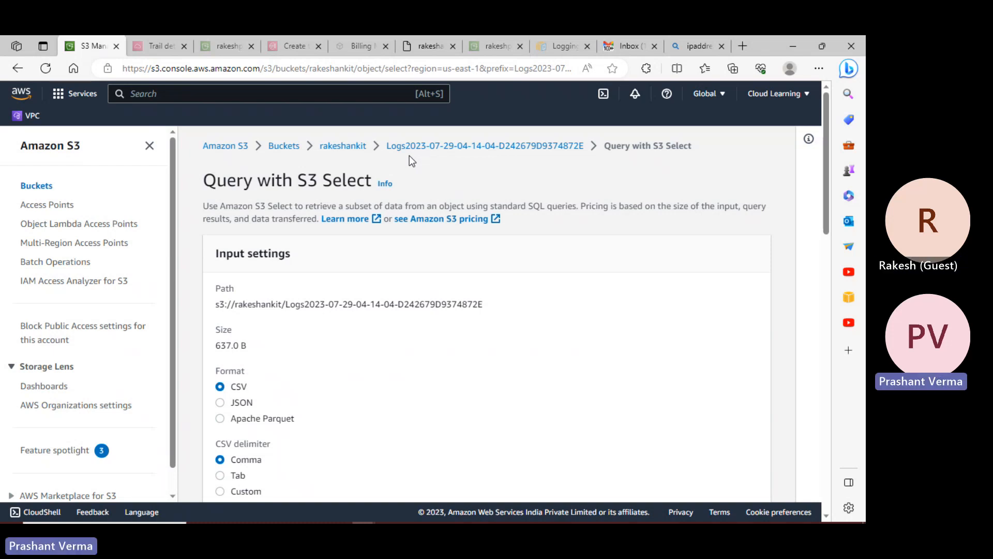
- Go back to the bucket list, open rakeshankit, and enter its AWSLogs folder
{"action": "left_click", "coordinate": [294, 147]}
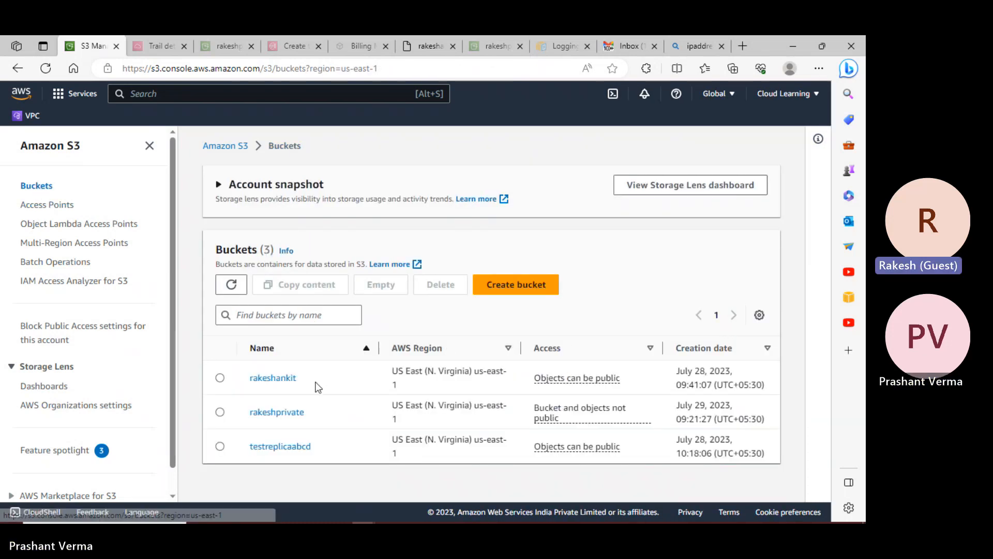
{"action": "left_click", "coordinate": [286, 382]}
{"action": "scroll", "coordinate": [313, 413], "scroll_direction": "down", "scroll_amount": 3}
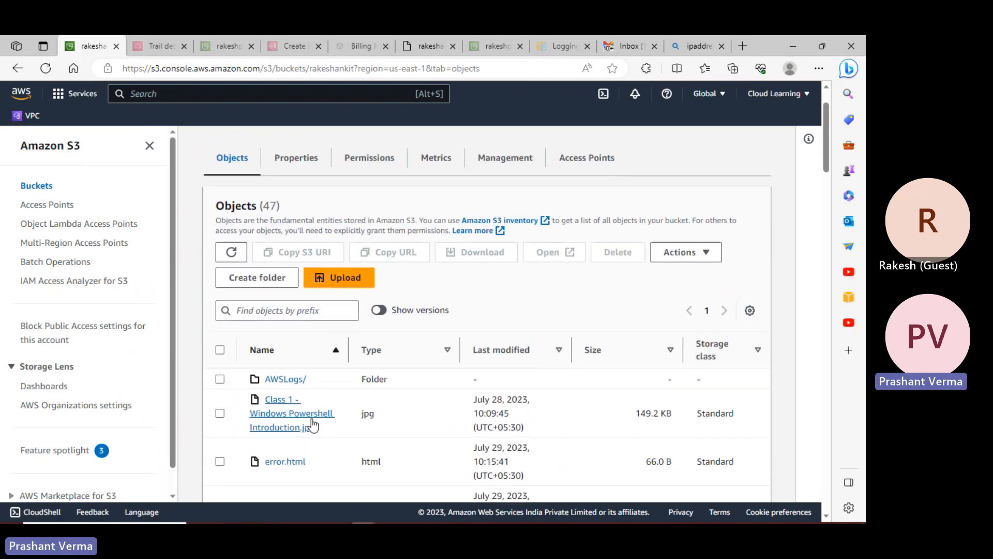
{"action": "scroll", "coordinate": [304, 373], "scroll_direction": "up", "scroll_amount": 1}
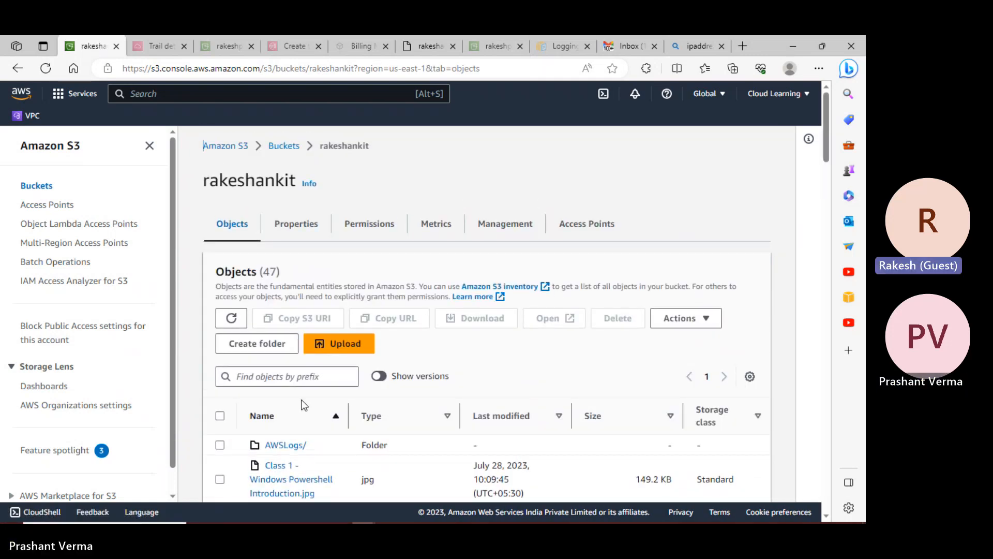
{"action": "left_click", "coordinate": [285, 379]}
- Drill through account, CloudTrail, us-east-1, 2023, 07, 29 and open the json.gz log object
{"action": "left_click", "coordinate": [292, 429]}
{"action": "left_click", "coordinate": [287, 449]}
{"action": "scroll", "coordinate": [301, 374], "scroll_direction": "down", "scroll_amount": 5}
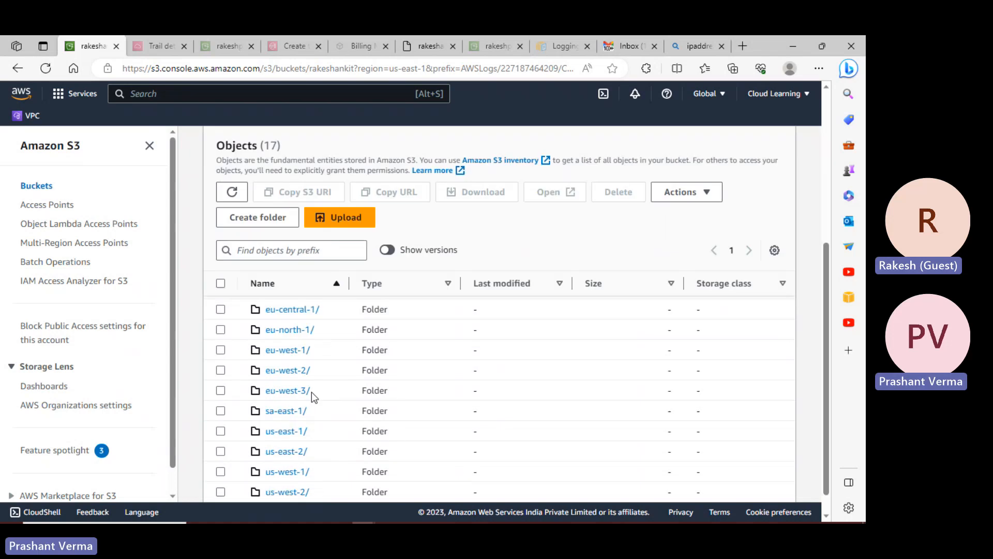
{"action": "left_click", "coordinate": [287, 406]}
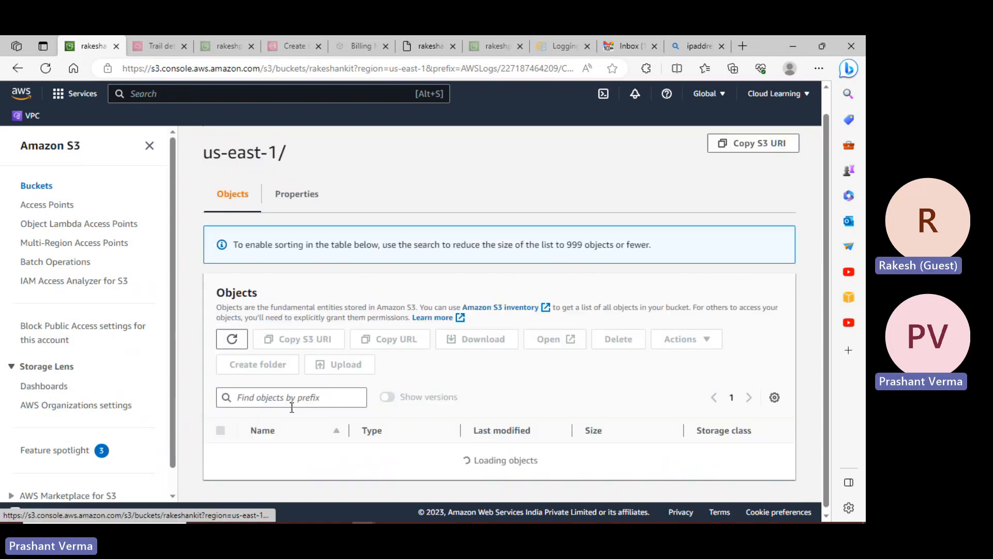
{"action": "left_click", "coordinate": [278, 434]}
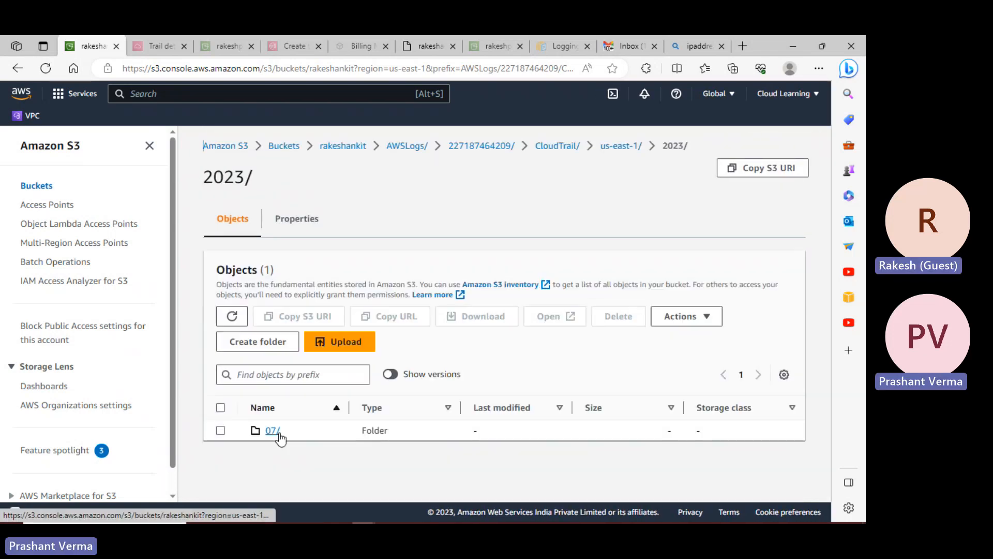
{"action": "left_click", "coordinate": [279, 434]}
{"action": "left_click", "coordinate": [276, 433]}
{"action": "left_click", "coordinate": [300, 434]}
{"action": "scroll", "coordinate": [486, 362], "scroll_direction": "down", "scroll_amount": 2}
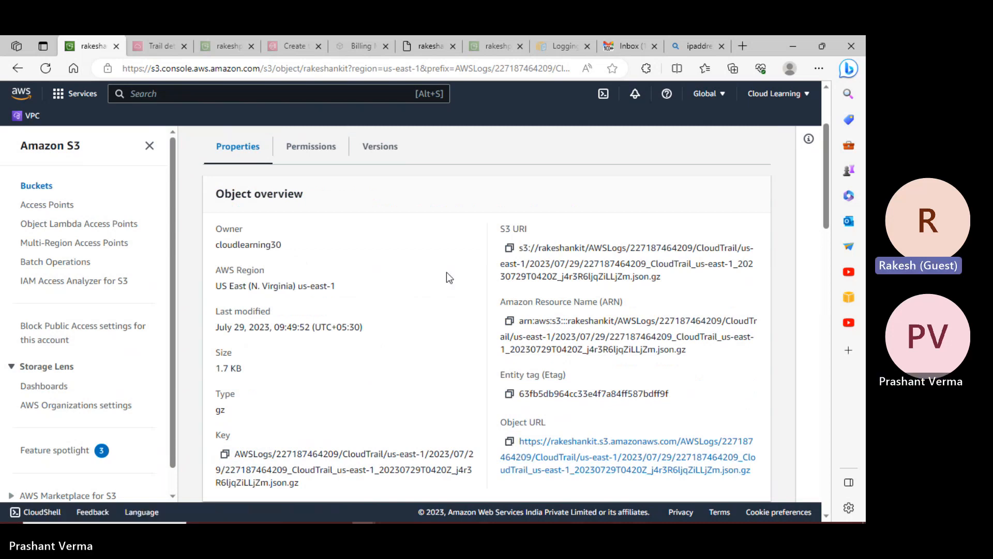
{"action": "scroll", "coordinate": [446, 272], "scroll_direction": "up", "scroll_amount": 2}
- Download the CloudTrail log, show it in its folder, and decline VS Code's trust prompt
{"action": "left_click", "coordinate": [366, 242]}
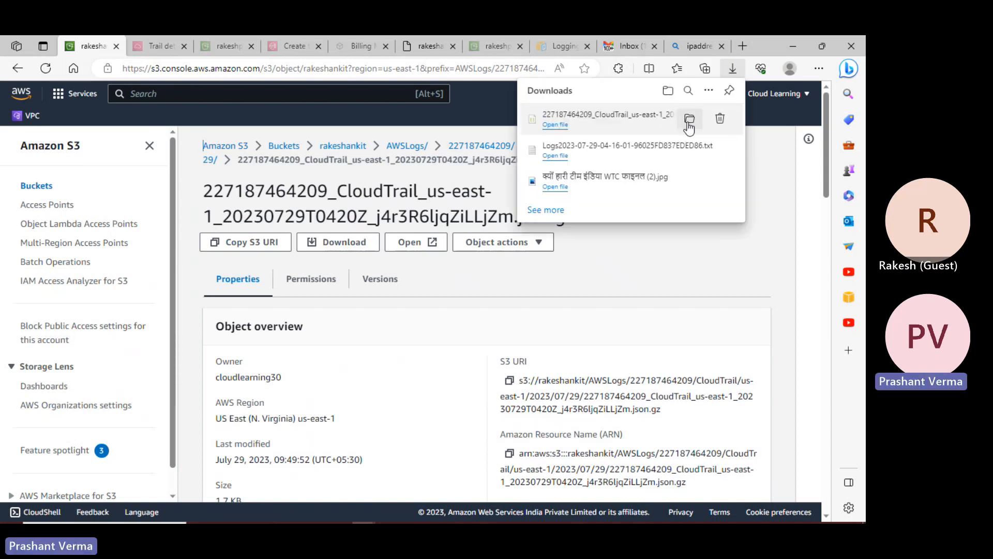
{"action": "left_click", "coordinate": [689, 119]}
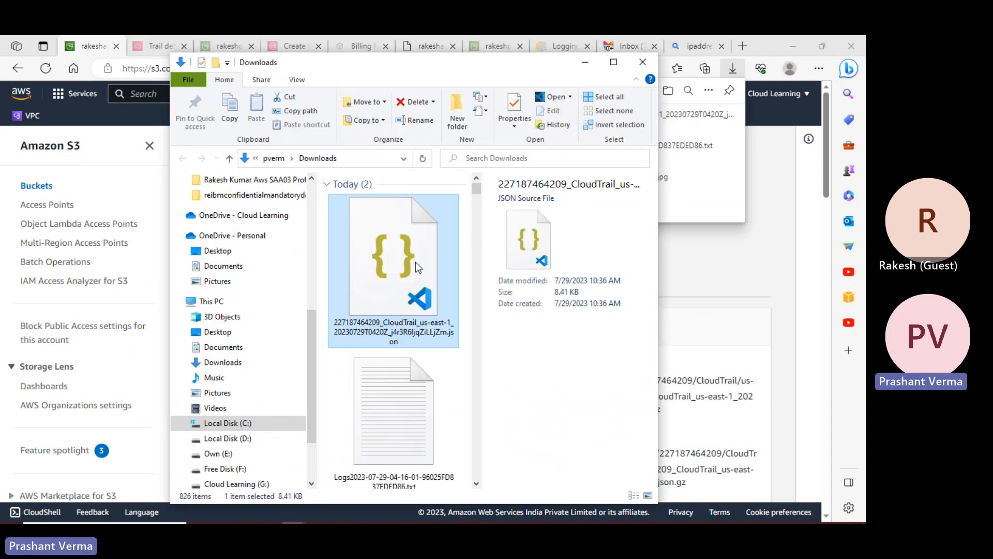
{"action": "double_click", "coordinate": [415, 262]}
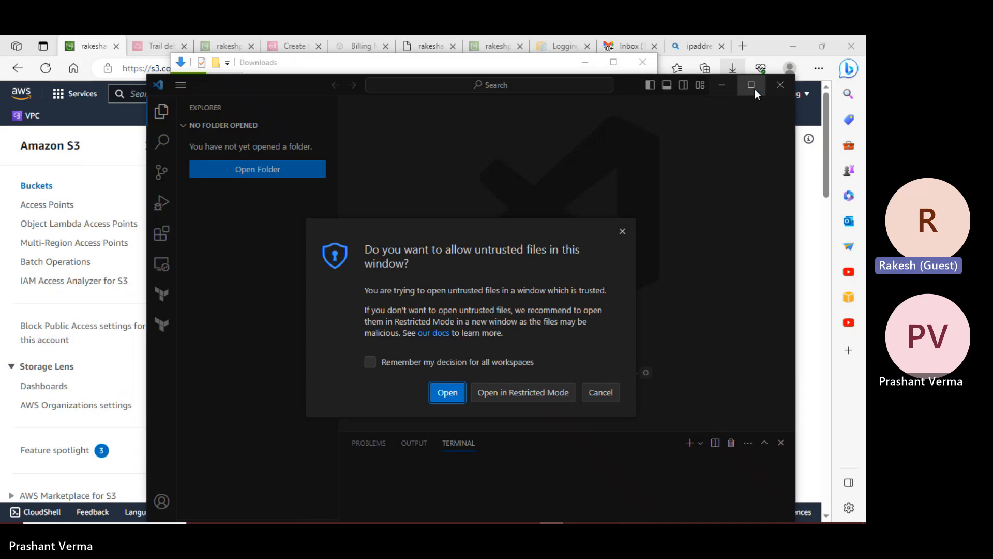
{"action": "left_click", "coordinate": [751, 86]}
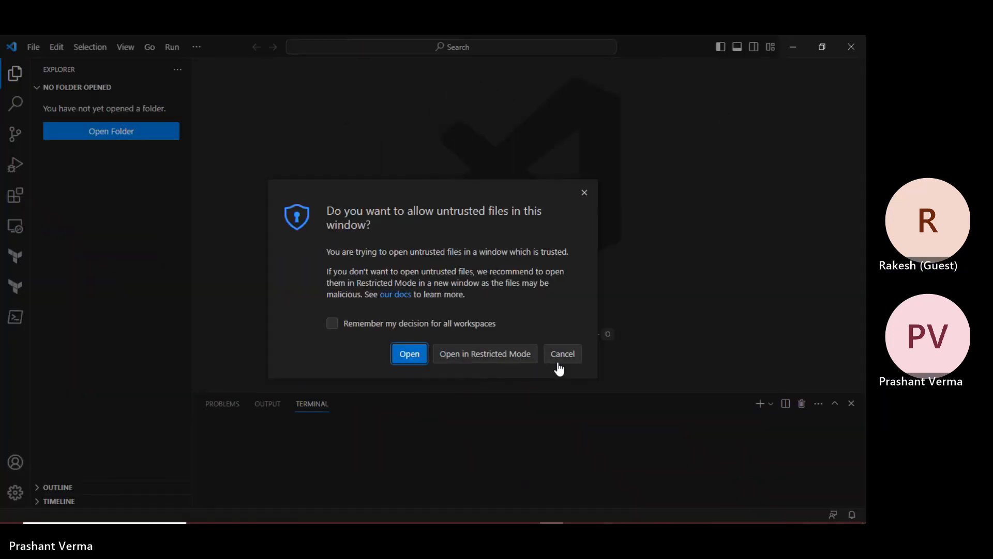
{"action": "left_click", "coordinate": [560, 358]}
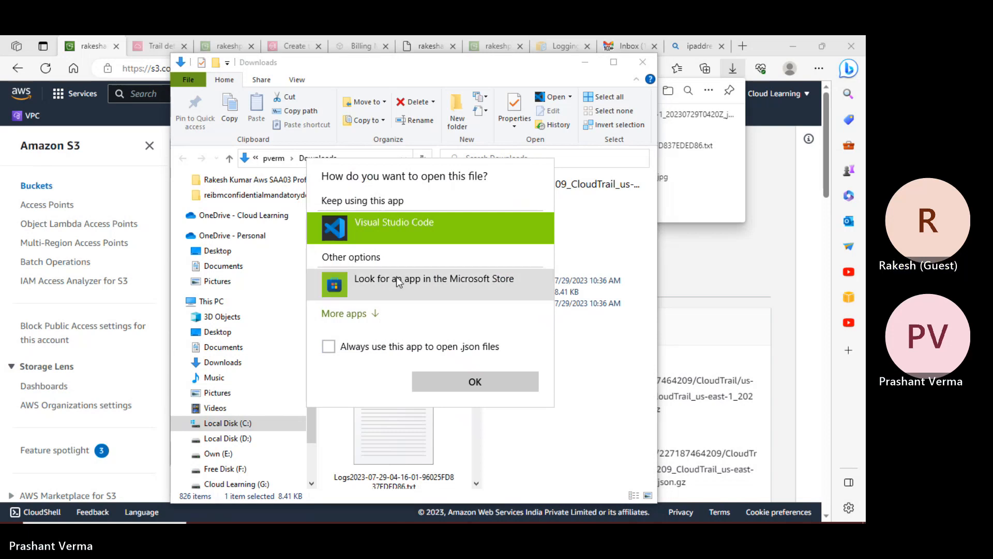
- Open the JSON log in Notepad, scroll through its records, then close Notepad and Explorer
{"action": "left_click", "coordinate": [372, 312]}
{"action": "scroll", "coordinate": [405, 360], "scroll_direction": "down", "scroll_amount": 2}
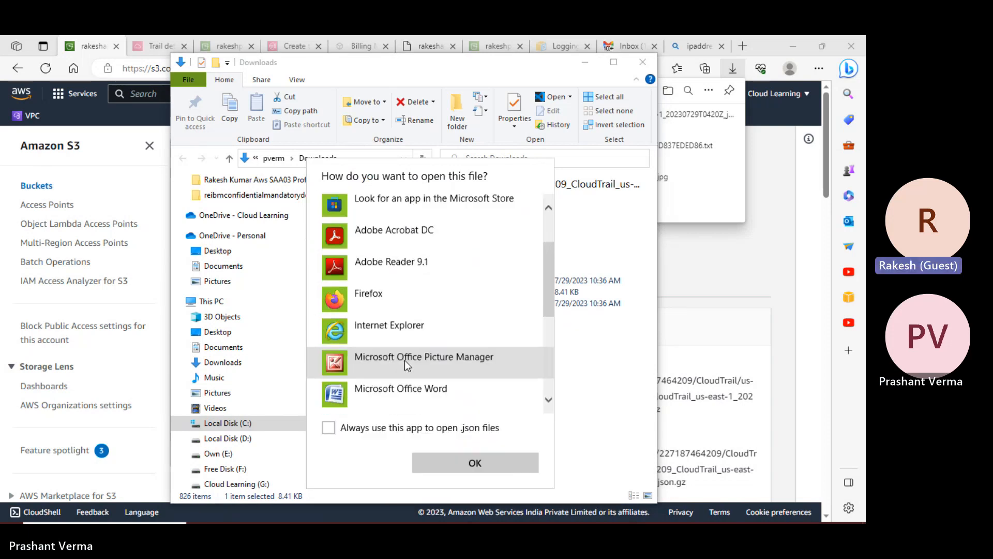
{"action": "scroll", "coordinate": [405, 360], "scroll_direction": "down", "scroll_amount": 3}
{"action": "double_click", "coordinate": [373, 305]}
{"action": "scroll", "coordinate": [391, 211], "scroll_direction": "down", "scroll_amount": 10}
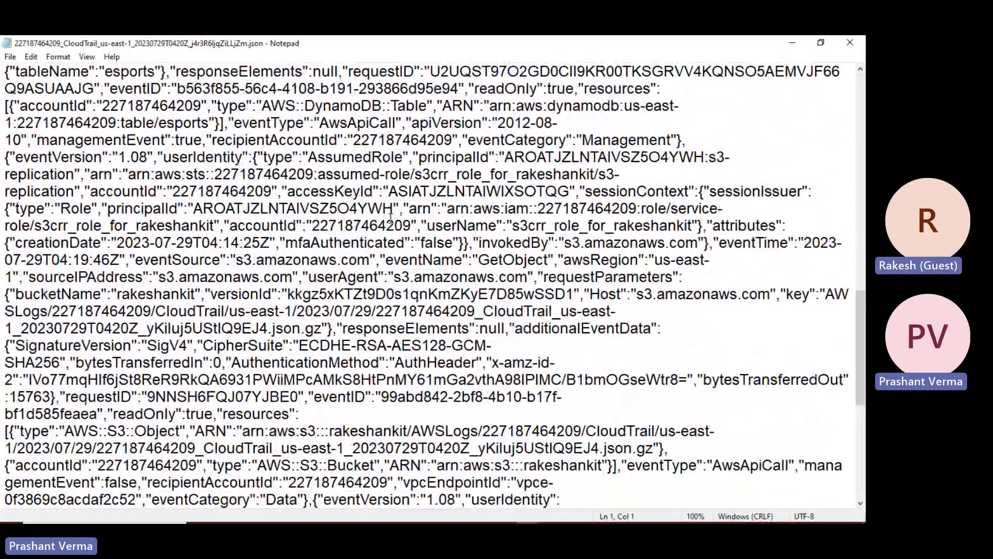
{"action": "scroll", "coordinate": [390, 211], "scroll_direction": "up", "scroll_amount": 15}
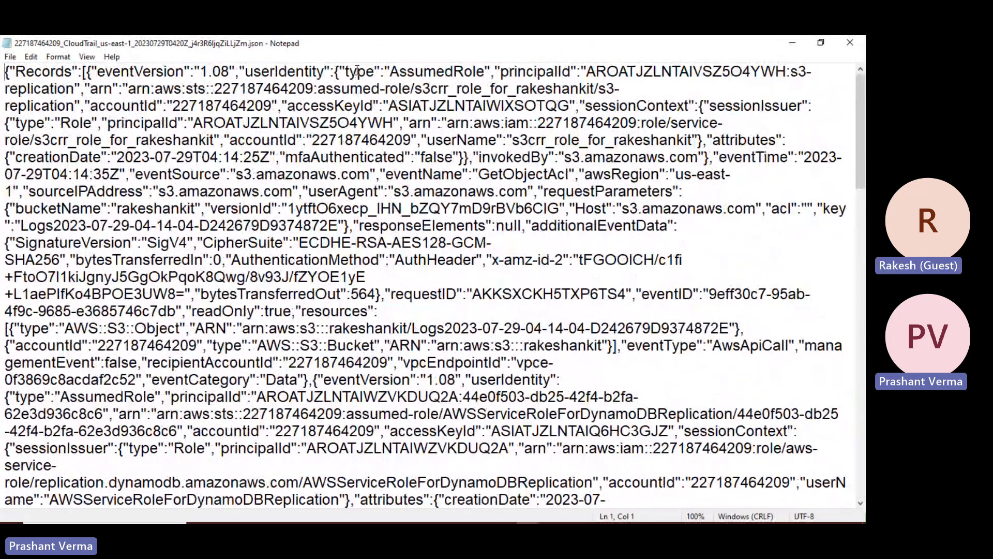
{"action": "left_click", "coordinate": [850, 42]}
{"action": "left_click", "coordinate": [850, 46]}
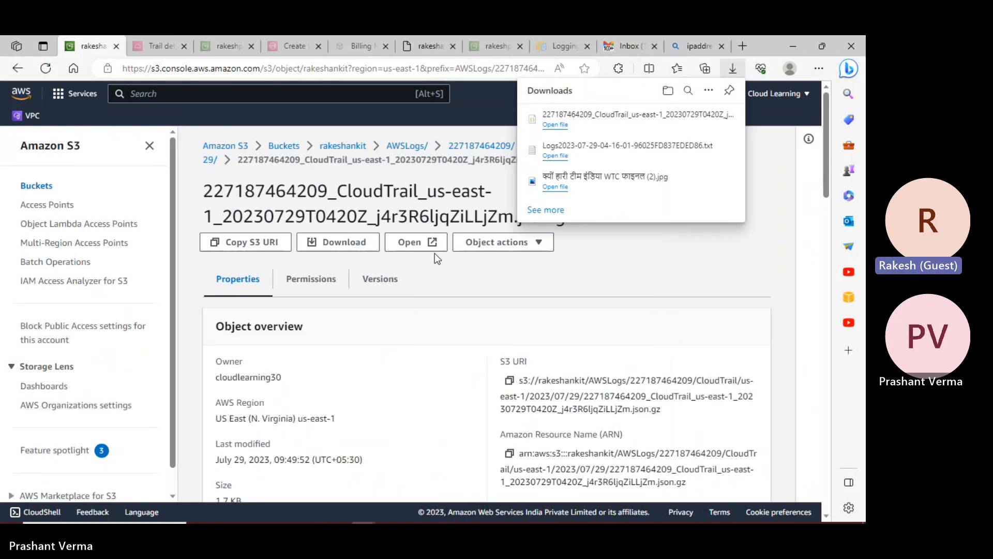
- Reopen the downloaded log's folder, close the IP address search tab, and view Gmail's Social mail
{"action": "mouse_move", "coordinate": [694, 123]}
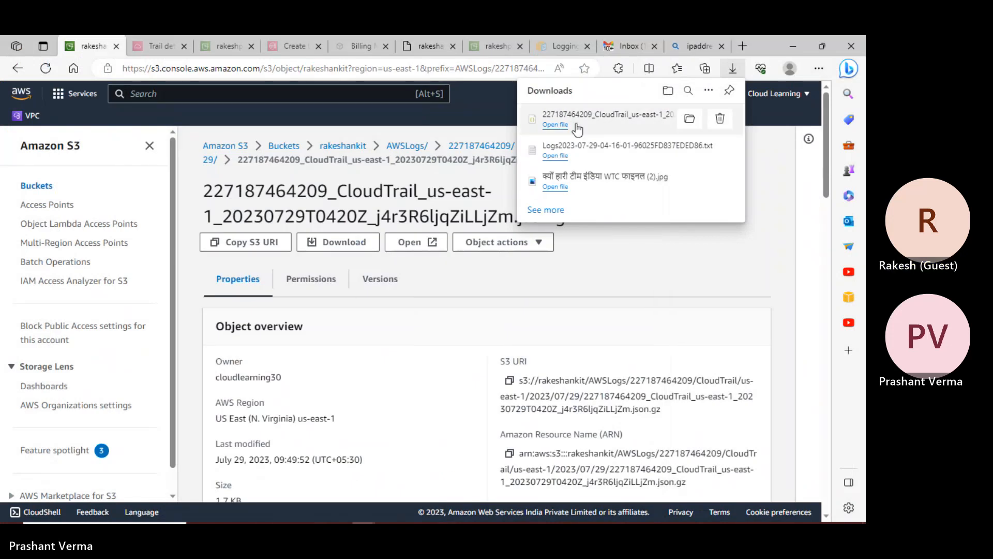
{"action": "left_click", "coordinate": [691, 121]}
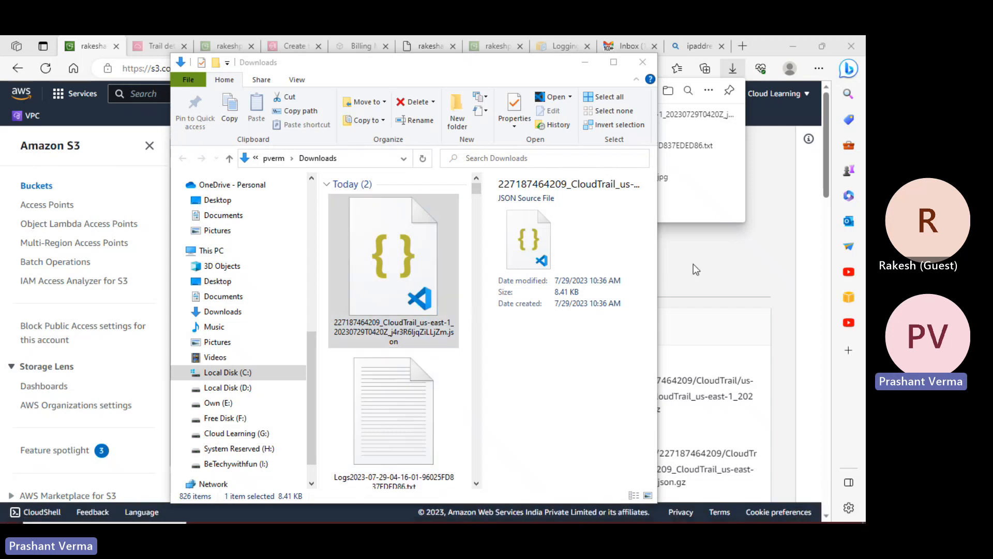
{"action": "left_click", "coordinate": [684, 41]}
{"action": "left_click", "coordinate": [722, 46]}
{"action": "left_click", "coordinate": [613, 183]}
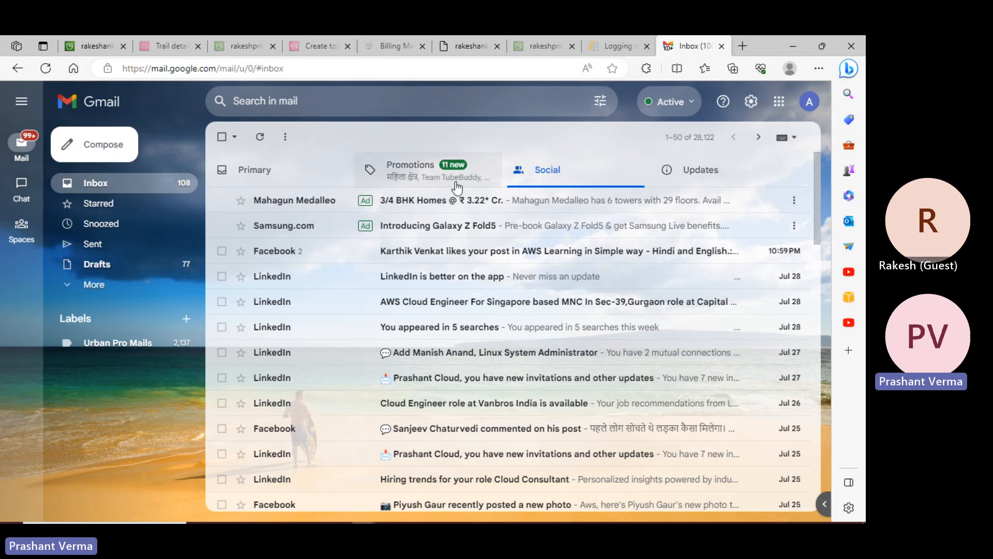
- Glance at Gmail's Promotions mail, then return to the CloudTrail log's S3 object page
{"action": "left_click", "coordinate": [437, 183]}
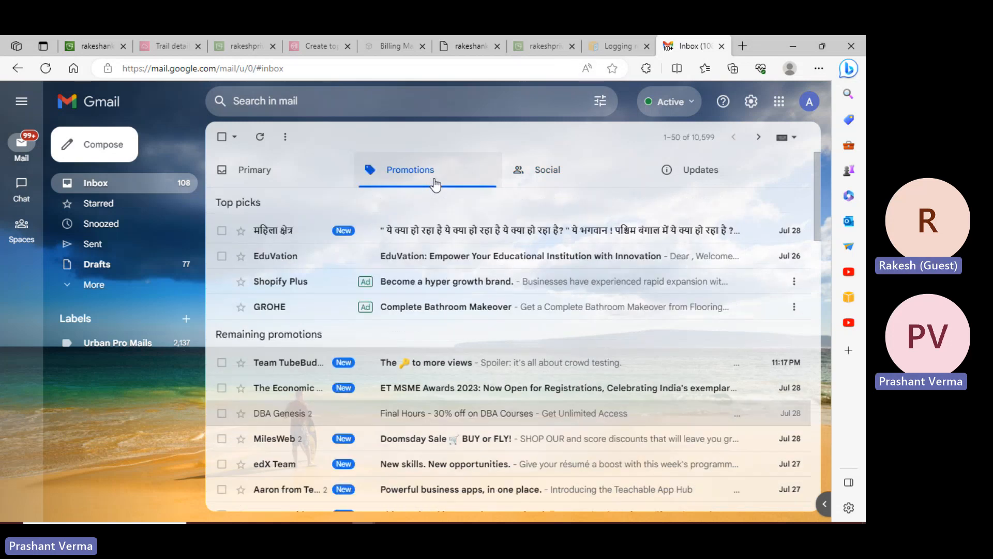
{"action": "left_click", "coordinate": [97, 46]}
- Download the 1.7 KB CloudTrail log again and show the new 8.41 KB JSON copy in Downloads
{"action": "scroll", "coordinate": [430, 316], "scroll_direction": "down", "scroll_amount": 4}
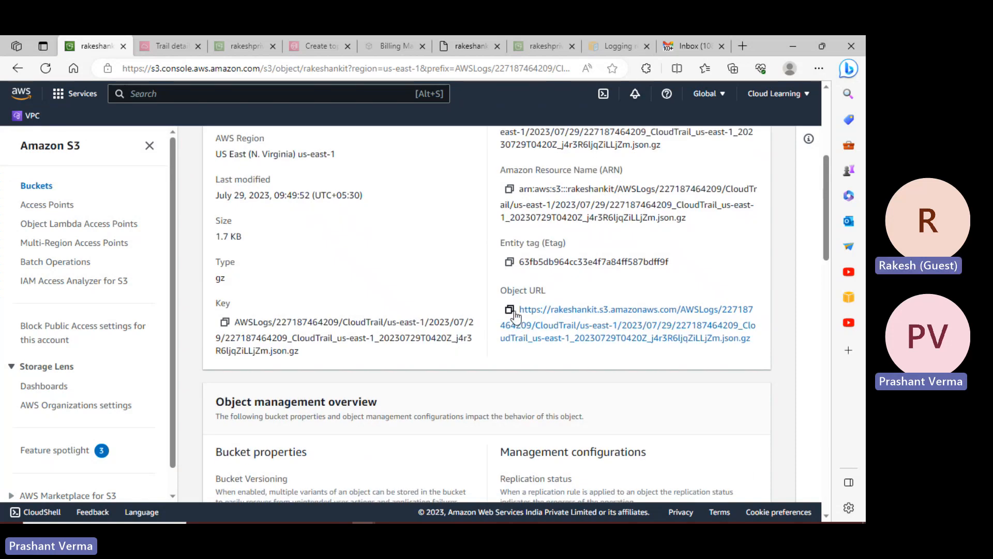
{"action": "scroll", "coordinate": [514, 314], "scroll_direction": "up", "scroll_amount": 1}
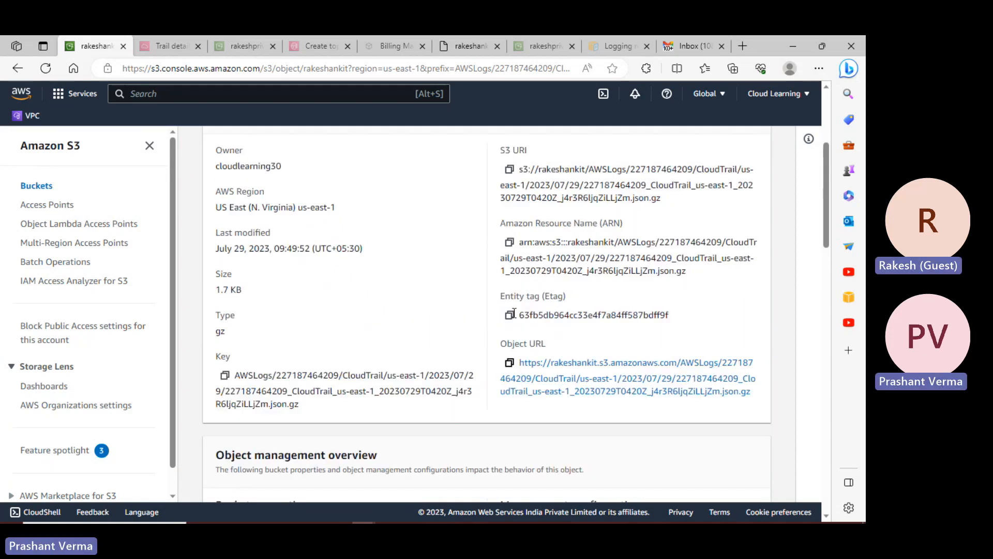
{"action": "scroll", "coordinate": [512, 326], "scroll_direction": "up", "scroll_amount": 4}
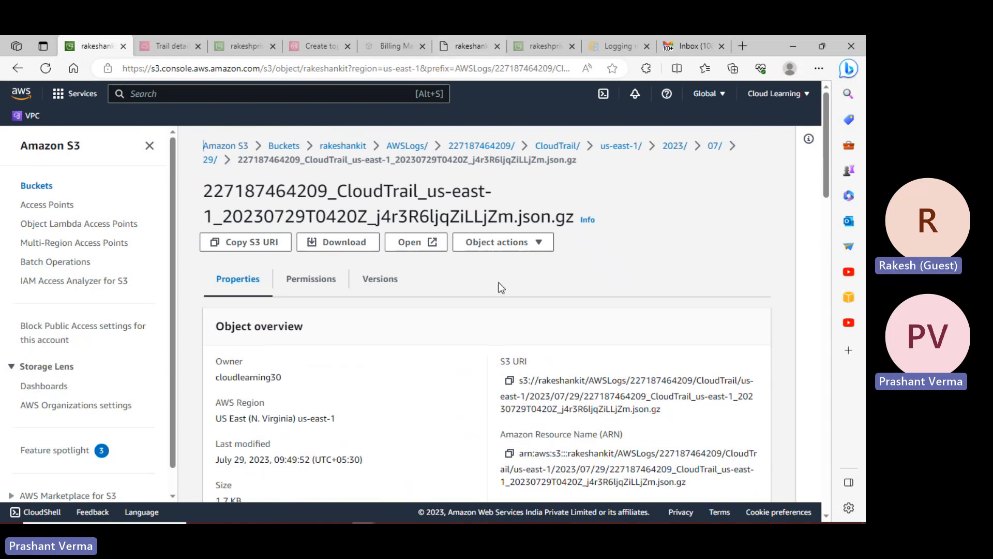
{"action": "scroll", "coordinate": [523, 302], "scroll_direction": "down", "scroll_amount": 5}
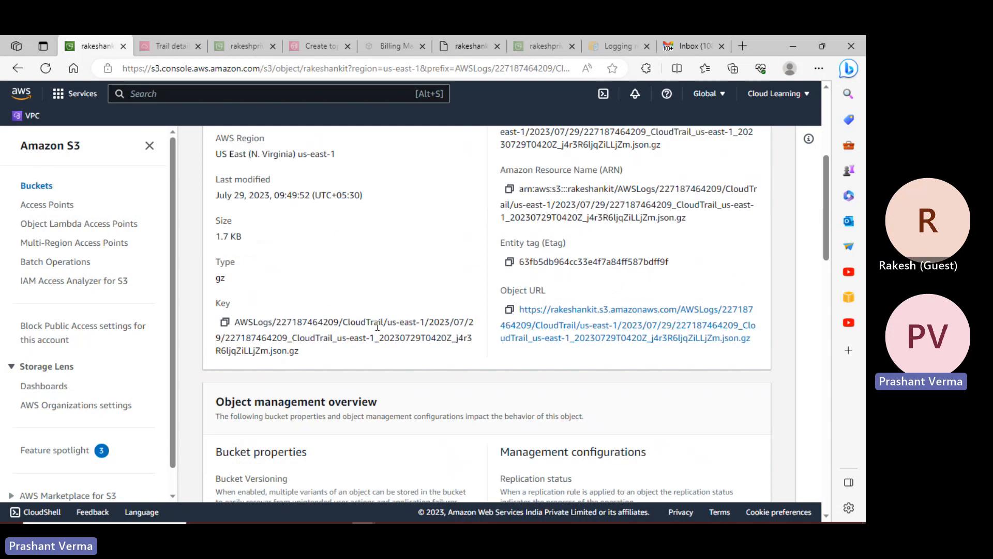
{"action": "scroll", "coordinate": [478, 334], "scroll_direction": "down", "scroll_amount": 1}
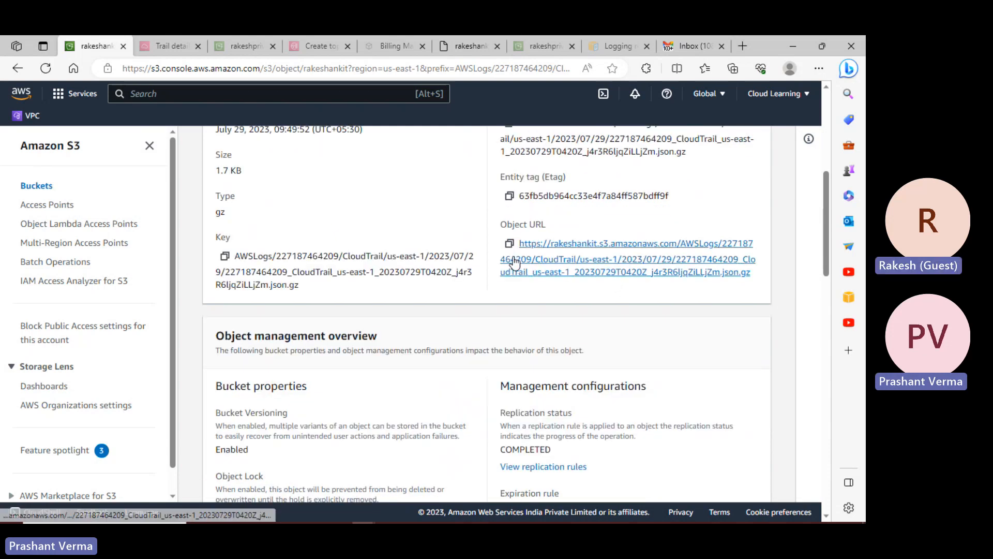
{"action": "scroll", "coordinate": [361, 171], "scroll_direction": "up", "scroll_amount": 5}
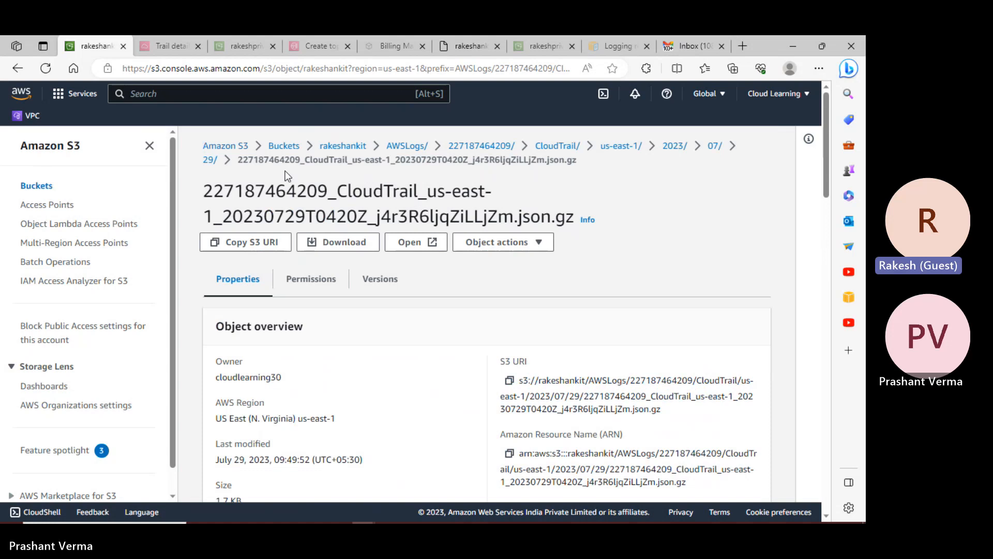
{"action": "left_click", "coordinate": [361, 242]}
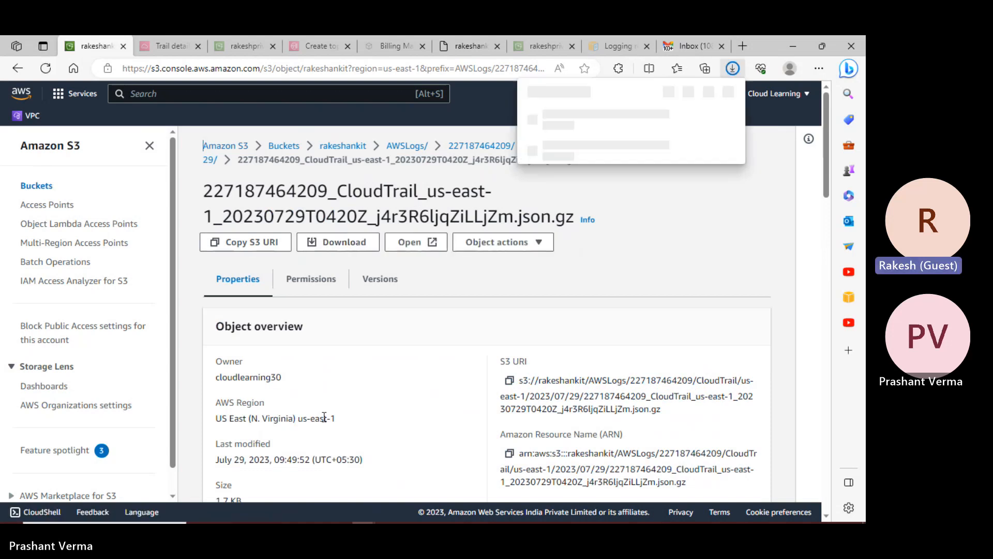
{"action": "left_click", "coordinate": [709, 119]}
{"action": "double_click", "coordinate": [420, 338]}
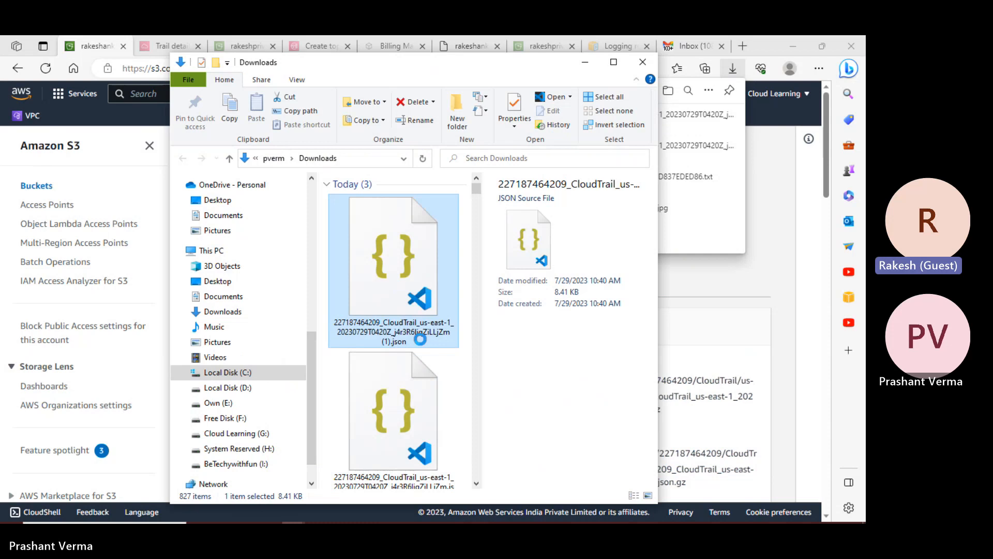
- Open the downloaded CloudTrail JSON in a maximized Notepad window and scroll through its records
{"action": "right_click", "coordinate": [399, 250]}
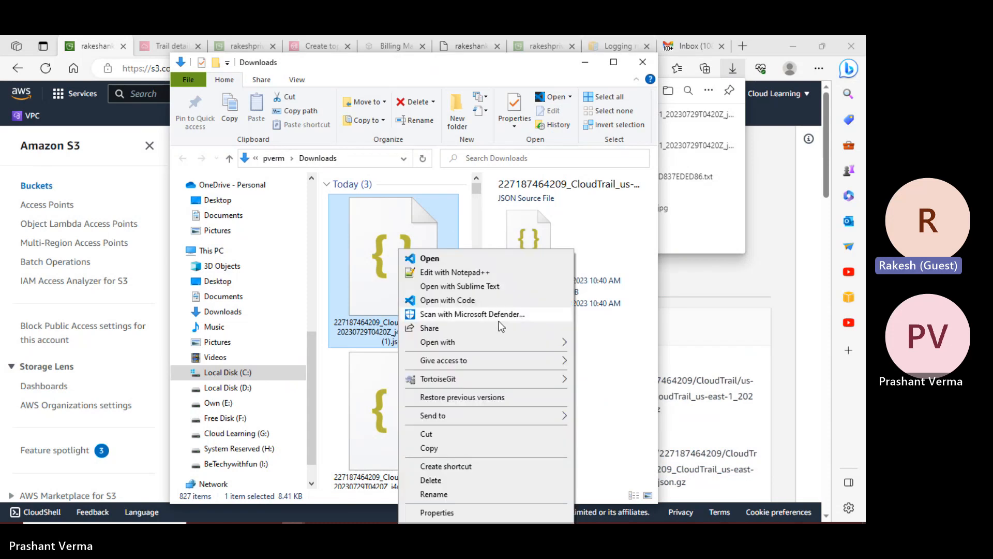
{"action": "mouse_move", "coordinate": [498, 348]}
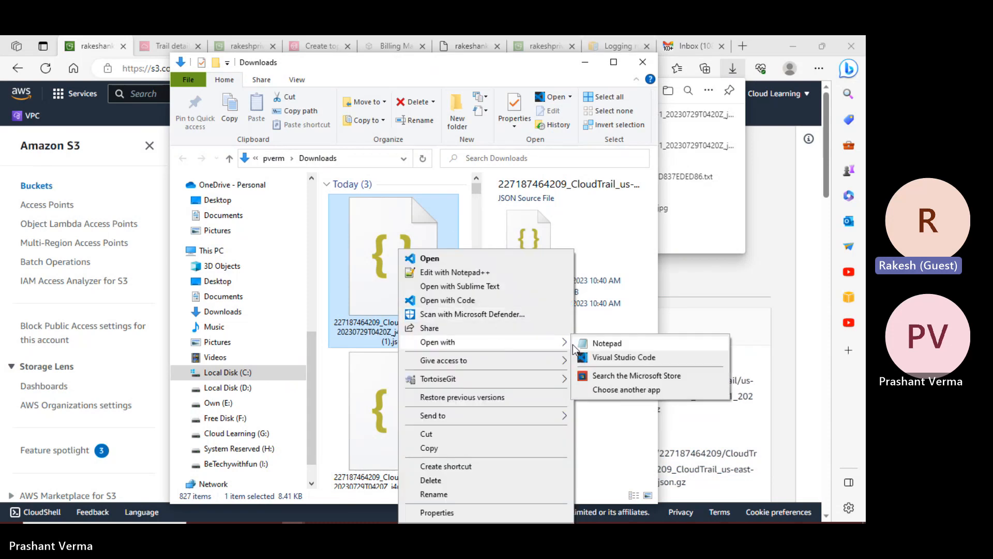
{"action": "left_click", "coordinate": [616, 346]}
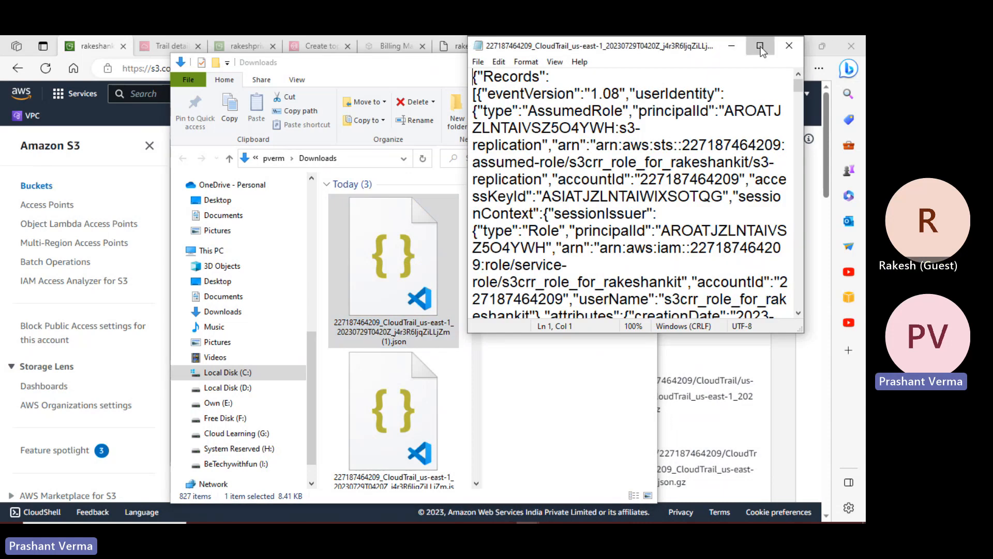
{"action": "left_click", "coordinate": [760, 48]}
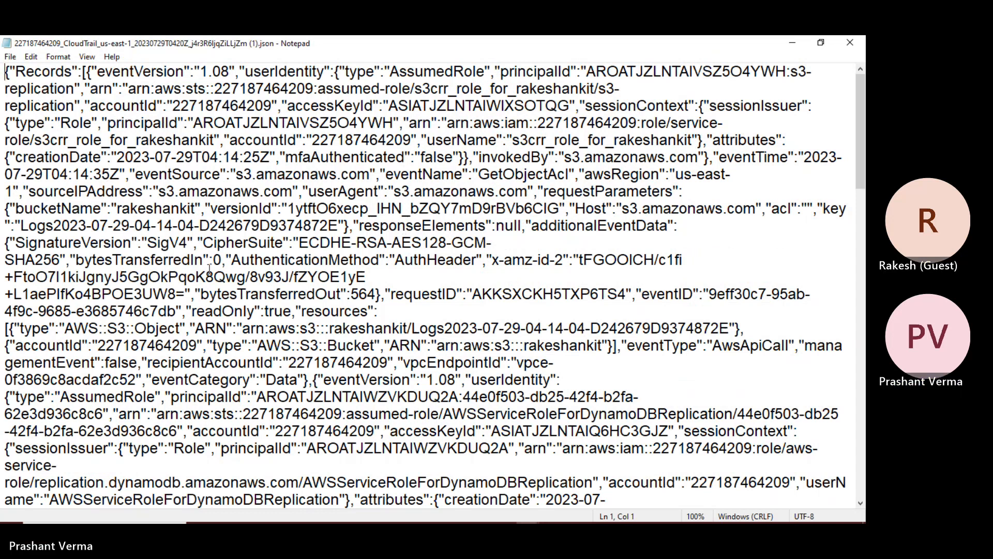
{"action": "scroll", "coordinate": [207, 269], "scroll_direction": "down", "scroll_amount": 15}
{"action": "scroll", "coordinate": [208, 271], "scroll_direction": "up", "scroll_amount": 15}
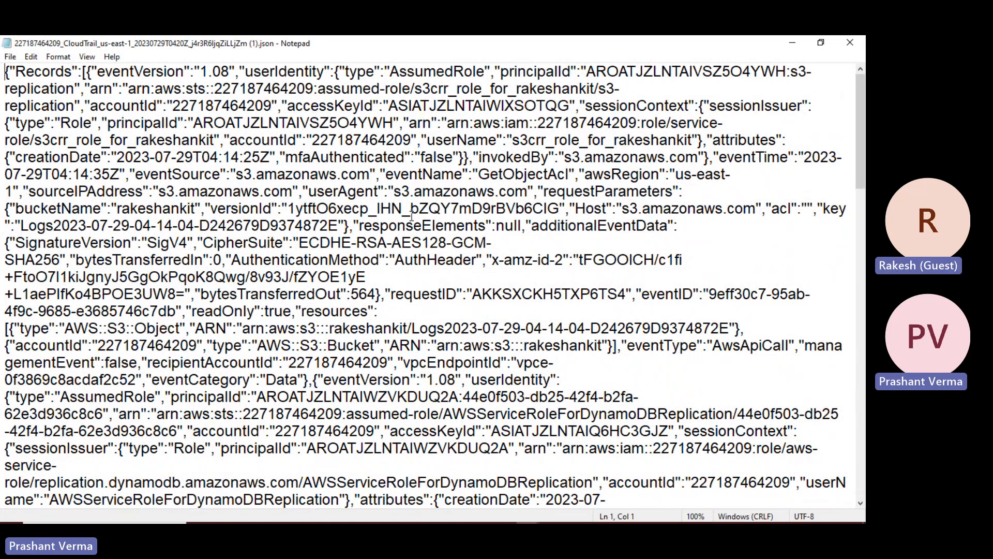
- Search the CloudTrail log for 'delete' and then 'create', finding no matches for either
{"action": "key", "text": "ctrl+f"}
{"action": "type", "text": "delete"}
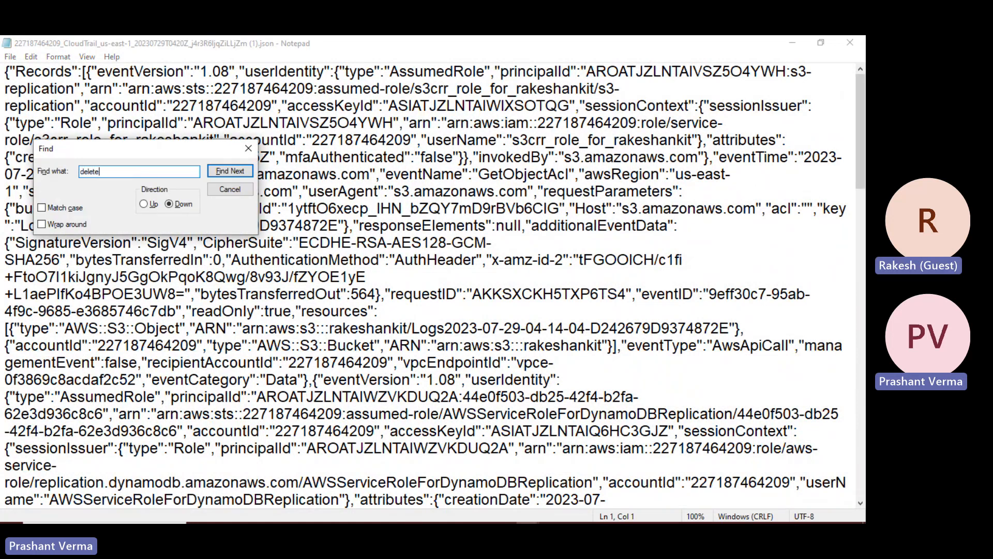
{"action": "key", "text": "Return"}
{"action": "key", "text": "Return"}
{"action": "key", "text": "Escape"}
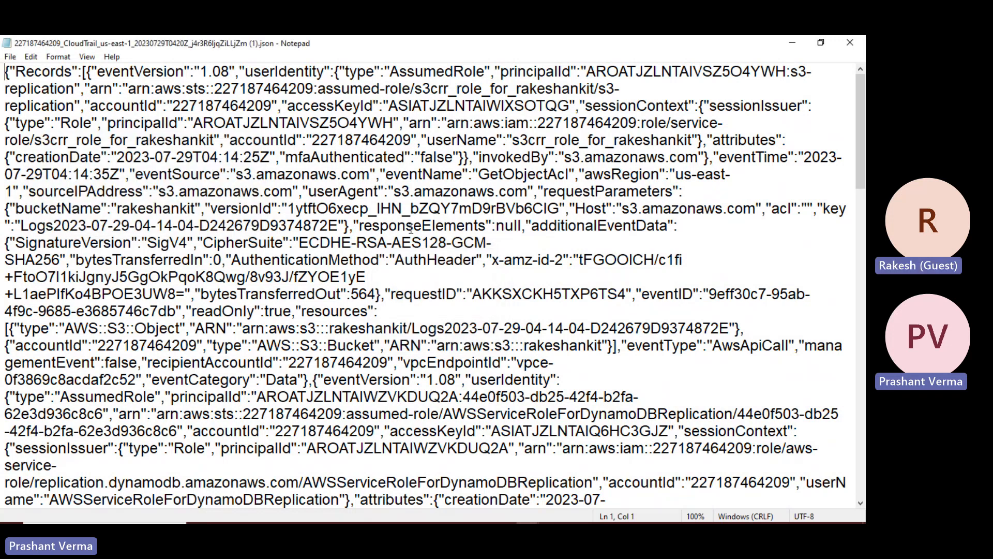
{"action": "key", "text": "ctrl+f"}
{"action": "type", "text": "create"}
{"action": "key", "text": "Return"}
{"action": "key", "text": "Return"}
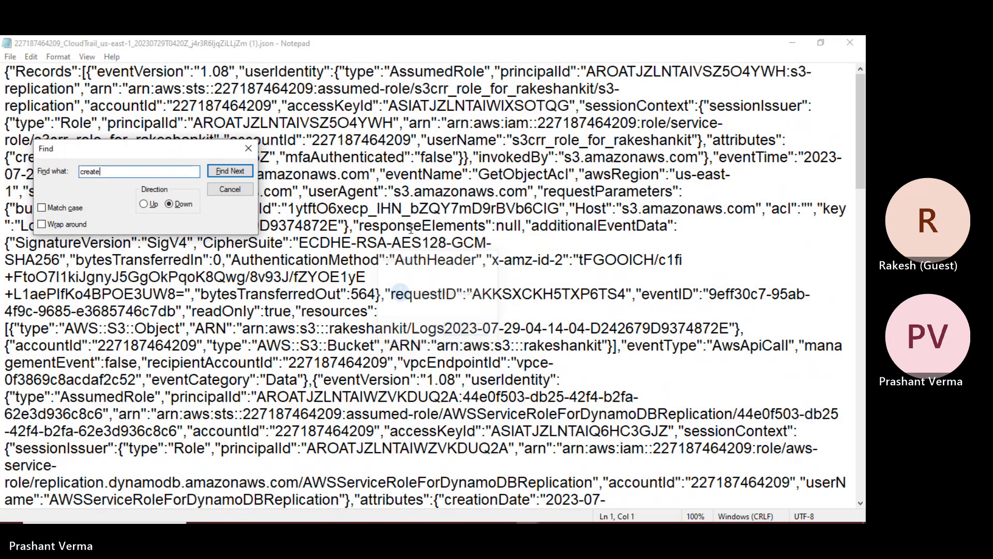
{"action": "key", "text": "Escape"}
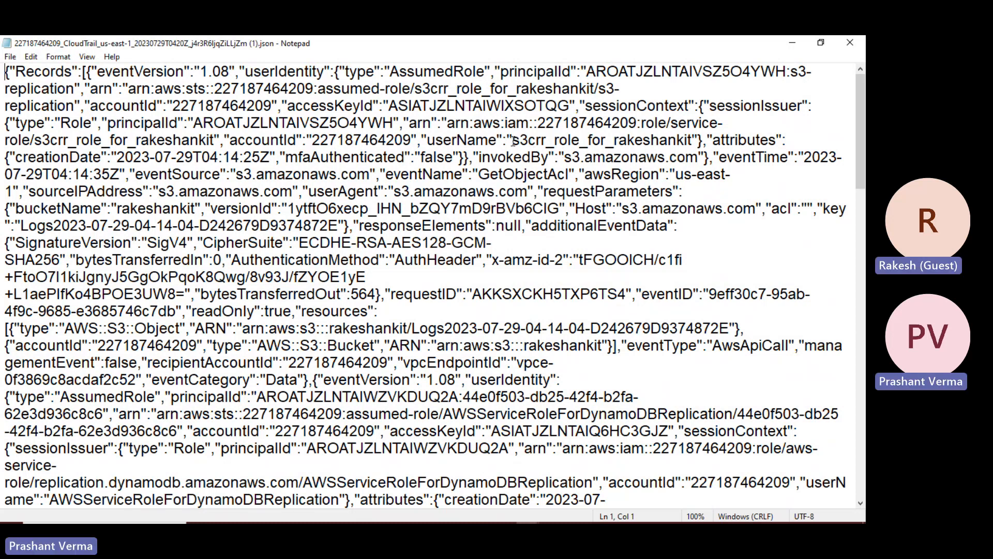
- Highlight the replication role's userName, the s3.amazonaws.com invokedBy value and the GetObjectAcl event name
{"action": "left_click_drag", "start_coordinate": [512, 141], "coordinate": [695, 141]}
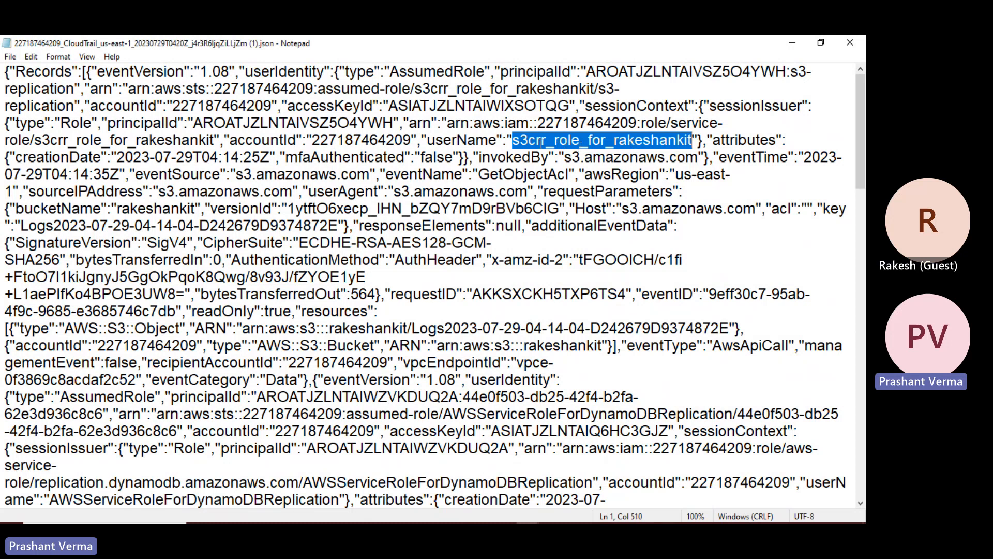
{"action": "left_click_drag", "start_coordinate": [504, 156], "coordinate": [693, 157]}
{"action": "left_click_drag", "start_coordinate": [478, 175], "coordinate": [571, 175]}
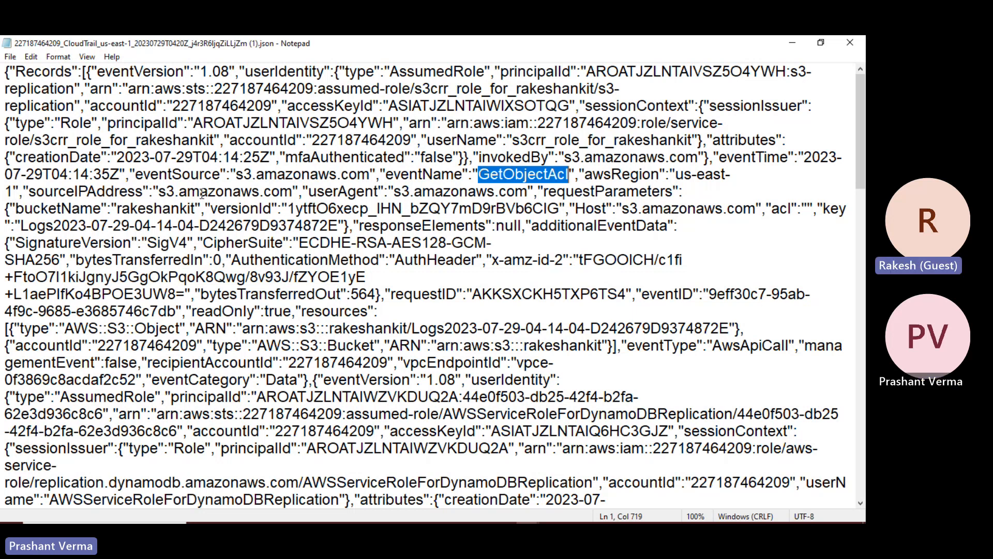
{"action": "left_click", "coordinate": [681, 192]}
{"action": "scroll", "coordinate": [645, 246], "scroll_direction": "down", "scroll_amount": 3}
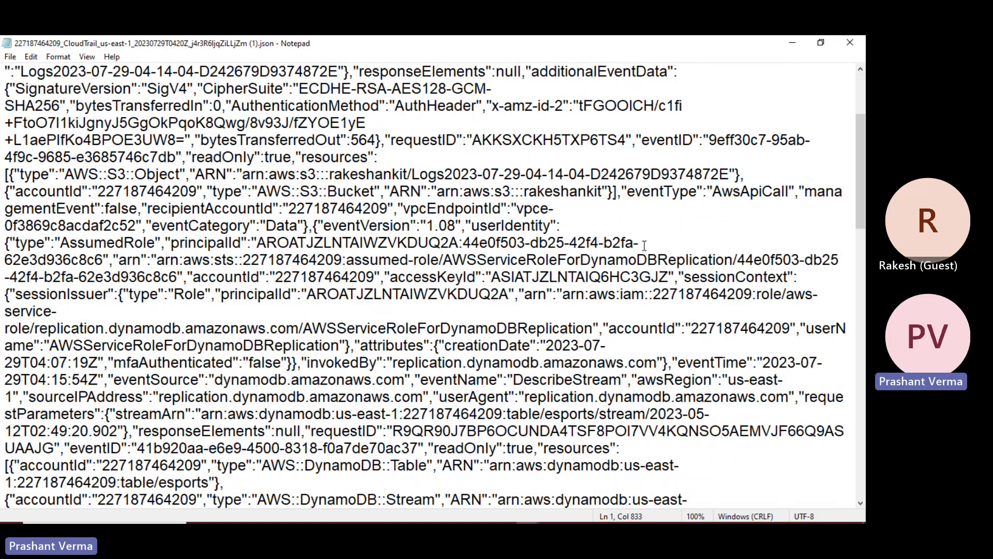
{"action": "scroll", "coordinate": [644, 245], "scroll_direction": "down", "scroll_amount": 12}
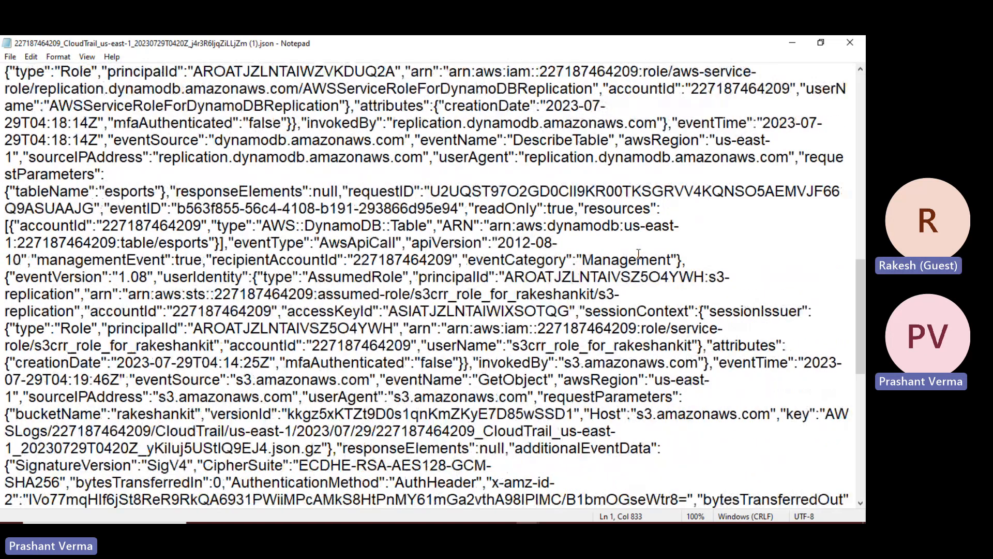
{"action": "scroll", "coordinate": [638, 254], "scroll_direction": "up", "scroll_amount": 5}
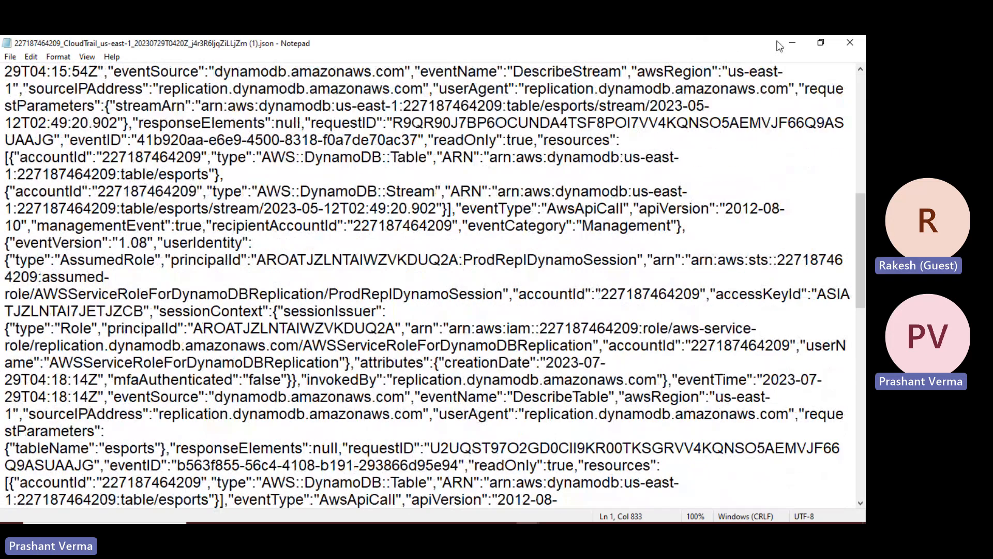
- Minimise the log and start a new web search for 'ip address'
{"action": "left_click", "coordinate": [792, 42]}
{"action": "left_click", "coordinate": [742, 45]}
{"action": "type", "text": "ip address"}
- Run the 'ip address' Bing search, highlight the public IP, then return to the S3 log page
{"action": "key", "text": "Return"}
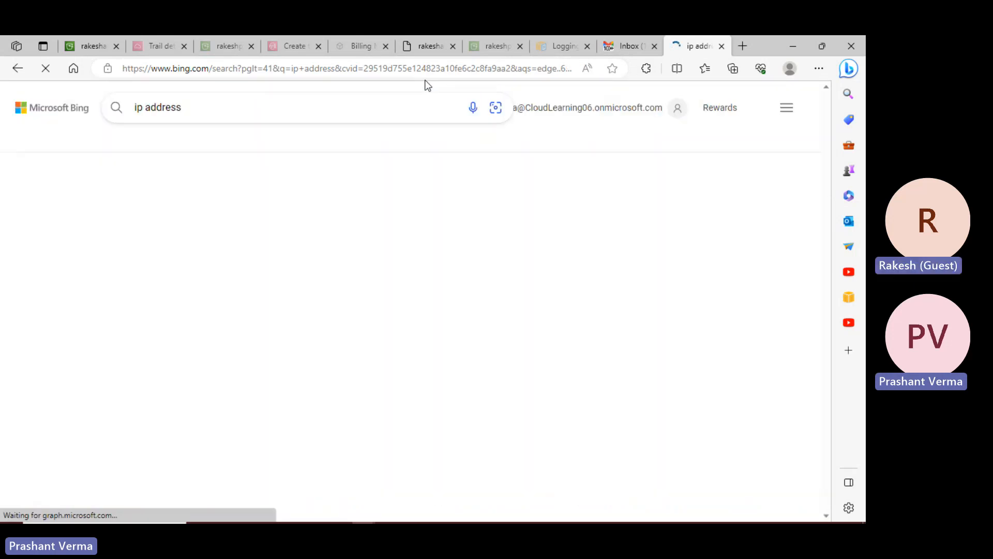
{"action": "left_click_drag", "start_coordinate": [250, 216], "coordinate": [112, 219]}
{"action": "key", "text": "ctrl+c"}
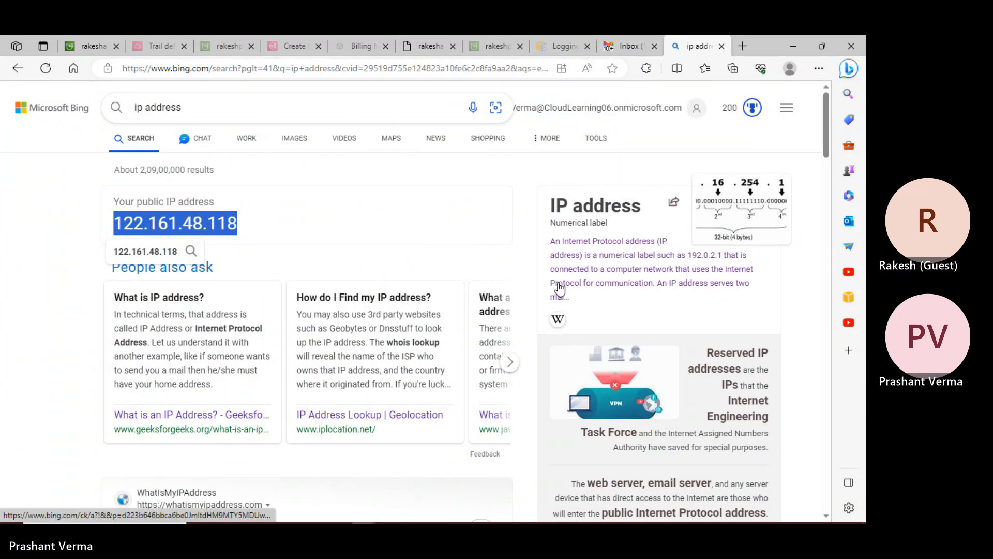
{"action": "key", "text": "alt+Tab"}
{"action": "key", "text": "Escape"}
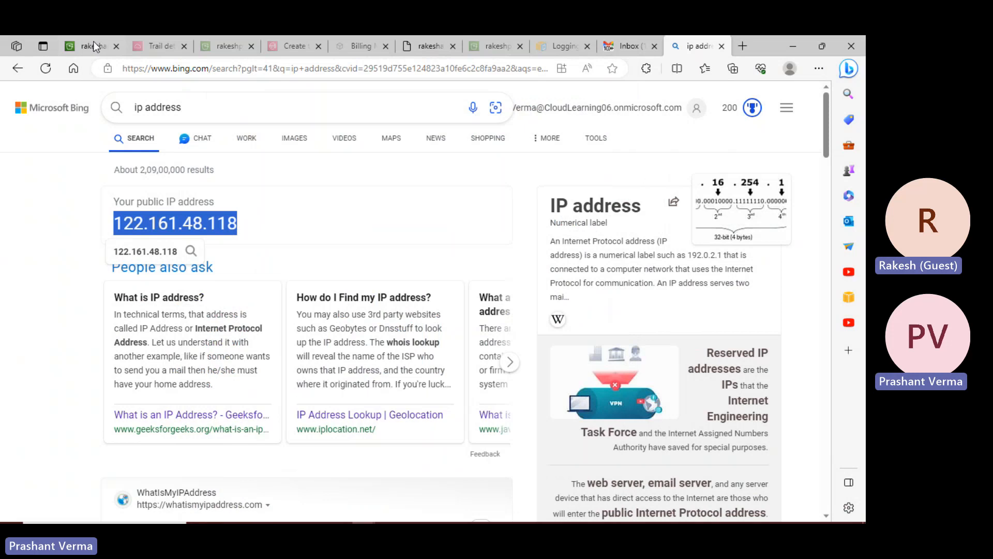
{"action": "left_click", "coordinate": [94, 42]}
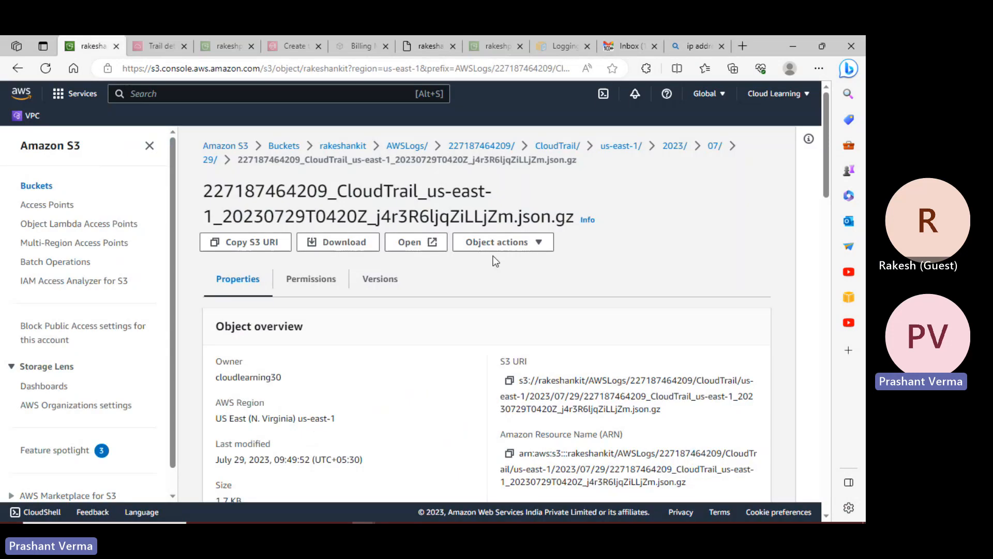
{"action": "left_click", "coordinate": [716, 148]}
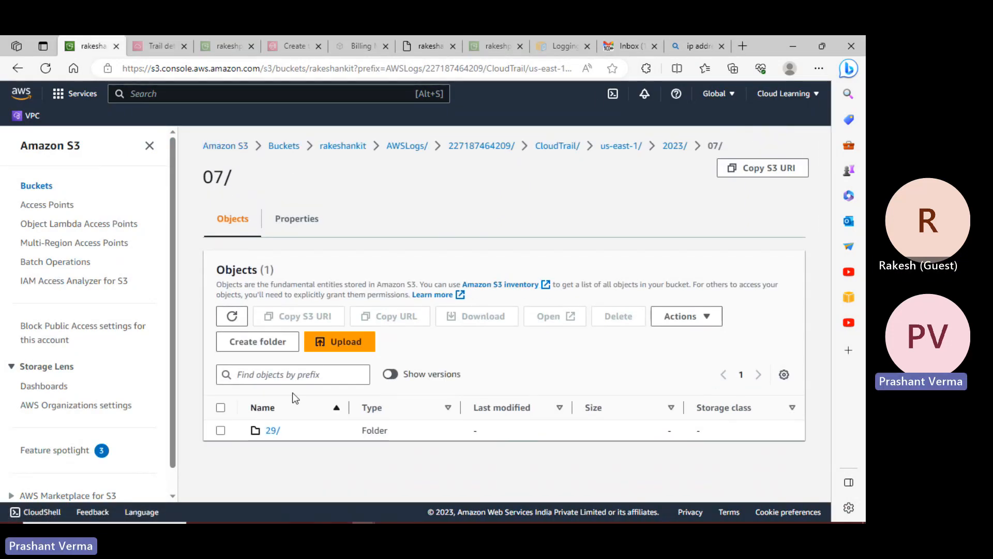
{"action": "left_click", "coordinate": [271, 430]}
{"action": "scroll", "coordinate": [364, 378], "scroll_direction": "down", "scroll_amount": 1}
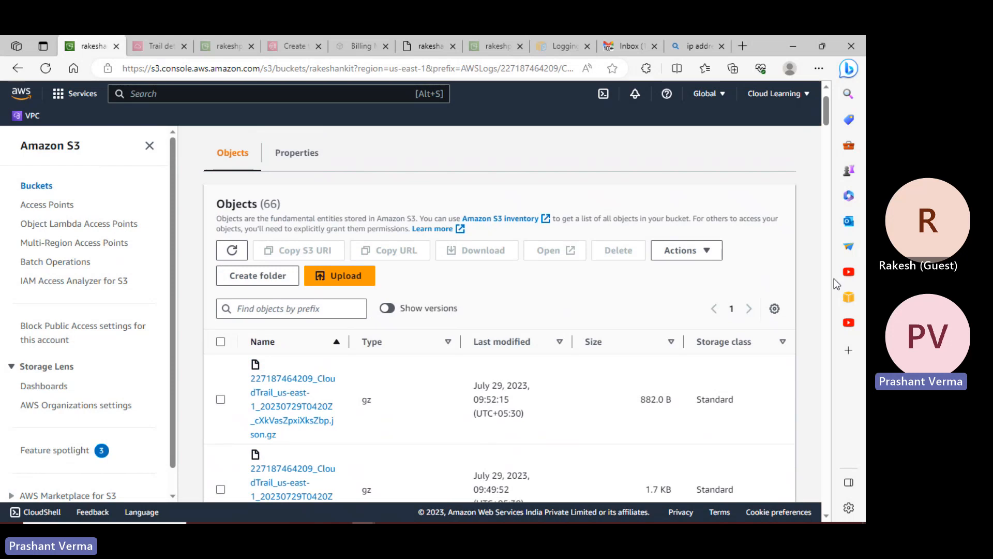
{"action": "scroll", "coordinate": [769, 310], "scroll_direction": "down", "scroll_amount": 5}
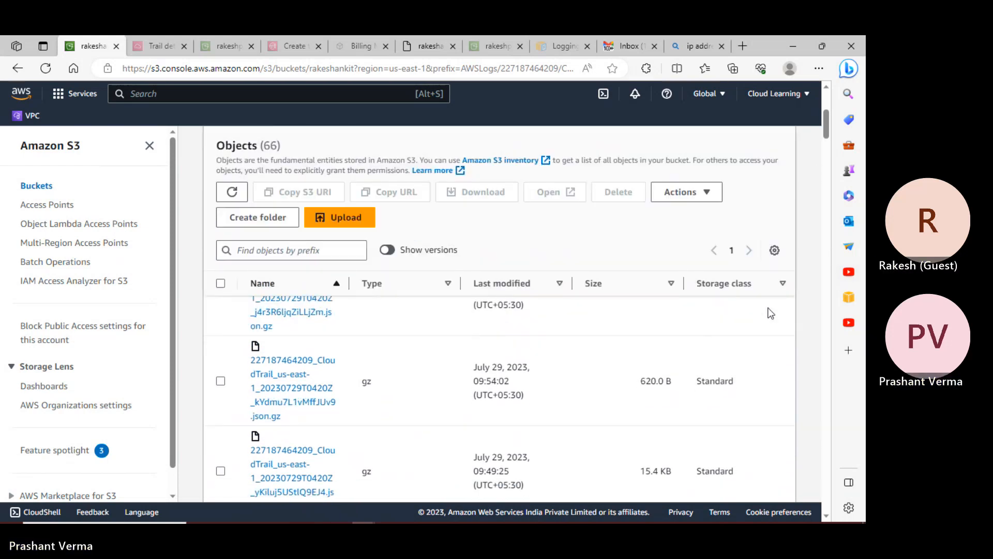
{"action": "scroll", "coordinate": [771, 313], "scroll_direction": "down", "scroll_amount": 4}
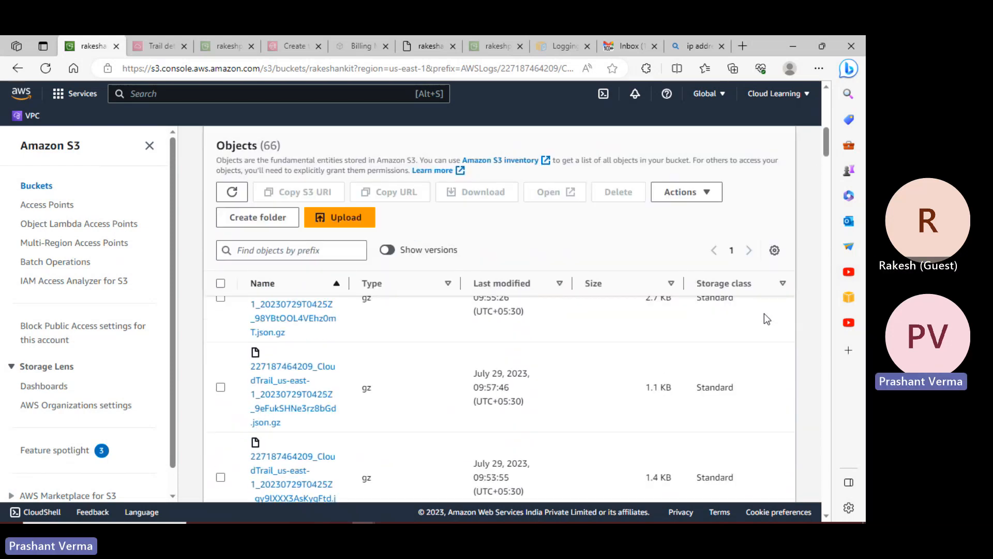
{"action": "scroll", "coordinate": [765, 313], "scroll_direction": "up", "scroll_amount": 10}
{"action": "left_click", "coordinate": [331, 316]}
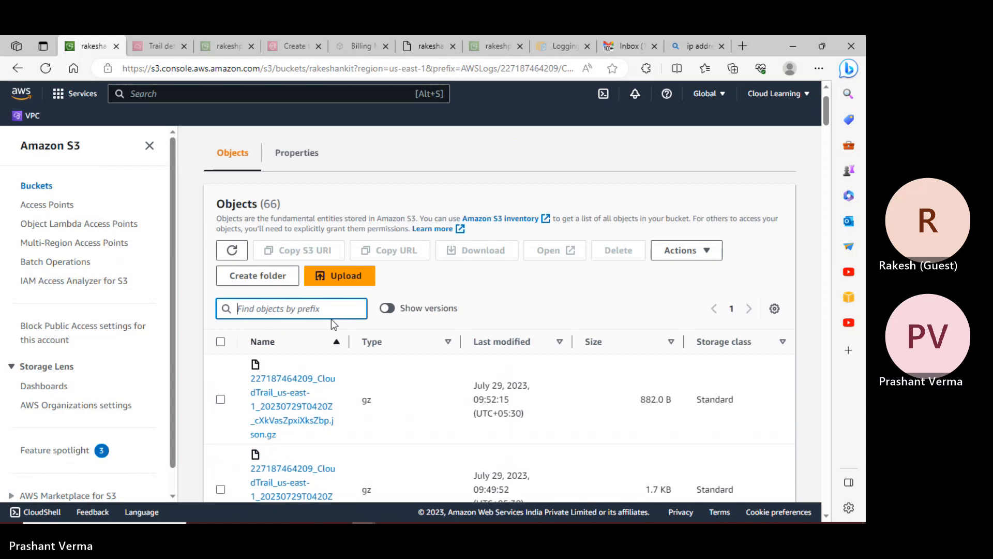
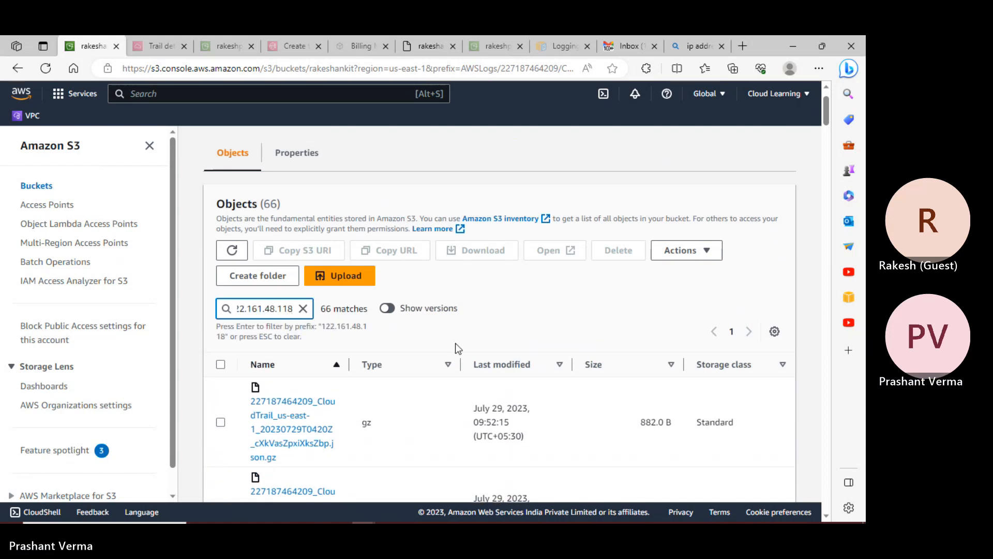
{"action": "scroll", "coordinate": [700, 380], "scroll_direction": "down", "scroll_amount": 4}
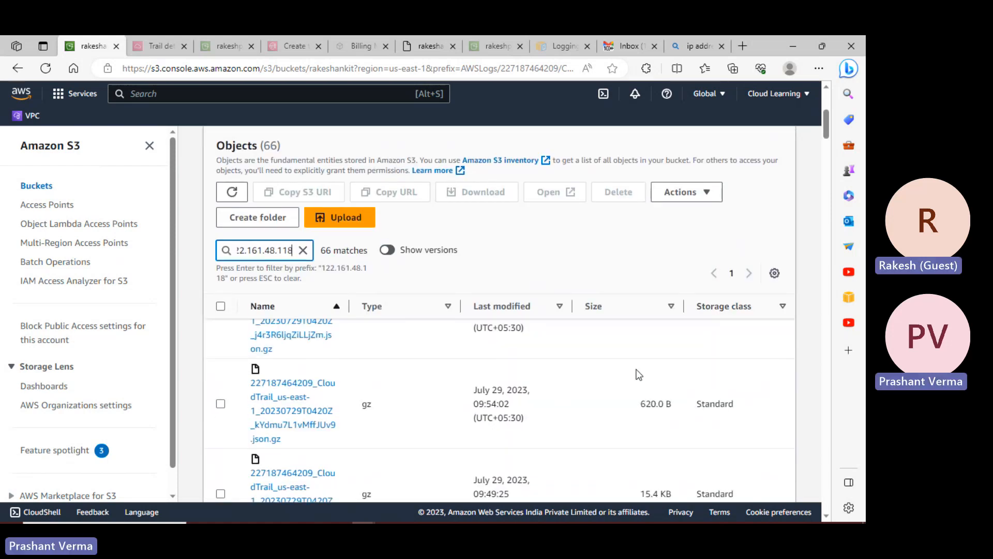
{"action": "scroll", "coordinate": [639, 373], "scroll_direction": "down", "scroll_amount": 3}
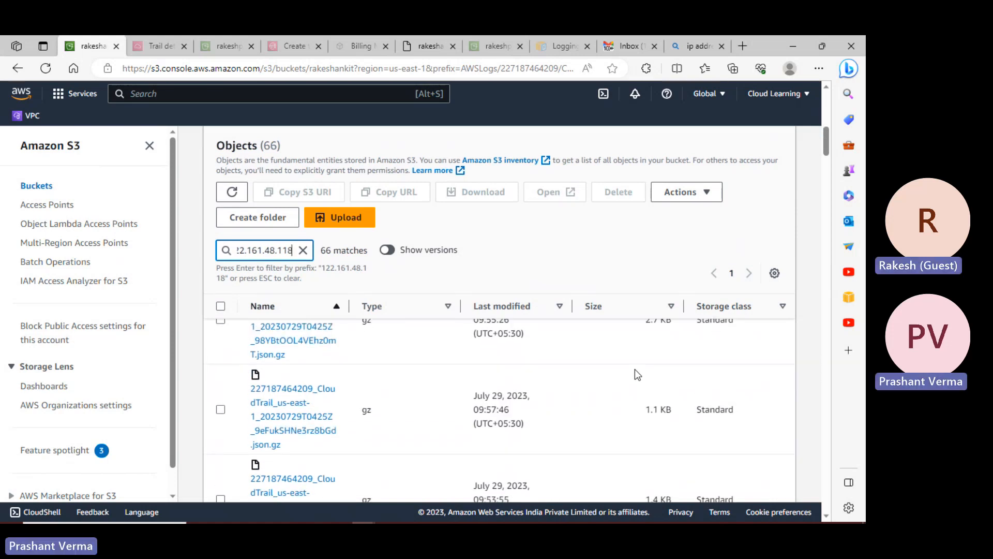
{"action": "key", "text": "Return"}
{"action": "left_click", "coordinate": [308, 342]}
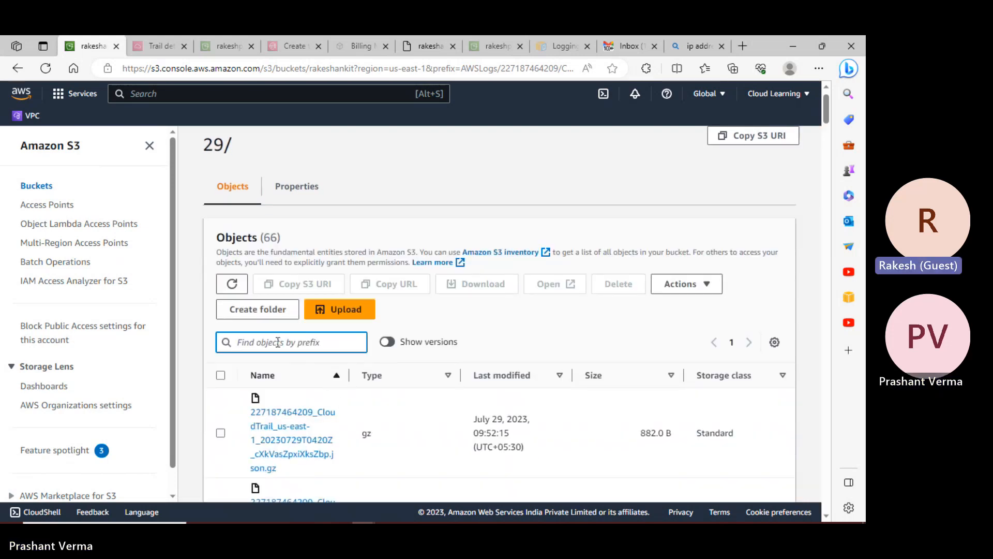
{"action": "key", "text": "ctrl+v"}
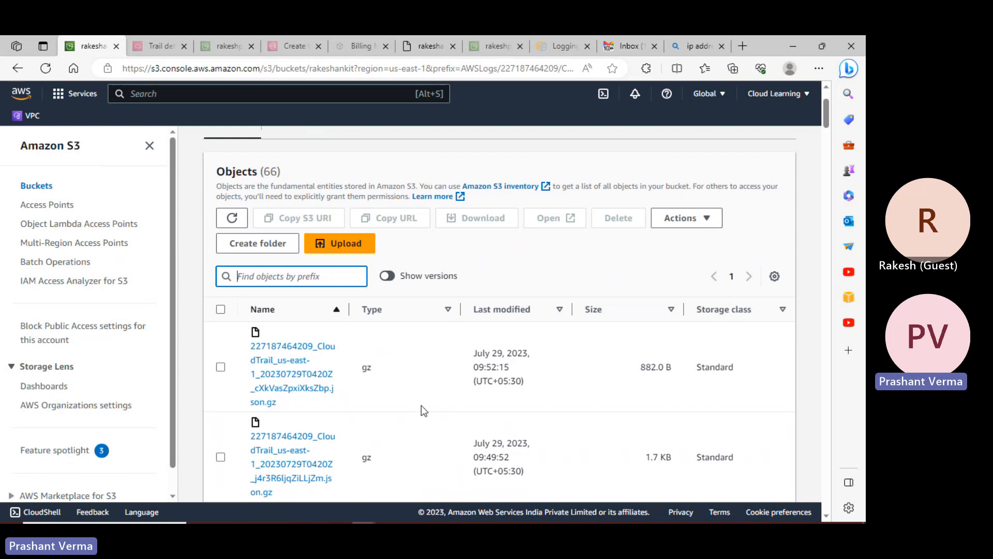
{"action": "scroll", "coordinate": [331, 408], "scroll_direction": "down", "scroll_amount": 3}
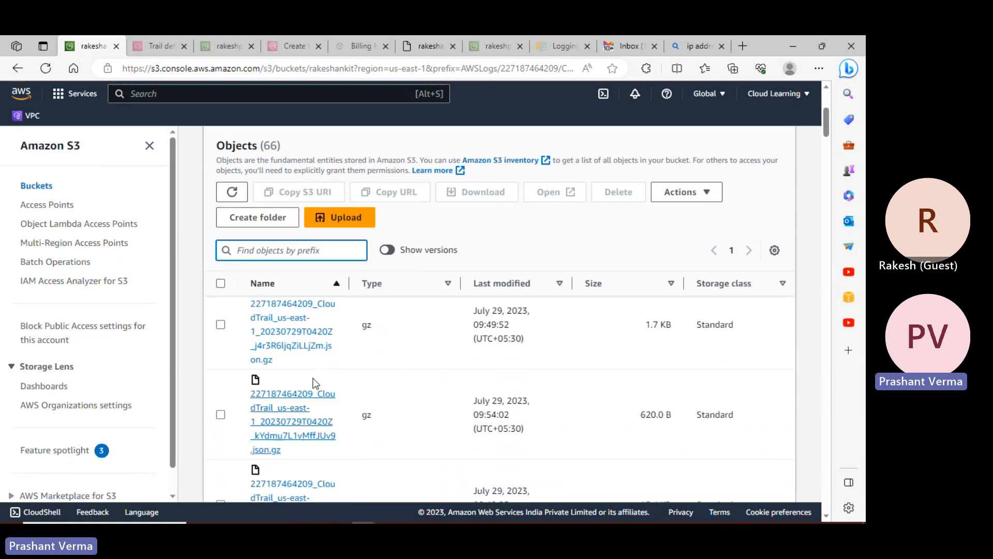
- Open the 09:49:52 log object, copy its Object URL, and show the downloaded log file
{"action": "left_click", "coordinate": [285, 345]}
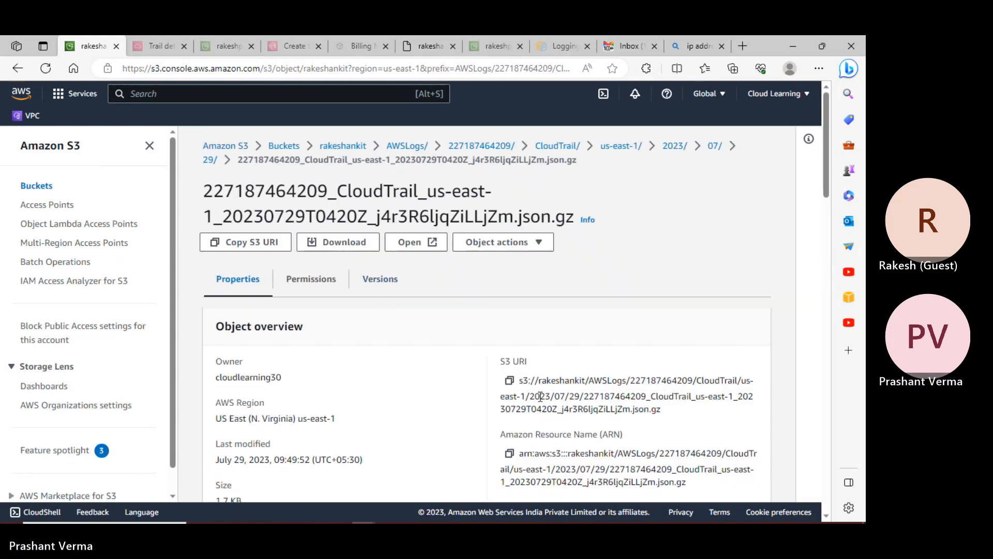
{"action": "scroll", "coordinate": [543, 403], "scroll_direction": "down", "scroll_amount": 2}
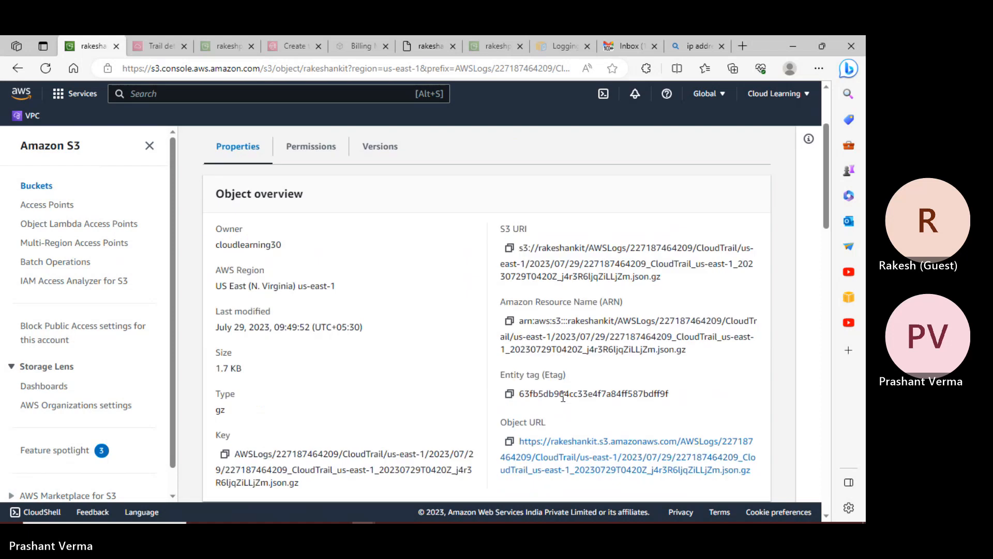
{"action": "left_click", "coordinate": [510, 441]}
{"action": "left_click", "coordinate": [742, 47]}
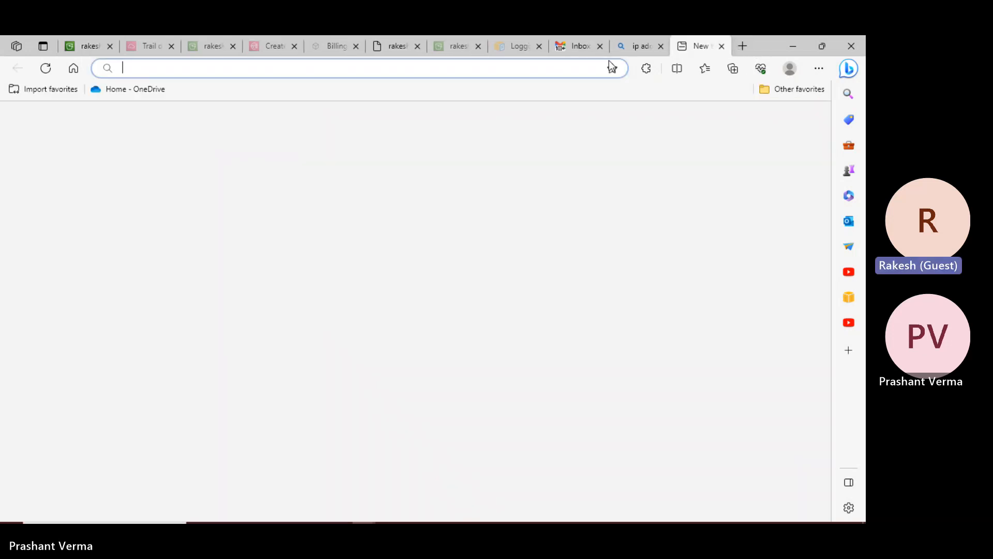
{"action": "left_click", "coordinate": [538, 67]}
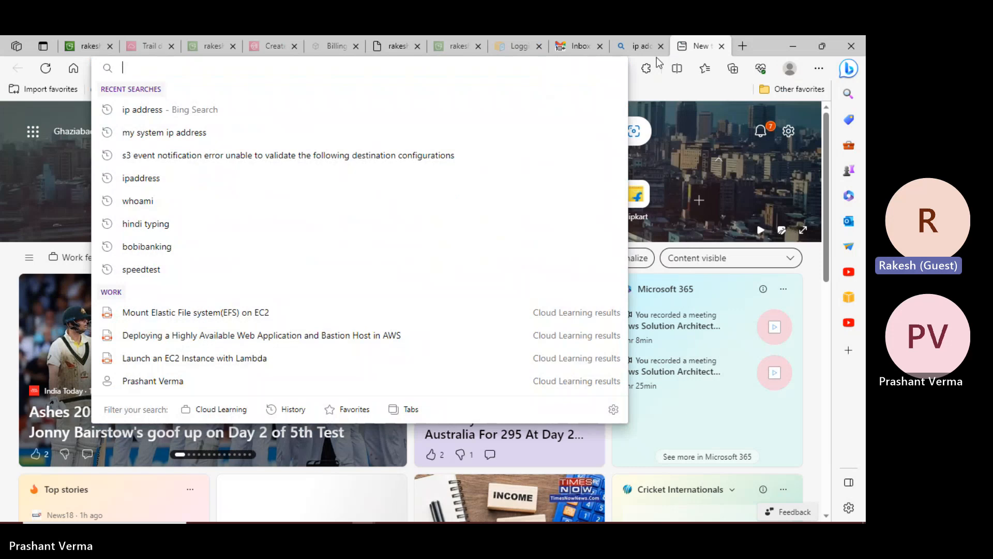
{"action": "left_click", "coordinate": [89, 46]}
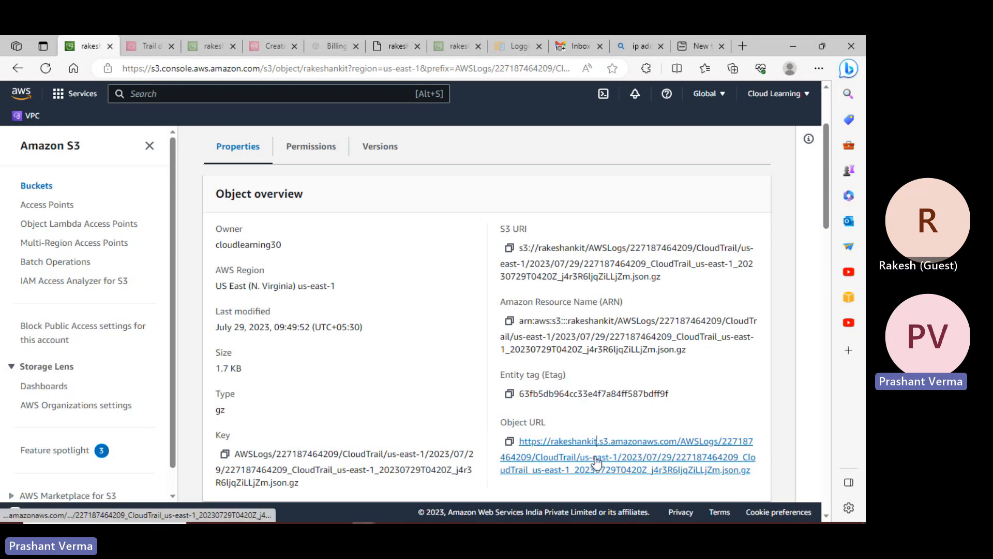
{"action": "scroll", "coordinate": [387, 198], "scroll_direction": "up", "scroll_amount": 3}
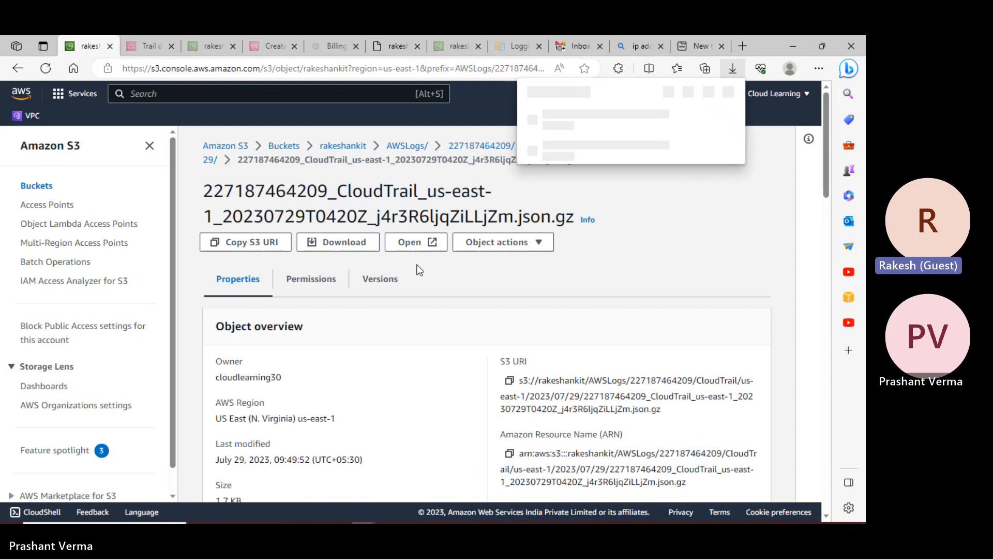
{"action": "left_click", "coordinate": [689, 119]}
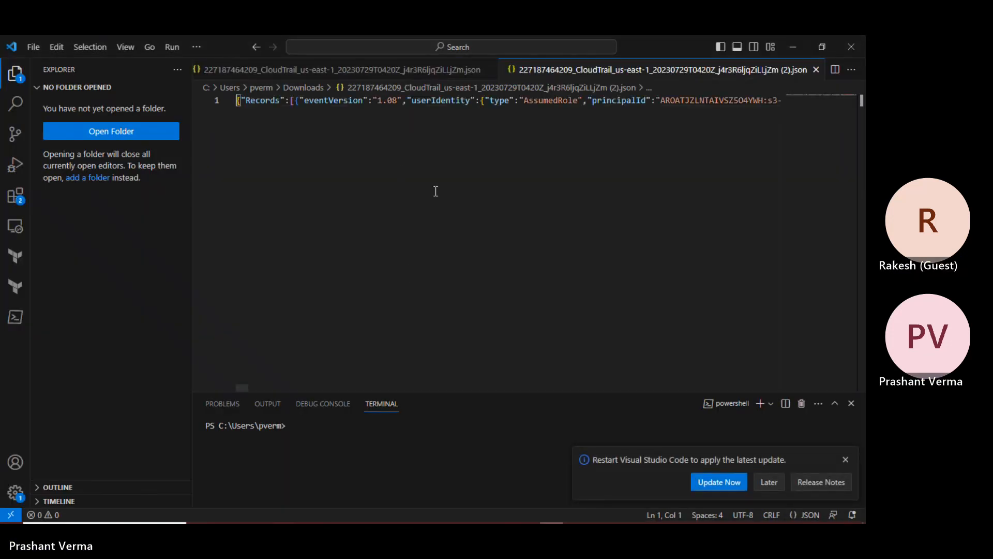
- Search the downloaded log in VS Code for the pasted file name, then minimise VS Code and Downloads
{"action": "key", "text": "ctrl+f"}
{"action": "key", "text": "ctrl+v"}
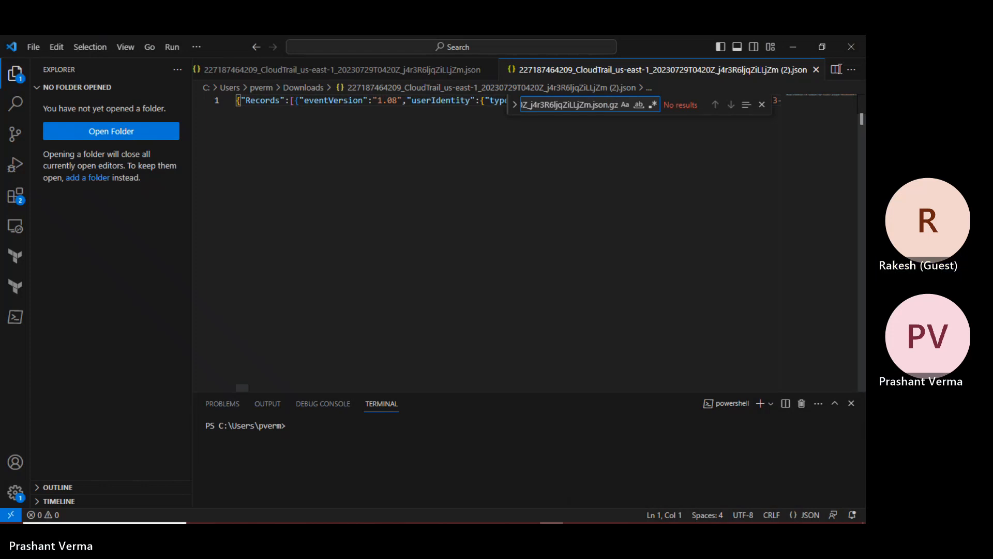
{"action": "left_click", "coordinate": [791, 42]}
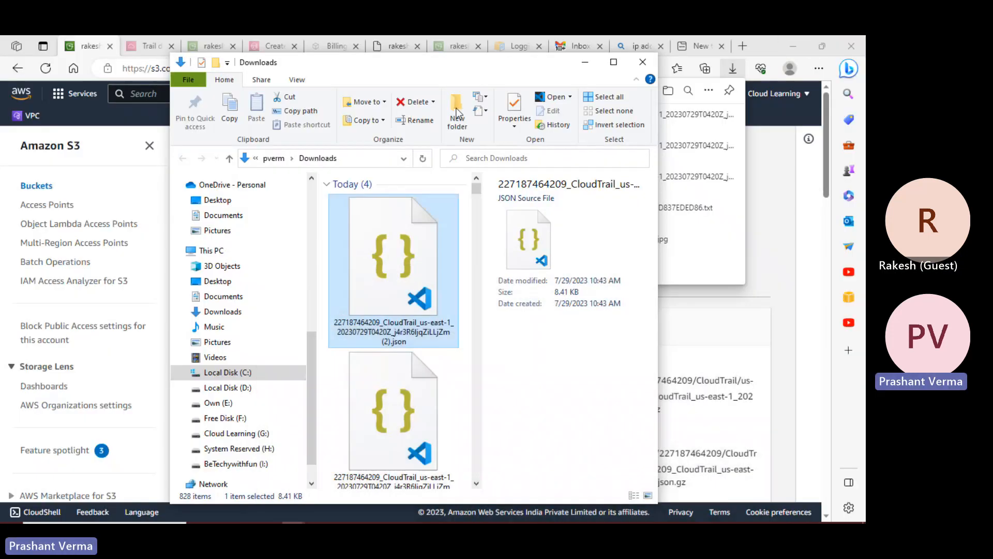
{"action": "left_click", "coordinate": [594, 66]}
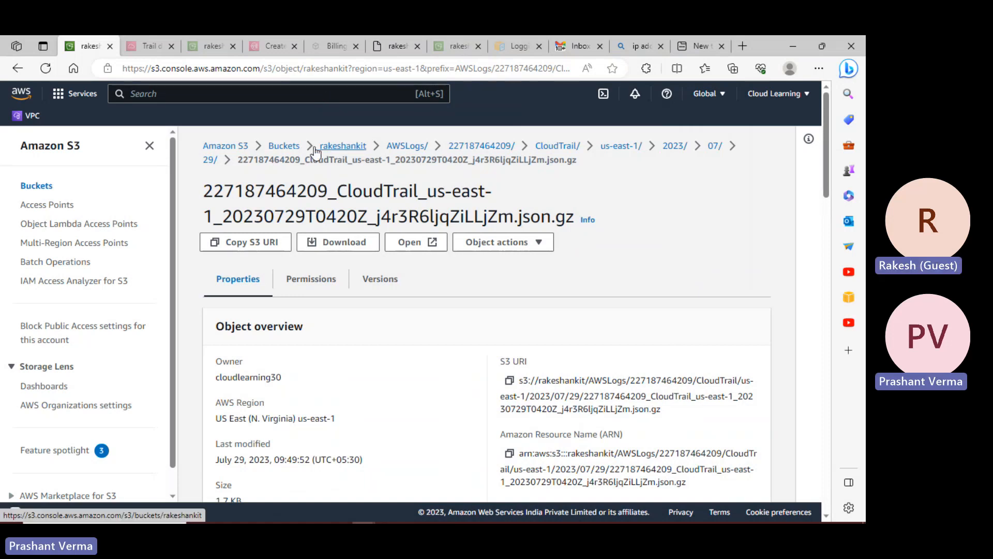
- Open the rakeshankit bucket and scroll through its Properties tab
{"action": "left_click", "coordinate": [37, 185]}
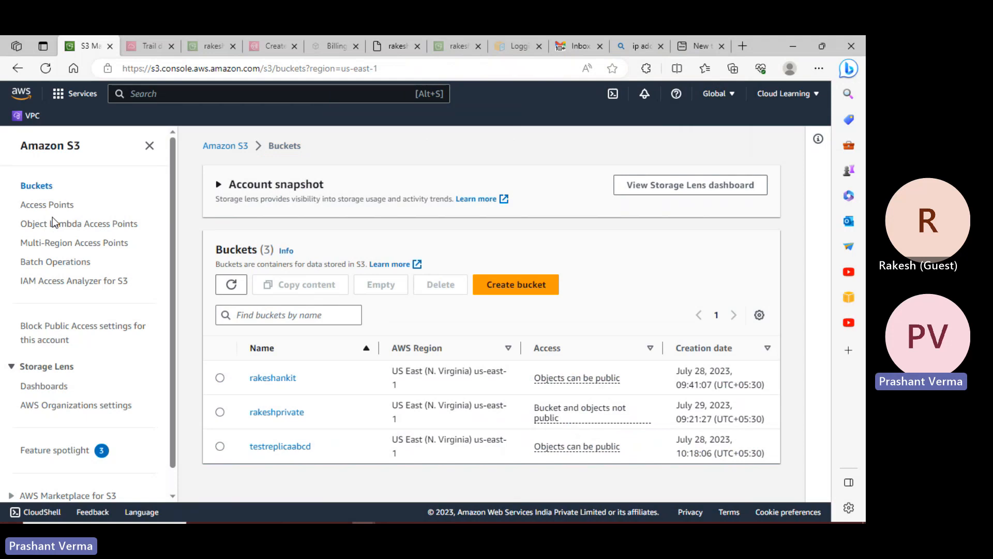
{"action": "left_click", "coordinate": [277, 378]}
{"action": "left_click", "coordinate": [304, 231]}
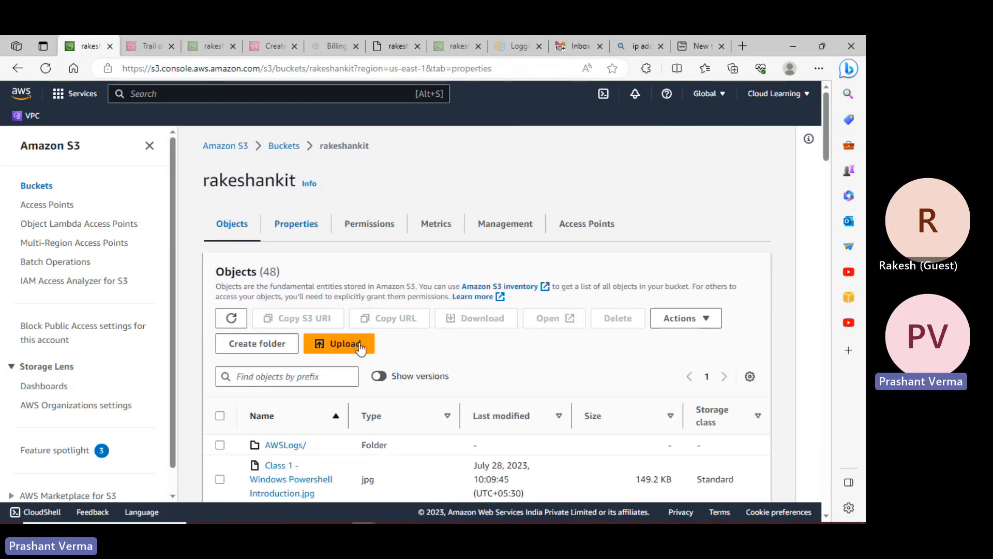
{"action": "scroll", "coordinate": [368, 362], "scroll_direction": "down", "scroll_amount": 20}
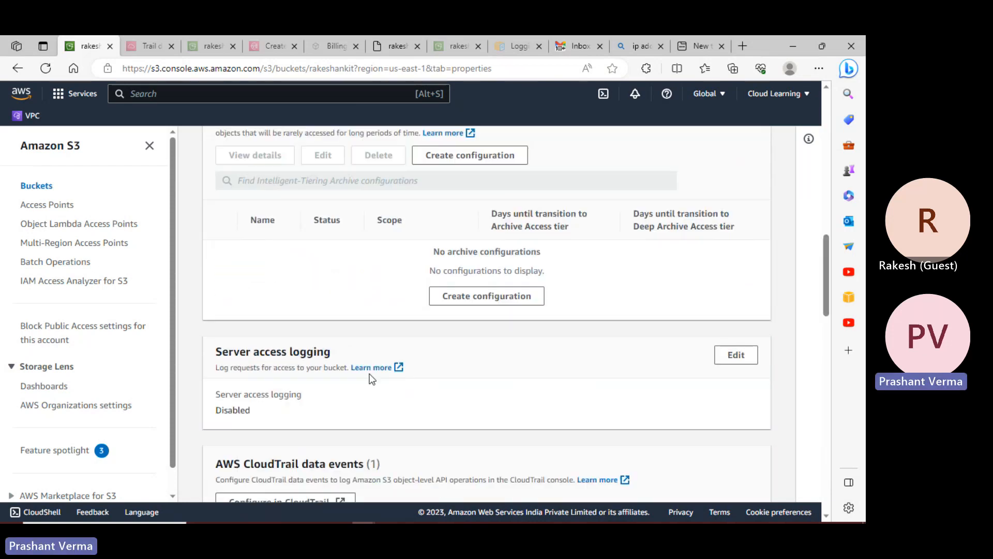
{"action": "scroll", "coordinate": [369, 375], "scroll_direction": "down", "scroll_amount": 10}
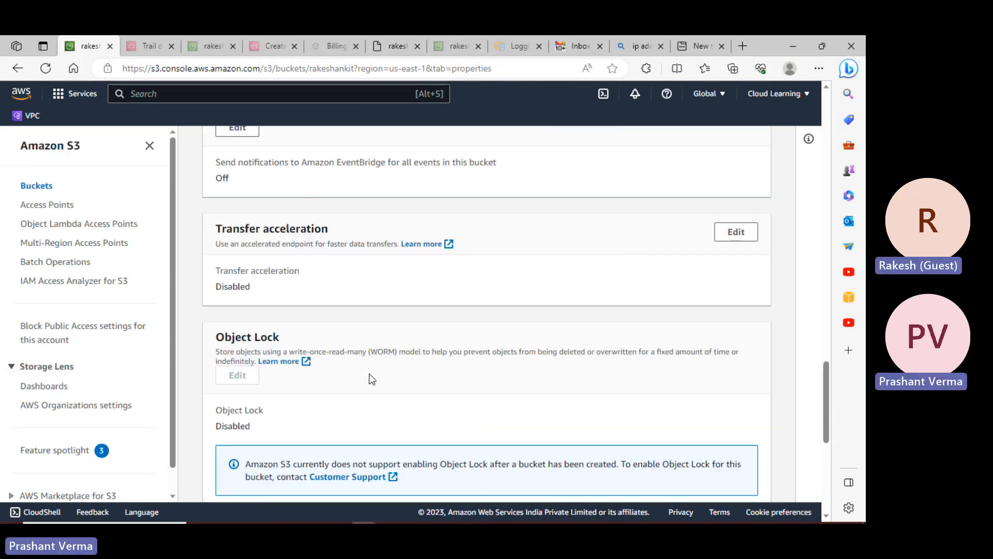
{"action": "scroll", "coordinate": [370, 375], "scroll_direction": "down", "scroll_amount": 3}
{"action": "scroll", "coordinate": [370, 374], "scroll_direction": "up", "scroll_amount": 12}
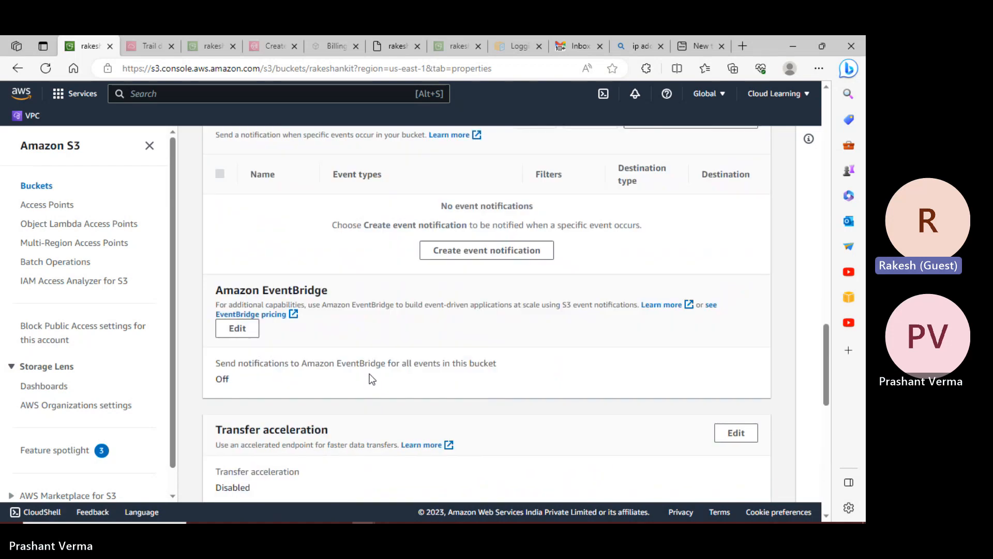
{"action": "scroll", "coordinate": [369, 373], "scroll_direction": "up", "scroll_amount": 14}
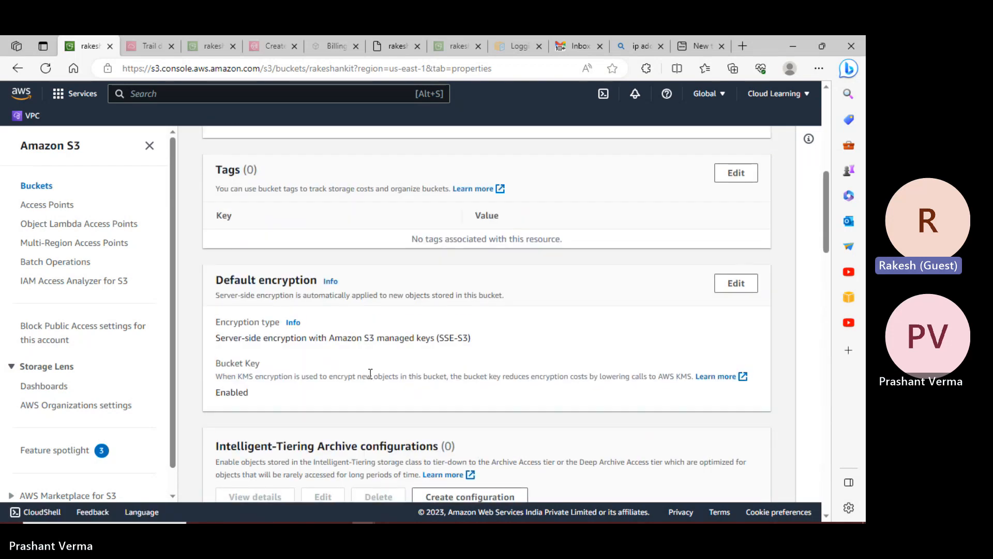
{"action": "scroll", "coordinate": [370, 373], "scroll_direction": "up", "scroll_amount": 6}
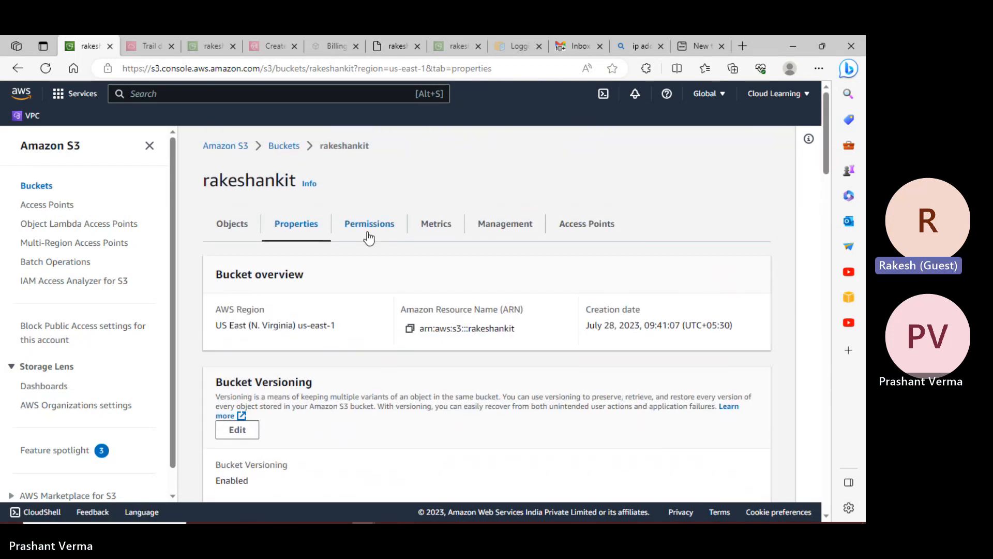
- Review the rakeshankit bucket's Permissions tab settings
{"action": "left_click", "coordinate": [383, 227]}
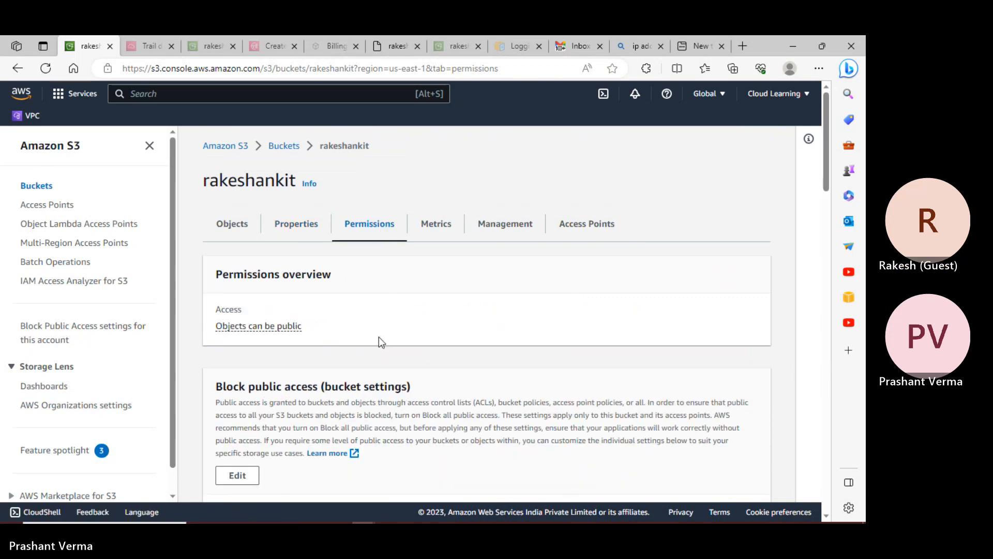
{"action": "scroll", "coordinate": [379, 340], "scroll_direction": "down", "scroll_amount": 20}
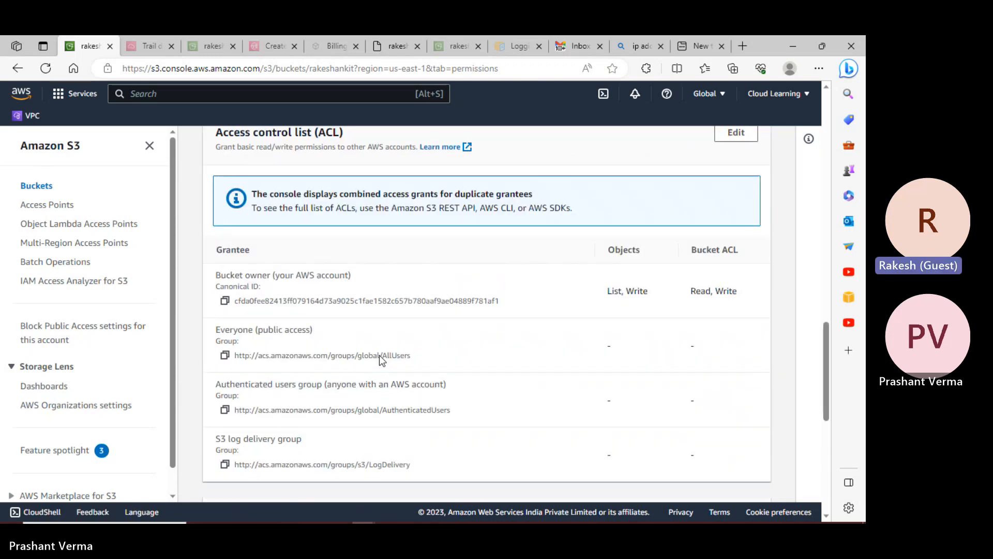
{"action": "scroll", "coordinate": [380, 355], "scroll_direction": "down", "scroll_amount": 4}
{"action": "scroll", "coordinate": [380, 355], "scroll_direction": "up", "scroll_amount": 9}
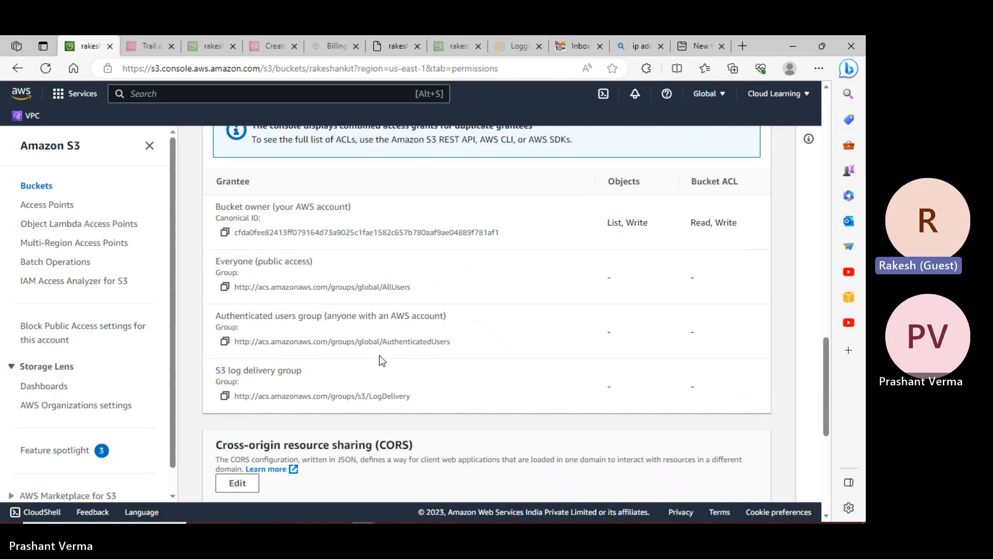
{"action": "scroll", "coordinate": [379, 355], "scroll_direction": "up", "scroll_amount": 10}
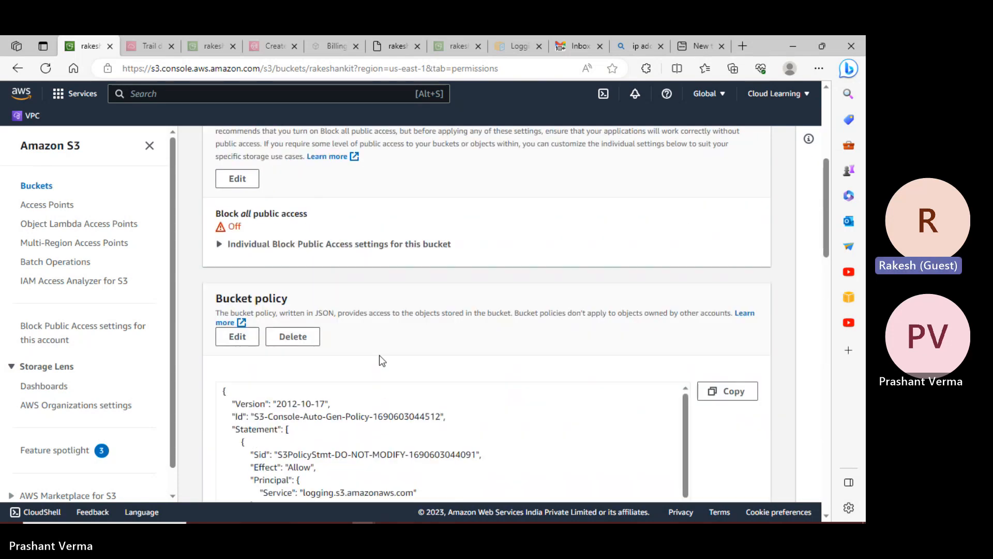
{"action": "scroll", "coordinate": [359, 326], "scroll_direction": "up", "scroll_amount": 2}
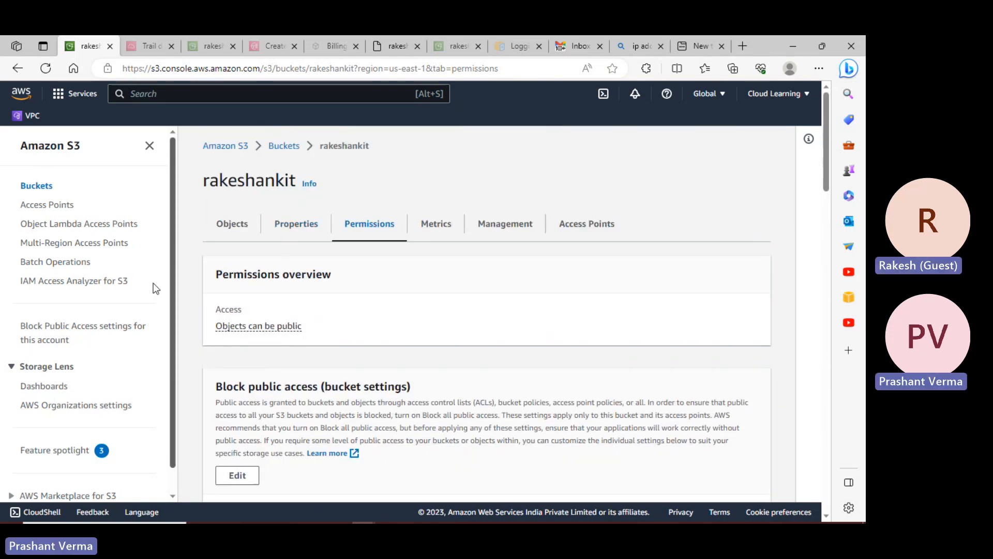
- Scroll back through the rakeshankit Properties tab, then switch to the alleventsviacloudtrail trail details
{"action": "left_click", "coordinate": [304, 235]}
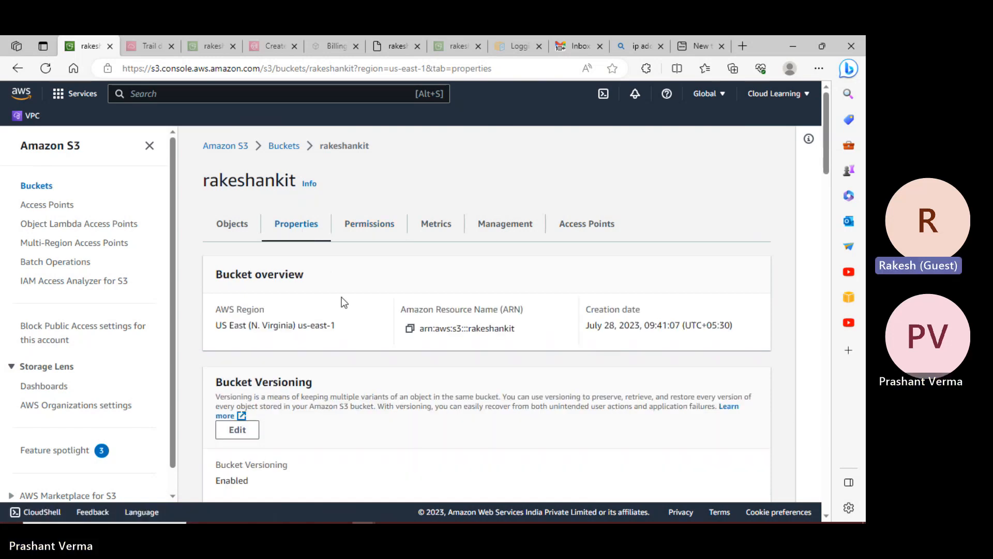
{"action": "scroll", "coordinate": [344, 303], "scroll_direction": "down", "scroll_amount": 7}
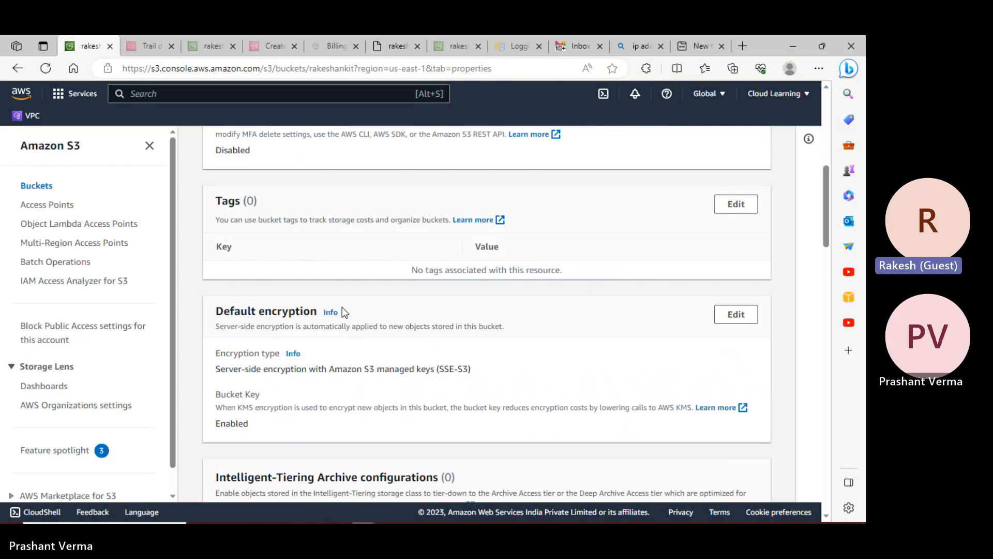
{"action": "scroll", "coordinate": [342, 309], "scroll_direction": "down", "scroll_amount": 10}
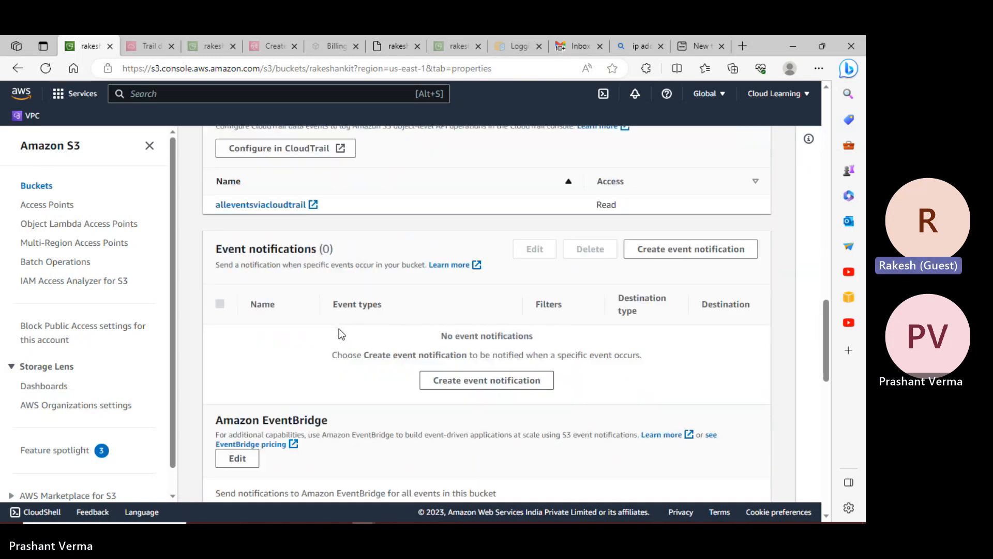
{"action": "scroll", "coordinate": [339, 329], "scroll_direction": "down", "scroll_amount": 10}
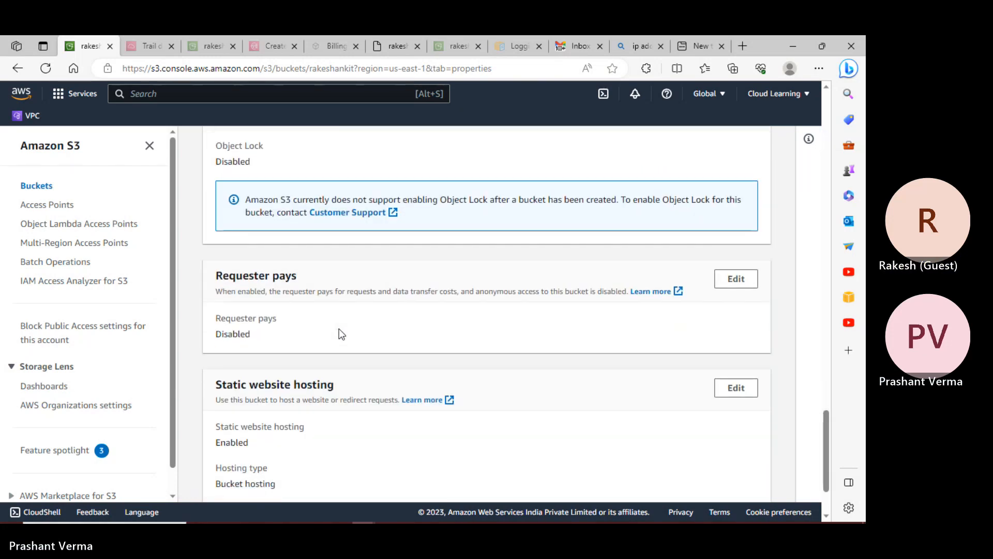
{"action": "scroll", "coordinate": [340, 331], "scroll_direction": "down", "scroll_amount": 2}
{"action": "scroll", "coordinate": [340, 331], "scroll_direction": "up", "scroll_amount": 20}
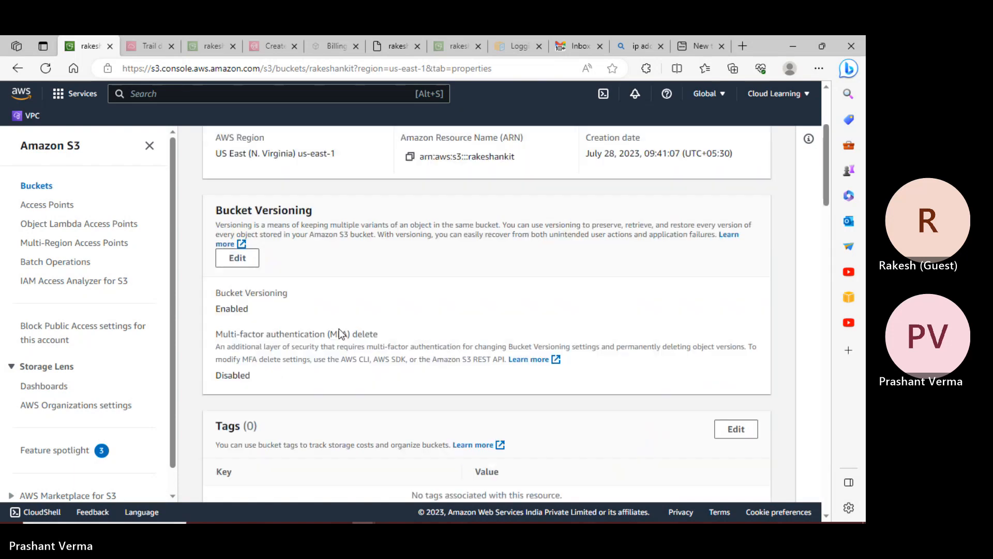
{"action": "scroll", "coordinate": [340, 332], "scroll_direction": "up", "scroll_amount": 4}
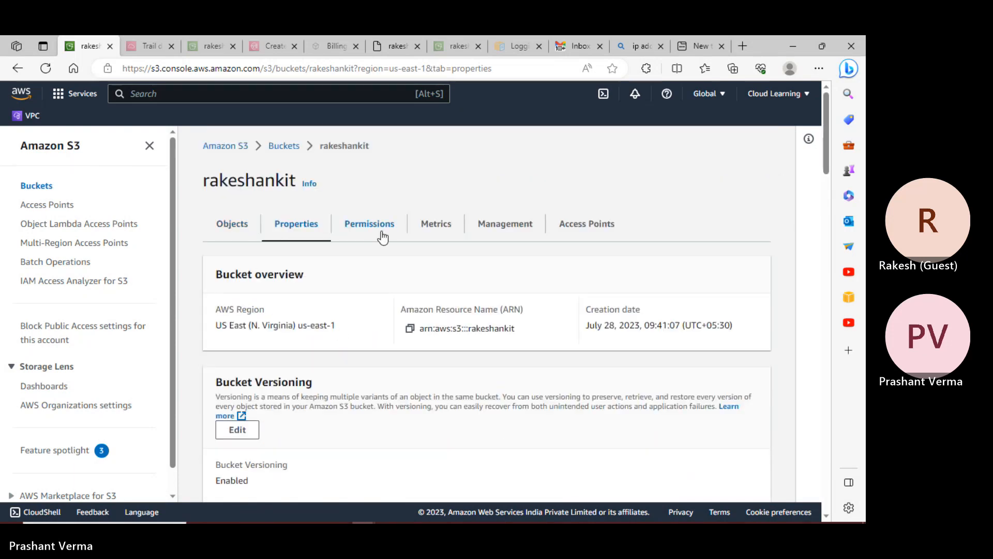
{"action": "scroll", "coordinate": [411, 324], "scroll_direction": "down", "scroll_amount": 6}
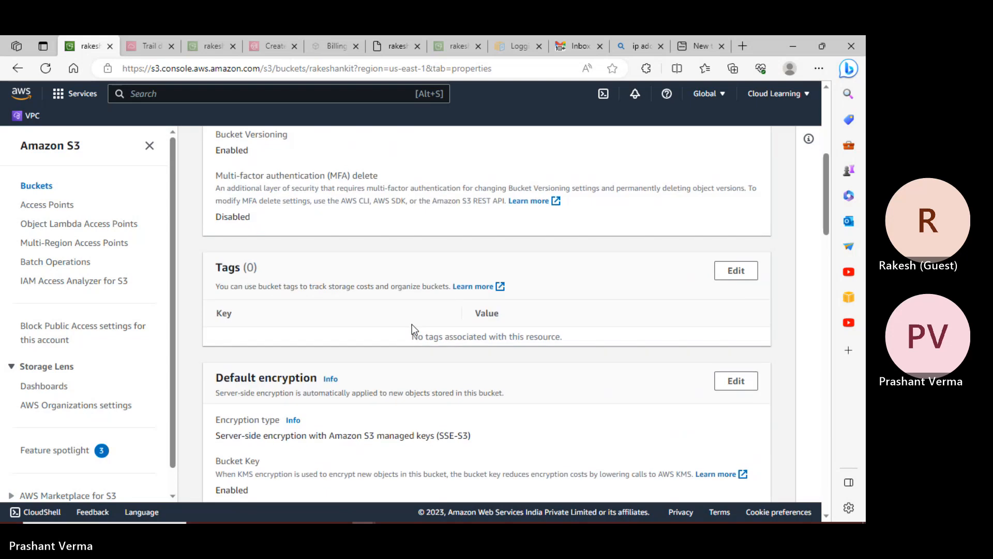
{"action": "scroll", "coordinate": [411, 324], "scroll_direction": "down", "scroll_amount": 10}
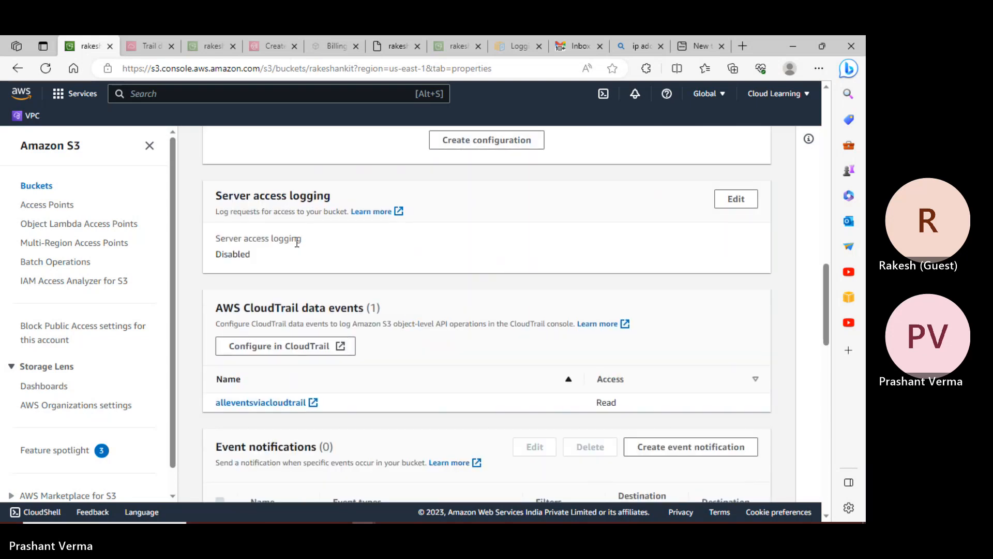
{"action": "scroll", "coordinate": [347, 262], "scroll_direction": "down", "scroll_amount": 2}
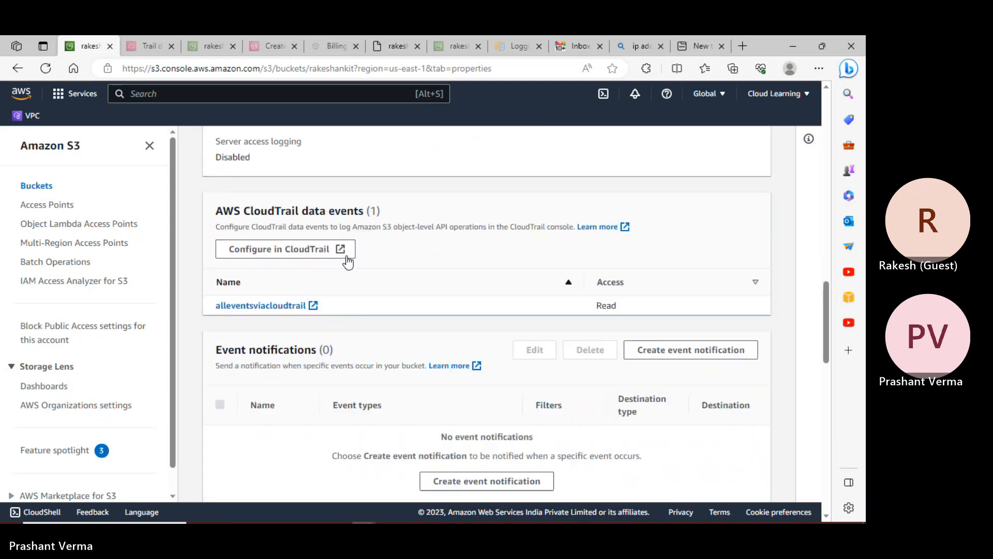
{"action": "scroll", "coordinate": [348, 263], "scroll_direction": "down", "scroll_amount": 3}
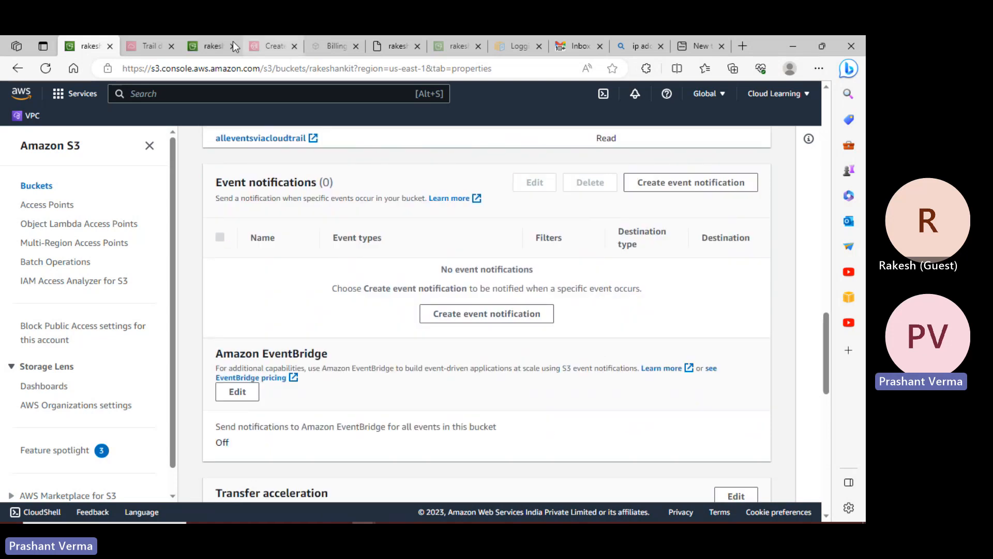
{"action": "left_click", "coordinate": [148, 46]}
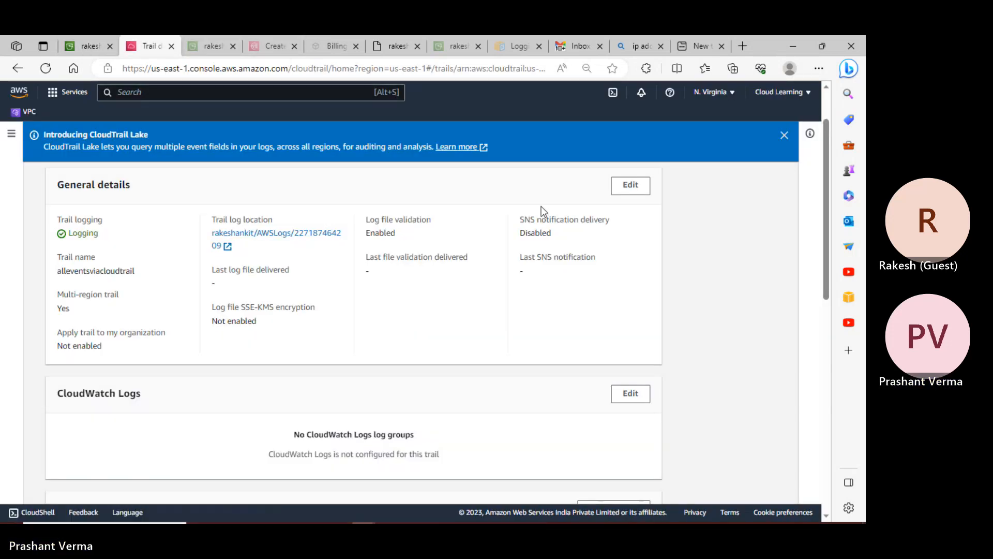
- Open the alleventsviacloudtrail trail from the CloudTrail Trails list
{"action": "left_click", "coordinate": [11, 134]}
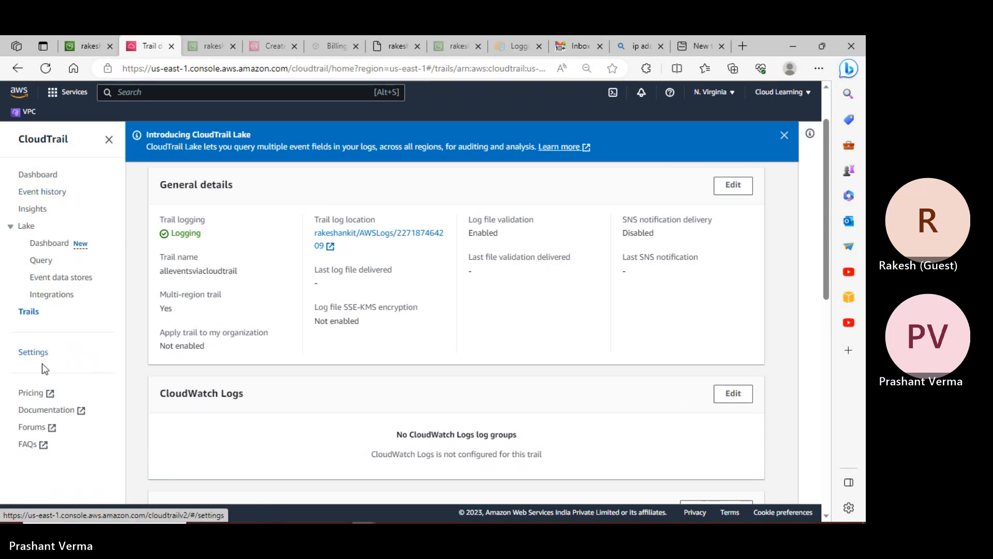
{"action": "left_click", "coordinate": [30, 312]}
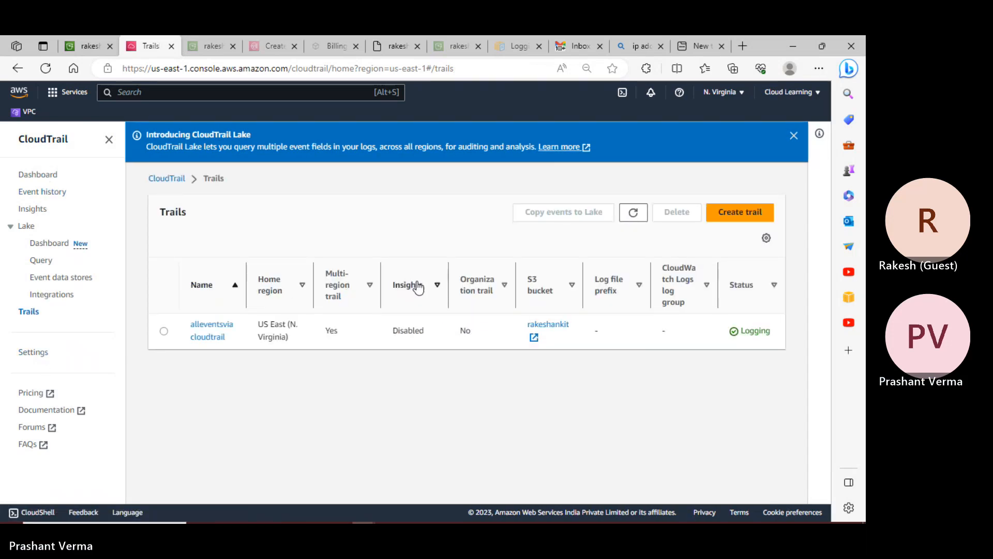
{"action": "left_click", "coordinate": [166, 332]}
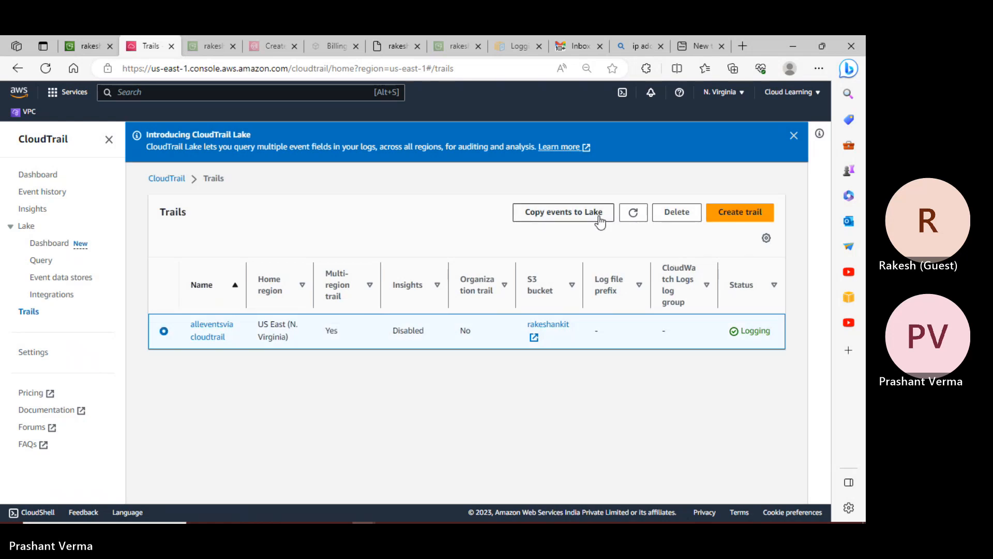
{"action": "left_click", "coordinate": [222, 331]}
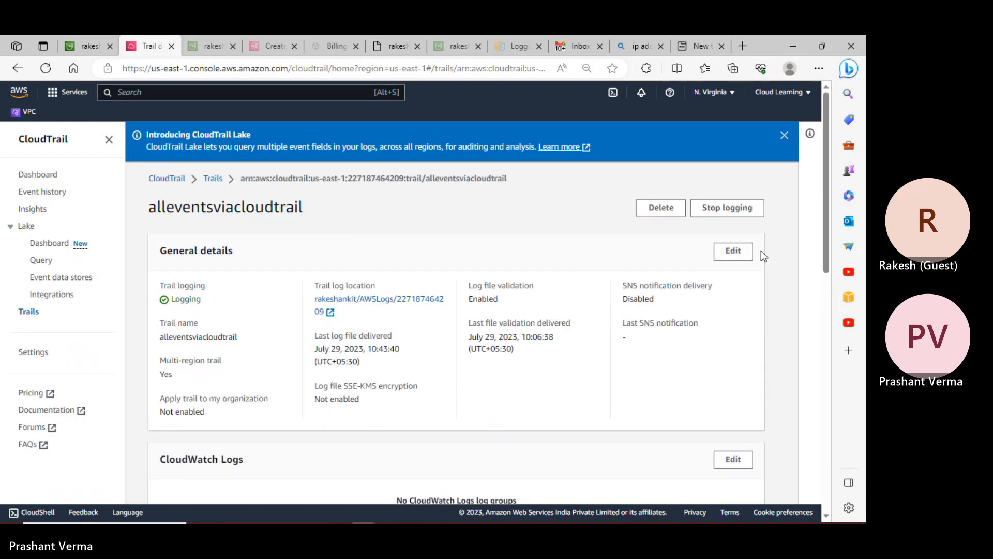
- Stop logging for the trail and delete it, confirming both, then view the Dashboard
{"action": "left_click", "coordinate": [739, 211]}
{"action": "left_click", "coordinate": [545, 362]}
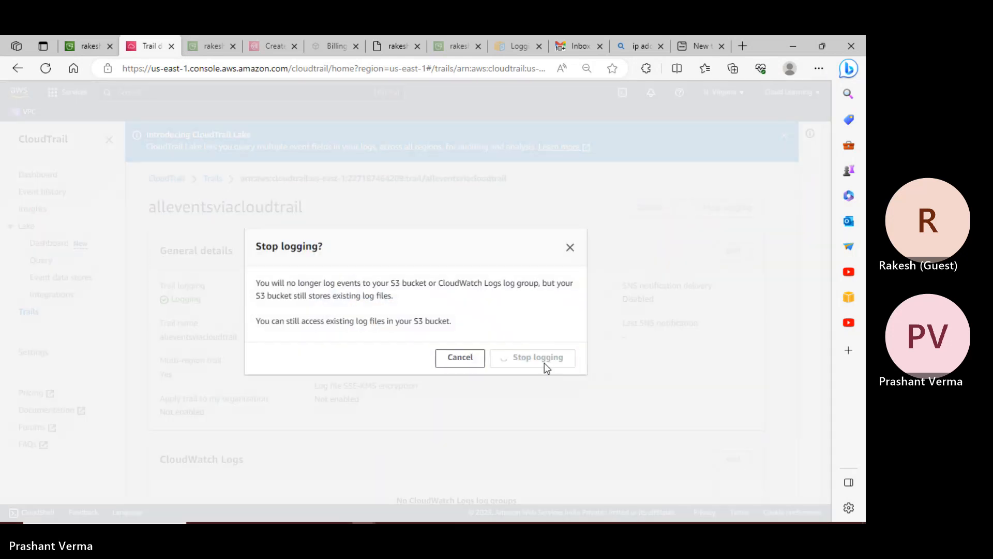
{"action": "left_click", "coordinate": [662, 207]}
{"action": "left_click", "coordinate": [537, 346]}
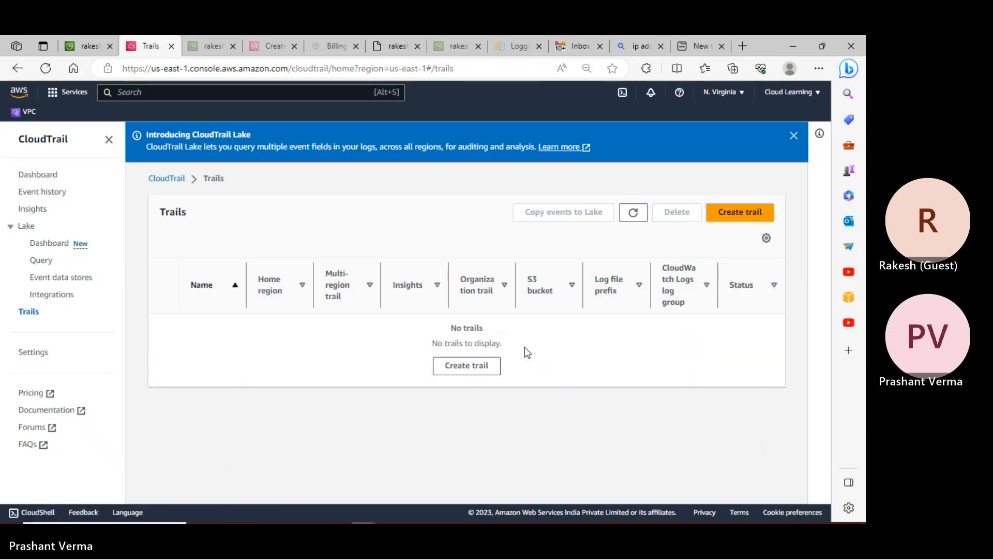
{"action": "left_click", "coordinate": [31, 179]}
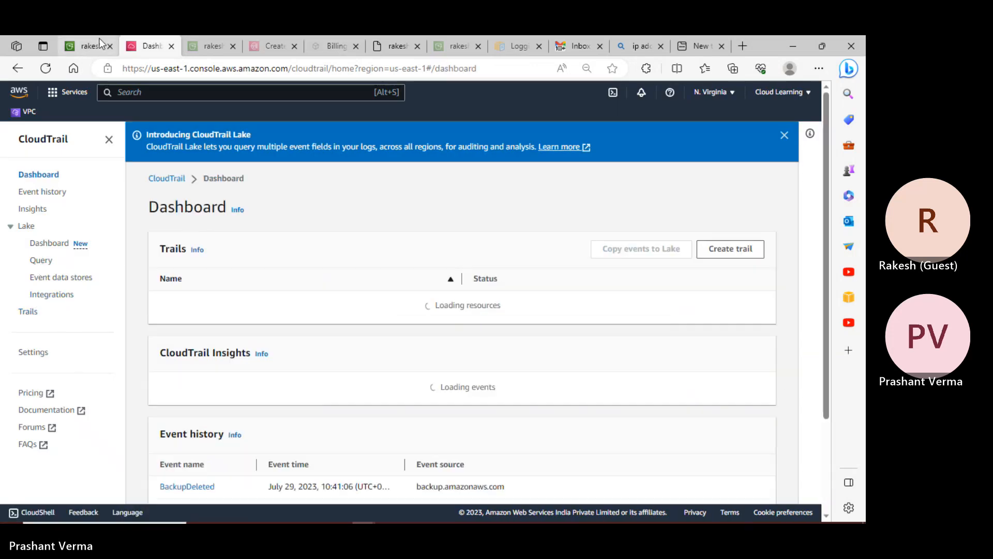
- Go to the rakeshprivate bucket's Properties tab from the S3 bucket list
{"action": "left_click", "coordinate": [86, 46]}
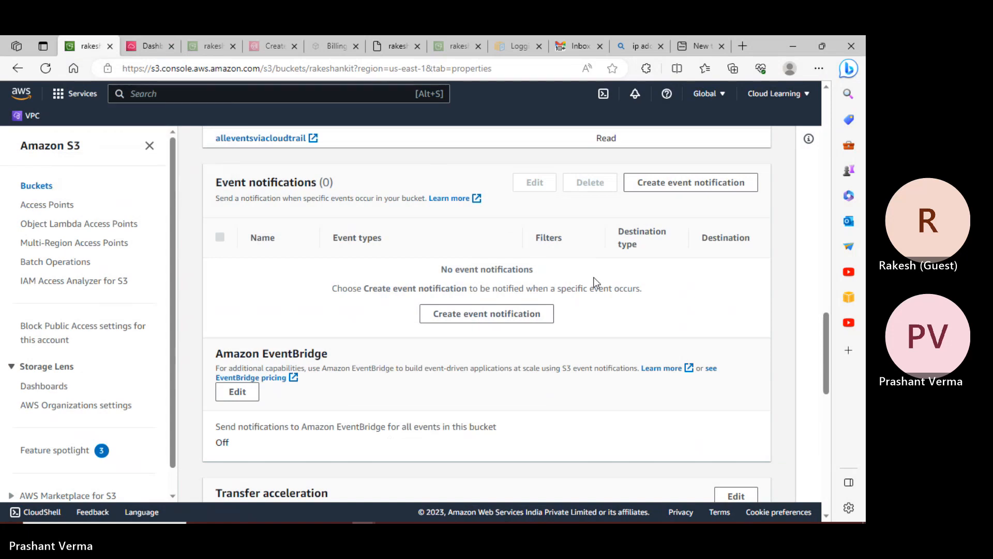
{"action": "scroll", "coordinate": [269, 391], "scroll_direction": "up", "scroll_amount": 5}
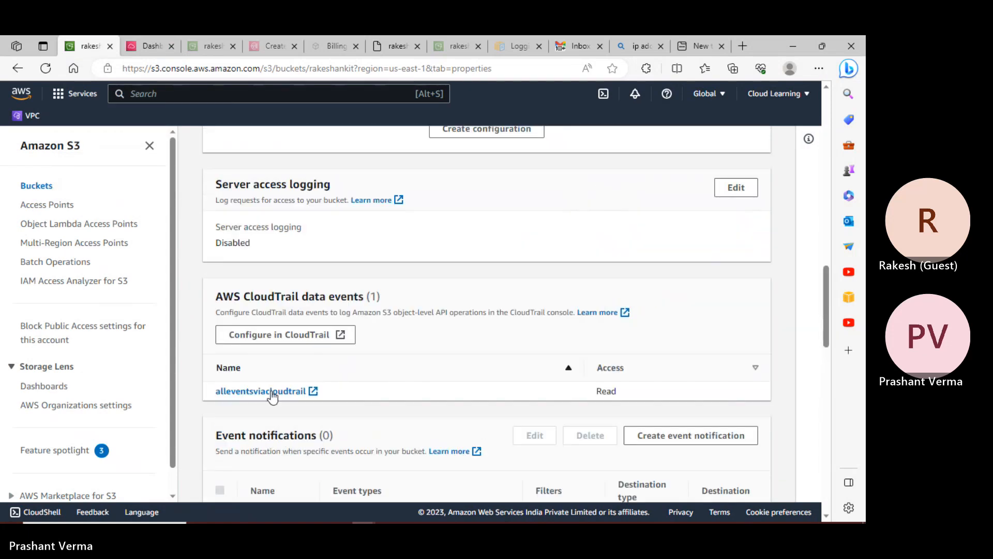
{"action": "scroll", "coordinate": [255, 222], "scroll_direction": "up", "scroll_amount": 3}
{"action": "left_click", "coordinate": [36, 186]}
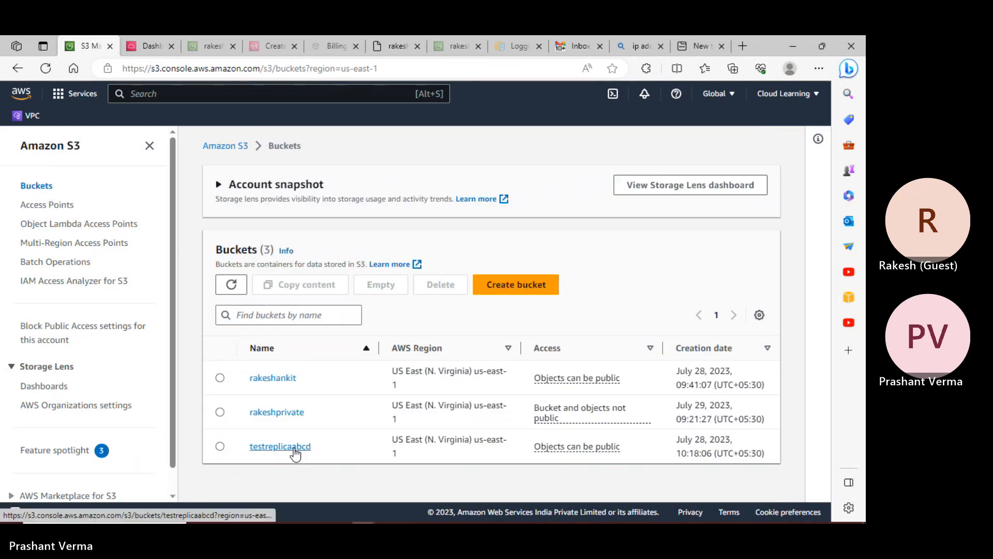
{"action": "left_click", "coordinate": [288, 414]}
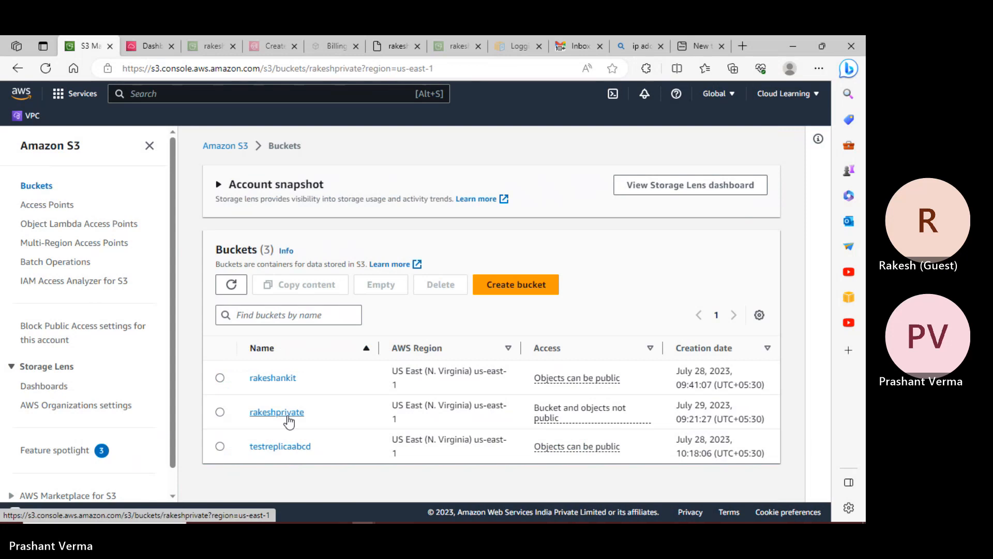
{"action": "scroll", "coordinate": [373, 366], "scroll_direction": "down", "scroll_amount": 5}
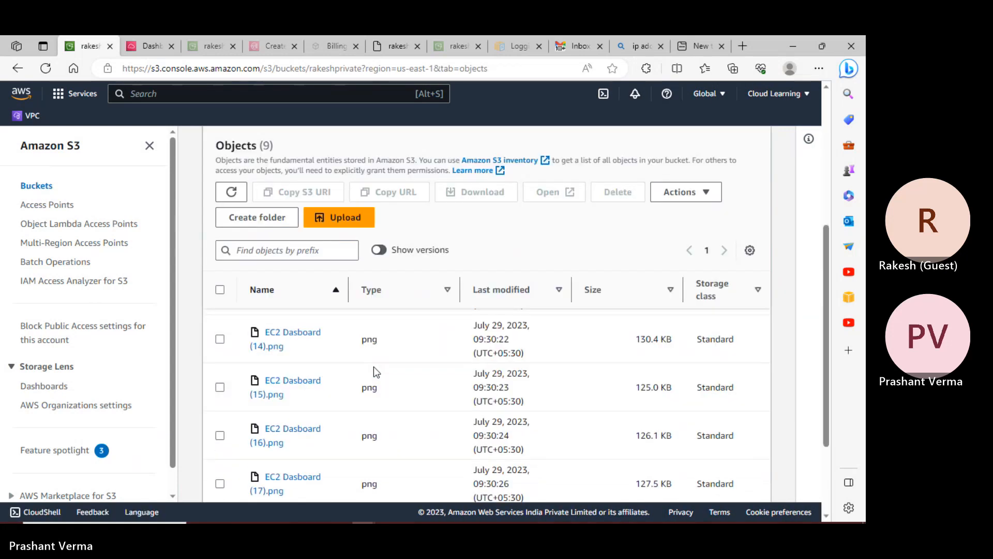
{"action": "scroll", "coordinate": [357, 331], "scroll_direction": "up", "scroll_amount": 5}
{"action": "left_click", "coordinate": [299, 227]}
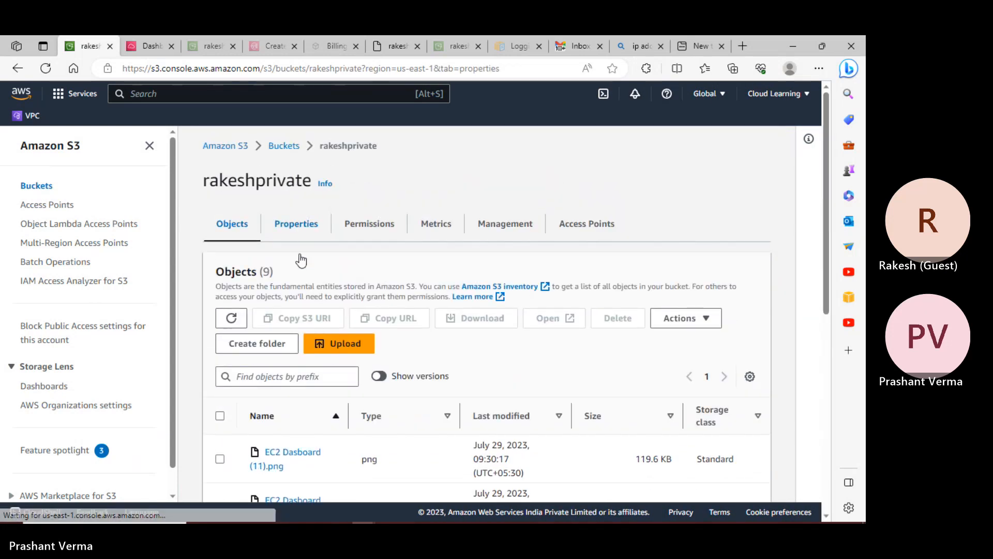
- Disable Server access logging, save the change, and show the bucket's 9 objects
{"action": "scroll", "coordinate": [328, 310], "scroll_direction": "down", "scroll_amount": 10}
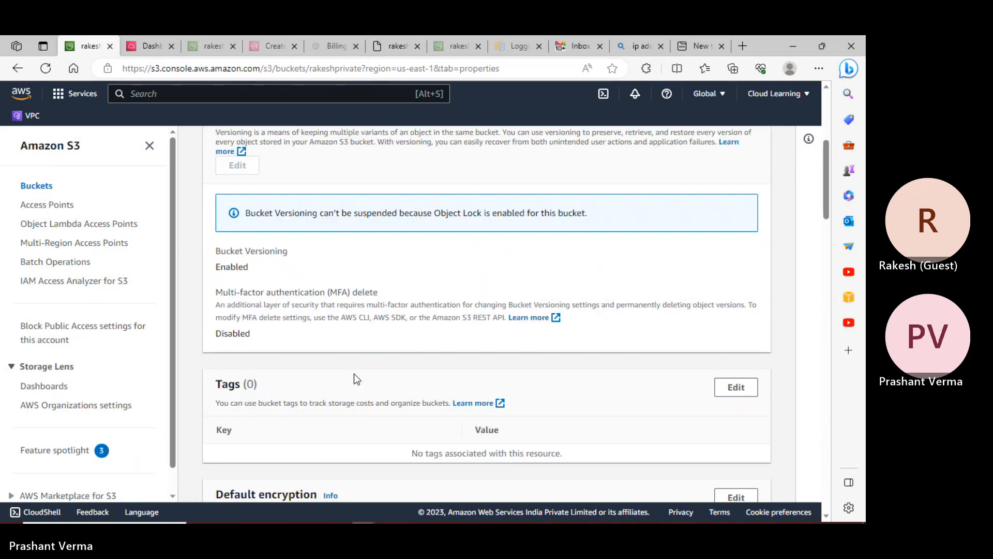
{"action": "scroll", "coordinate": [354, 374], "scroll_direction": "down", "scroll_amount": 8}
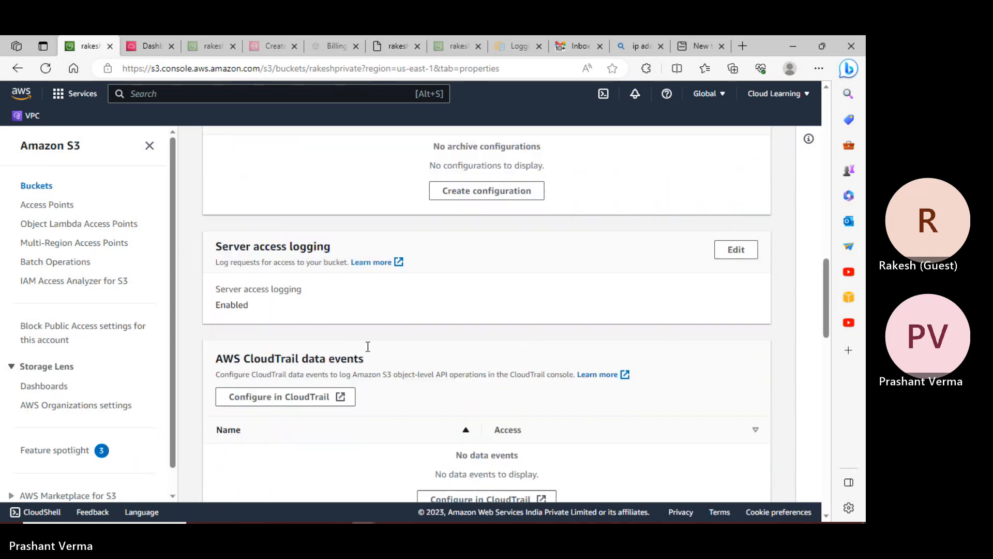
{"action": "left_click", "coordinate": [755, 251]}
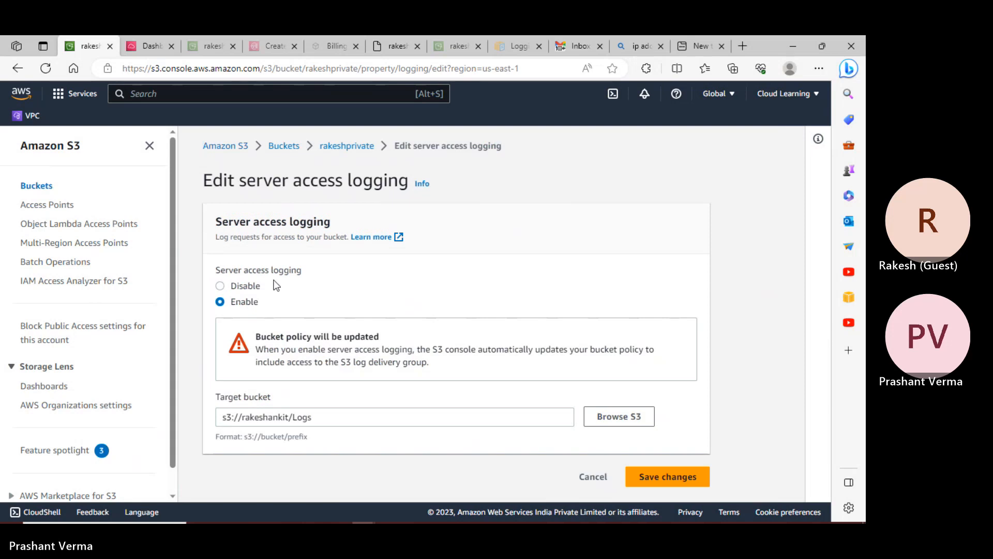
{"action": "left_click", "coordinate": [250, 286]}
{"action": "left_click", "coordinate": [682, 415]}
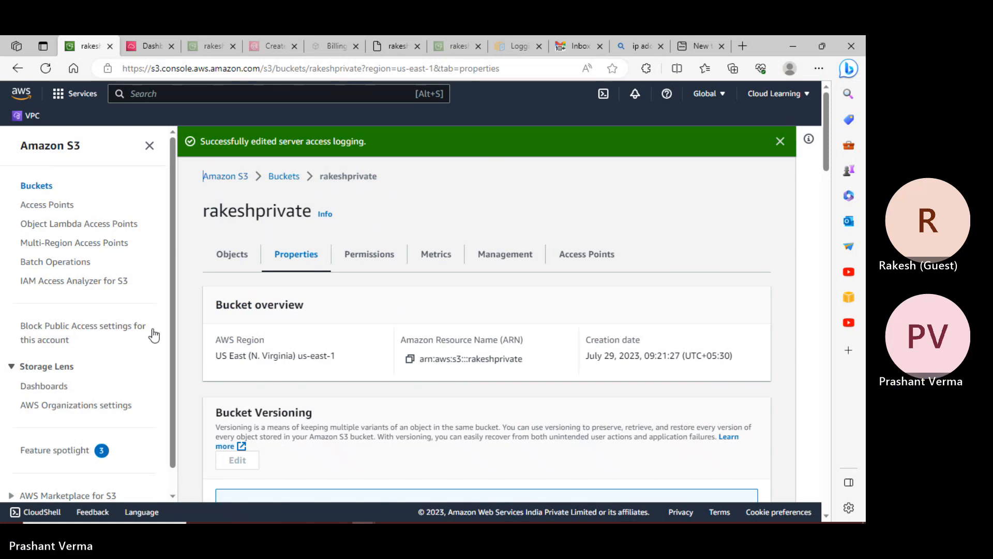
{"action": "left_click", "coordinate": [236, 253]}
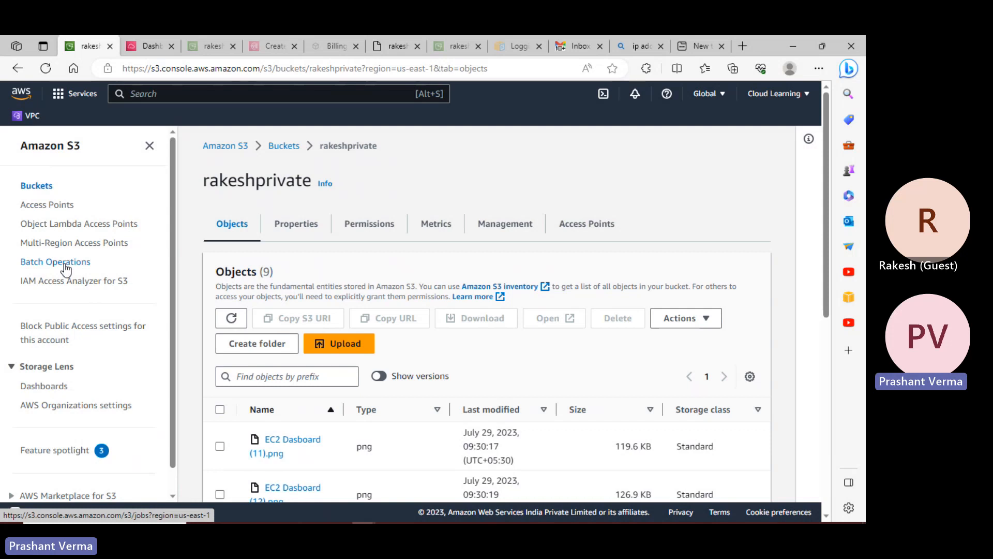
- Open IAM Access Analyzer for S3, which reports no analyzer enabled in US East (N. Virginia)
{"action": "left_click", "coordinate": [85, 282]}
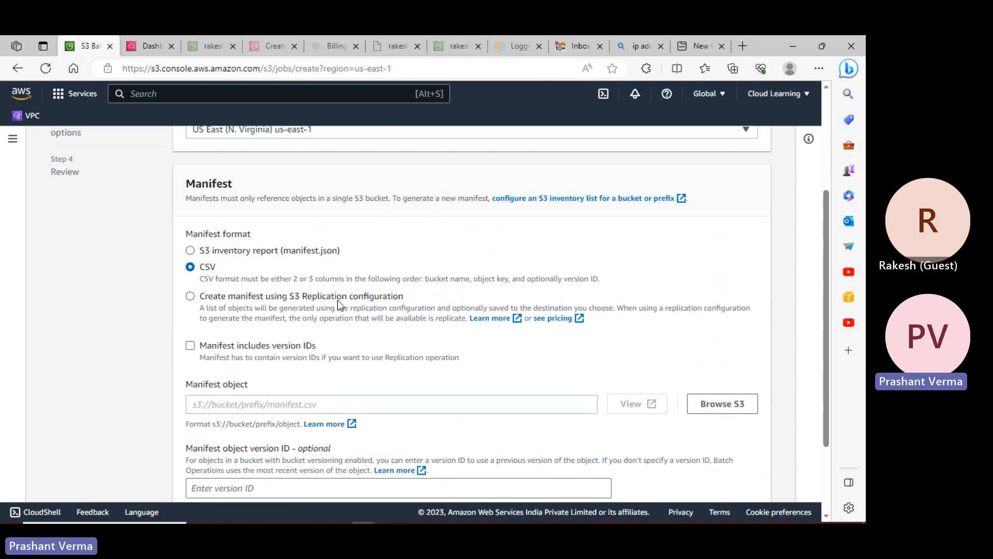
- Choose S3 inventory report (manifest.json) as the manifest format, then return to the Amazon S3 start page
{"action": "left_click", "coordinate": [228, 248]}
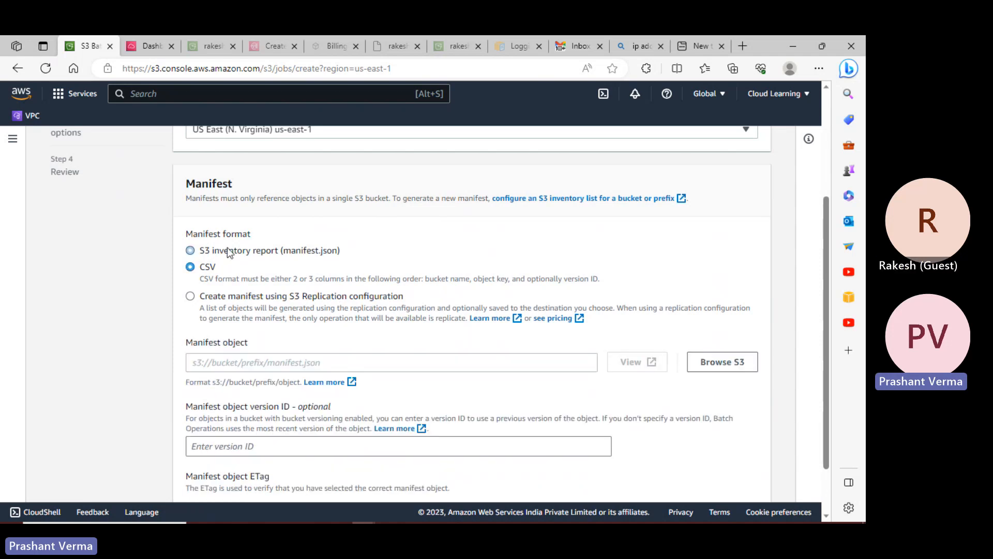
{"action": "scroll", "coordinate": [296, 319], "scroll_direction": "down", "scroll_amount": 1}
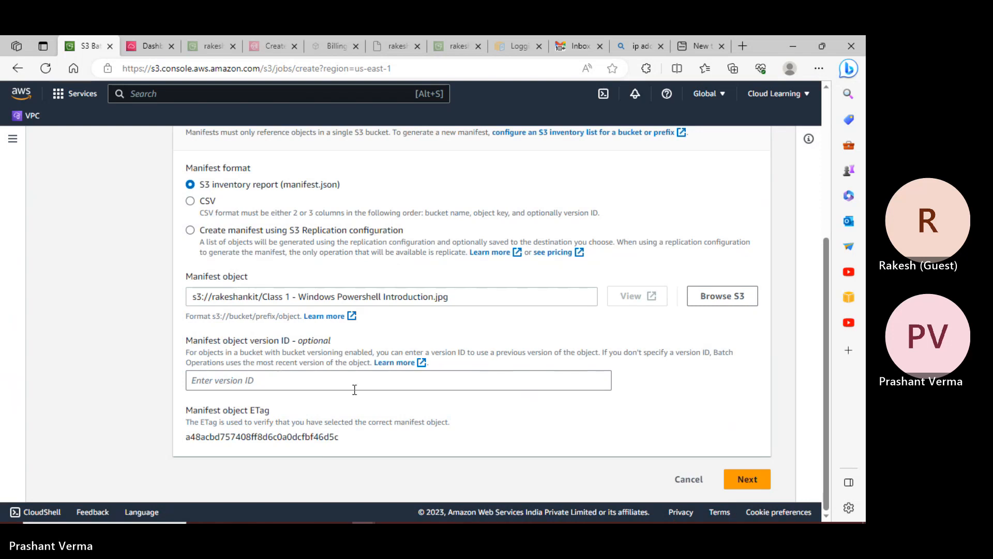
{"action": "scroll", "coordinate": [354, 390], "scroll_direction": "up", "scroll_amount": 2}
{"action": "scroll", "coordinate": [354, 389], "scroll_direction": "up", "scroll_amount": 2}
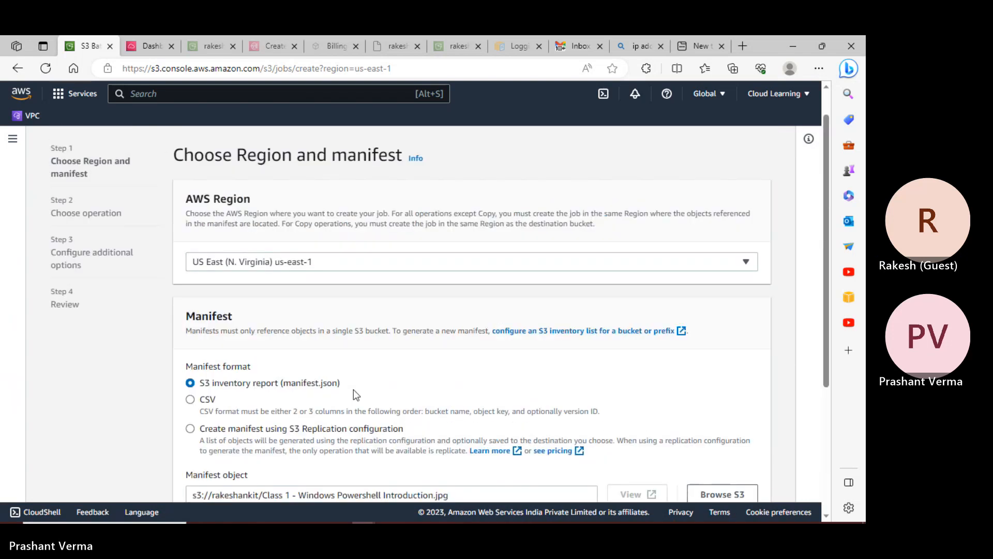
{"action": "scroll", "coordinate": [197, 270], "scroll_direction": "up", "scroll_amount": 1}
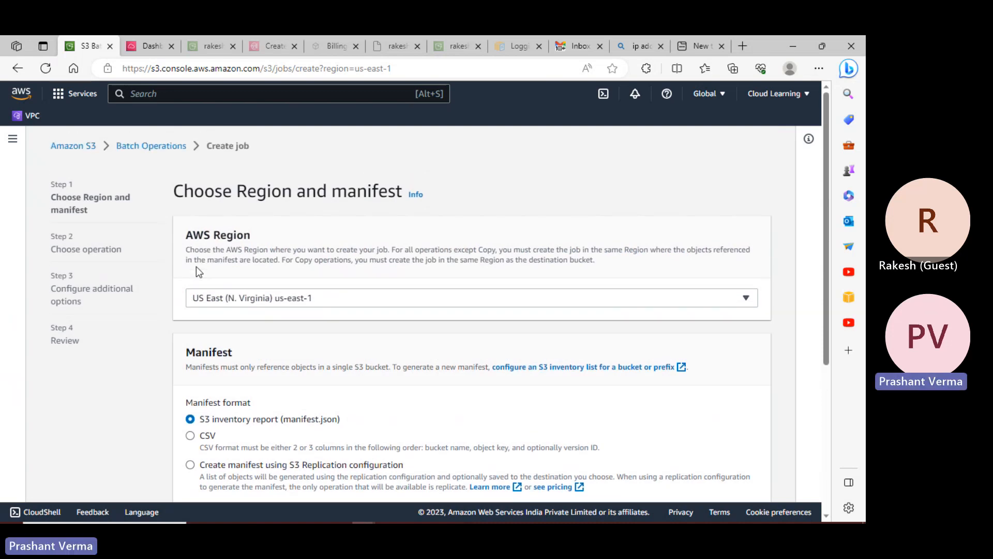
{"action": "scroll", "coordinate": [273, 359], "scroll_direction": "down", "scroll_amount": 3}
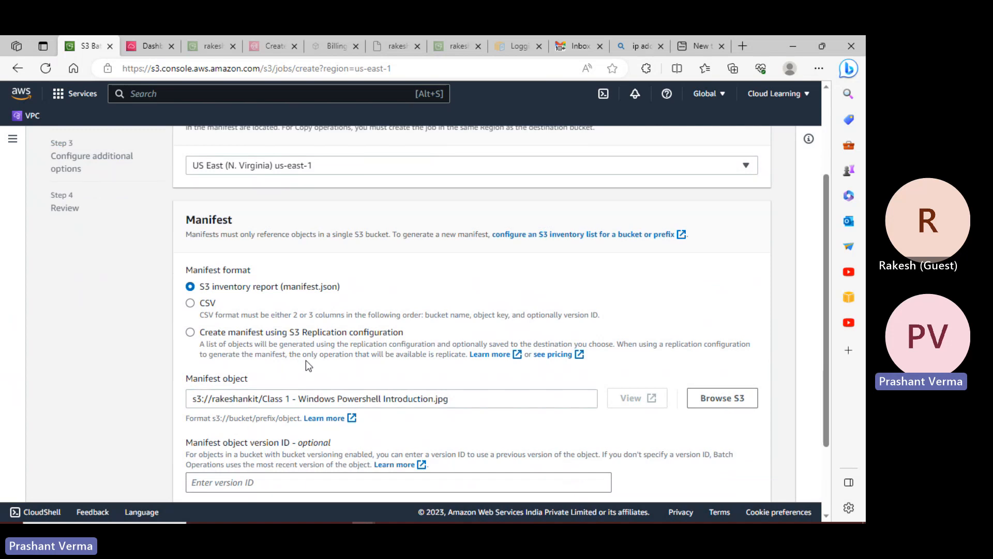
{"action": "scroll", "coordinate": [306, 361], "scroll_direction": "up", "scroll_amount": 3}
{"action": "left_click", "coordinate": [69, 154]}
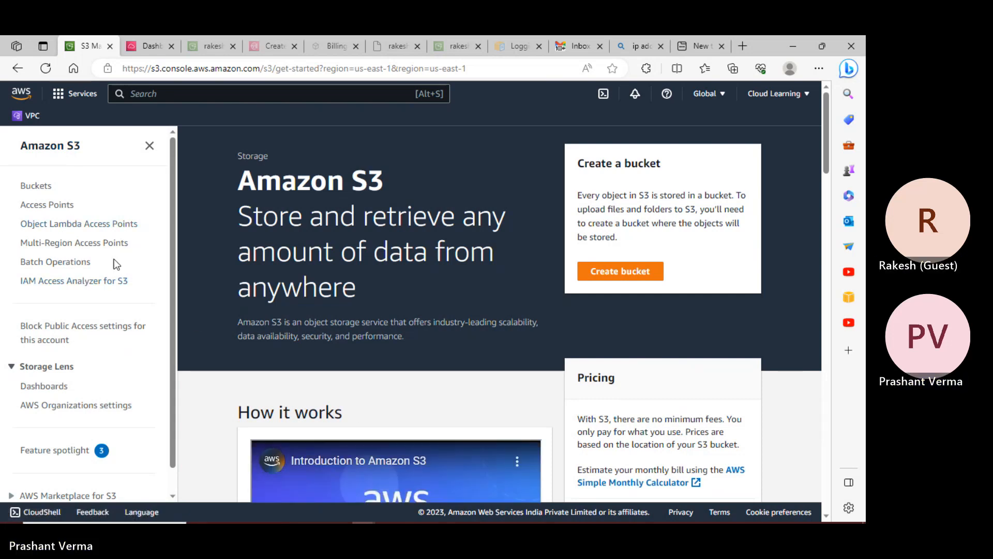
- View the Object Lambda and Multi-Region Access Points pages, then start a new Multi-Region Access Point
{"action": "left_click", "coordinate": [92, 225]}
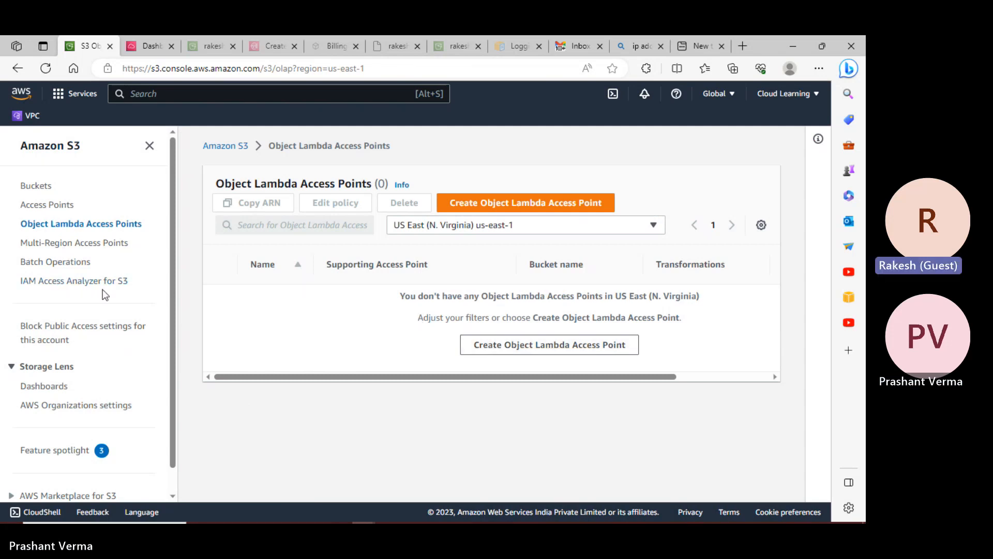
{"action": "left_click", "coordinate": [101, 247]}
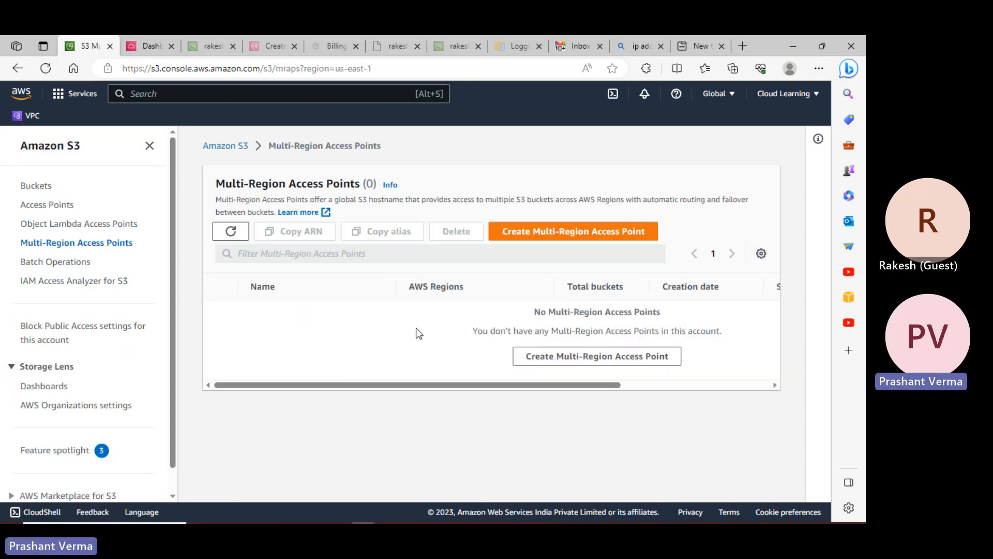
{"action": "left_click", "coordinate": [594, 358]}
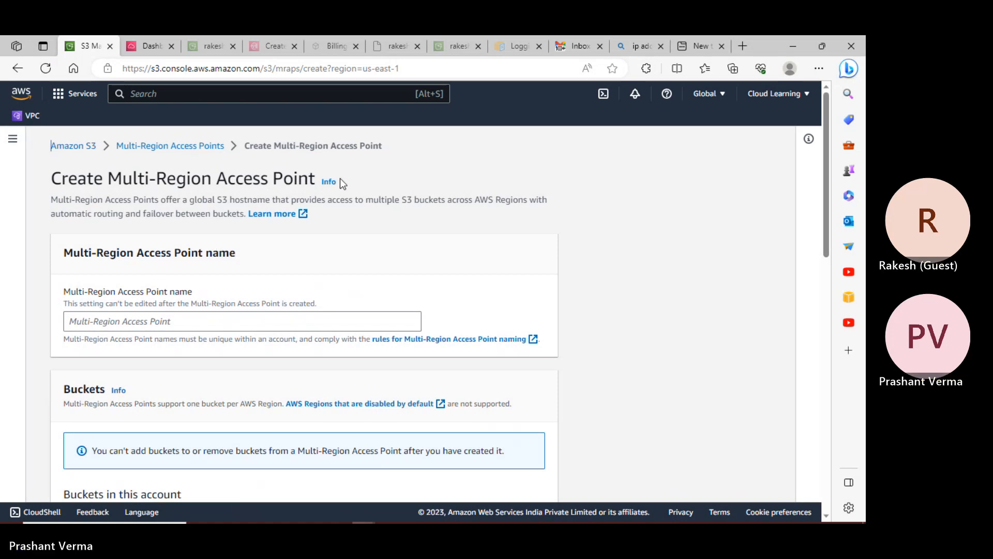
- Bring the AWS SAA03 Professional class notes folder window to the front
{"action": "key", "text": "alt+Tab"}
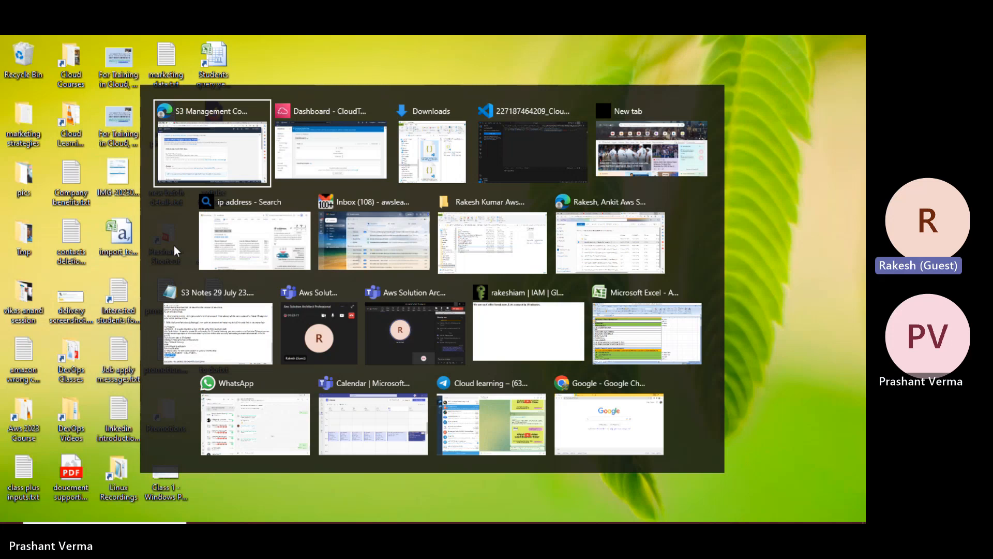
{"action": "left_click", "coordinate": [673, 491]}
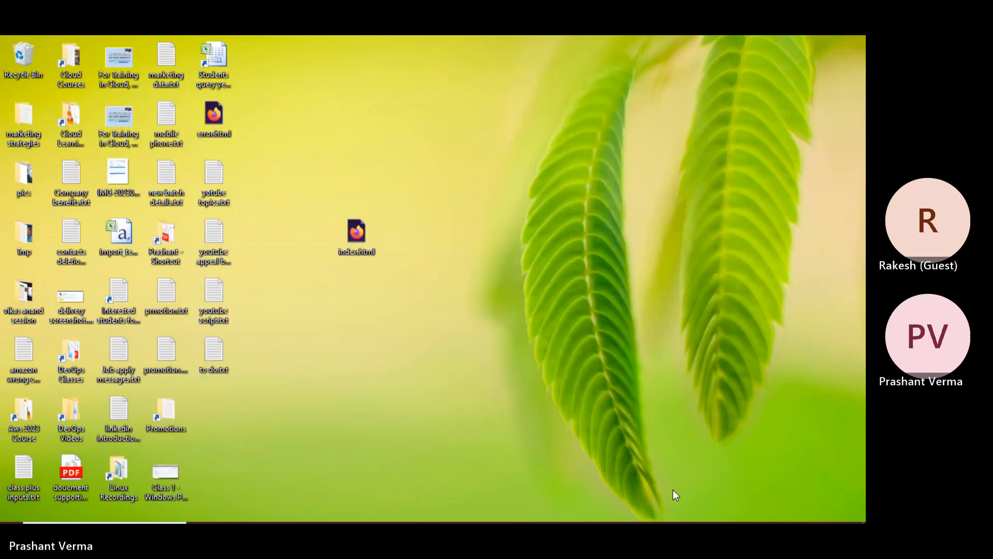
{"action": "key", "text": "super"}
{"action": "mouse_move", "coordinate": [295, 521]}
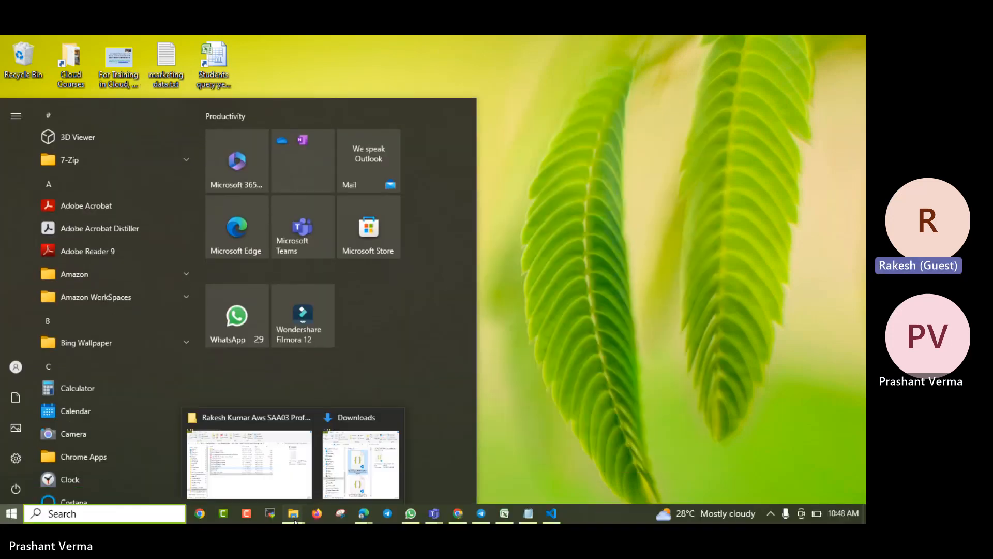
{"action": "left_click", "coordinate": [277, 484]}
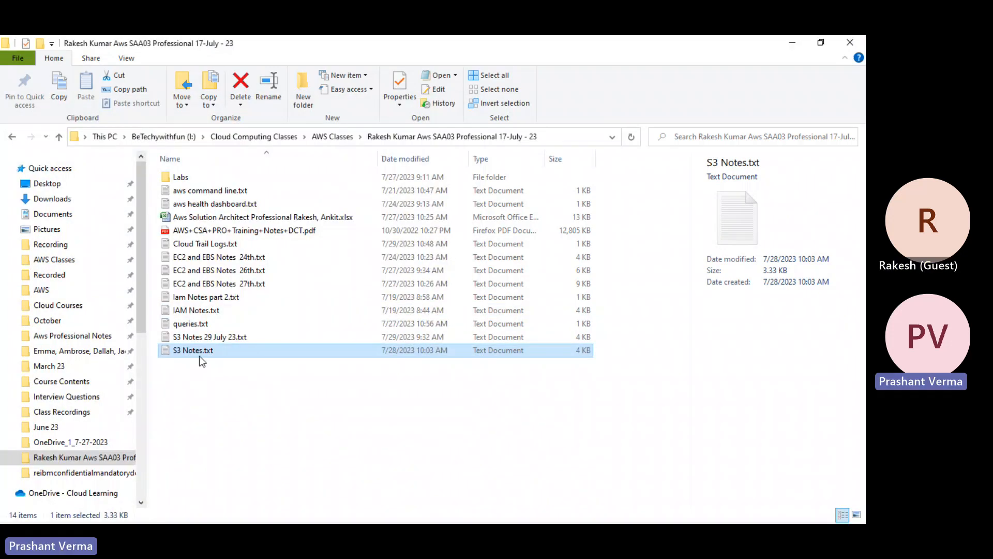
- Skim S3 Notes.txt twice, then open queries.txt from the folder
{"action": "double_click", "coordinate": [196, 352]}
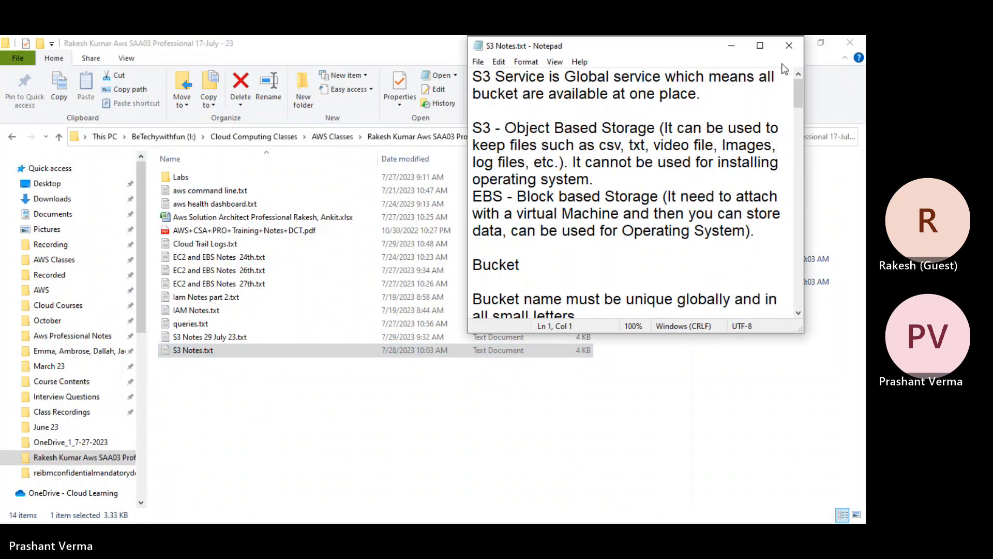
{"action": "left_click", "coordinate": [788, 45]}
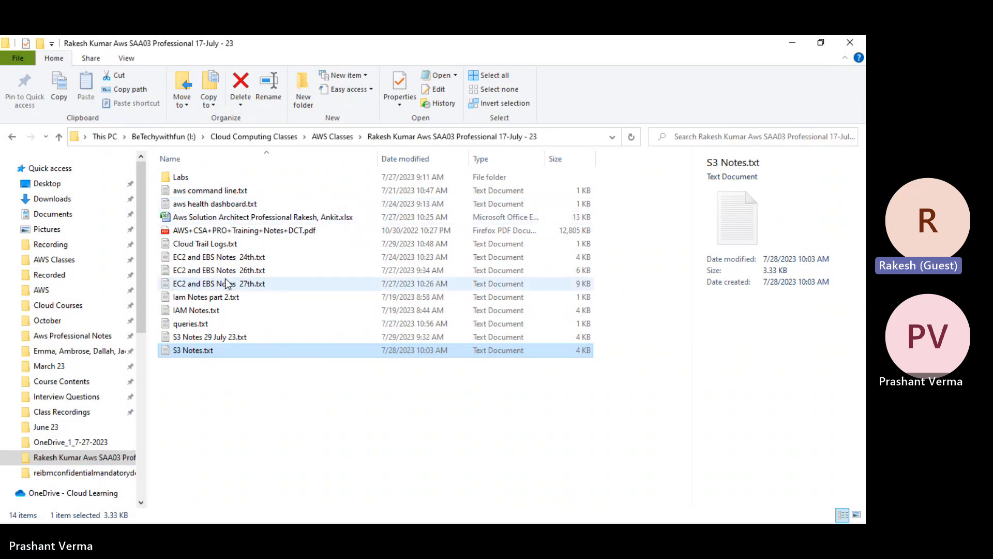
{"action": "double_click", "coordinate": [200, 354]}
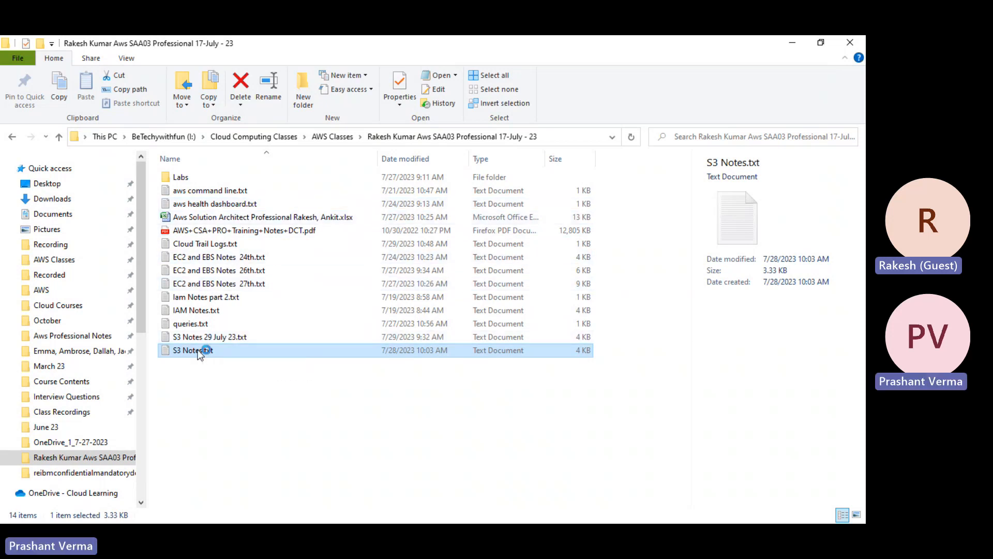
{"action": "left_click", "coordinate": [789, 46]}
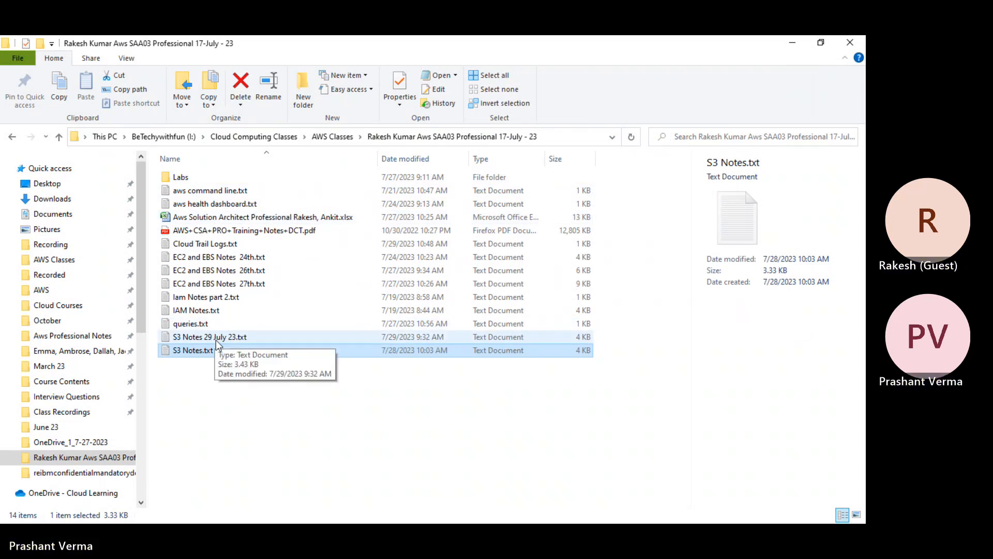
{"action": "double_click", "coordinate": [190, 324]}
{"action": "left_click", "coordinate": [583, 100]}
- Add lines 'S3' and 'Create Multi-Region Access Point' to queries.txt and save
{"action": "key", "text": "Return"}
{"action": "key", "text": "Return"}
{"action": "type", "text": "S3"}
{"action": "key", "text": "Return"}
{"action": "key", "text": "Return"}
{"action": "type", "text": "Create Multi-Region Access Point"}
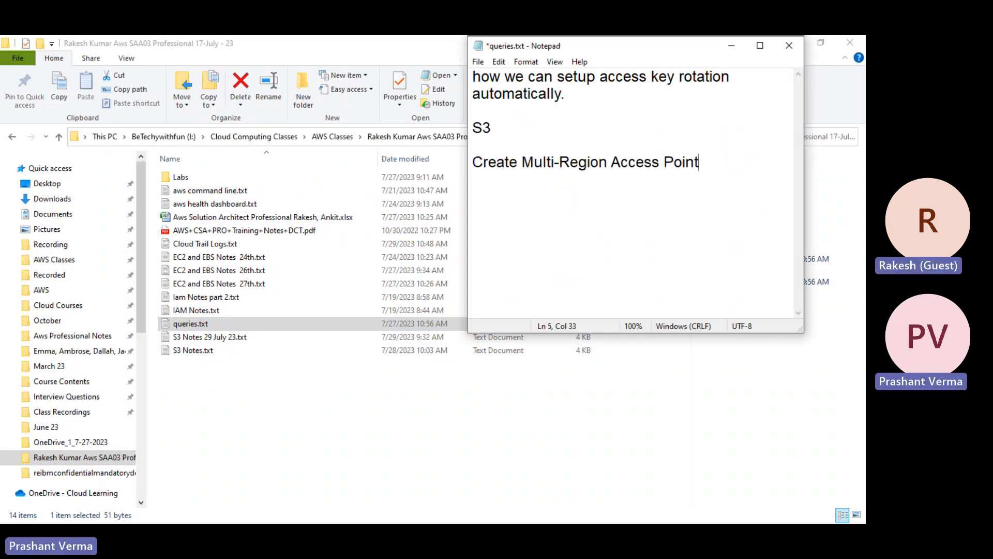
{"action": "key", "text": "Return"}
{"action": "key", "text": "ctrl+s"}
{"action": "key", "text": "alt+F4"}
- Copy 'Batch Operations' from the S3 sidebar into queries.txt
{"action": "key", "text": "alt+Tab"}
{"action": "key", "text": "alt+Tab"}
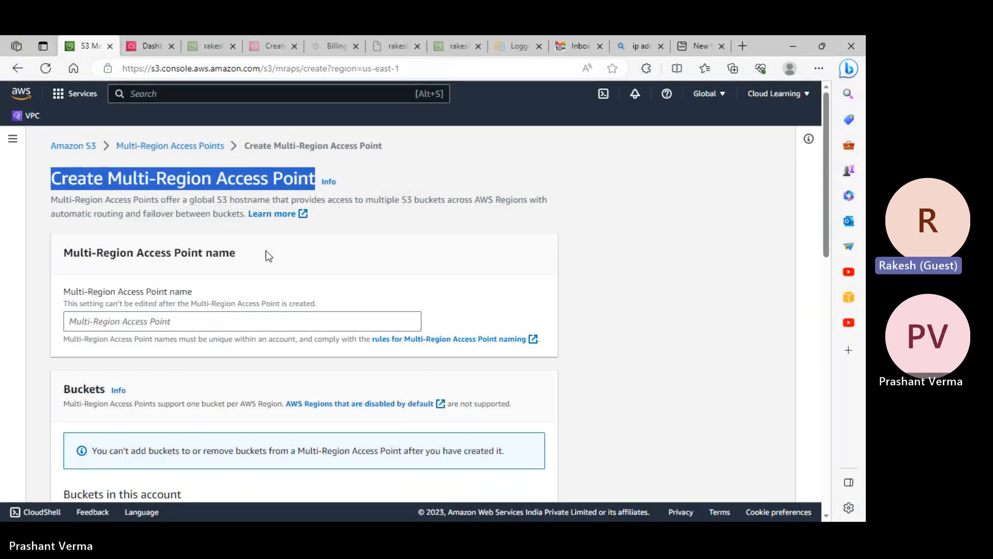
{"action": "left_click", "coordinate": [13, 139]}
{"action": "left_click_drag", "start_coordinate": [18, 262], "coordinate": [92, 263]}
{"action": "key", "text": "ctrl+c"}
{"action": "key", "text": "alt+Tab"}
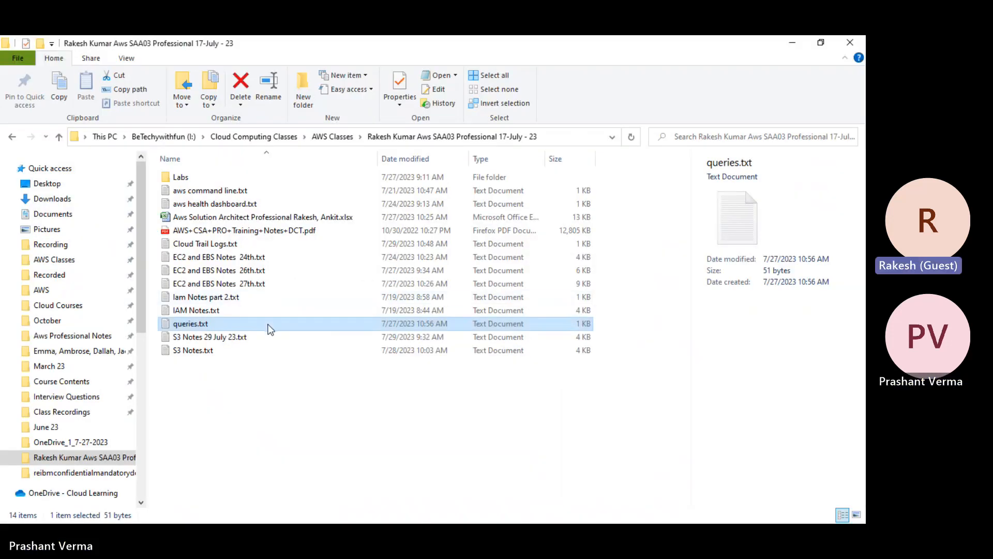
{"action": "key", "text": "alt+Tab"}
{"action": "key", "text": "ctrl+v"}
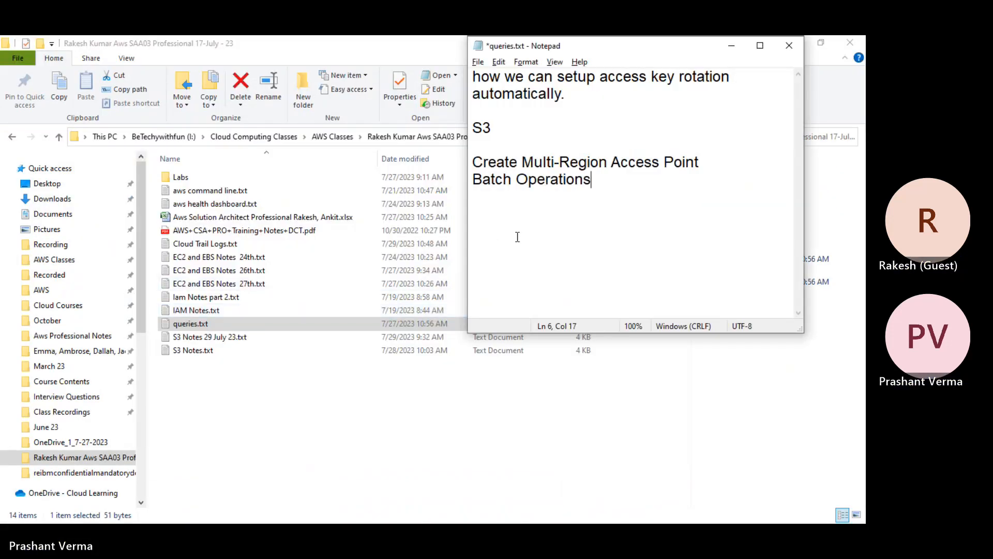
- Copy 'Object Lambda Access Points' from the S3 sidebar into queries.txt and save
{"action": "key", "text": "alt+Tab"}
{"action": "key", "text": "alt+Tab"}
{"action": "left_click_drag", "start_coordinate": [19, 224], "coordinate": [168, 225]}
{"action": "key", "text": "ctrl+c"}
{"action": "key", "text": "alt+Tab"}
{"action": "key", "text": "Return"}
{"action": "key", "text": "ctrl+v"}
{"action": "key", "text": "ctrl+s"}
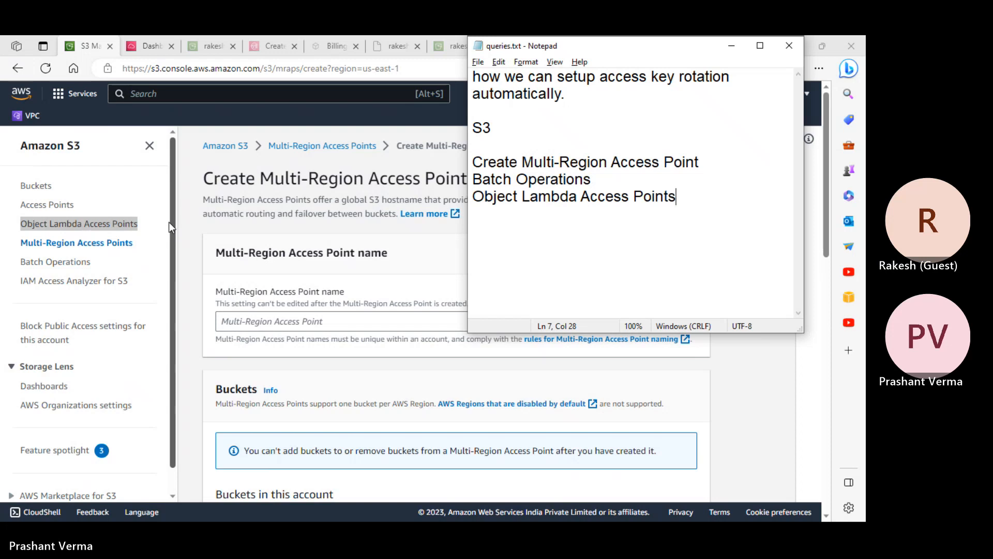